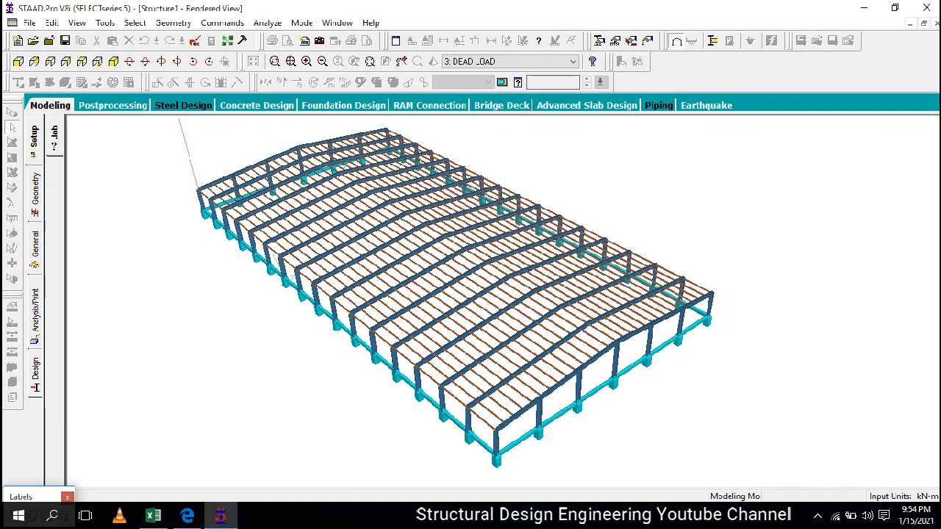
Switch from the frame model to the wind load code PDF in Edge and examine the standard number on its cover page.
mouse_move(456, 294)
left_mouse_down()
mouse_move(481, 331)
mouse_move(512, 241)
mouse_move(478, 239)
mouse_move(430, 268)
mouse_move(450, 316)
mouse_move(460, 235)
mouse_move(426, 243)
mouse_move(433, 257)
mouse_move(415, 258)
mouse_move(408, 312)
mouse_move(447, 206)
mouse_move(443, 250)
mouse_move(463, 290)
left_mouse_up()
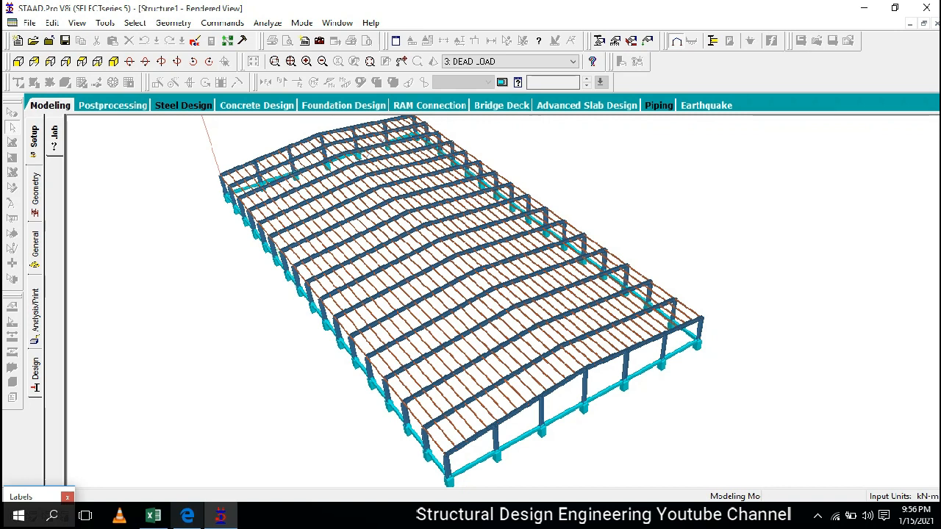
left_click(188, 516)
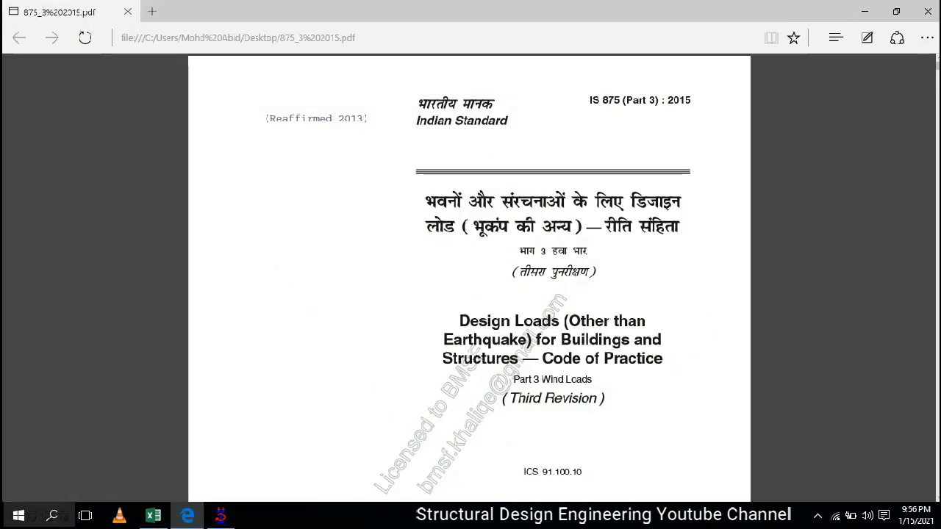
left_click_drag(588, 100, 445, 104)
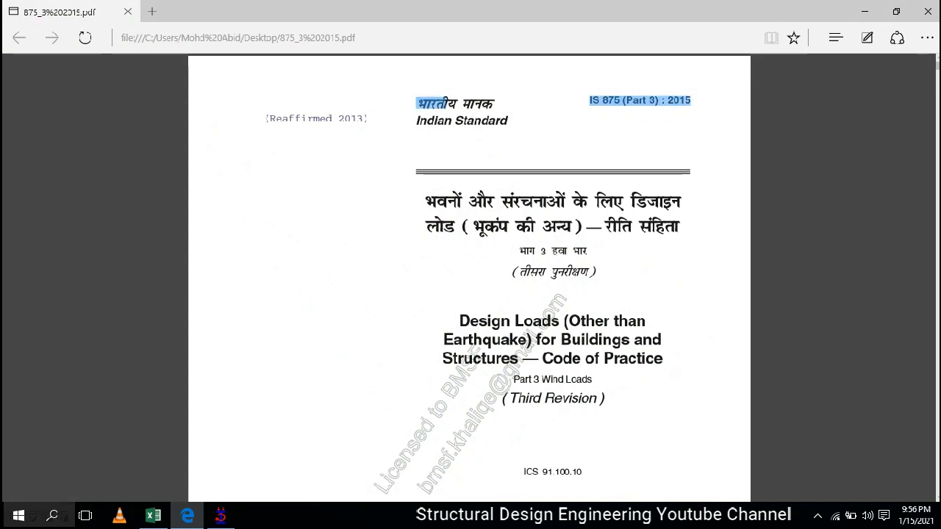
left_click(679, 117)
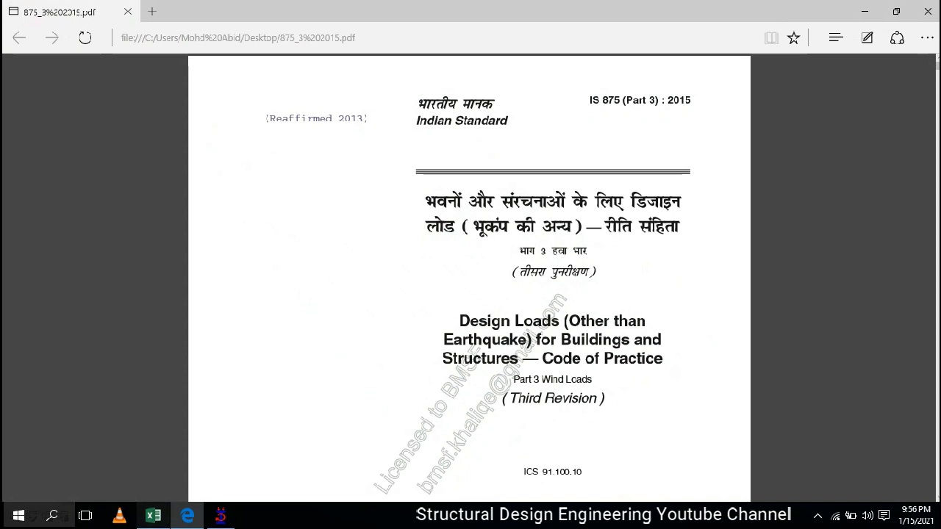
Switch to the wind load workbook in Excel and examine the 0 and 90 degree pressure diagrams beside the calculations.
left_click(153, 516)
left_click_drag(723, 478, 678, 477)
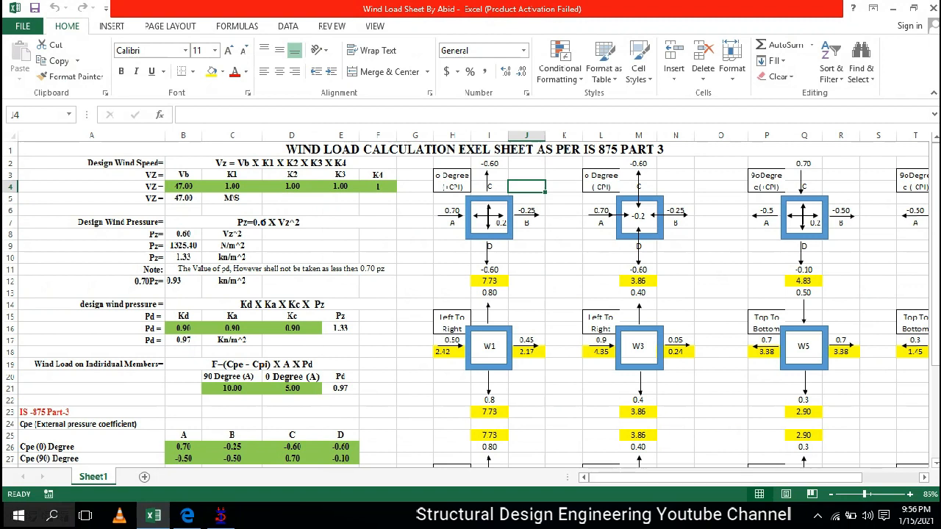
left_click_drag(416, 148, 845, 435)
left_click(879, 435)
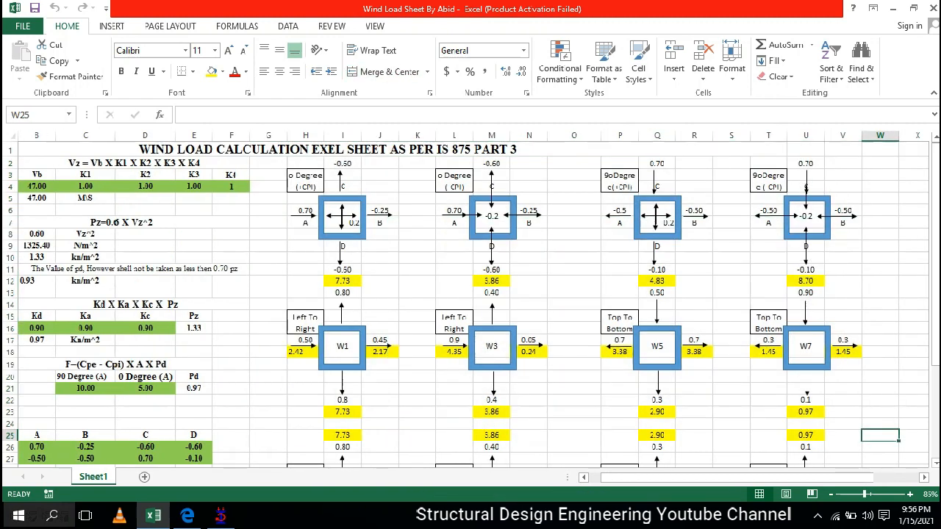
left_click(268, 163)
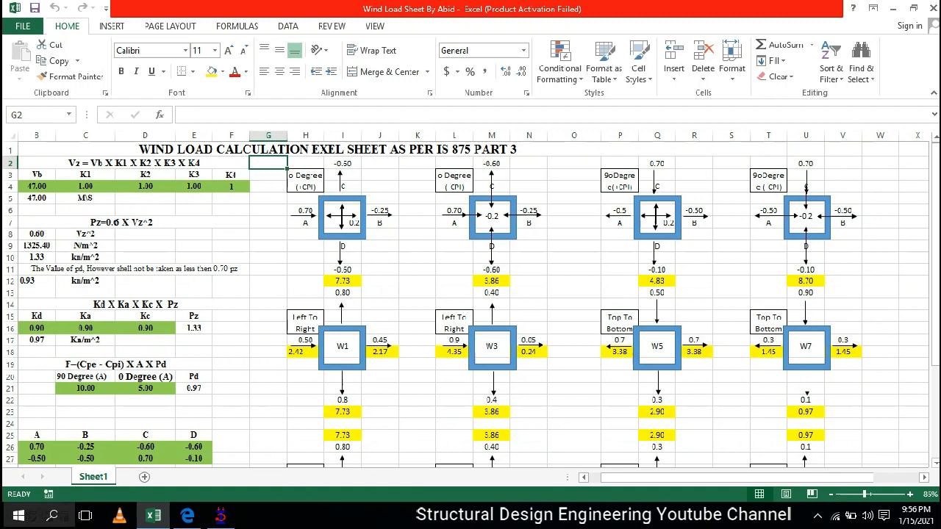
left_click_drag(268, 164, 846, 447)
scroll(573, 348, "down", 2)
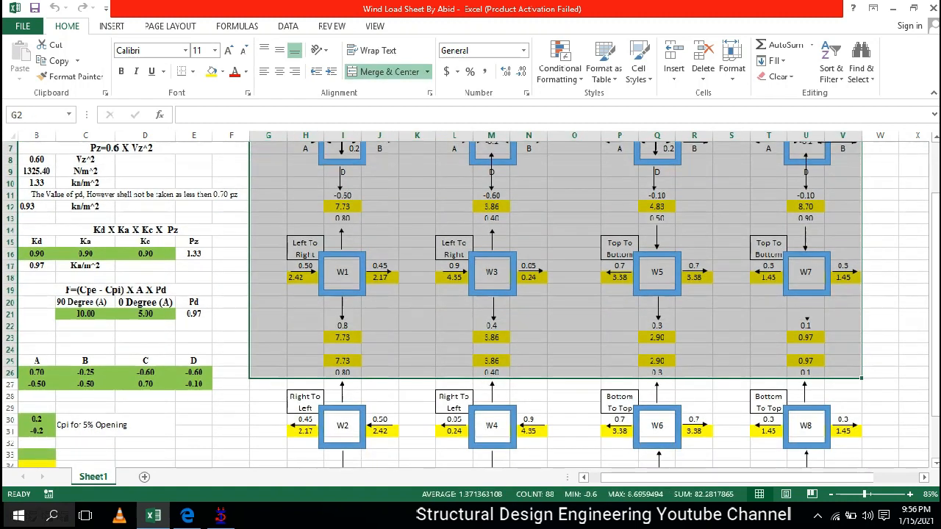
left_click(574, 349)
scroll(573, 348, "down", 1)
scroll(470, 304, "down", 2)
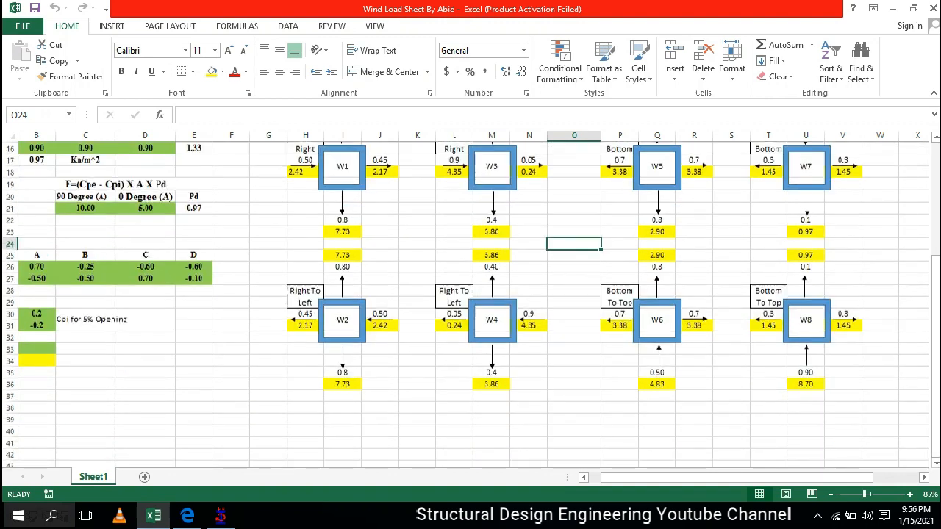
Review the calculation blocks from the sheet title down to the external and internal pressure coefficients.
left_click_drag(880, 394, 29, 136)
left_click_drag(629, 478, 617, 478)
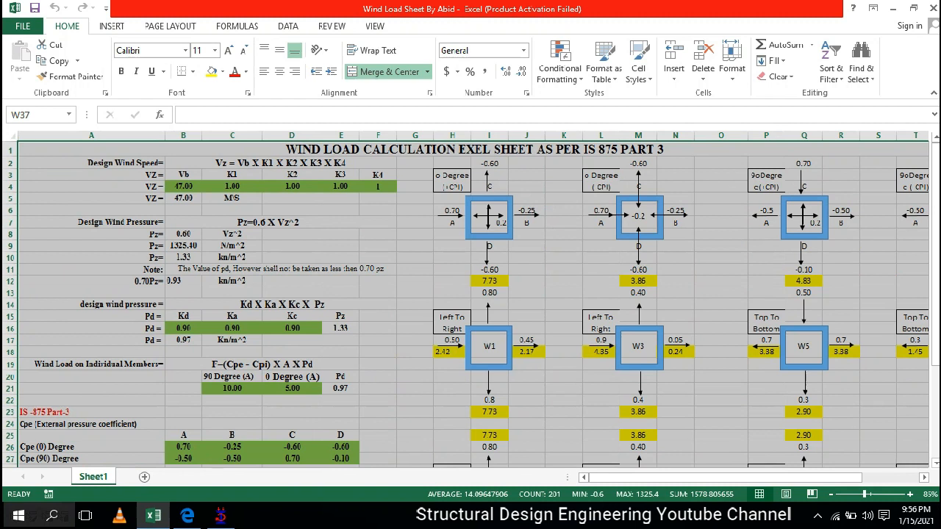
left_click_drag(95, 150, 95, 411)
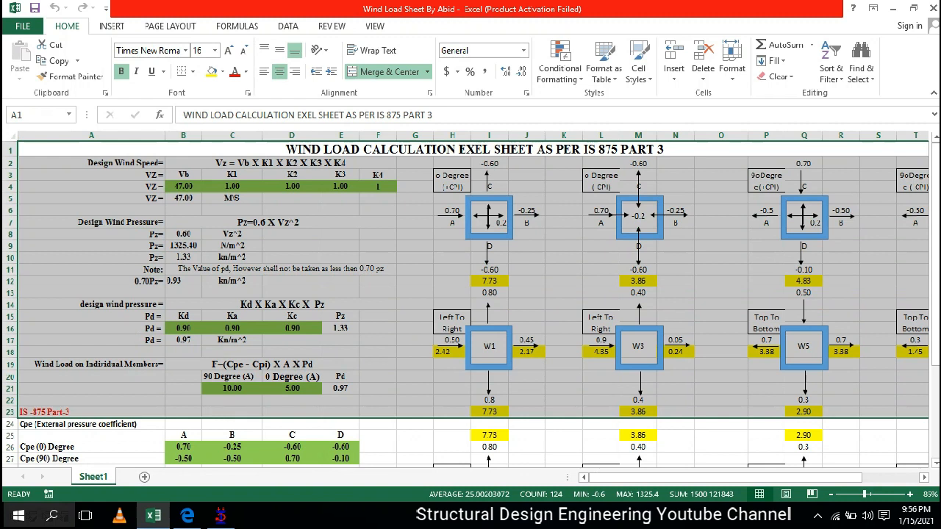
scroll(470, 301, "down", 2)
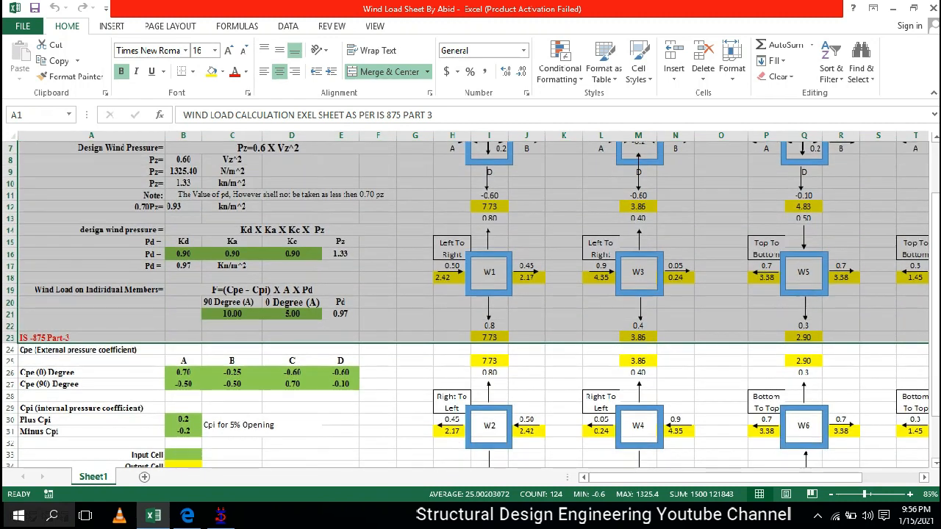
left_click(378, 183)
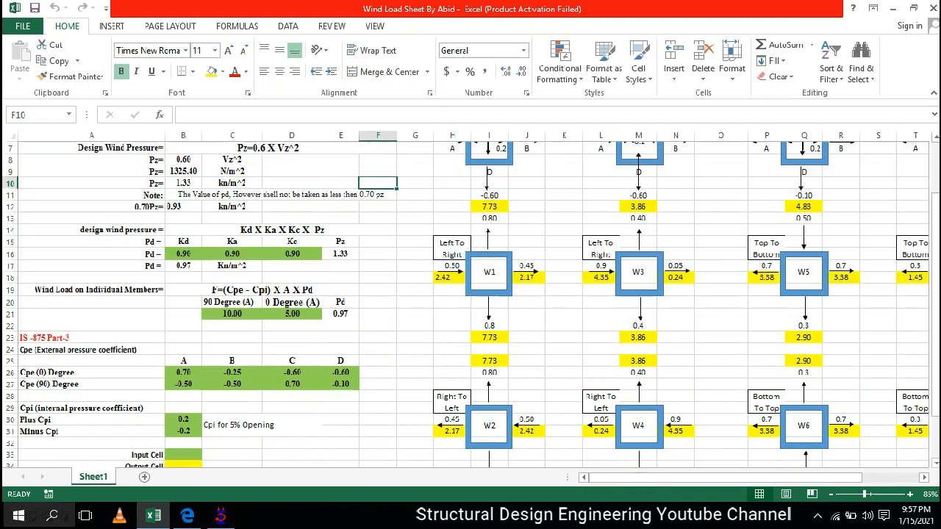
Examine the wind load case diagrams W1 to W8 for all four wind directions.
left_click(489, 272)
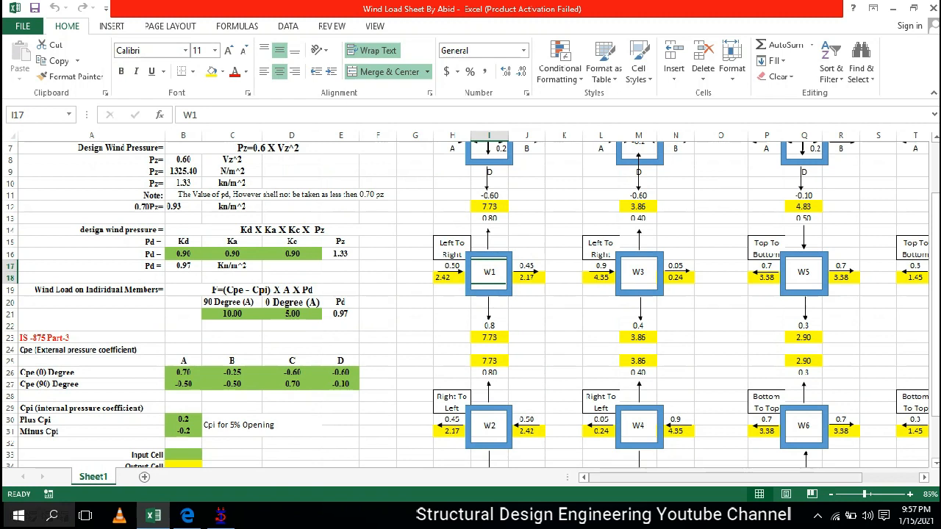
left_click_drag(787, 478, 799, 478)
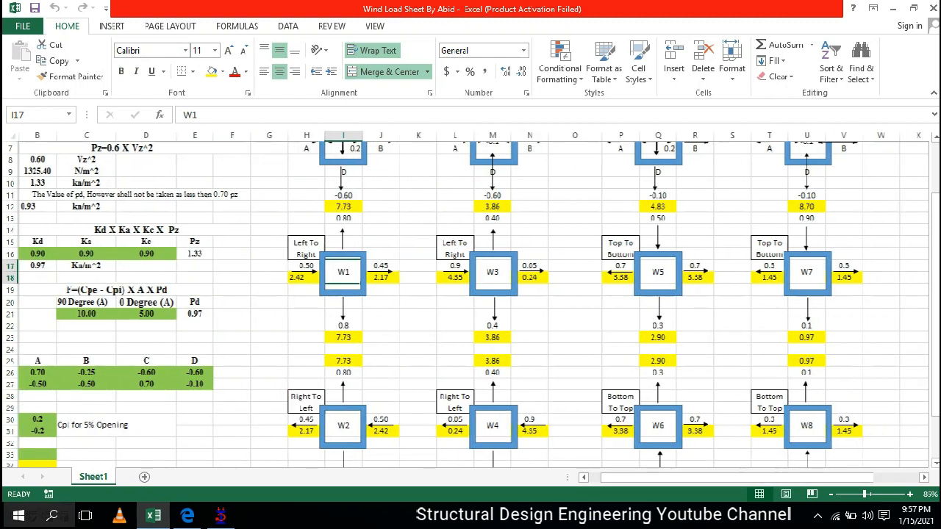
left_click(806, 291)
left_click(805, 393)
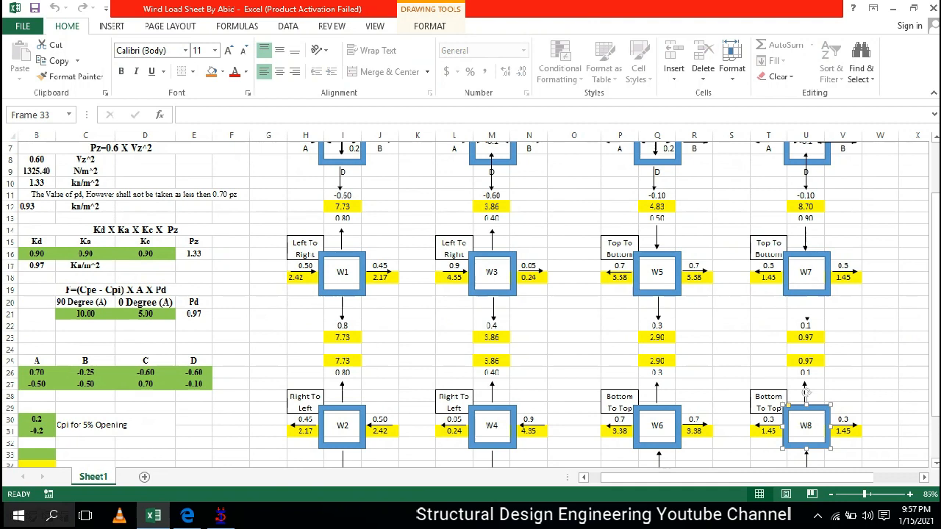
left_click(731, 314)
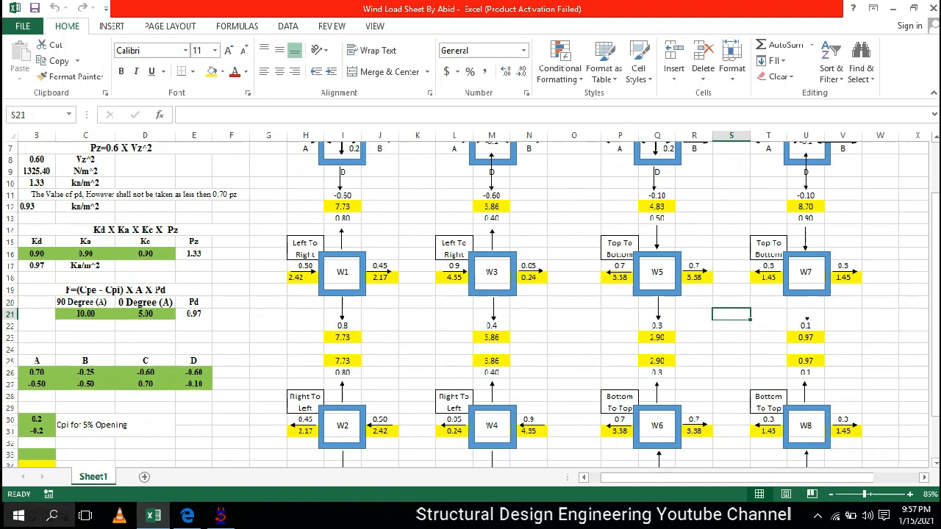
left_click_drag(787, 477, 771, 477)
scroll(749, 397, "up", 2)
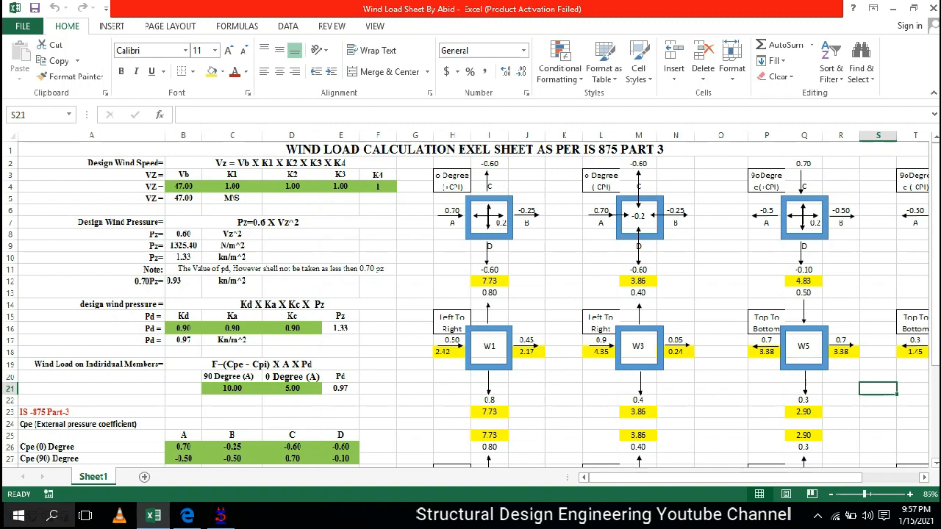
Examine the sheet's title and the design wind speed formula in row 2, including its Vb and K1 to K4 factors.
left_click_drag(9, 148, 8, 459)
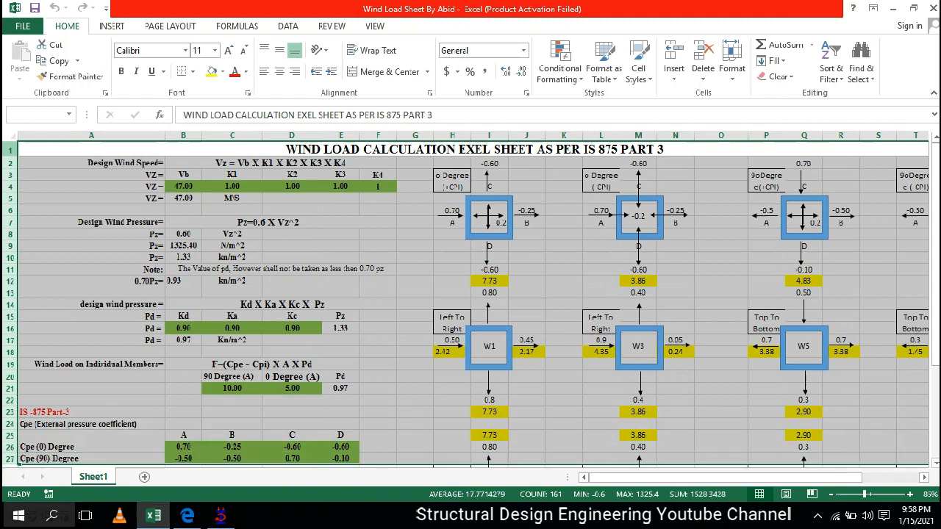
scroll(470, 301, "down", 1)
scroll(470, 301, "up", 1)
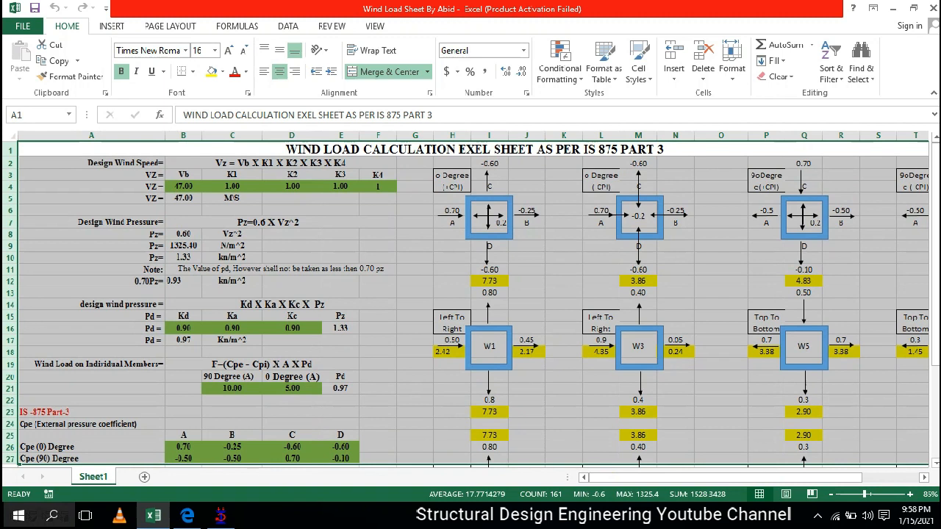
left_click(280, 164)
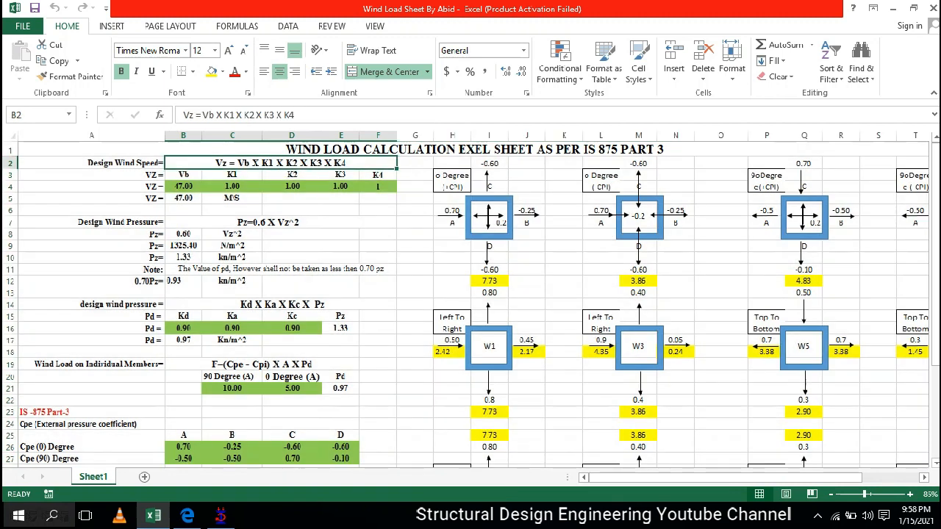
left_click(474, 149)
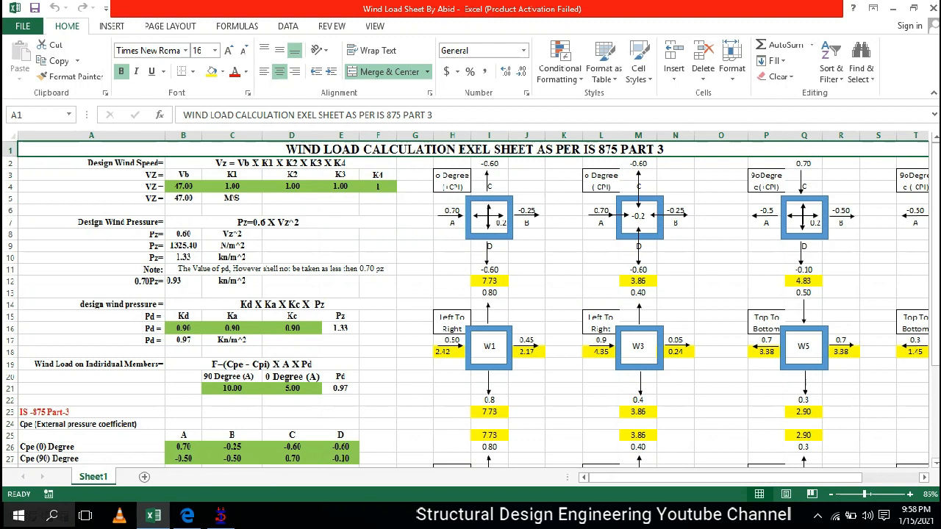
left_click(92, 163)
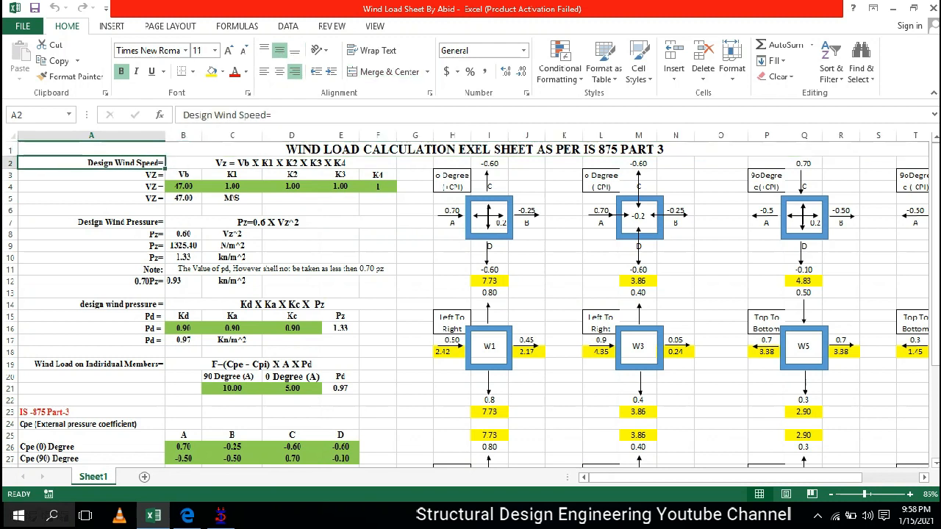
left_click(280, 163)
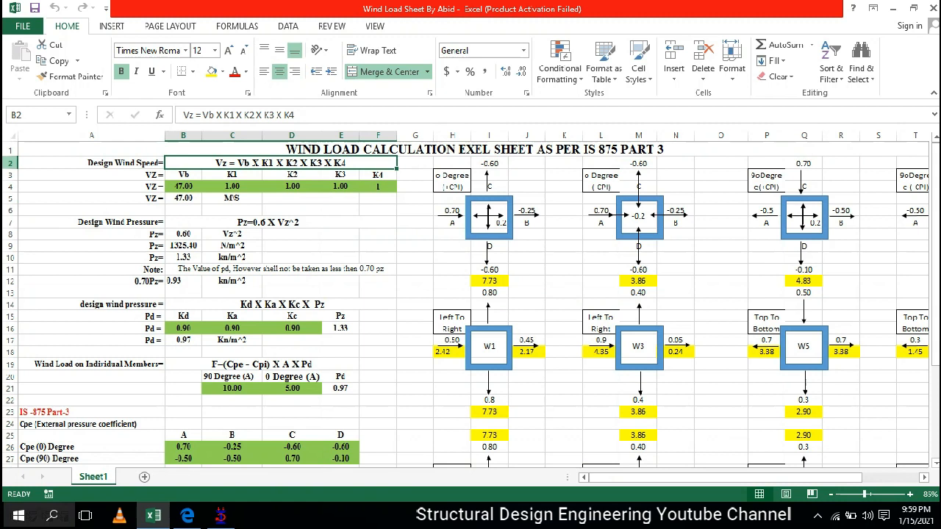
left_click(10, 163)
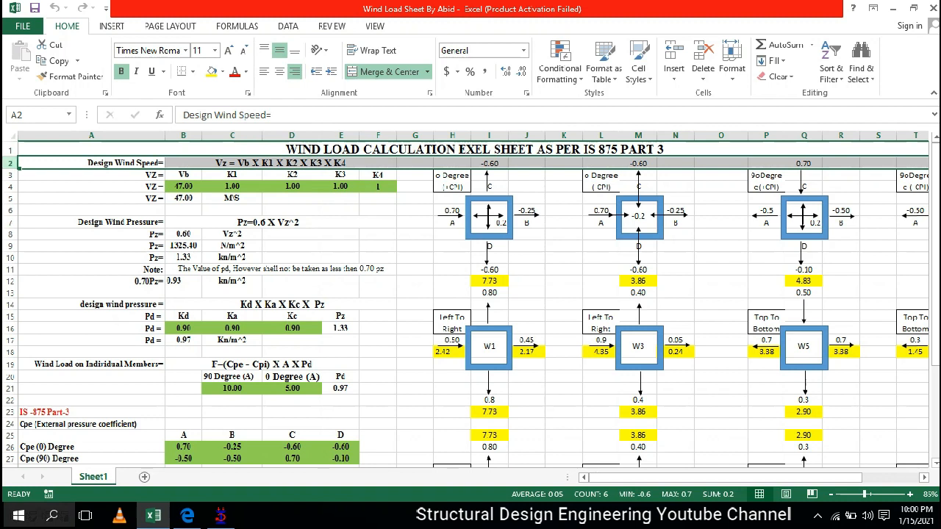
left_click(280, 163)
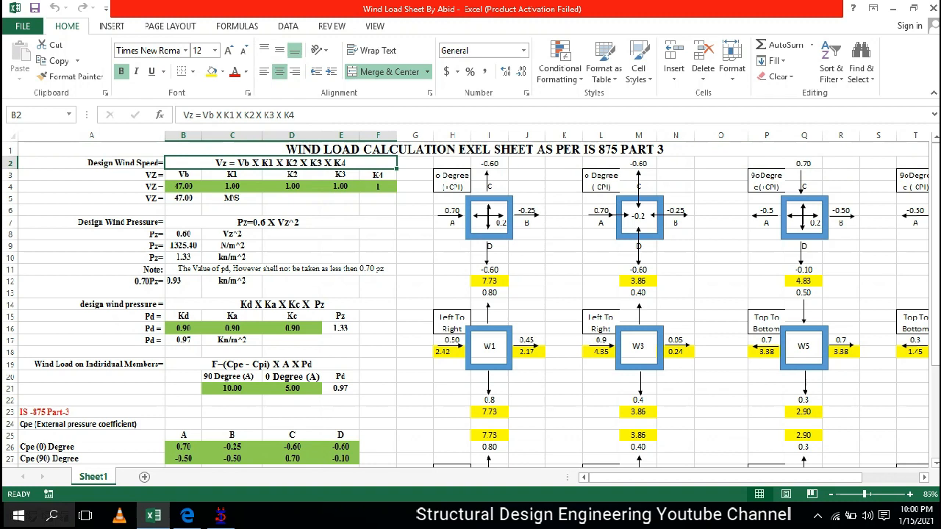
left_click(91, 163)
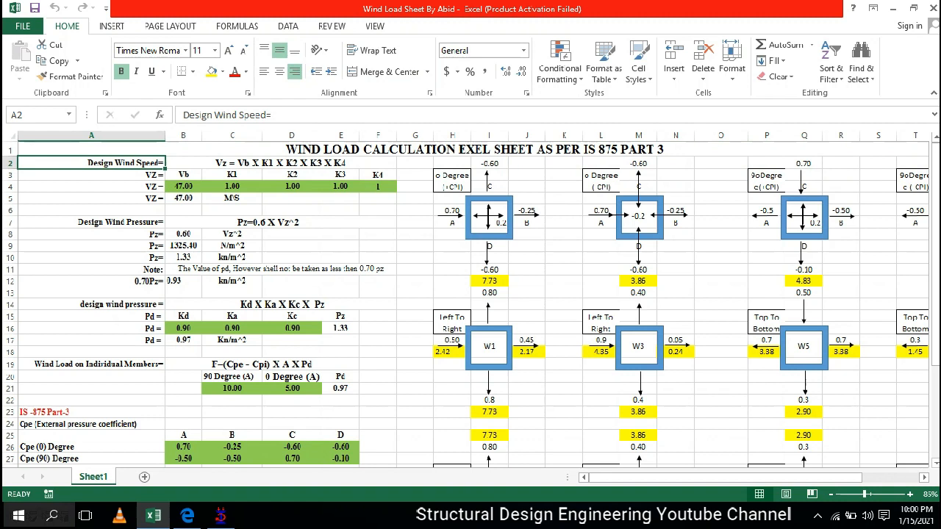
left_click(280, 164)
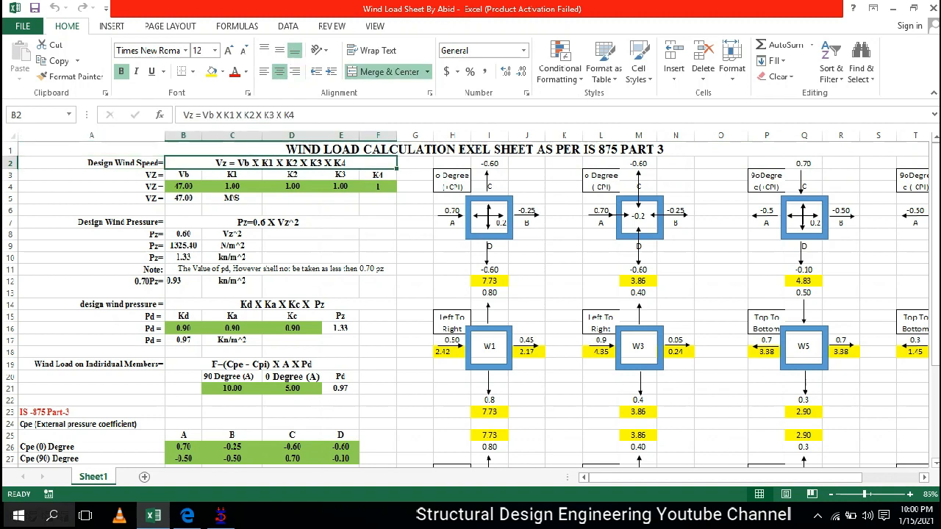
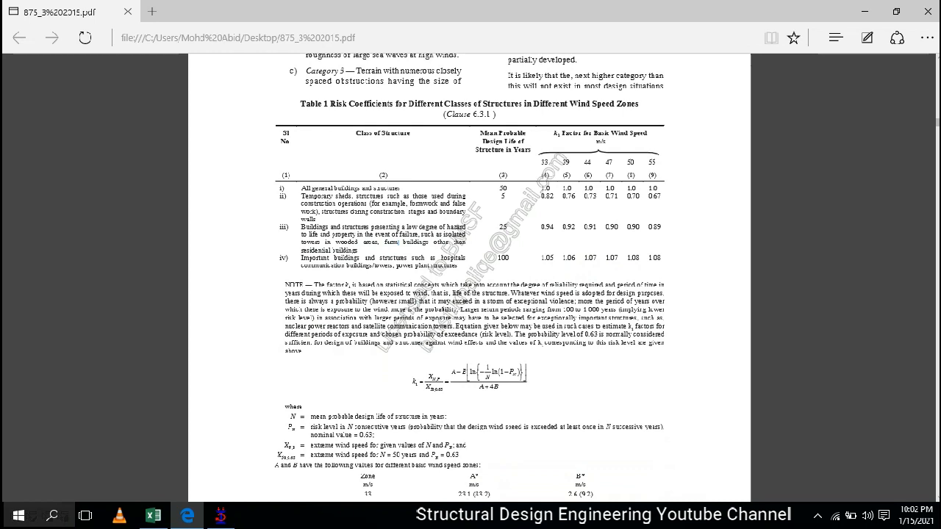
Look up k1 for general buildings at 47 m/s in Table 1 of the code and check the K1 input cell in Excel.
left_click_drag(373, 266, 641, 258)
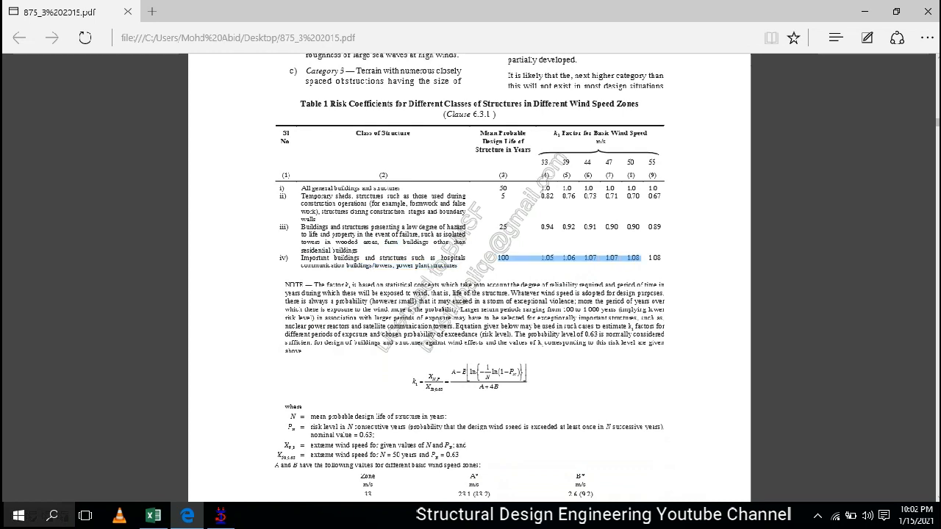
left_click_drag(302, 188, 401, 189)
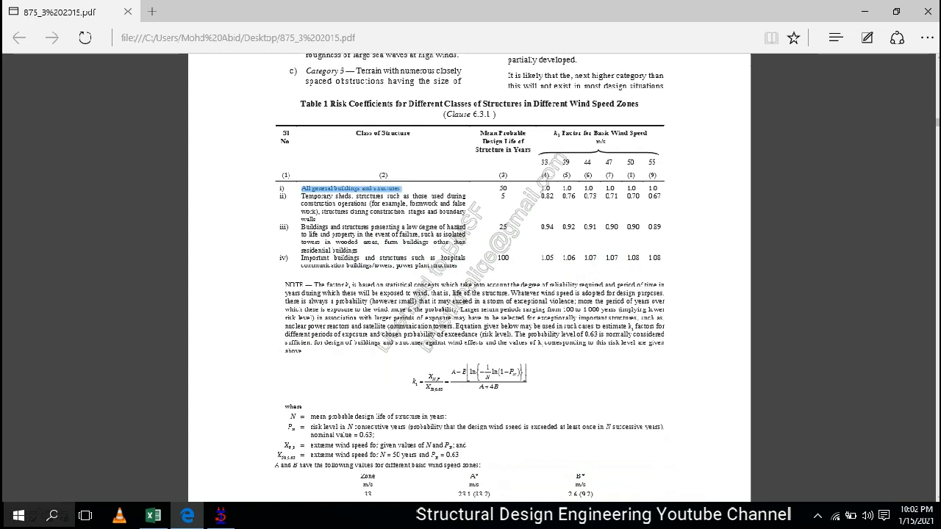
left_click_drag(541, 188, 660, 188)
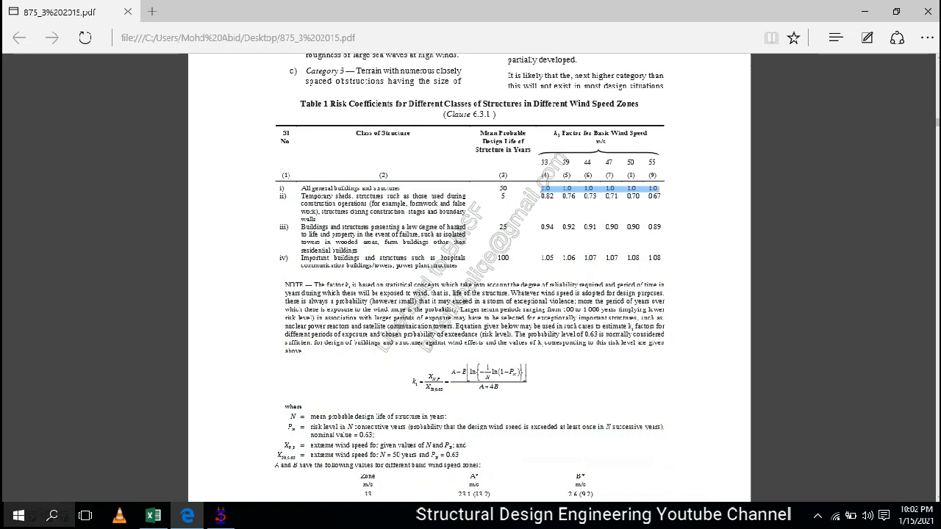
left_click_drag(606, 162, 614, 188)
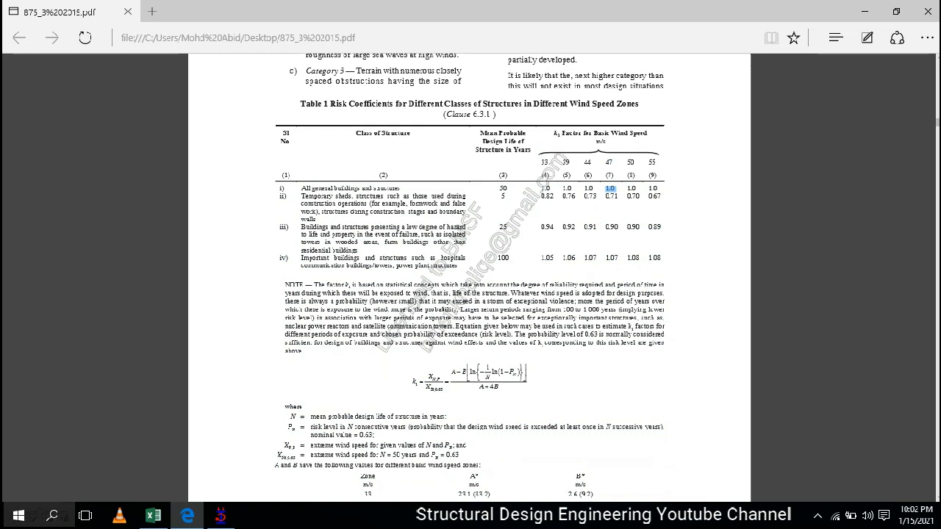
left_click(153, 516)
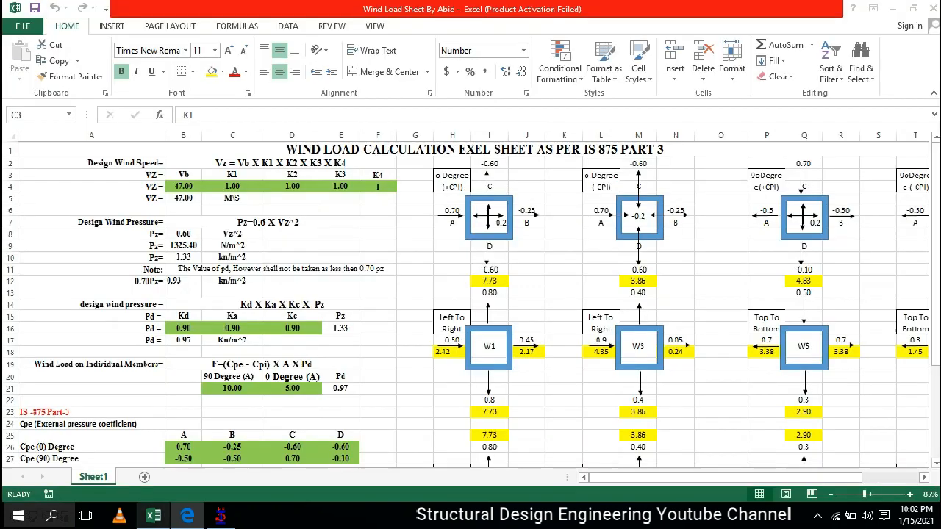
left_click(232, 187)
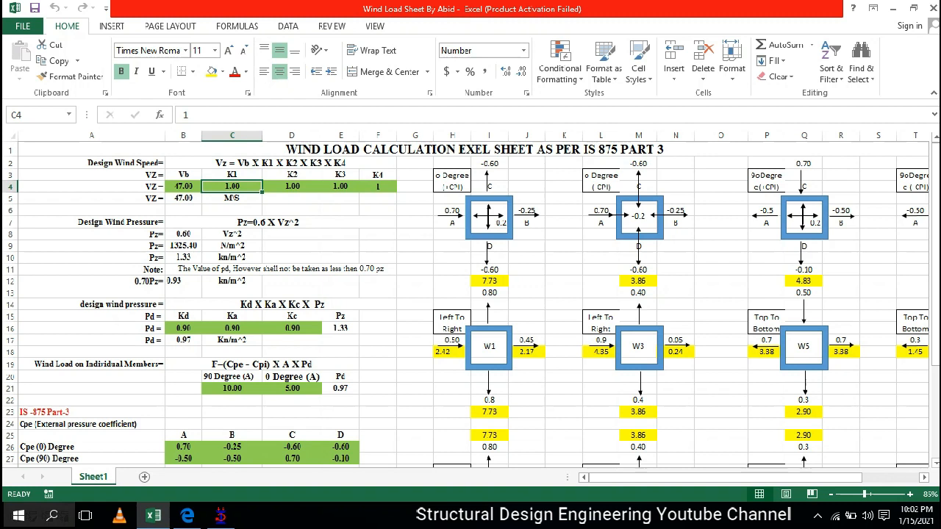
Check the K2 input cell in row 4 and the colour key for input and output cells below the coefficients.
left_click(292, 175)
left_click(292, 187)
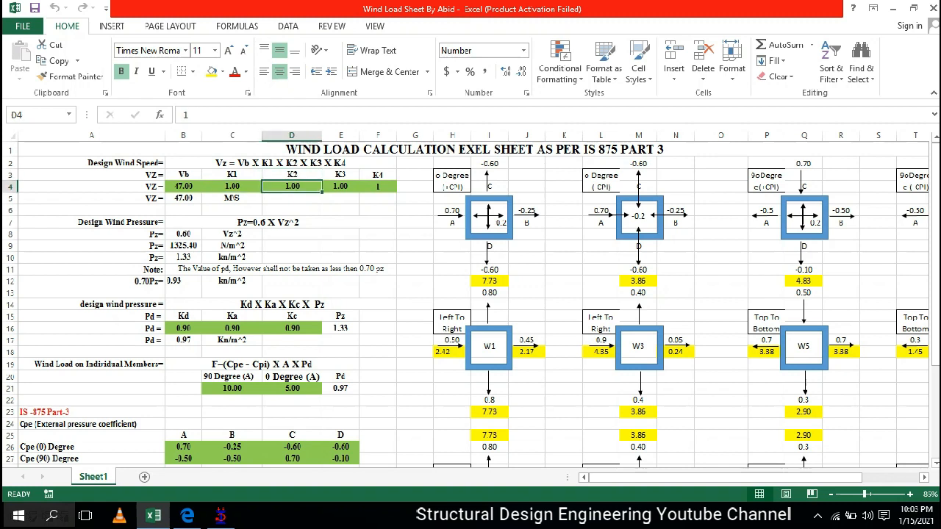
scroll(471, 304, "down", 3)
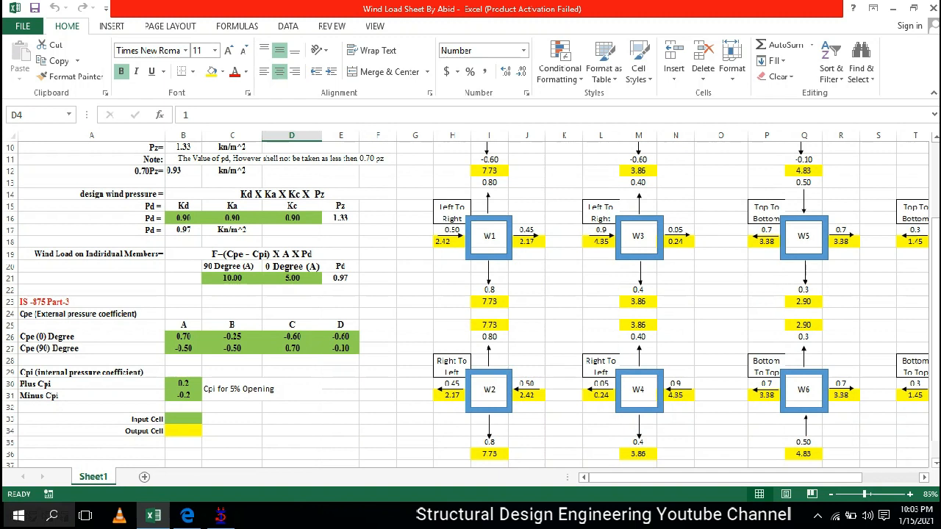
scroll(470, 301, "up", 3)
scroll(471, 301, "down", 4)
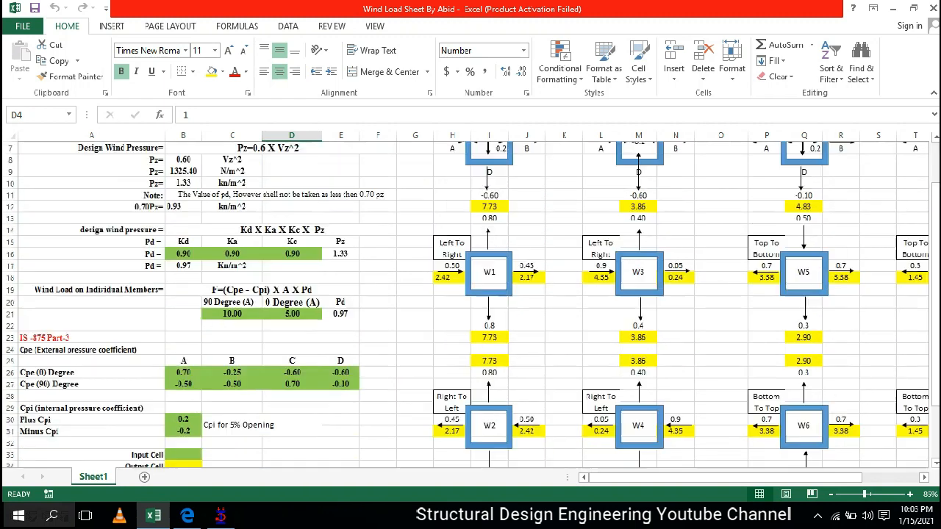
mouse_move(181, 396)
left_mouse_down()
mouse_move(150, 396)
mouse_move(169, 396)
left_mouse_up()
scroll(169, 396, "up", 1)
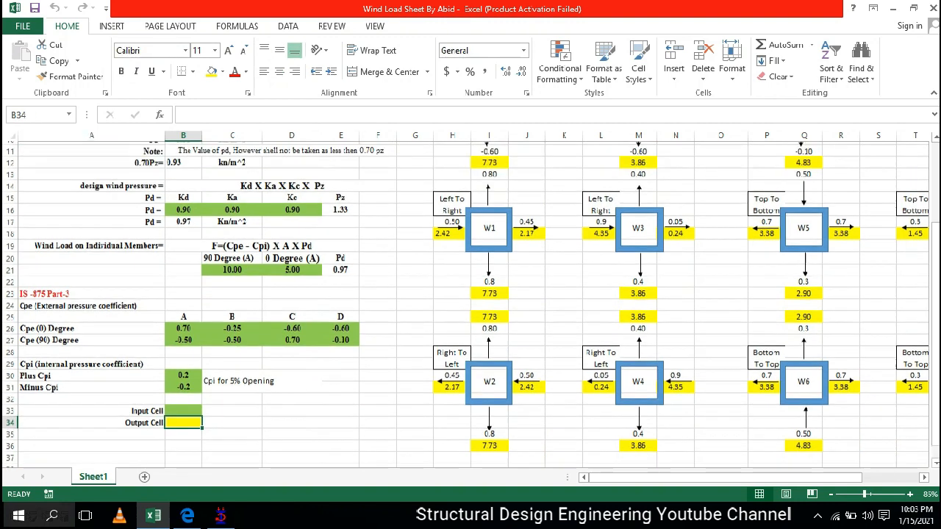
Review the wind speed, wind pressure and member load blocks beside the wind load diagrams.
scroll(470, 301, "up", 2)
scroll(470, 301, "down", 1)
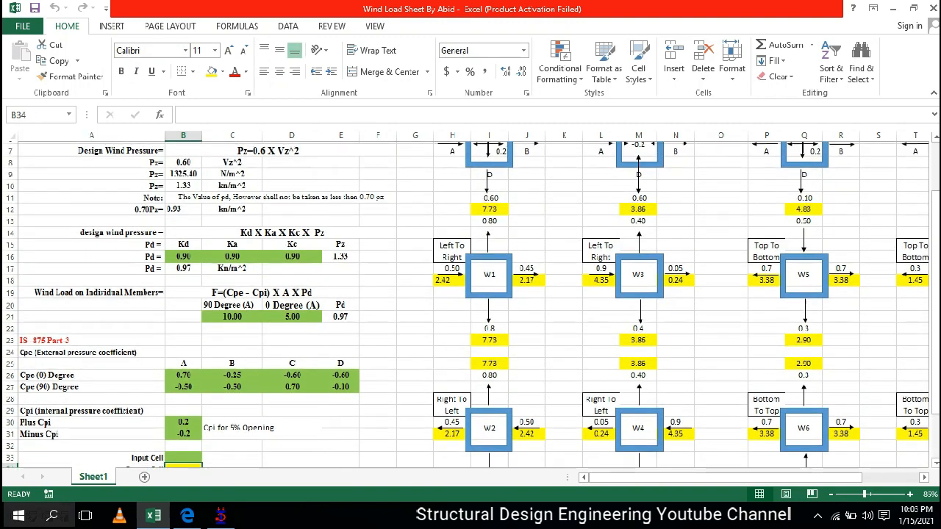
scroll(471, 302, "up", 2)
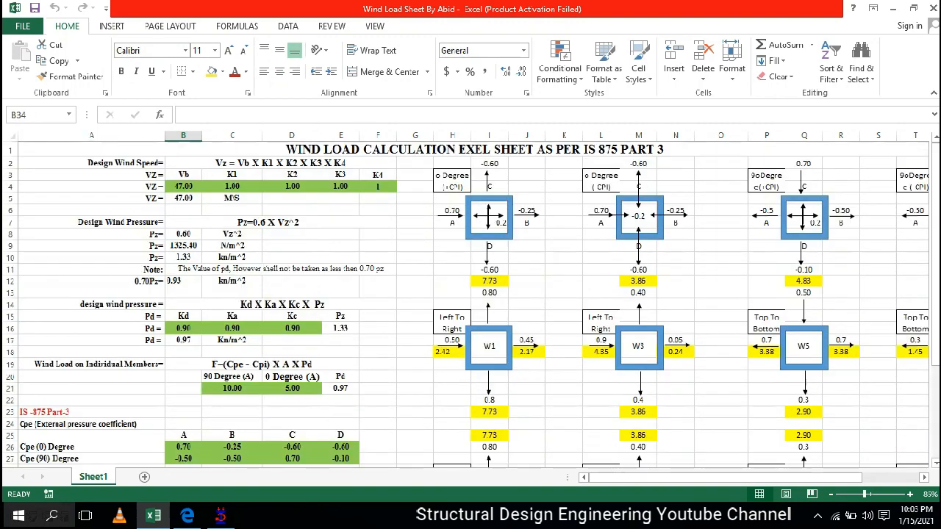
scroll(471, 301, "down", 2)
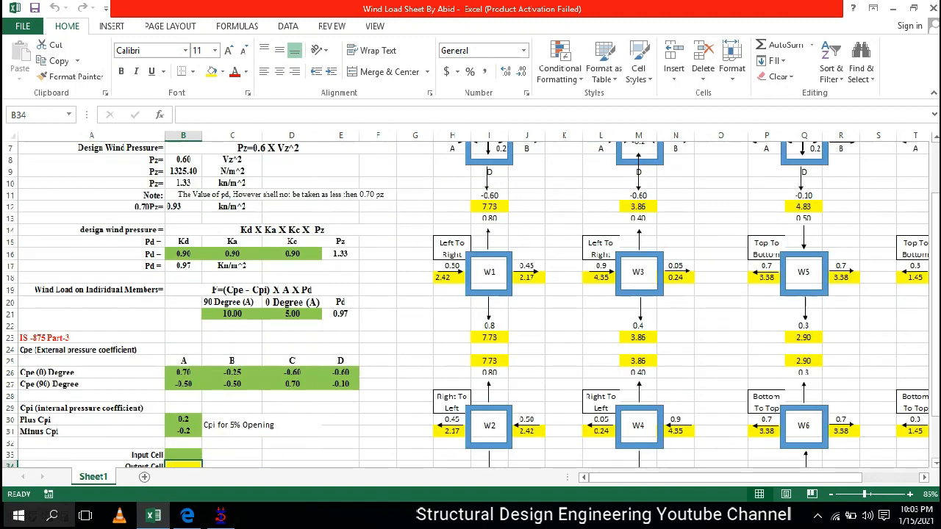
scroll(470, 301, "up", 2)
left_click_drag(416, 163, 915, 470)
left_click(415, 219)
scroll(415, 219, "up", 1)
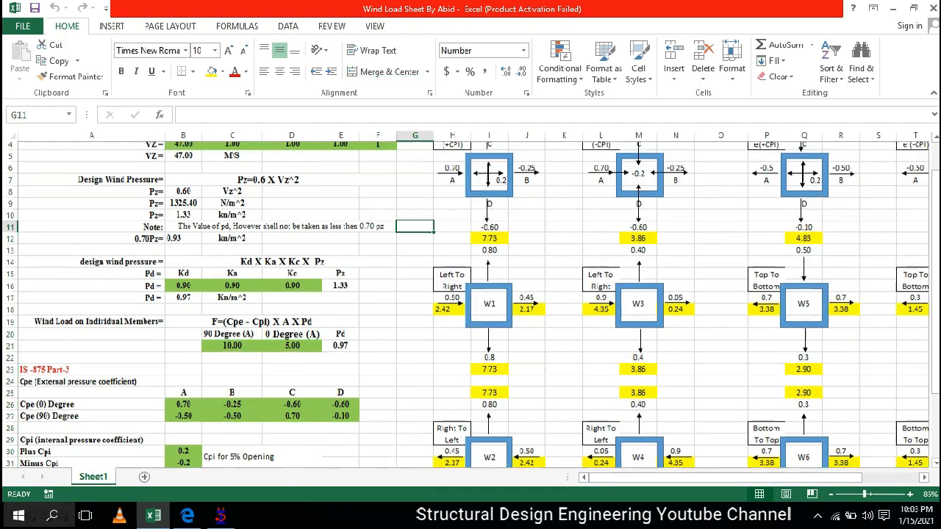
scroll(471, 301, "up", 1)
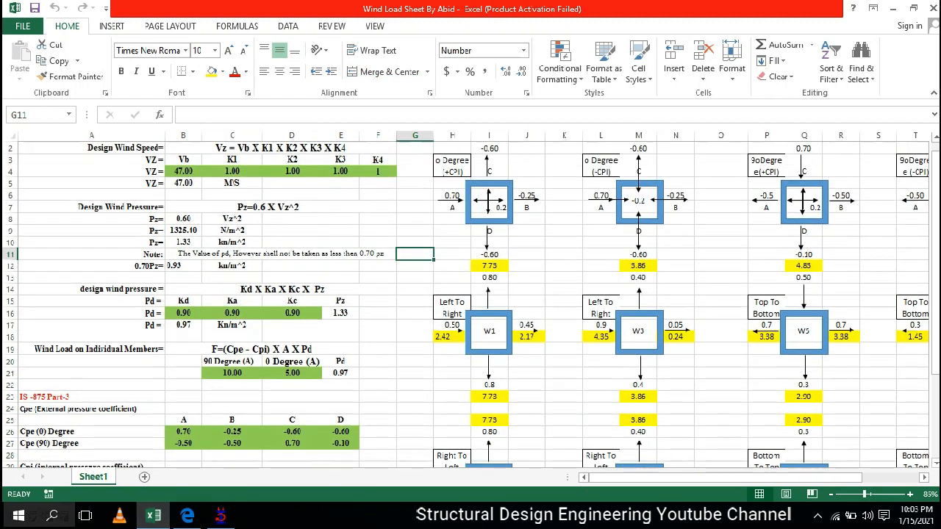
Check the K2, K3 and K4 headings in row 3, switch to the code PDF and locate the k2 multiplier in Table 2.
left_click(292, 160)
left_click(340, 160)
left_click(378, 161)
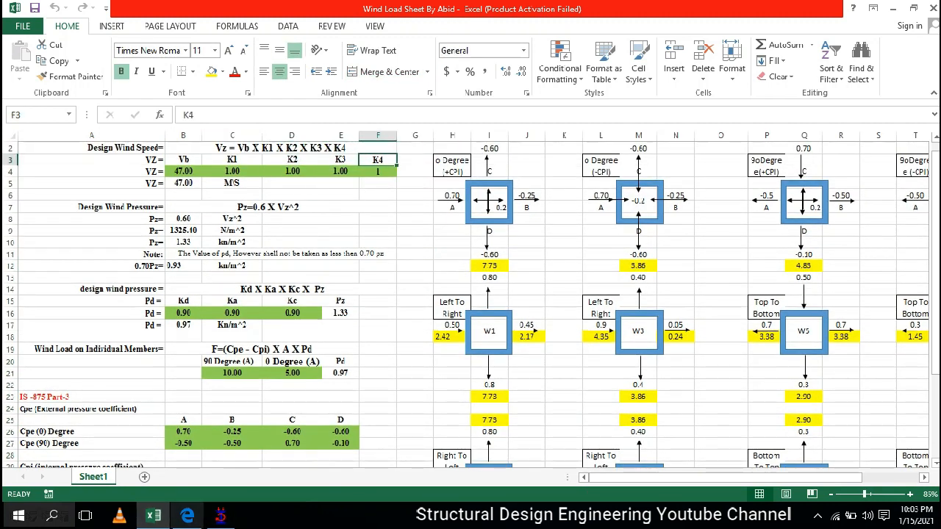
mouse_move(188, 517)
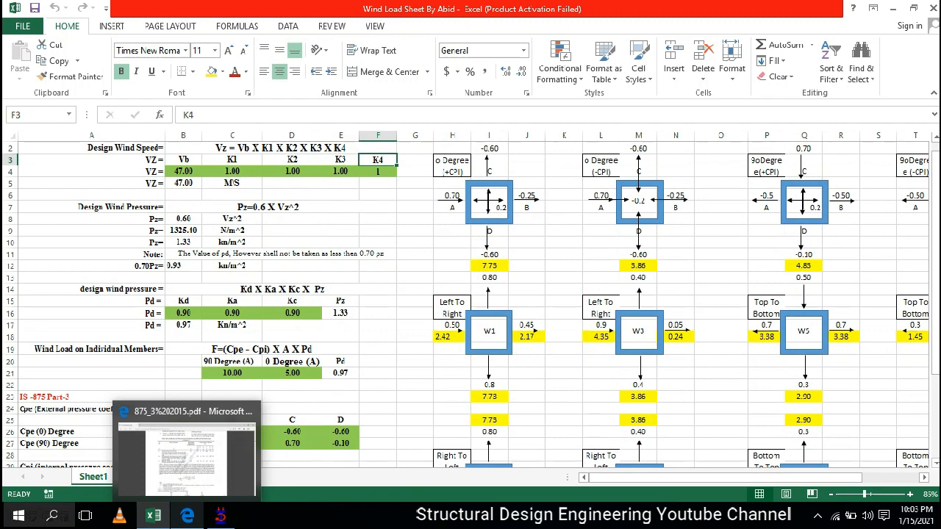
left_click(188, 452)
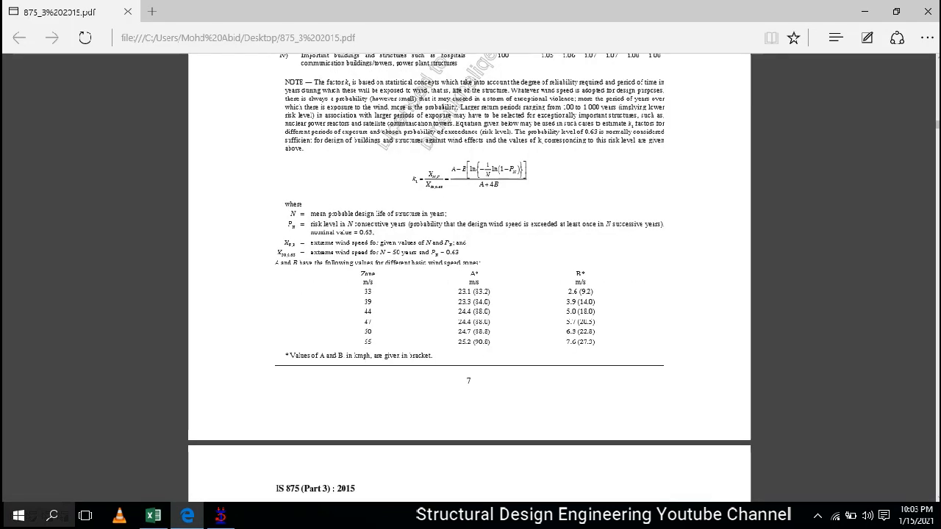
scroll(470, 277, "down", 10)
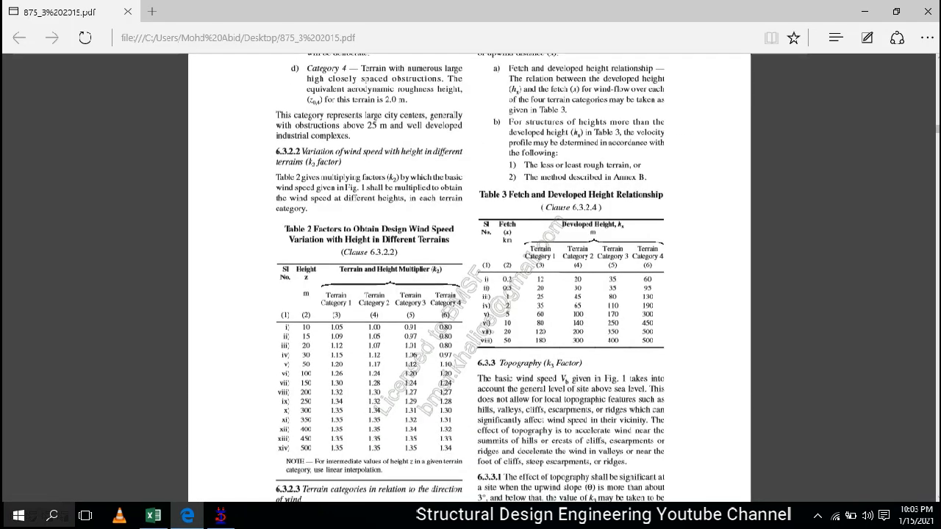
scroll(469, 277, "down", 15)
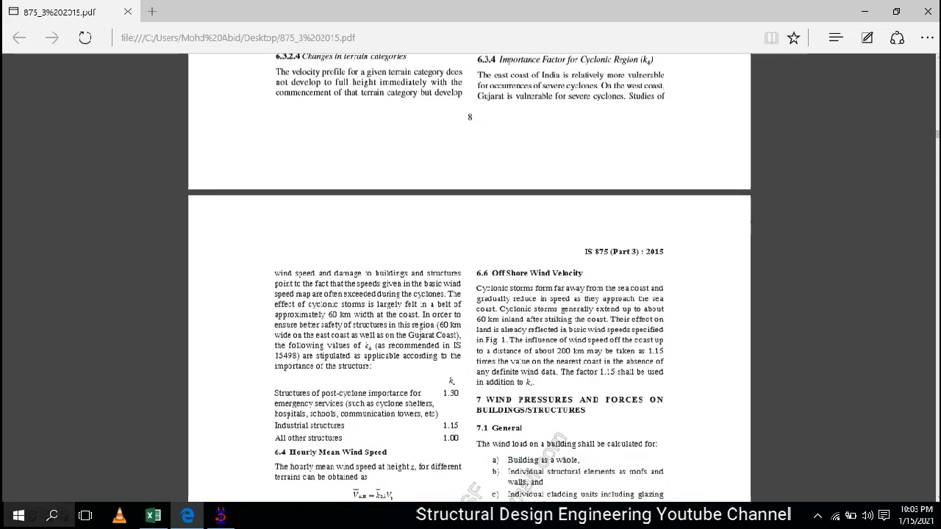
scroll(469, 278, "down", 12)
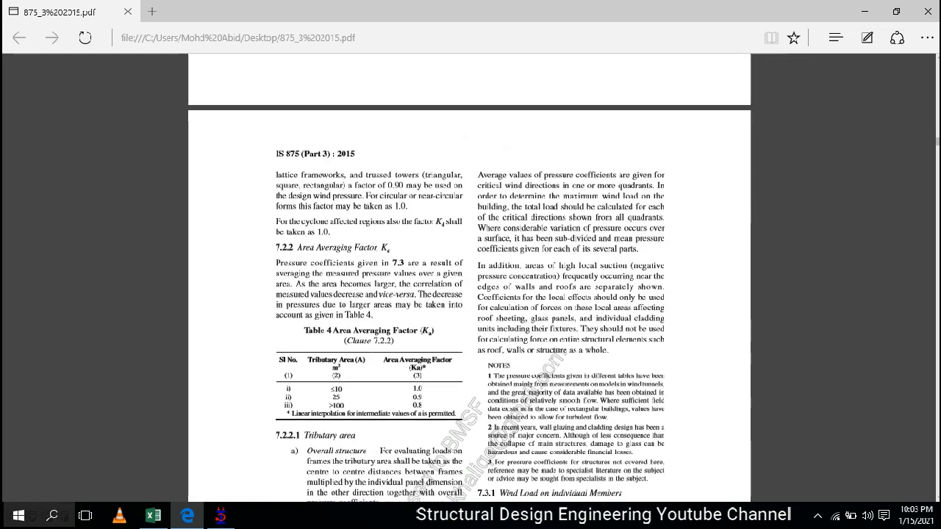
scroll(470, 277, "up", 20)
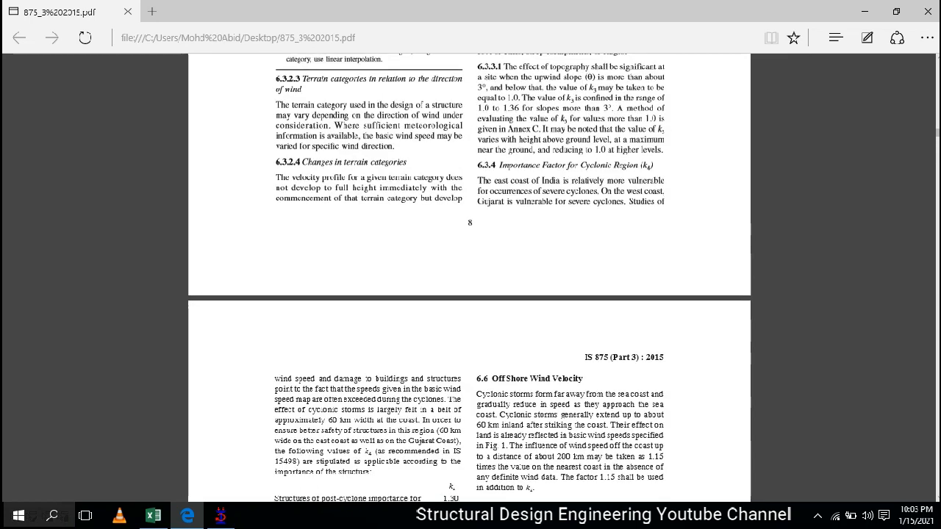
left_click_drag(430, 196, 443, 197)
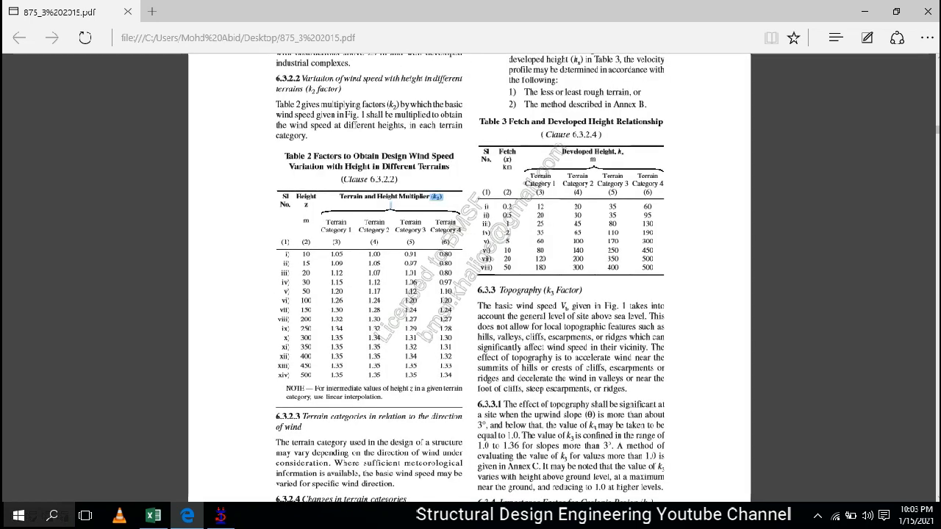
Examine the Terrain Category 1 to 4 column headings of Table 2.
mouse_move(353, 230)
left_mouse_down()
mouse_move(321, 231)
mouse_move(344, 231)
left_mouse_up()
left_click(348, 232)
mouse_move(427, 231)
left_mouse_down()
mouse_move(460, 231)
mouse_move(435, 226)
left_mouse_up()
left_click(445, 231)
left_click_drag(462, 231, 344, 232)
scroll(345, 231, "up", 2)
left_click(345, 231)
Read the Category 1 and Category 2 terrain definitions under clause 6.3.2.1, including their obstruction heights.
scroll(346, 231, "up", 10)
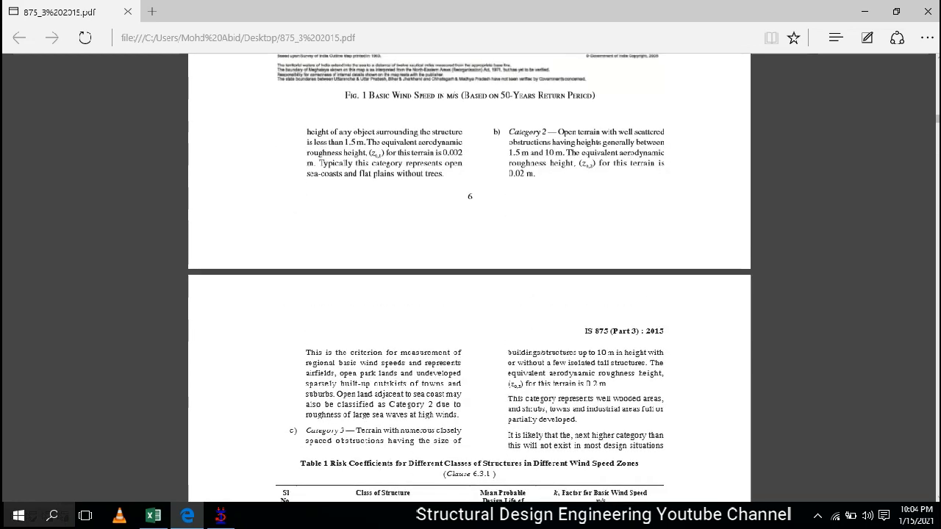
scroll(469, 278, "up", 10)
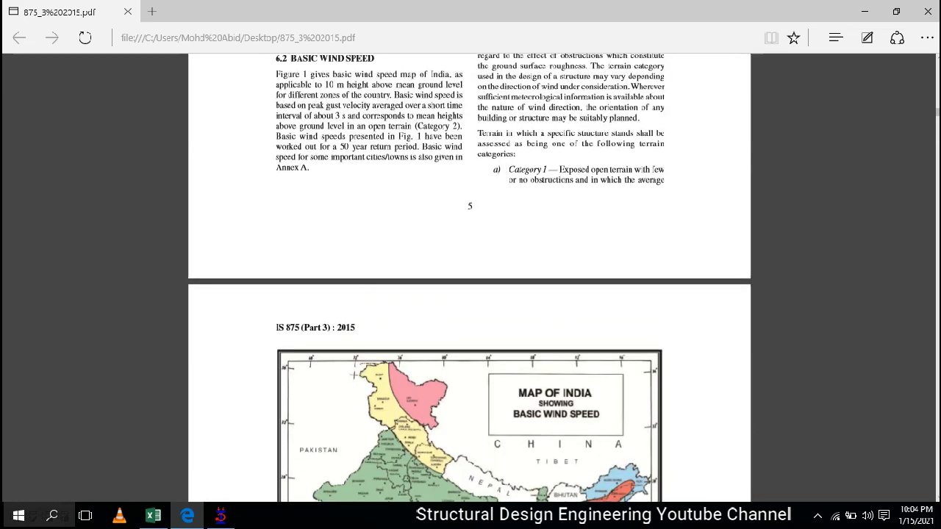
scroll(470, 278, "up", 1)
double_click(469, 252)
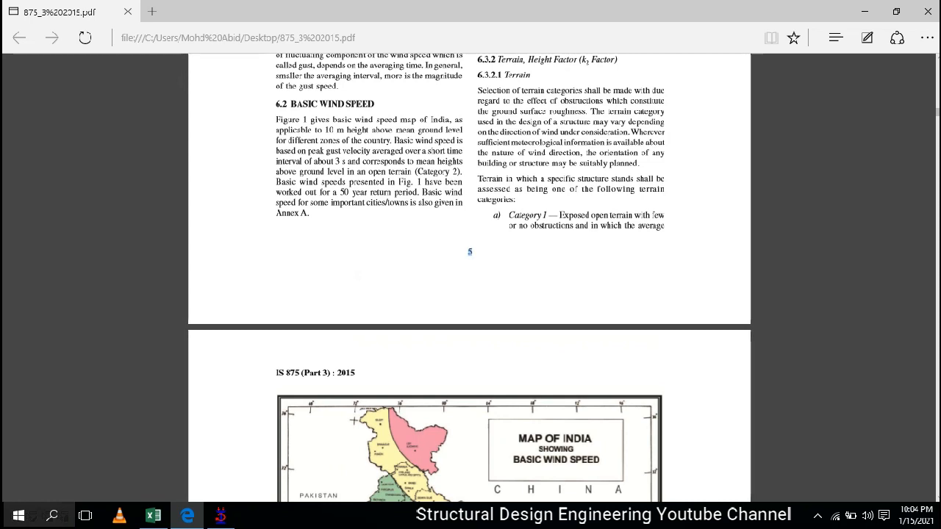
left_click_drag(509, 216, 541, 216)
scroll(541, 216, "down", 2)
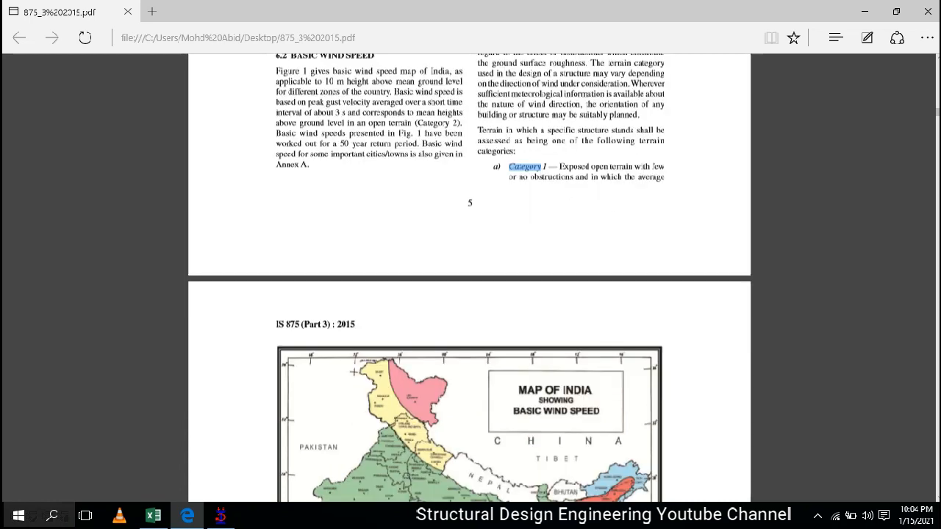
scroll(469, 278, "down", 18)
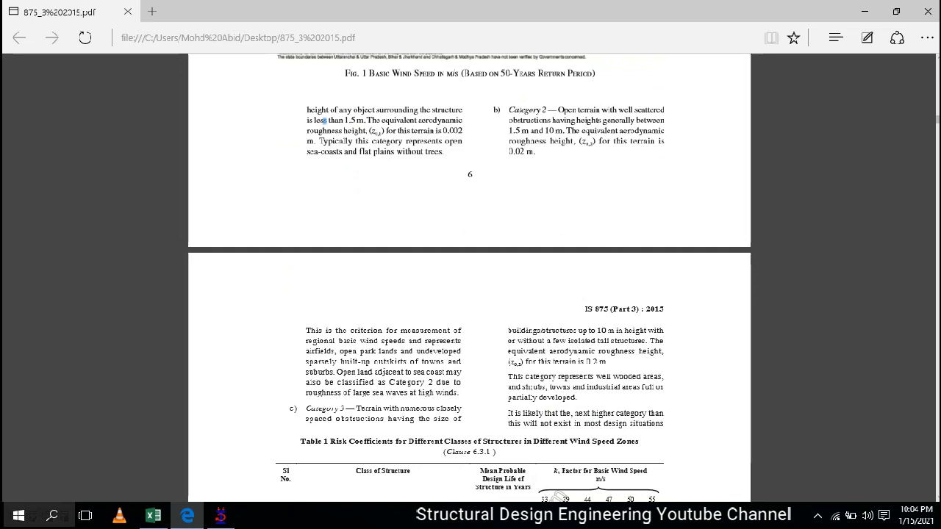
left_click_drag(323, 120, 367, 120)
left_click_drag(508, 110, 565, 131)
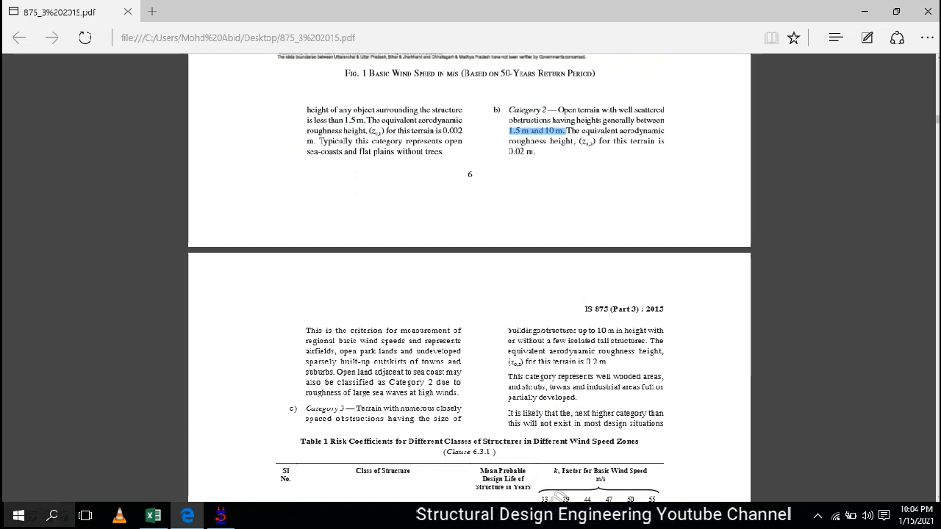
left_click_drag(509, 110, 558, 111)
Look up k2 for a 10 m height in Terrain Category 2 in Table 2.
scroll(558, 111, "down", 1)
scroll(469, 279, "down", 6)
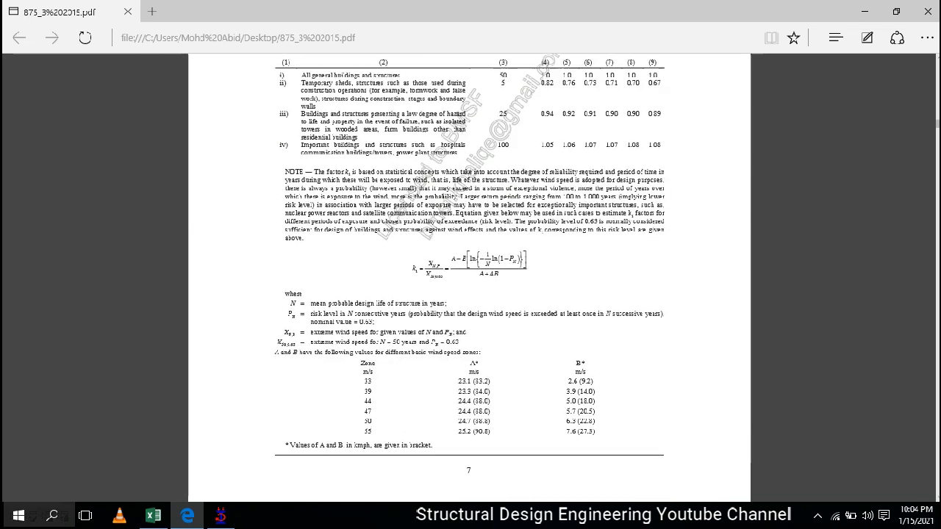
scroll(469, 279, "up", 3)
scroll(469, 279, "down", 12)
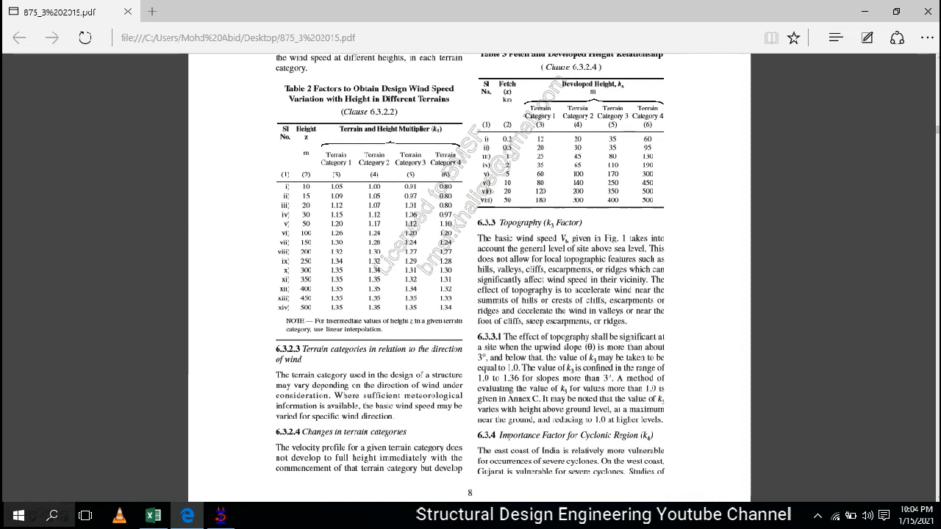
left_click_drag(363, 155, 389, 164)
left_click_drag(297, 130, 309, 138)
left_click_drag(302, 187, 310, 187)
left_click_drag(329, 188, 450, 186)
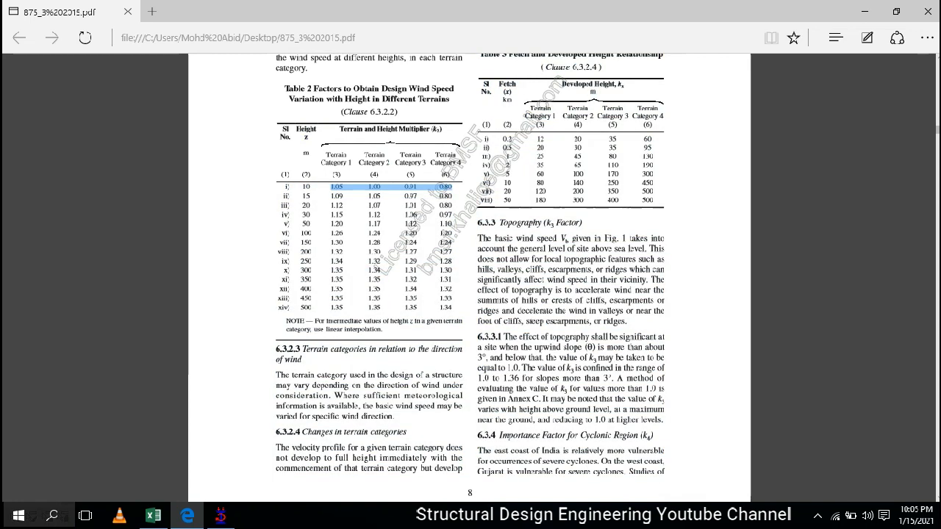
double_click(375, 188)
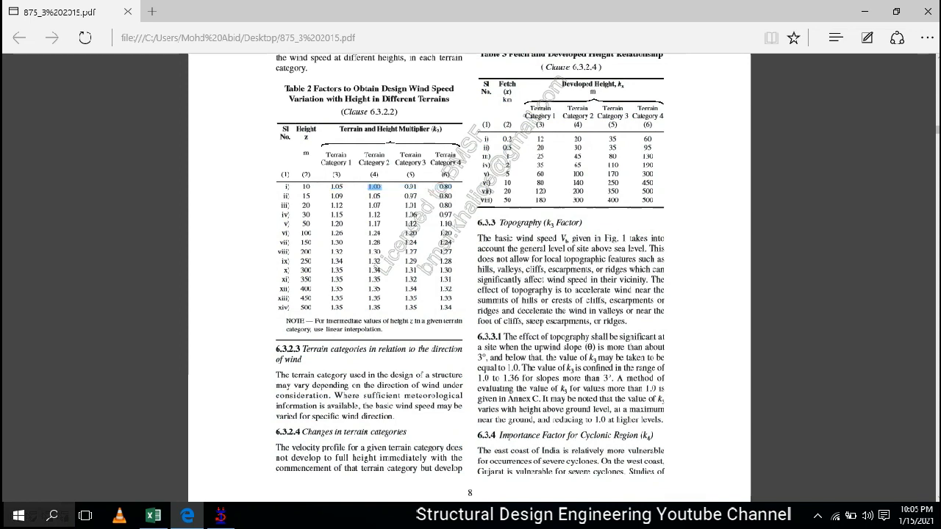
Check the K3 input cell in Excel and read the k3 topography factor rules in clauses 6.3.3 and 6.3.3.1 of the code PDF.
key("alt+Tab")
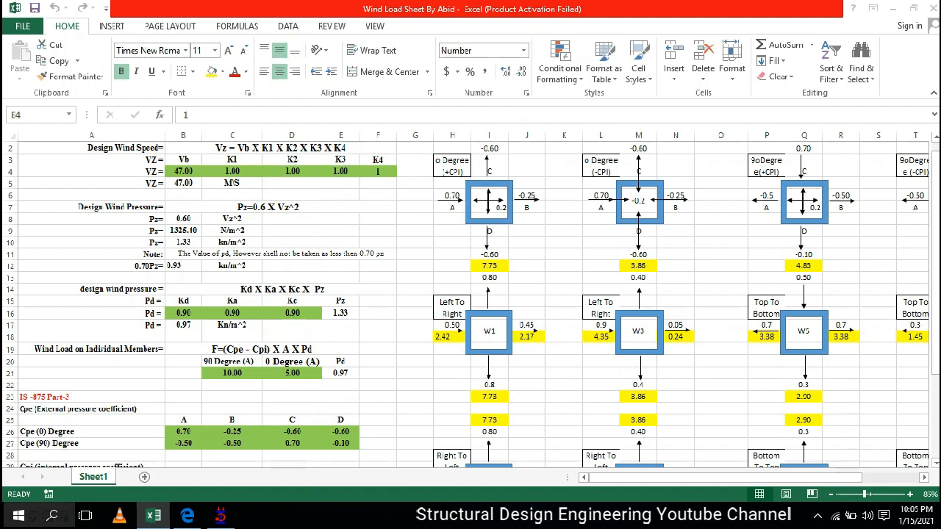
key("alt+Tab")
scroll(469, 275, "down", 3)
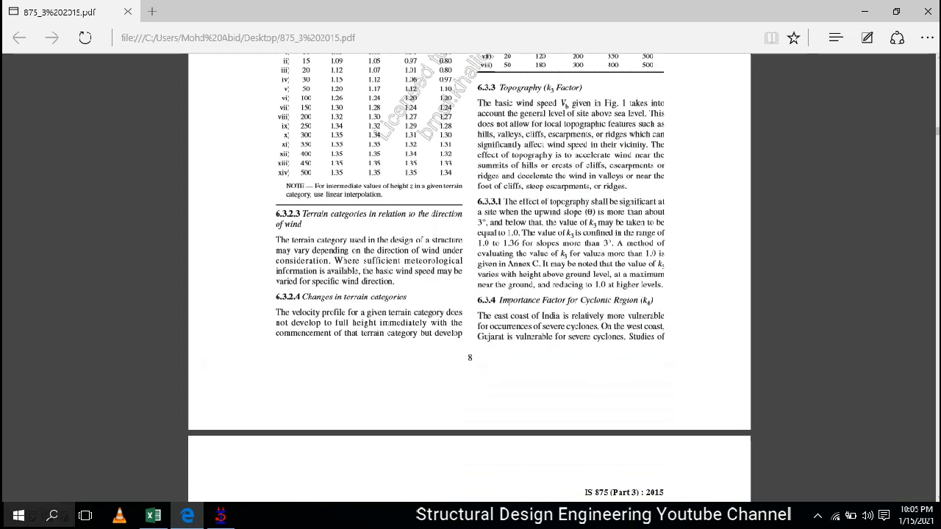
left_click_drag(546, 89, 579, 88)
left_click(470, 358)
left_click_drag(562, 233, 586, 233)
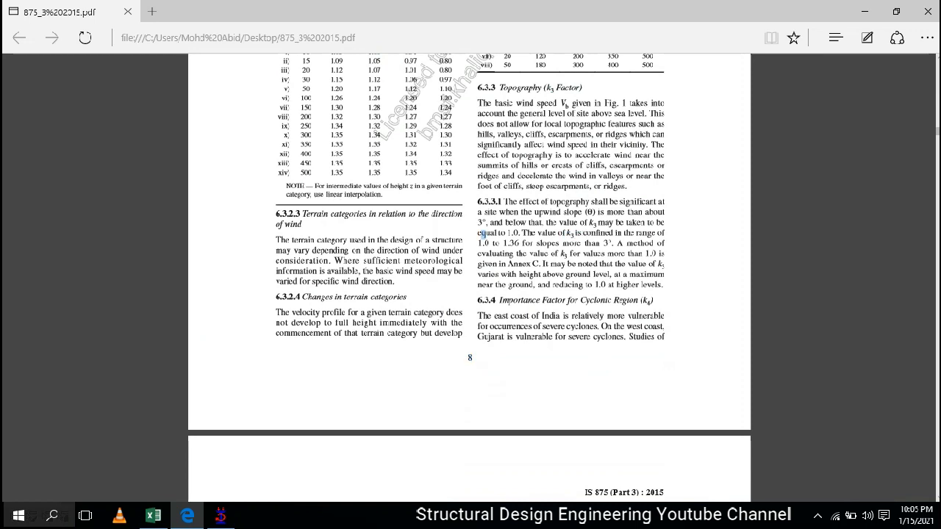
left_click_drag(498, 234, 664, 233)
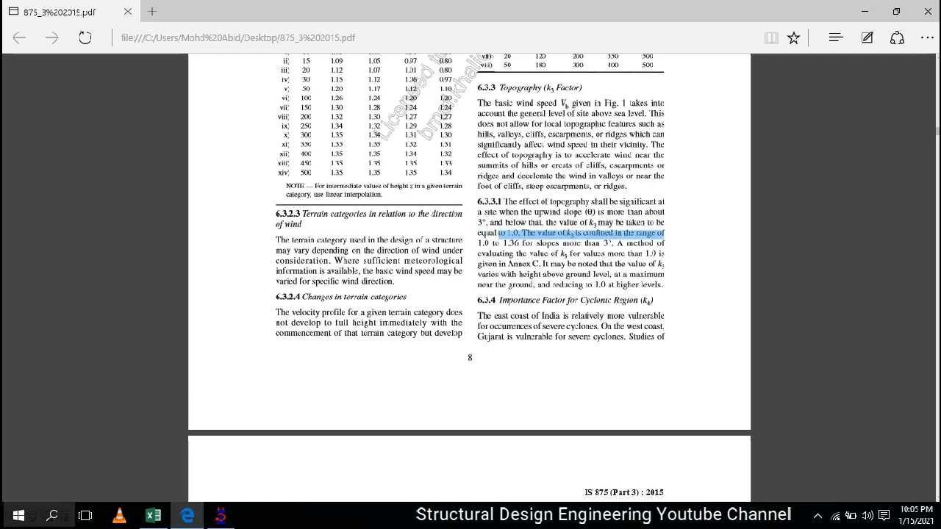
left_click_drag(477, 243, 520, 243)
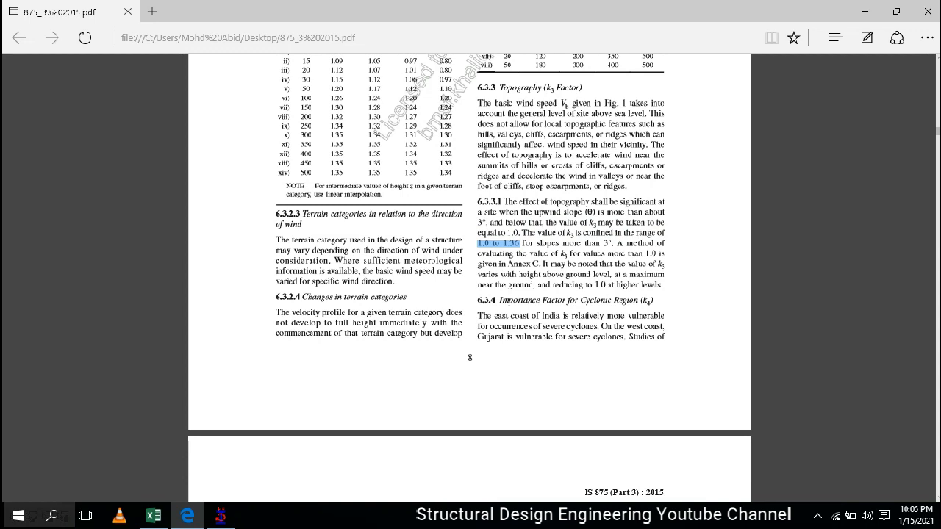
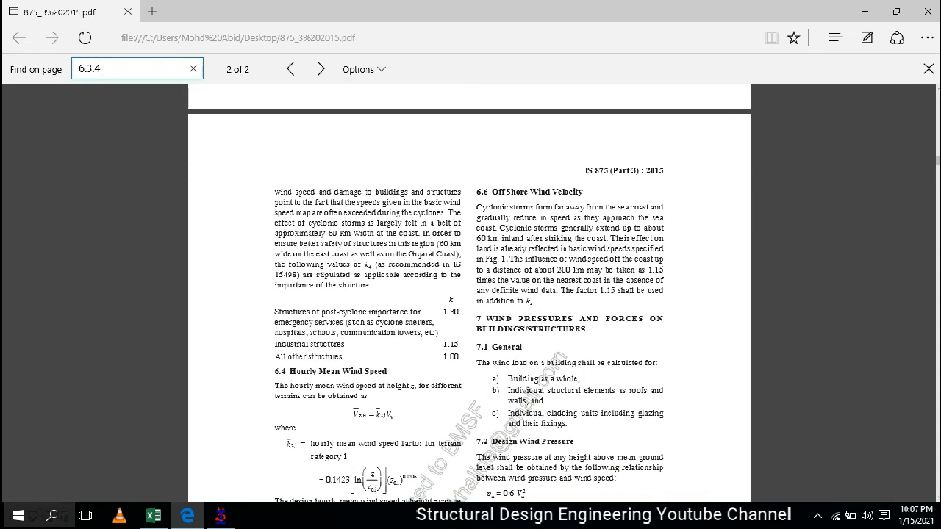
Compare the k4 cyclonic importance factors of clause 6.3.4 for post-cyclone, industrial and all other structures.
left_click_drag(286, 357, 442, 357)
left_click_drag(275, 345, 287, 344)
left_click_drag(447, 345, 460, 345)
left_click_drag(275, 312, 460, 312)
left_click(432, 324)
scroll(470, 294, "up", 5)
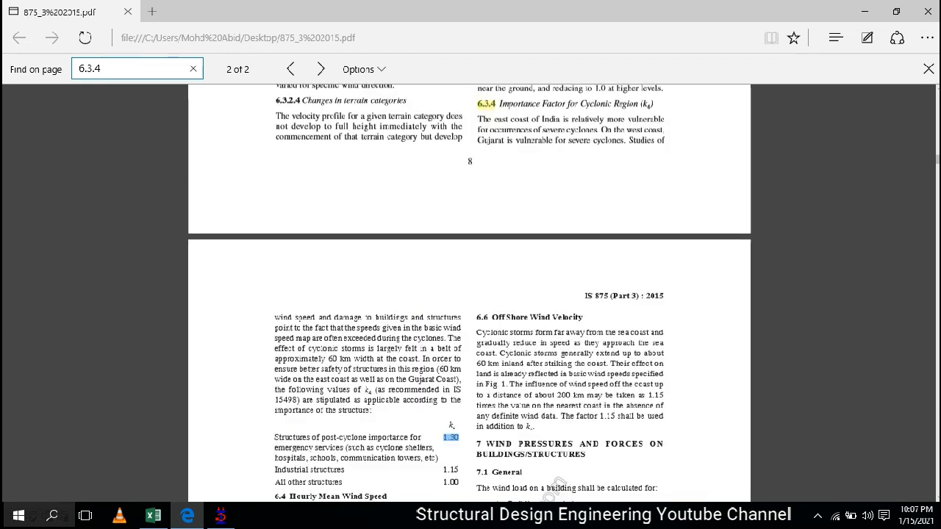
scroll(470, 294, "up", 3)
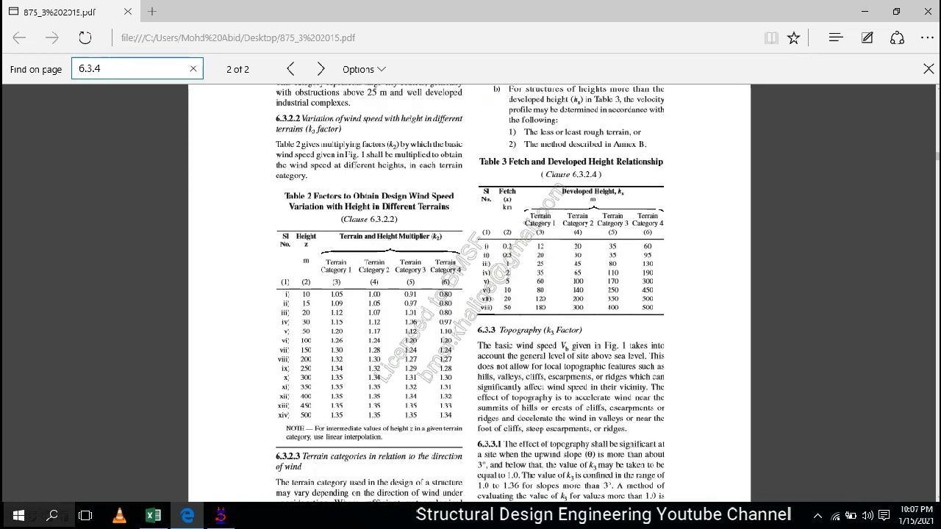
Switch to the Excel wind load sheet and enter 1 for the K4 factor in cell F4.
scroll(470, 294, "up", 2)
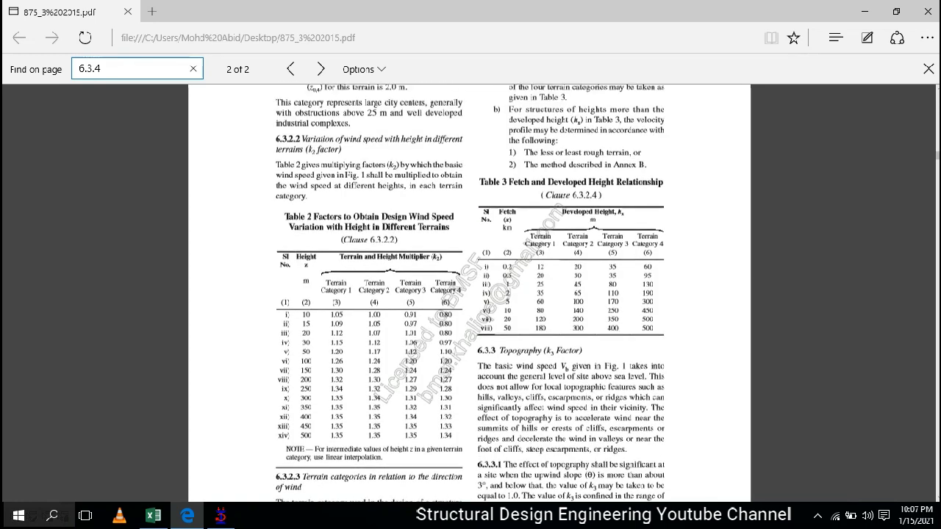
scroll(469, 294, "down", 1)
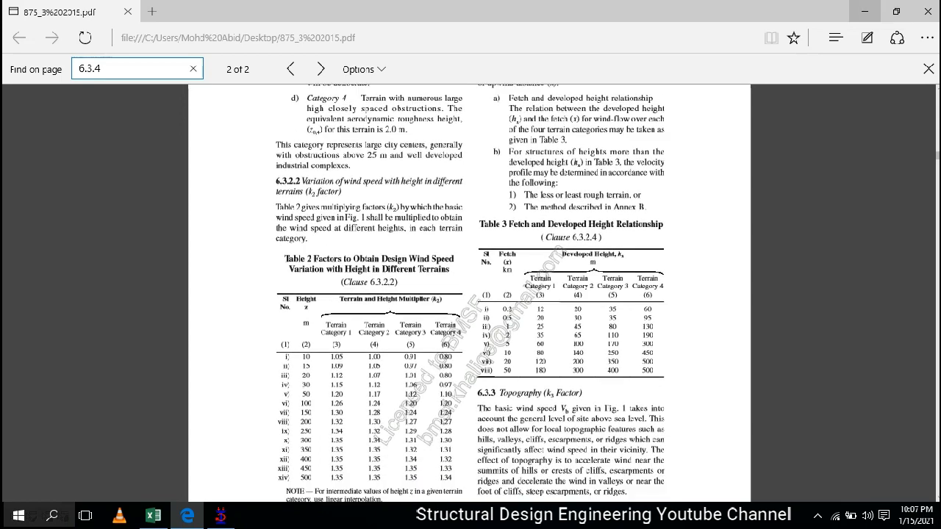
left_click(864, 11)
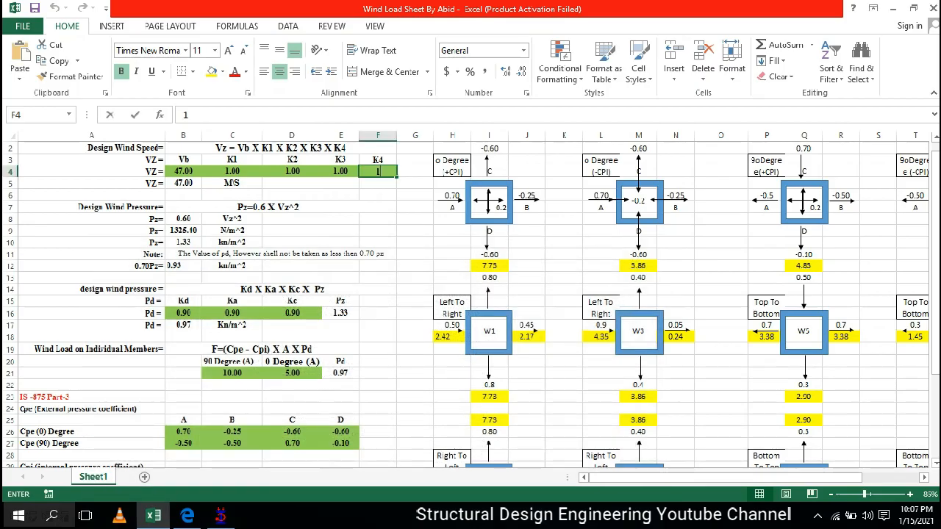
key("Return")
Check the design wind speed formula in cell B5 and its unit, ending at the Design Wind Pressure label.
left_click(268, 208)
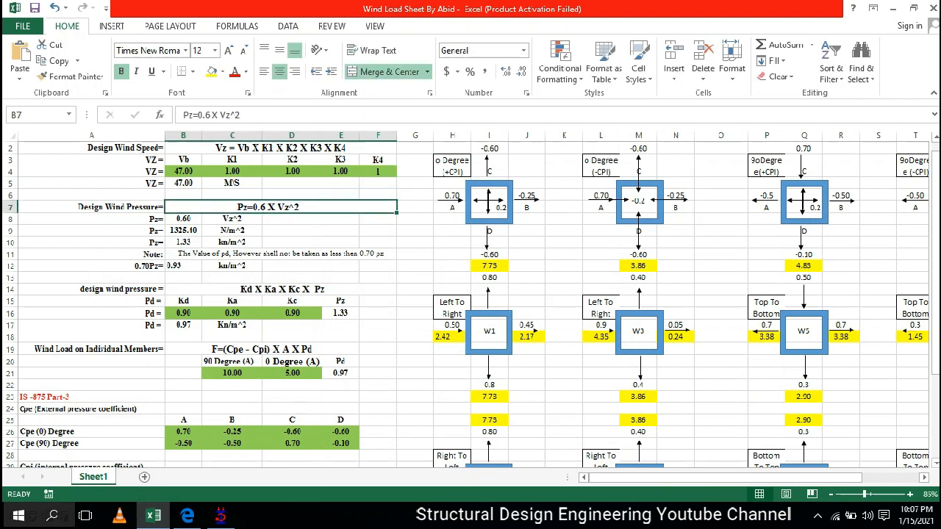
left_click(183, 183)
left_click(91, 148)
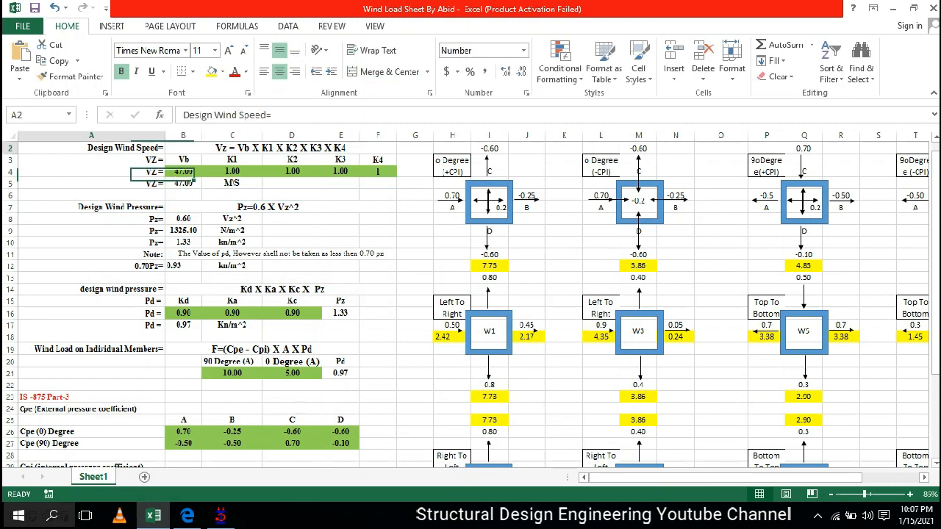
left_click(183, 183)
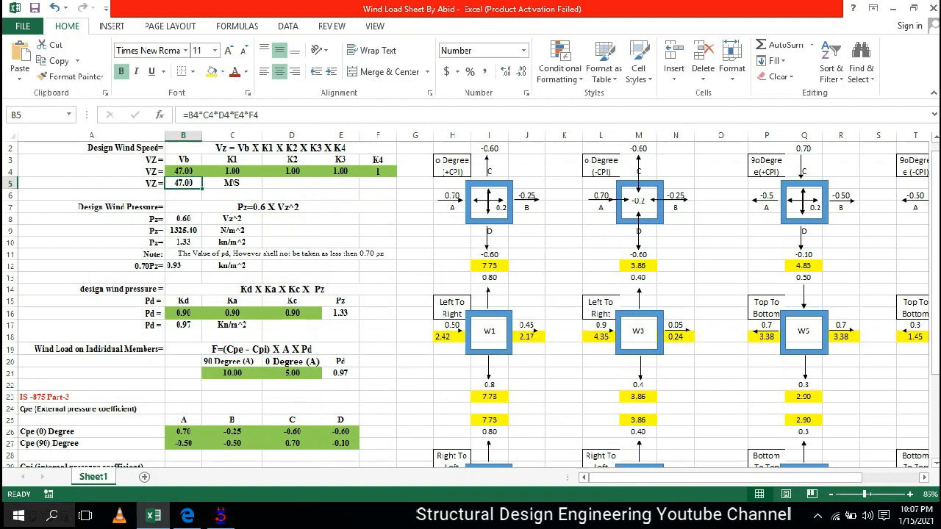
left_click(233, 183)
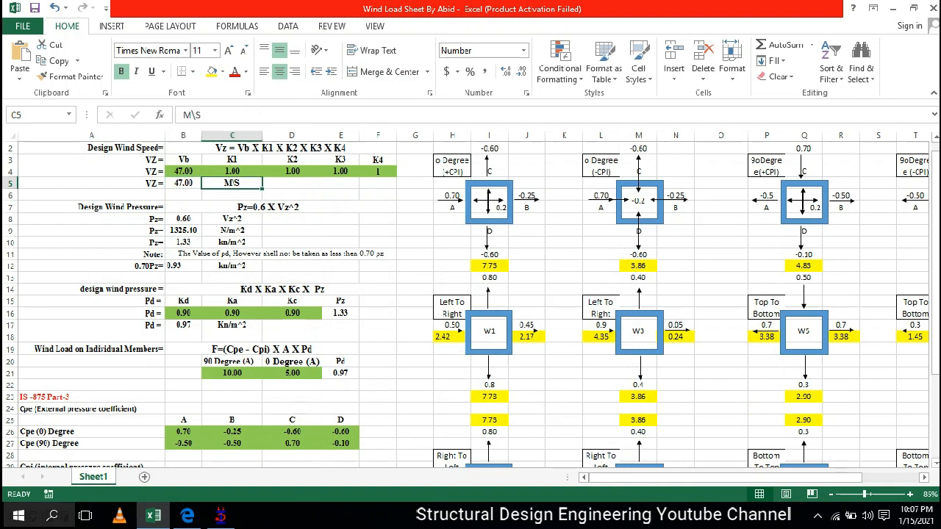
left_click(91, 207)
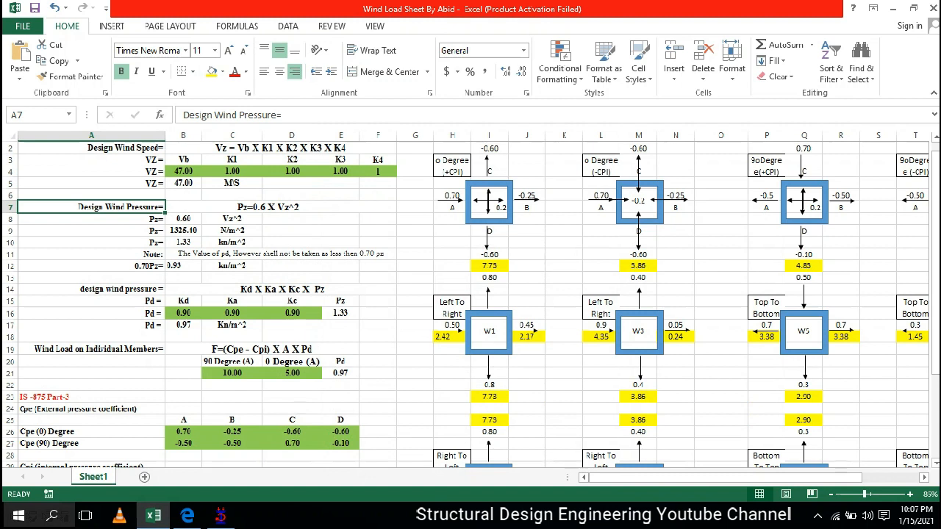
Switch to the code PDF in the browser and find clause 7.2 Design Wind Pressure, highlighting its heading.
left_click(187, 516)
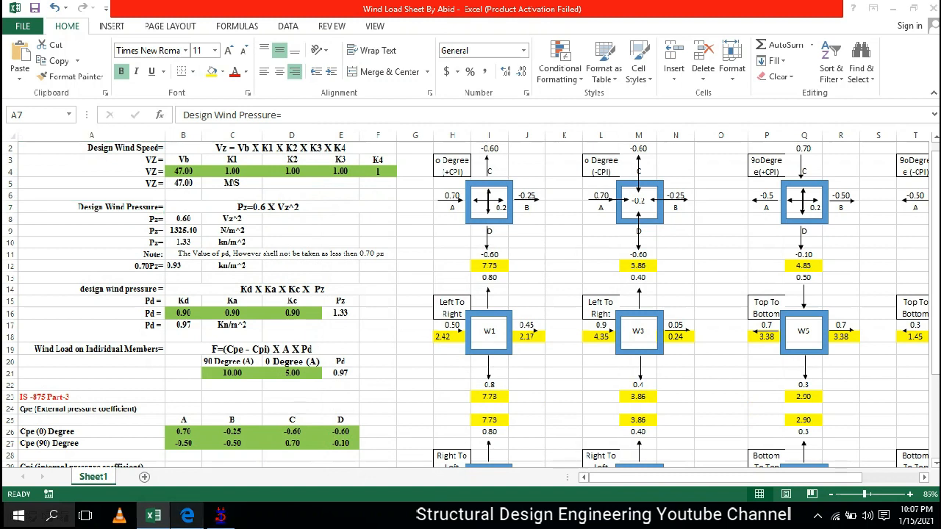
scroll(468, 293, "up", 16)
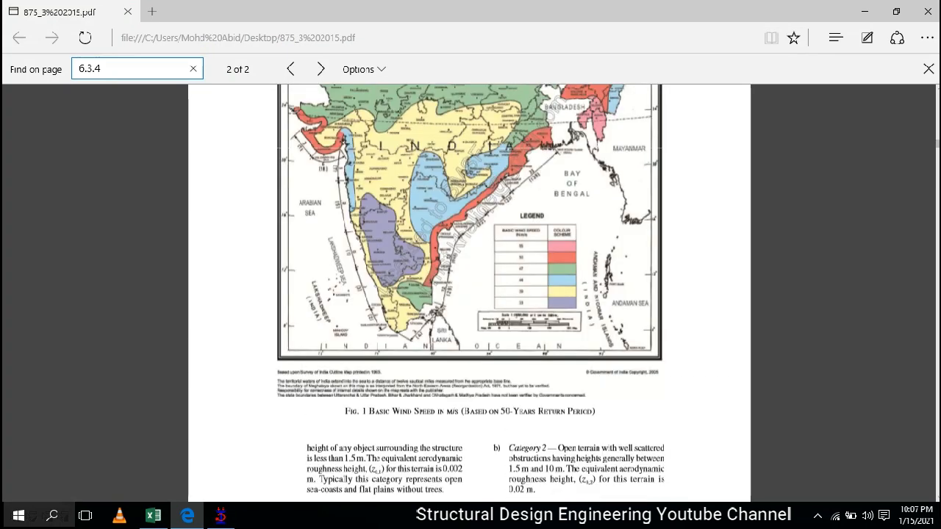
scroll(469, 293, "down", 1)
scroll(469, 293, "down", 1)
scroll(469, 293, "up", 10)
scroll(469, 293, "up", 10)
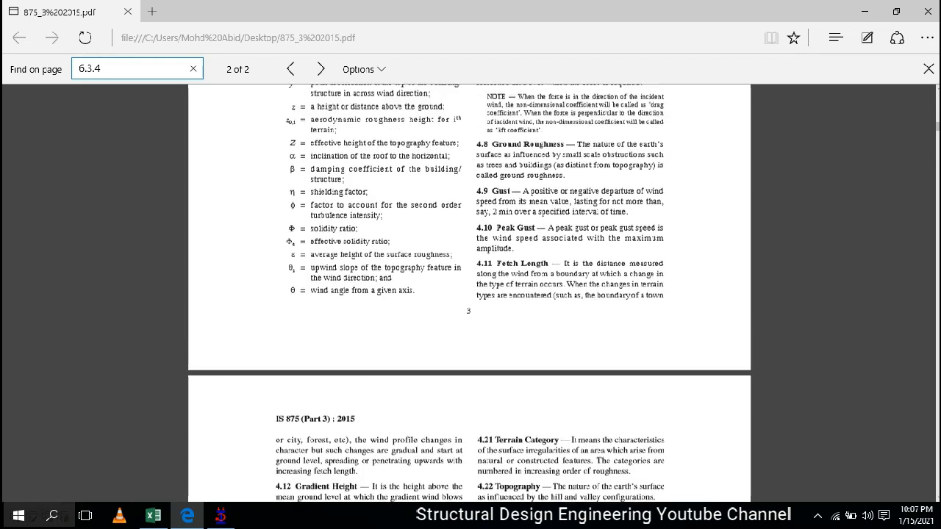
scroll(469, 293, "down", 6)
scroll(469, 294, "down", 15)
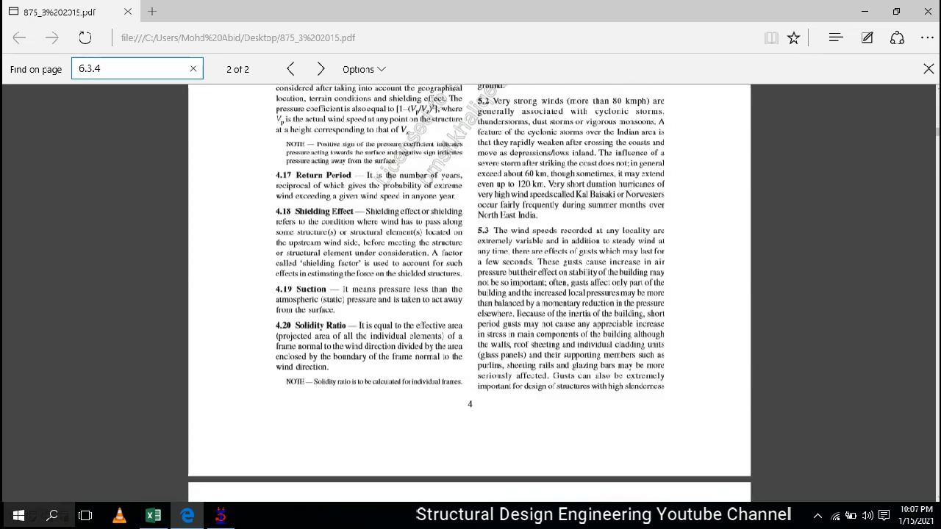
scroll(469, 293, "down", 15)
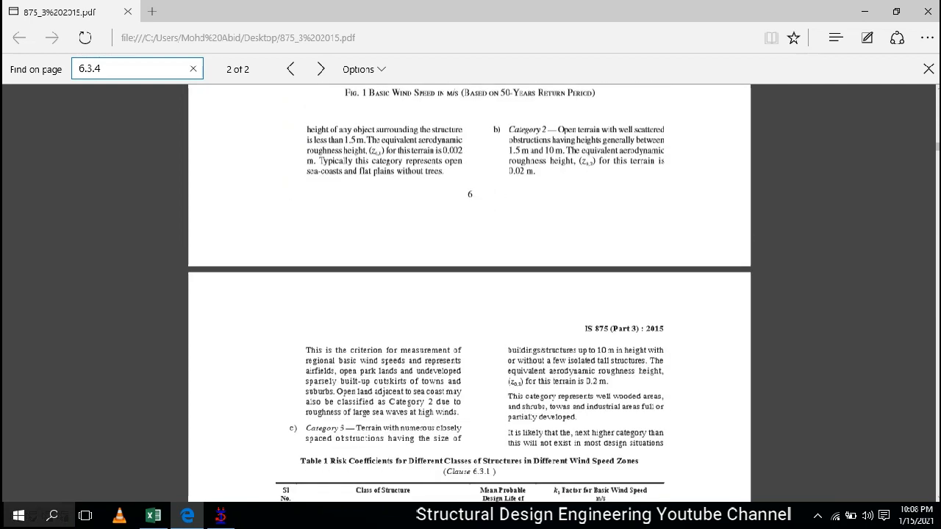
scroll(469, 294, "down", 5)
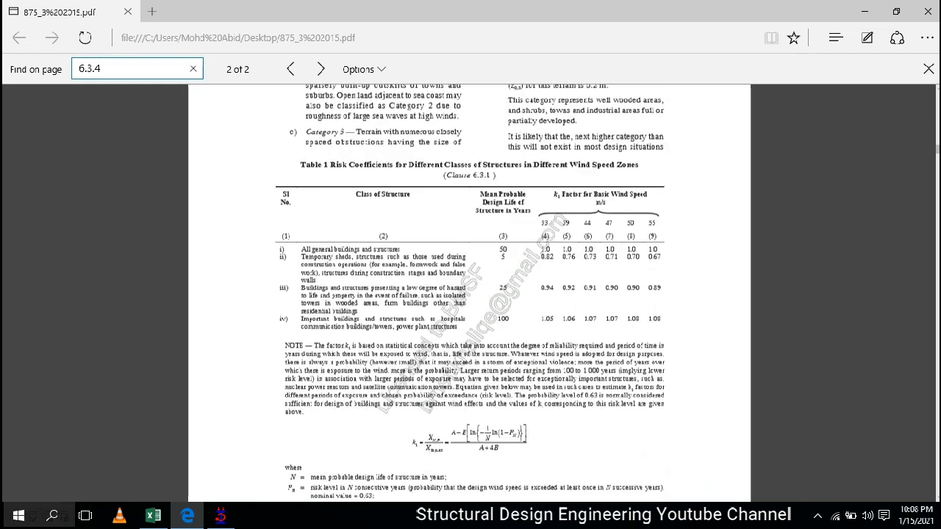
scroll(469, 293, "down", 8)
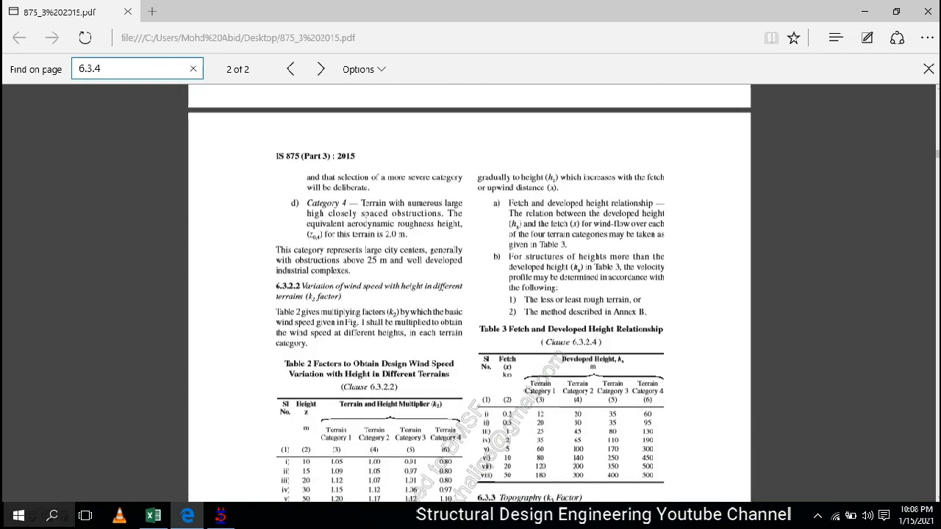
scroll(469, 293, "down", 7)
scroll(469, 293, "down", 4)
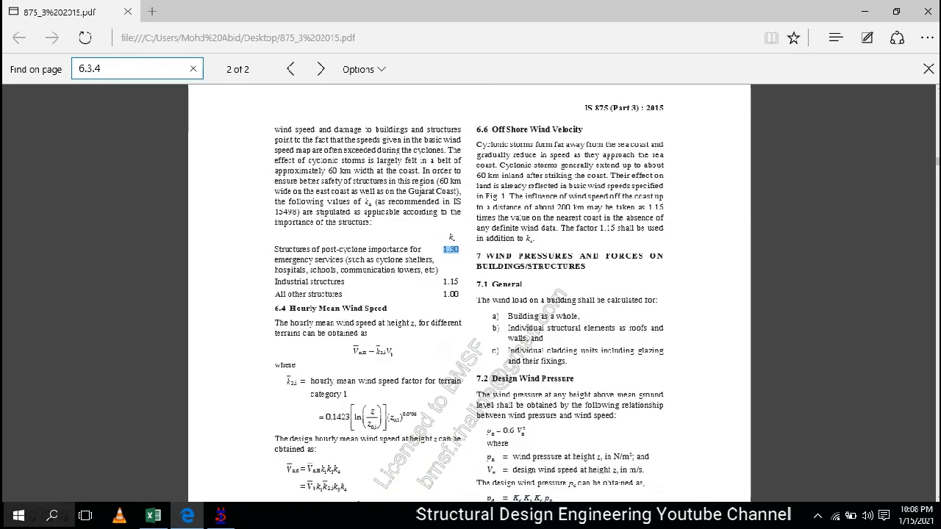
scroll(469, 293, "down", 3)
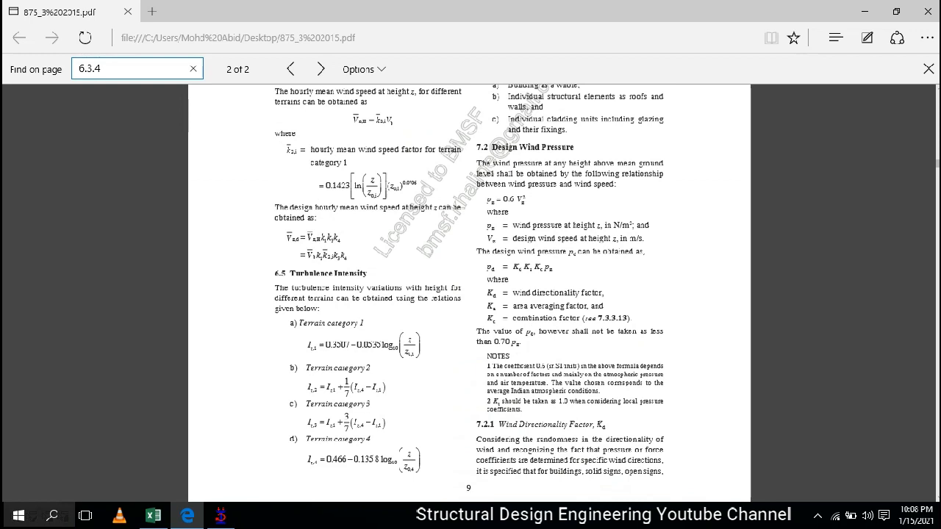
scroll(469, 293, "down", 1)
left_click_drag(483, 128, 574, 128)
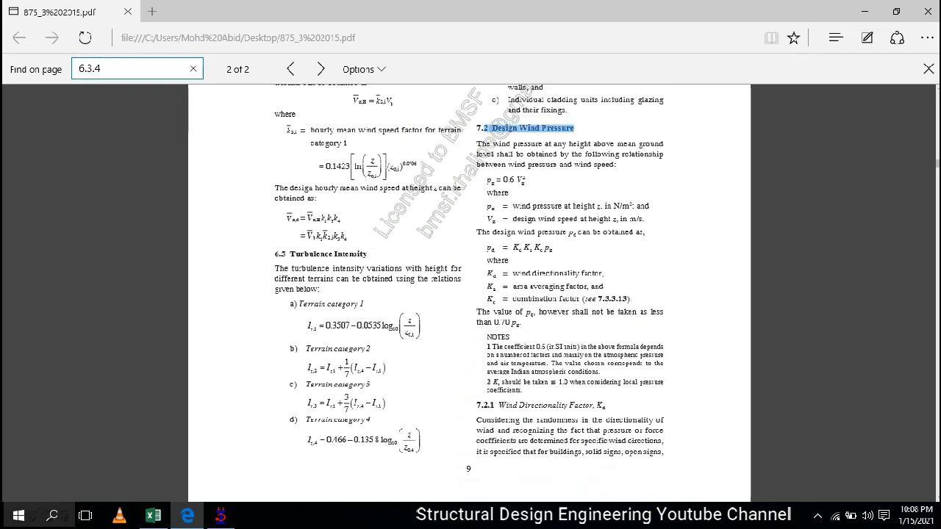
Read the wind pressure formula pz = 0.6 Vz² in clause 7.2 and the definitions of its two terms.
left_click_drag(486, 181, 526, 181)
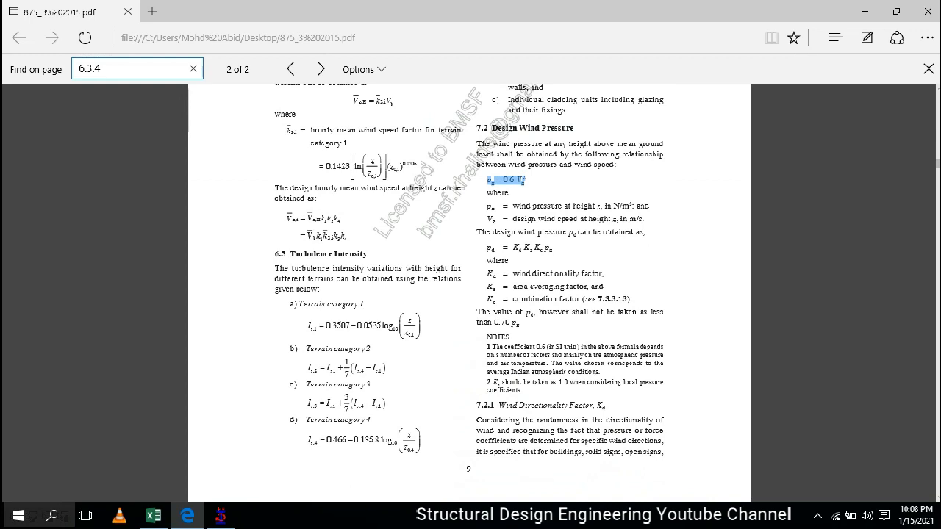
left_click_drag(486, 206, 625, 233)
left_click(625, 233)
Read the design wind pressure formula pd = Kd Ka Kc pz in clause 7.2 and the definitions of its three factors.
left_click_drag(486, 249, 553, 248)
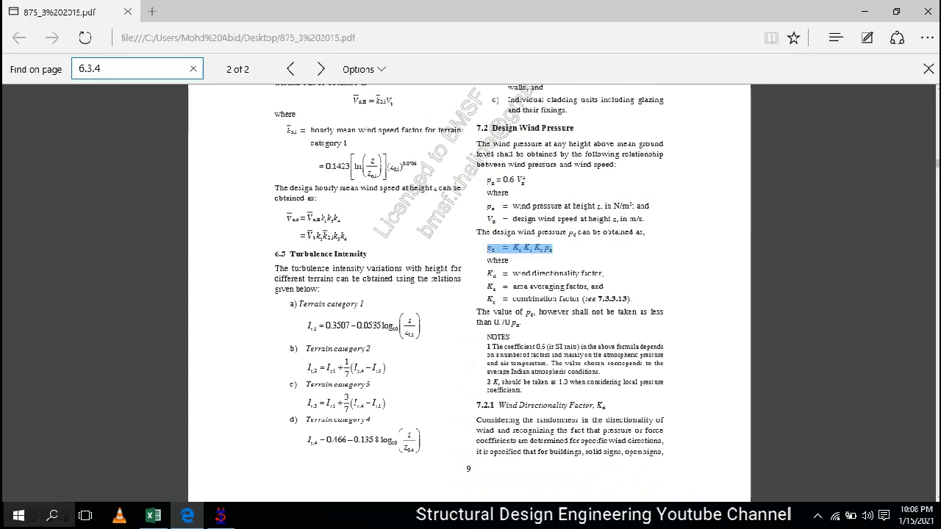
left_click(552, 249)
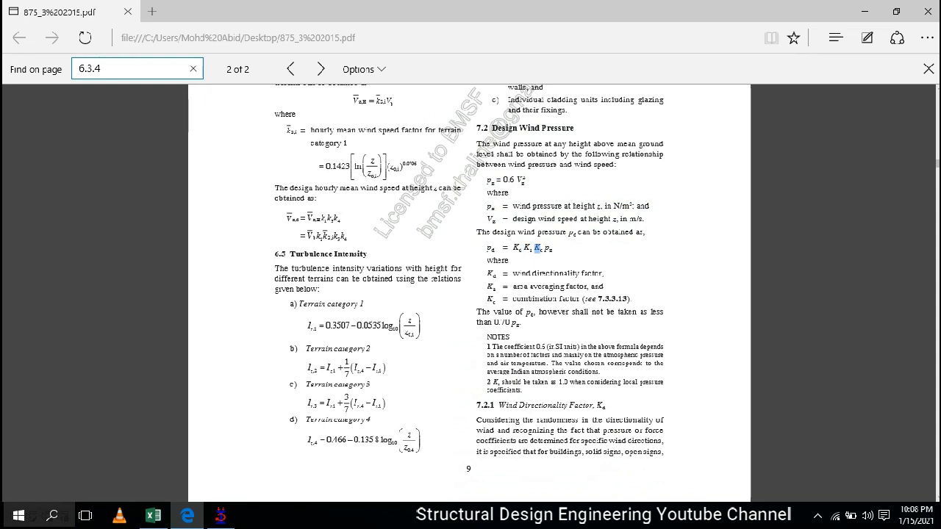
left_click_drag(486, 274, 638, 313)
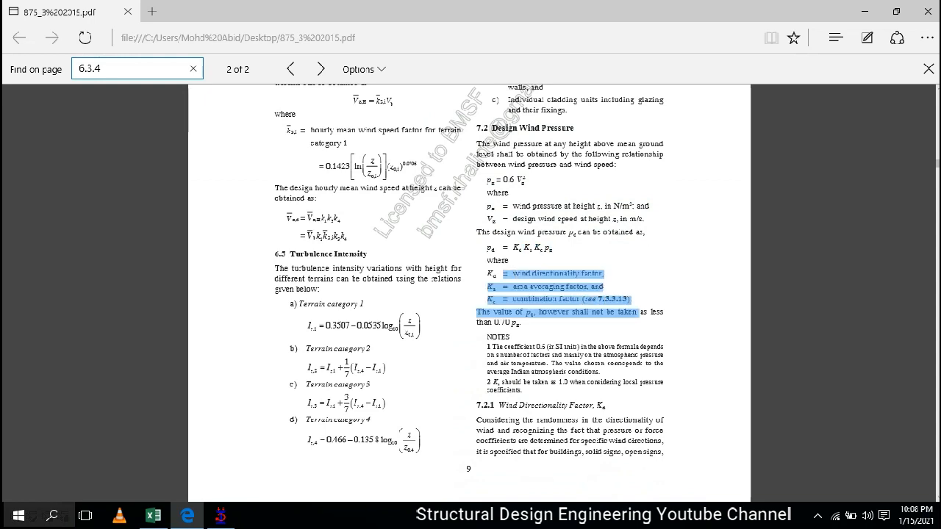
left_click(510, 275)
left_click_drag(508, 274, 559, 300)
left_click_drag(502, 248, 553, 249)
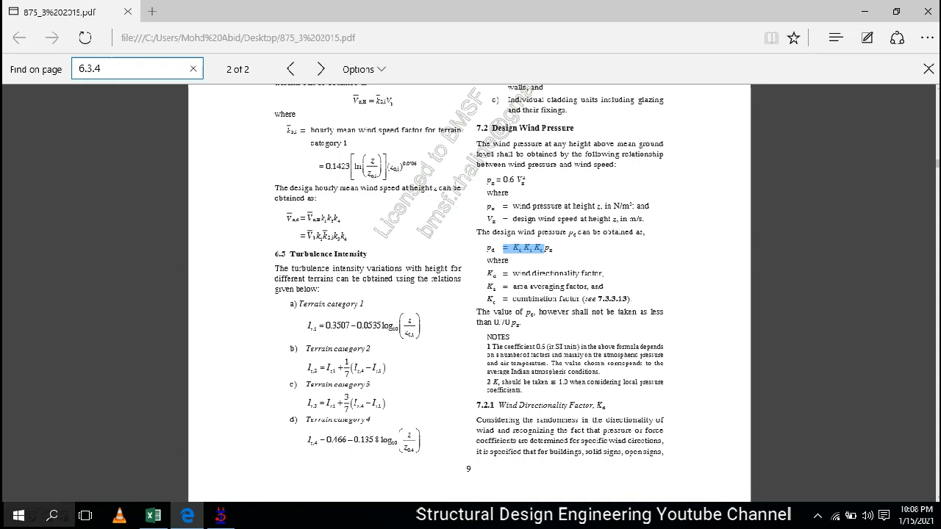
Compare the code's pz formula with the Excel sheet's Pz rows 7 to 9 and the wind speed inputs in B4:F4.
left_click_drag(488, 181, 525, 181)
key("alt+Tab")
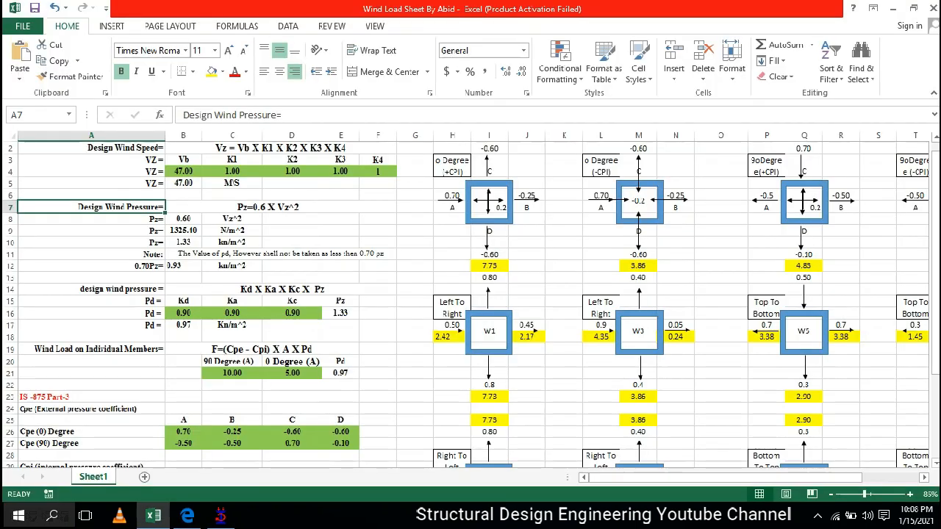
left_click(267, 207)
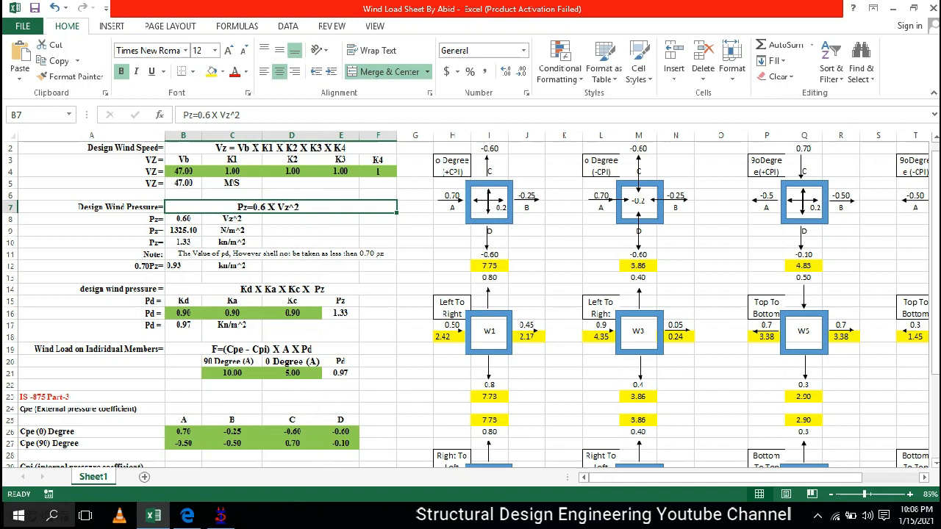
left_click(183, 219)
left_click_drag(183, 171, 389, 174)
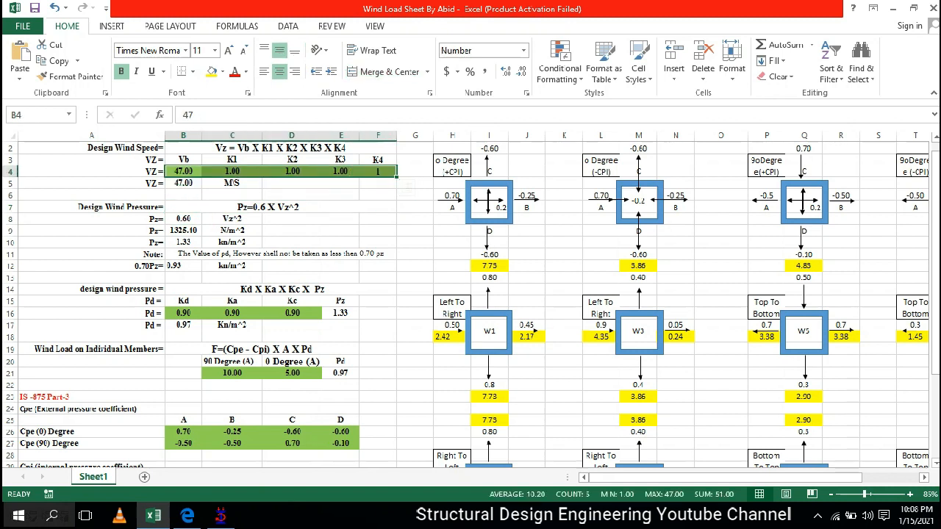
left_click_drag(267, 207, 267, 231)
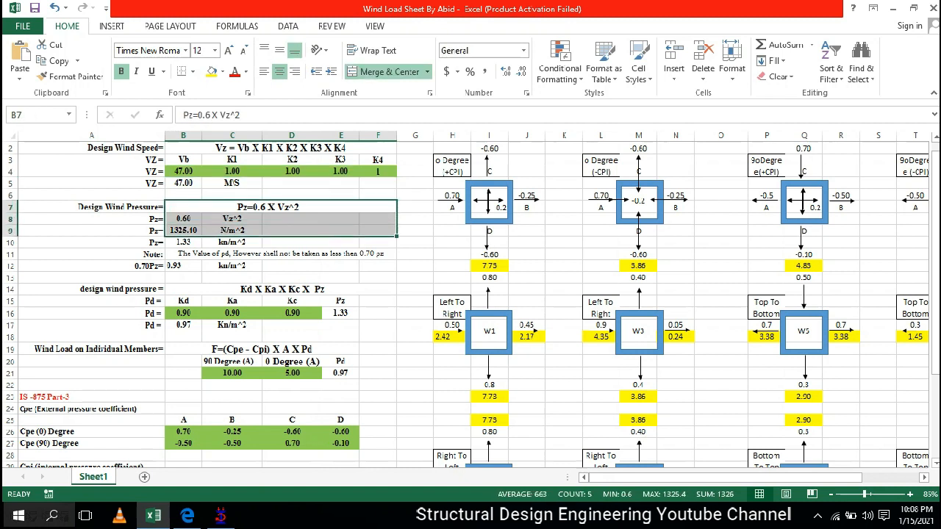
Inspect the kN/m² conversion of Pz in cell B10 and trace it back to the design wind speed in B5.
left_click(91, 243)
left_click(183, 243)
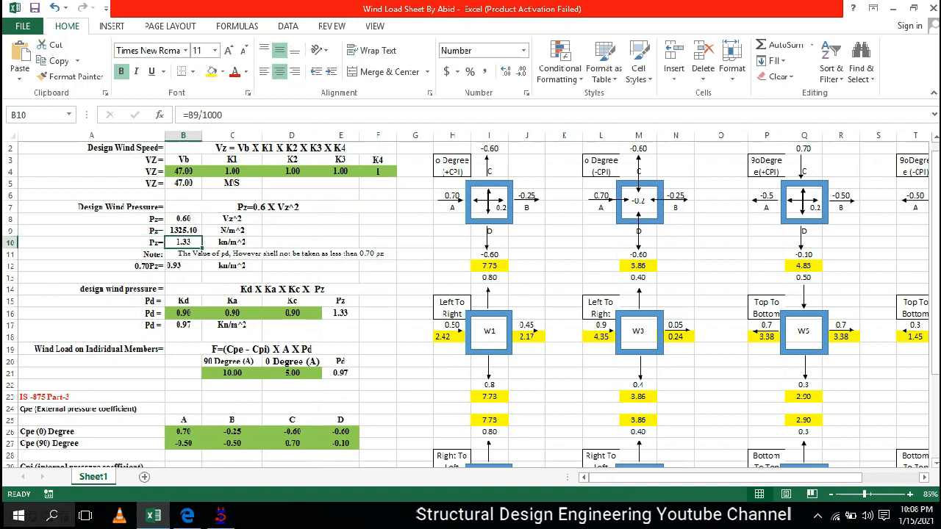
left_click(183, 183)
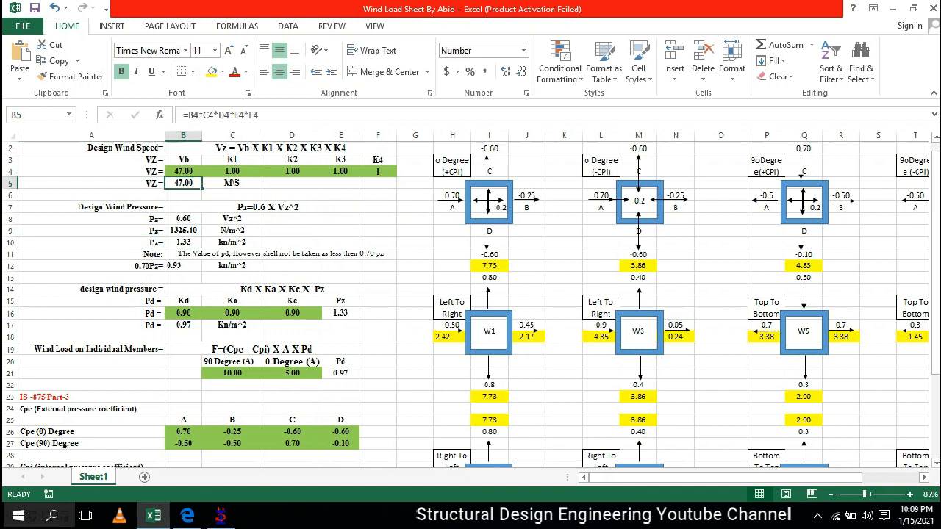
left_click(183, 243)
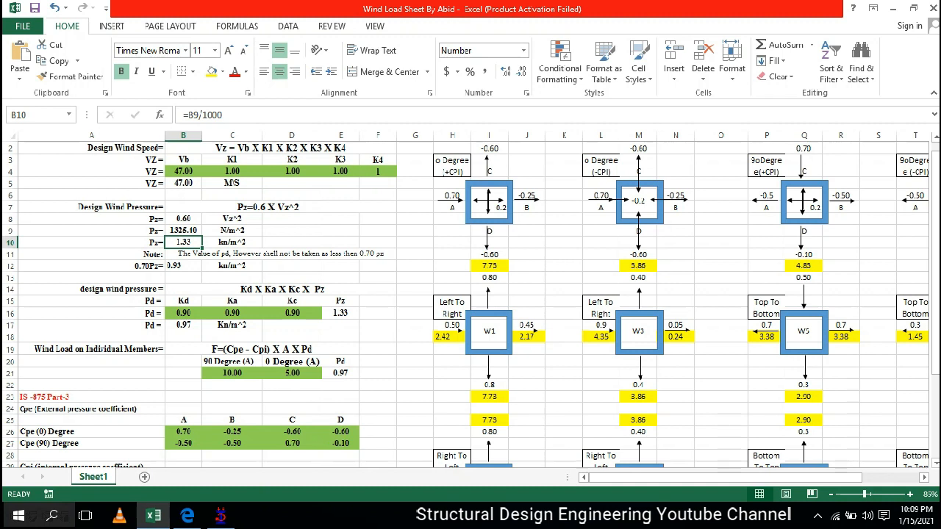
left_click(91, 207)
left_click(183, 243)
left_click(232, 243)
left_click(183, 242)
Read the note in row 11 on the minimum pd value and the 0.70Pz entry in row 12.
left_click(91, 266)
left_click_drag(91, 254, 281, 255)
left_click(91, 266)
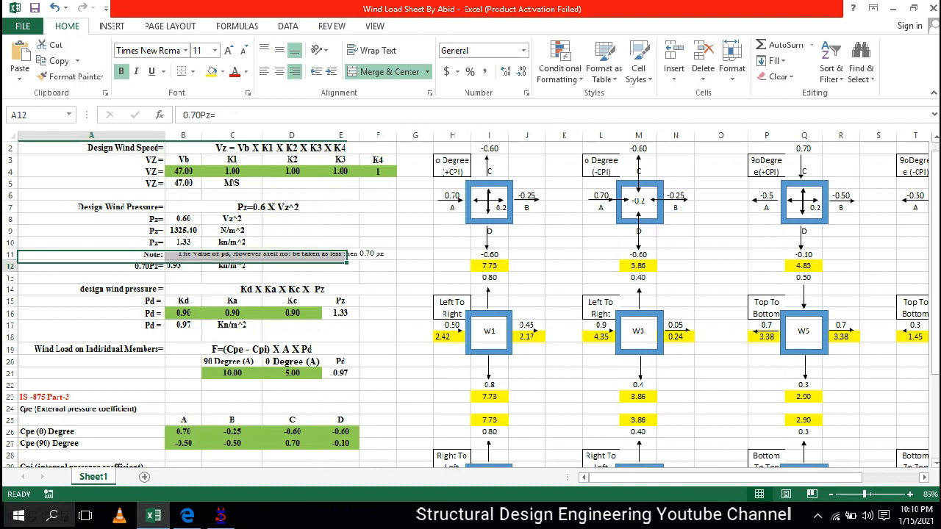
Review the Kd, Ka, Kc and Pz columns of the pd calculation in row 15 and trace Pz back to cell B10.
left_click(91, 290)
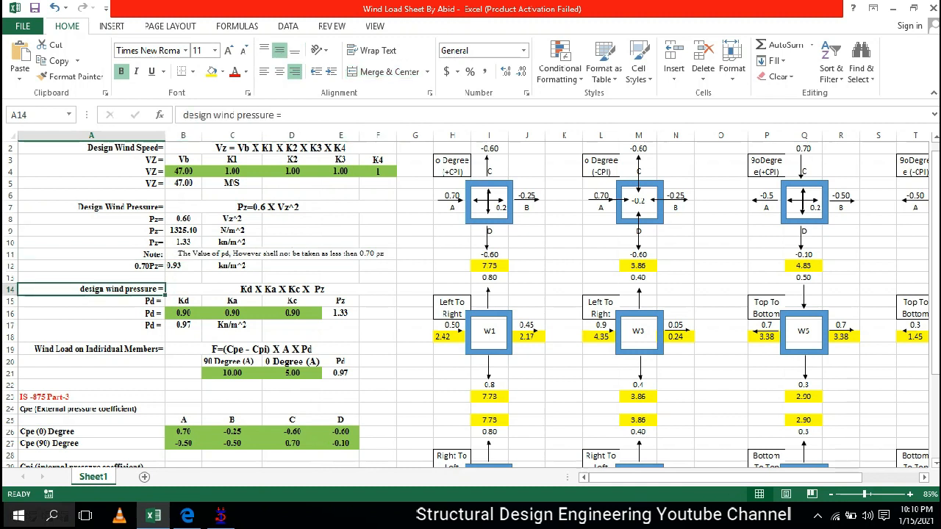
key("alt")
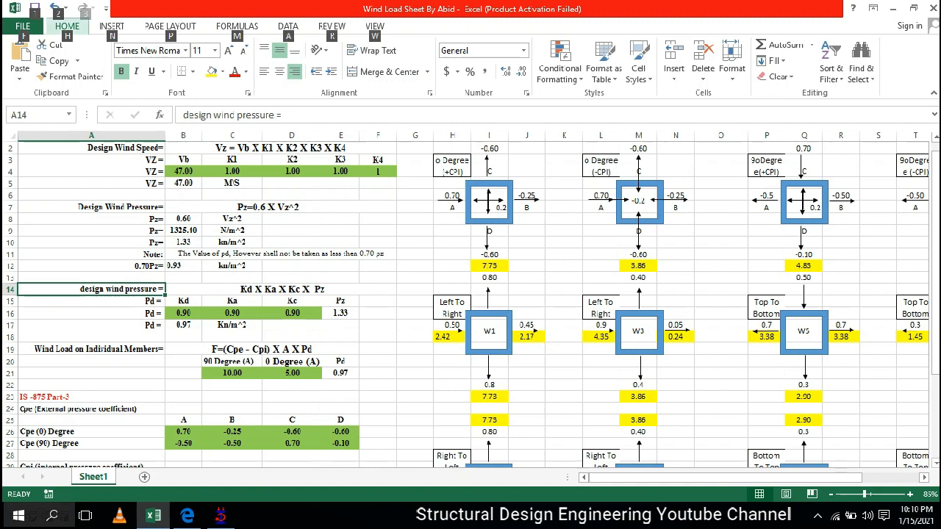
key("Escape")
key("Down")
key("Right")
key("Right")
key("Right")
key("Right")
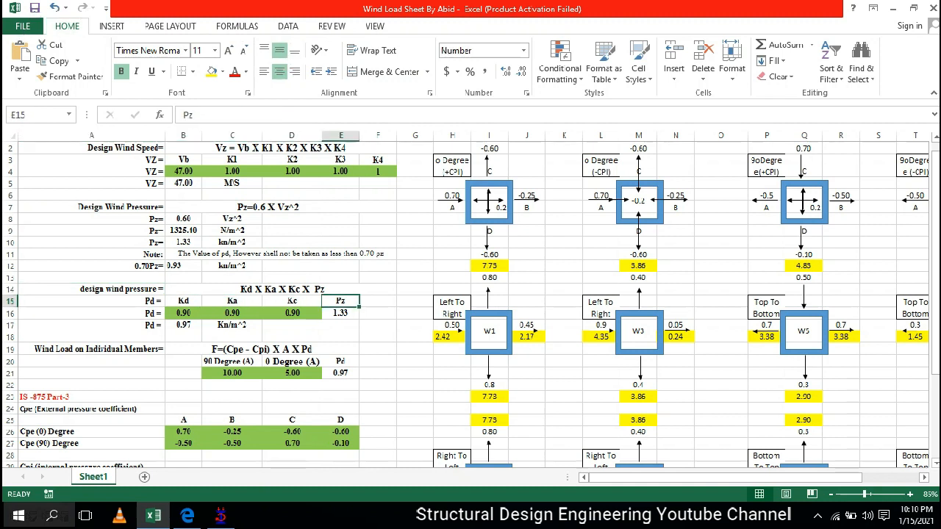
key("Down")
key("Up")
left_click(183, 242)
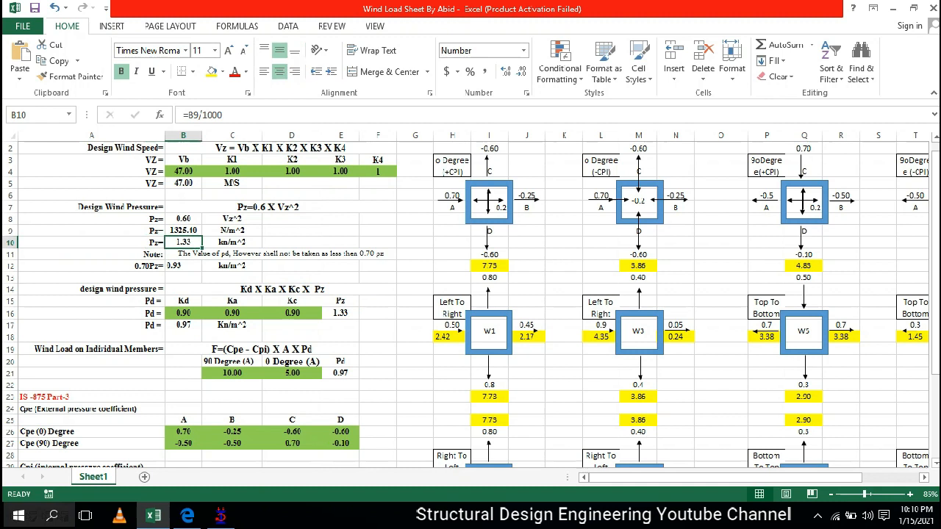
Trace Pz in E16 back to B10 and match the Kd, Ka and Kc headings with the code PDF's pd formula.
left_click(341, 313)
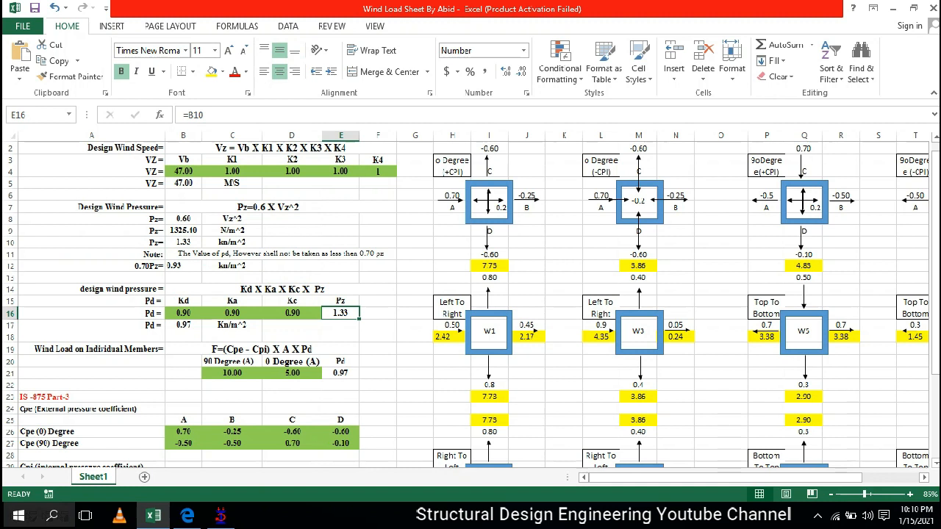
left_click(183, 242)
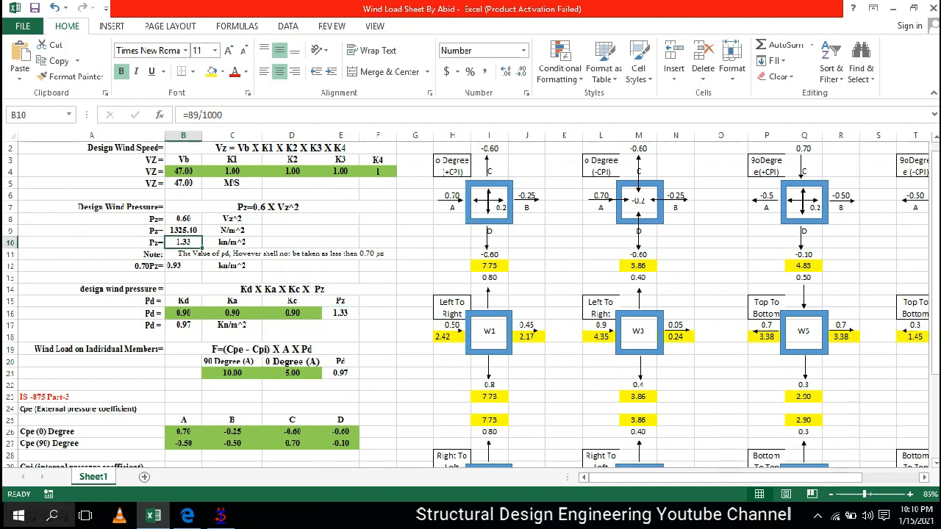
left_click(183, 301)
left_click(232, 302)
left_click(292, 301)
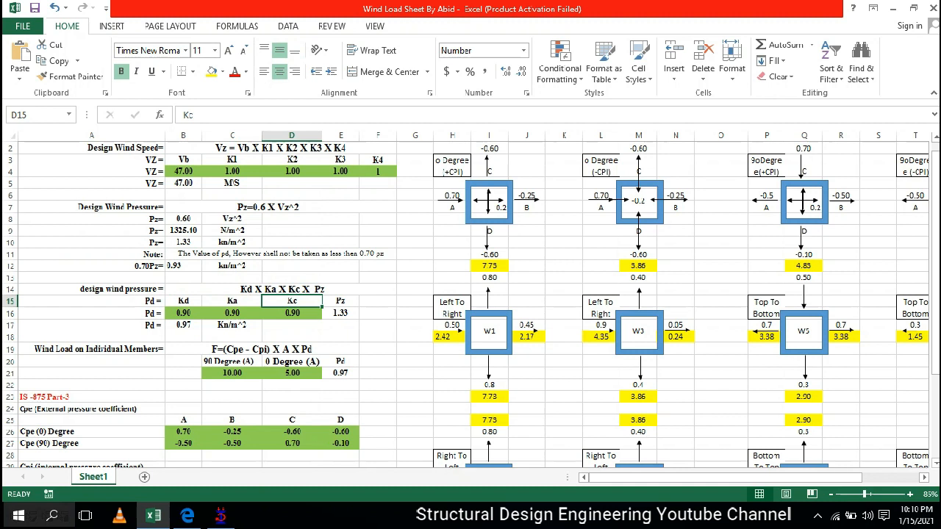
key("alt+Tab")
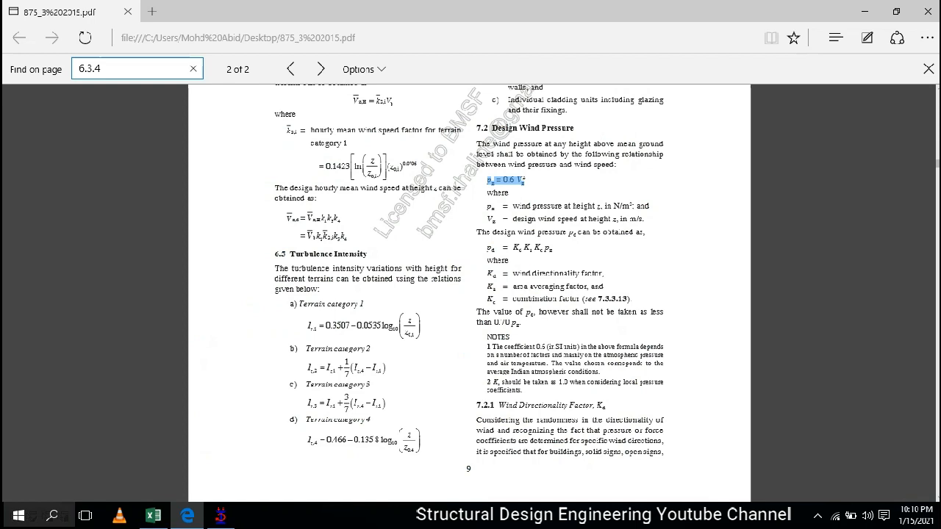
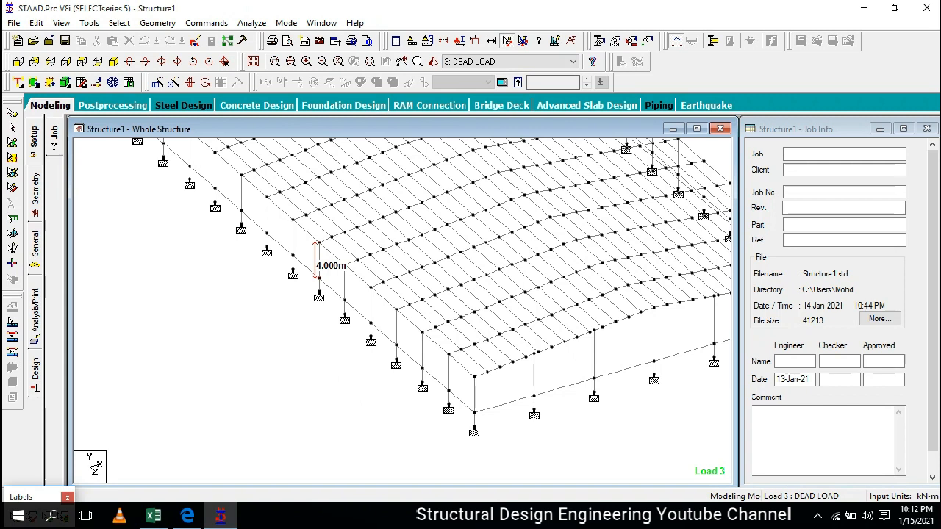
Measure the spacing between adjacent column bases in STAAD.Pro and check the smallest tributary area row in the code's Table 4.
left_click(345, 301)
key("alt+Tab")
left_click(412, 309)
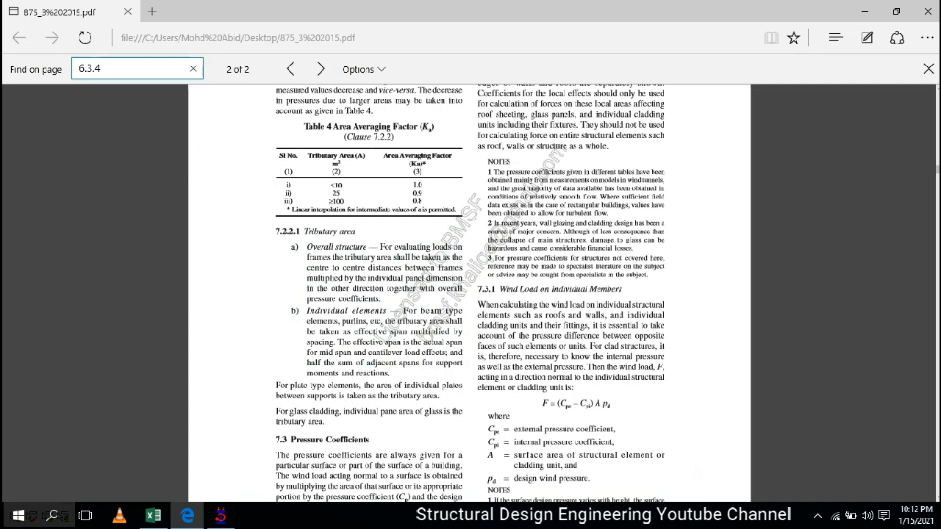
double_click(338, 185)
double_click(332, 185)
left_click_drag(334, 184, 338, 184)
double_click(417, 185)
Highlight the 25 m² tributary area row and its area averaging factor in Table 4.
double_click(336, 193)
double_click(418, 193)
left_click_drag(332, 194, 341, 194)
left_click(339, 194)
left_click_drag(413, 193, 422, 194)
Recheck the frame dimensions in STAAD.Pro and compare the Excel sheet's Ka entry in C16 with Table 4 of the code.
key("alt+Tab")
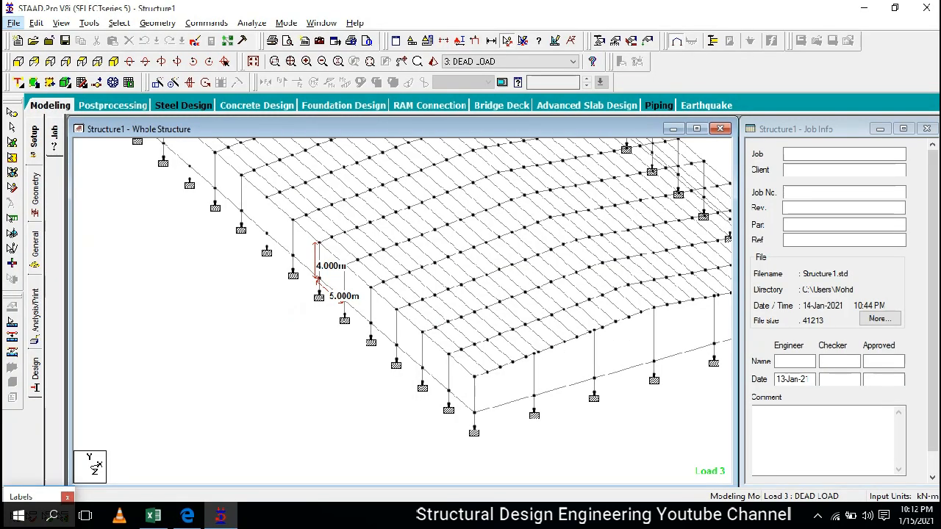
key("alt+Tab")
key("alt+Tab")
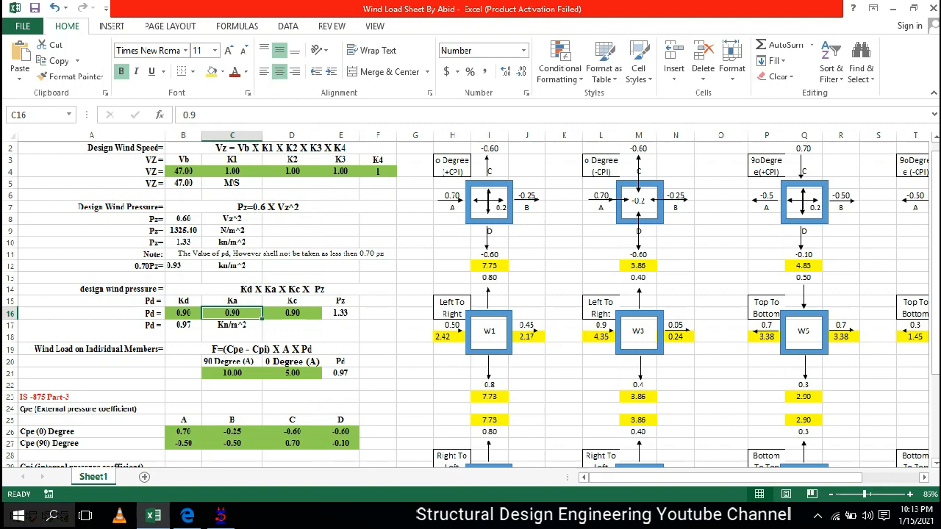
scroll(466, 307, "down", 2)
scroll(465, 307, "up", 3)
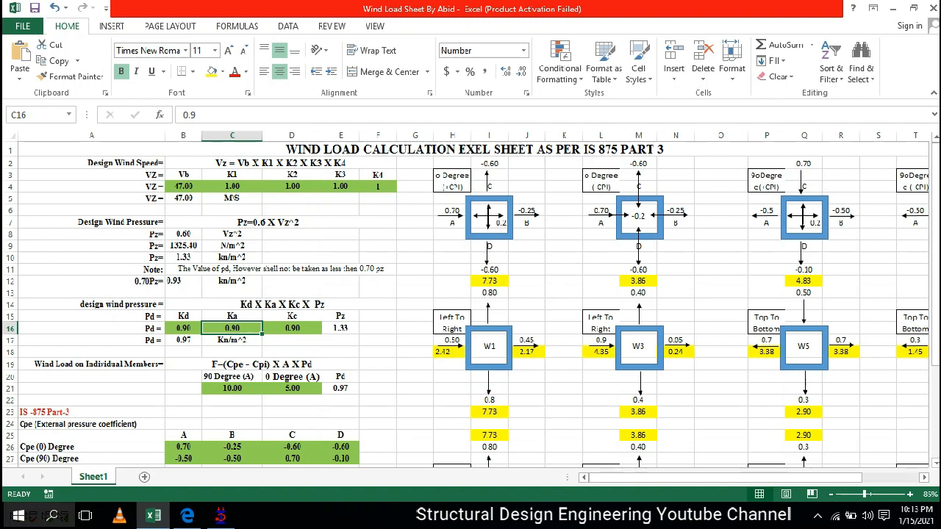
key("alt+Tab")
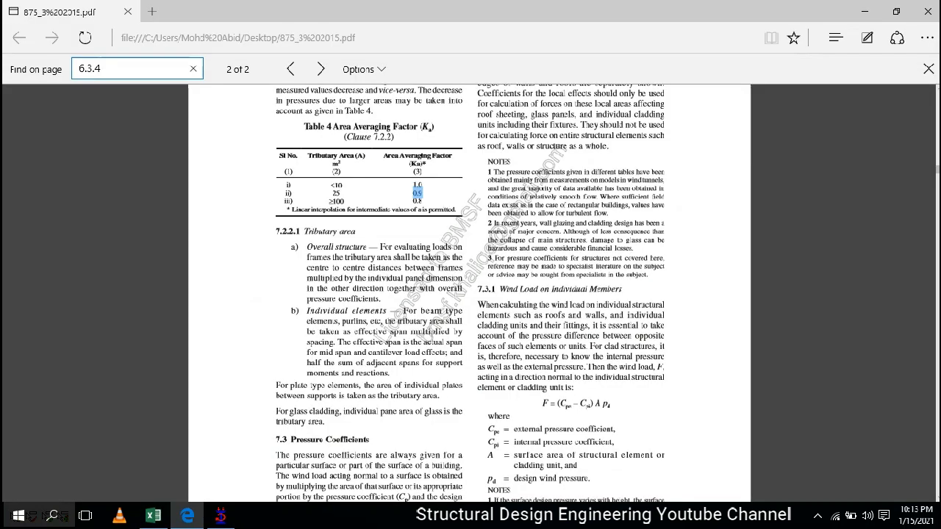
key("alt+Tab")
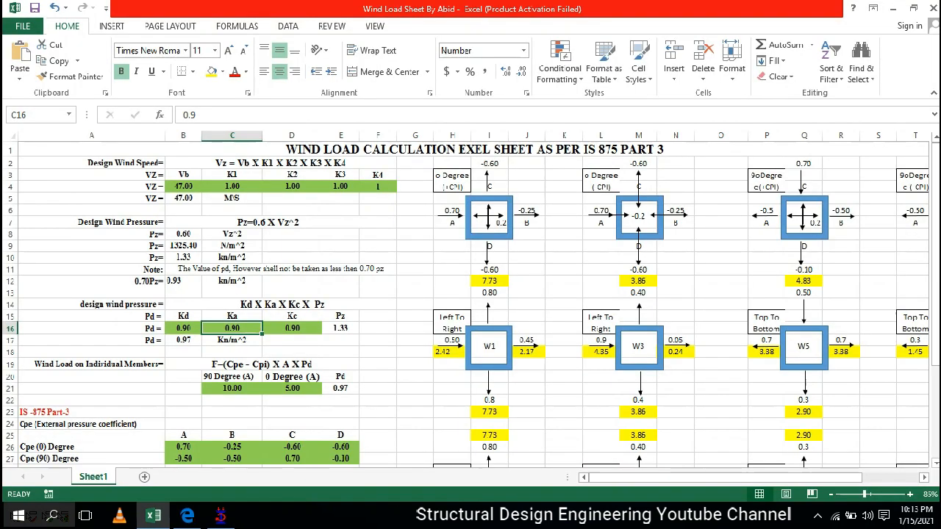
Review the sheet's Kc, Ka and Kd cells and return to the K factor definitions under clause 7.2 in the code PDF.
left_click(291, 329)
left_click(232, 316)
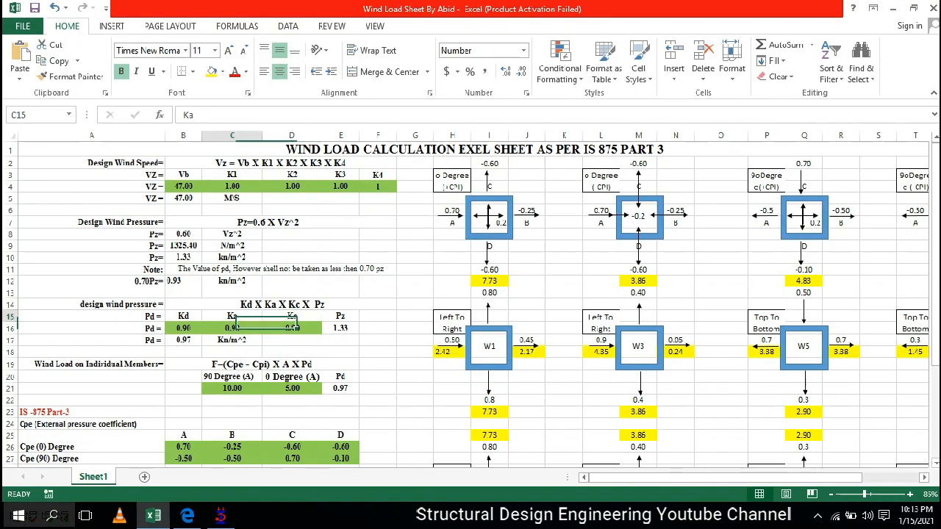
left_click(184, 316)
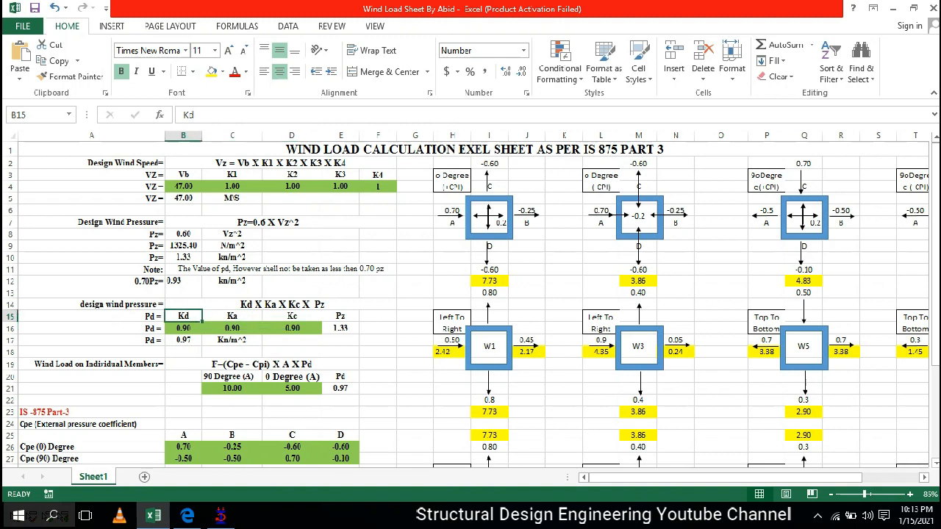
key("alt+Tab")
scroll(468, 294, "up", 7)
scroll(469, 294, "down", 4)
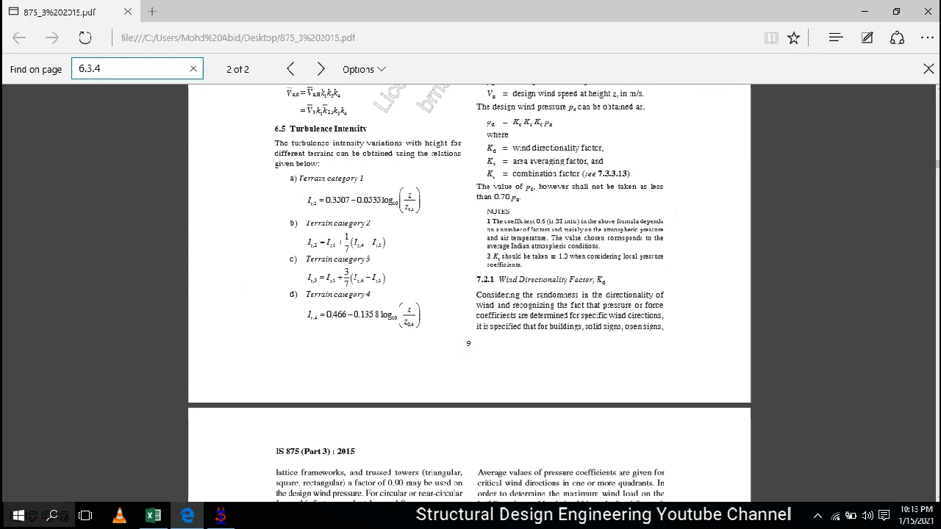
Copy the clause reference 7.3.3.13 from the Kc definition and search the PDF for it.
left_click_drag(488, 174, 628, 174)
key("ctrl+c")
left_click(118, 69)
key("ctrl+a")
key("ctrl+v")
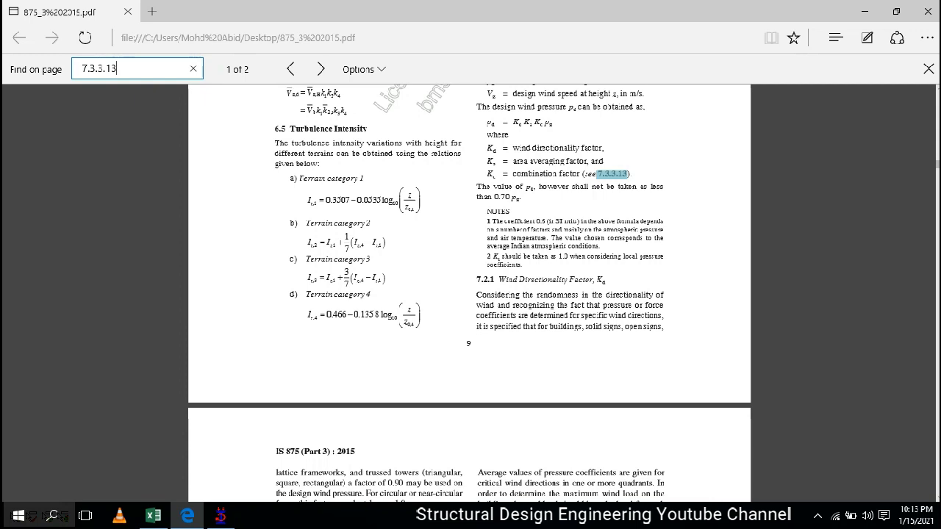
key("Return")
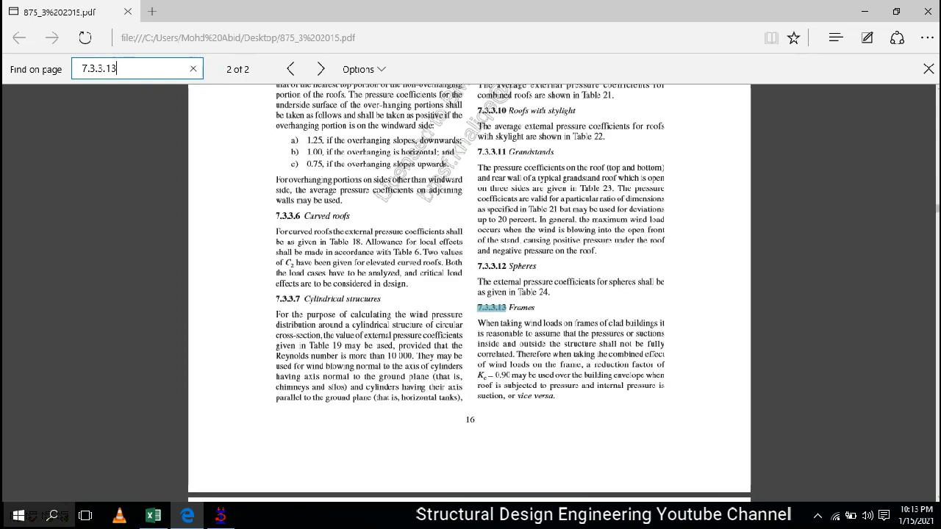
Read clause 7.3.3.13 Frames and highlight the Kc reduction factor value.
scroll(469, 291, "down", 2)
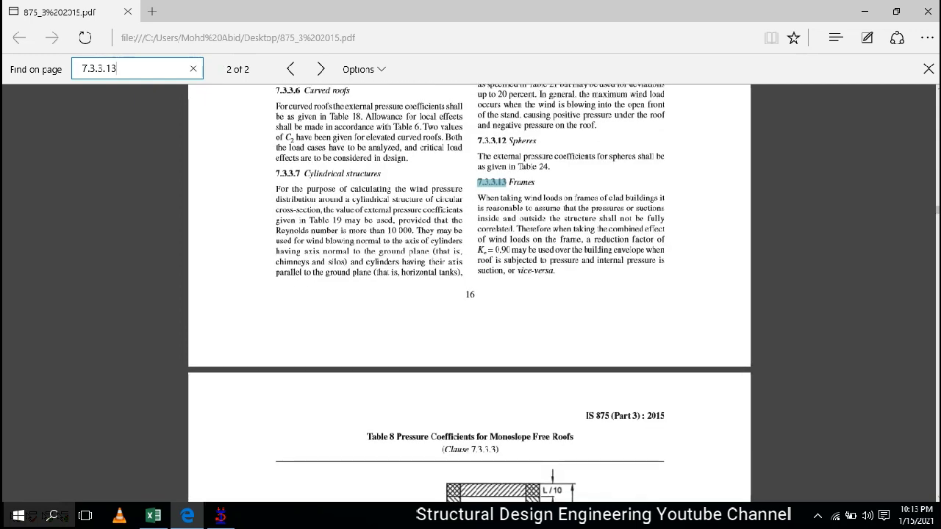
double_click(469, 295)
left_click_drag(477, 250, 512, 251)
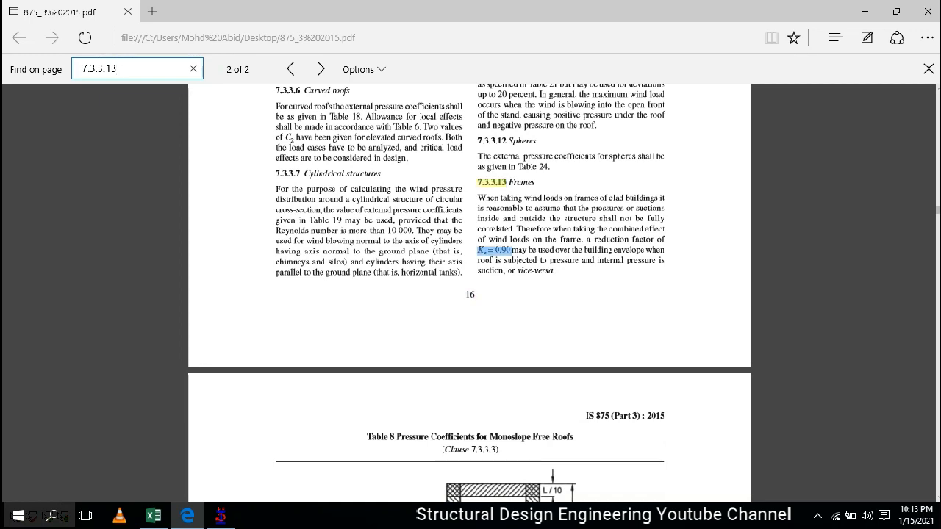
left_click(513, 251)
left_click_drag(477, 251, 512, 250)
Check the Kc entry in D16, the Pz link in E16 and the Pd formula in B17 of the Excel sheet.
key("alt+Tab")
left_click(292, 328)
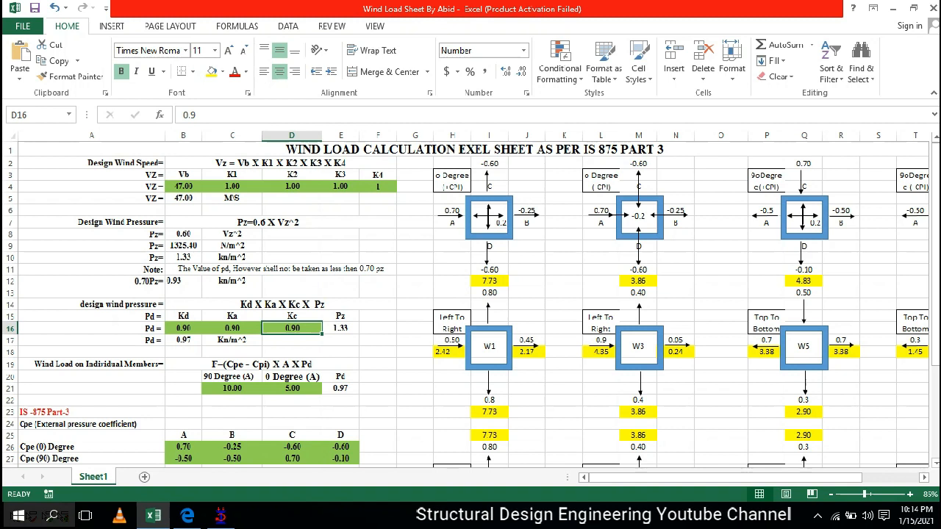
left_click(341, 329)
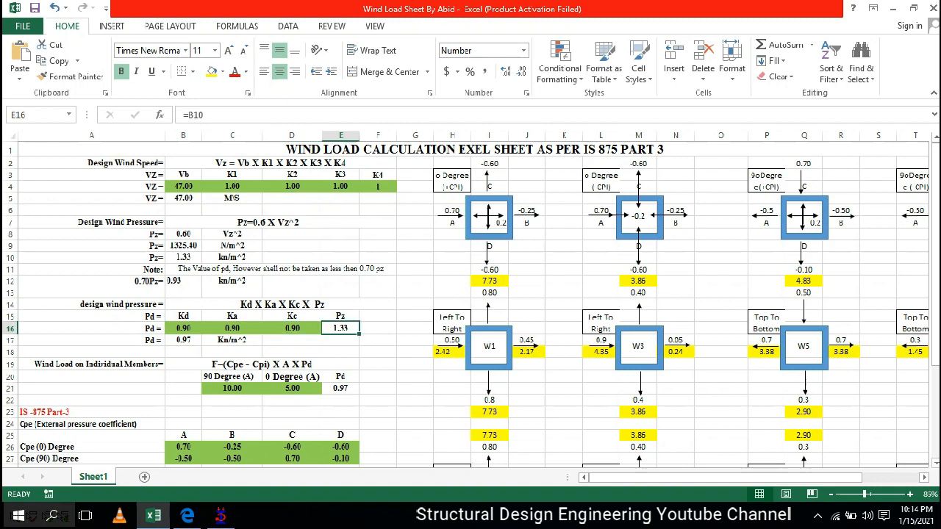
left_click(183, 340)
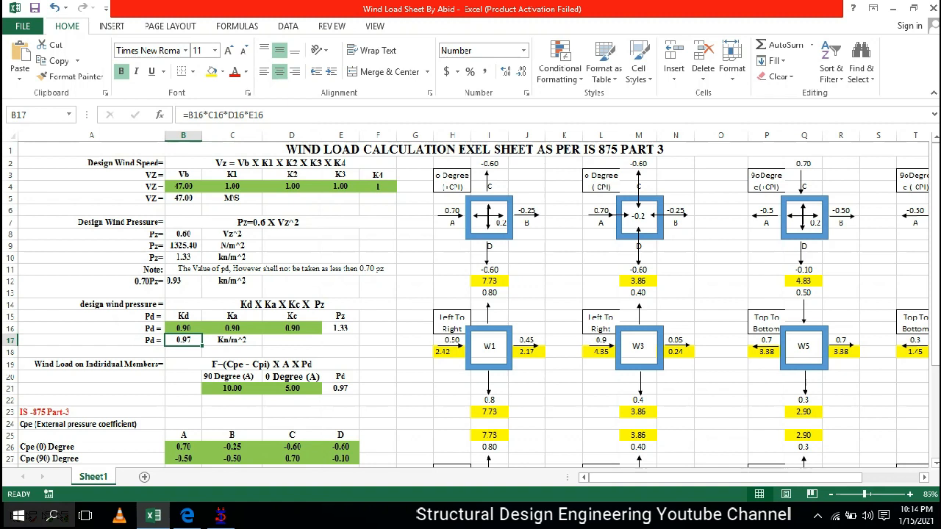
Compare Pd in row 17 and Pz in row 10 with the minimum pd note in row 11 and the 0.70Pz label.
left_click(92, 270)
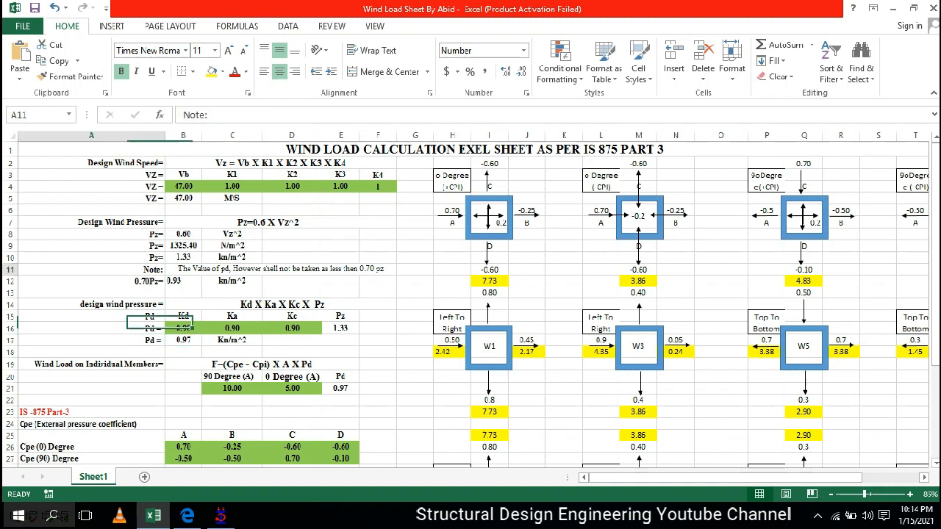
left_click(281, 269)
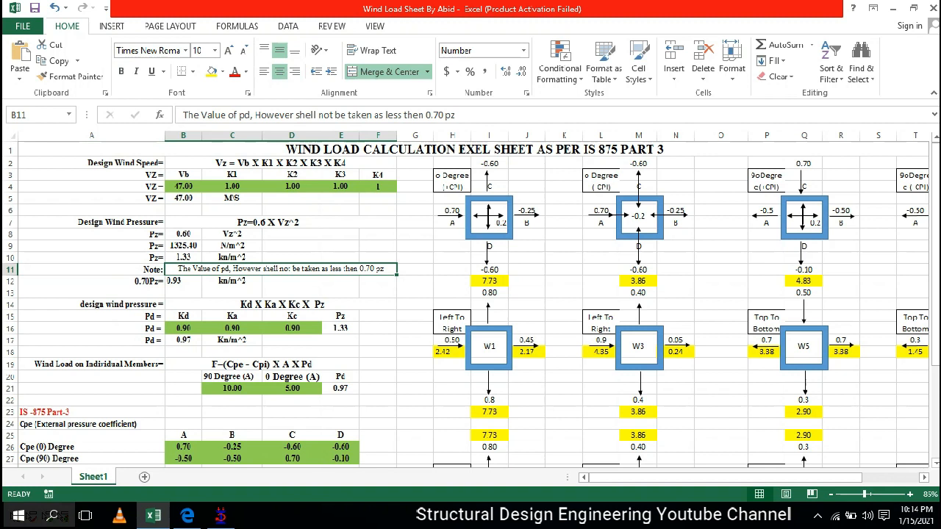
left_click(111, 258)
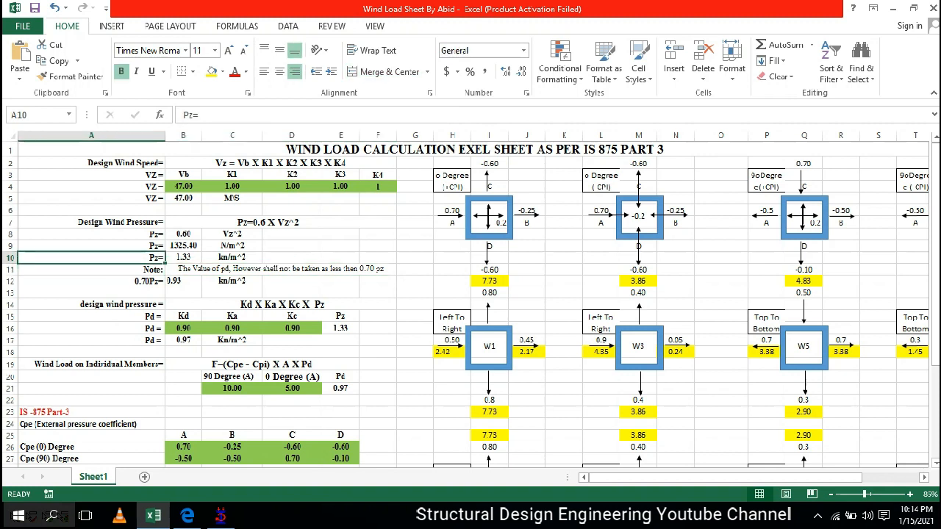
left_click(110, 340)
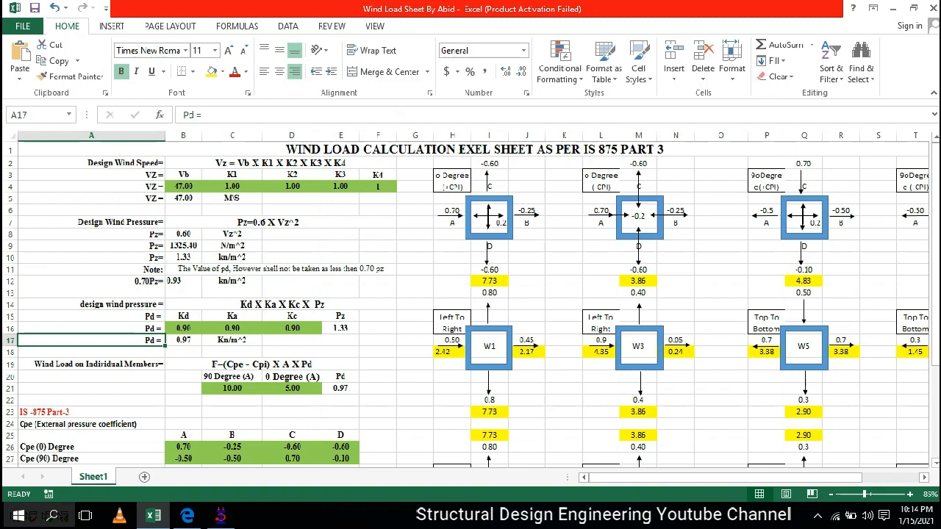
left_click(91, 258)
left_click(183, 257)
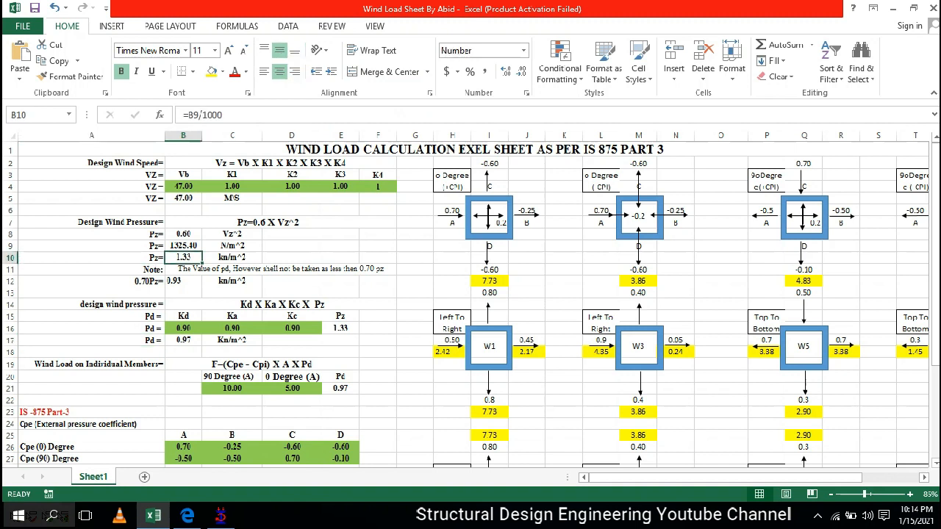
left_click(183, 340)
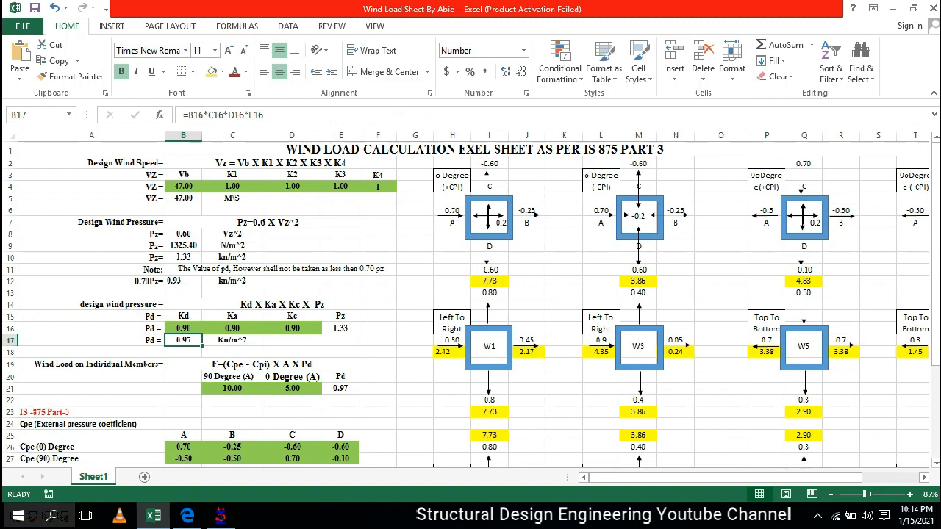
left_click(91, 281)
left_click_drag(133, 269, 258, 270)
Find clause 7.2 Design Wind Pressure in the code PDF and highlight the sentence limiting pd to at least 0.70 pz.
key("alt+Tab")
scroll(470, 293, "up", 8)
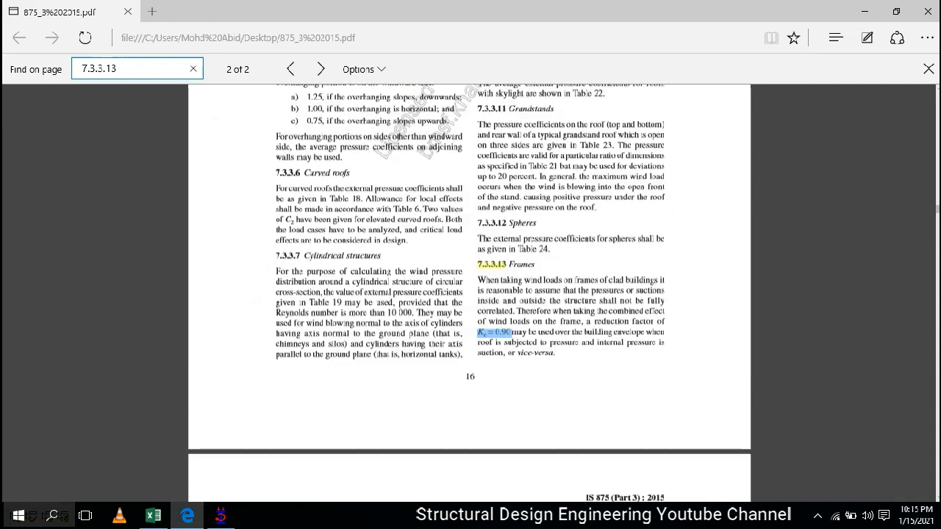
scroll(470, 294, "down", 5)
scroll(471, 294, "up", 20)
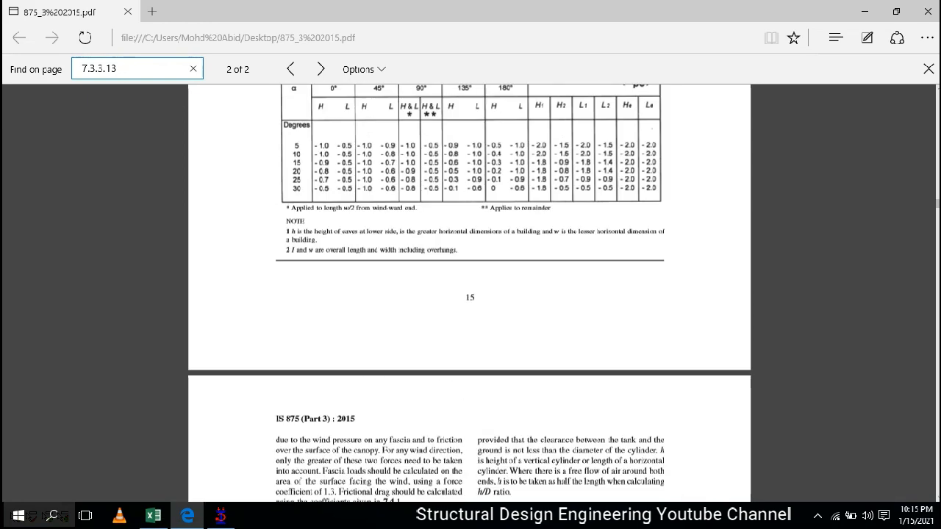
scroll(470, 294, "up", 20)
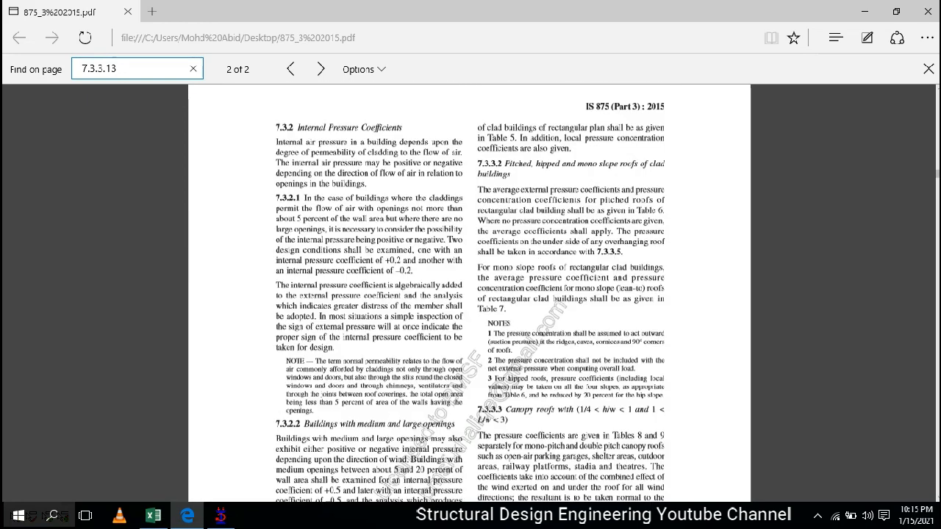
scroll(471, 294, "up", 1)
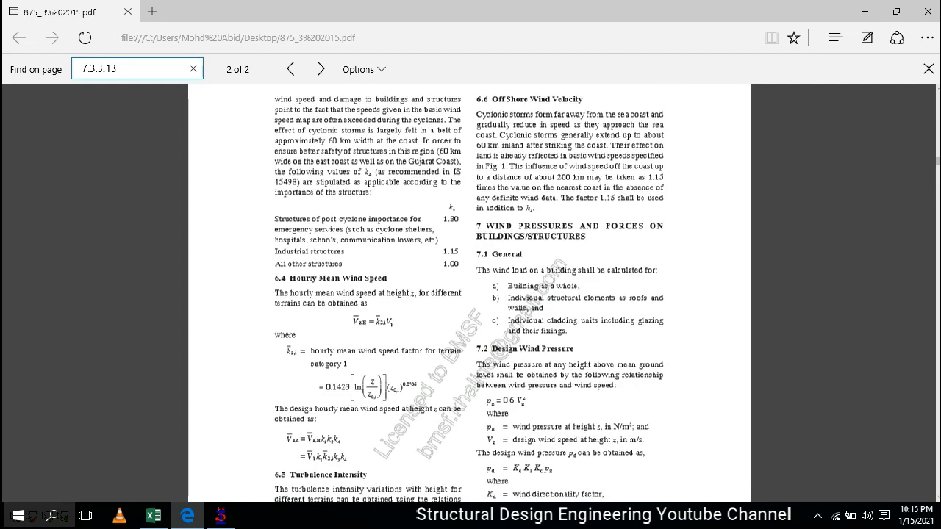
scroll(471, 294, "down", 6)
scroll(470, 294, "up", 2)
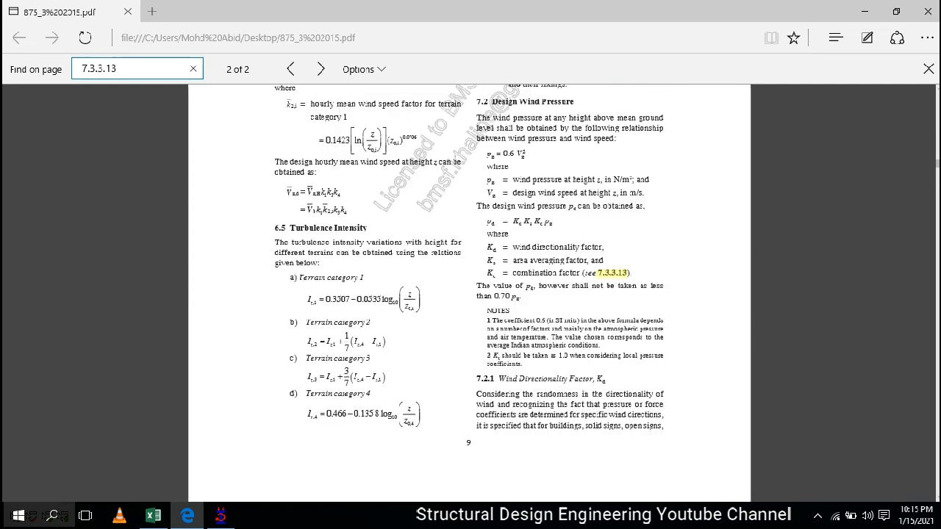
left_click_drag(476, 286, 520, 297)
left_click_drag(519, 298, 501, 297)
left_click(517, 287)
Return to the Excel sheet and inspect the 0.70Pz formula in B12 below the row 11 note.
key("alt+Tab")
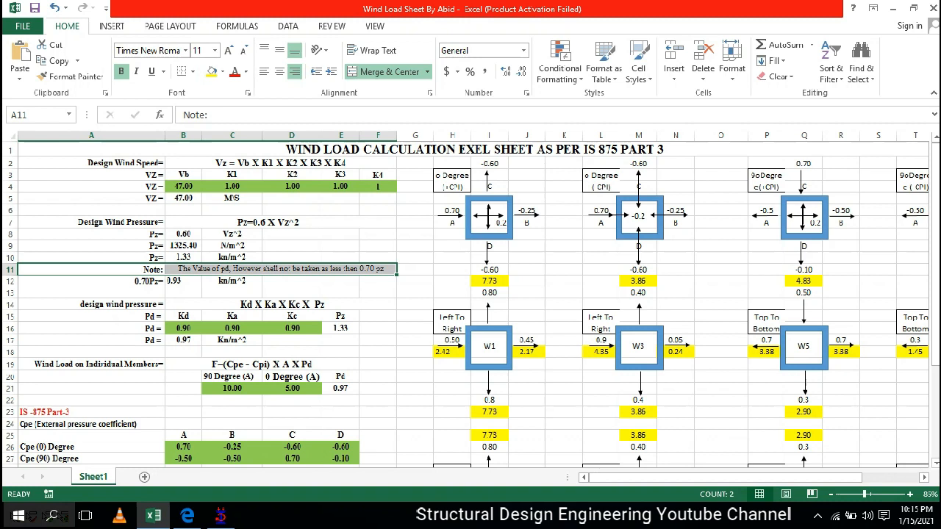
left_click(91, 270)
left_click(91, 281)
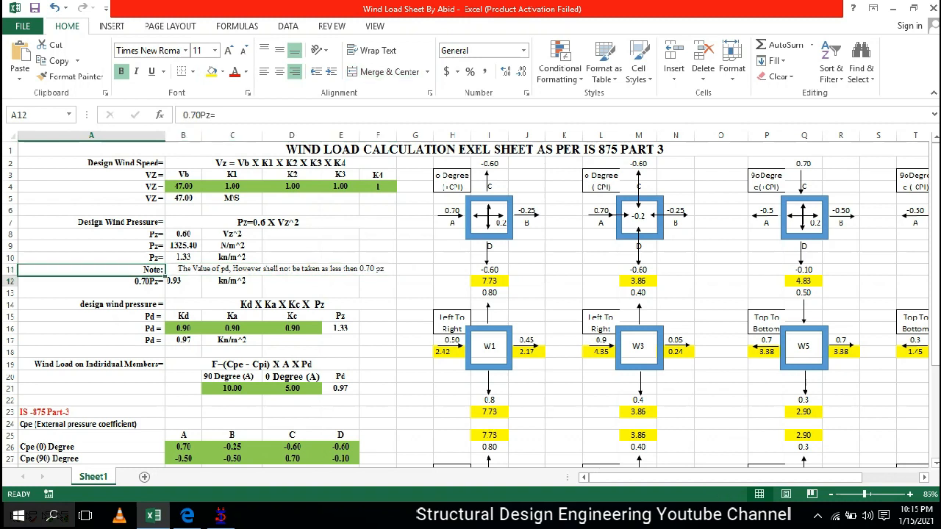
left_click(183, 281)
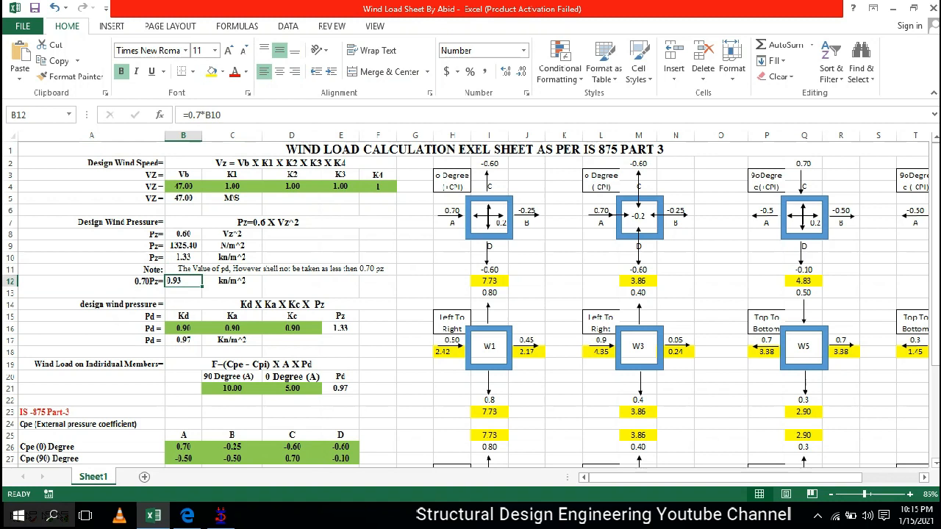
Compare the Pd formula in B17 with the 0.70Pz minimum in B12.
left_click(183, 340)
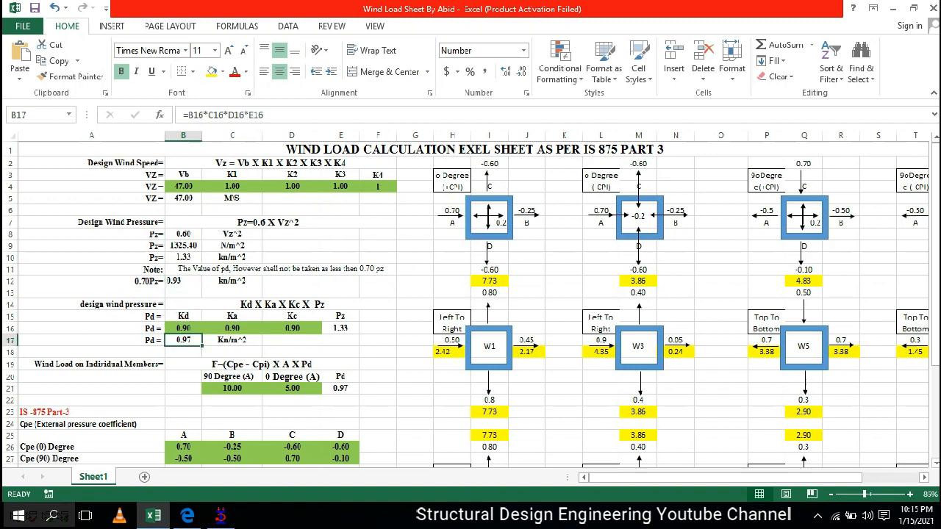
left_click(183, 281)
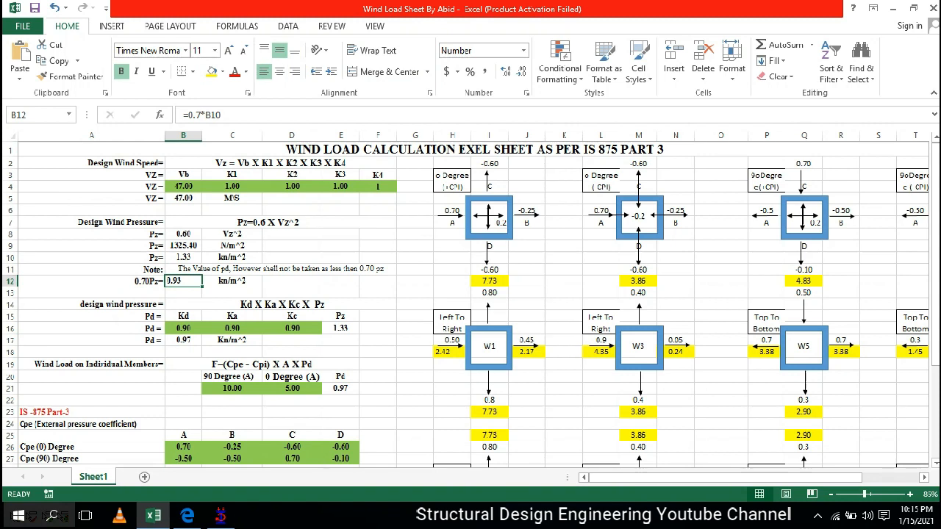
left_click(183, 340)
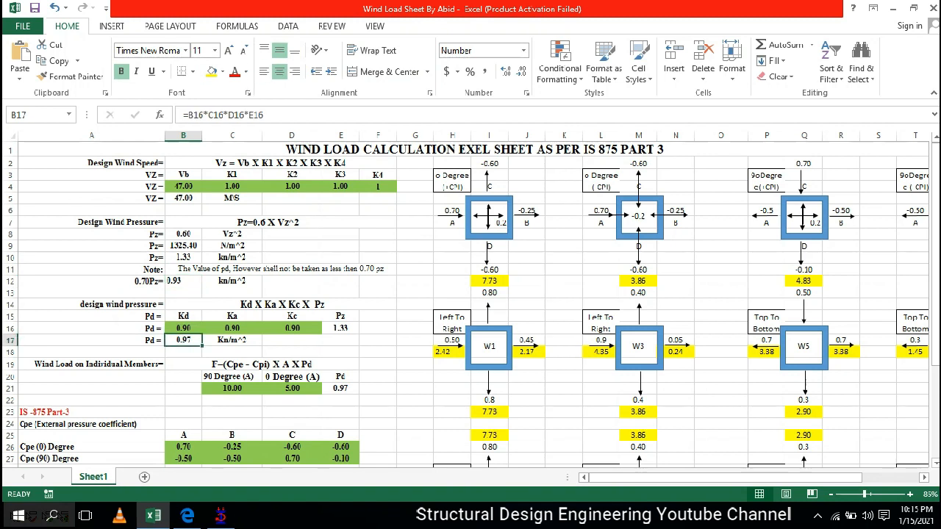
left_click(183, 280)
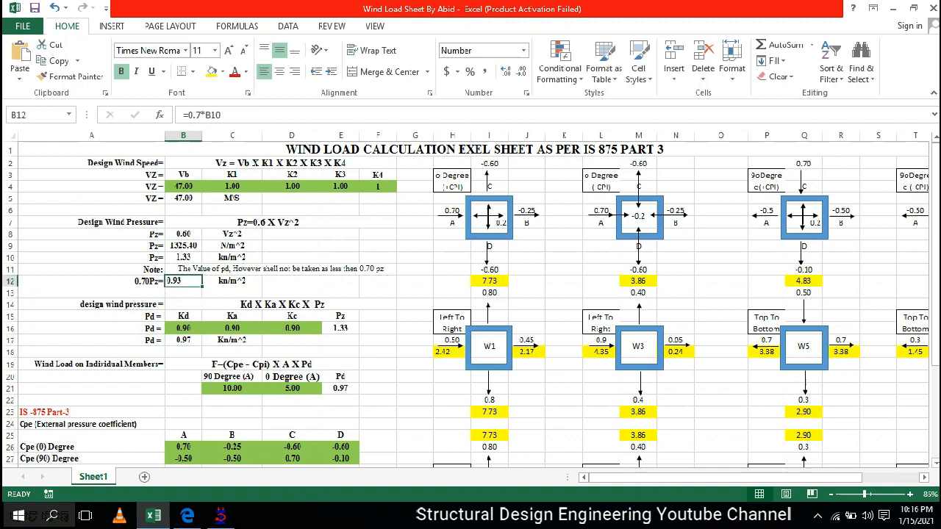
left_click(183, 340)
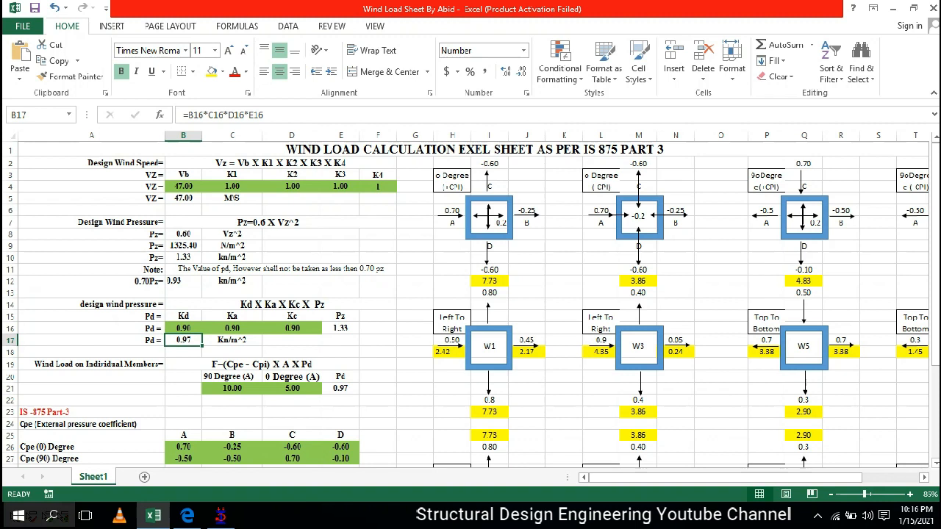
left_click(183, 281)
left_click(183, 340)
Check Pz in B10 against Pd in B17 and the 0.70Pz limit in B12.
left_click(183, 257)
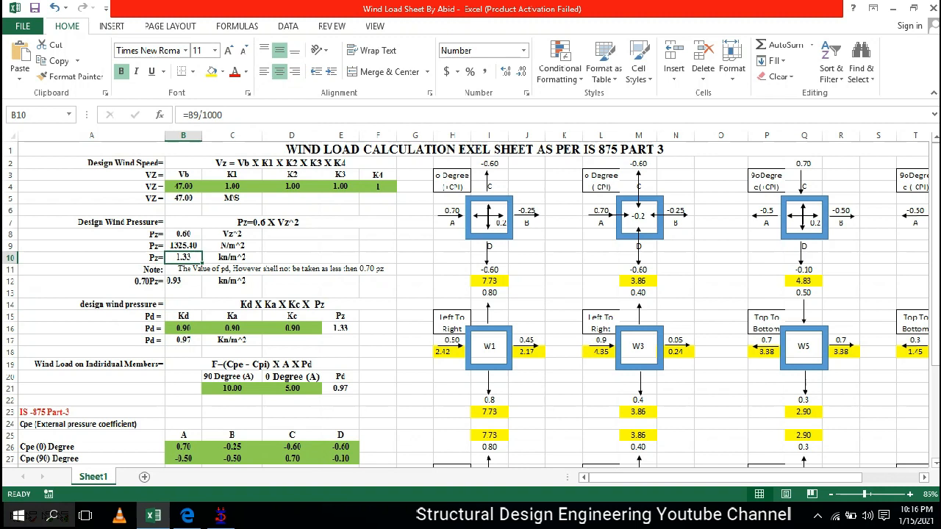
left_click(183, 340)
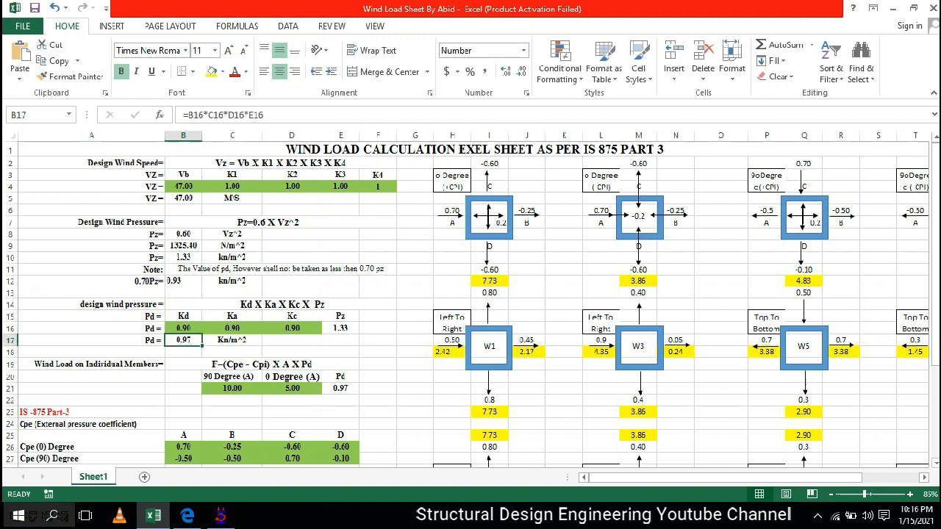
left_click(183, 281)
left_click(183, 340)
left_click(183, 281)
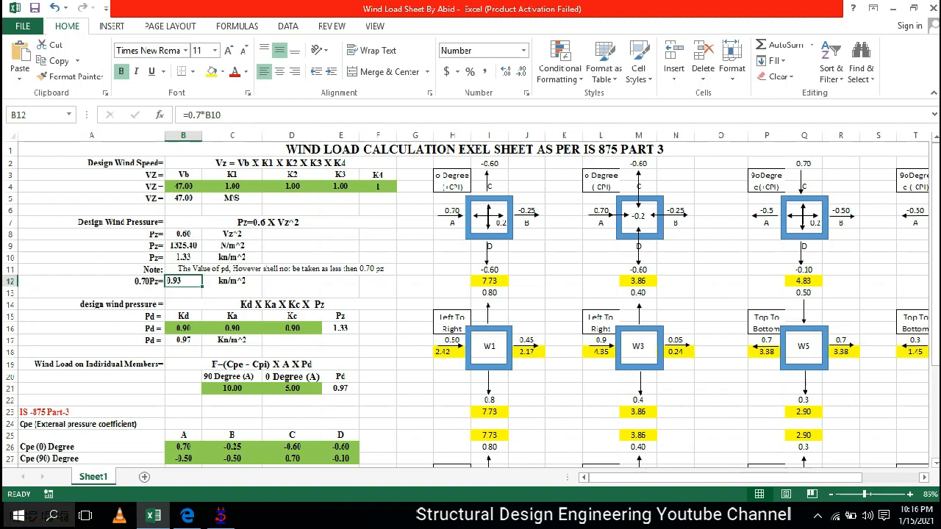
left_click(183, 257)
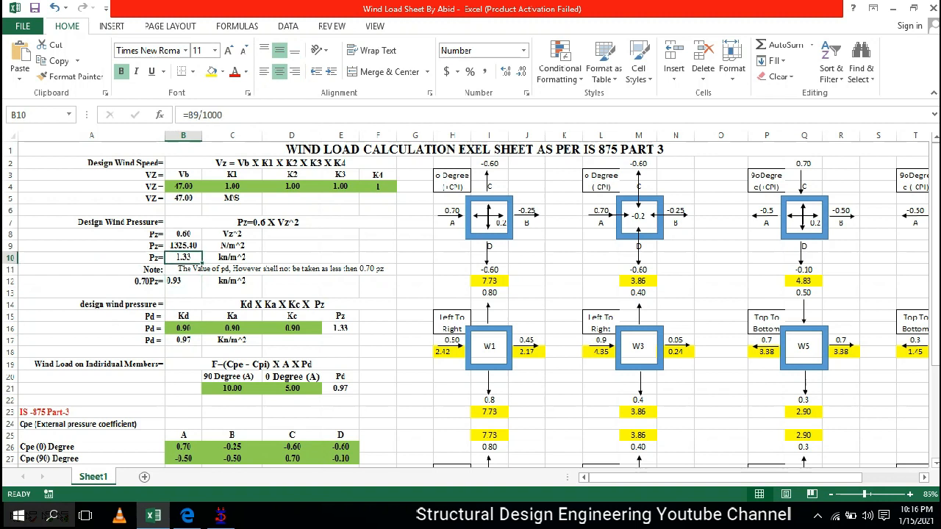
Examine the Wind Load on Individual Members block in rows 19 to 22 and trace its Pd link in E21 to B17.
scroll(471, 305, "down", 1)
scroll(471, 305, "down", 2)
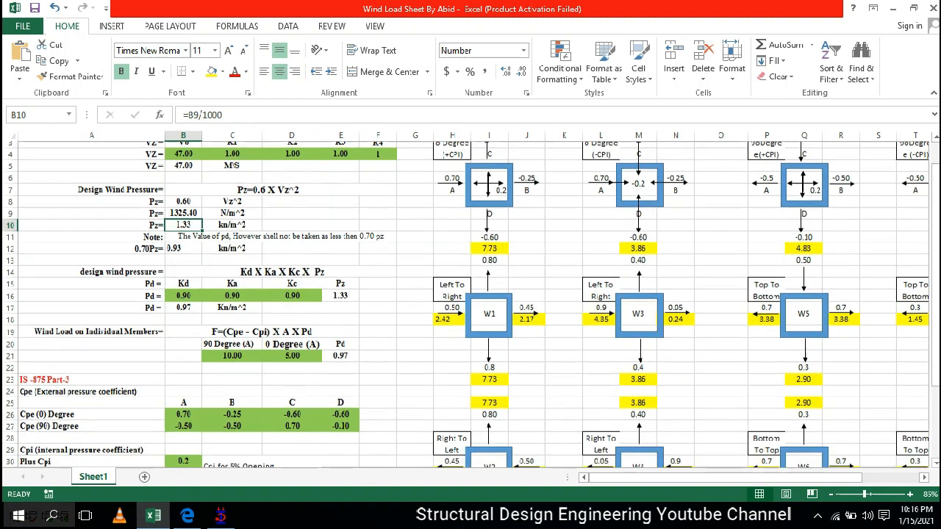
left_click_drag(91, 324, 340, 361)
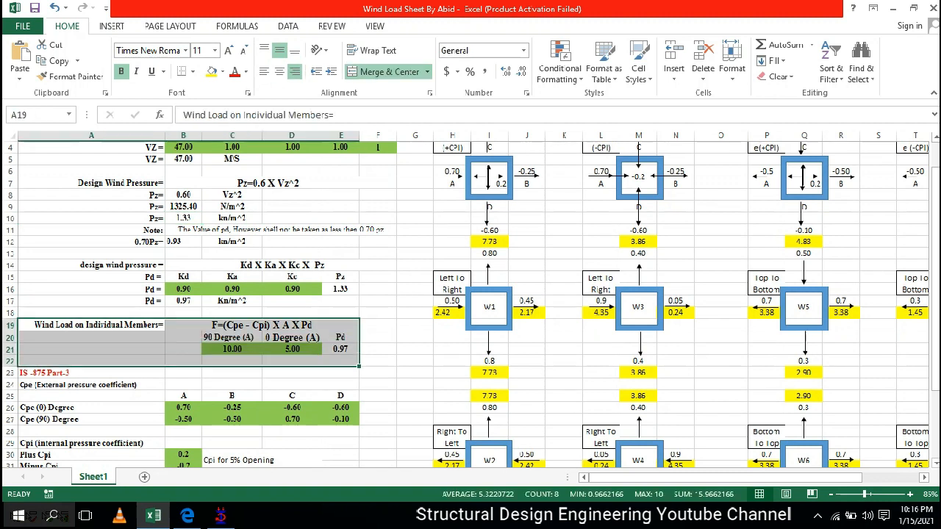
left_click(340, 349)
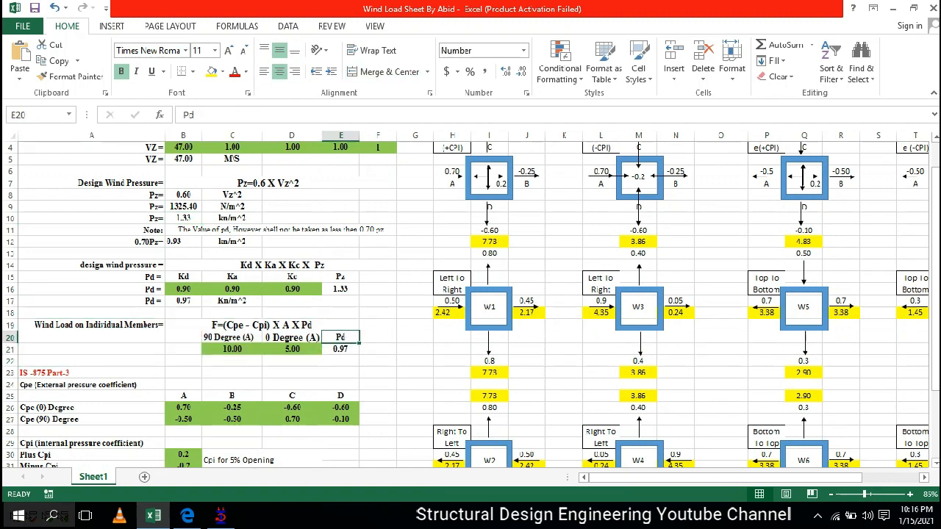
left_click(183, 302)
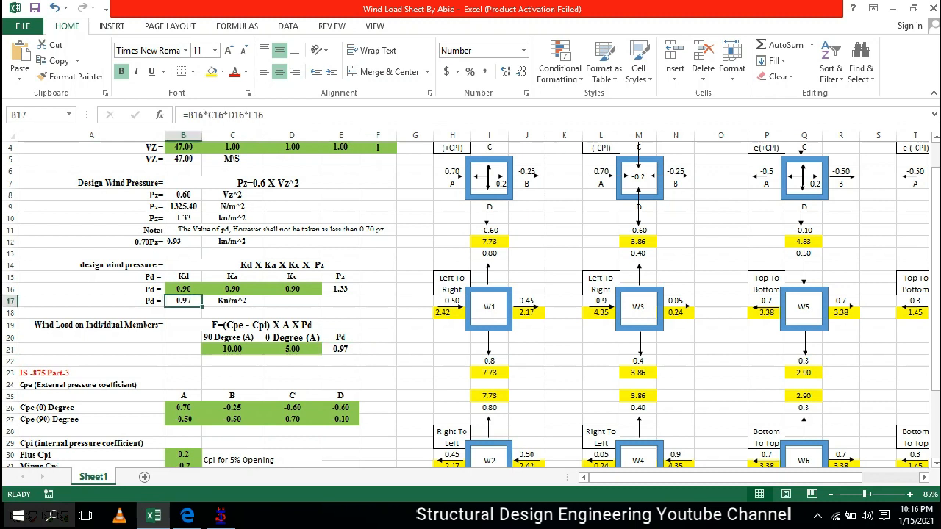
left_click(340, 349)
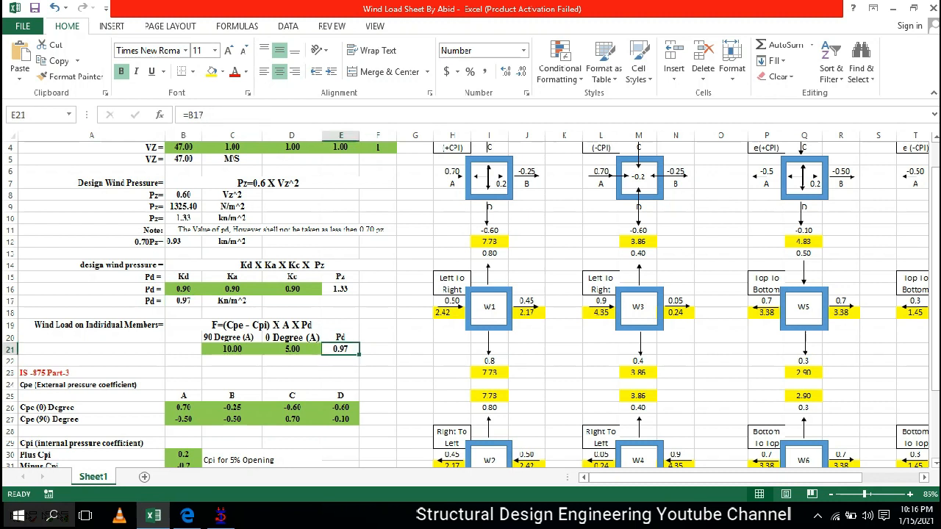
Check the Pz formula in B10 and the linked Pd in E21 used for the member wind load.
left_click(183, 242)
key("Up")
key("Up")
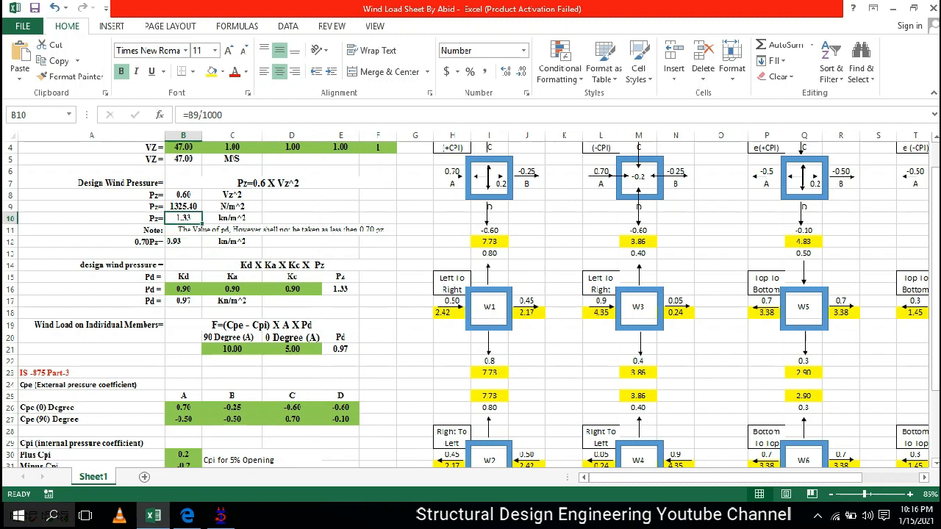
left_click(340, 349)
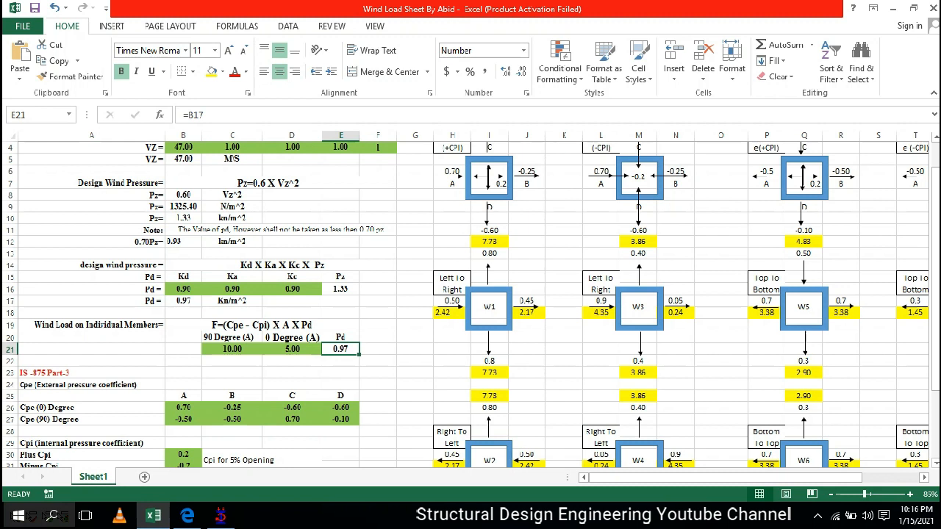
left_click(378, 325)
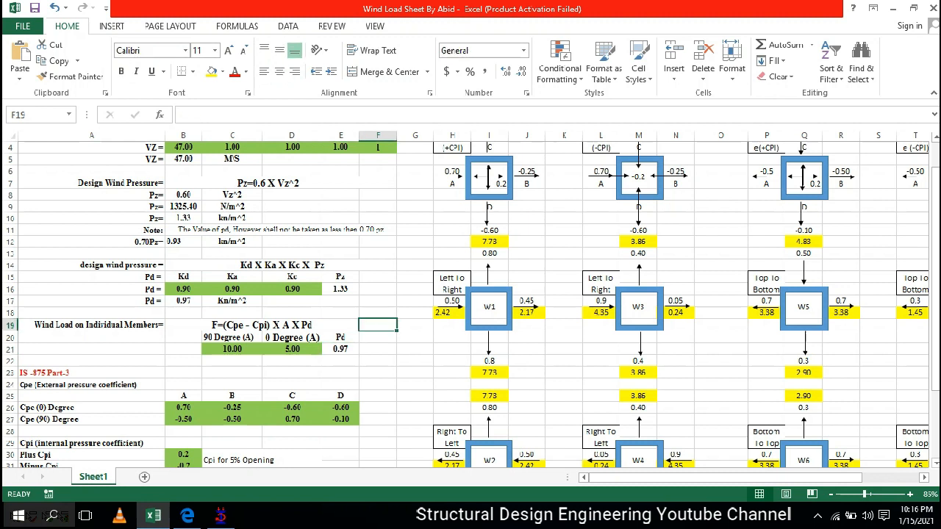
left_click(292, 373)
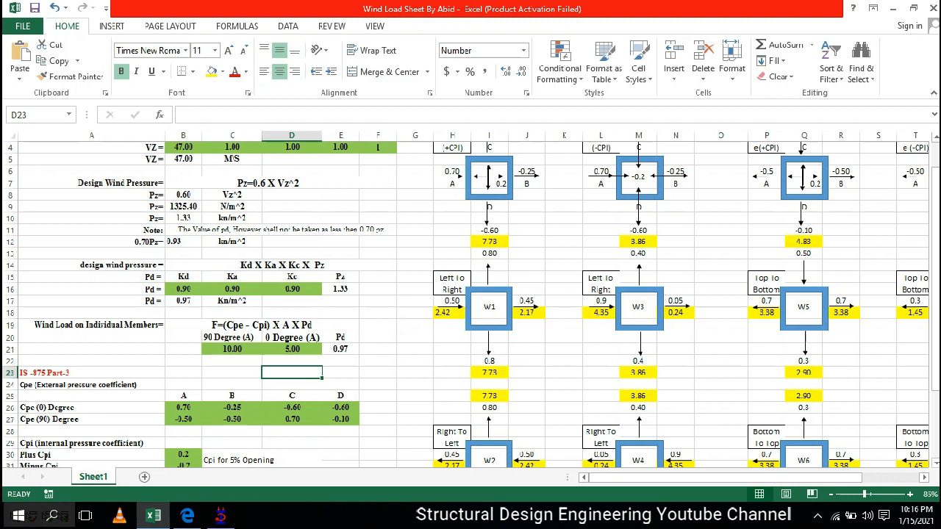
Switch to the code PDF, find clause 7.3.1 Wind Load on Individual Members, and highlight its heading and force formula.
key("alt+Tab")
scroll(469, 294, "up", 3)
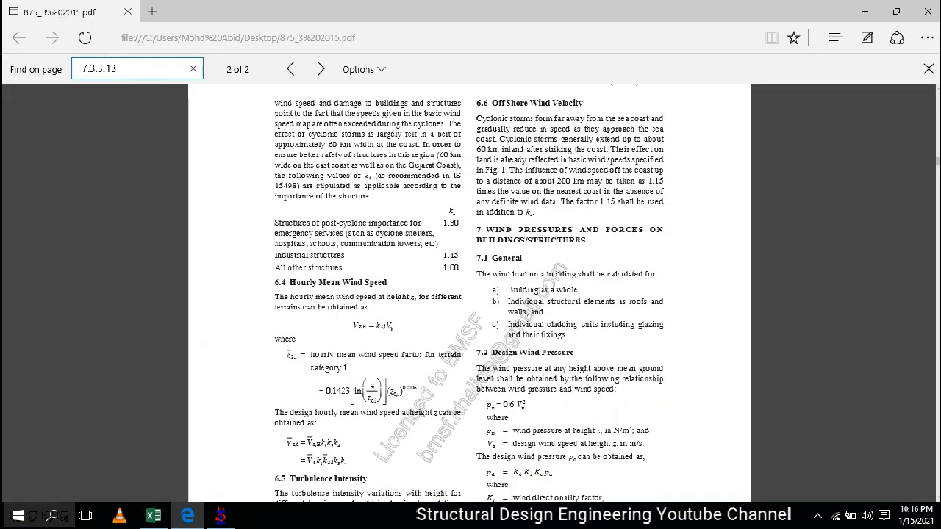
scroll(469, 294, "down", 4)
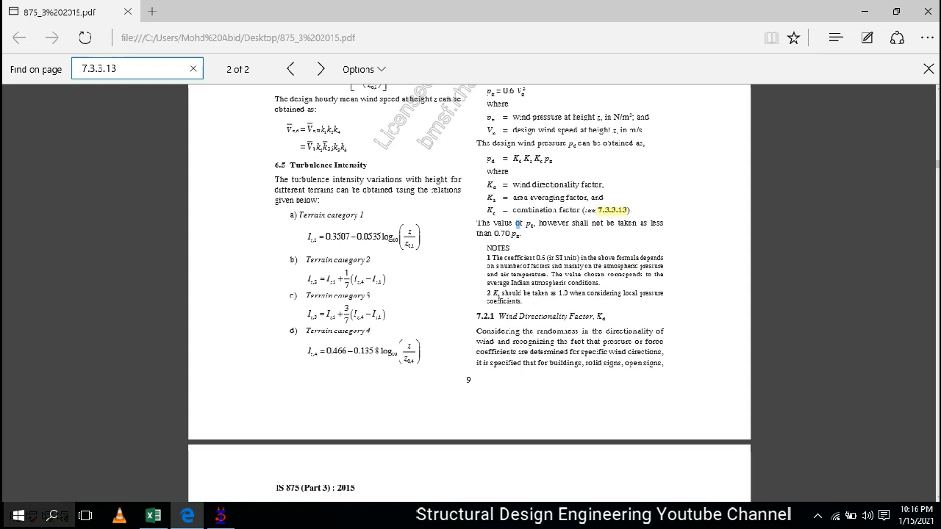
scroll(469, 294, "down", 5)
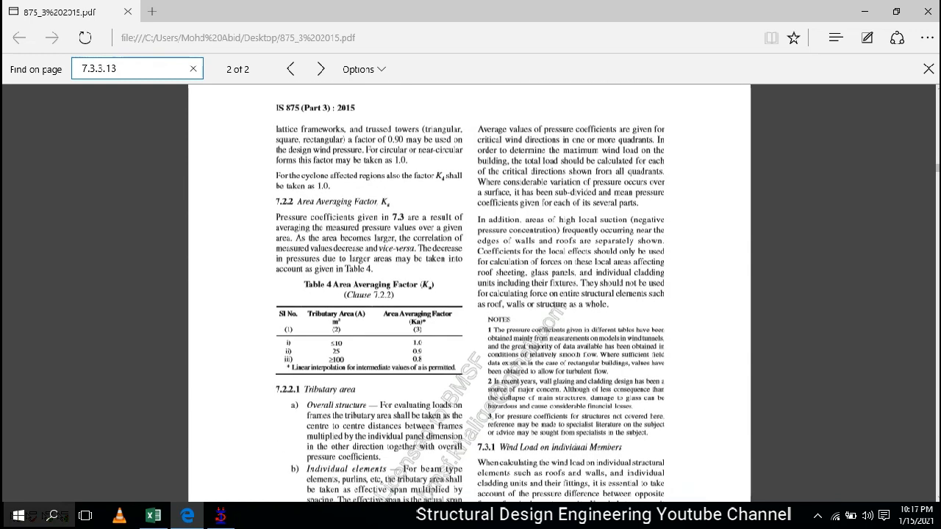
scroll(469, 294, "down", 4)
left_click_drag(542, 252, 610, 253)
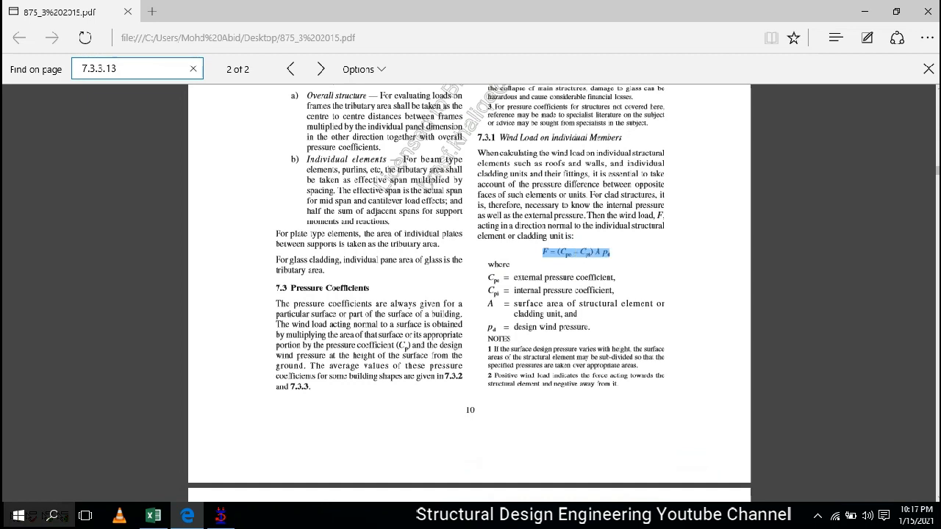
left_click_drag(513, 138, 622, 138)
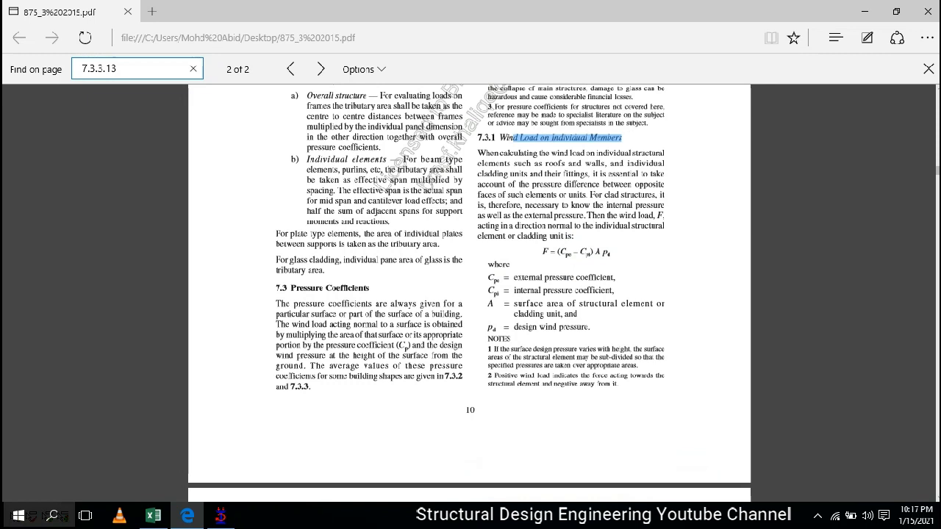
Highlight the formula F = (Cpe – Cpi) A pd and the definitions of the external and internal pressure coefficients.
left_click_drag(542, 252, 602, 252)
left_click_drag(503, 278, 615, 278)
left_click(536, 291)
left_click_drag(512, 290, 612, 291)
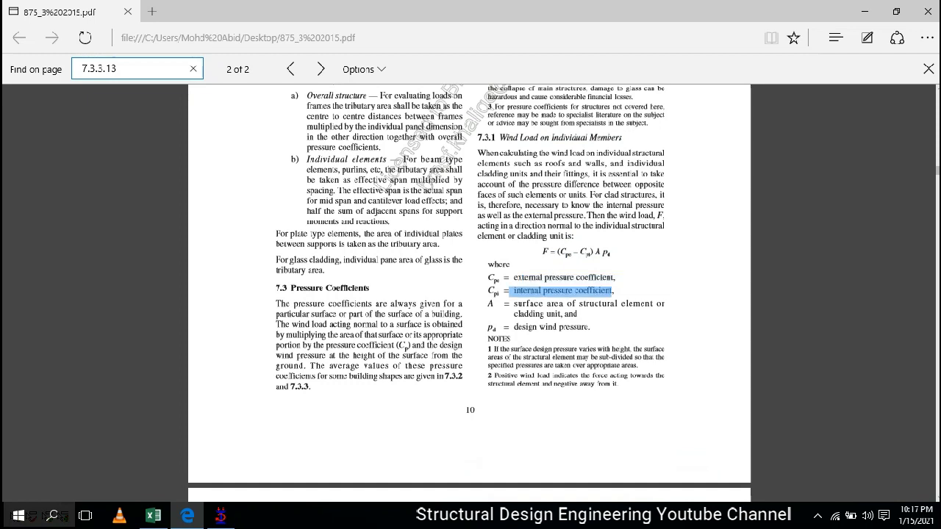
Return to the Excel sheet and examine the F=(Cpe - Cpi) X A X Pd formula in row 19 and the wind load diagrams.
key("alt+Tab")
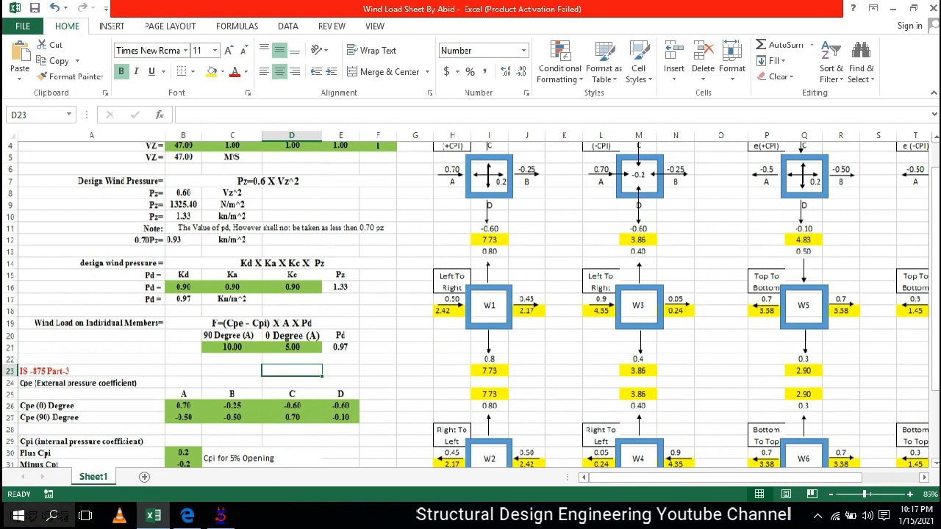
scroll(470, 303, "down", 2)
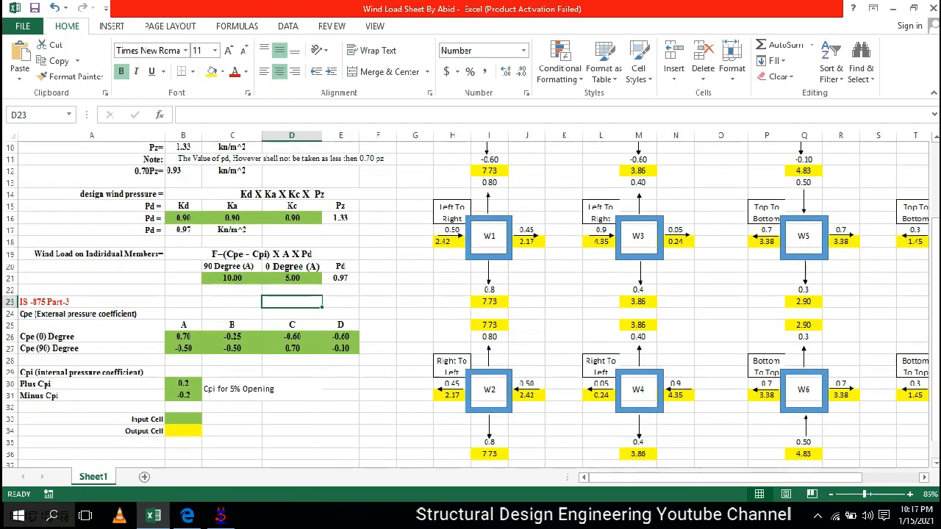
left_click(262, 254)
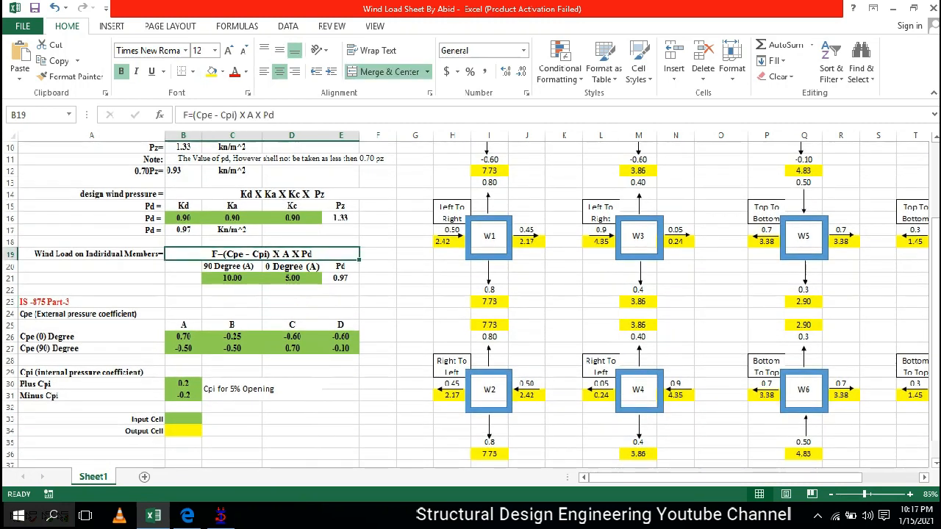
left_click_drag(452, 176, 911, 432)
left_click(341, 290)
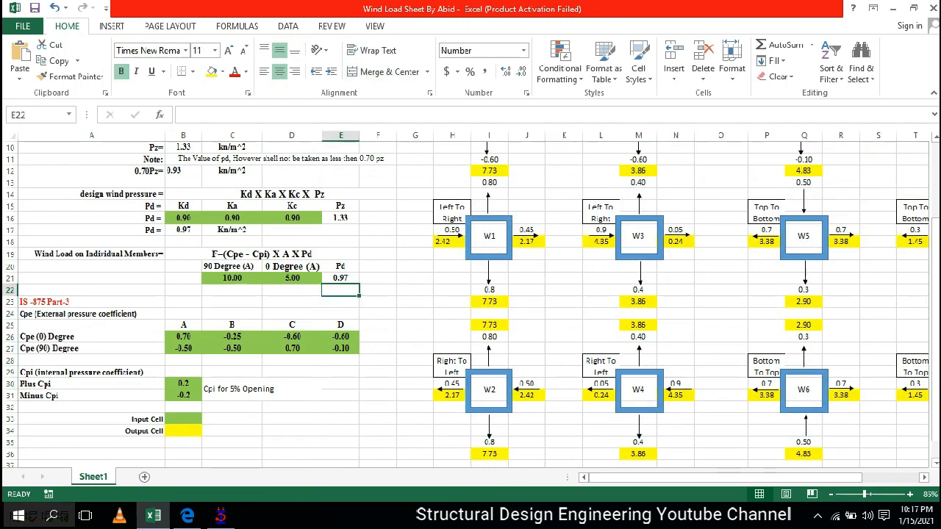
key("alt")
left_click(261, 254)
Switch to the STAAD.Pro model and measure the spacing between two adjacent side-wall columns at their base nodes.
key("alt+Tab")
key("alt+Tab")
key("alt+Tab")
scroll(403, 312, "up", 1)
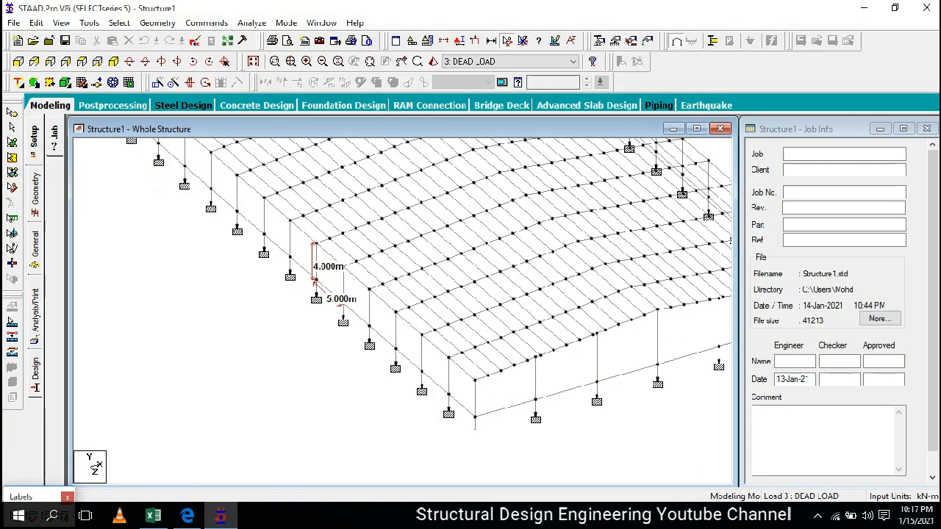
scroll(403, 312, "up", 1)
left_click(325, 319)
left_click(353, 342)
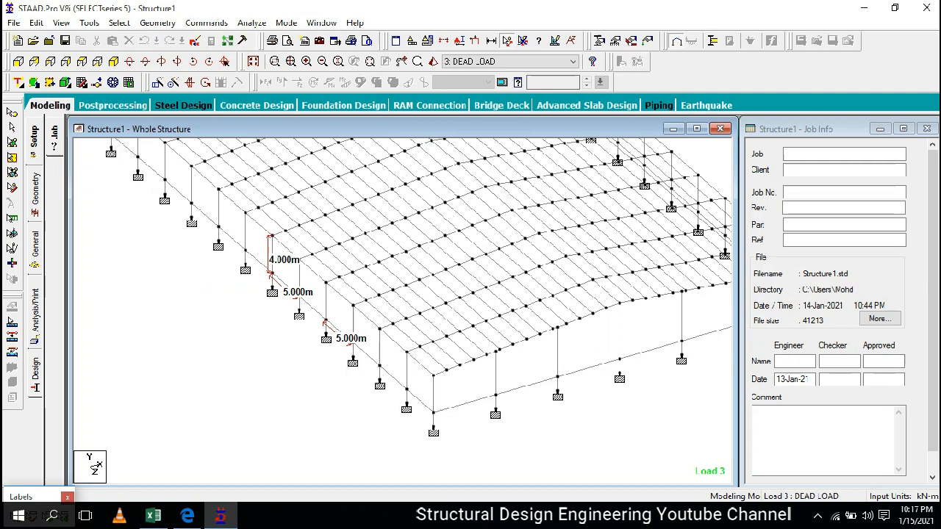
Select the two adjacent side-wall columns and the eave and base members between them to outline one wall panel.
left_click(12, 128)
left_click(353, 323)
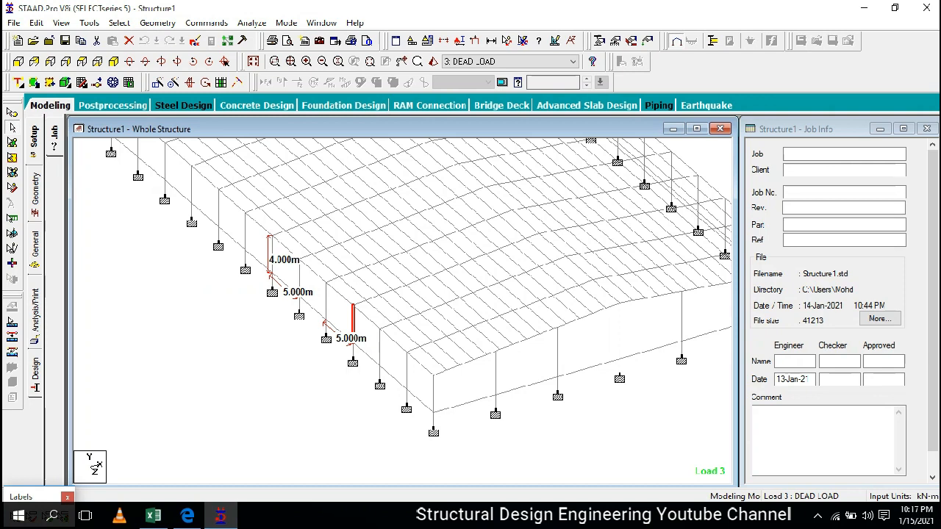
left_click(339, 294, "ctrl")
left_click(326, 302, "ctrl")
left_click(339, 331, "ctrl")
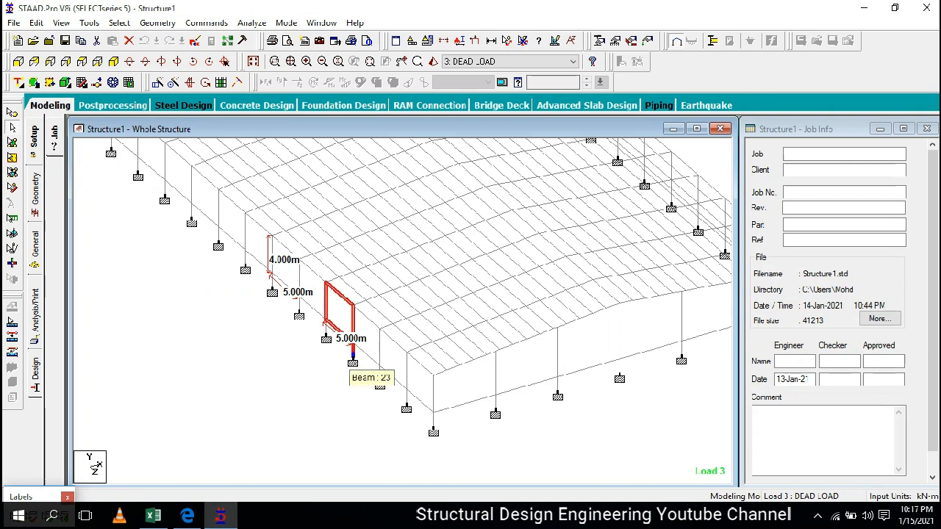
Select five consecutive side-wall columns, single out one intermediate column, and clear the selection.
left_click(353, 321)
left_click(327, 302, "ctrl")
left_click(299, 277, "ctrl")
left_click(272, 254, "ctrl")
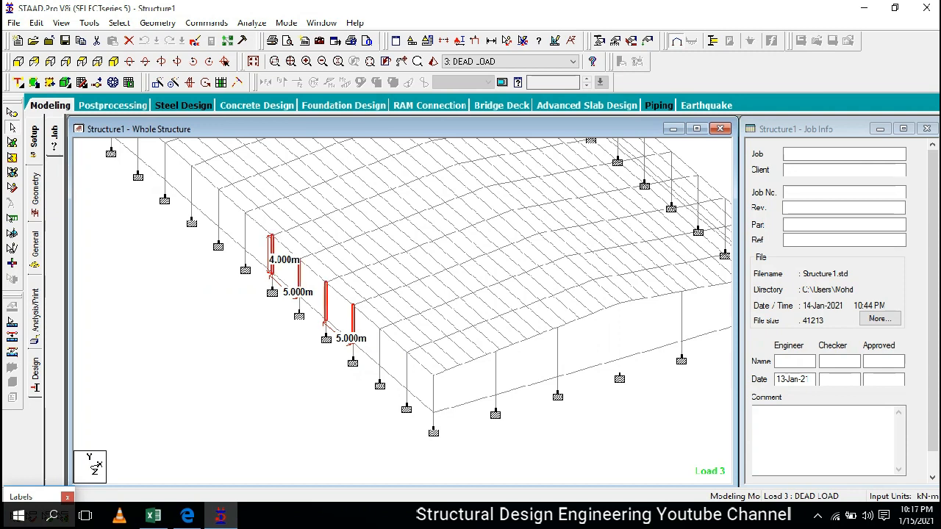
left_click(245, 234, "ctrl")
left_click(326, 302)
left_click(274, 360)
Measure the spacing between two adjacent end-wall columns at their base nodes in the STAAD model.
left_click_drag(433, 375, 368, 391)
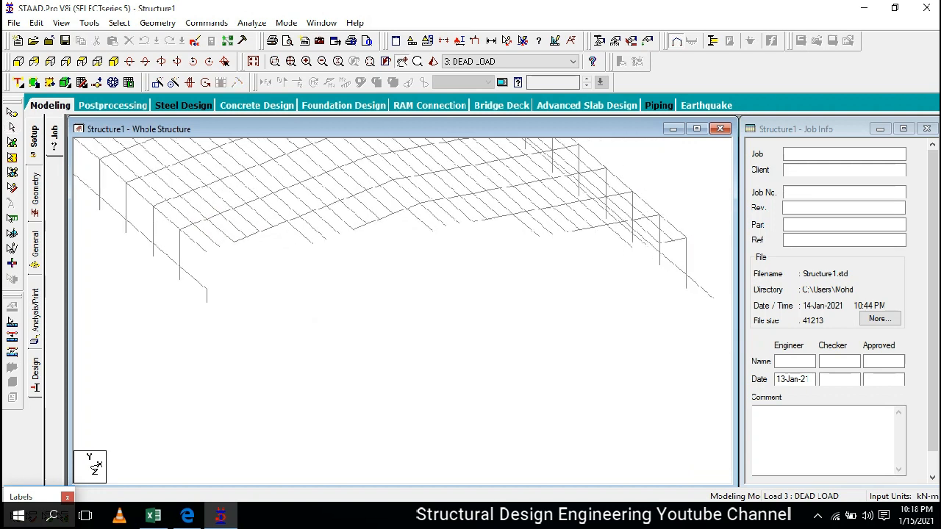
left_click(507, 41)
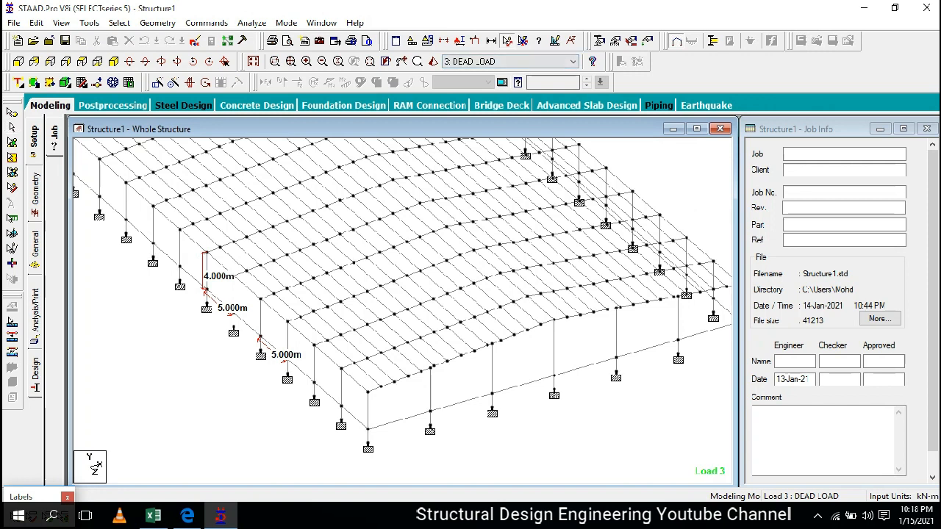
left_click(492, 393)
left_click(554, 375)
scroll(554, 375, "down", 1)
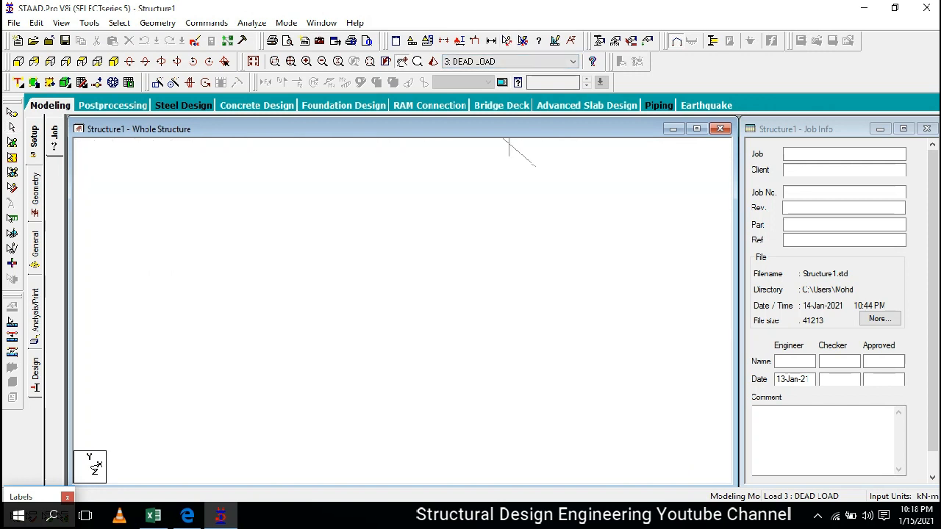
scroll(472, 368, "down", 5)
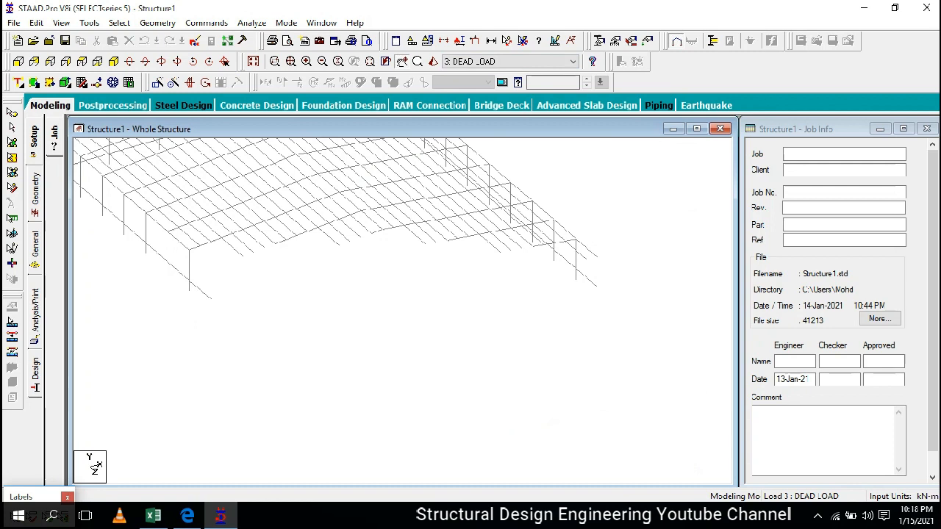
left_click_drag(472, 367, 462, 330)
scroll(491, 427, "down", 1)
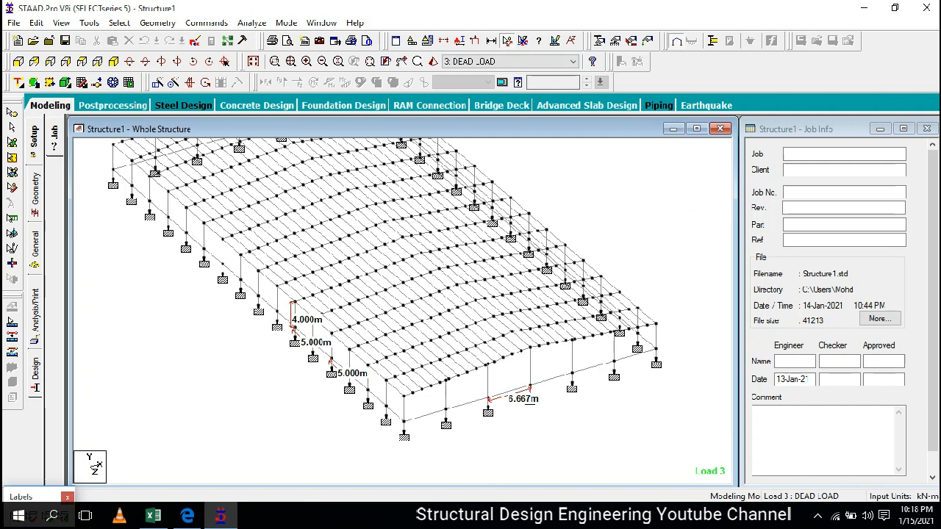
Check the 90 Degree and 0 Degree area headings in the Excel sheet against a plan view of the STAAD.Pro model.
key("alt+Tab")
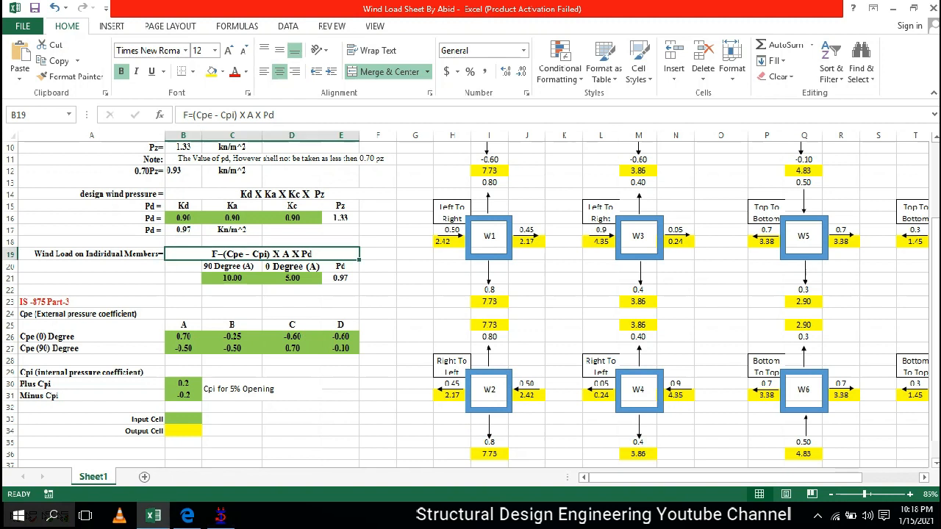
left_click(232, 279)
left_click(232, 267)
left_click(292, 267)
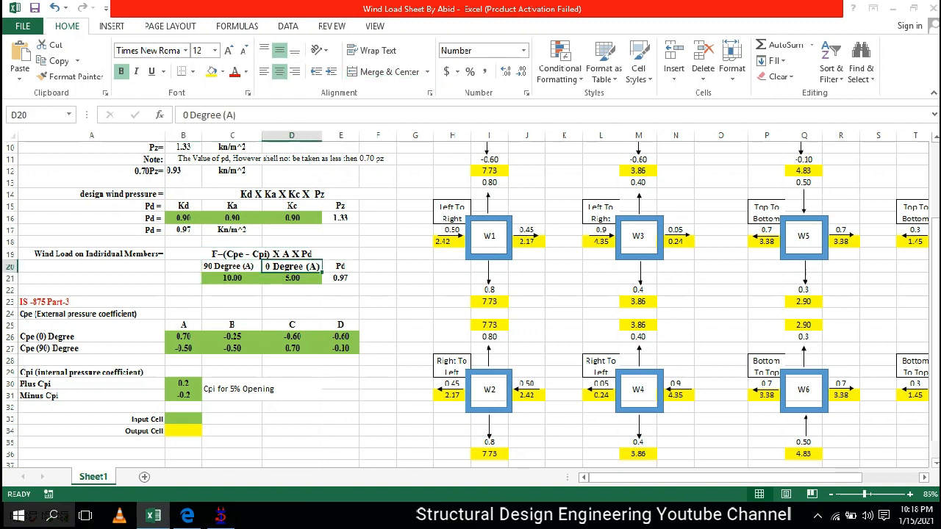
key("alt+Tab")
left_click(82, 62)
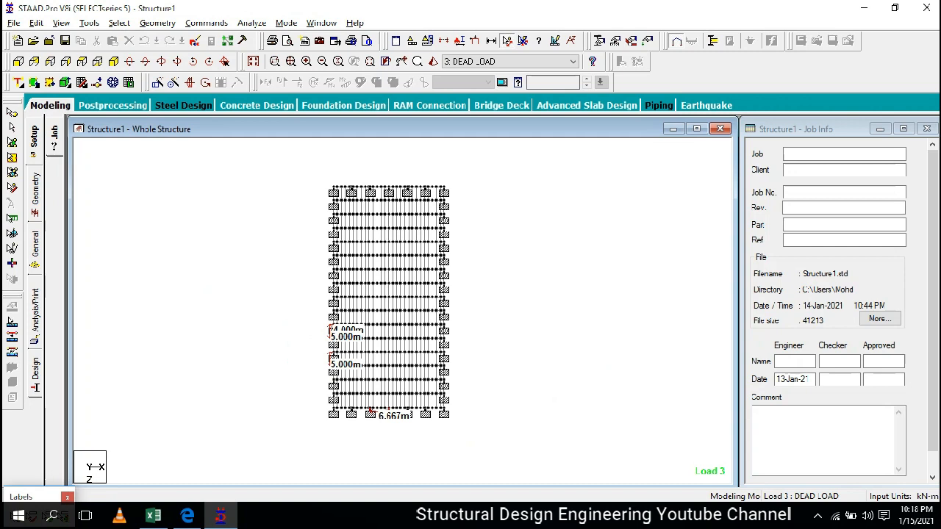
Return to the Excel sheet and set the 90 Degree area in cell C21 to 6.667.
key("alt+Tab")
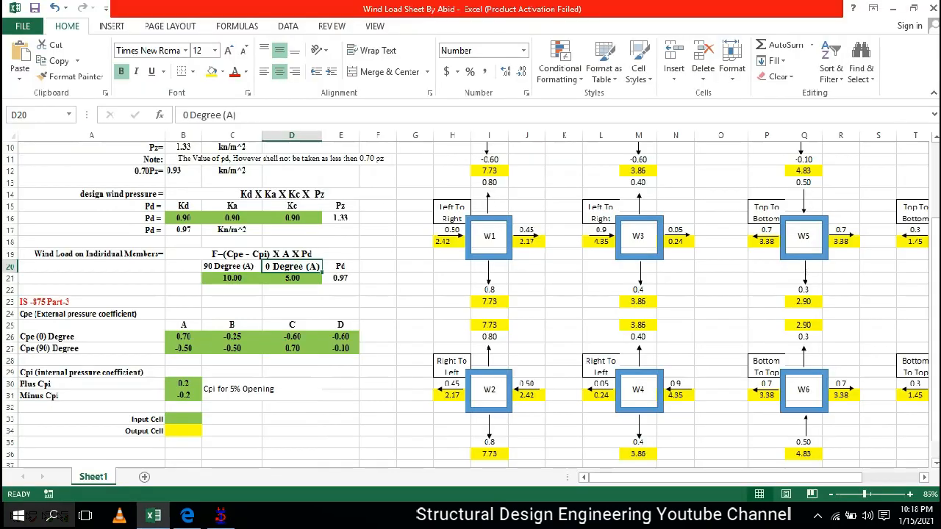
left_click(292, 278)
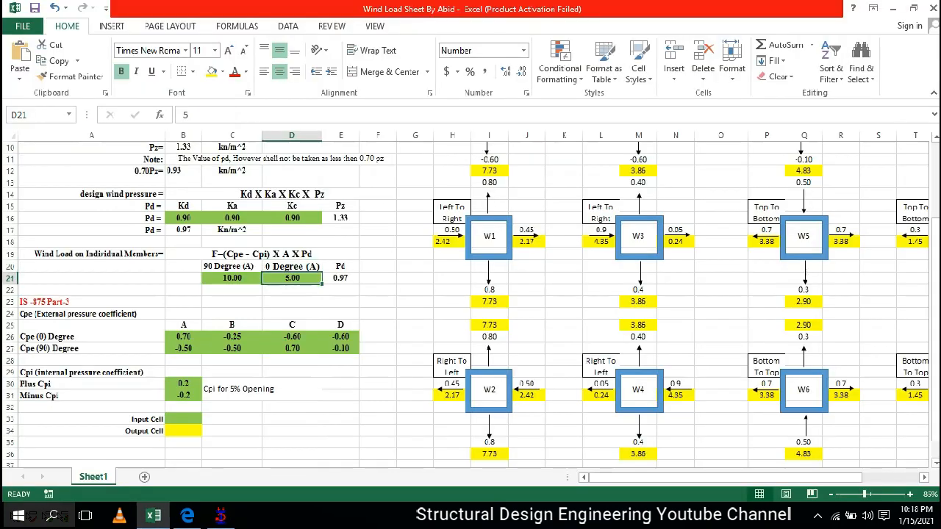
left_click(232, 279)
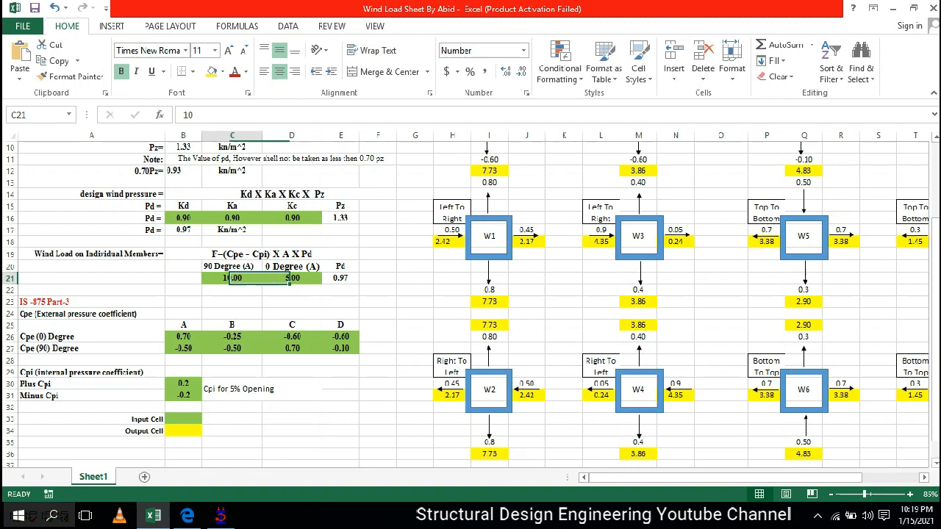
type("6.667")
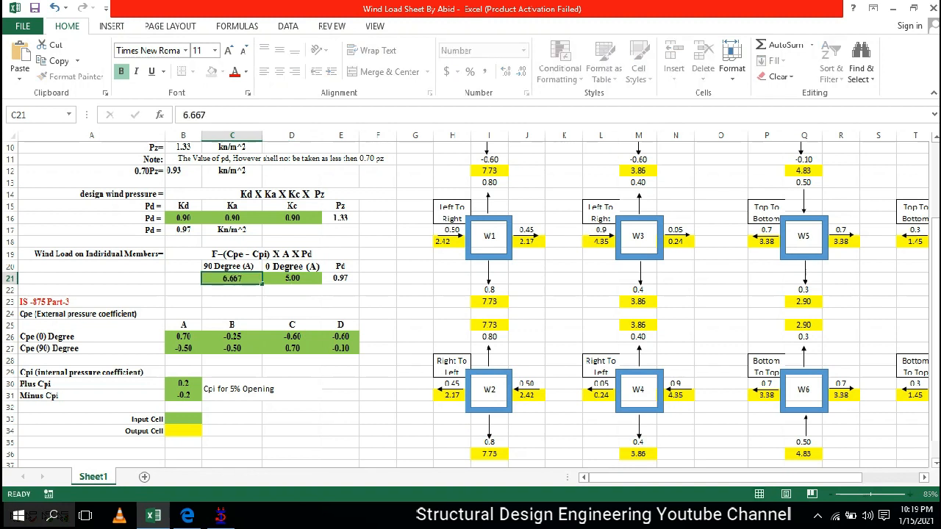
key("Return")
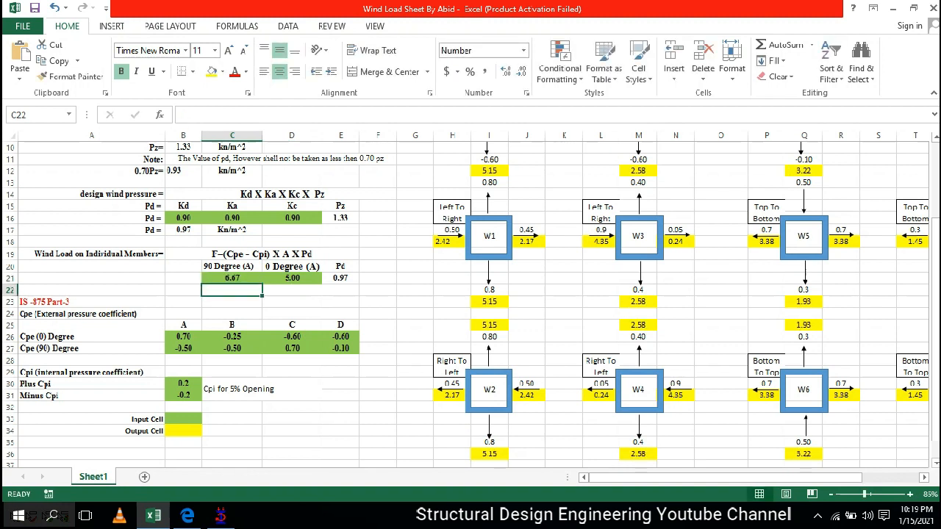
Review the area and Pd cells in row 21, the force formula in row 19 and the W1 to W6 load diagrams.
key("Up")
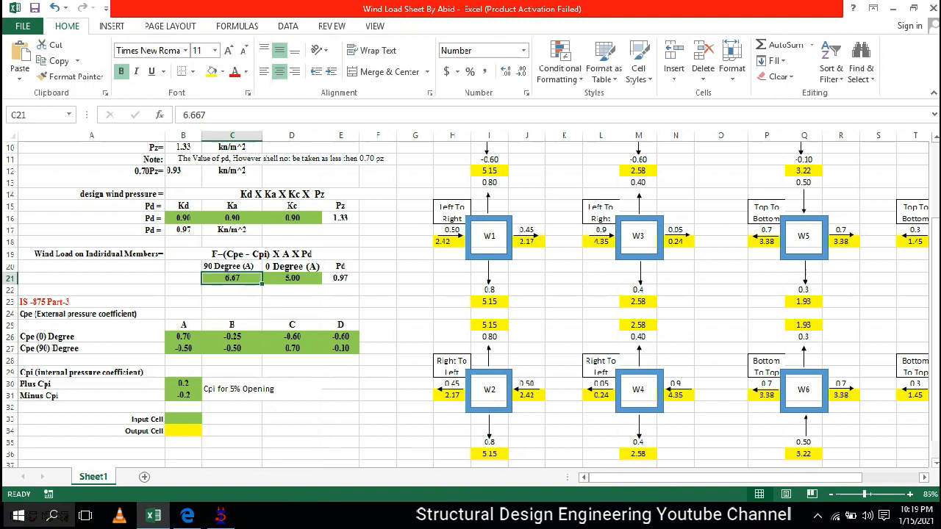
key("Right")
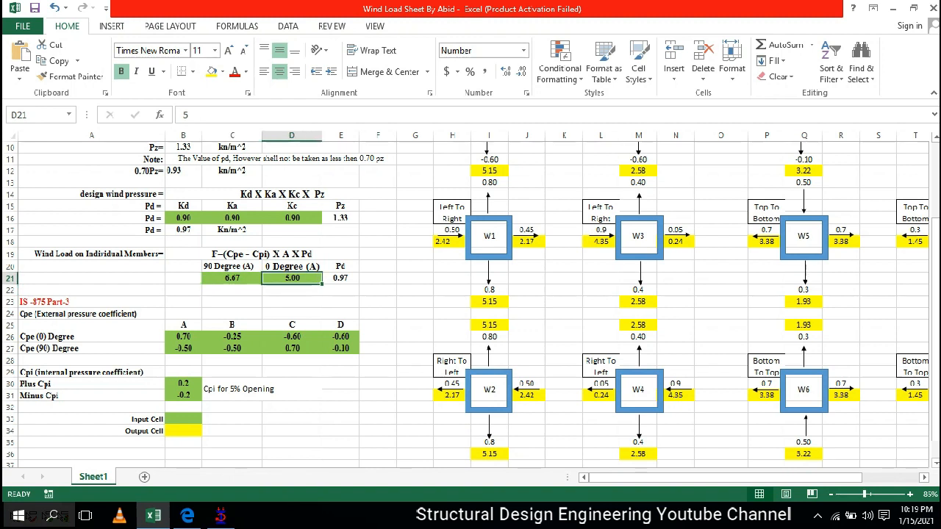
key("Left")
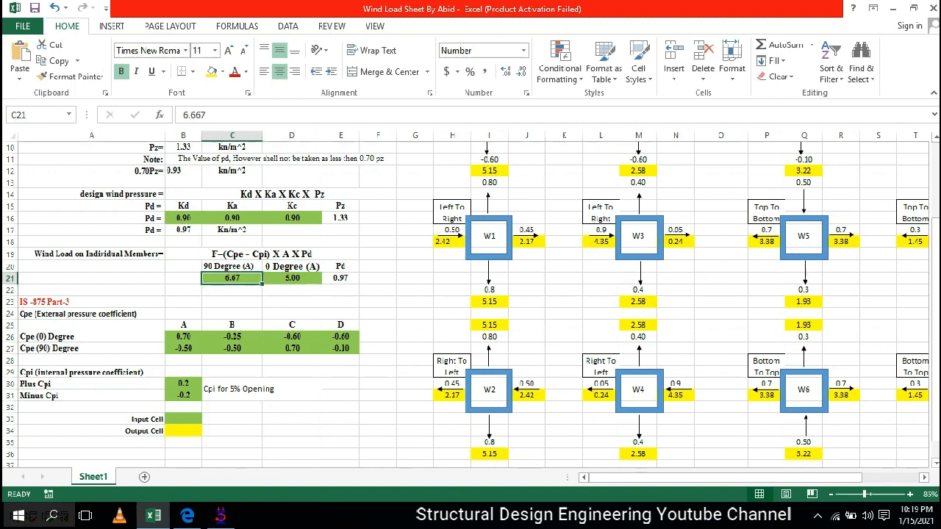
left_click(341, 278)
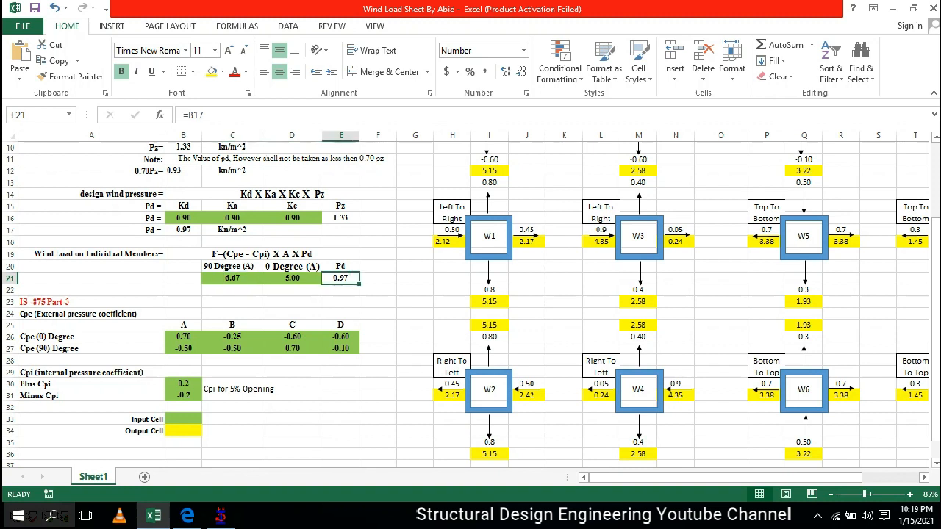
left_click(261, 255)
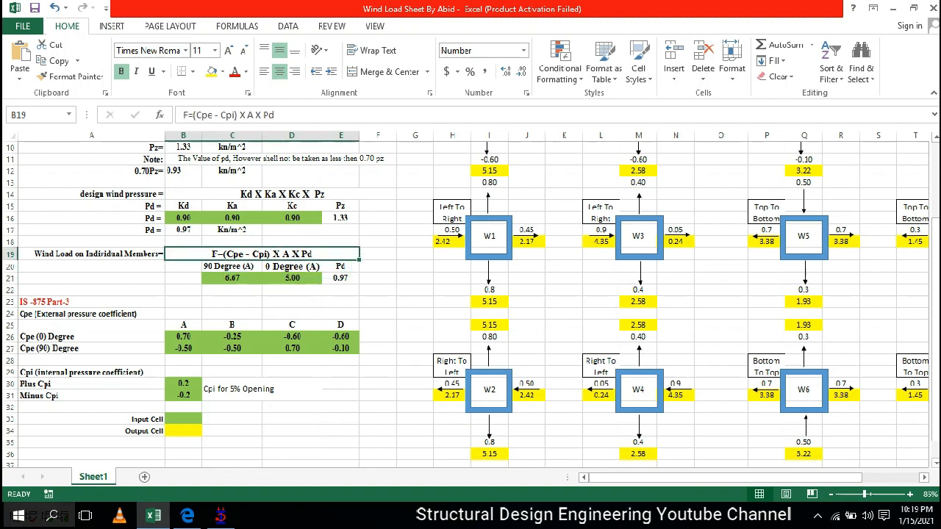
left_click_drag(418, 160, 854, 421)
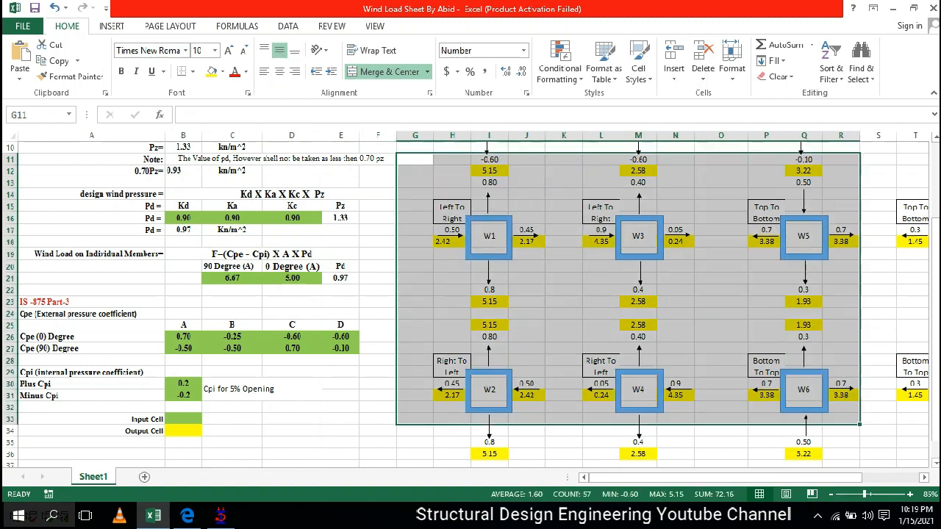
left_click(564, 301)
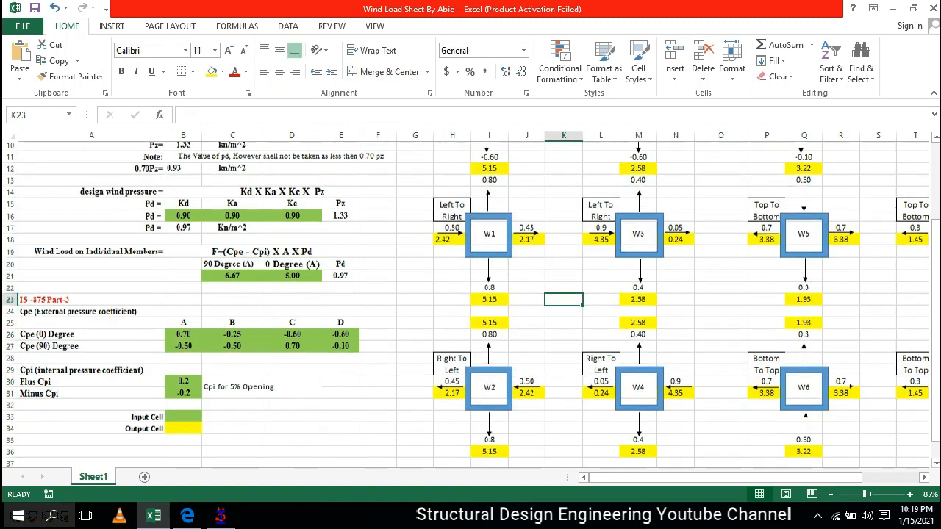
Examine the IS-875 Part-3 section of the sheet, covering the external pressure coefficients Cpe for 0 and 90 degrees.
scroll(470, 304, "down", 1)
left_click(91, 267)
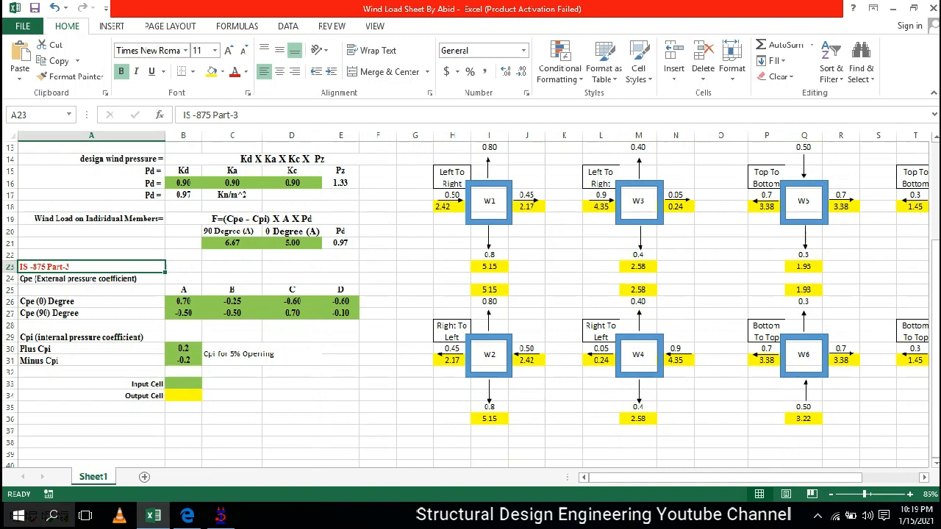
scroll(470, 304, "down", 1)
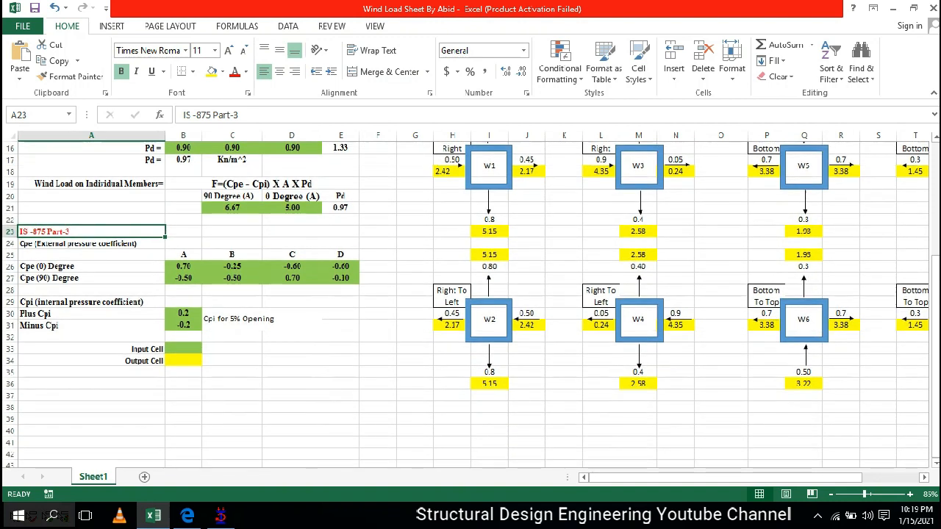
left_click(91, 244)
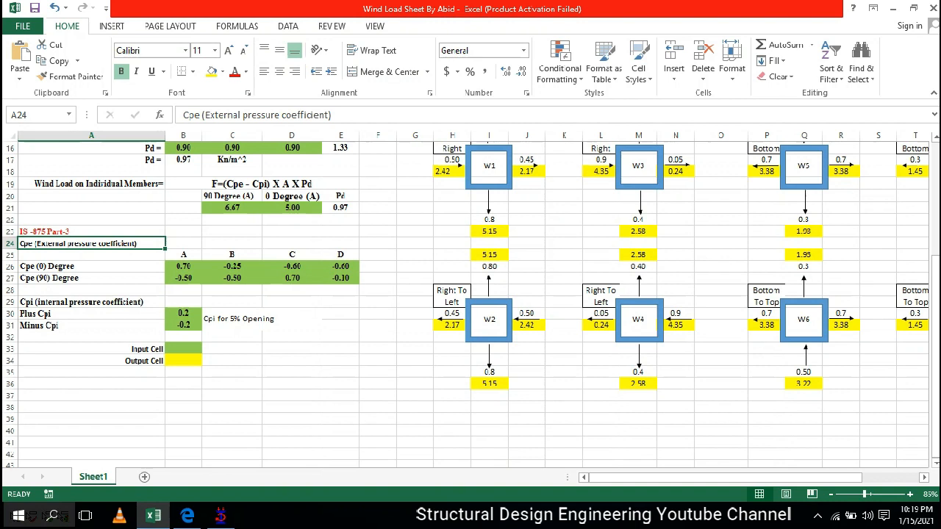
left_click(92, 266)
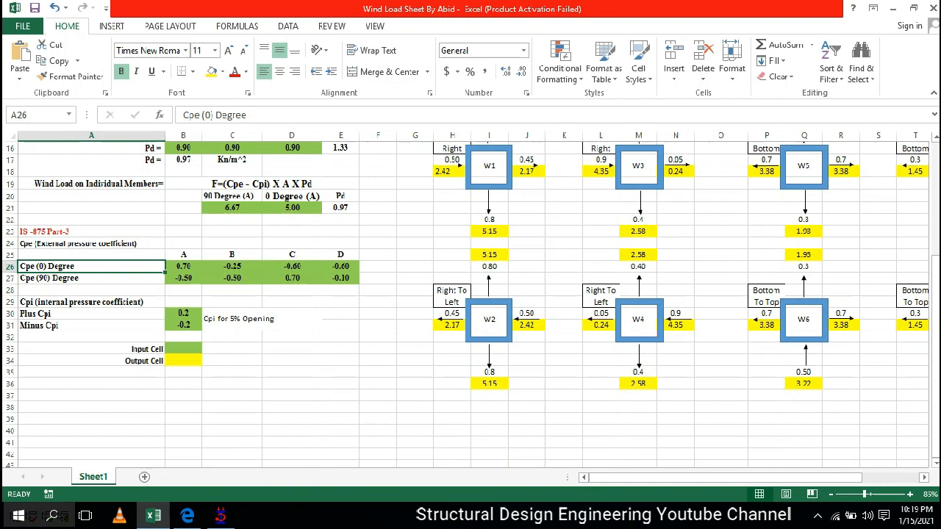
left_click(91, 290)
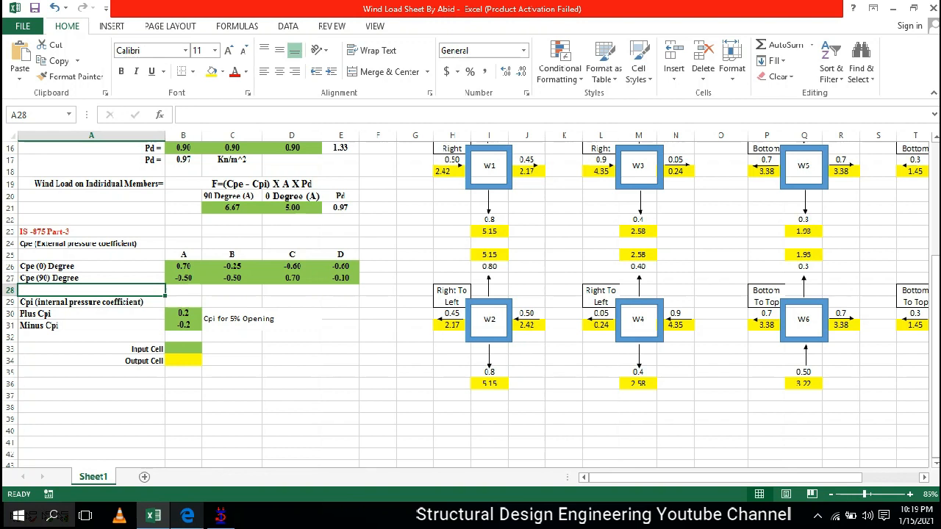
left_click(91, 244)
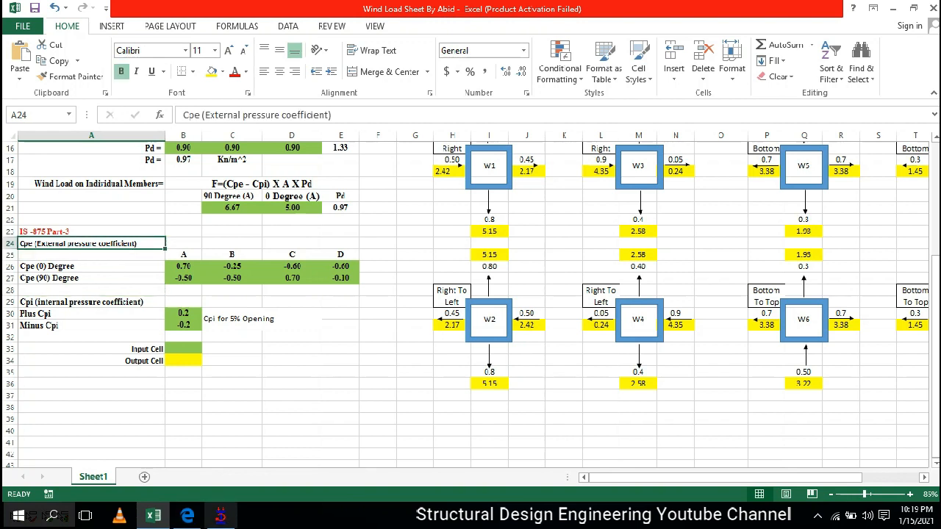
Switch to the IS 875 Part 3 PDF in Edge and find Table 5 on external pressure coefficients for walls.
left_click(188, 515)
scroll(471, 294, "down", 10)
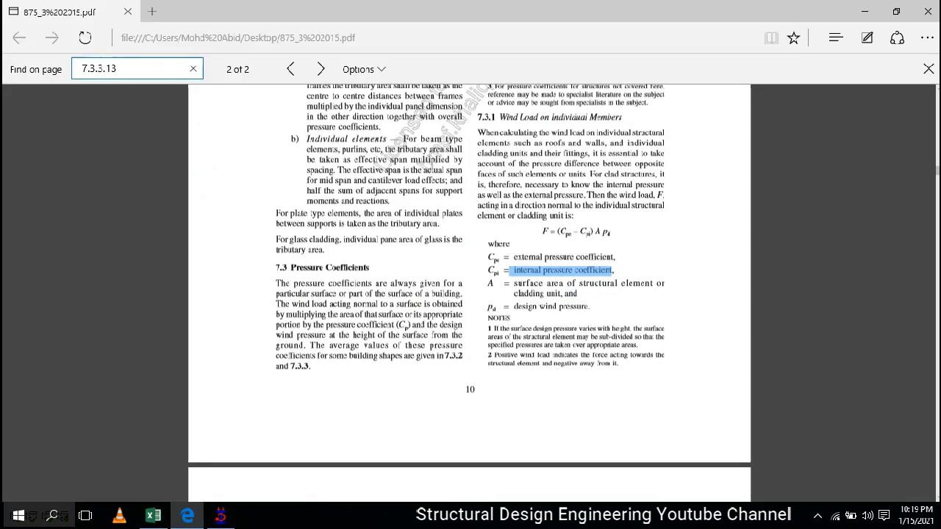
scroll(470, 294, "down", 12)
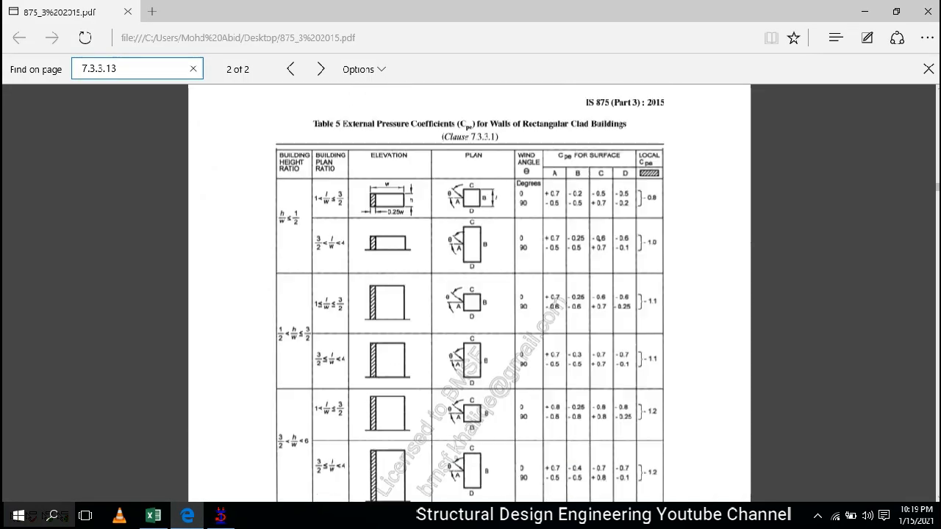
scroll(470, 293, "up", 4)
scroll(470, 294, "down", 2)
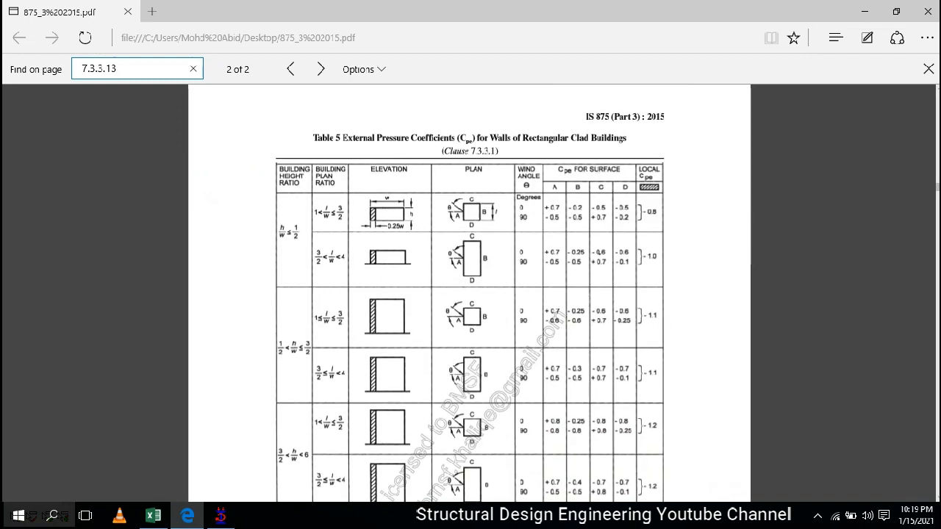
Read through Table 5 down to its note on h, l and w, and highlight "External Pressure Coefficients (Cpe)" in the table title.
scroll(470, 294, "down", 2)
scroll(470, 294, "down", 3)
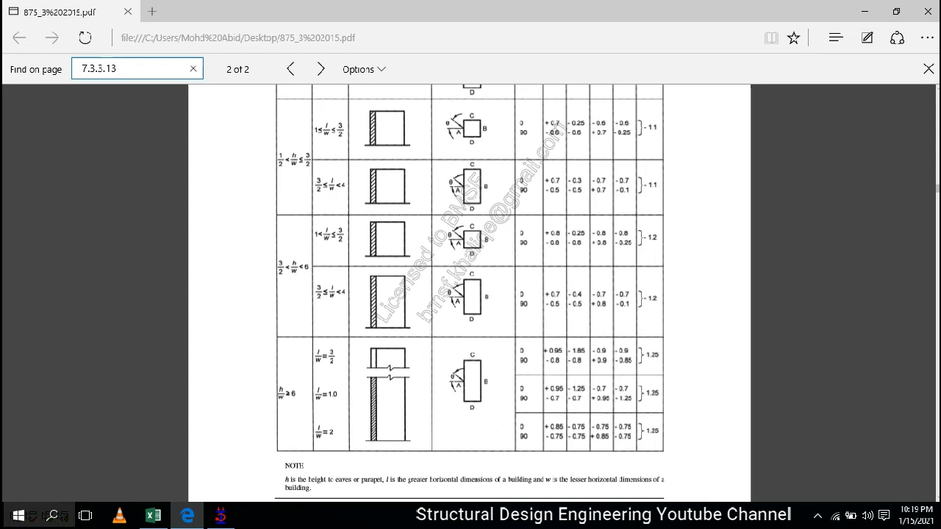
scroll(471, 294, "up", 1)
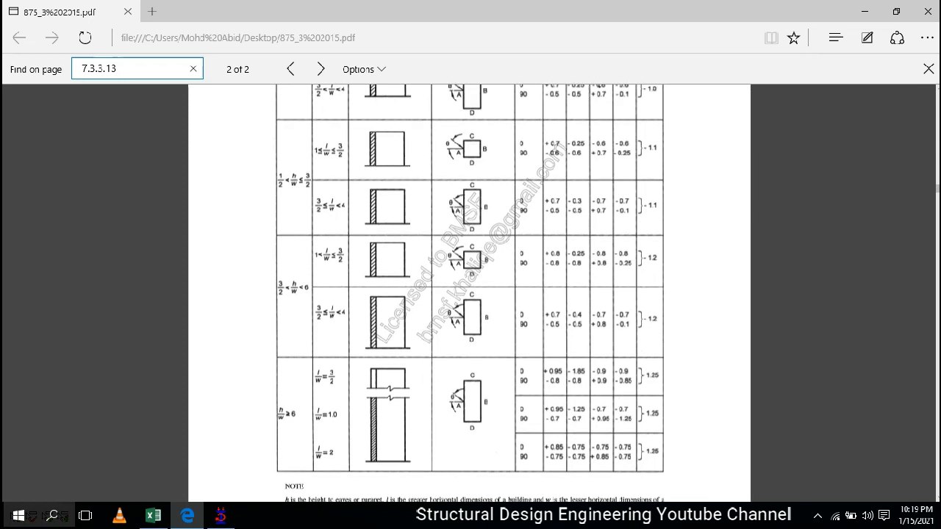
scroll(470, 294, "up", 4)
scroll(471, 294, "down", 1)
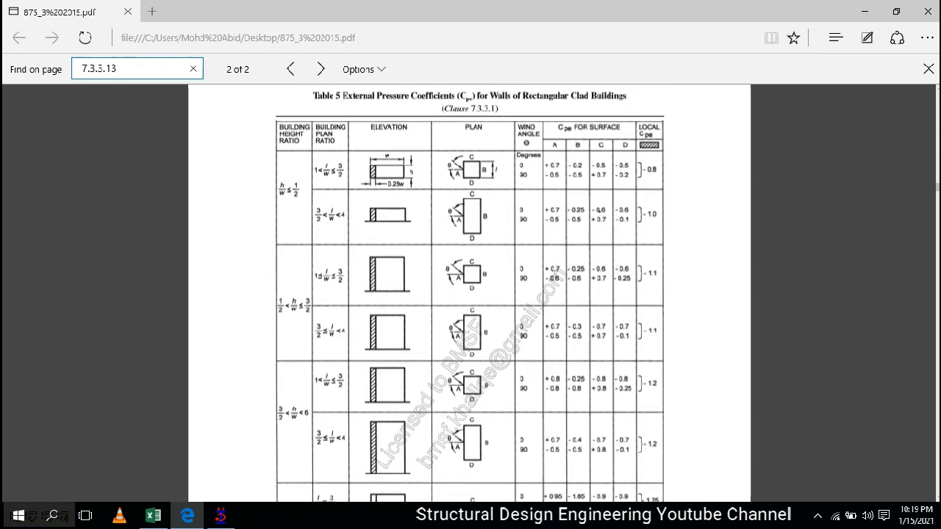
scroll(471, 294, "up", 3)
left_click_drag(464, 214, 499, 213)
scroll(471, 294, "down", 10)
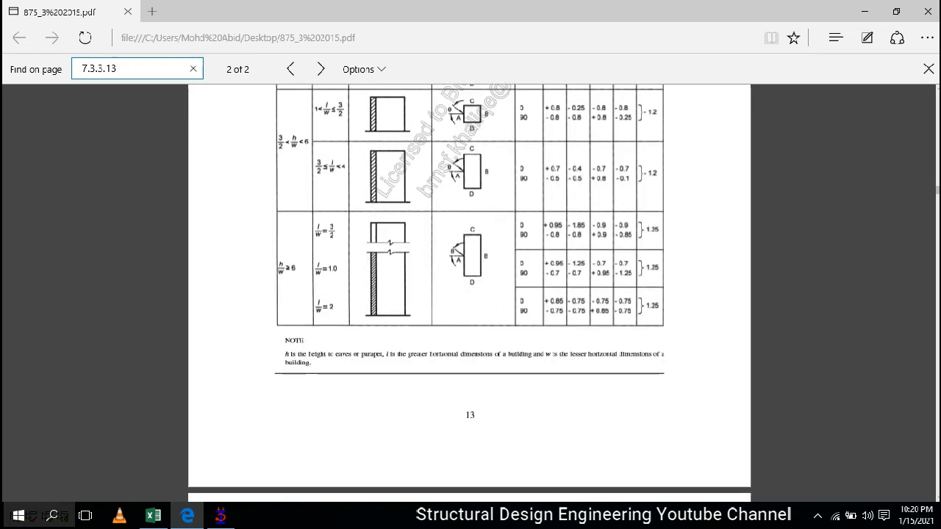
scroll(470, 294, "up", 10)
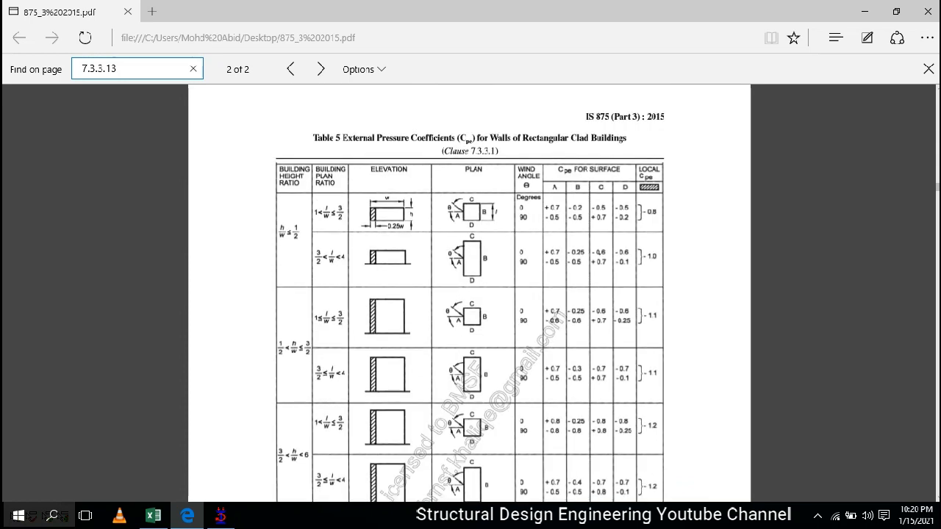
left_click_drag(342, 139, 474, 138)
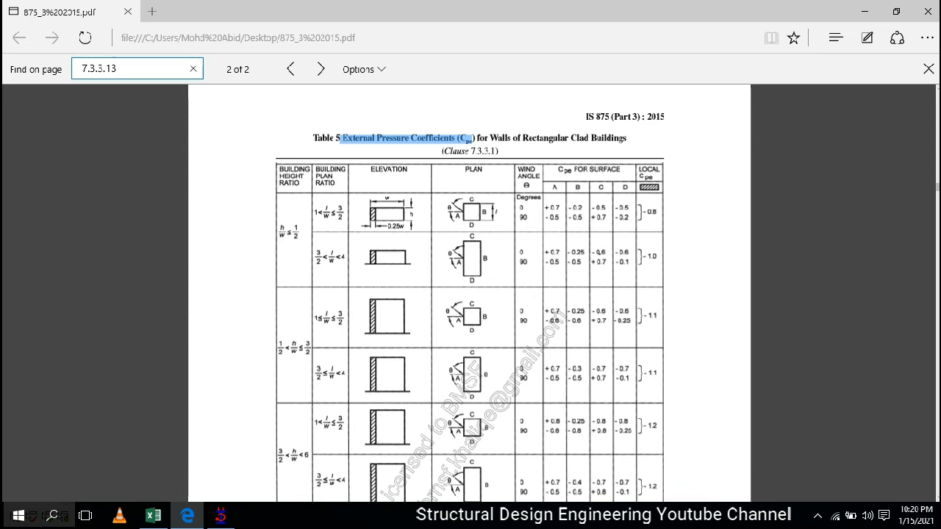
Switch to STAAD, measure the corner column's height and the building's width and length, and return to the code PDF.
left_click(473, 139)
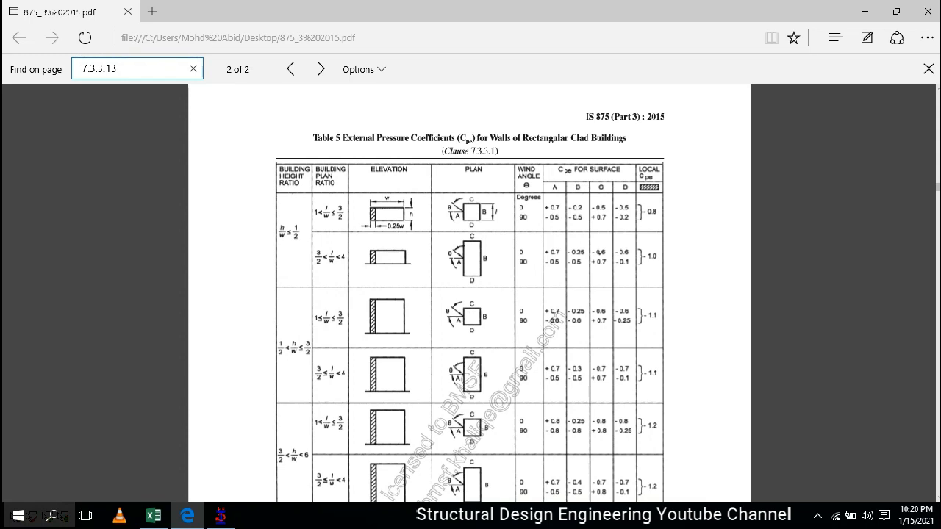
left_click(220, 516)
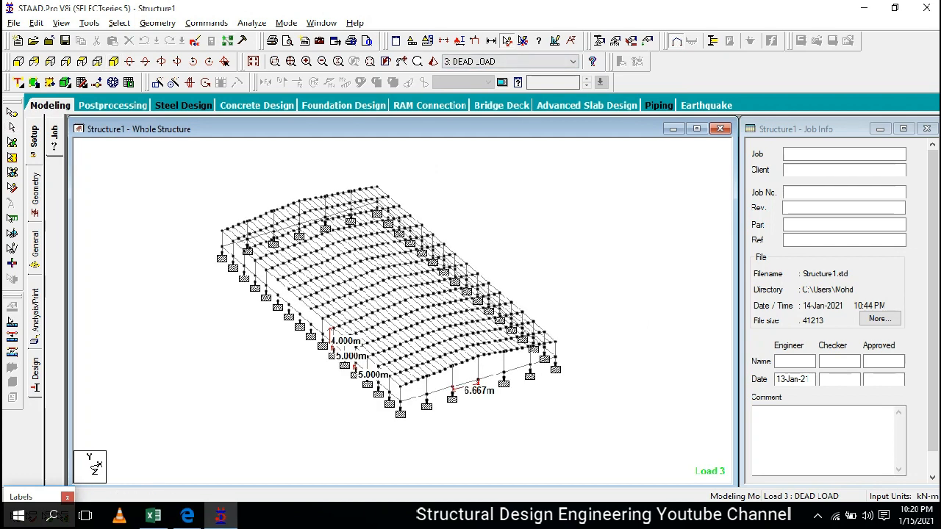
left_click(557, 356)
left_click(556, 363)
left_click(401, 404)
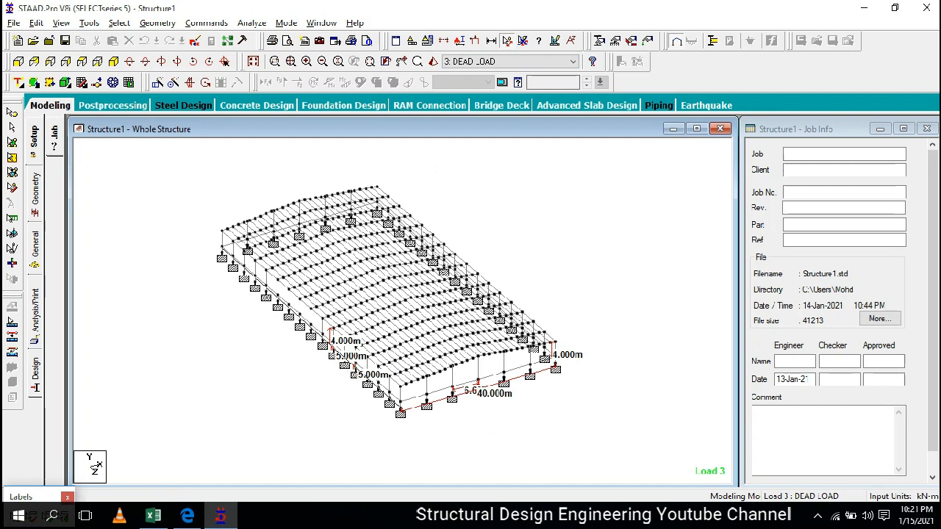
left_click(222, 247)
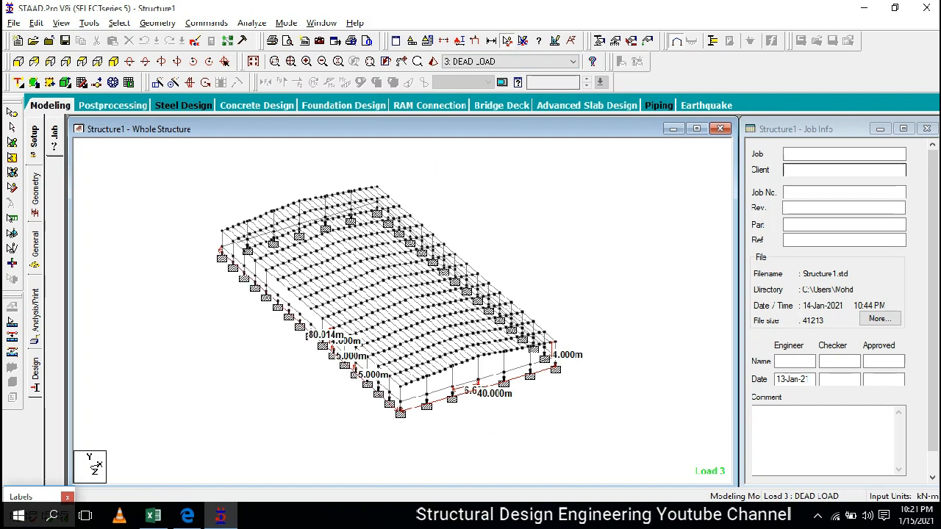
left_click(863, 8)
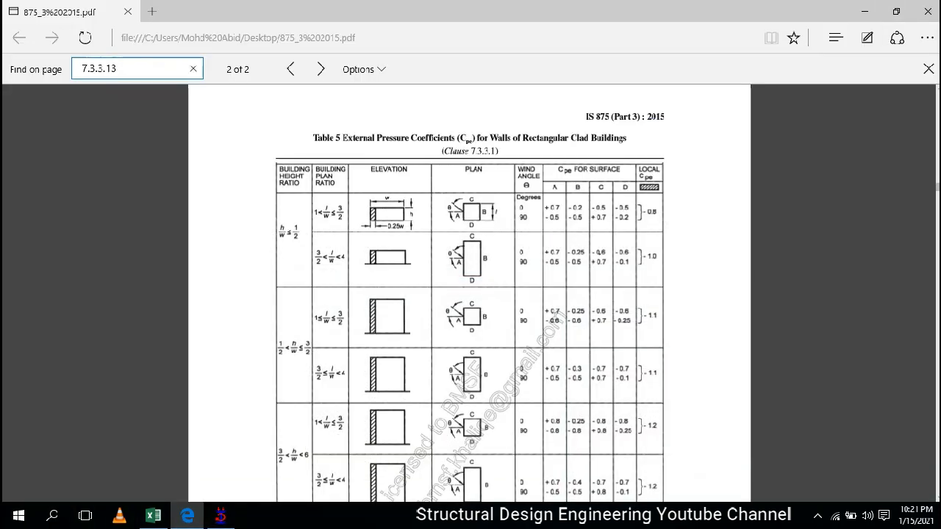
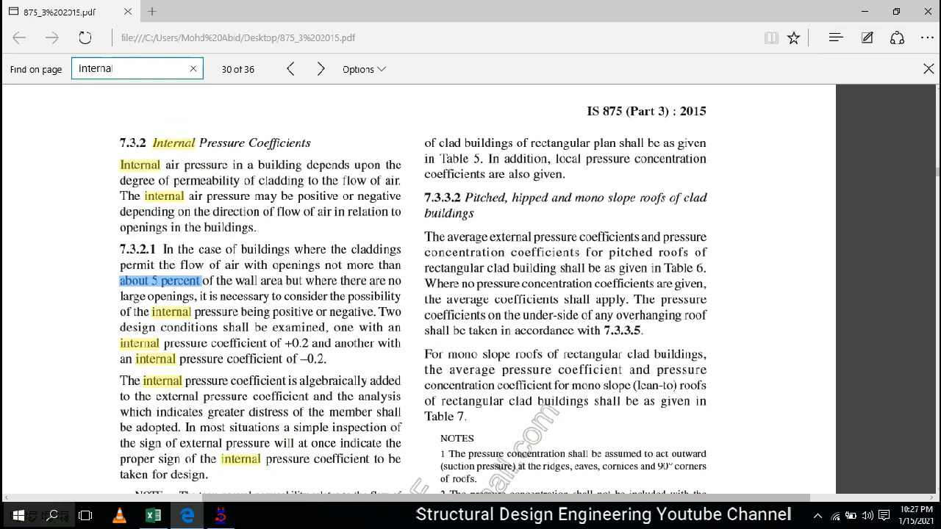
Highlight the +0.2 and -0.2 coefficients in clause 7.3.2.1 and the 5 to 20 percent medium-opening rule in clause 7.3.2.2.
left_click_drag(282, 343, 327, 359)
scroll(412, 294, "down", 5)
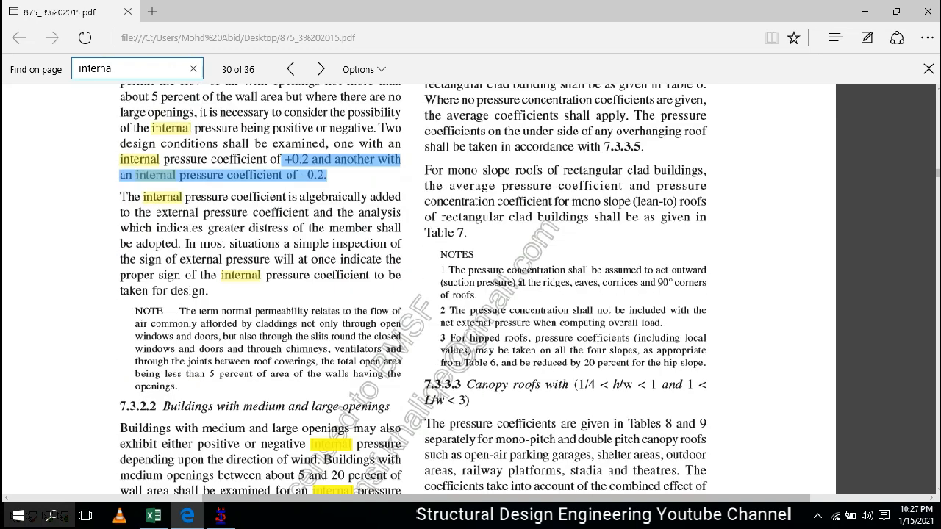
scroll(411, 294, "down", 7)
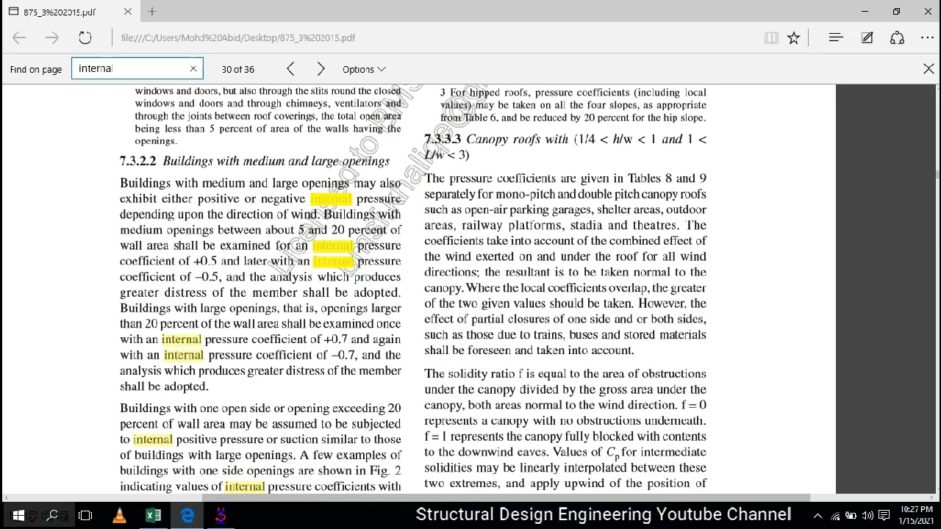
left_click_drag(193, 261, 212, 277)
left_click_drag(294, 231, 346, 231)
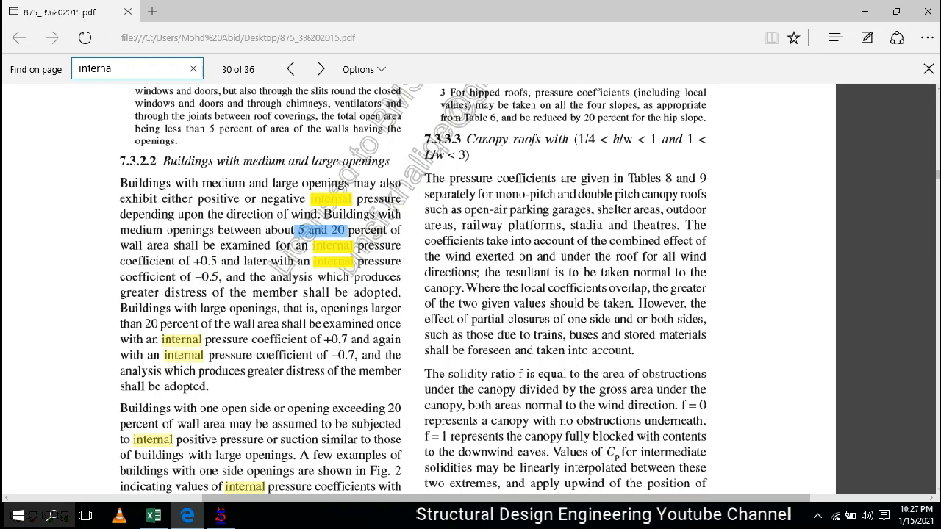
mouse_move(360, 231)
left_mouse_down()
mouse_move(388, 230)
mouse_move(172, 246)
mouse_move(354, 247)
left_mouse_up()
left_click(355, 247)
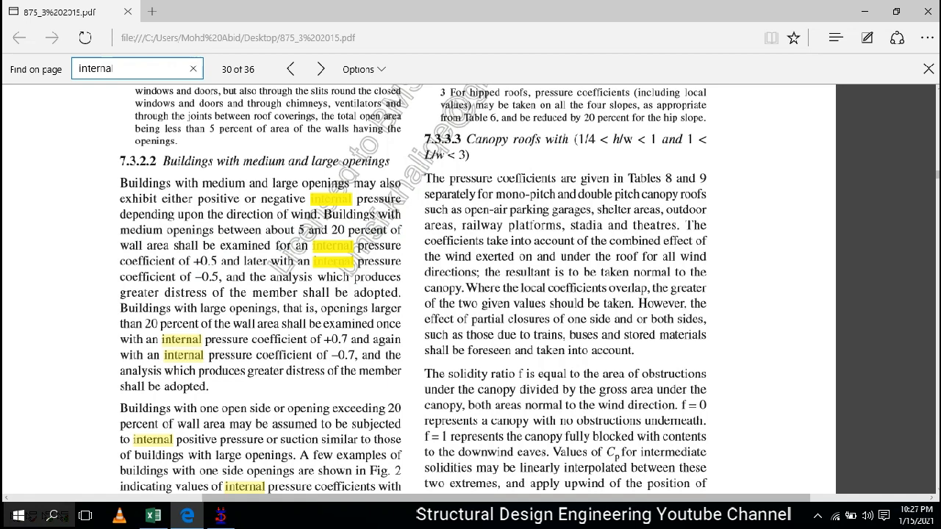
left_click_drag(296, 230, 350, 262)
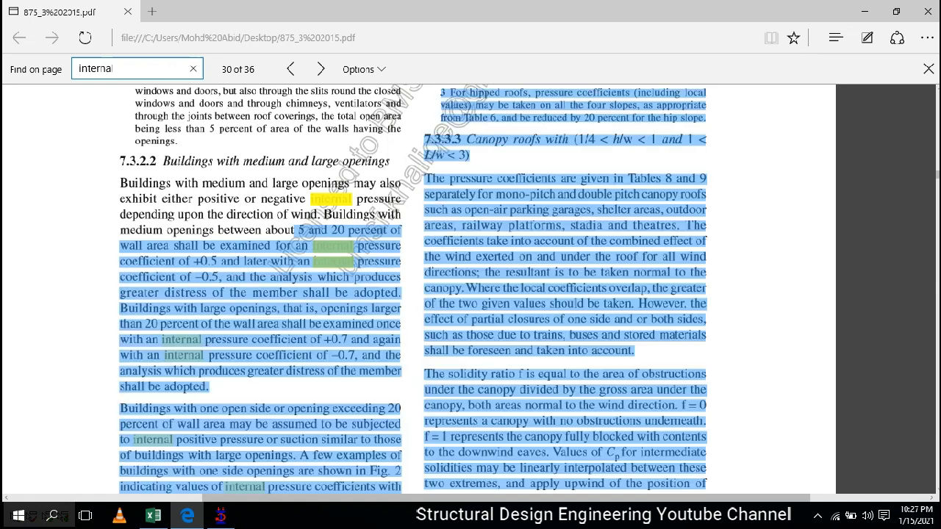
left_click_drag(705, 484, 353, 293)
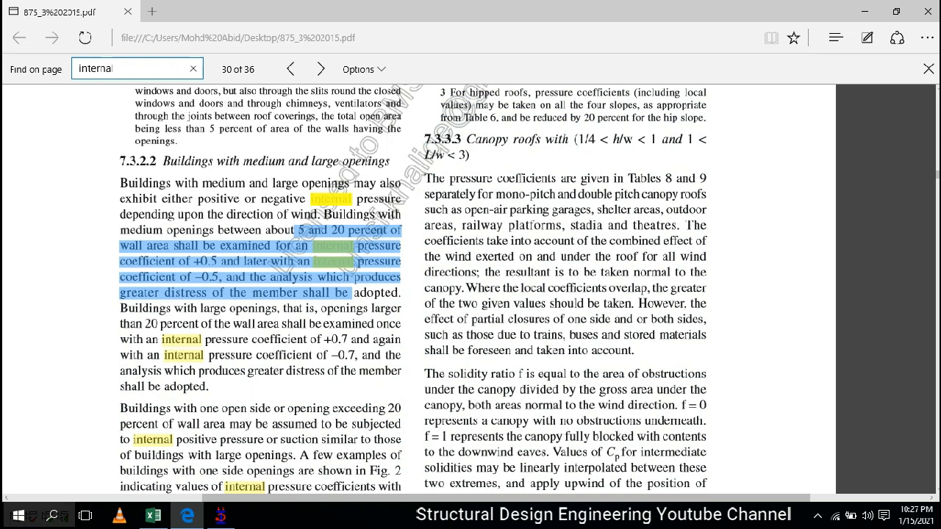
Read the rule for openings larger than 20 percent and highlight the -0.2 coefficient and "5 percent" in clause 7.3.2.1.
scroll(419, 288, "down", 2)
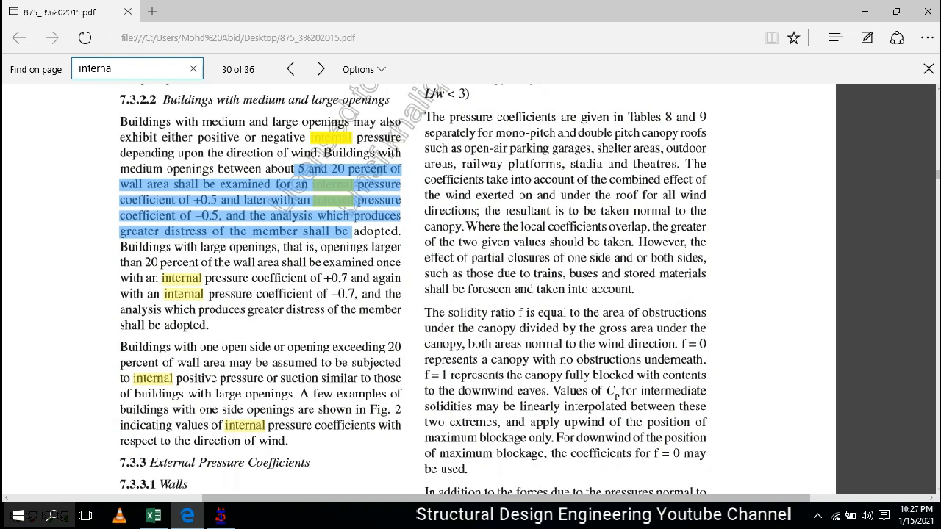
left_click_drag(144, 262, 376, 262)
scroll(377, 250, "down", 1)
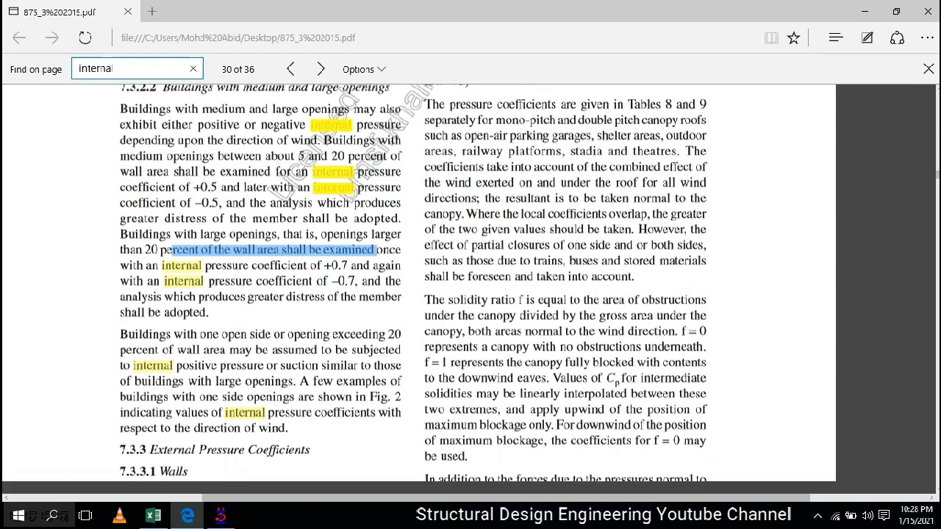
scroll(413, 283, "down", 3)
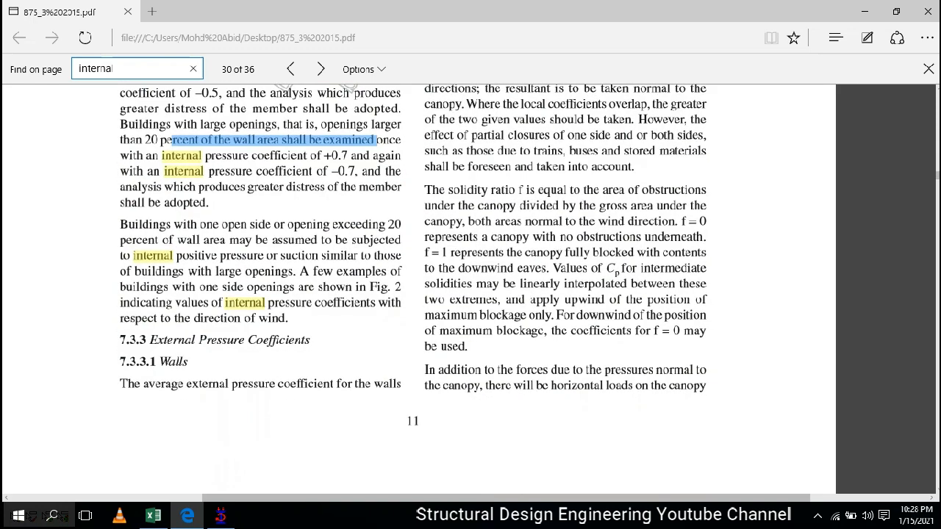
scroll(413, 286, "up", 10)
left_click_drag(284, 285, 328, 300)
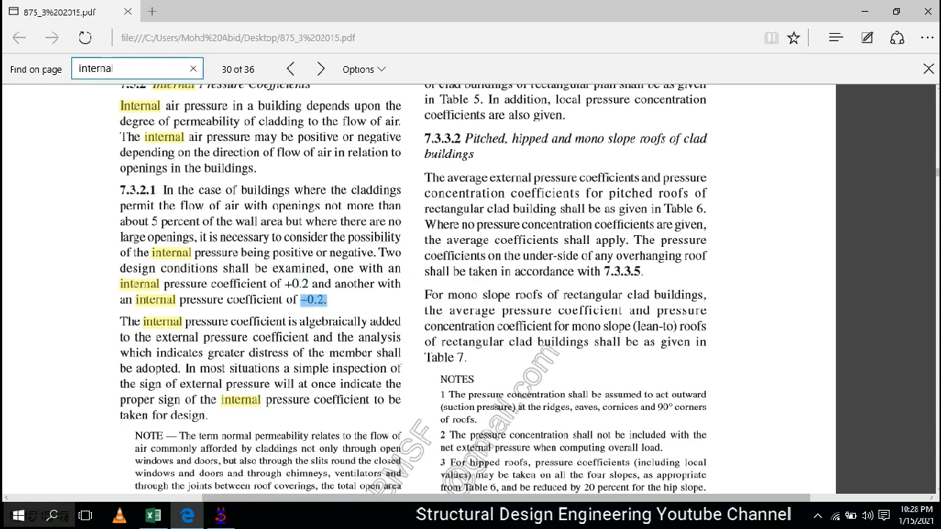
left_click_drag(152, 222, 202, 222)
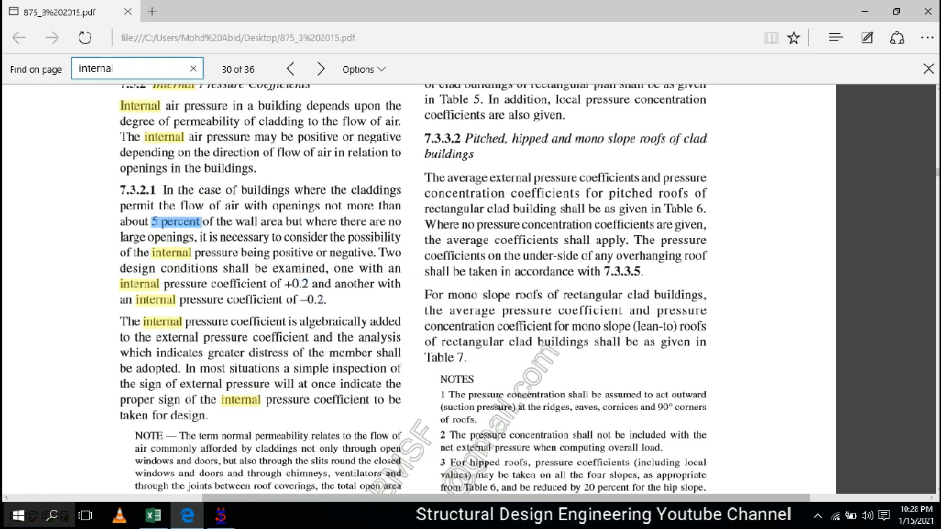
Switch to the Excel wind load sheet and check the Plus and Minus Cpi values and the Cpe table.
key("alt+Tab")
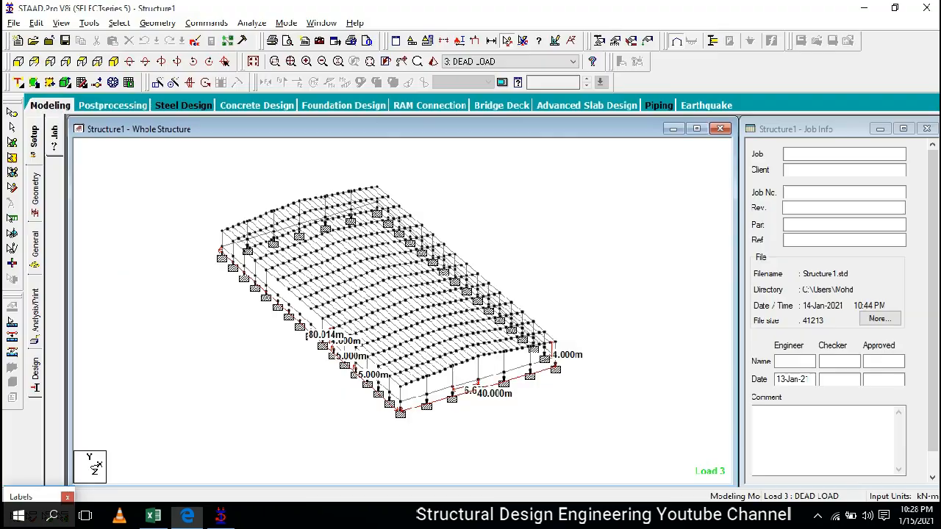
left_click(153, 516)
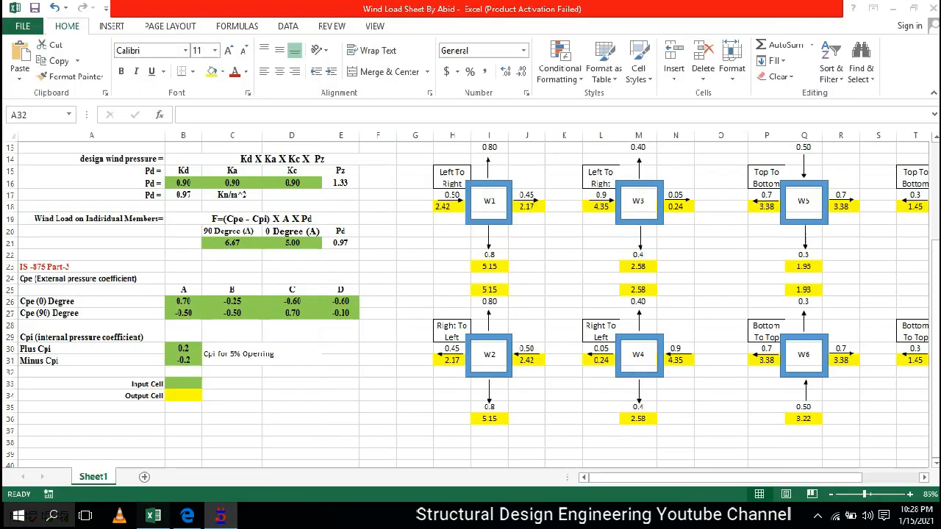
scroll(465, 305, "up", 1)
left_click(183, 384)
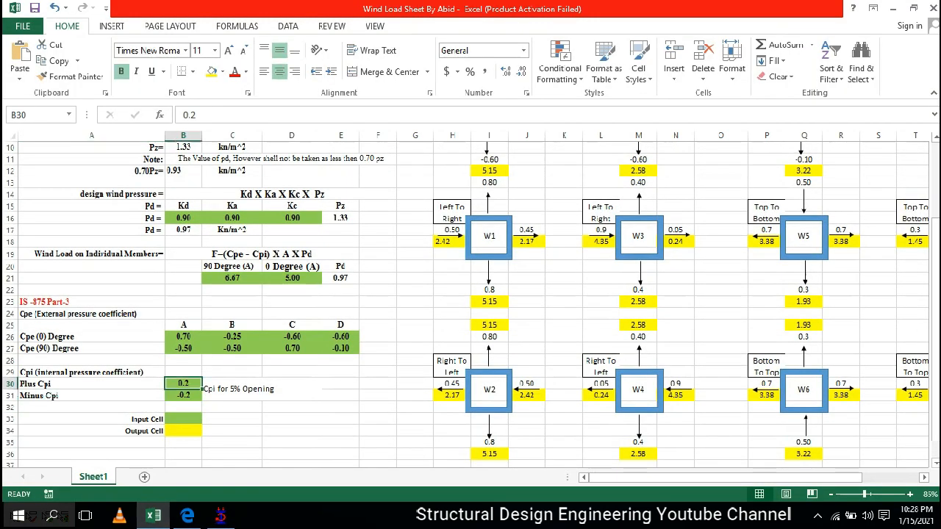
left_click(183, 395)
left_click(183, 337)
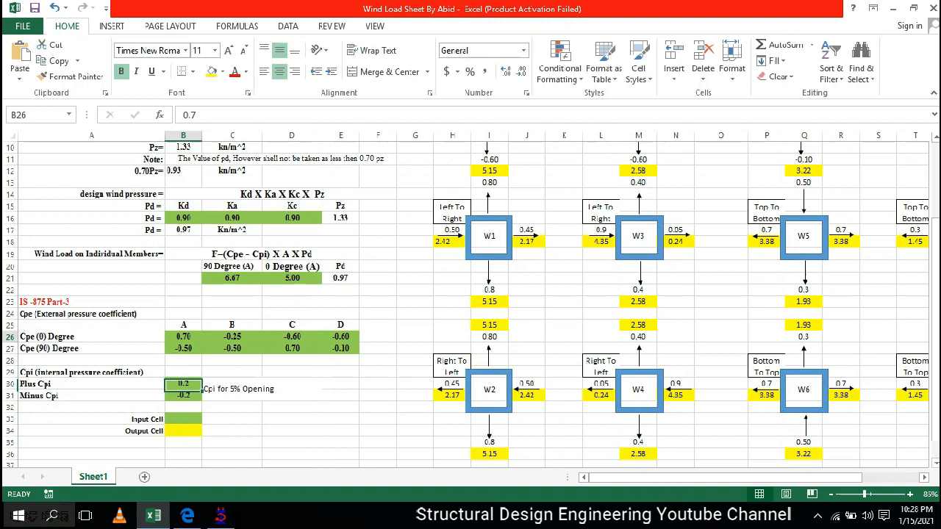
left_click_drag(183, 336, 340, 360)
left_click_drag(183, 384, 183, 407)
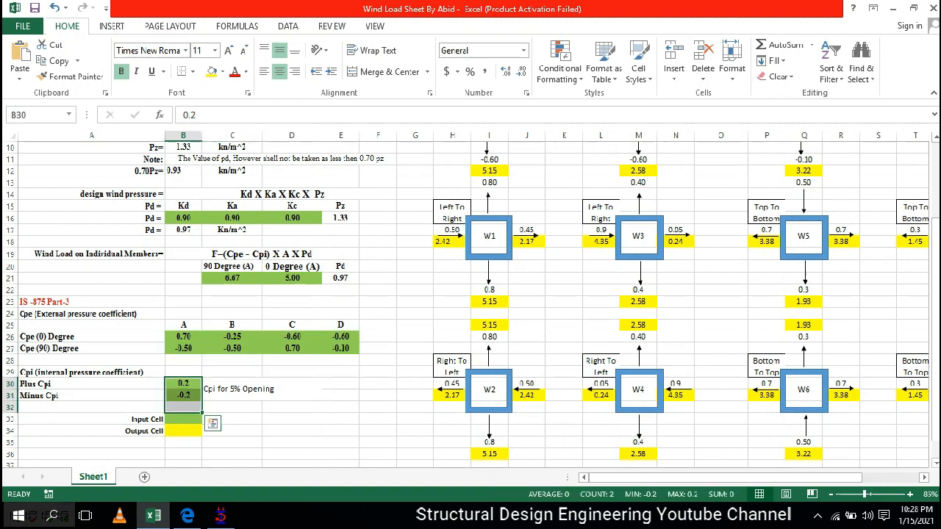
Review the areas and Pd in row 21, the Kd, Ka and Kc factors in row 16 and the Vb to K4 inputs in row 4.
left_click(264, 278)
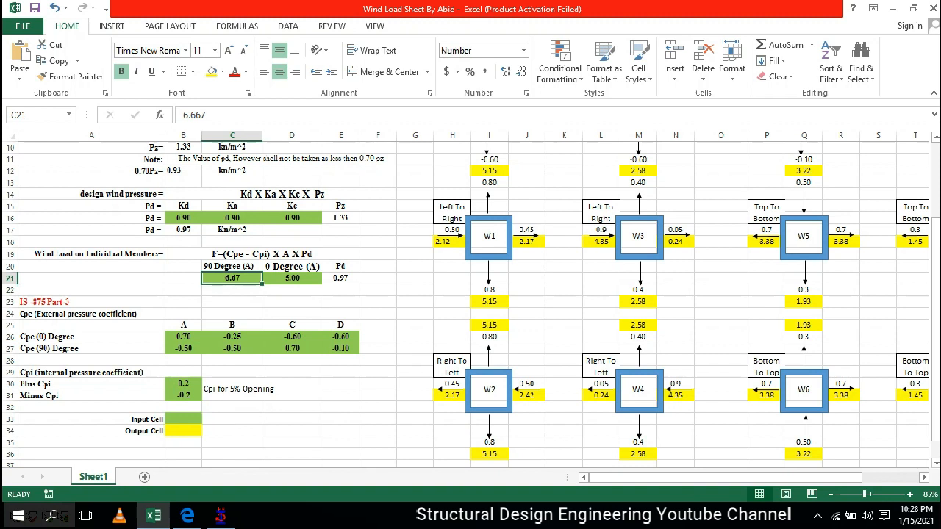
left_click(292, 277)
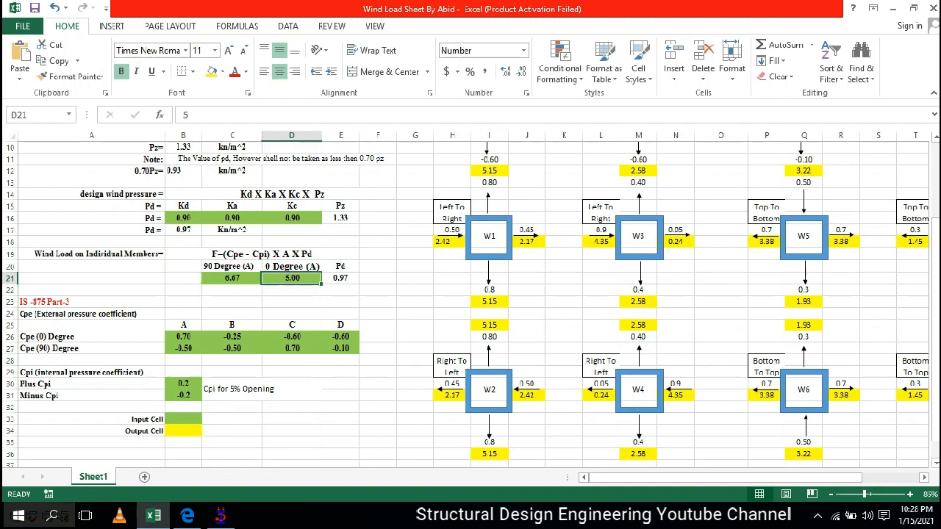
left_click(340, 278)
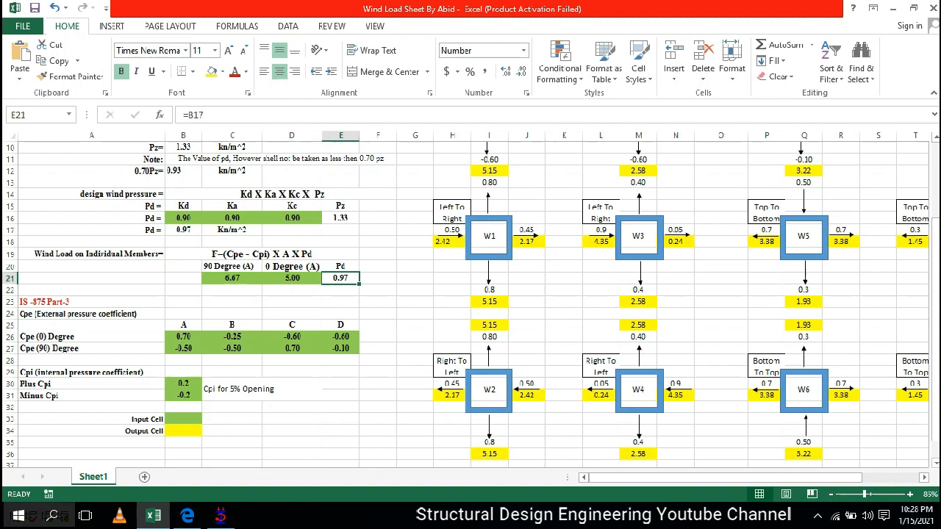
scroll(341, 278, "up", 1)
left_click(183, 253)
left_click(232, 254)
left_click(291, 253)
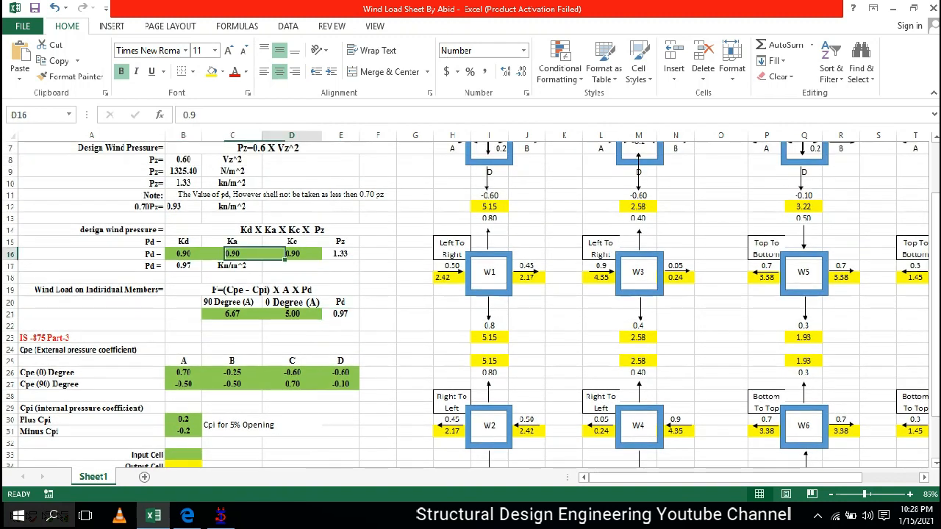
scroll(292, 254, "up", 2)
left_click_drag(183, 186, 378, 187)
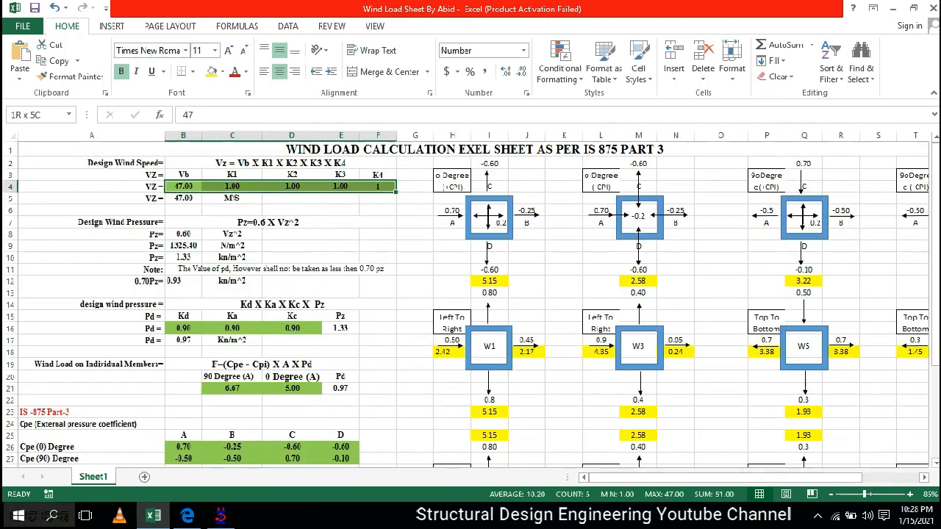
Look over the 0 and 90 degree pressure coefficient diagrams and the W1 to W8 load diagrams below them.
left_click(563, 269)
left_click(415, 163)
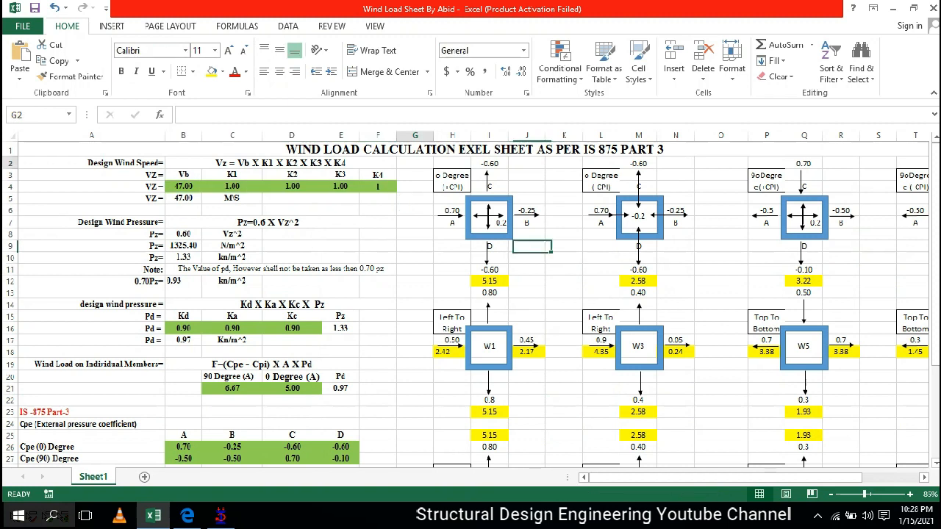
left_click_drag(415, 163, 804, 269)
left_click_drag(737, 478, 762, 478)
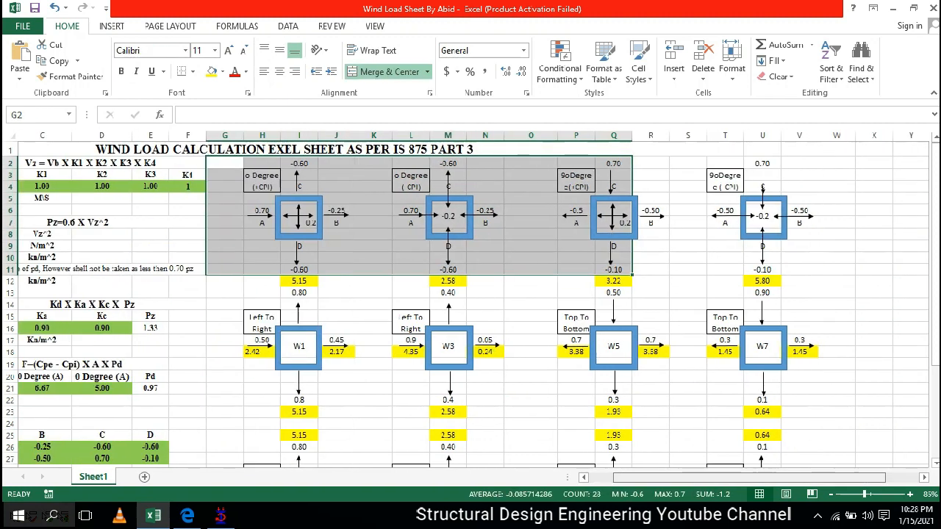
left_click(693, 280)
left_click_drag(231, 175, 809, 269)
scroll(808, 269, "down", 1)
left_click_drag(231, 266, 843, 338)
scroll(843, 338, "down", 2)
left_click_drag(231, 325, 843, 442)
scroll(470, 301, "up", 3)
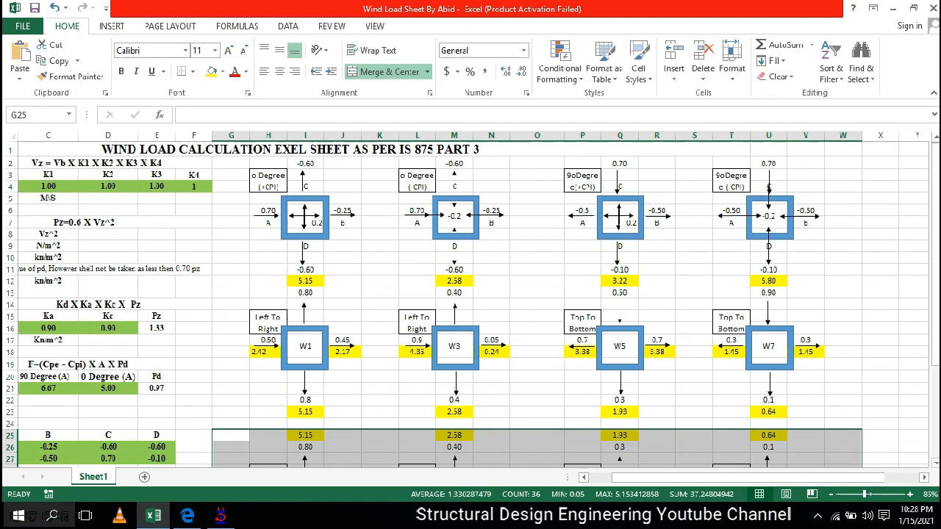
Examine the 0 degree +CPI and -CPI cases and the 90 degree frames, and compare them with the load diagrams below.
left_click(269, 181)
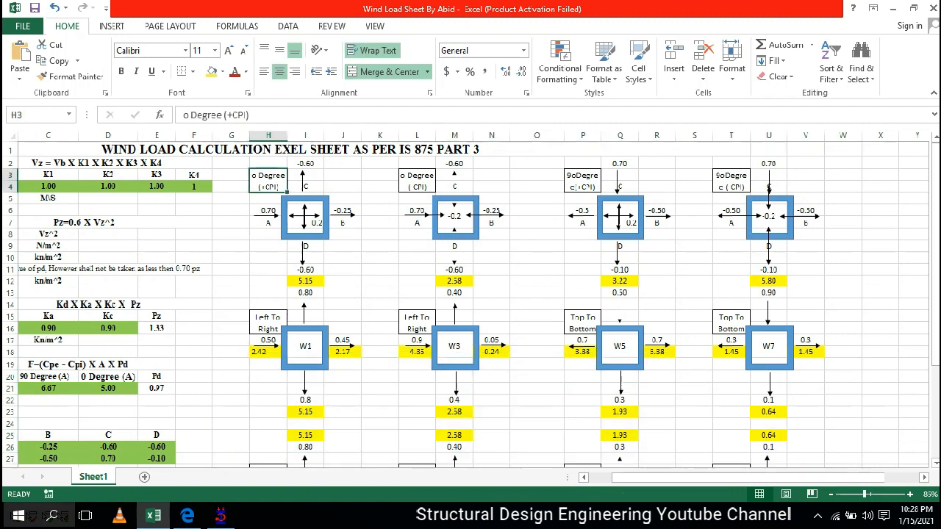
left_click(416, 180)
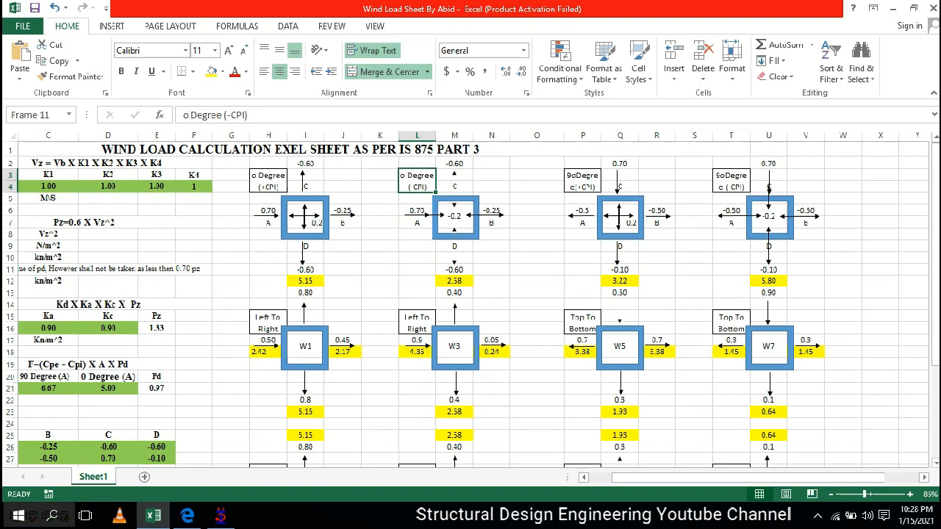
left_click(456, 198)
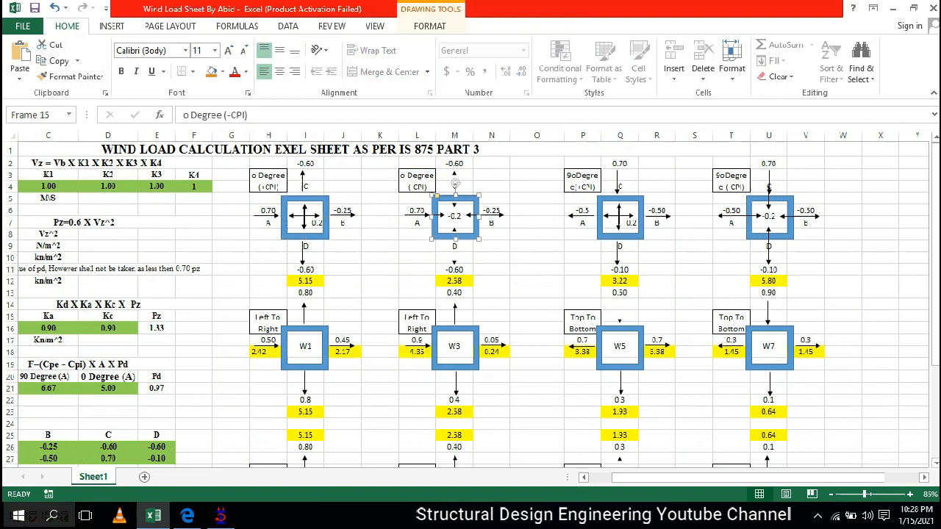
key("Tab")
key("Tab")
scroll(470, 301, "down", 2)
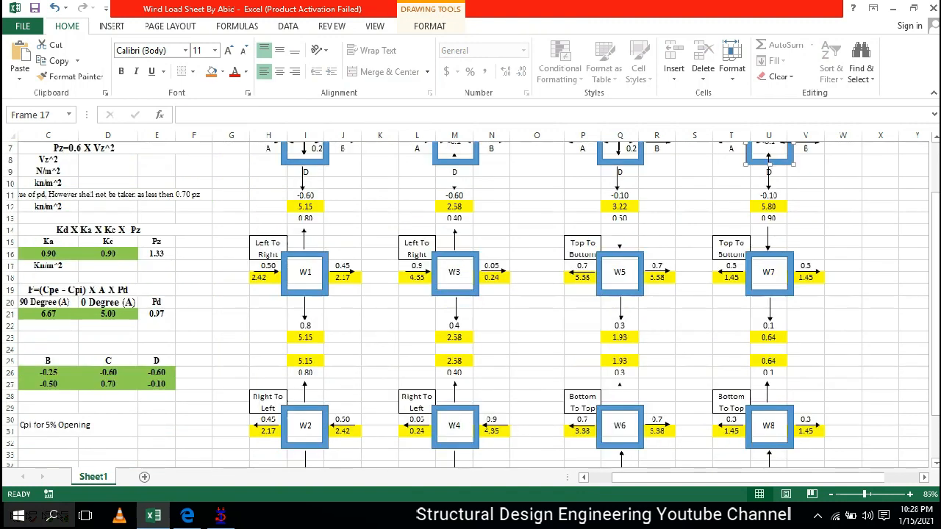
scroll(470, 301, "left", 3)
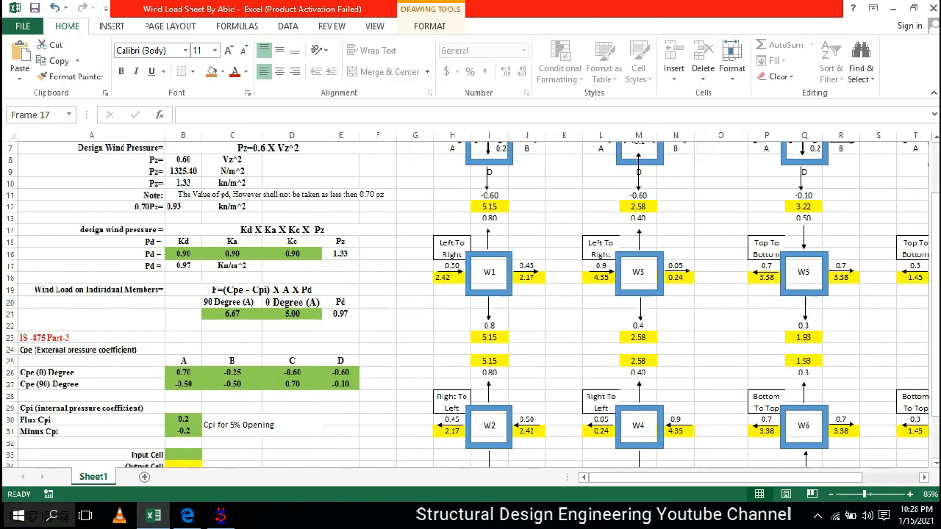
Review the Cpe (0) Degree and Cpe (90) Degree values for faces A to D in rows 26 and 27.
left_click_drag(184, 372, 349, 373)
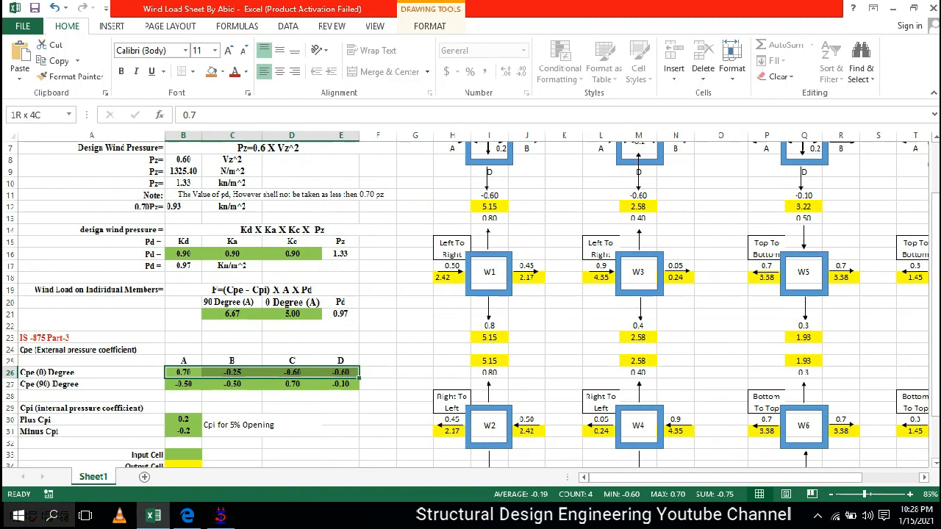
left_click_drag(184, 383, 350, 384)
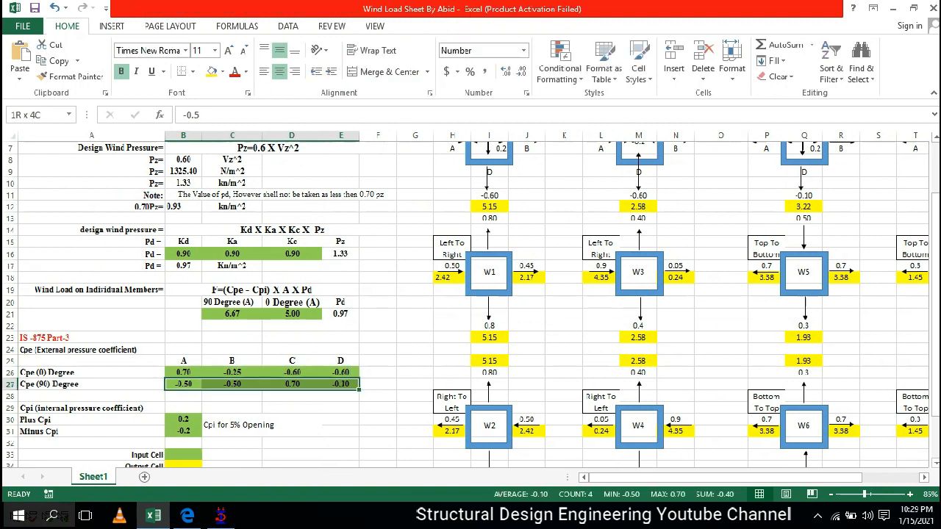
left_click_drag(184, 373, 349, 372)
left_click_drag(184, 383, 349, 383)
scroll(349, 383, "down", 1)
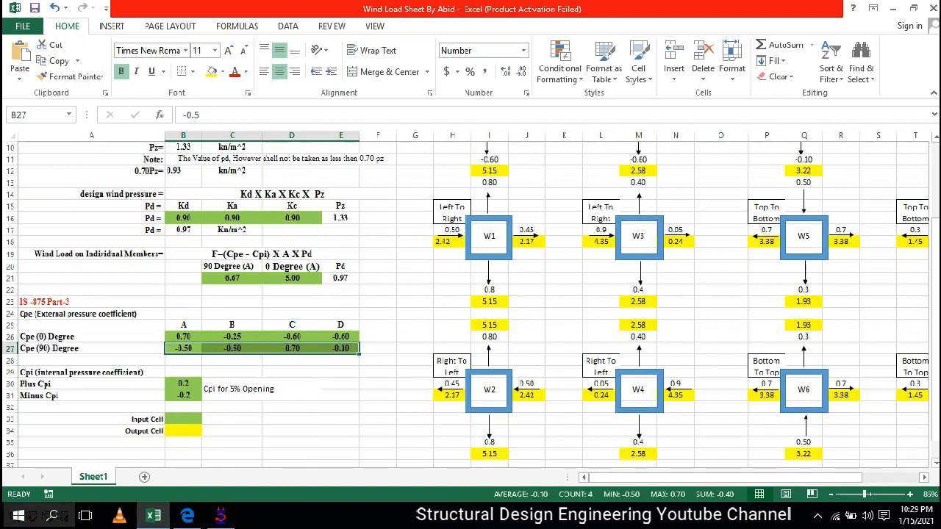
Check the member wind load formula in row 19 against the Plus Cpi value in B30.
left_click(184, 384)
left_click(262, 255)
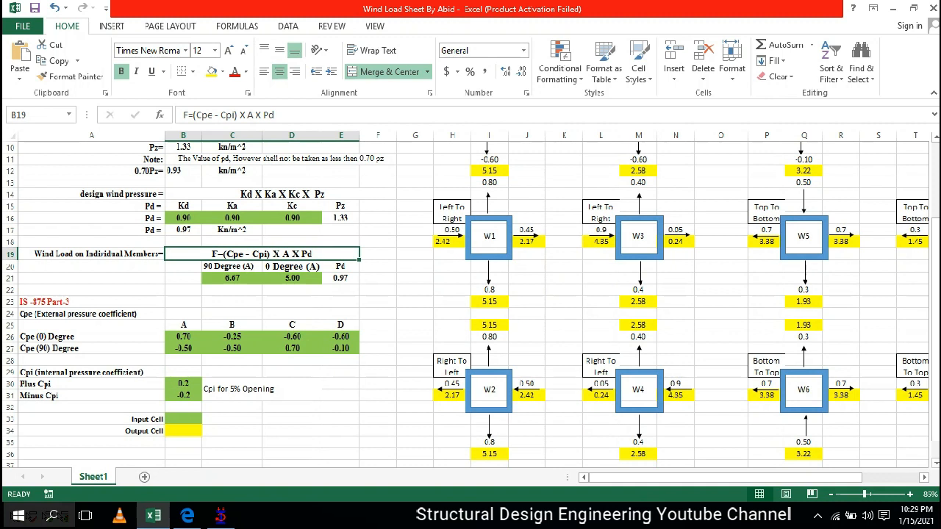
key("Down")
key("Down")
key("Down")
key("Down")
key("Down")
key("Down")
key("Down")
key("Down")
key("Down")
key("Down")
key("Down")
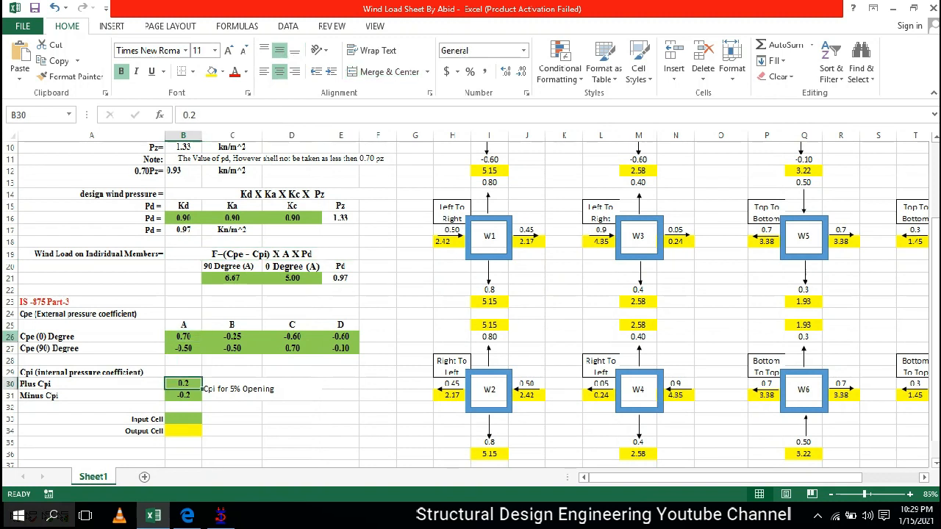
Compare the Cpe (0) and Cpe (90) Degree rows with the Plus Cpi and Minus Cpi rows, taking the combinations in turn.
left_click(9, 336)
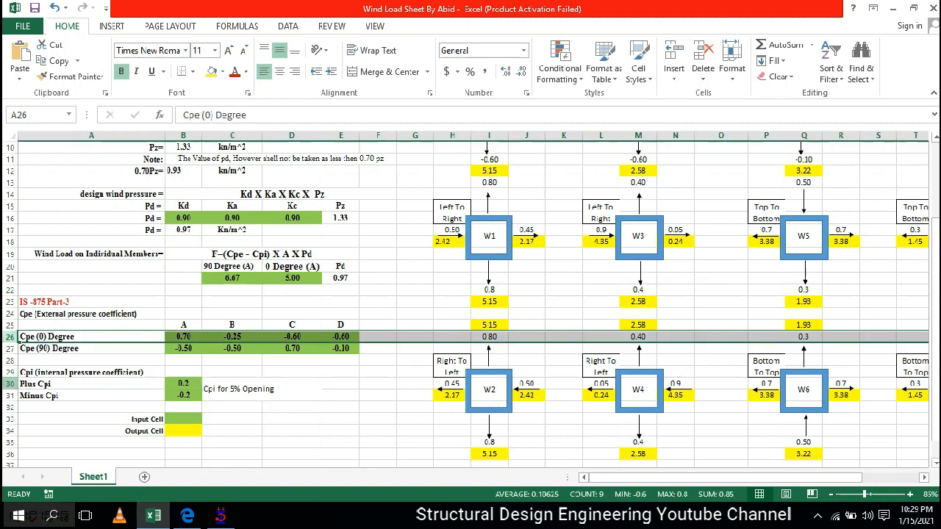
left_click(9, 382)
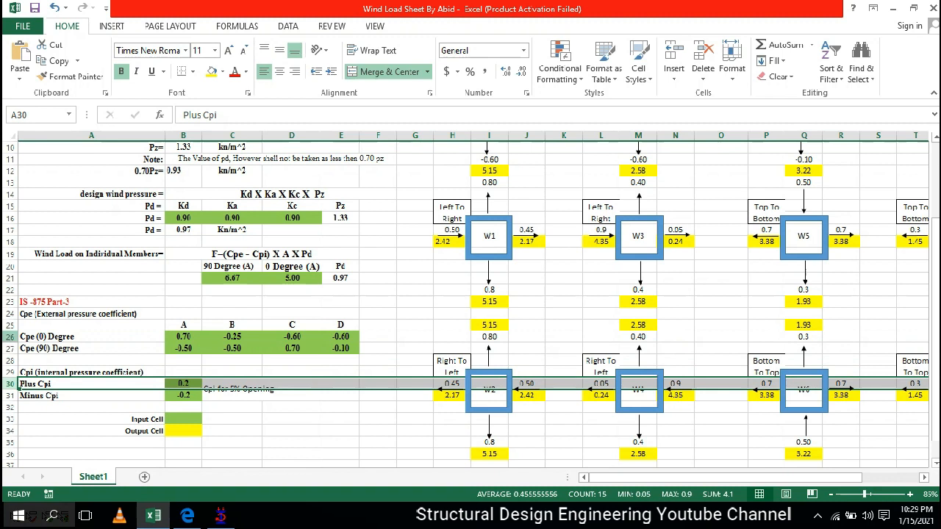
left_click_drag(10, 330, 10, 333)
left_click(9, 385)
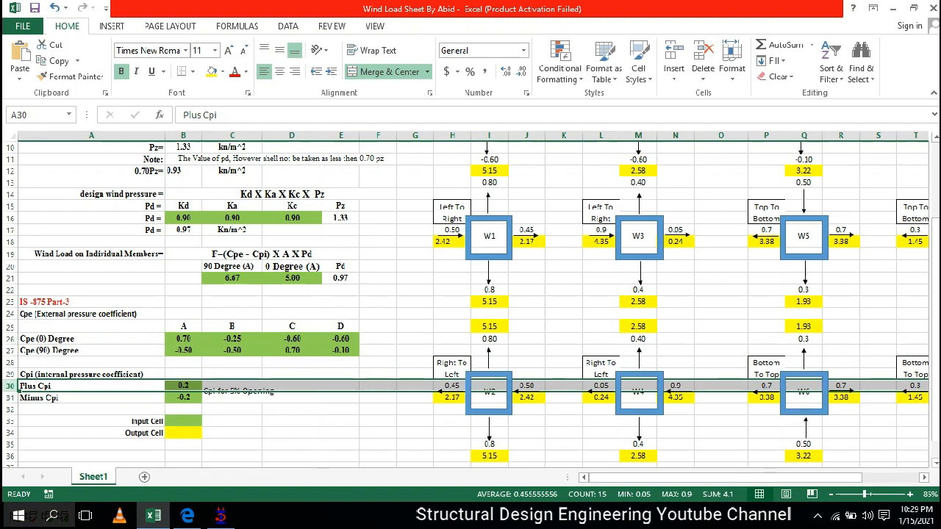
left_click(10, 338)
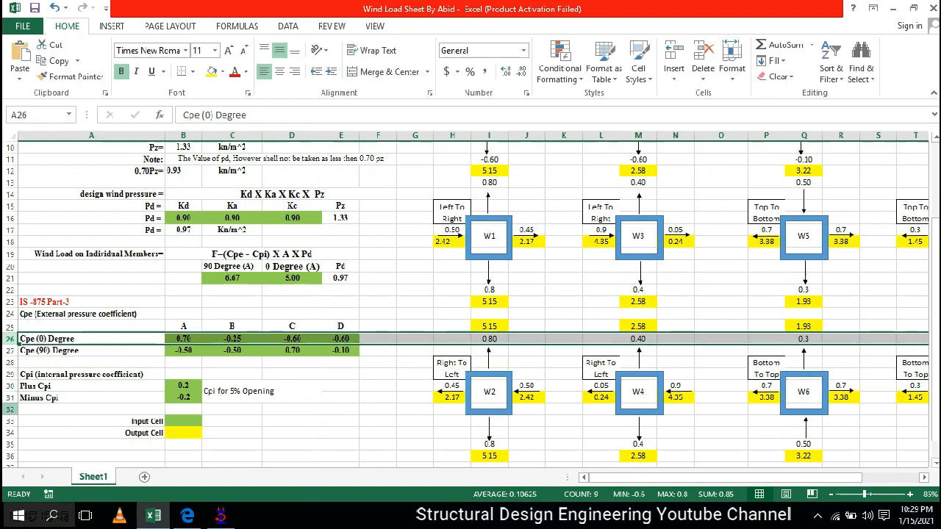
left_click(9, 350)
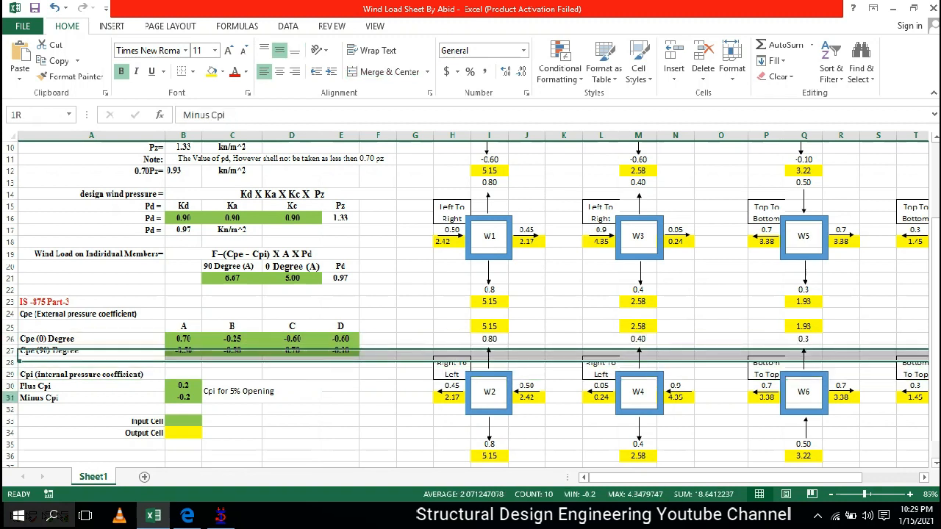
left_click(10, 398)
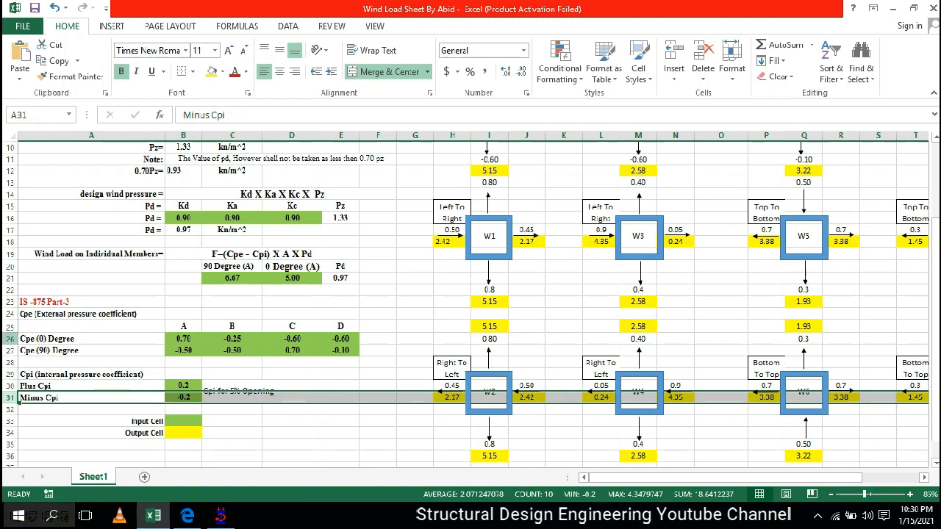
left_click(10, 339)
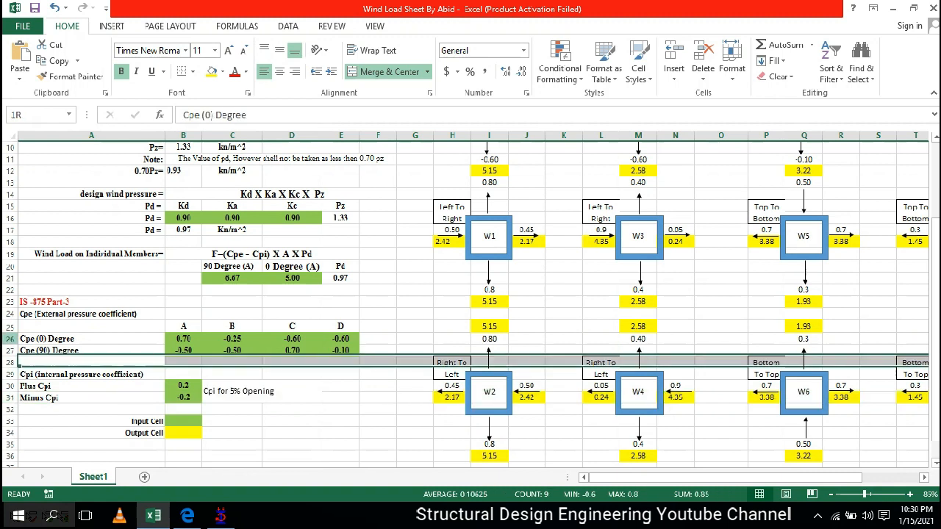
left_click(10, 385)
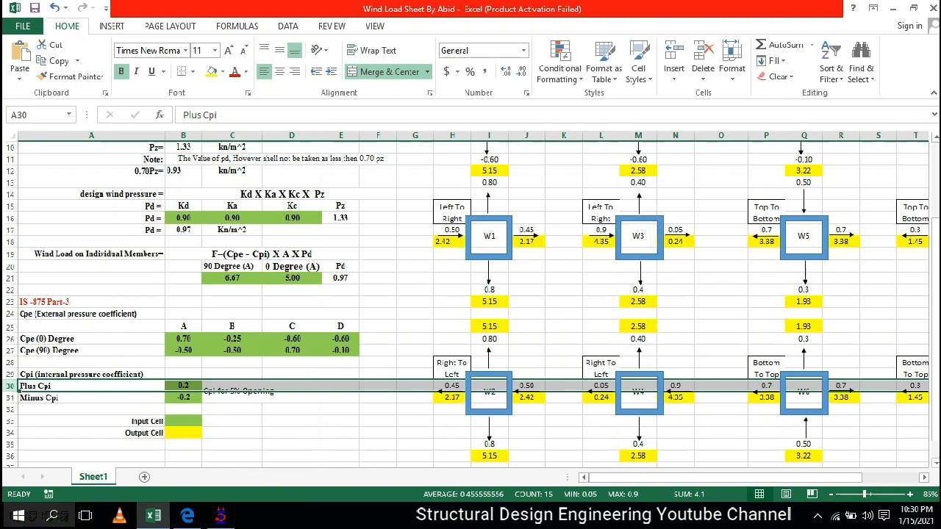
left_click(9, 339)
left_click(10, 398)
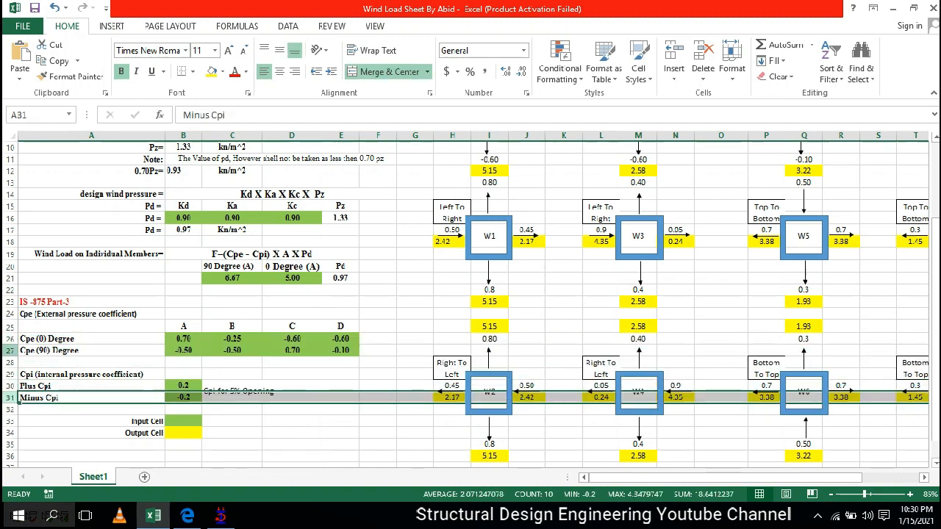
left_click(10, 350)
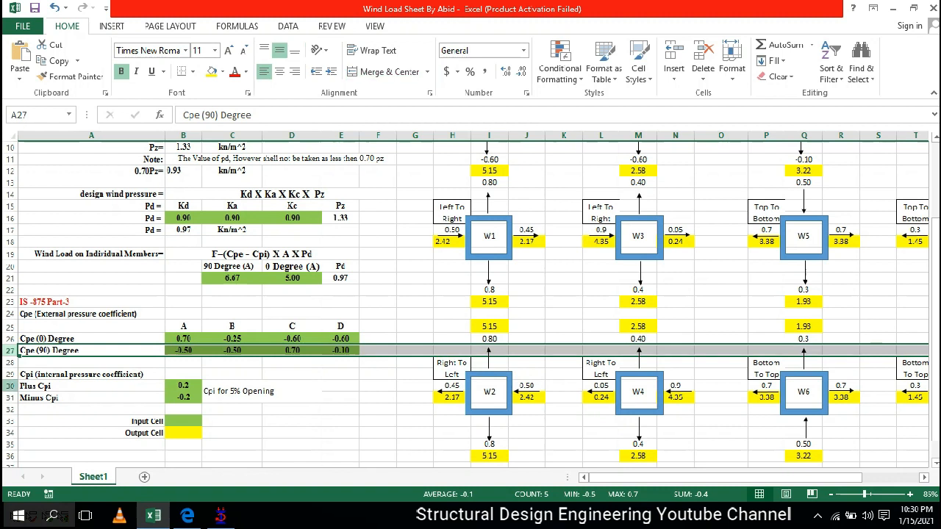
left_click(9, 386)
left_click(9, 350)
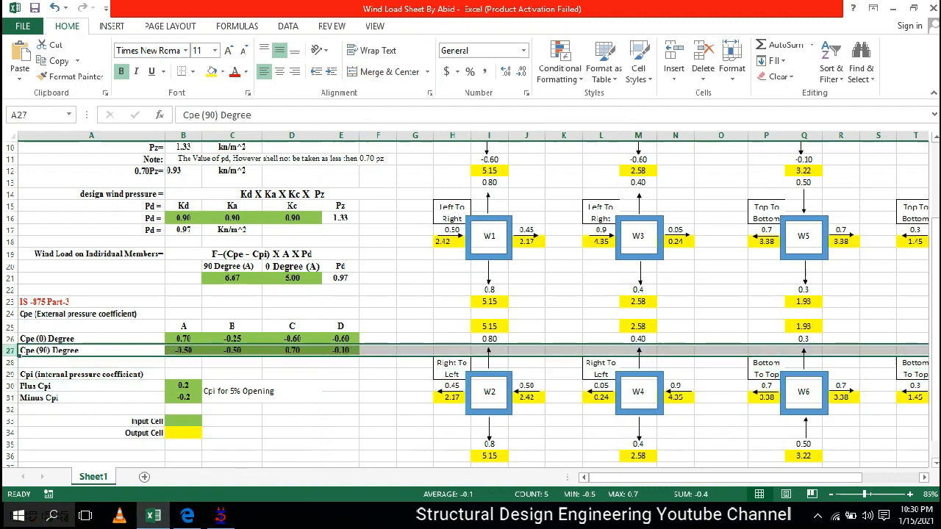
left_click(9, 397)
Look over the 0 Degree (+CPI) and 0 Degree (-CPI) case labels above the pressure coefficient diagrams.
scroll(9, 398, "up", 3)
left_click_drag(711, 477, 745, 477)
left_click_drag(171, 186, 320, 258)
left_click(208, 181)
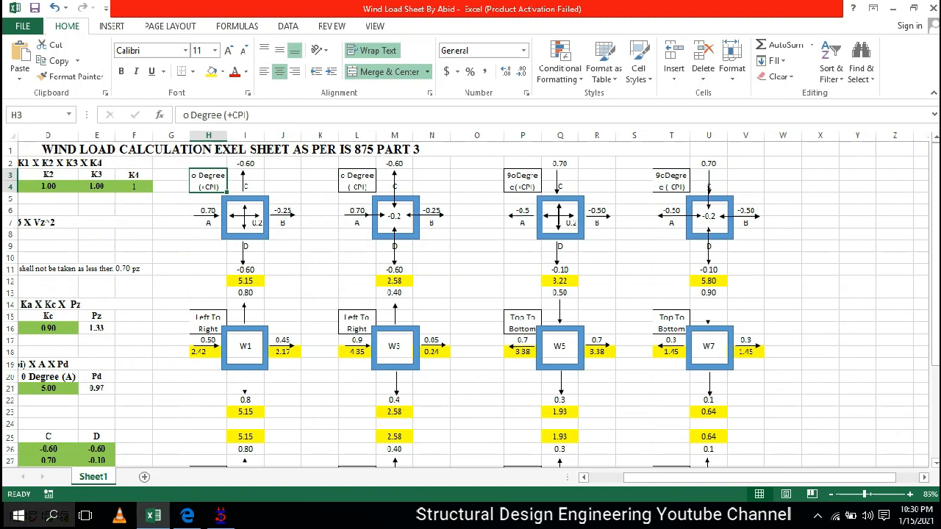
left_click(357, 180)
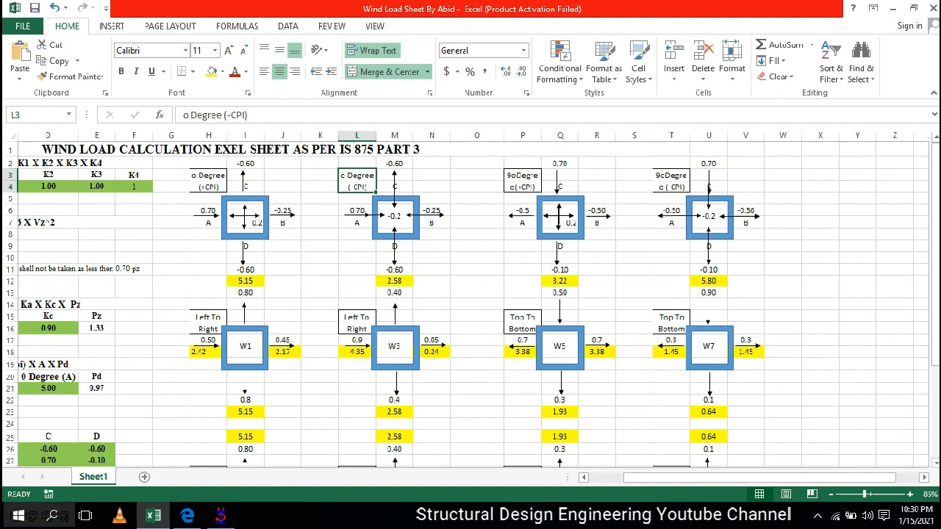
left_click(208, 181)
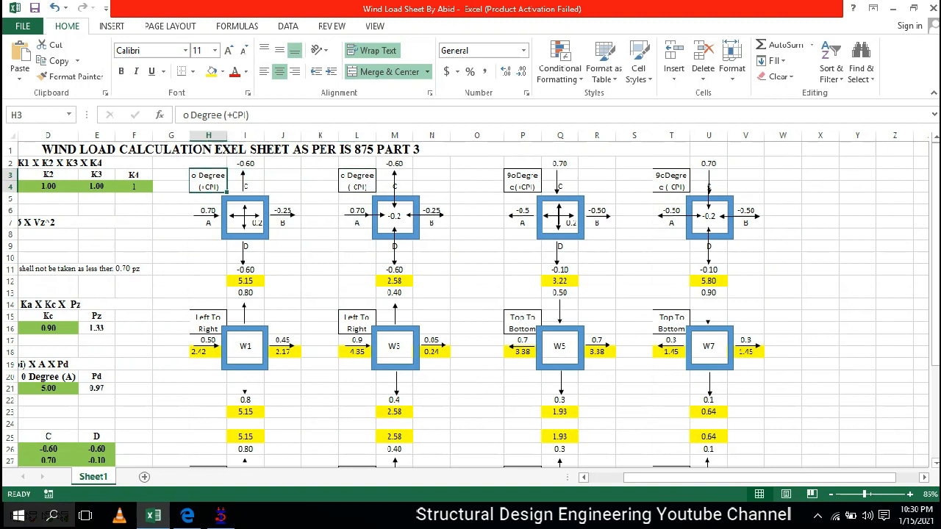
Examine faces A, B, C and D of the 0 Degree (+CPI) diagram and the coefficient at face D.
left_click(208, 223)
left_click(283, 215)
left_click(246, 186)
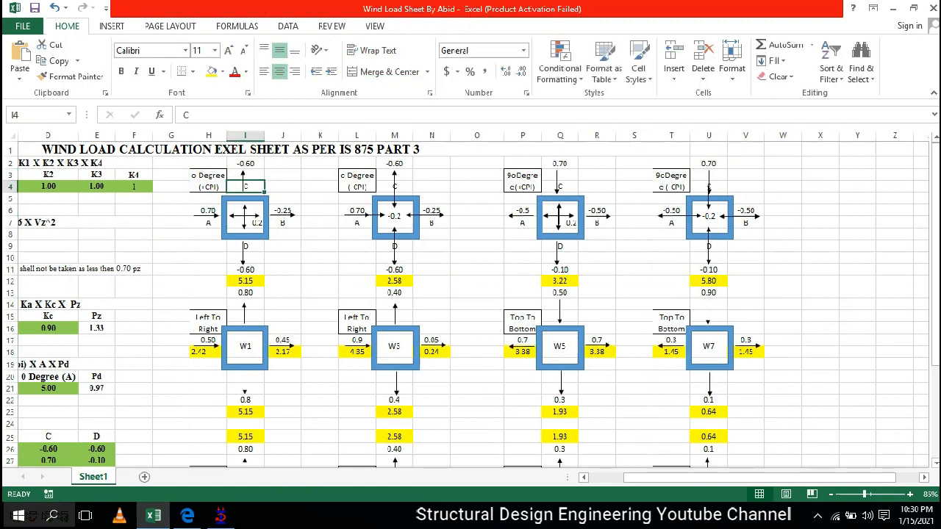
left_click(246, 247)
left_click(283, 246)
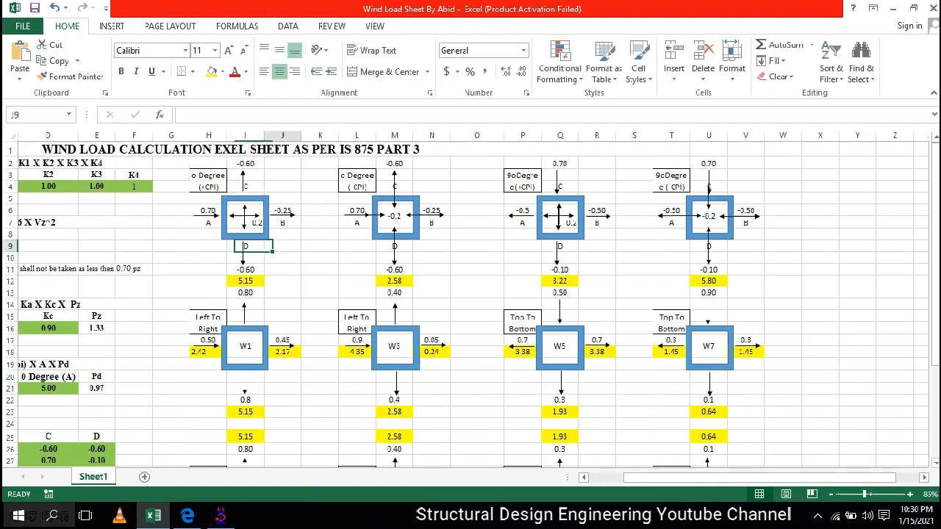
left_click(207, 235)
left_click(283, 222)
left_click(245, 194)
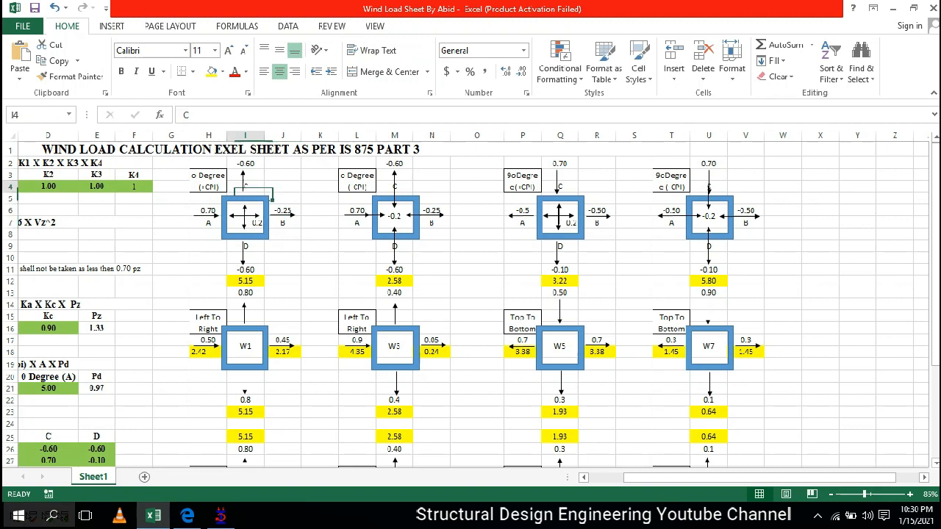
left_click(245, 186)
left_click(246, 270)
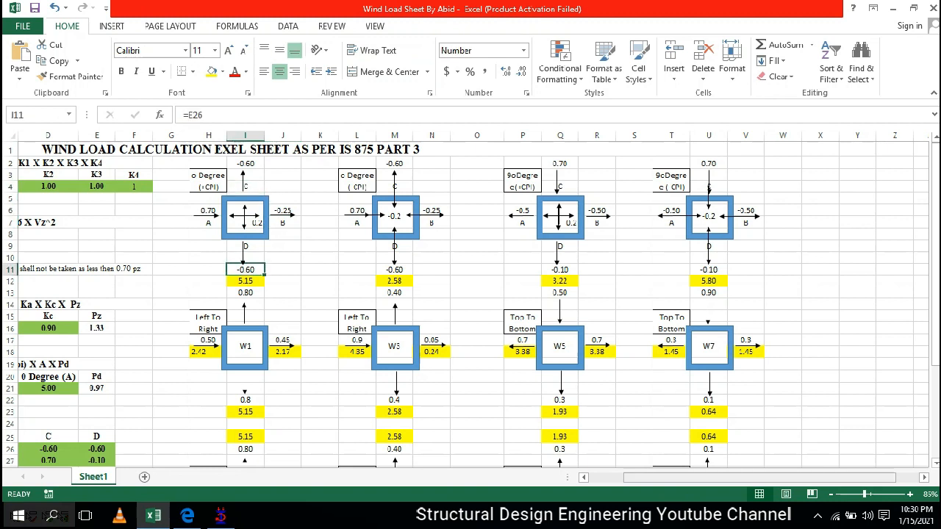
Trace the face coefficients of the 0 Degree (+CPI) diagram back to the Cpe (0) Degree row of the table.
left_click_drag(799, 478, 737, 478)
left_click(183, 449)
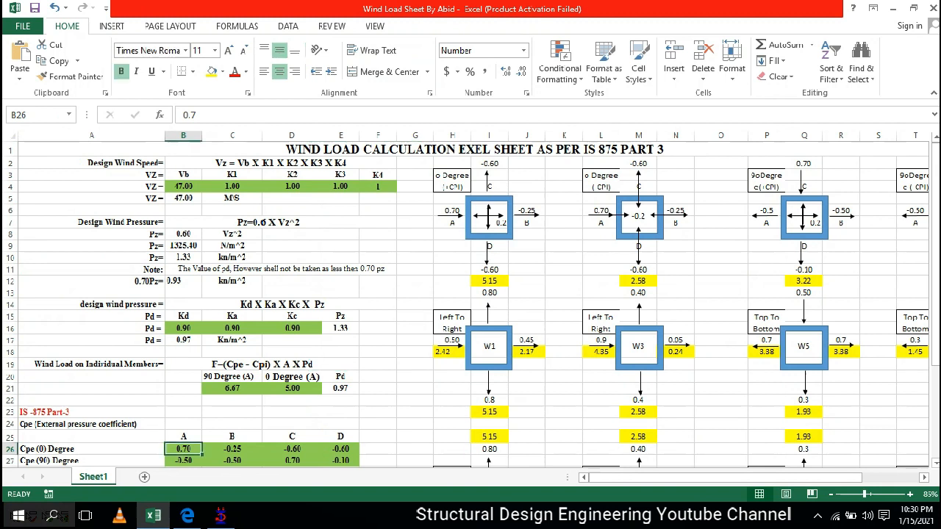
left_click(451, 211)
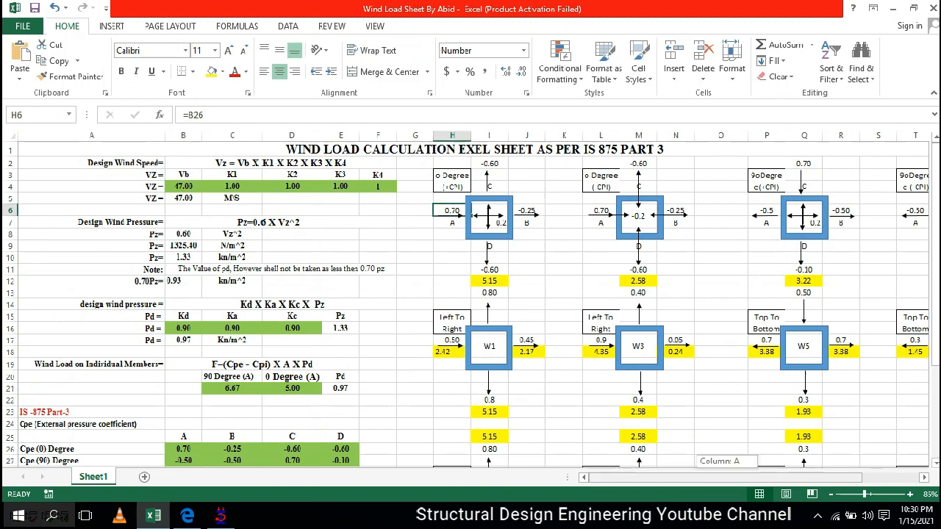
scroll(467, 309, "right", 3)
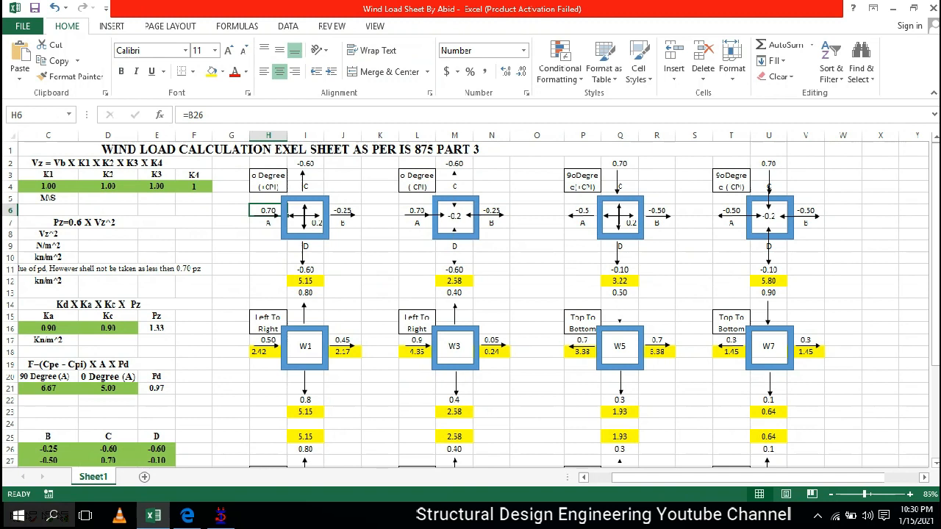
left_click(342, 211)
left_click(305, 164)
left_click(305, 270)
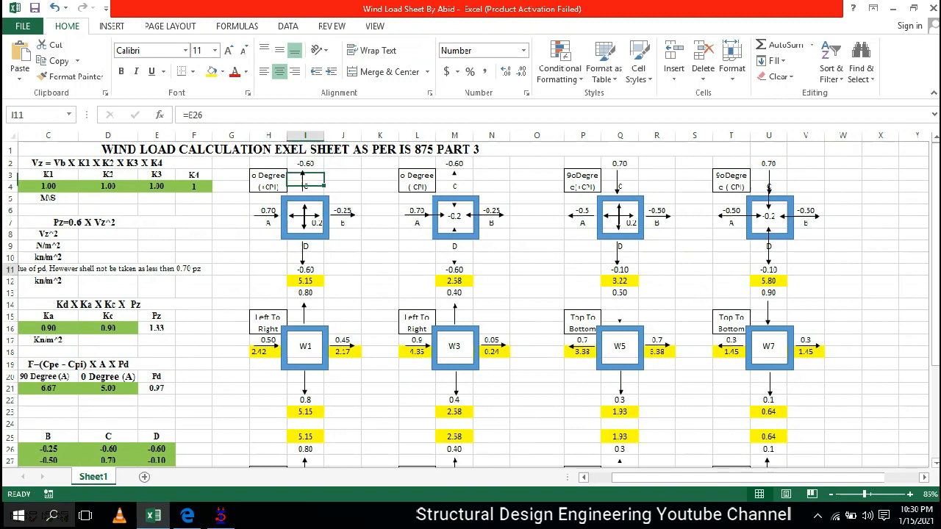
Check the internal pressure coefficient cells inside the 0 and 90 degree frames and their +CPI and -CPI case labels.
left_click(268, 164)
mouse_move(268, 176)
left_mouse_down()
mouse_move(816, 285)
mouse_move(731, 276)
left_mouse_up()
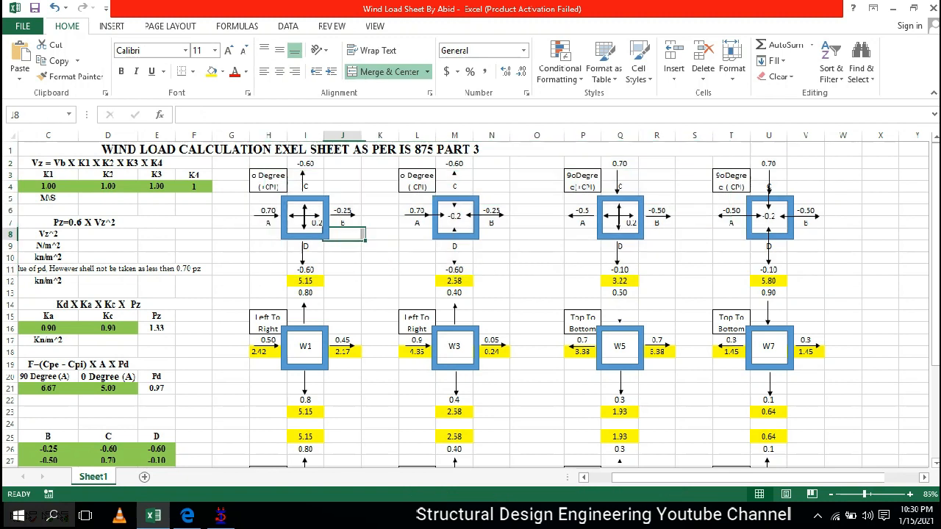
left_click(305, 216)
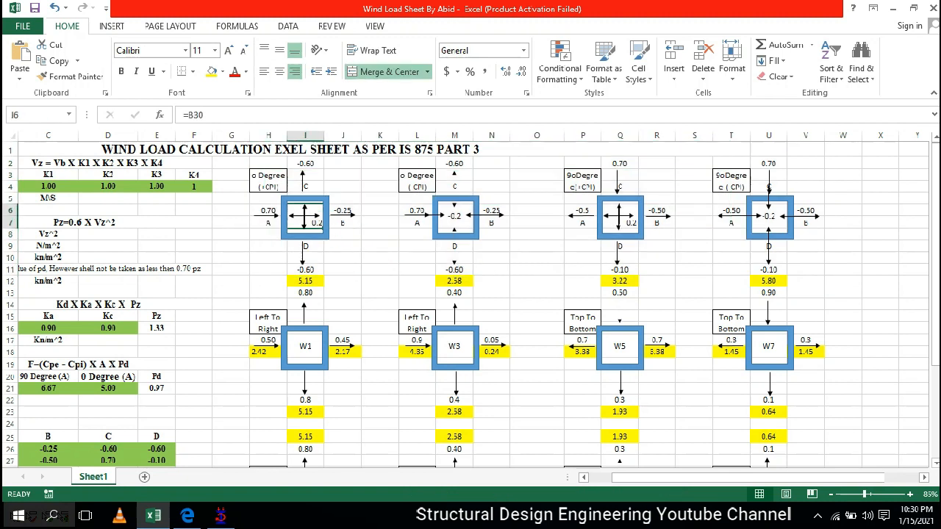
left_click(454, 217)
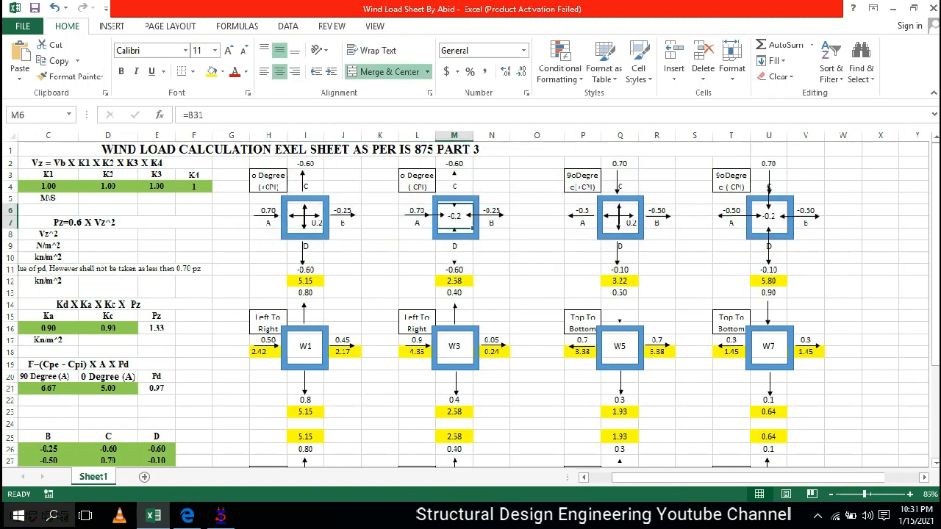
left_click(268, 181)
left_click(583, 181)
left_click(732, 165)
left_click_drag(731, 165, 732, 180)
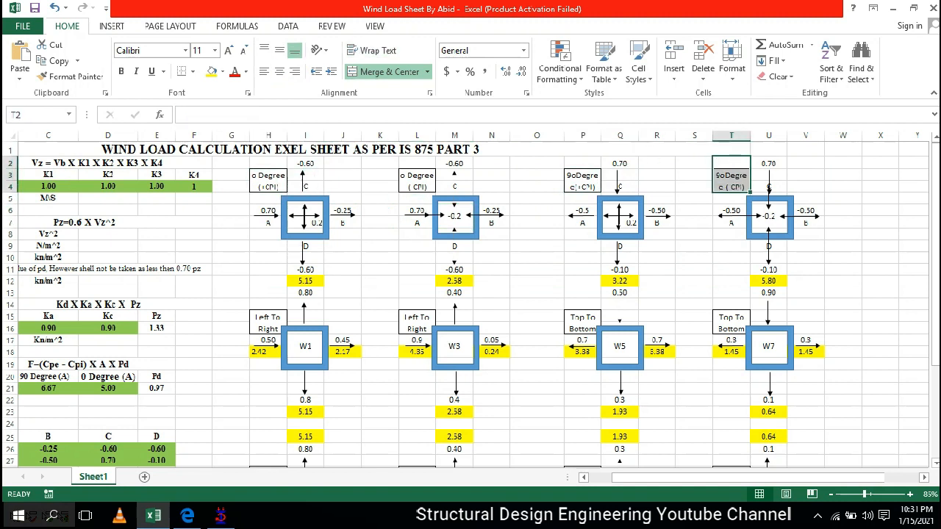
left_click(619, 234)
left_click(768, 217)
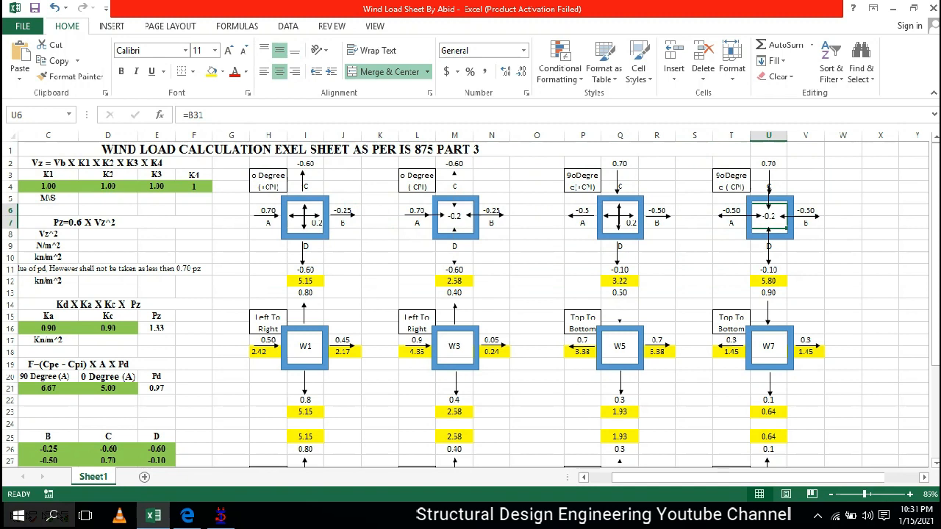
Compare the 0 Degree (+CPI) label with the 90 Degree case labels and check the internal coefficient in Q6.
left_click(268, 181)
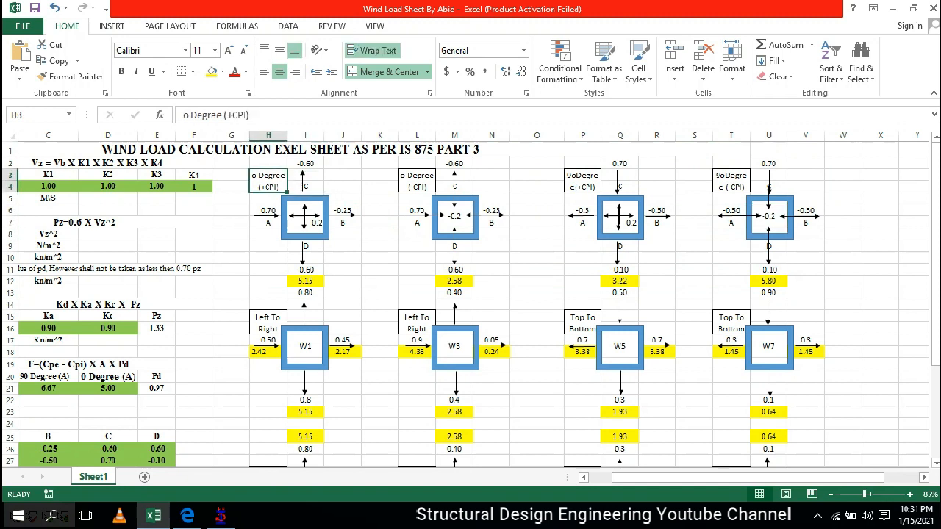
left_click(583, 180)
left_click(731, 181)
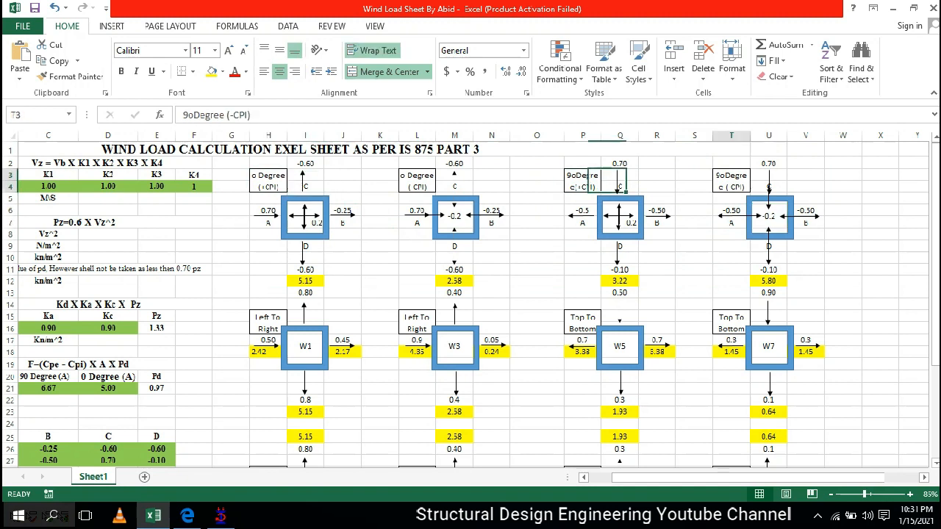
left_click(620, 217)
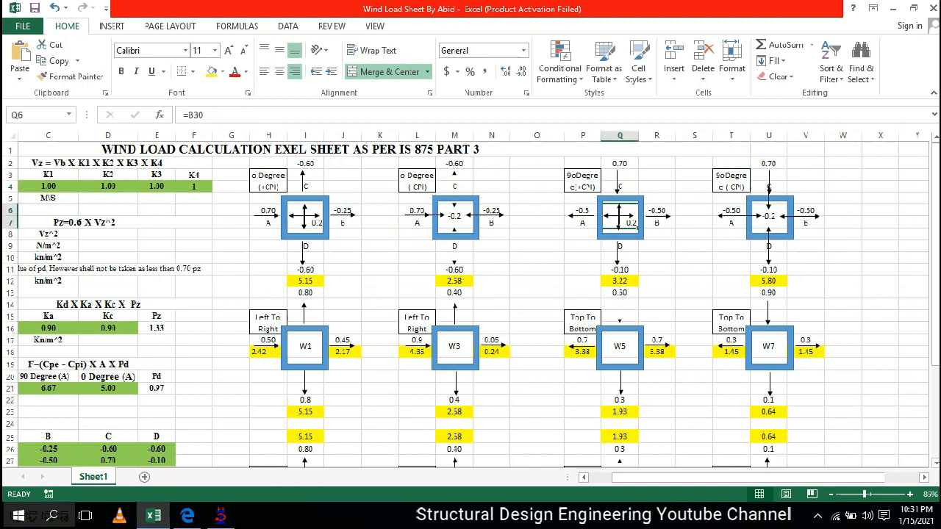
Inspect the 90 Degree (-CPI) internal coefficient and highlight the row of coefficient diagrams and the W1 to W8 result diagrams beneath it.
left_click(768, 217)
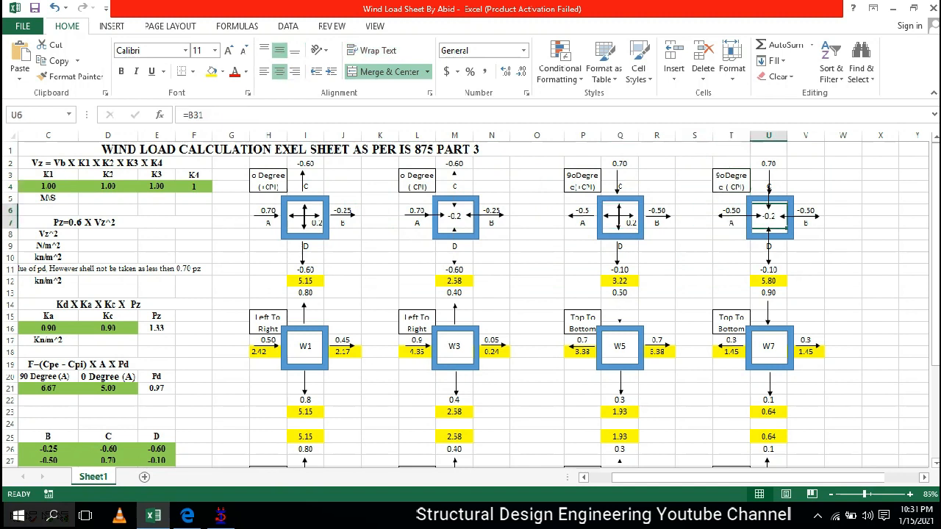
left_click_drag(220, 160, 857, 261)
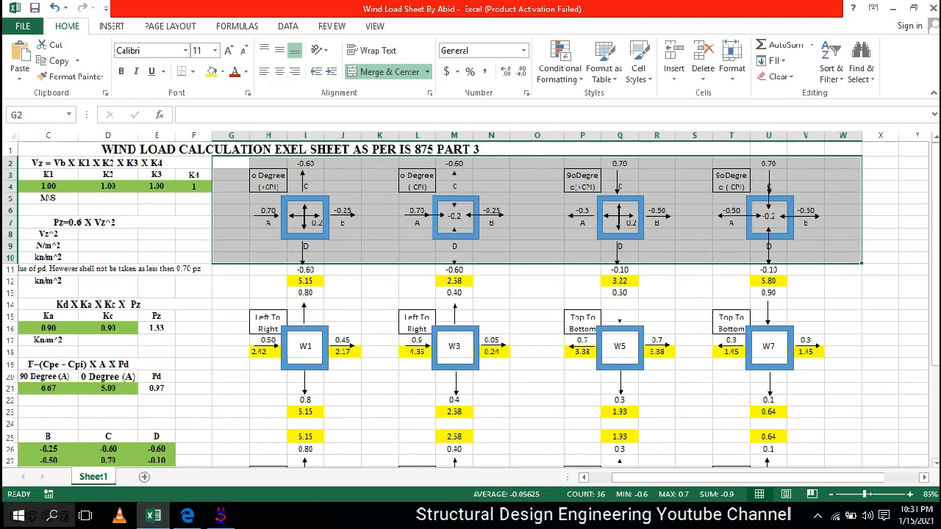
scroll(470, 294, "down", 2)
left_click_drag(220, 218, 782, 454)
scroll(783, 456, "up", 2)
left_click_drag(220, 175, 812, 249)
scroll(812, 250, "down", 1)
left_click_drag(226, 253, 845, 463)
scroll(845, 441, "up", 1)
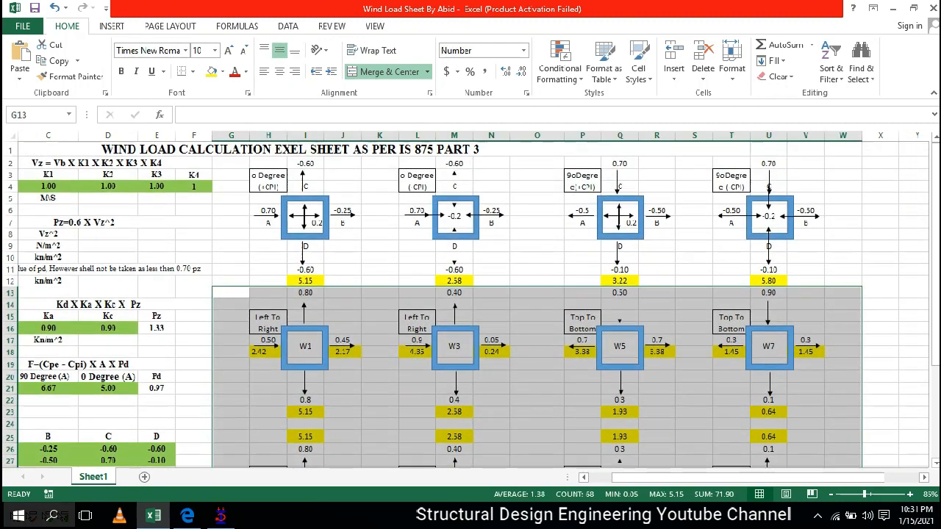
Compare the 0 Degree and 90 Degree +CPI case labels and inspect the 0 Degree internal coefficient in I6.
left_click(582, 247)
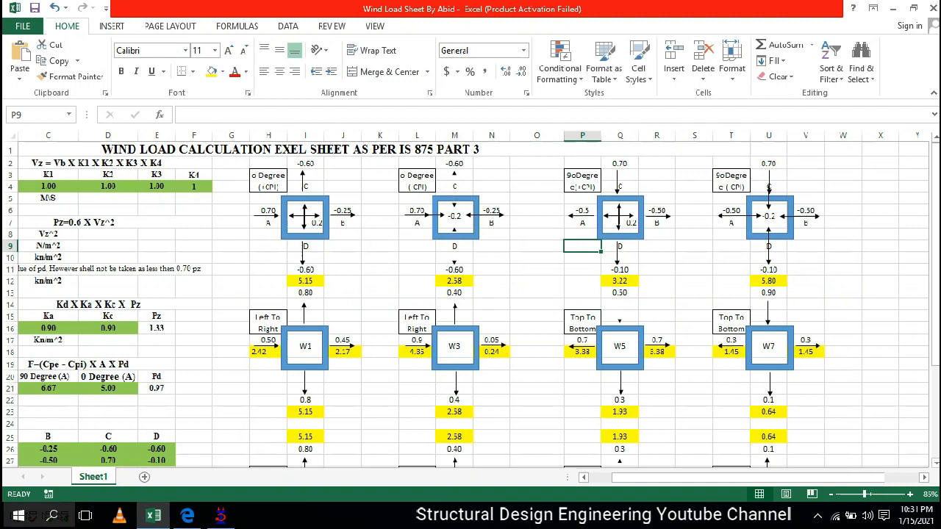
left_click(269, 180)
left_click(582, 181)
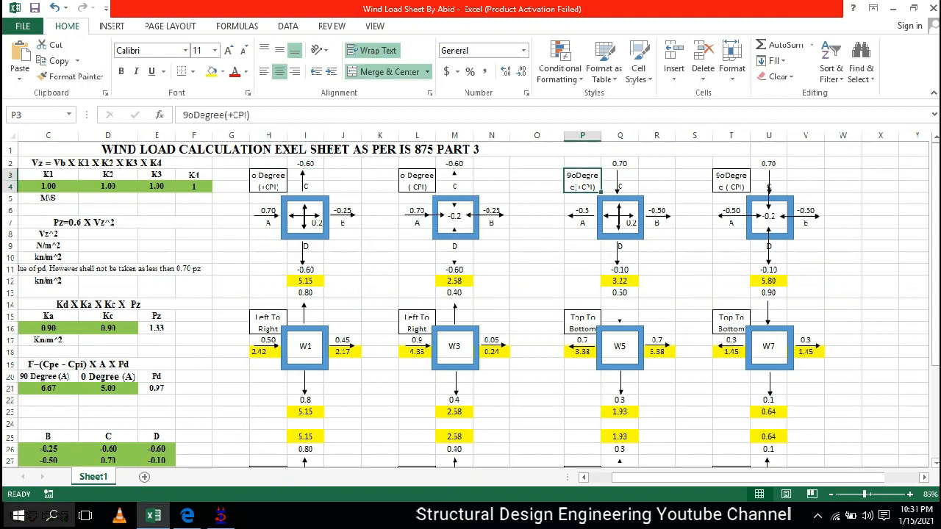
left_click(314, 223)
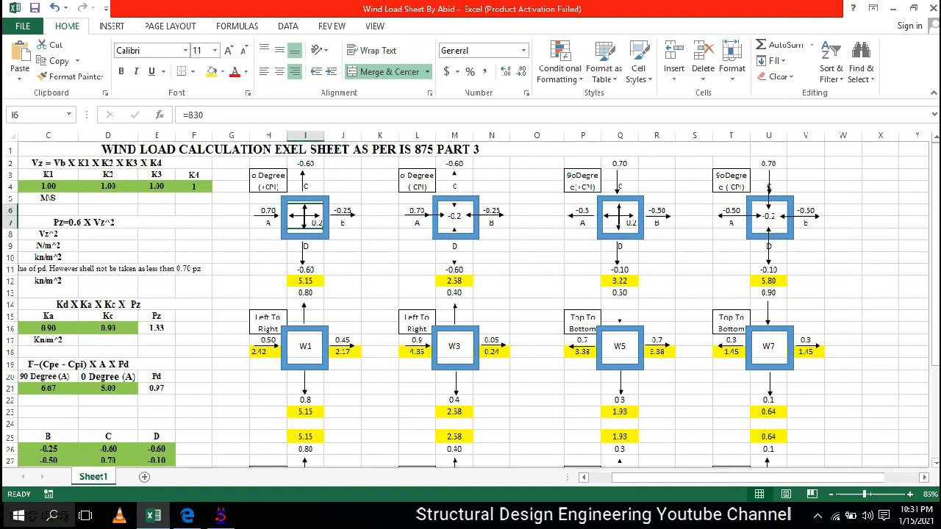
Highlight the Cpe (90) Degree row B27:E27 and compare it with the coefficient diagrams.
scroll(471, 304, "down", 1)
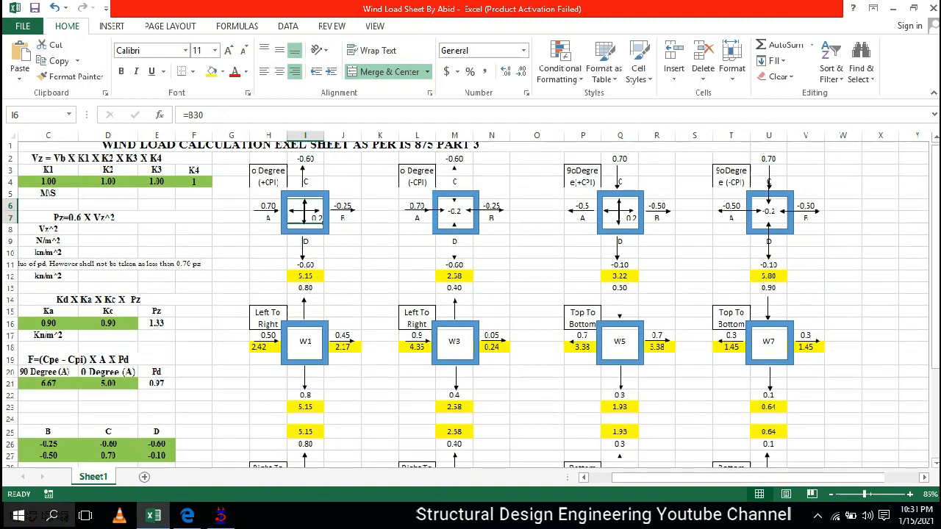
left_click_drag(638, 478, 616, 478)
left_click(184, 410)
left_click_drag(184, 410, 341, 422)
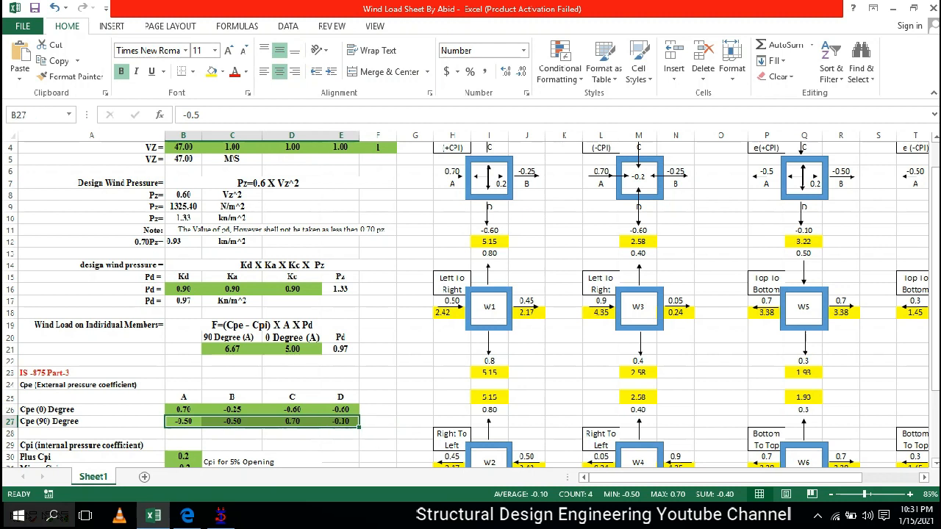
scroll(470, 302, "up", 1)
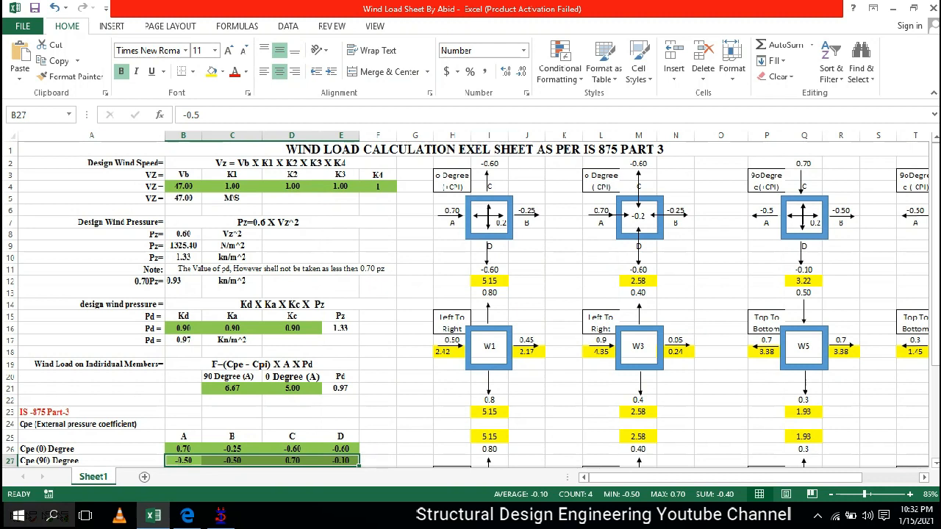
scroll(470, 305, "down", 3)
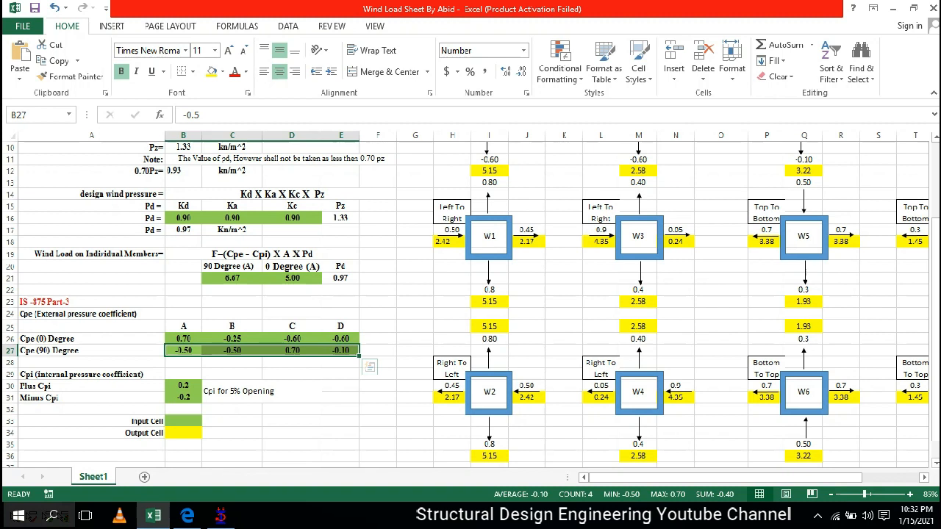
Check the Left To Right direction labels of W1 and W3 and the case names W1, W2 and W3.
left_click(469, 220)
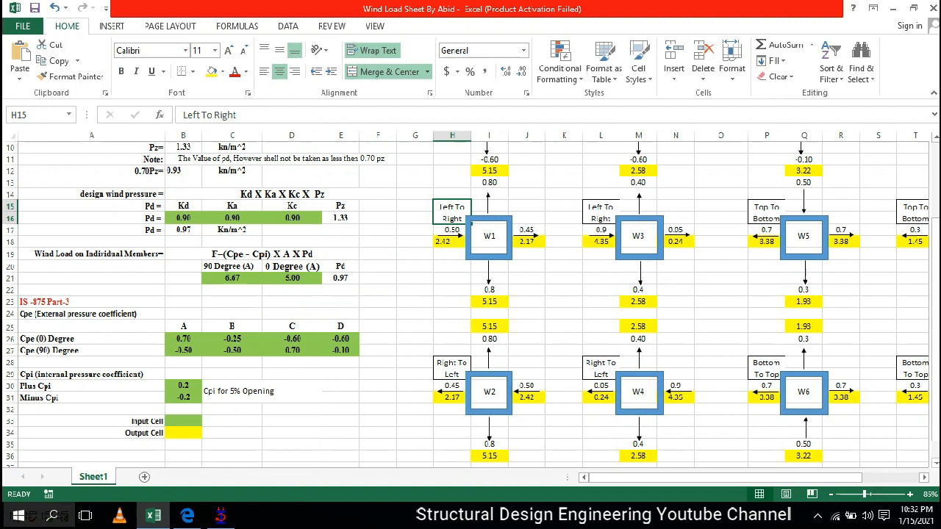
left_click(489, 236)
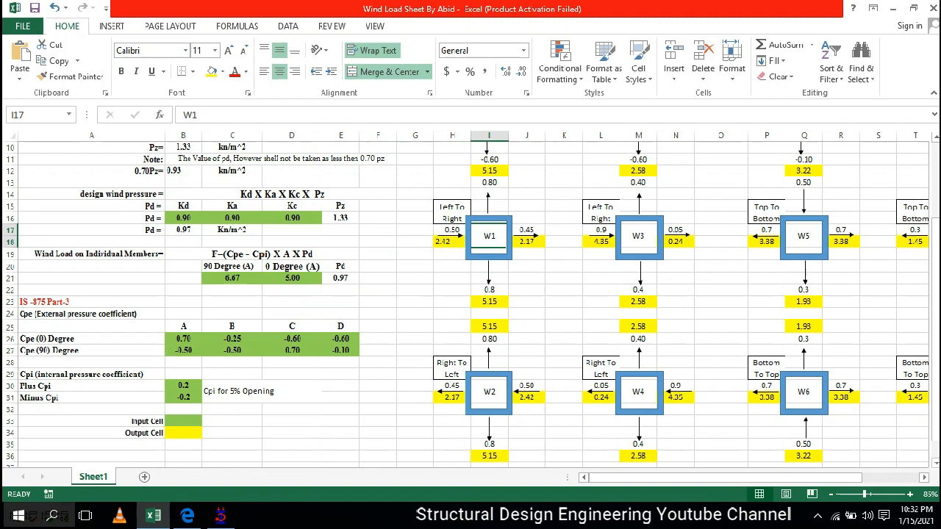
left_click(490, 392)
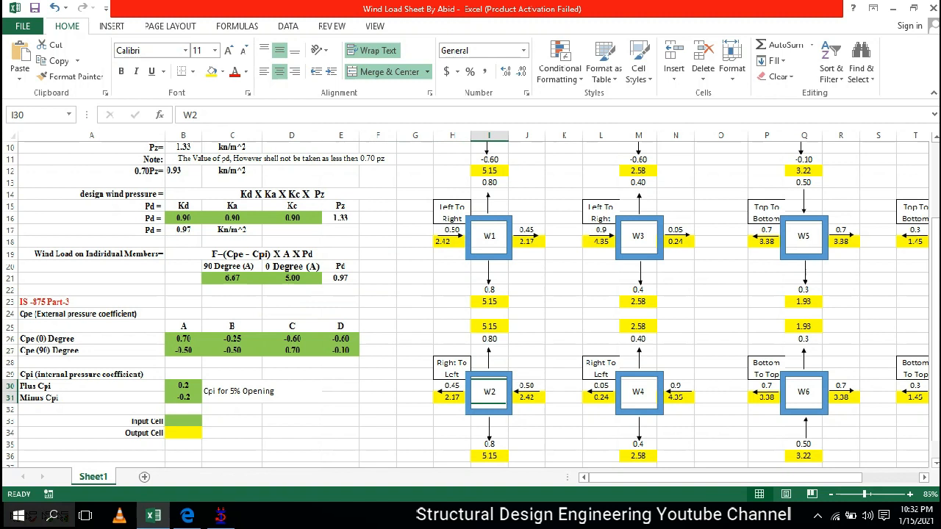
left_click(637, 236)
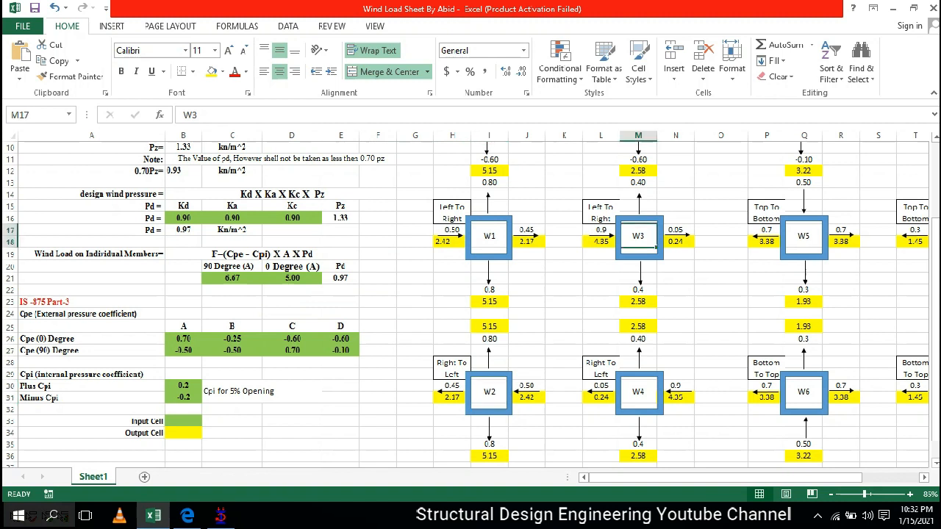
left_click(600, 213)
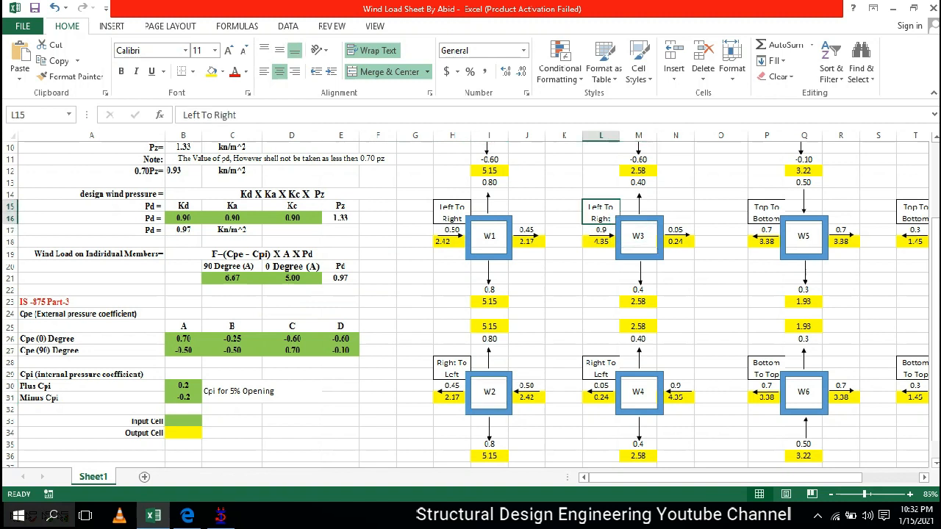
Compare the 0 Degree internal coefficients in M6 and I6 and relate the +CPI case to diagrams W1 and W2.
scroll(470, 304, "up", 3)
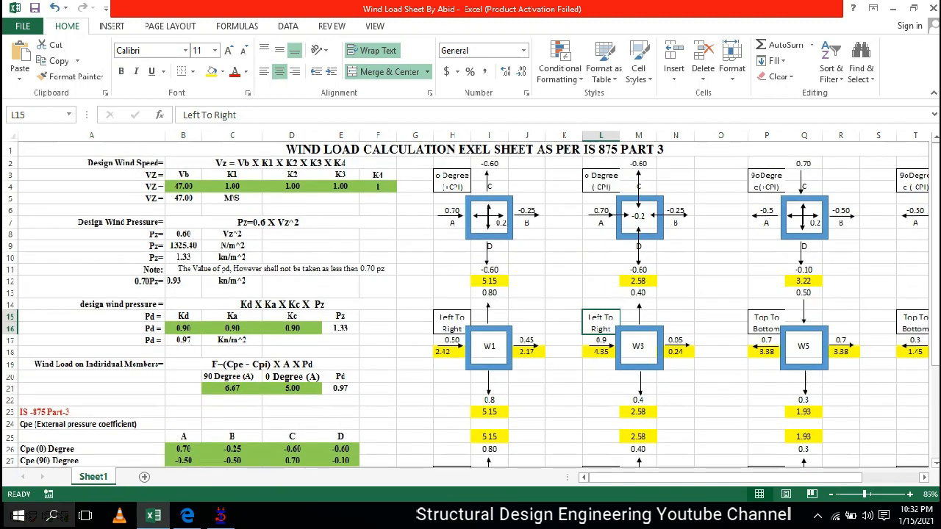
left_click(638, 216)
left_click(489, 216)
scroll(470, 304, "down", 2)
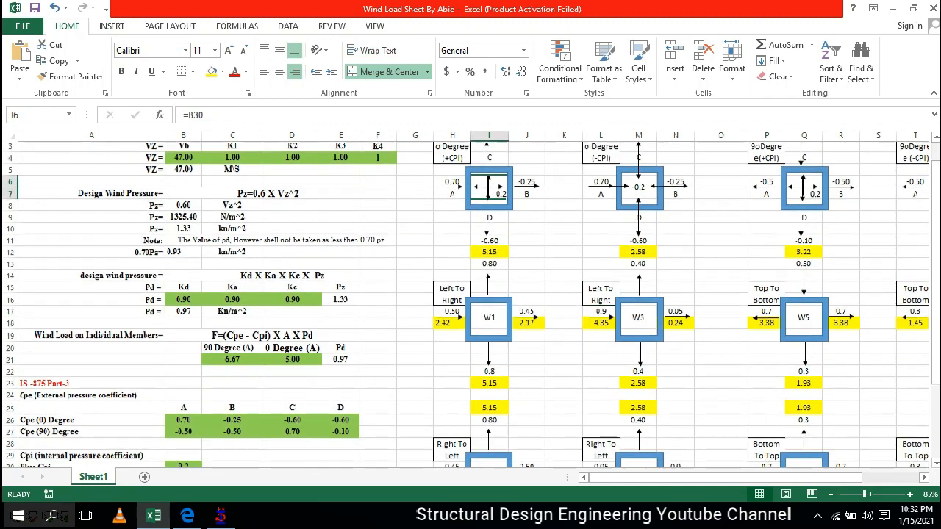
left_click(488, 272)
left_click(489, 427)
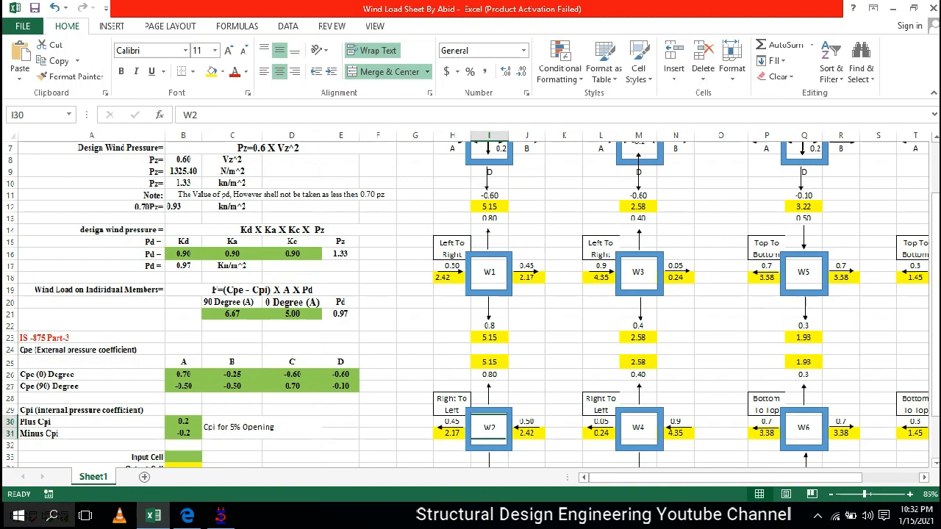
left_click_drag(423, 278, 452, 278)
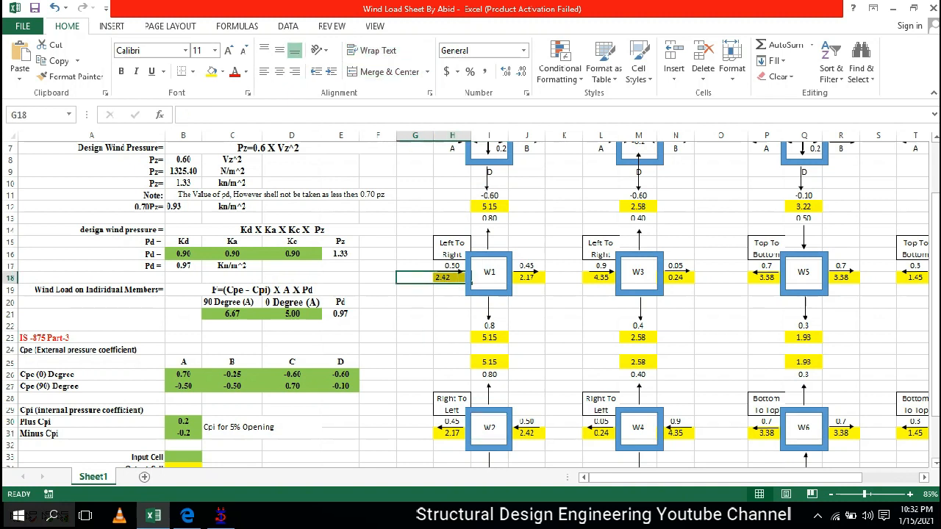
Relate the 0 Degree (-CPI) internal coefficient in M6 to the W3 and W4 result diagrams.
scroll(471, 283, "up", 2)
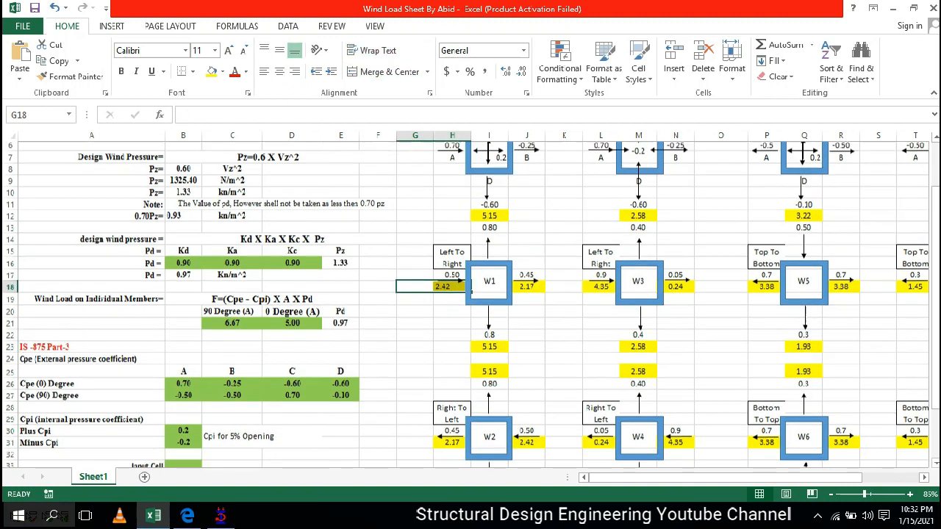
left_click(638, 217)
scroll(471, 305, "down", 2)
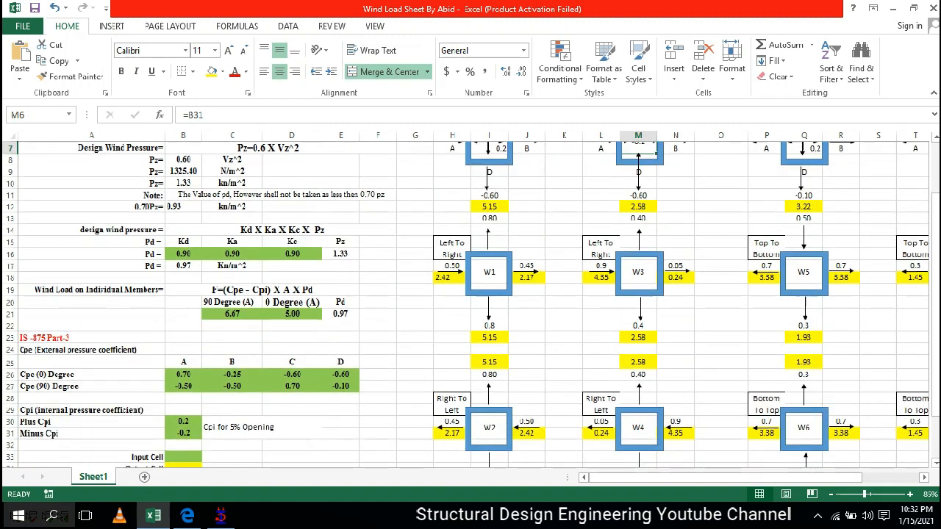
scroll(471, 305, "up", 2)
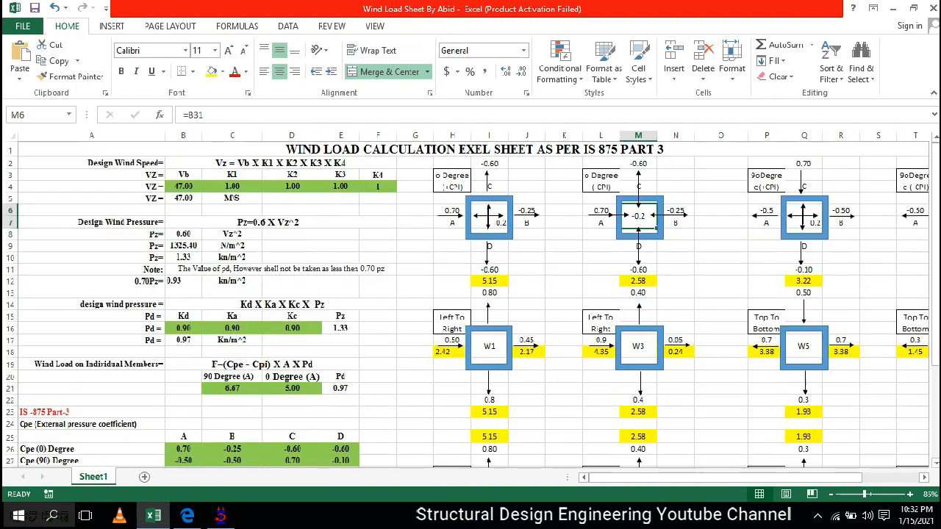
left_click_drag(660, 478, 673, 478)
scroll(472, 305, "down", 1)
scroll(471, 305, "up", 1)
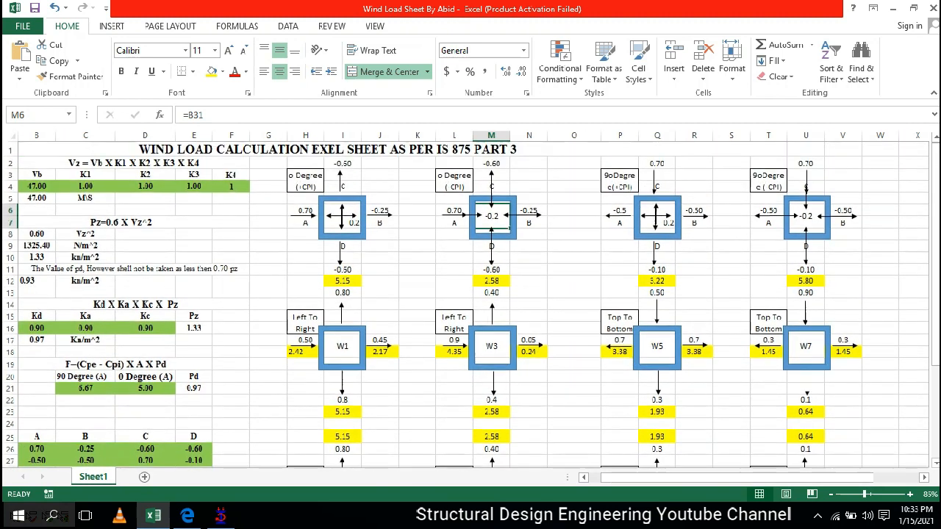
Review the four 0 Degree and 90 Degree case labels and the +CPI internal coefficient in I6.
left_click(620, 180)
left_click(768, 180)
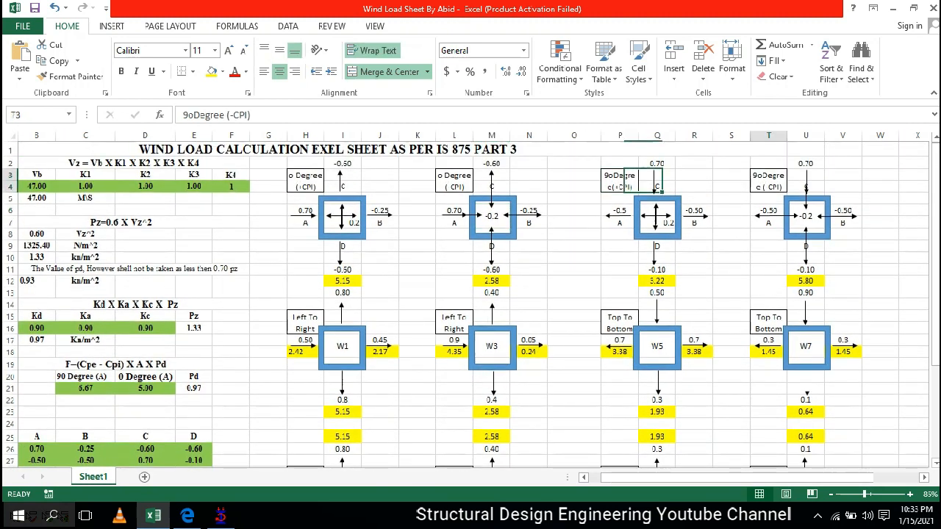
left_click(305, 181)
left_click(454, 181)
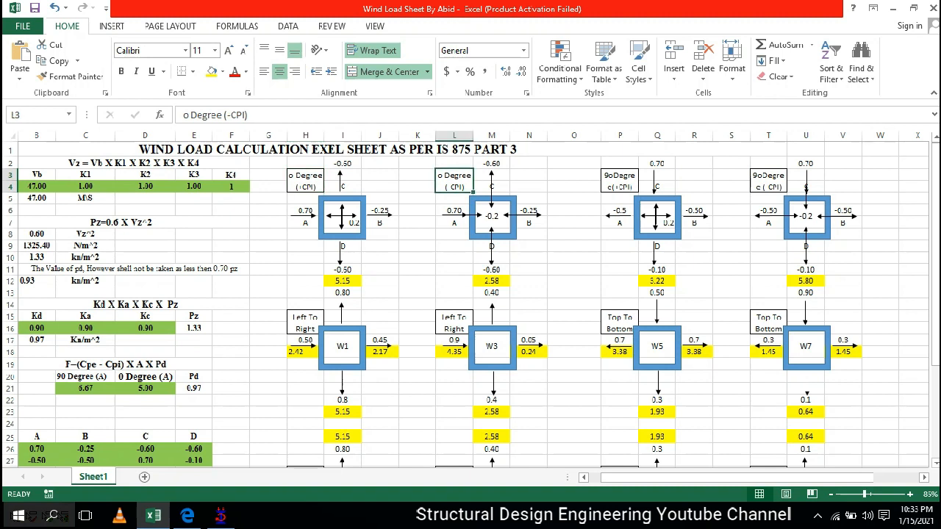
left_click(351, 220)
scroll(471, 305, "down", 1)
scroll(471, 305, "up", 1)
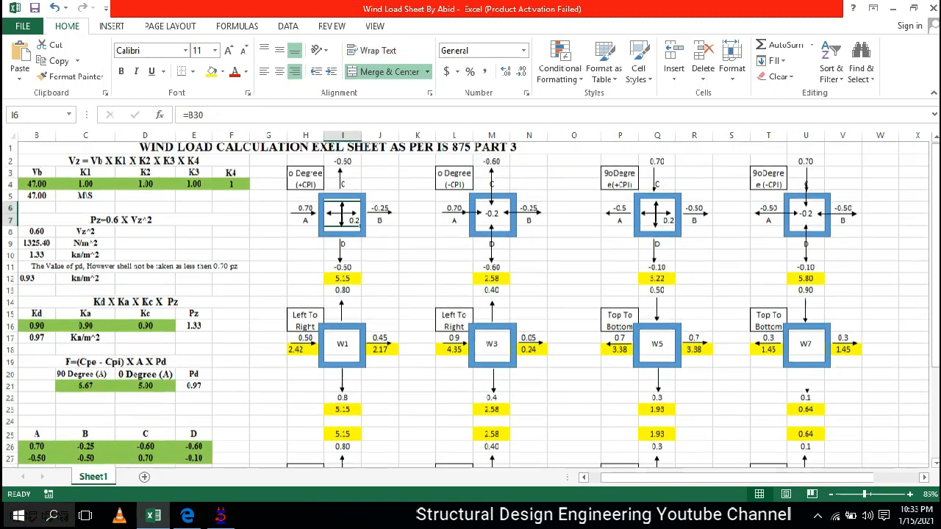
Match the 0 Degree (-CPI) and both 90 Degree case labels with the internal coefficients in M6, Q6 and U6.
left_click(492, 216)
left_click(454, 181)
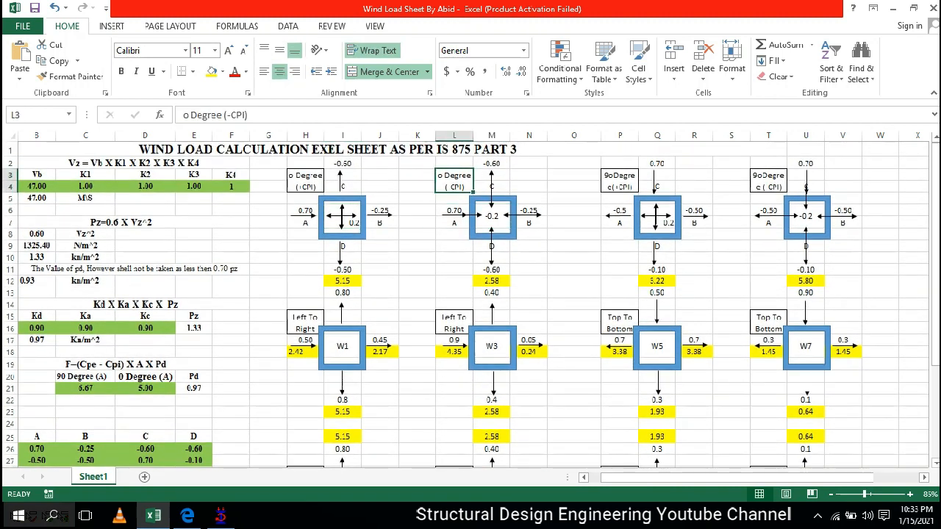
left_click(620, 181)
left_click(767, 181)
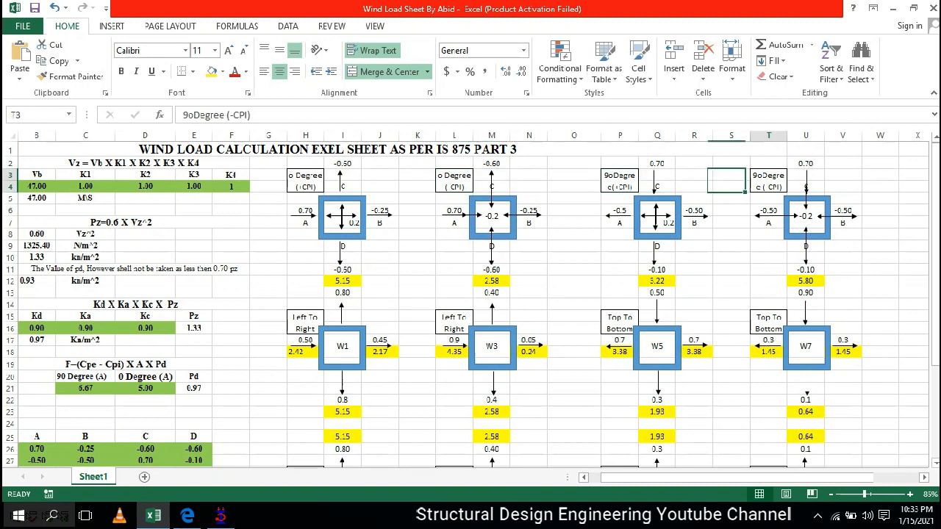
left_click(659, 220)
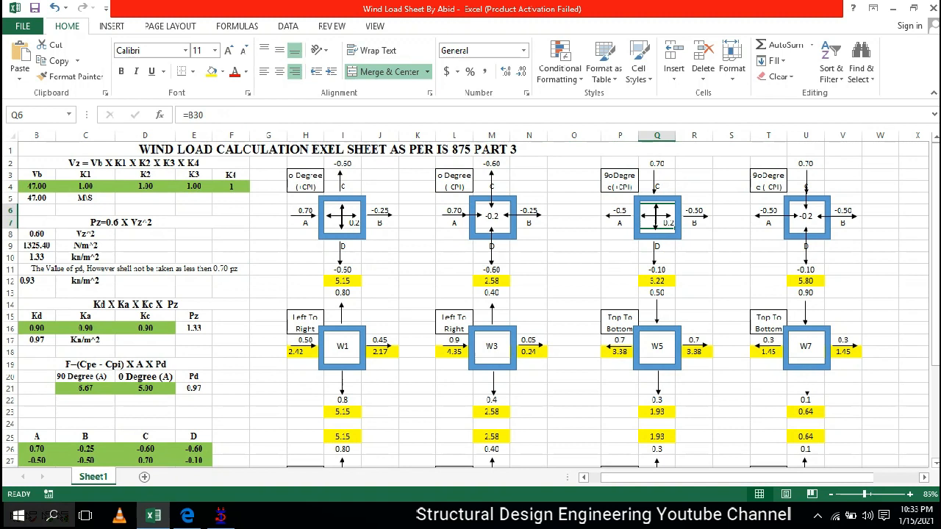
left_click(806, 217)
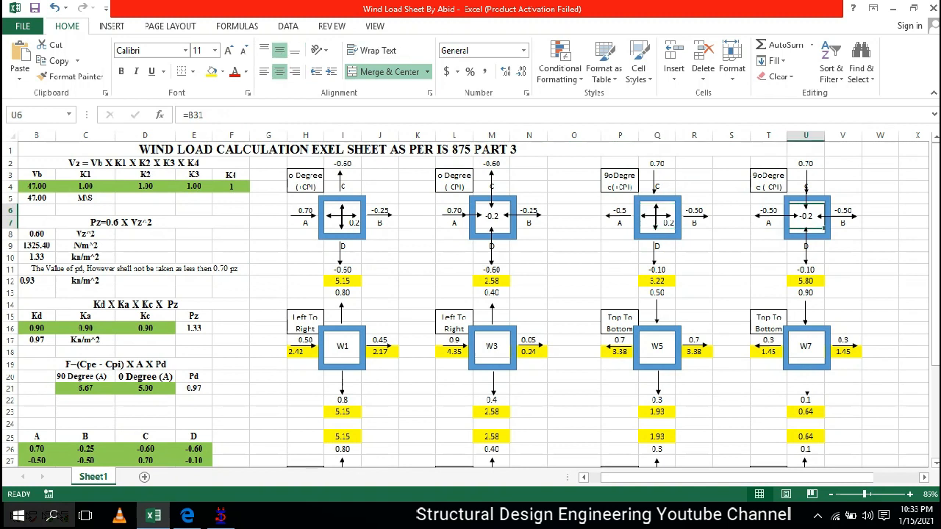
Examine the W5 coefficient in Q13 and the load formulas for W5 in Q23 and W6 in Q36.
scroll(805, 217, "down", 3)
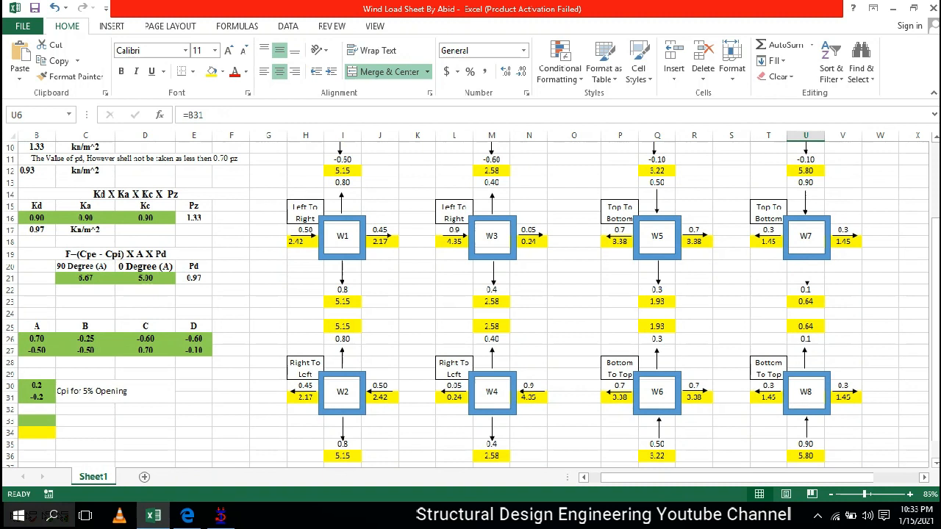
left_click(656, 183)
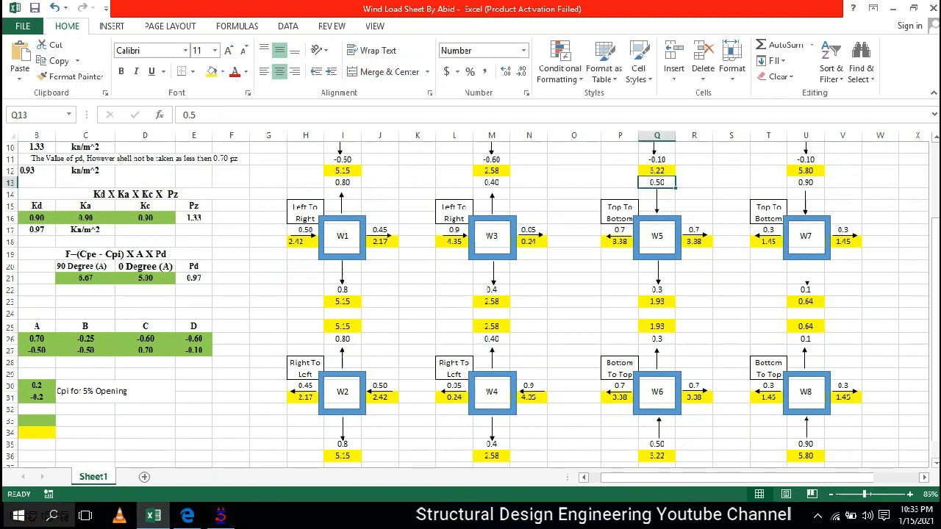
left_click(657, 302)
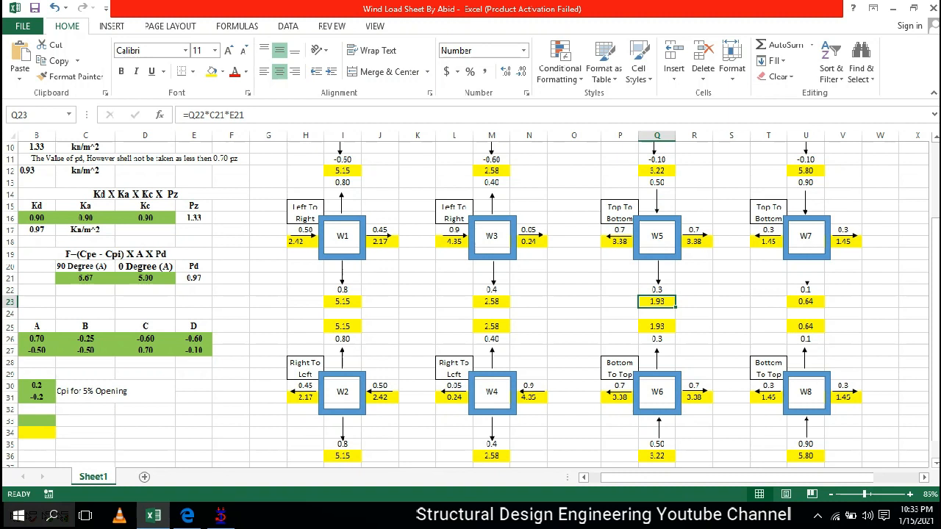
left_click(656, 456)
scroll(470, 303, "up", 1)
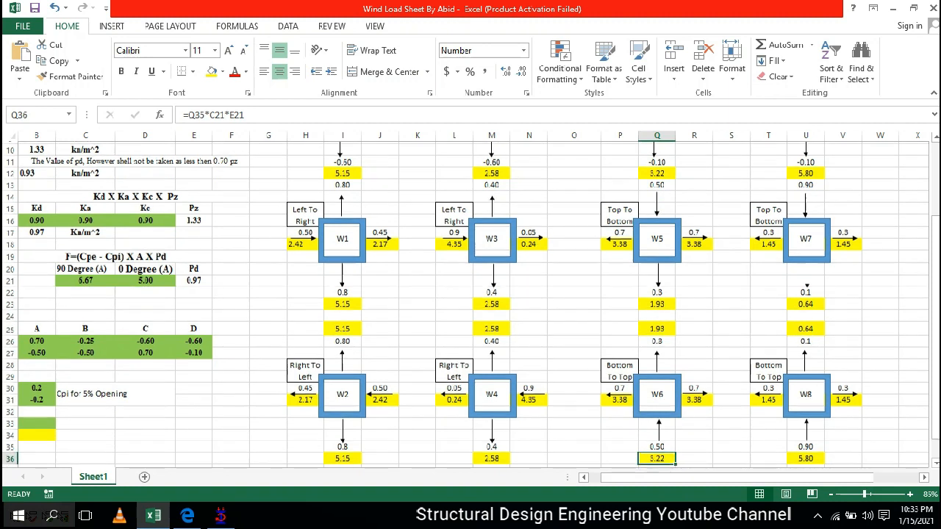
scroll(470, 303, "up", 3)
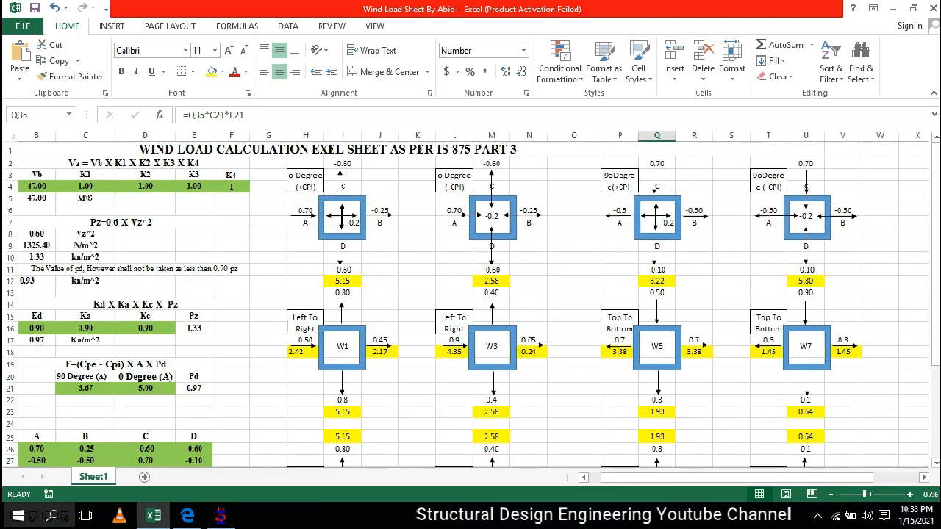
Compare the 90 Degree (+CPI) and 90 Degree (-CPI) case labels with the result diagrams below them.
left_click(619, 181)
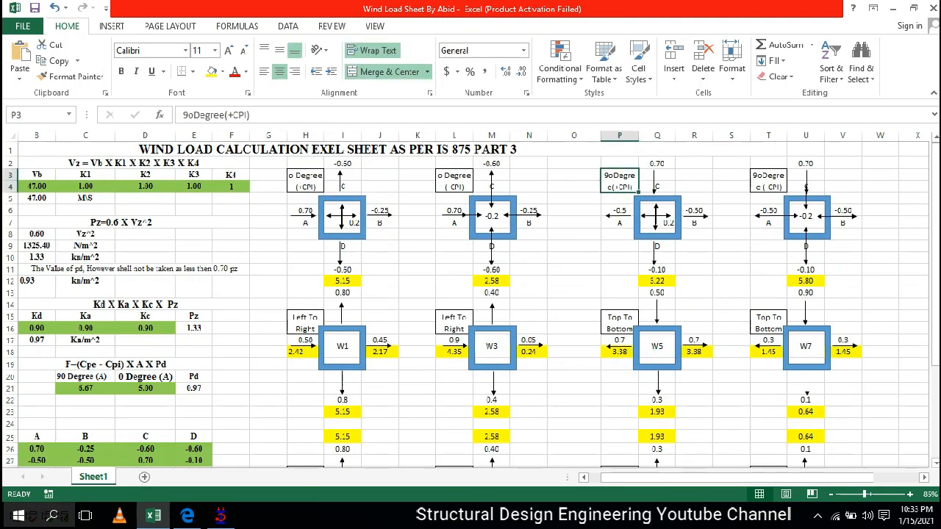
left_click(767, 181)
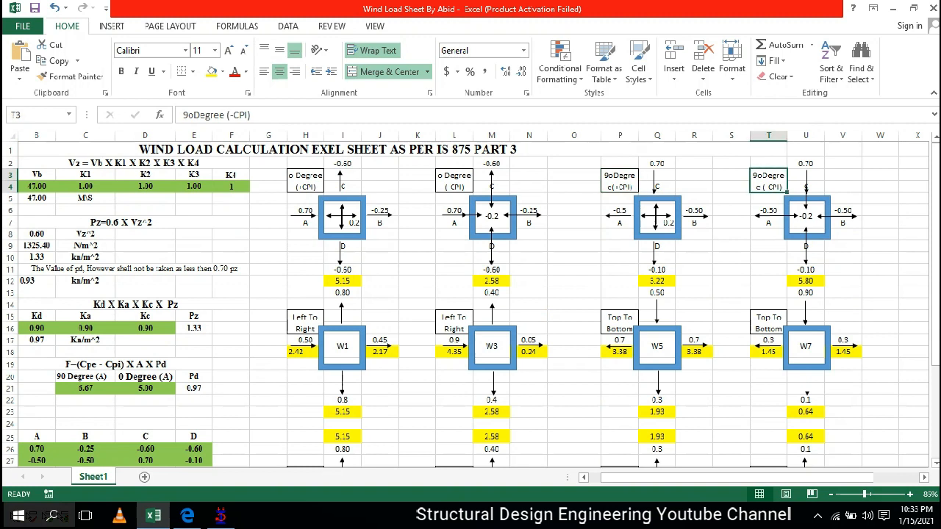
scroll(470, 303, "down", 2)
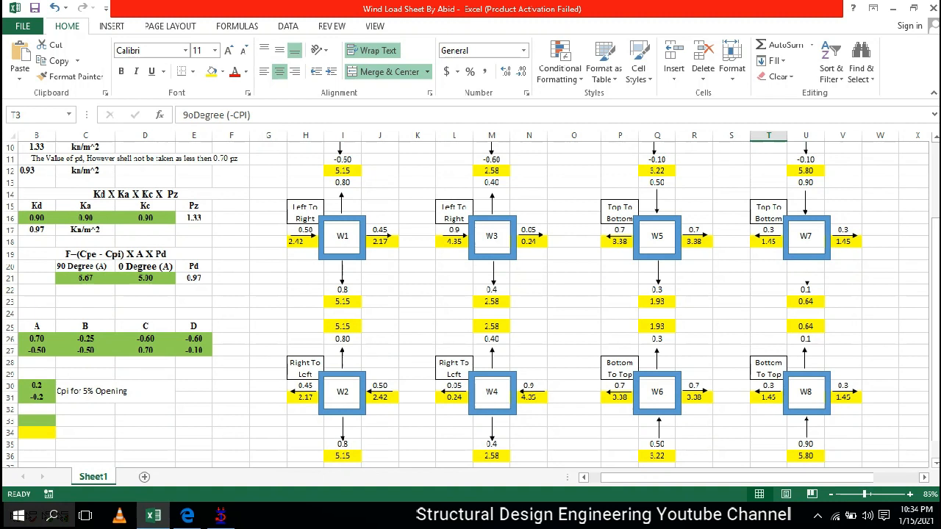
scroll(470, 305, "down", 1)
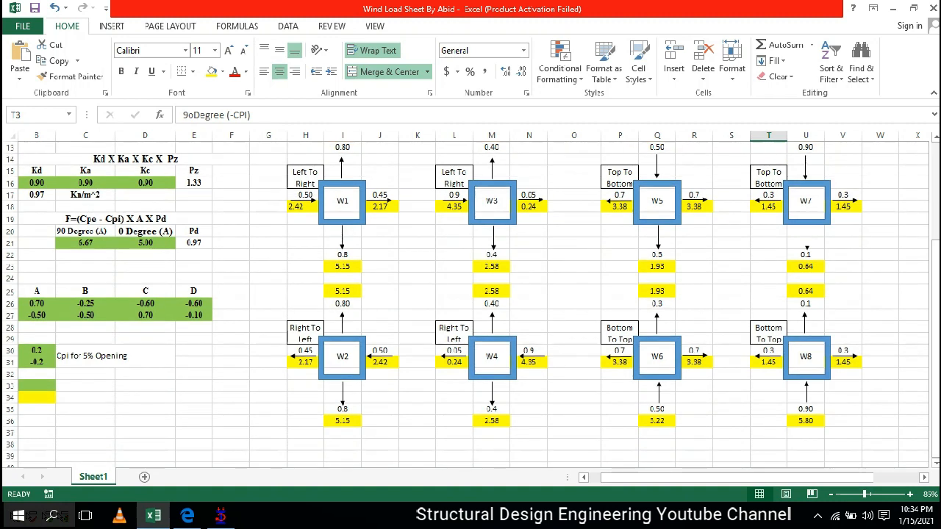
scroll(471, 305, "up", 1)
scroll(470, 305, "up", 4)
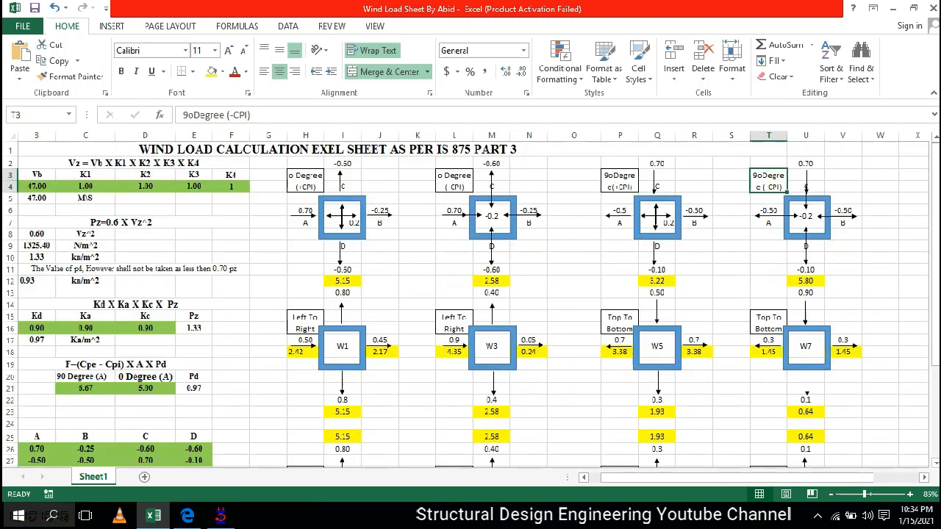
Highlight the four pressure coefficient diagrams in G2:W11, followed by the block of resulting wind case diagrams.
left_click(268, 164)
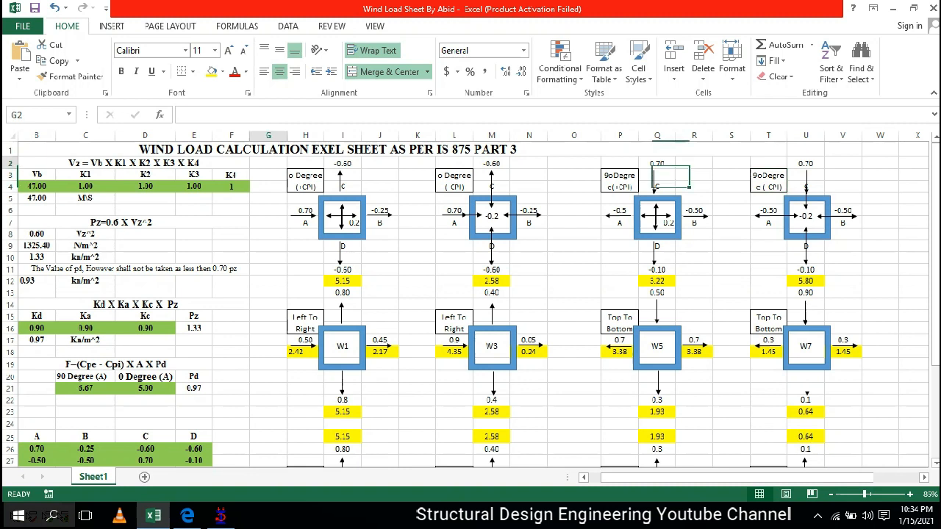
left_click_drag(269, 163, 893, 272)
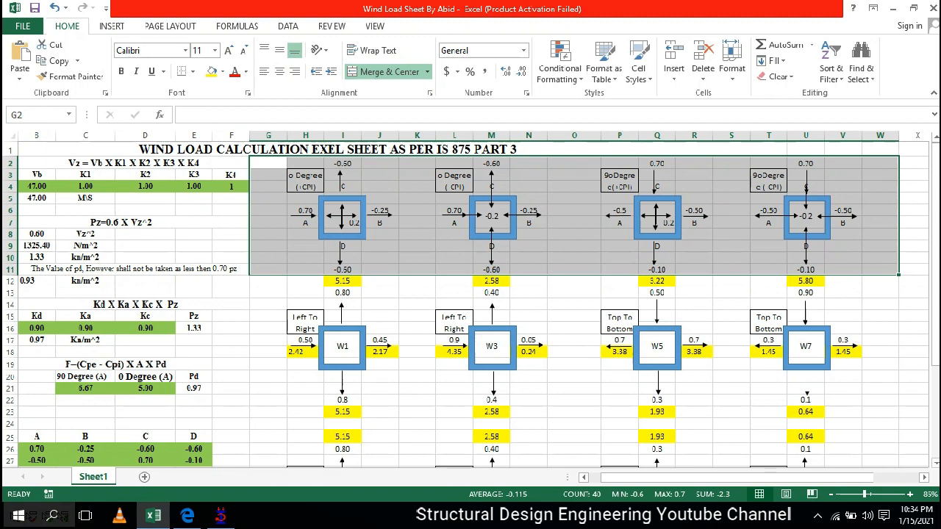
scroll(470, 294, "down", 1)
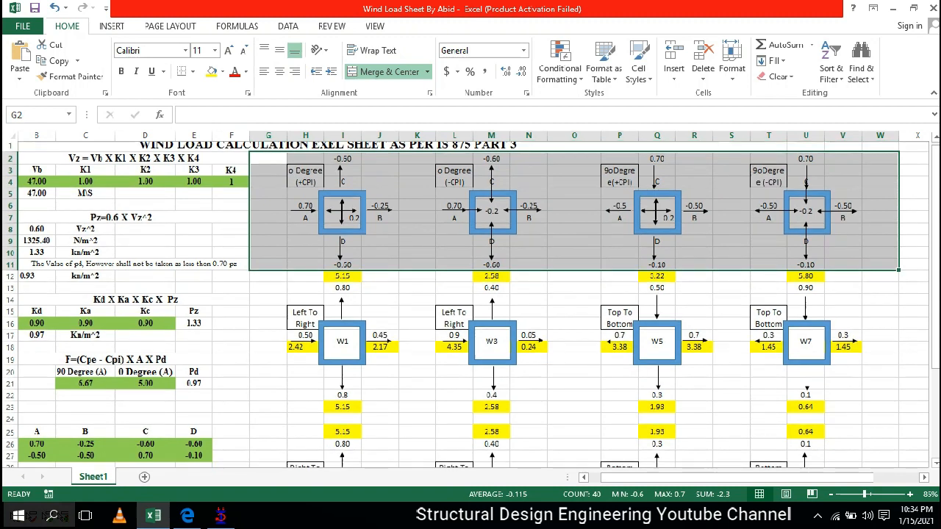
scroll(470, 305, "down", 2)
left_click_drag(268, 242, 879, 465)
scroll(661, 331, "up", 1)
Examine the W1 load formulas in H18, J18, I12 and I23.
left_click(303, 264)
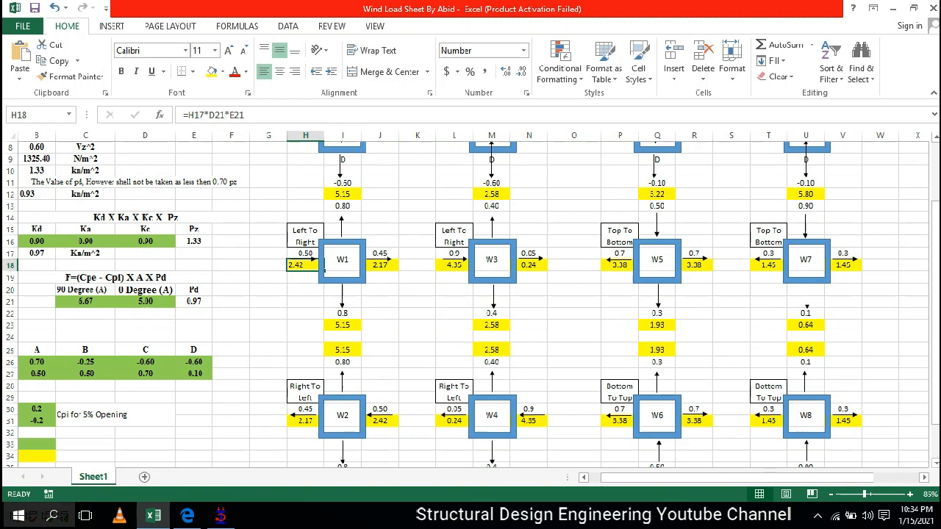
left_click(380, 265)
left_click(343, 194)
left_click(343, 325)
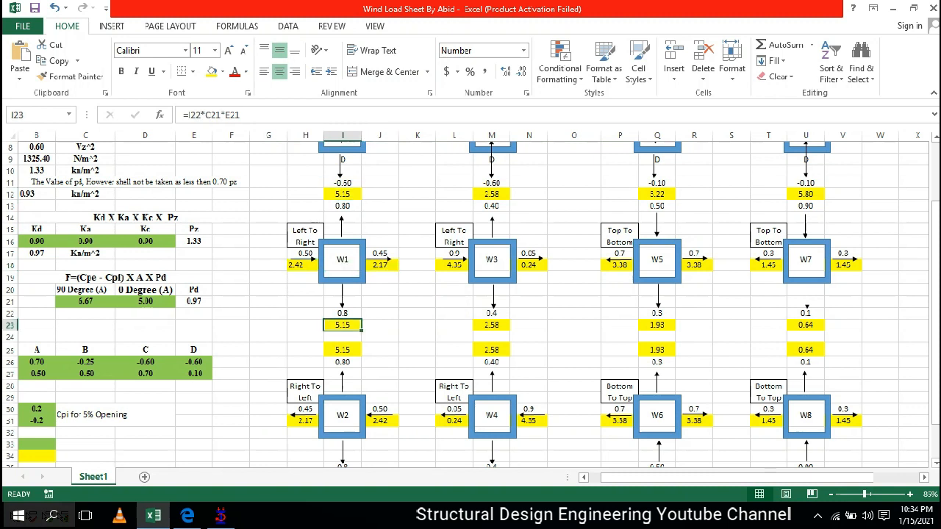
left_click(342, 194)
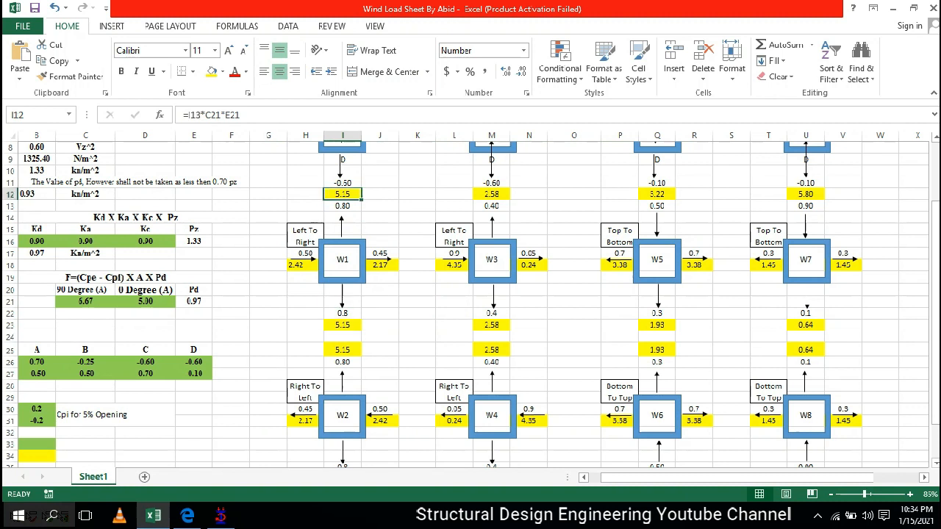
Highlight the W1 to W8 load diagrams in H12:V34, then in H15:V34.
left_click(305, 195)
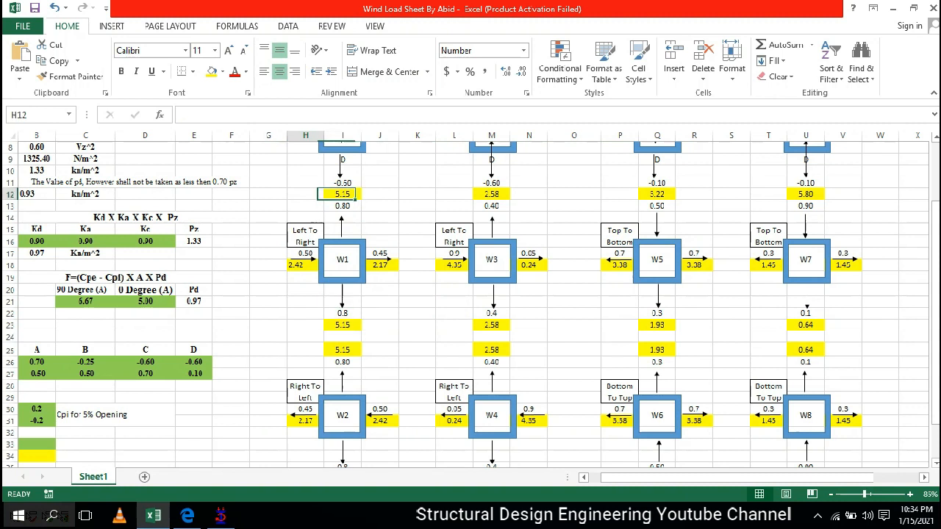
mouse_move(306, 195)
left_mouse_down()
mouse_move(441, 279)
mouse_move(779, 441)
mouse_move(856, 459)
left_mouse_up()
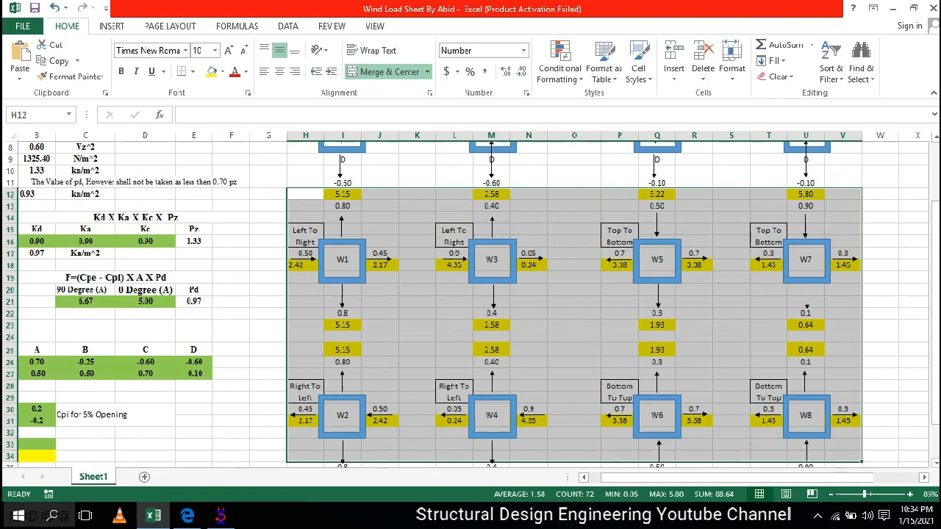
left_click(342, 194)
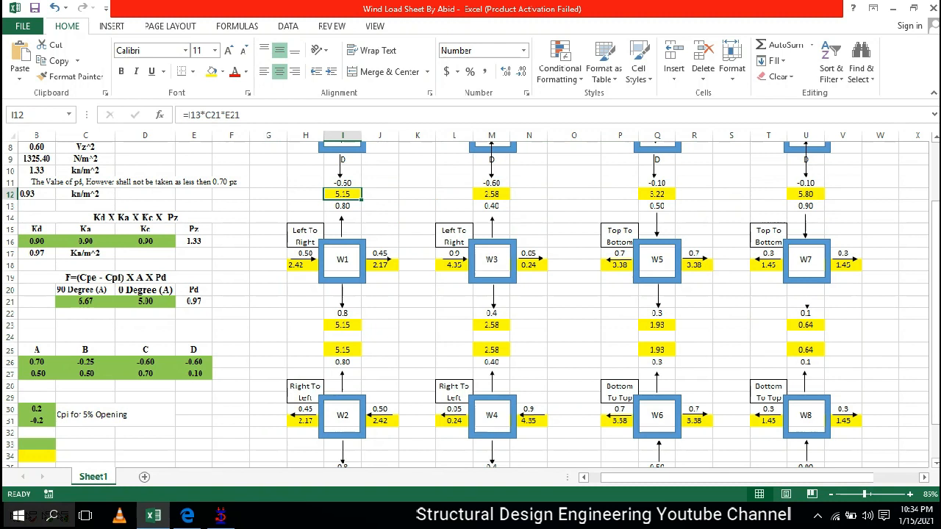
left_click(305, 265)
left_click(305, 236)
mouse_move(305, 236)
left_mouse_down()
mouse_move(456, 279)
mouse_move(824, 435)
mouse_move(859, 460)
left_mouse_up()
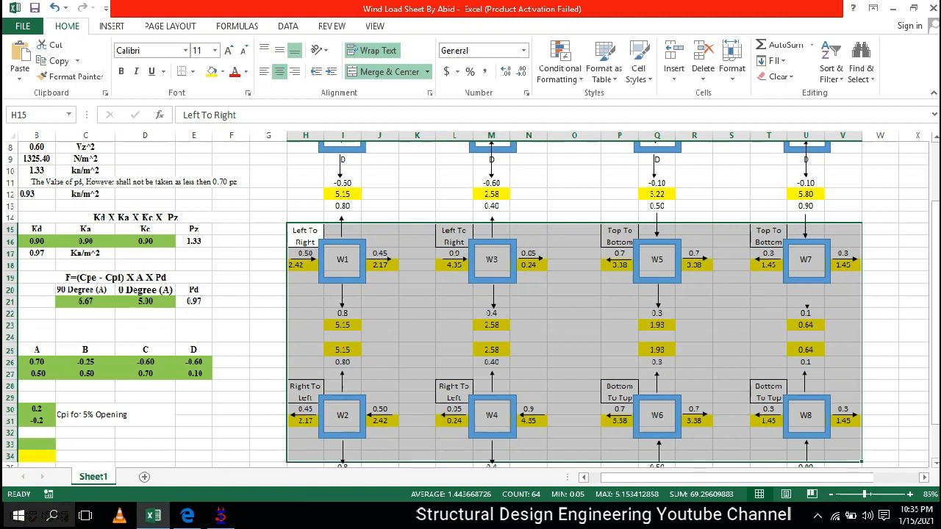
Review the 0 Degree (+CPI), 0 Degree (-CPI) and 90 Degree (+CPI) case labels in H3, L3 and P3.
left_click(379, 259)
left_click(380, 277)
scroll(380, 277, "up", 1)
scroll(466, 305, "up", 2)
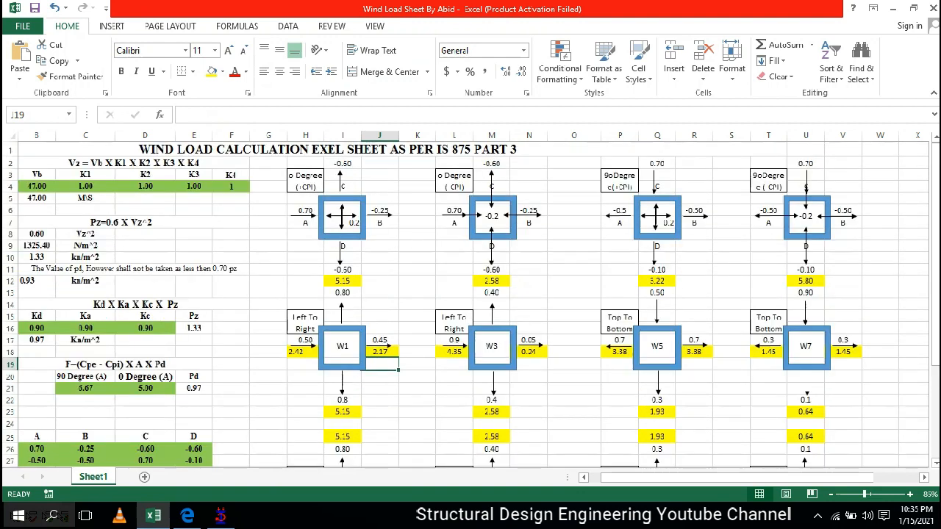
scroll(465, 305, "down", 1)
scroll(465, 305, "up", 1)
left_click(306, 181)
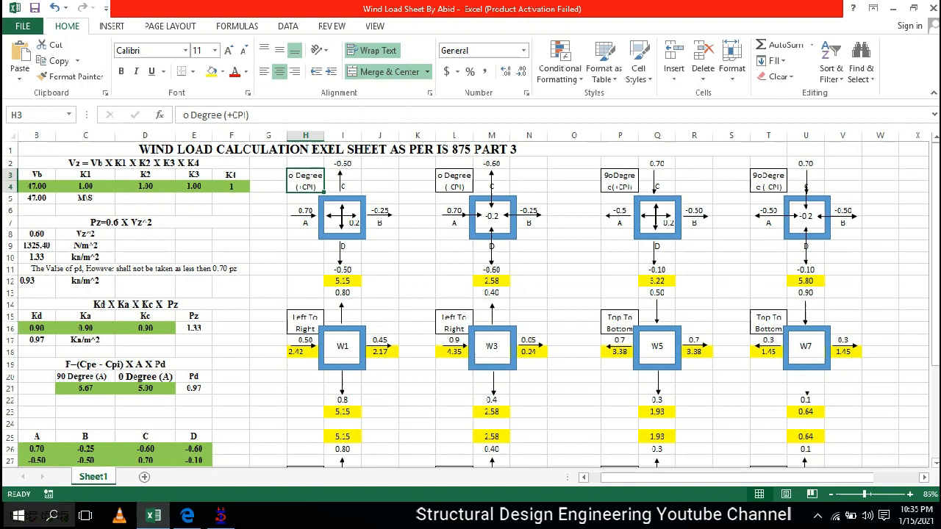
scroll(466, 305, "down", 1)
scroll(465, 305, "up", 1)
left_click(454, 180)
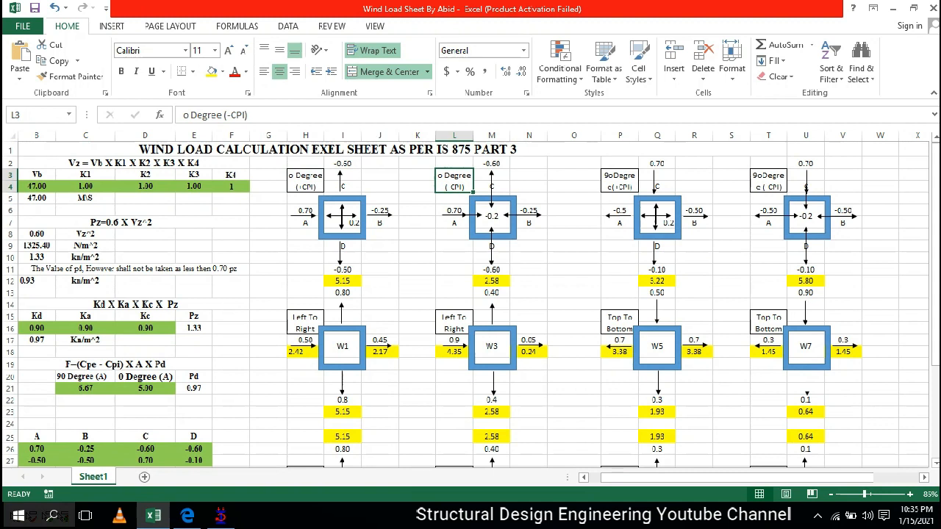
left_click(306, 180)
left_click(620, 181)
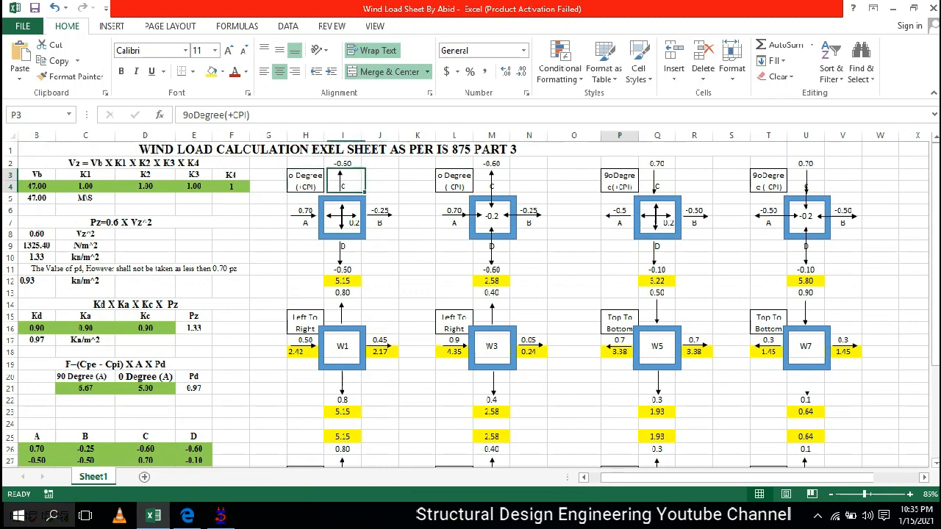
Point out the pair of 0 Degree coefficient diagrams and the pair of 90 Degree coefficient diagrams.
left_click_drag(619, 181, 805, 234)
left_click_drag(306, 181, 529, 242)
left_click_drag(620, 181, 845, 248)
Highlight the W1, W3, W5 and W7 row in G14:W21, then all eight wind cases in G13:W36.
scroll(470, 304, "down", 2)
left_click(268, 230)
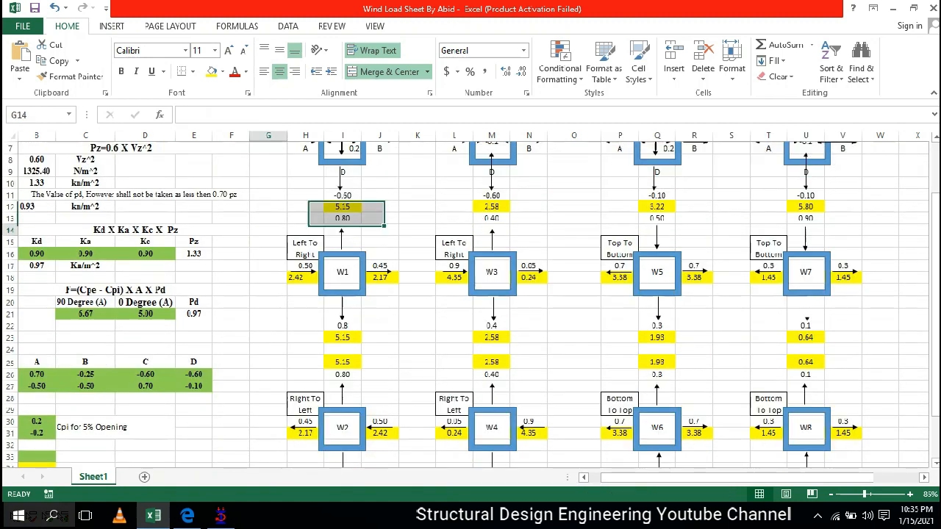
left_click_drag(269, 230, 845, 459)
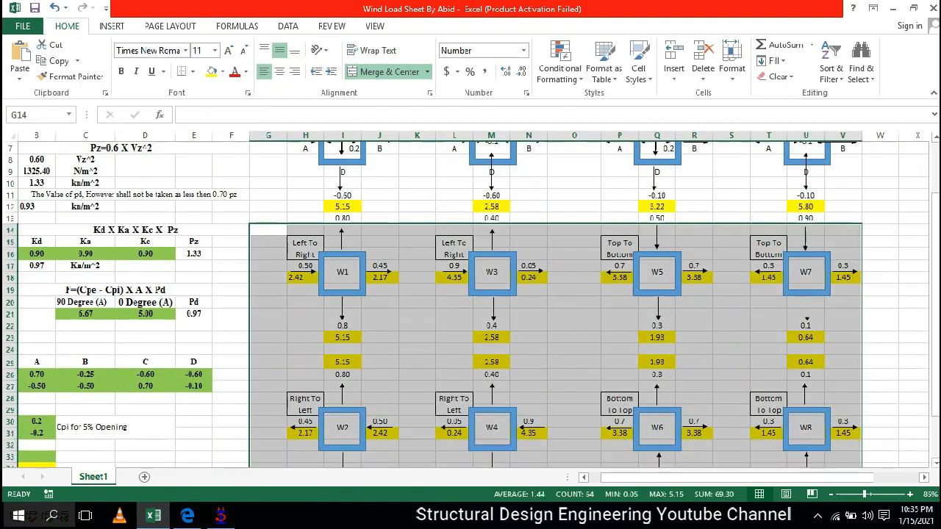
scroll(471, 304, "down", 1)
left_click_drag(268, 194, 893, 279)
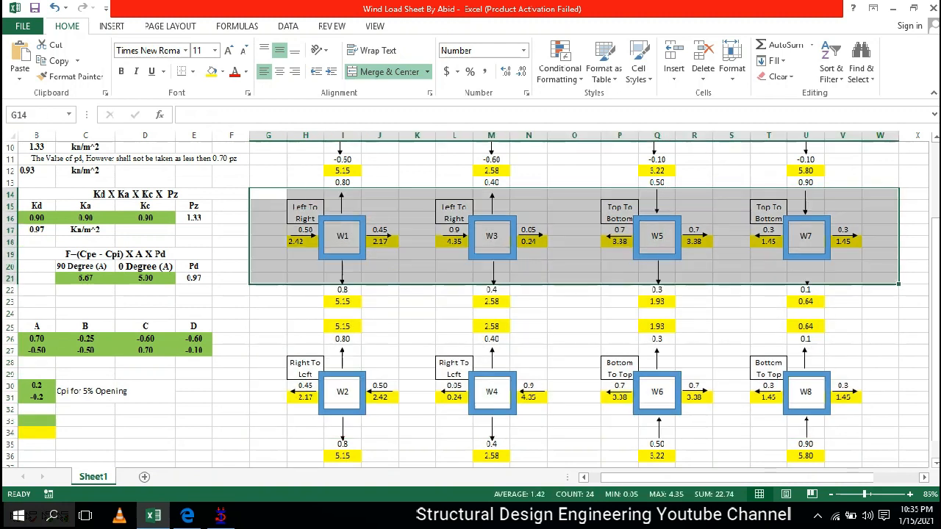
left_click_drag(268, 182, 889, 460)
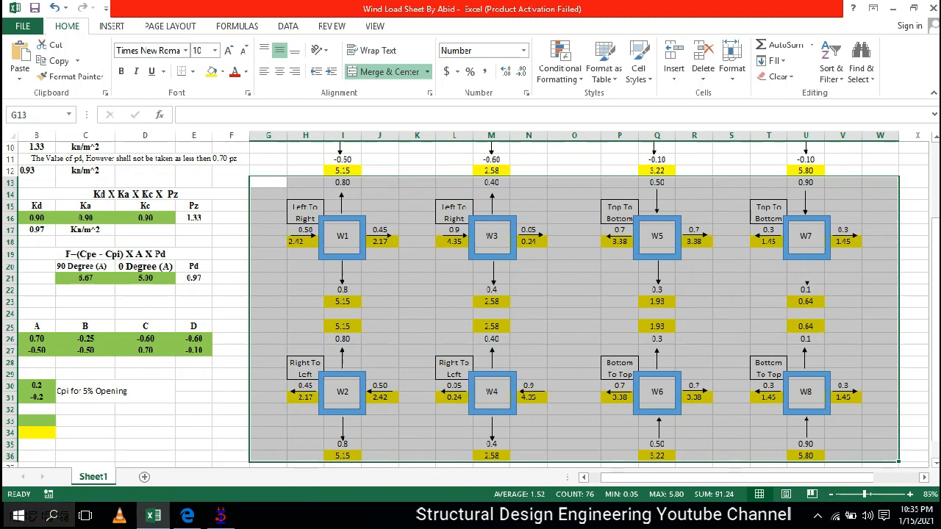
Review the row 25 area between the wind cases and highlight all eight load diagrams from G12 to column W.
left_click(843, 326)
left_click(769, 326)
left_click(620, 326)
left_click(454, 327)
left_click(268, 339)
scroll(268, 339, "down", 1)
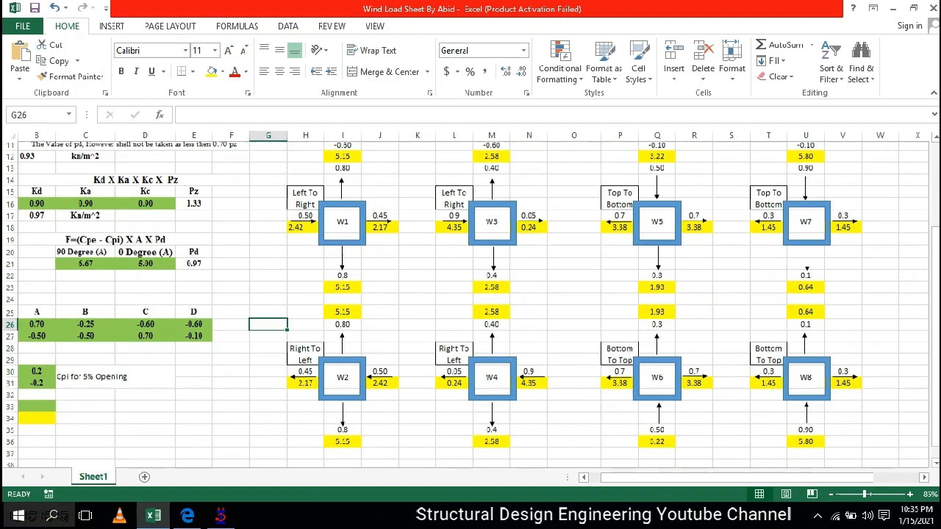
scroll(268, 338, "up", 1)
left_click(269, 170)
left_click_drag(269, 170, 889, 464)
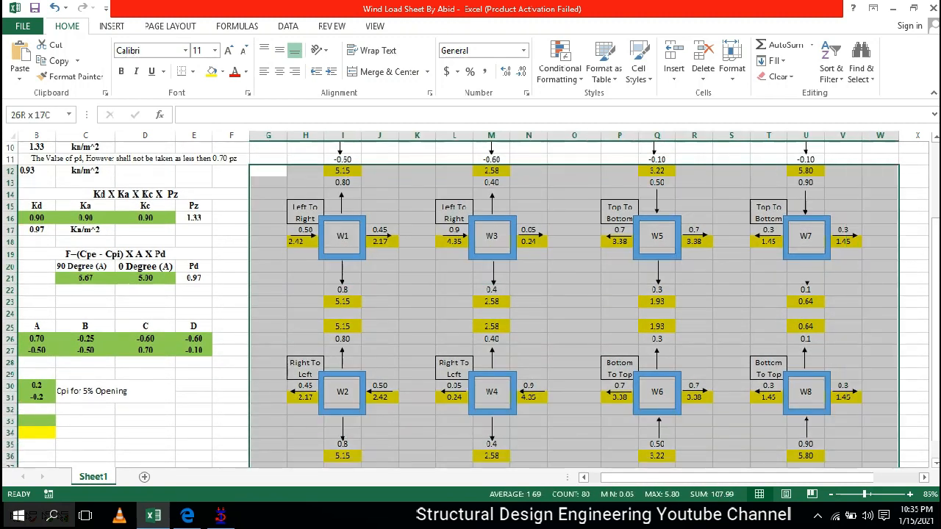
scroll(470, 307, "up", 2)
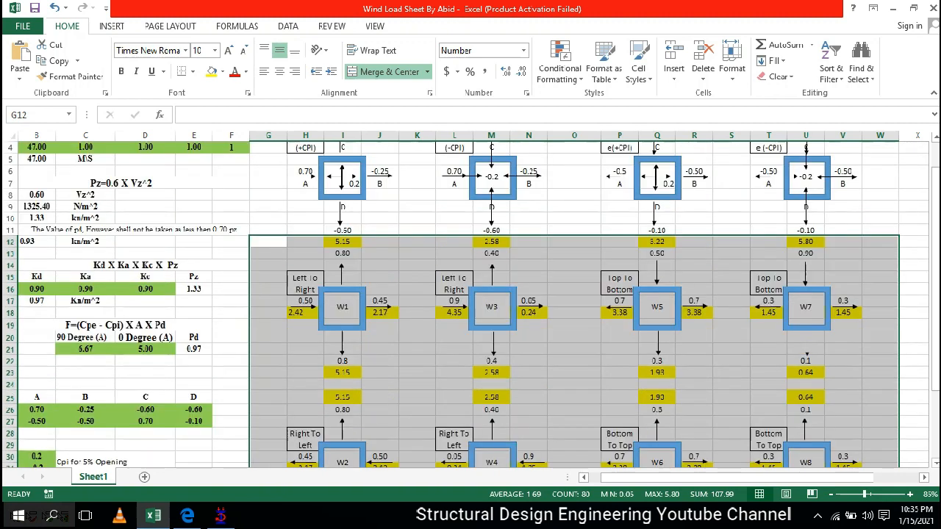
scroll(470, 305, "up", 1)
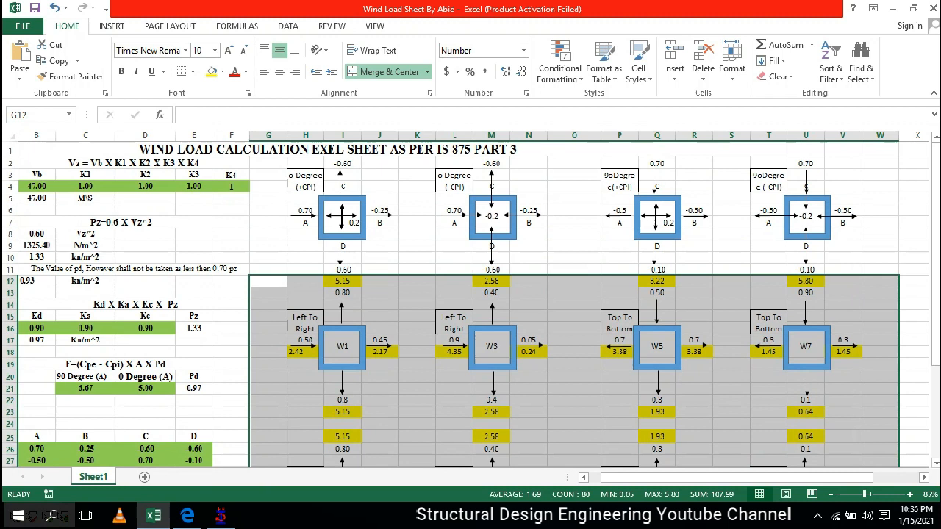
Examine faces C, D and B of the 0 Degree (+CPI) diagram and the 90 Degree (+CPI) label in P3.
left_click(343, 198)
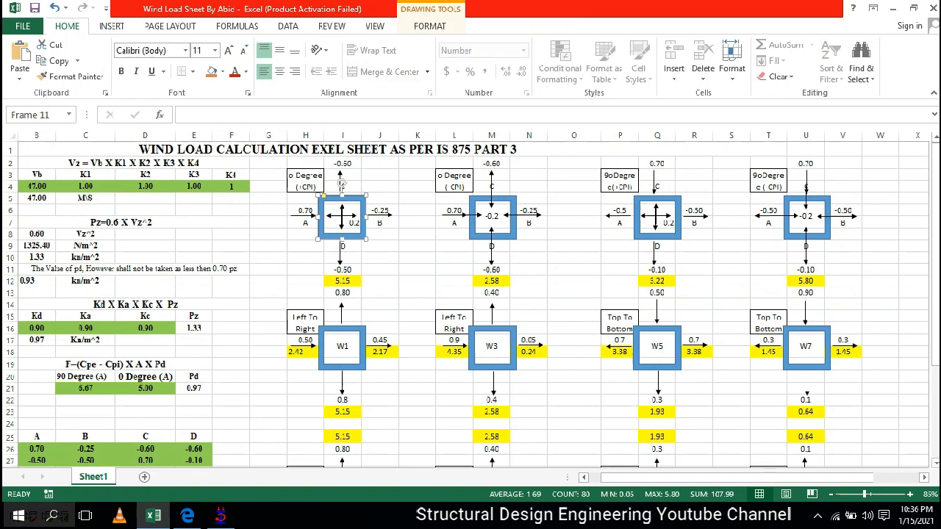
left_click(343, 183)
left_click(342, 246)
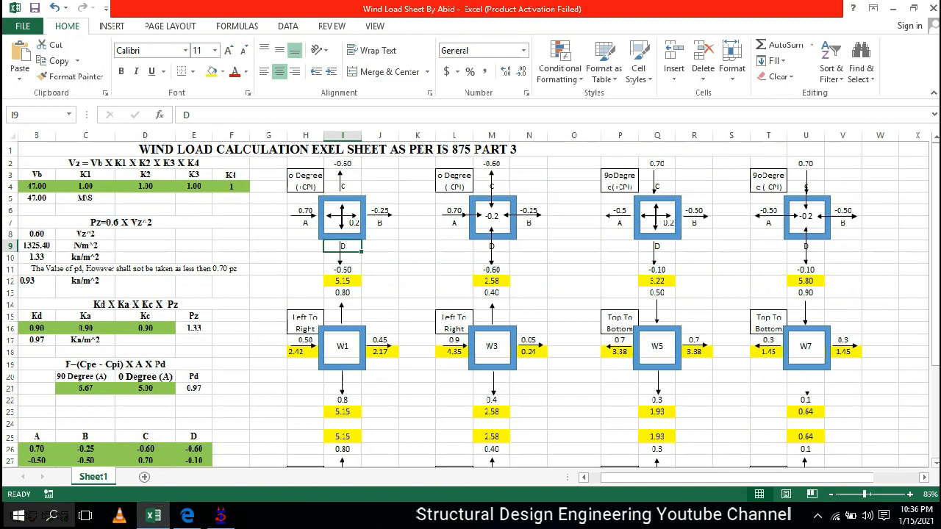
left_click(380, 216)
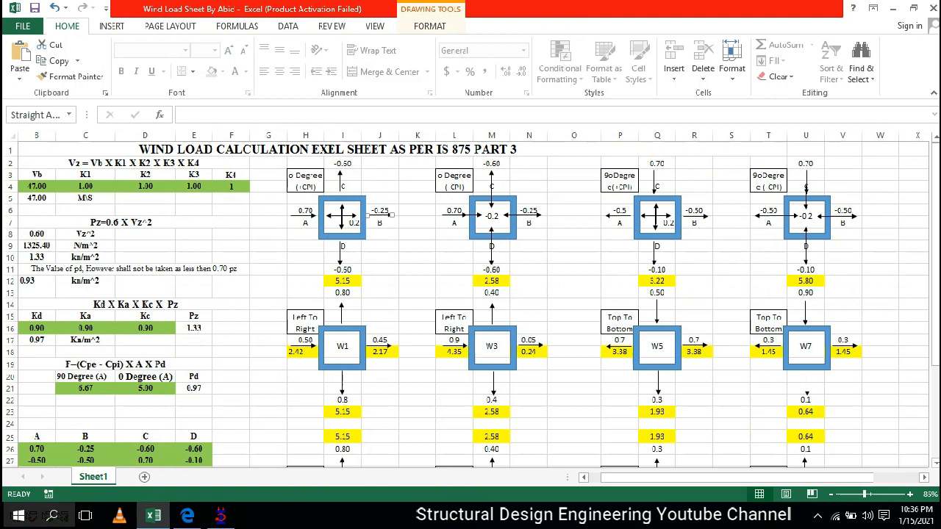
left_click(620, 181)
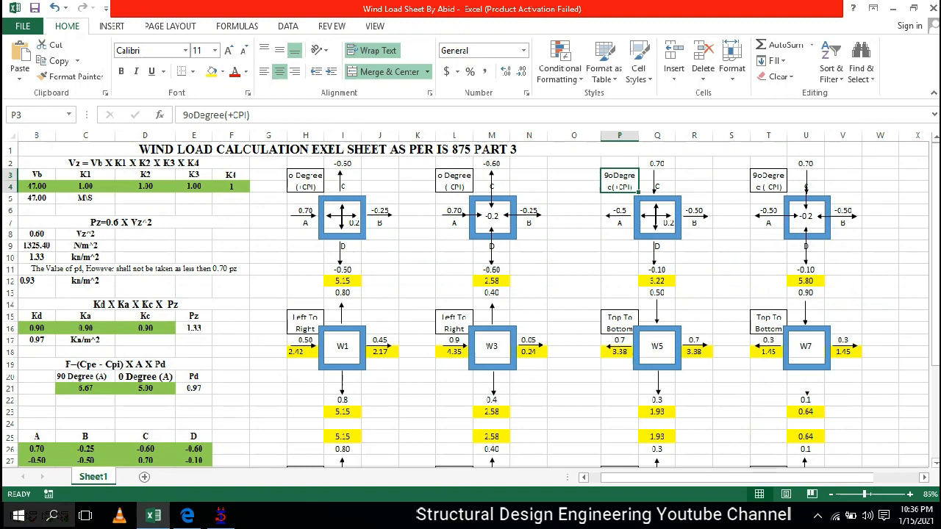
Compare the 0 Degree (-CPI) internal coefficient in M6 with the internal pressure arrows of the 0 Degree (+CPI) diagram.
left_click(492, 216)
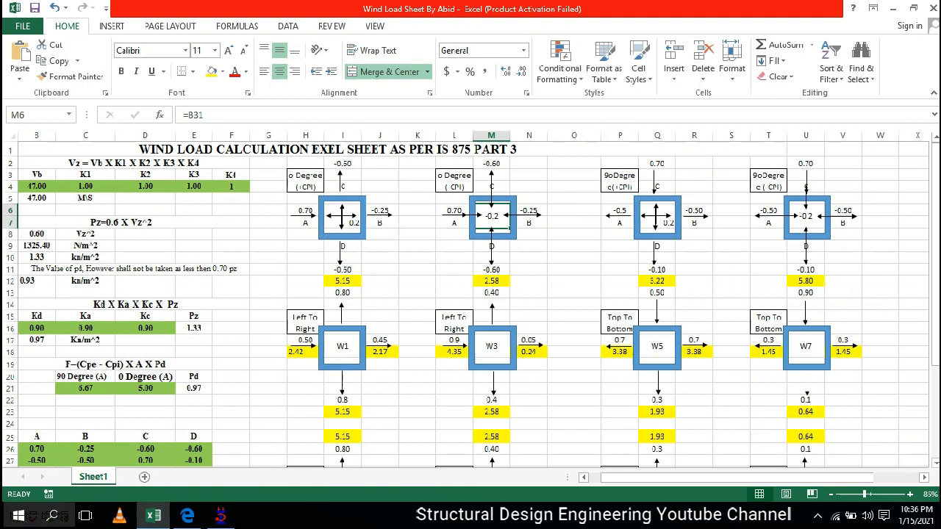
left_click(342, 218)
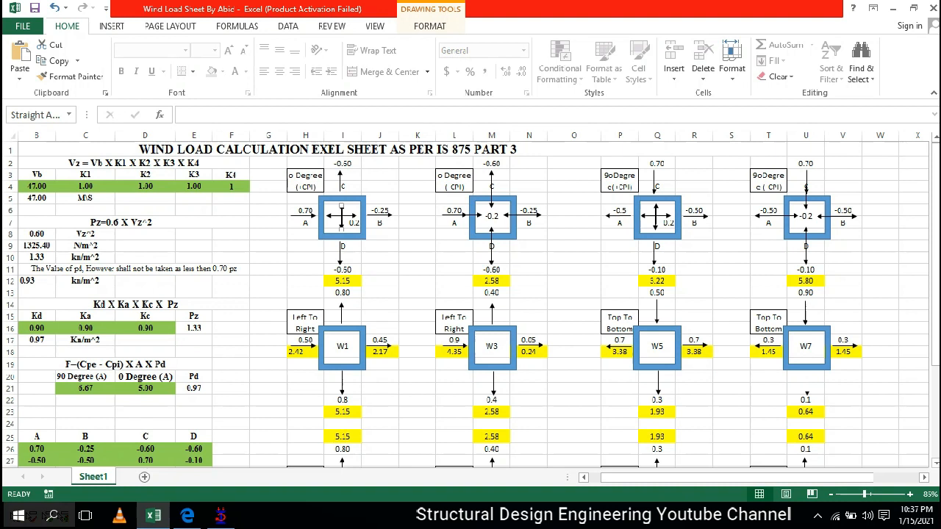
left_click(492, 216)
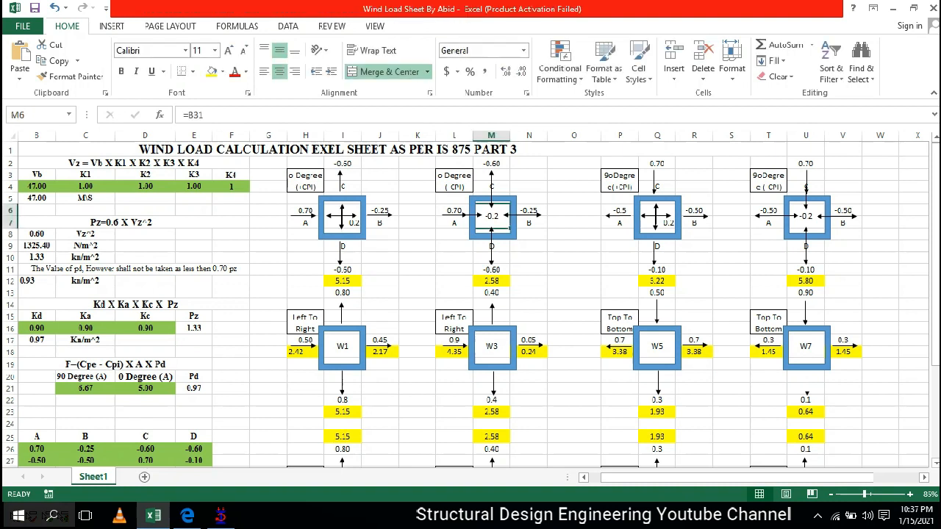
left_click(506, 233)
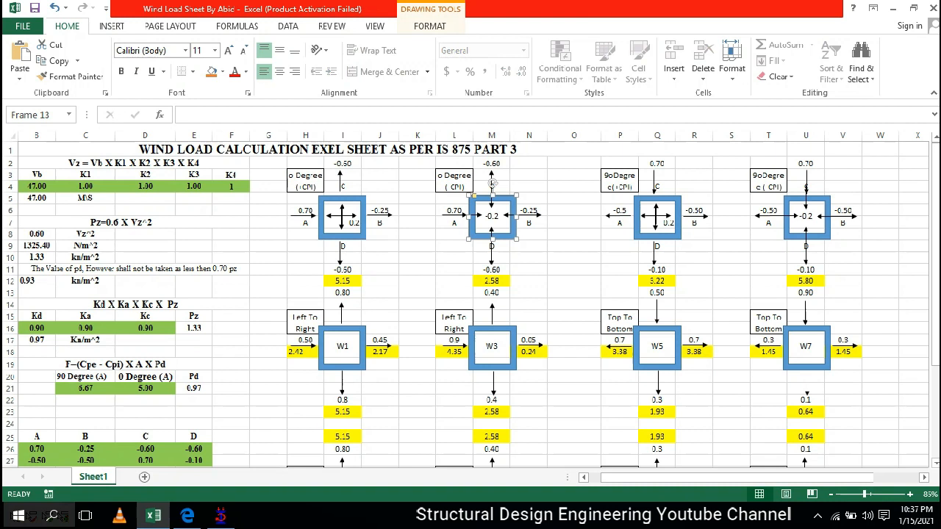
Examine the internal pressures of both 90 Degree diagrams and trace coefficients H6 and J6 to the external coefficient table in B26:E27.
left_click(656, 219)
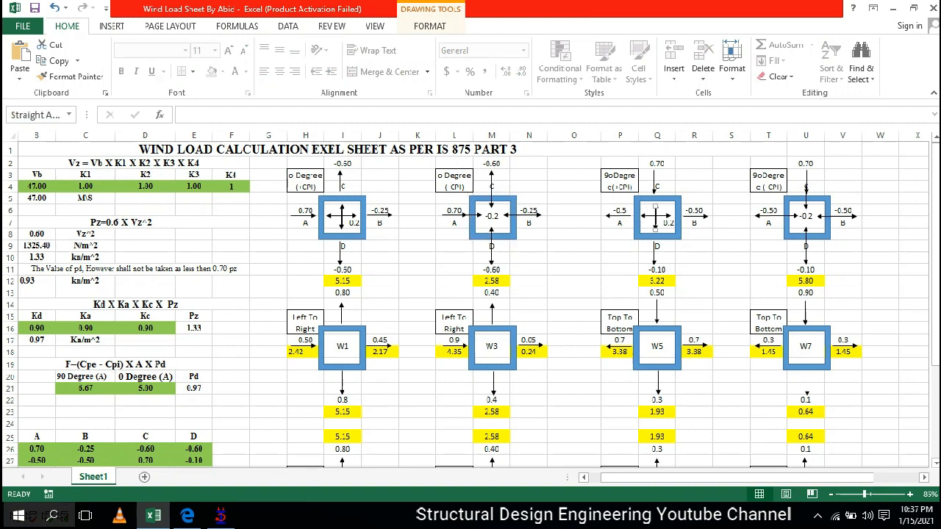
left_click(809, 221)
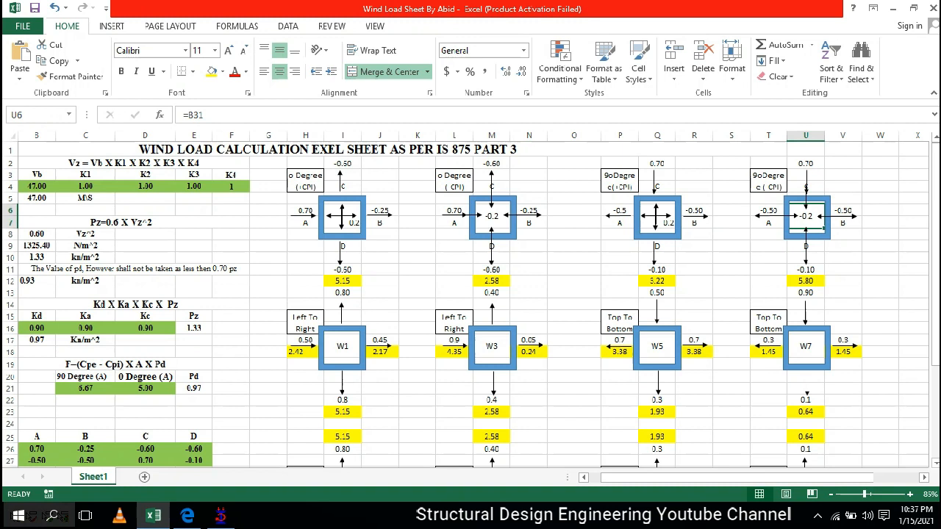
left_click(305, 211)
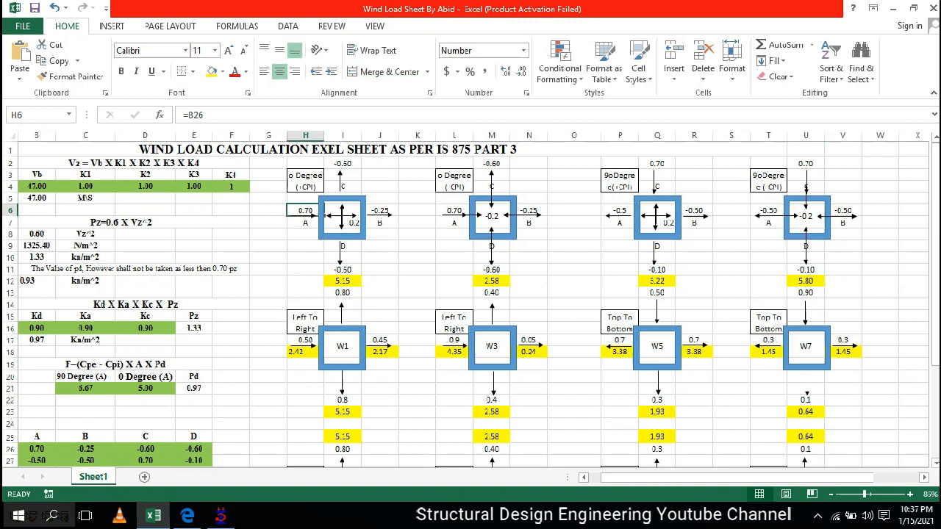
left_click_drag(37, 449, 194, 422)
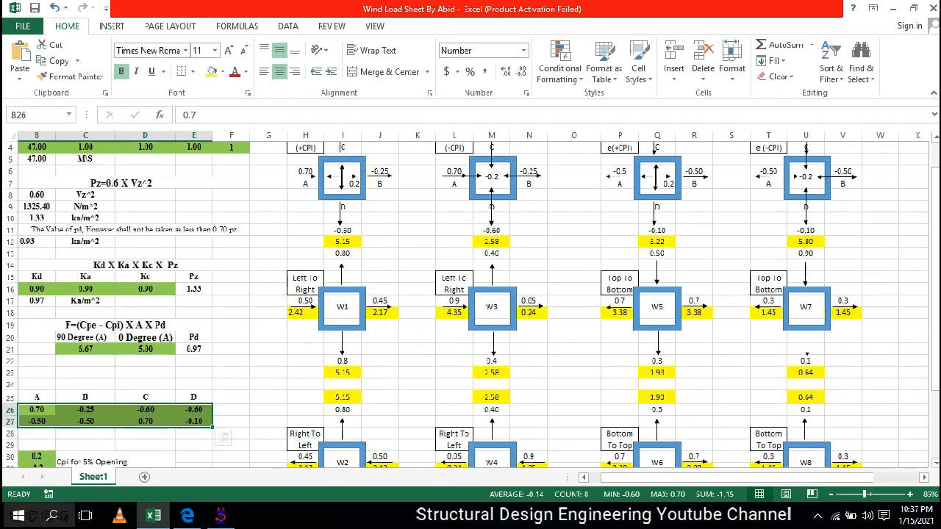
left_click(86, 409)
scroll(85, 409, "up", 1)
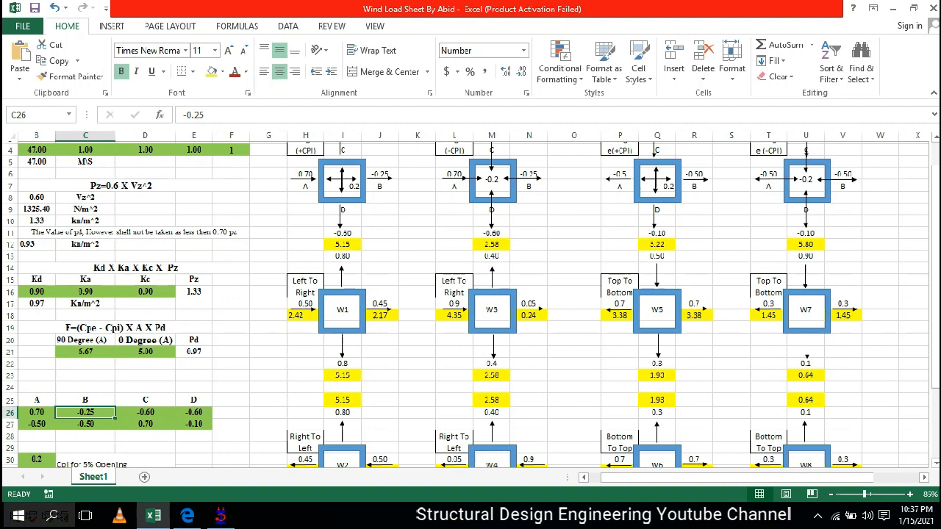
left_click(379, 211)
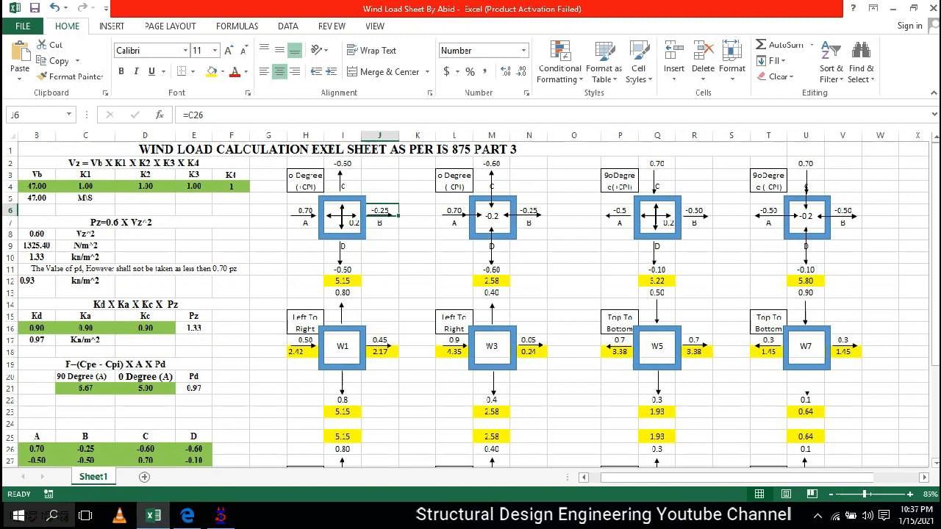
Highlight the external coefficients in B26:E27 and the Cpi for 5% Opening values in B30:B31.
scroll(470, 305, "down", 2)
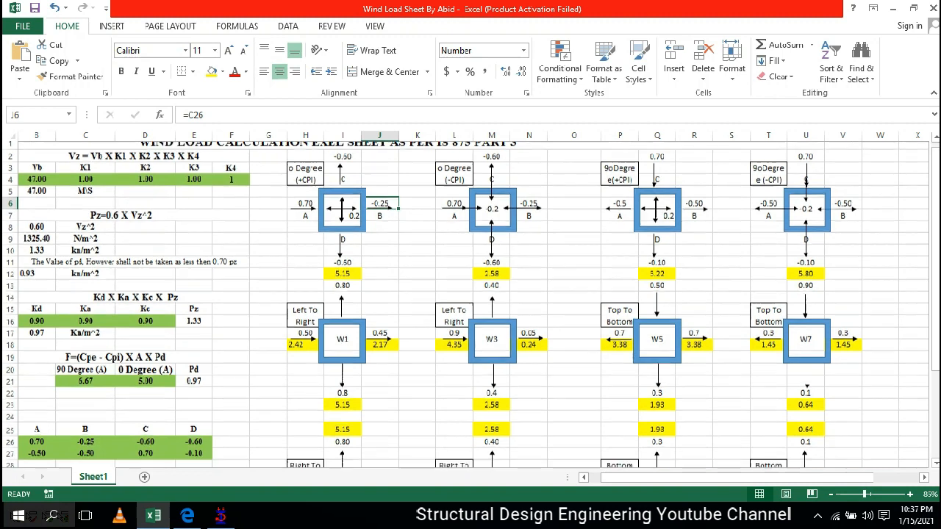
left_click(36, 375)
left_click_drag(37, 375, 194, 387)
mouse_move(37, 422)
left_mouse_down()
mouse_move(37, 445)
mouse_move(37, 434)
left_mouse_up()
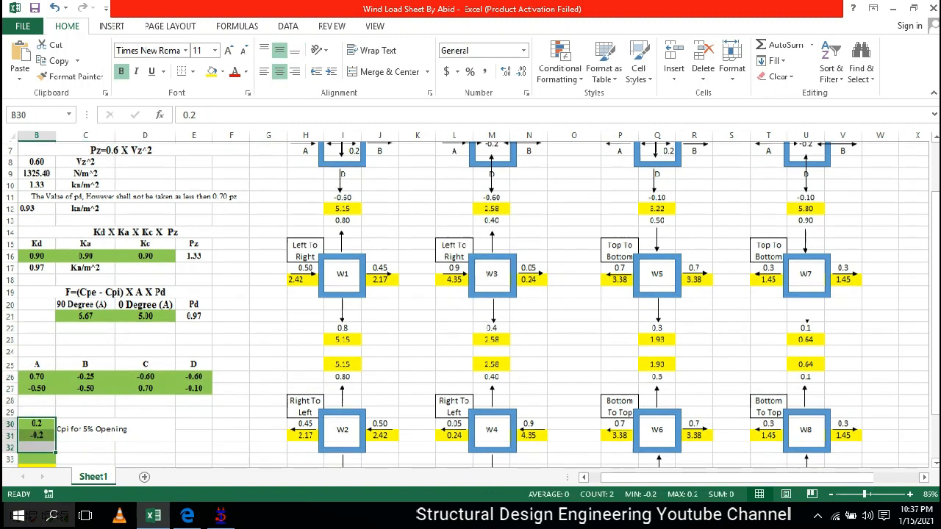
scroll(471, 305, "up", 2)
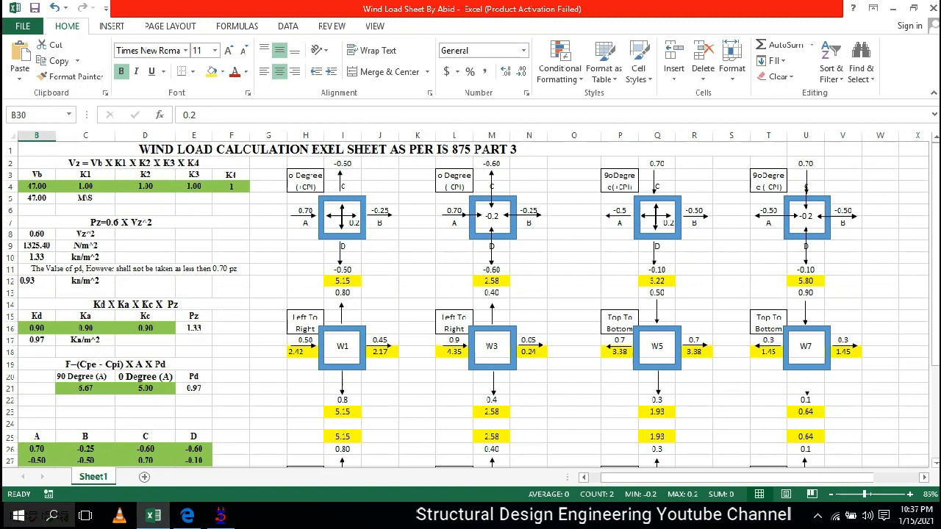
Review the row 26 coefficients from A to C, and highlight the full external table and both Cpi values again.
left_click_drag(37, 449, 154, 450)
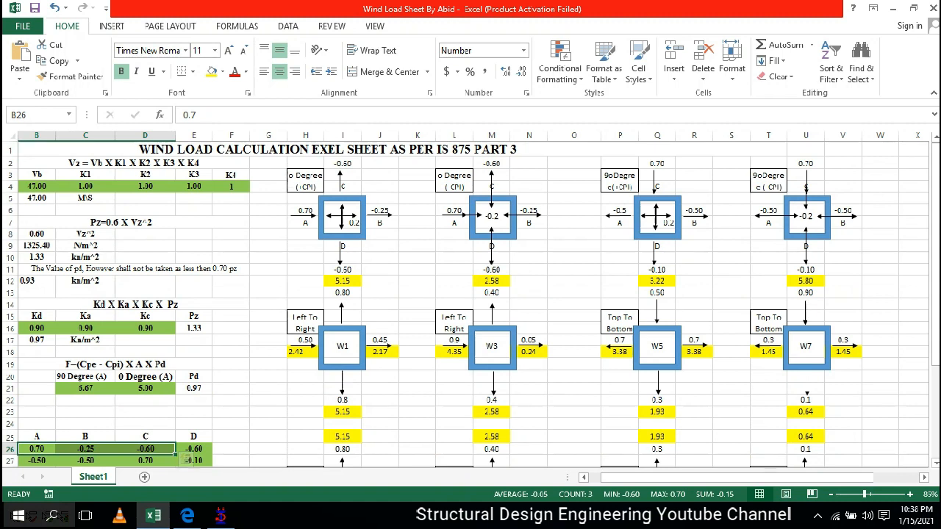
left_click(37, 449)
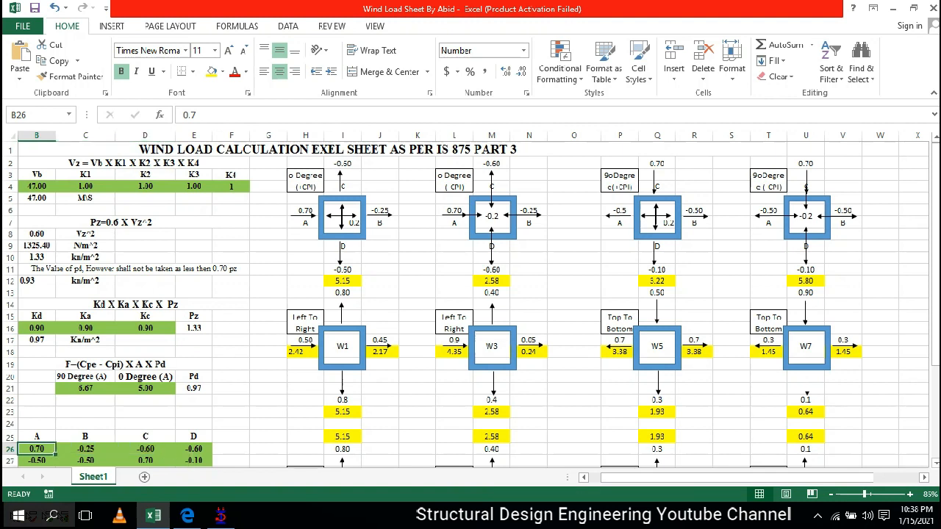
scroll(470, 301, "down", 2)
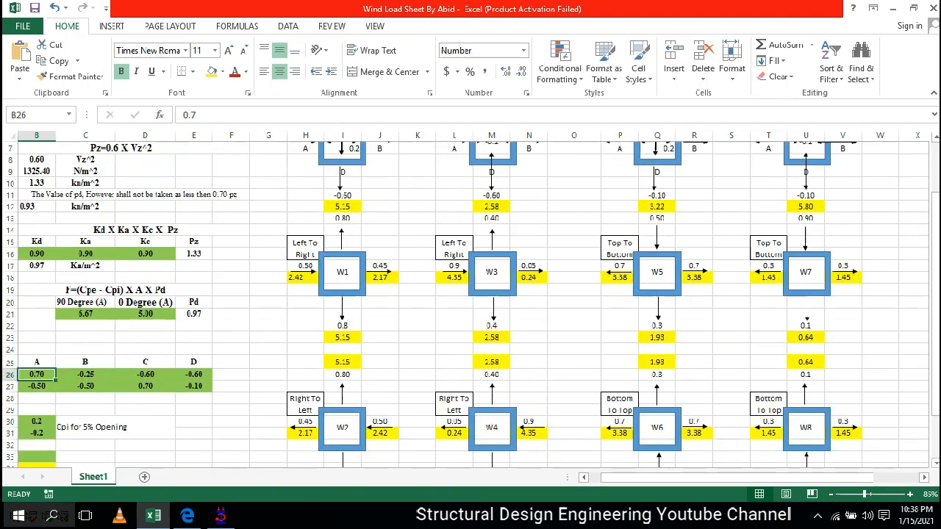
left_click_drag(37, 375, 194, 387)
left_click(37, 422)
left_click_drag(37, 422, 37, 433)
scroll(37, 433, "up", 2)
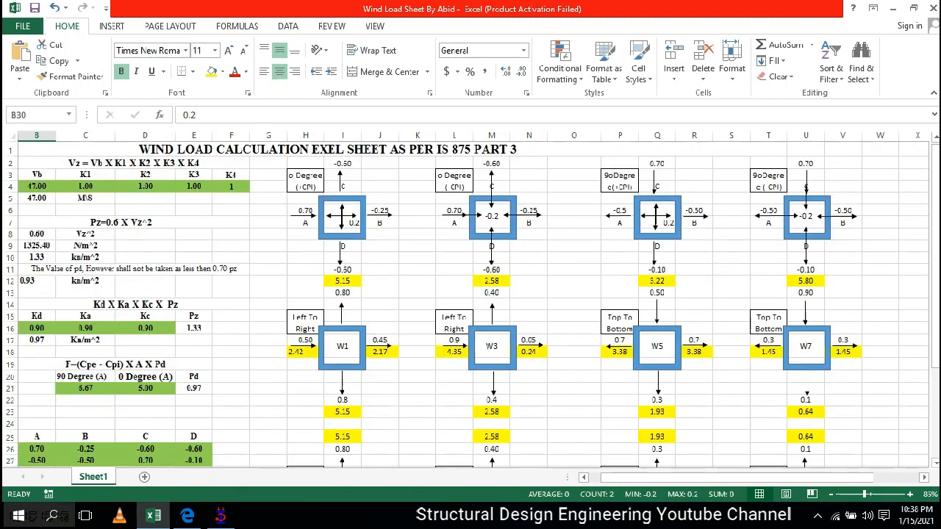
Compare the internal pressure coefficients inside the four 0 Degree and 90 Degree diagrams, including M6, Q6 and U6.
left_click(491, 217)
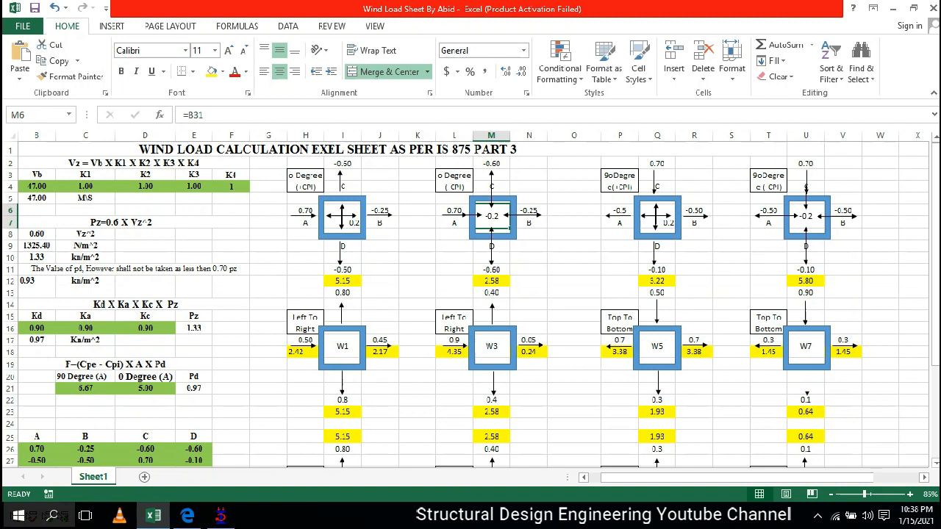
left_click(342, 221)
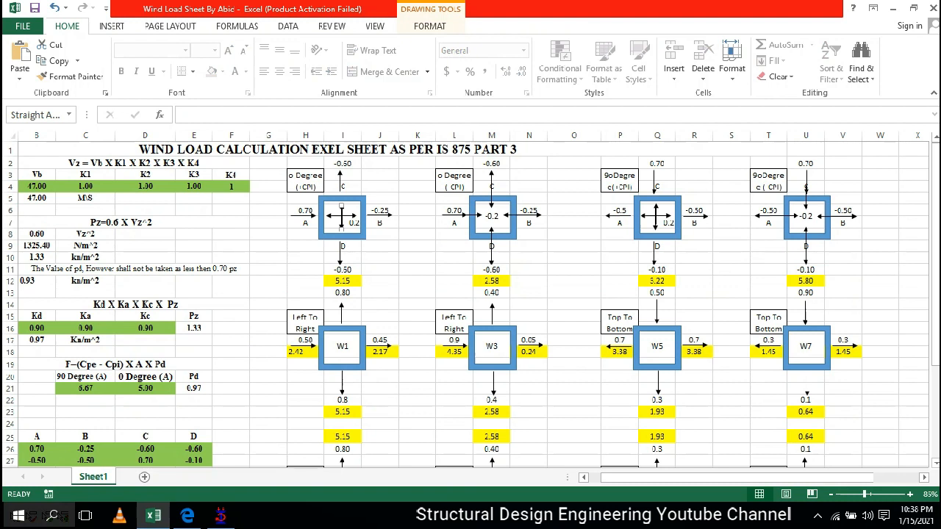
left_click(491, 217)
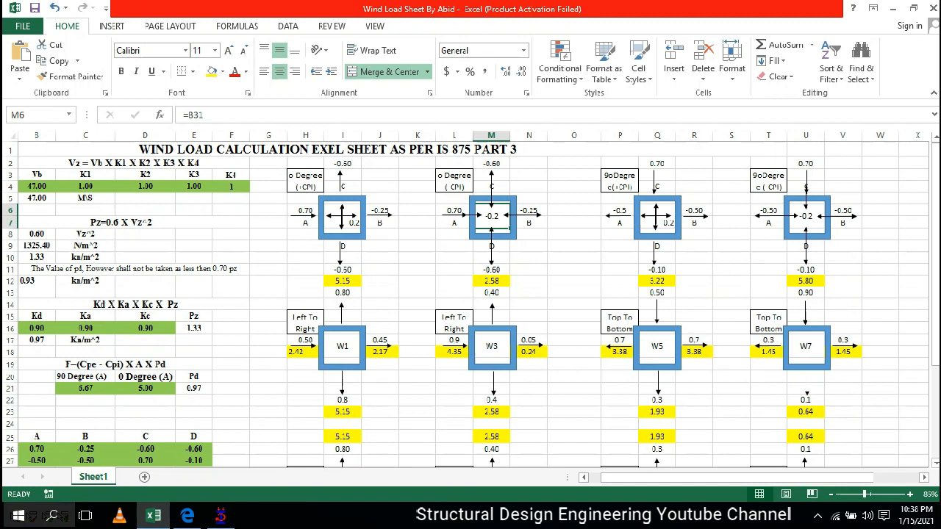
left_click(666, 222)
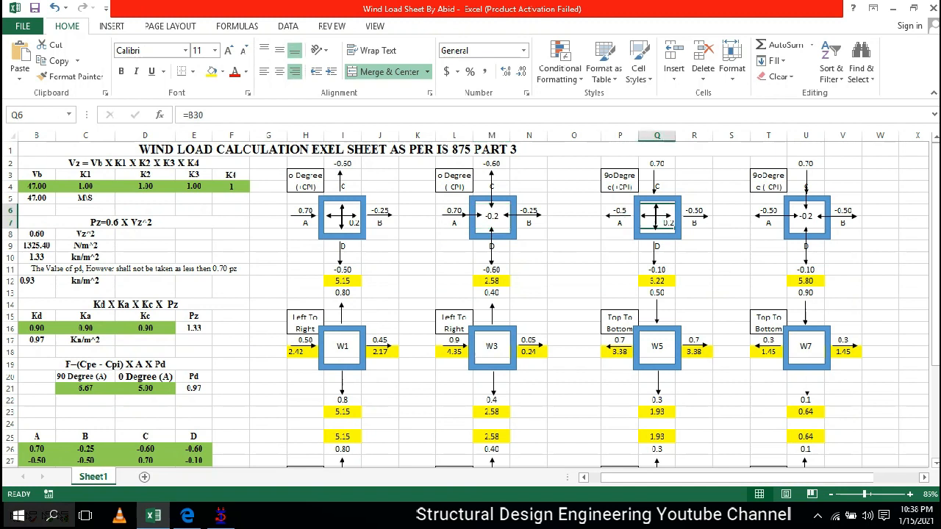
left_click(806, 217)
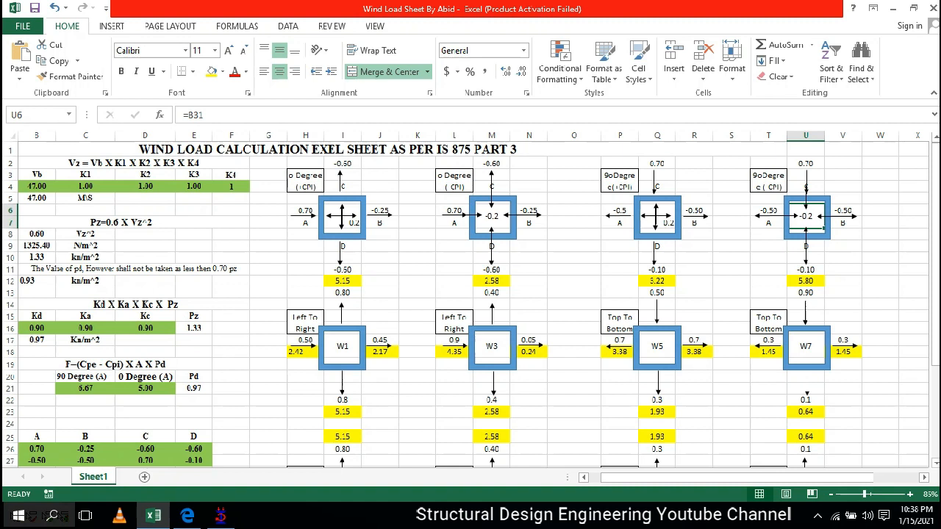
Examine faces C, B and D of the 90 Degree (-CPI) diagram, including the coefficients in U2 and U11.
left_click(805, 164)
left_click(843, 216)
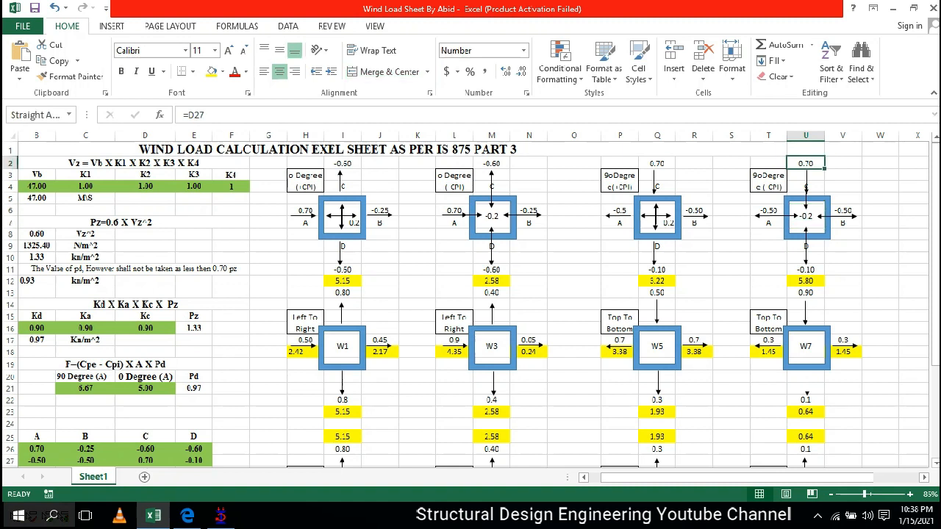
left_click(805, 270)
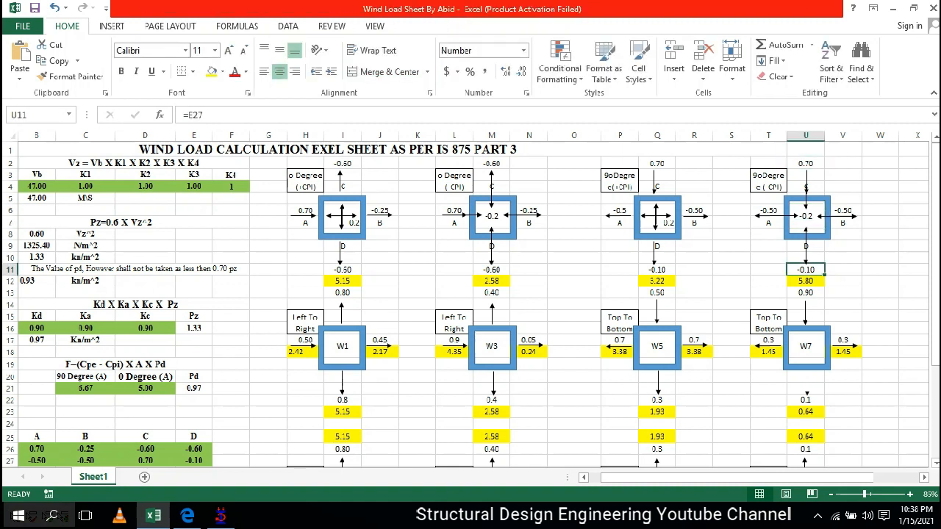
left_click(806, 164)
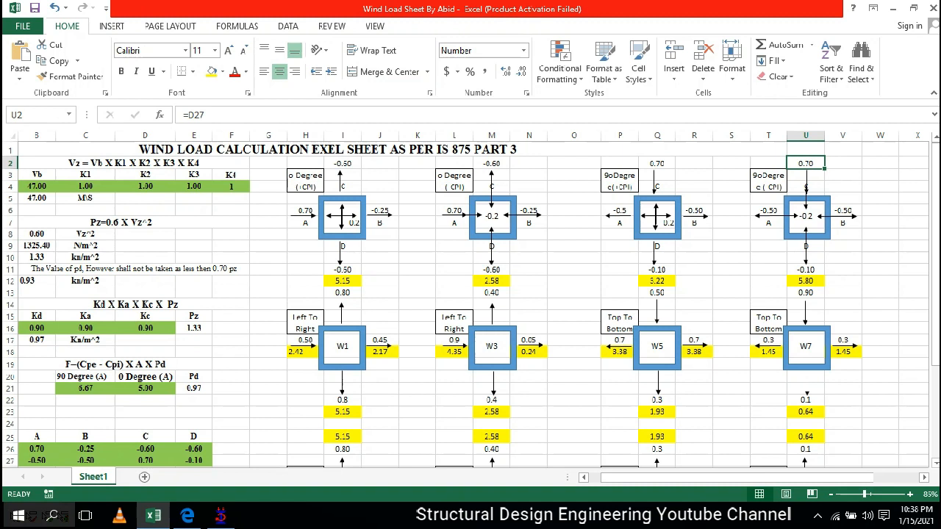
left_click(806, 198)
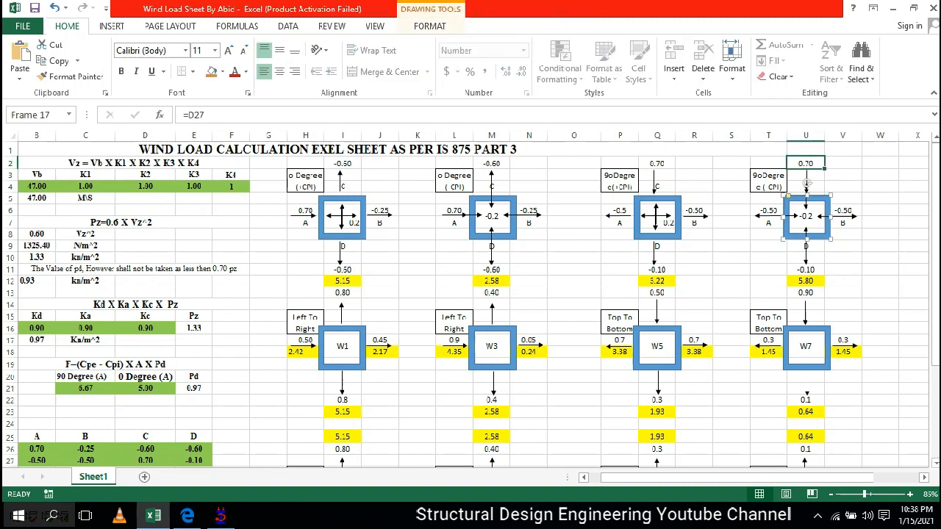
left_click(805, 269)
Highlight the four external and internal pressure diagrams across G2:W13.
left_click_drag(880, 151, 36, 282)
left_click(269, 163)
left_click_drag(269, 163, 879, 292)
left_click(879, 258)
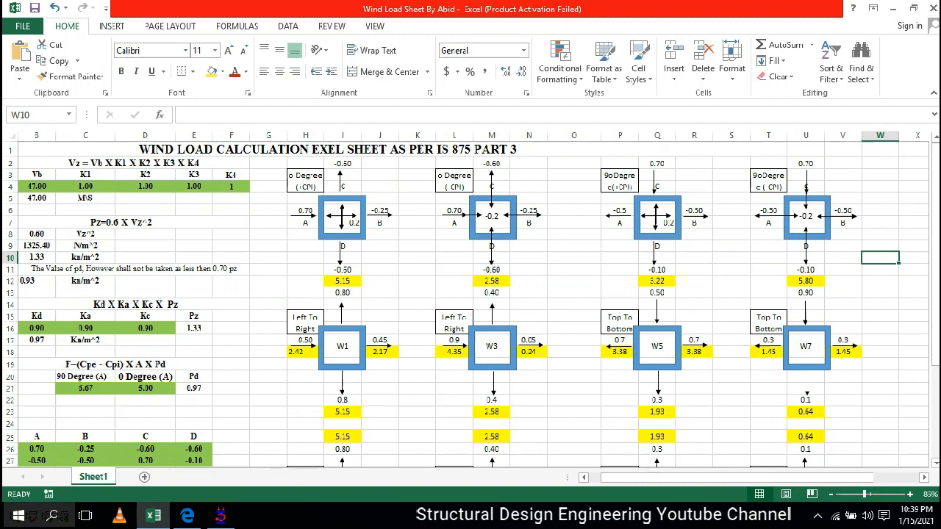
Review the internal coefficients in I6, M6 and Q6 and the face C, A and B coefficients of the 0 Degree (+CPI) diagram.
left_click(352, 222)
left_click(494, 218)
left_click(666, 222)
left_click(343, 164)
left_click(305, 211)
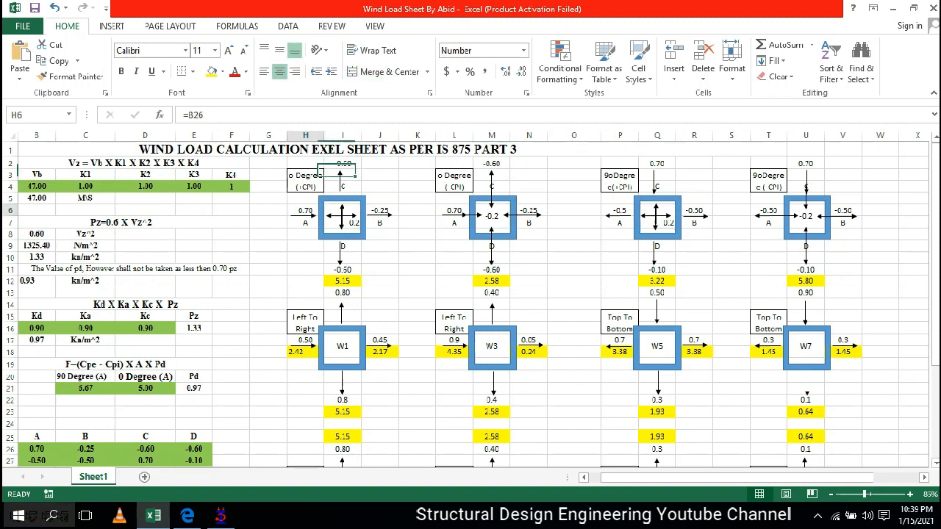
left_click(380, 257)
left_click(381, 211)
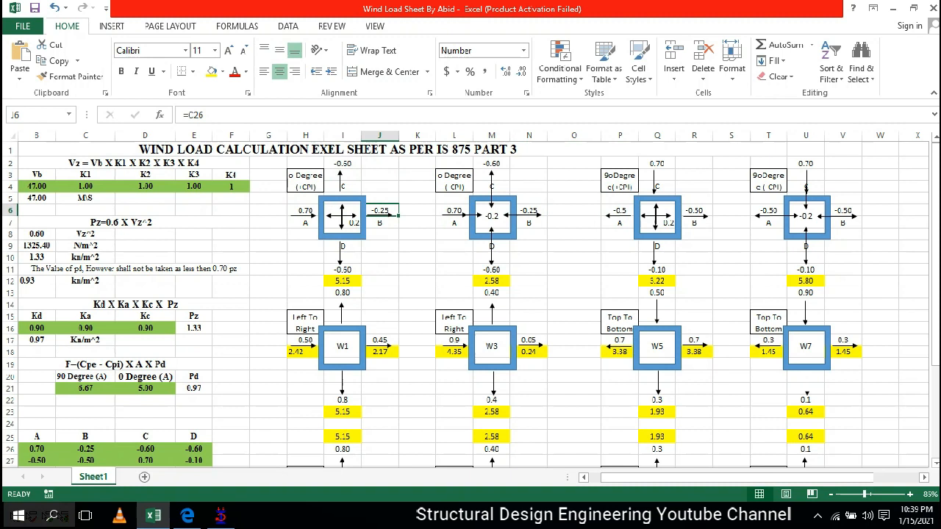
Inspect the W1 forces in J18 and I12 and the W1 combined coefficients on its faces, including H17 and J17.
left_click(380, 345)
left_click(380, 352)
left_click(342, 282)
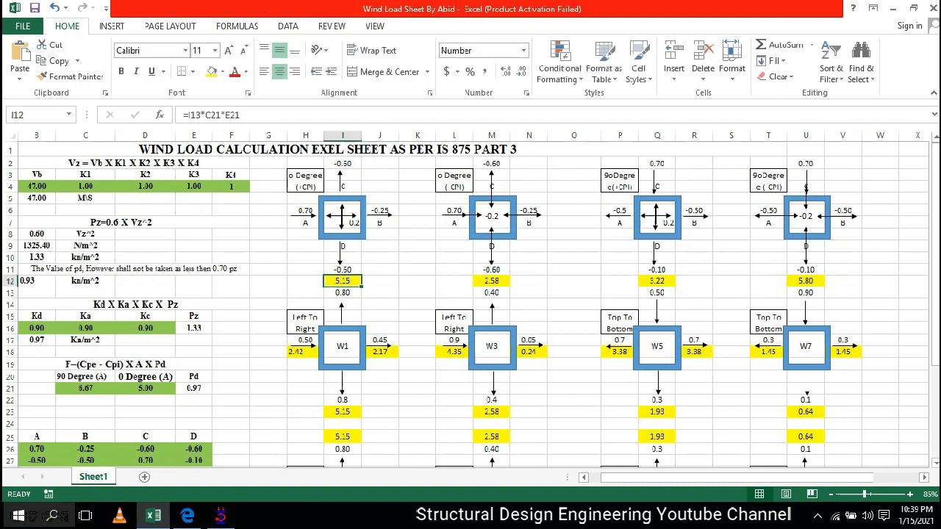
left_click(305, 340)
left_click(380, 341)
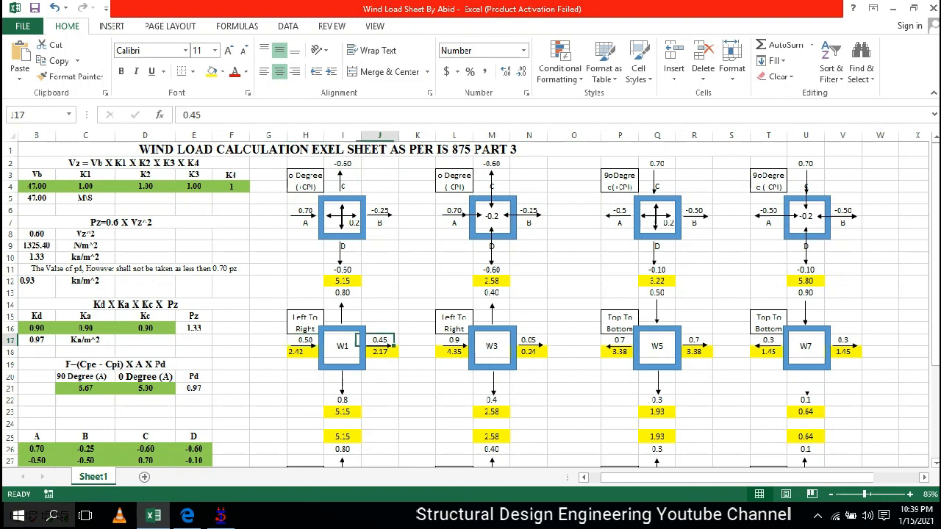
left_click(342, 293)
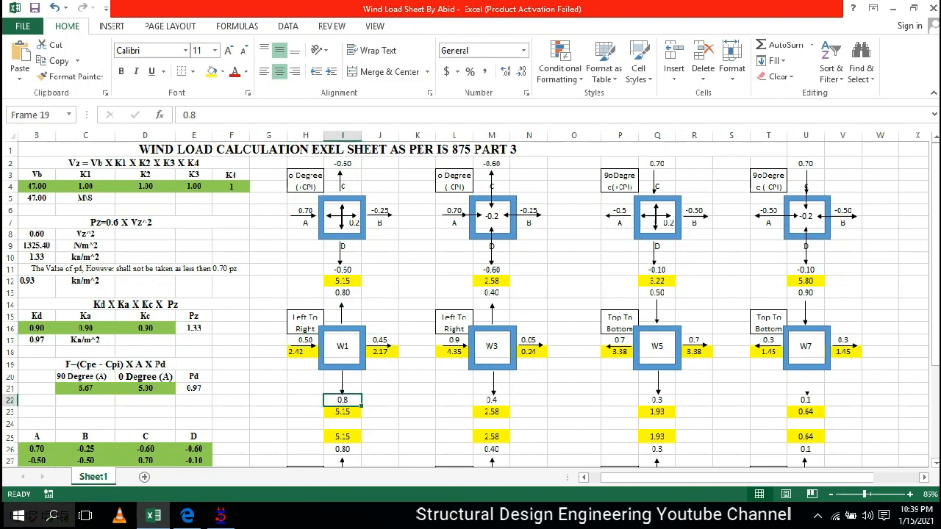
Compare the W1 and W3 frames and check the W3 coefficients in M13 and M22.
left_click(341, 329)
left_click(491, 330)
left_click(491, 292)
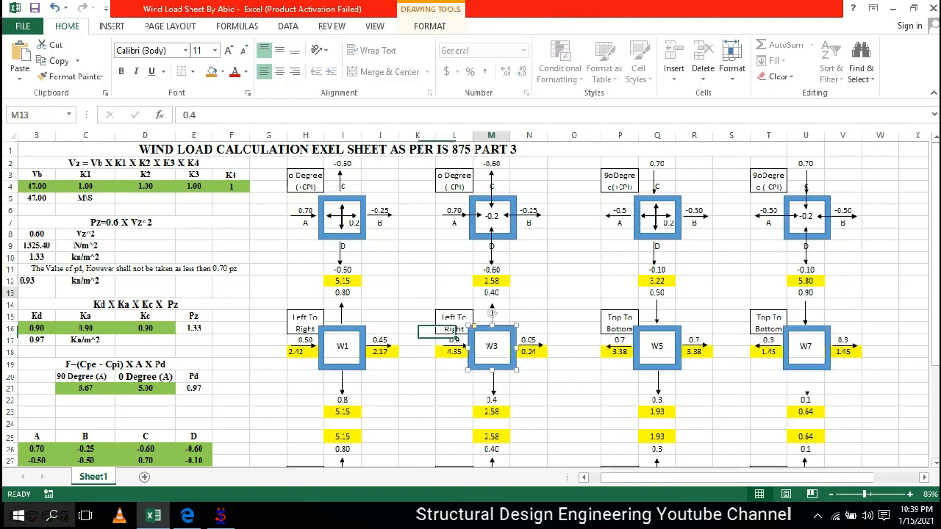
left_click(491, 399)
Compare the W2 coefficient in I26 with the W1 force formula in I23 and the W1 coefficient in I13.
scroll(491, 400, "down", 1)
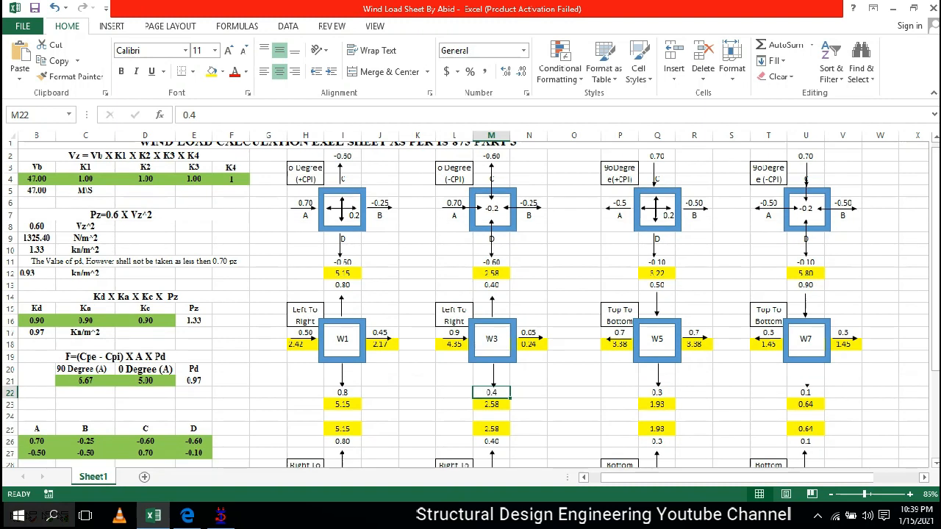
scroll(492, 393, "down", 4)
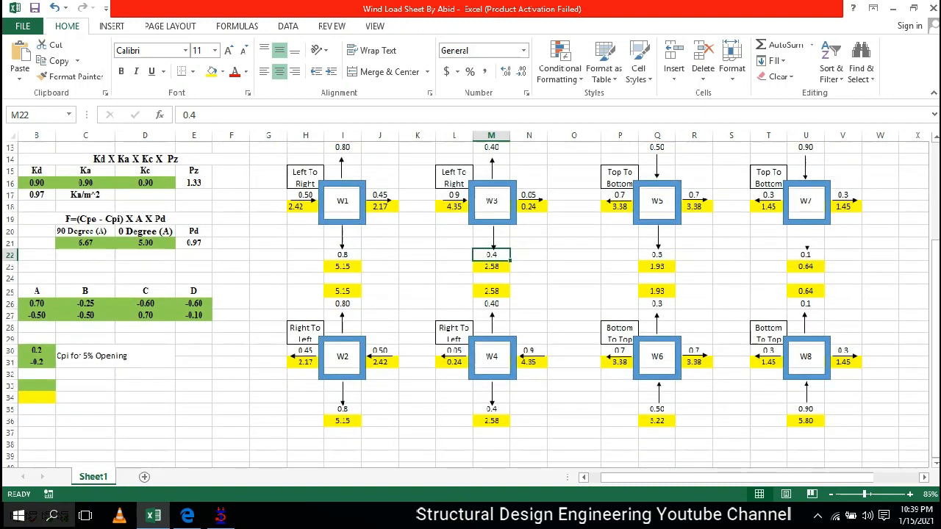
left_click(343, 303)
scroll(342, 304, "up", 1)
left_click(342, 302)
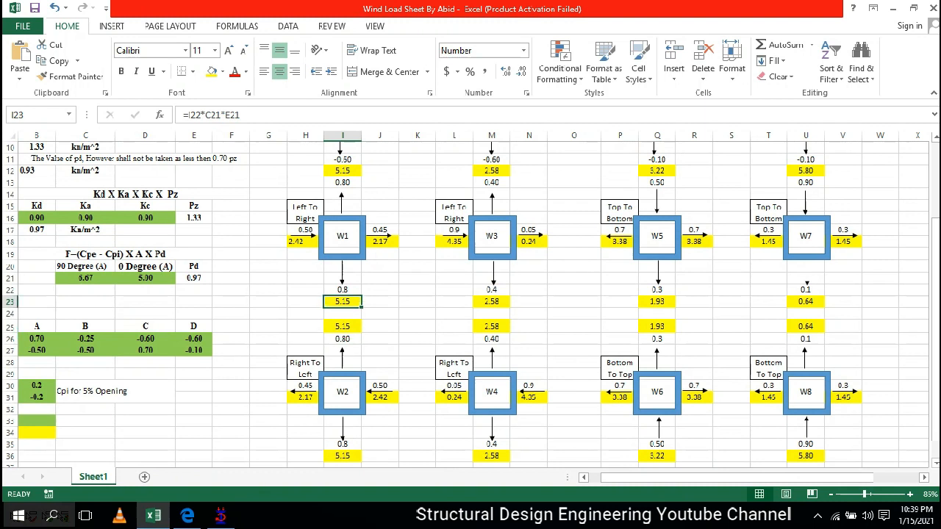
scroll(470, 304, "up", 1)
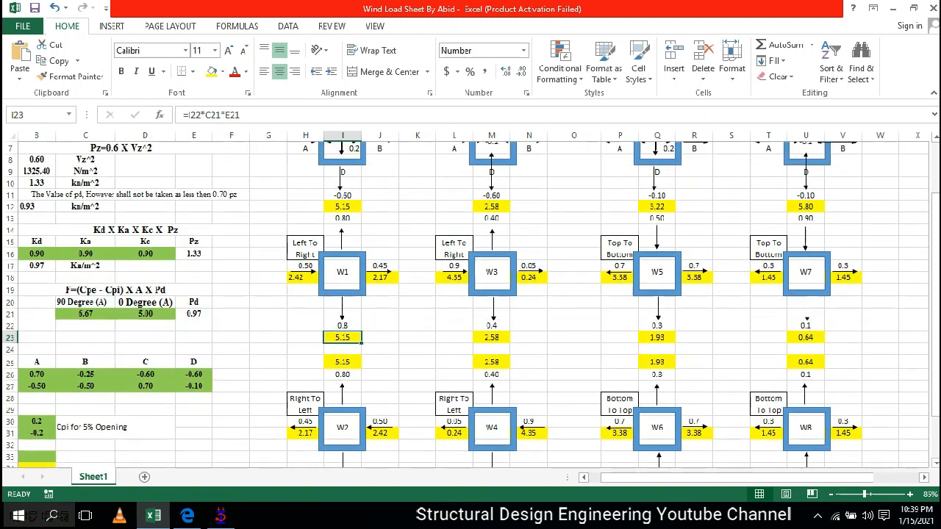
scroll(470, 304, "up", 1)
scroll(342, 294, "up", 1)
left_click(342, 293)
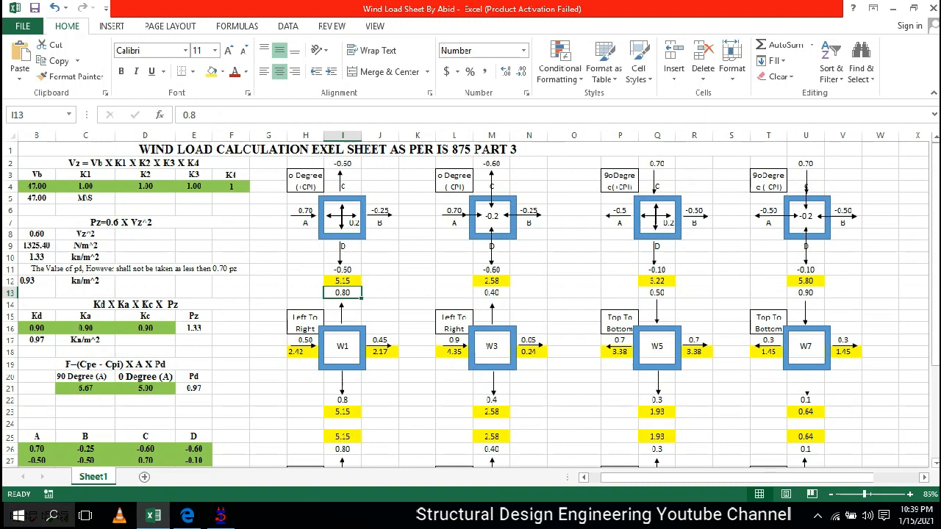
Examine the external coefficient on face A and the internal coefficient in the 0 degree (+CPI) diagram.
left_click(305, 216)
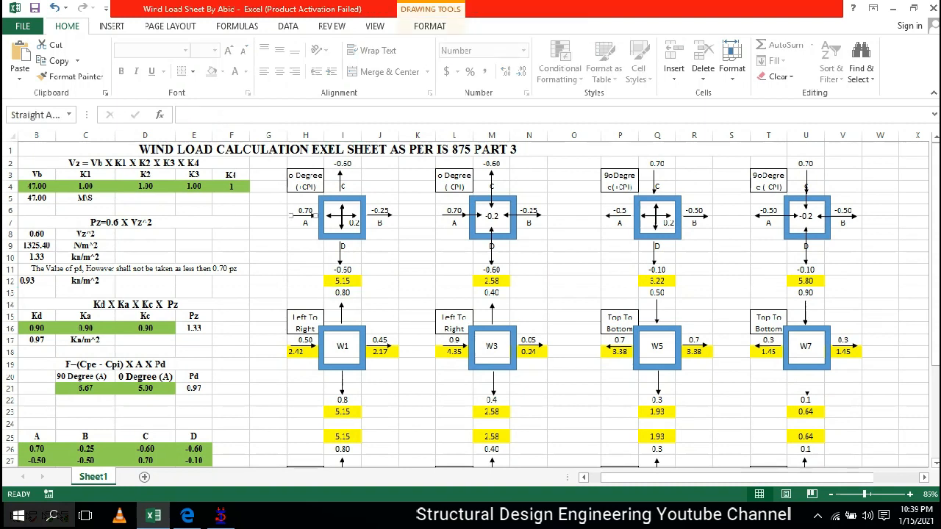
left_click(305, 210)
left_click(352, 223)
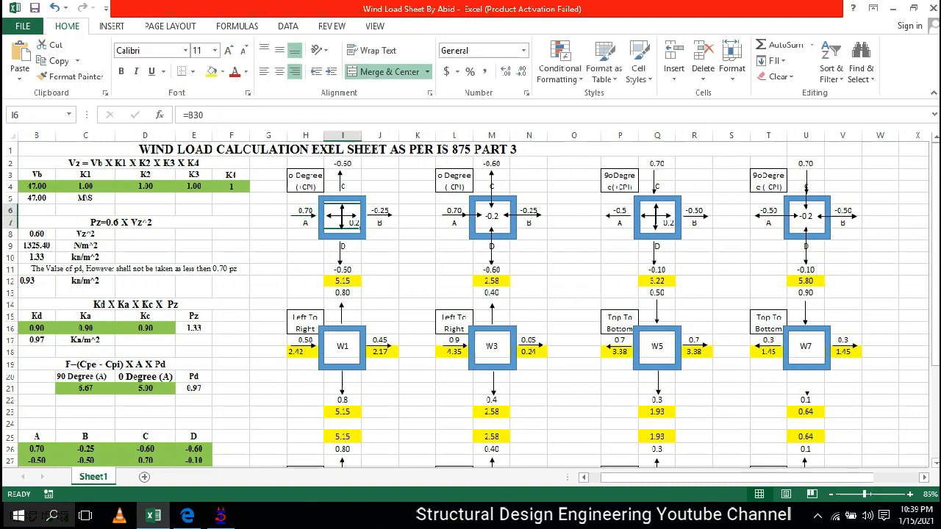
left_click(305, 210)
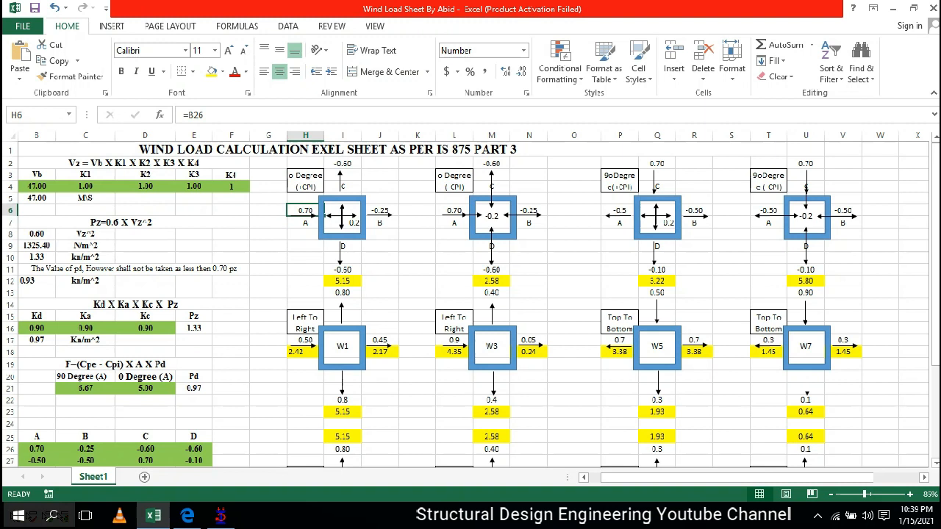
left_click(353, 222)
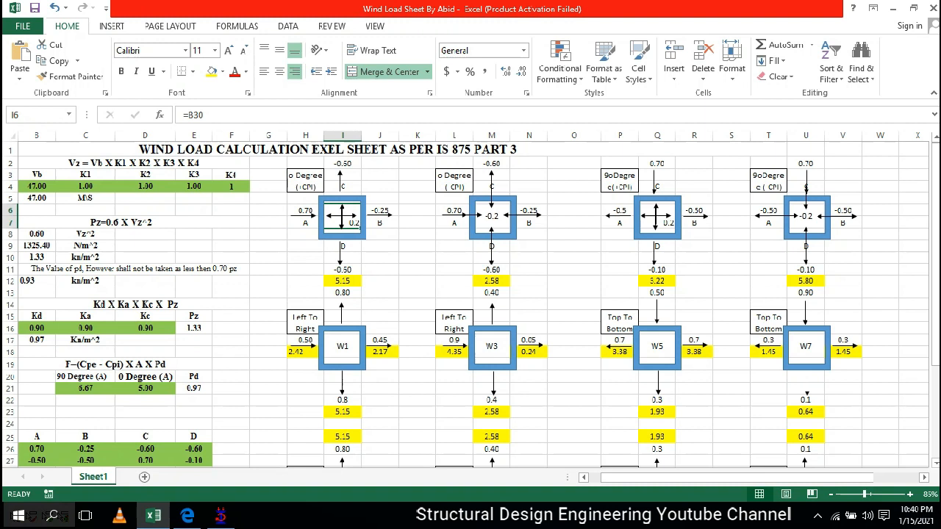
left_click(305, 211)
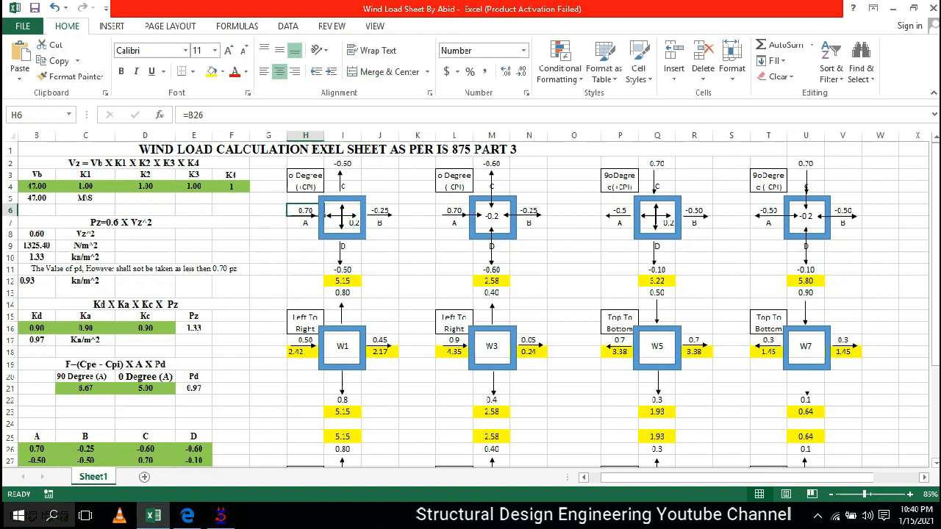
left_click(305, 246)
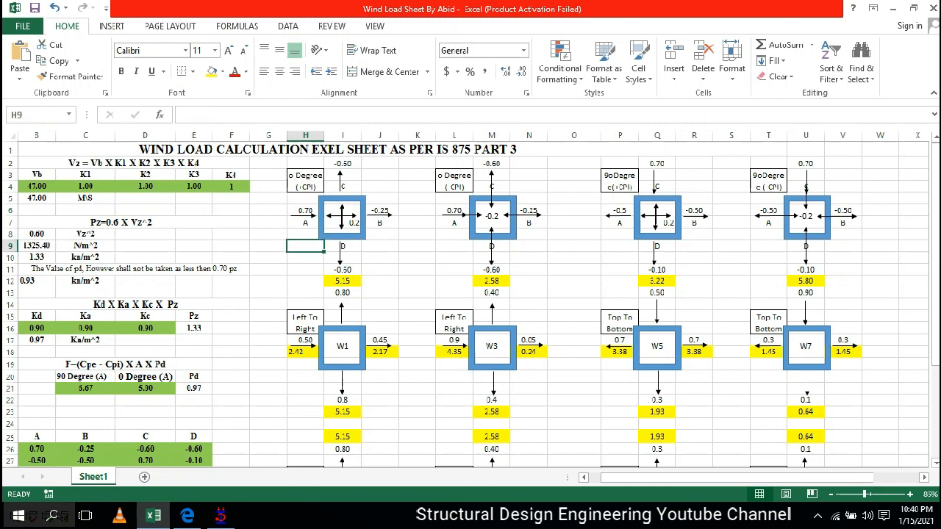
left_click(305, 211)
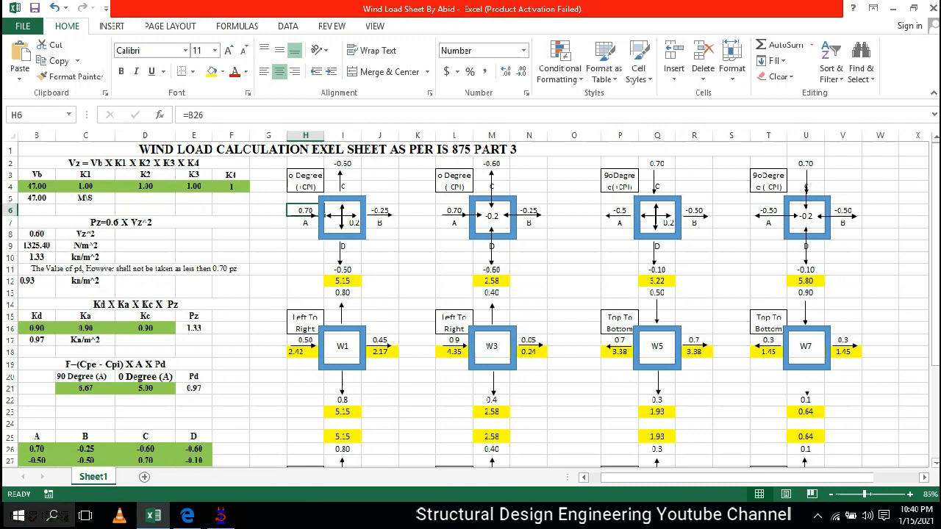
left_click(349, 220)
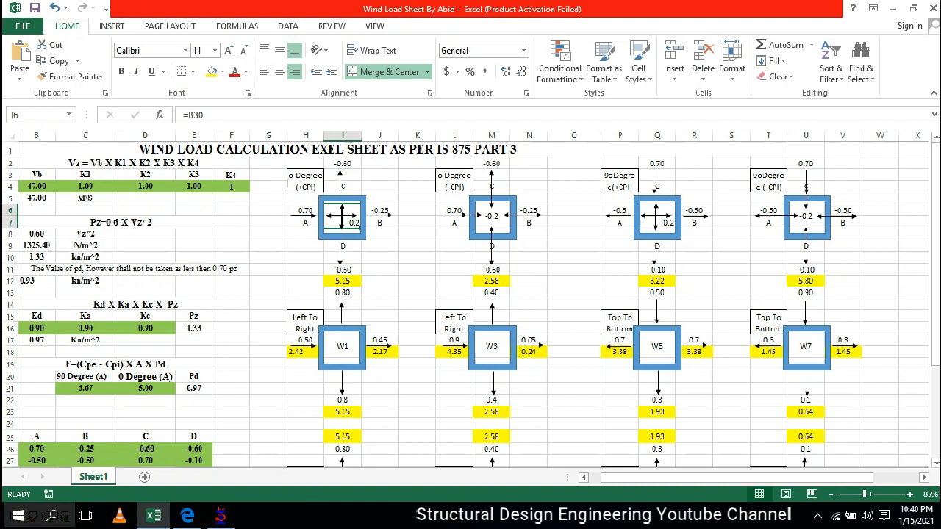
Compare face C's external coefficient in the 0 degree (+CPI) diagram with the internal coefficient and the net coefficients in I13 and I22.
left_click(342, 186)
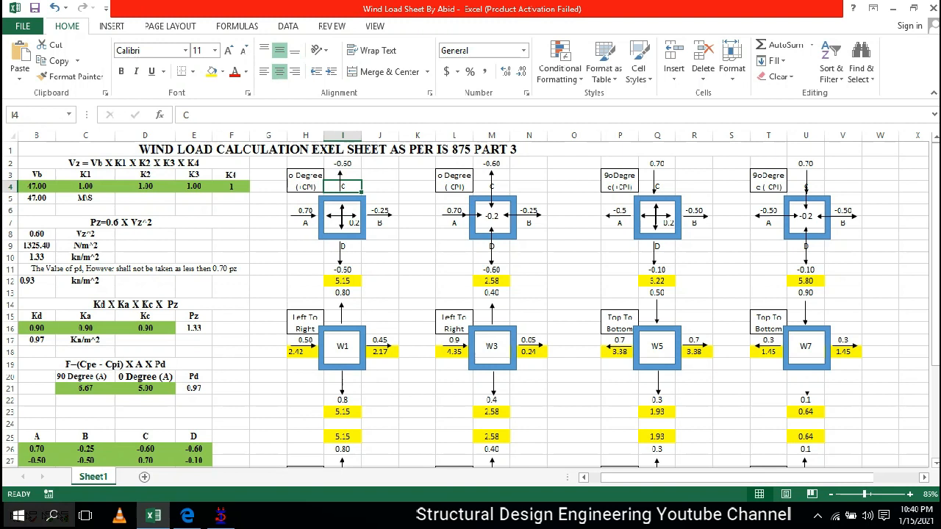
left_click(343, 164)
left_click(353, 222)
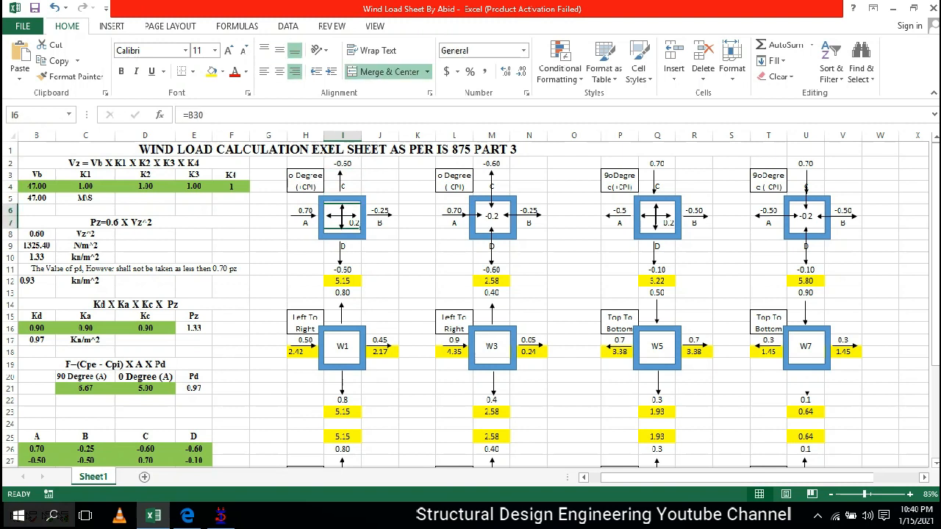
left_click(343, 292)
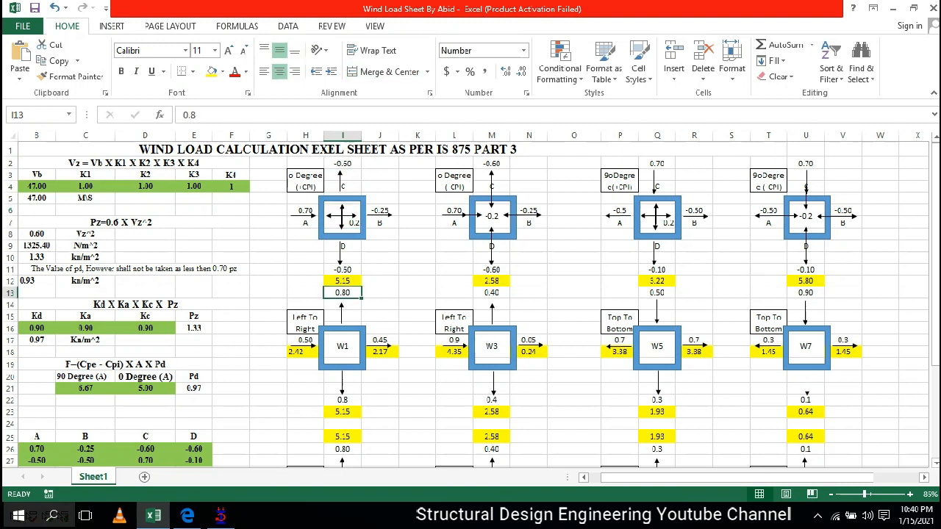
left_click(342, 389)
left_click(343, 400)
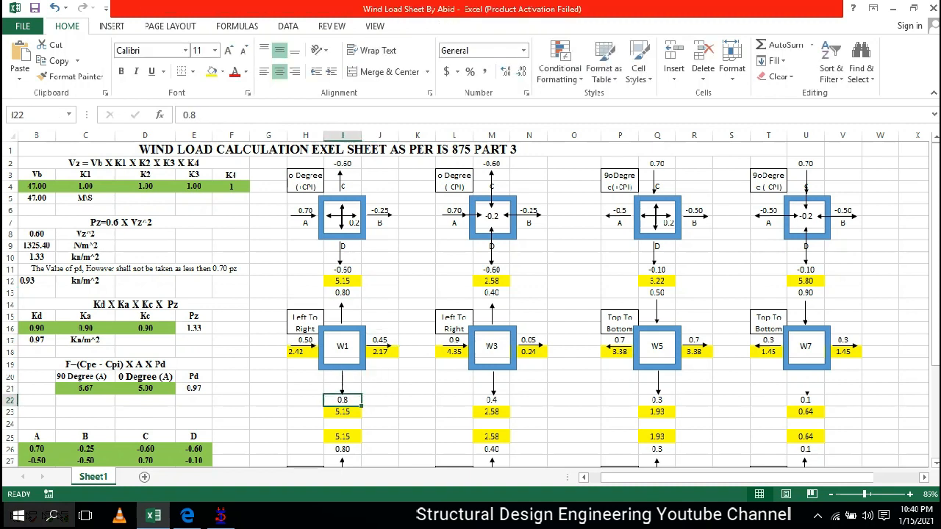
left_click(343, 163)
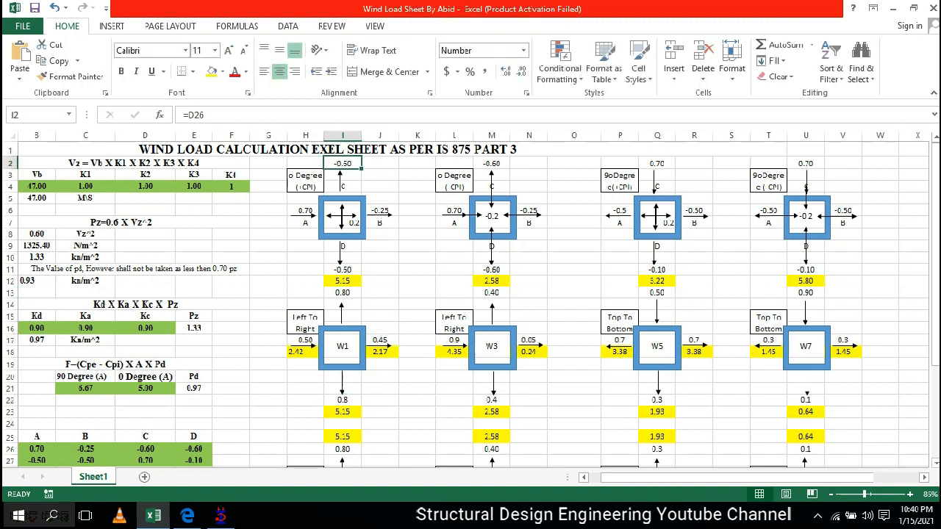
Compare the internal coefficients of the two 0 degree diagrams and inspect the net coefficient formula for face A of W1.
left_click(353, 222)
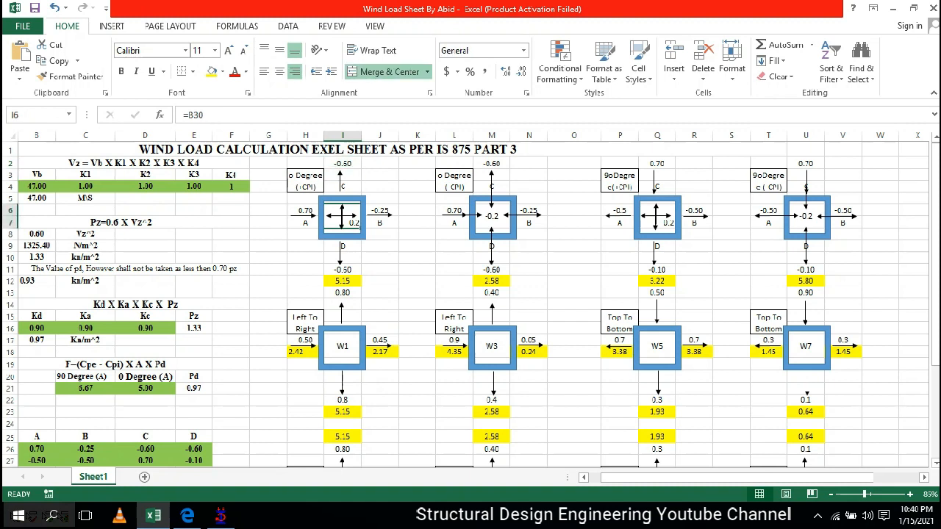
left_click(493, 218)
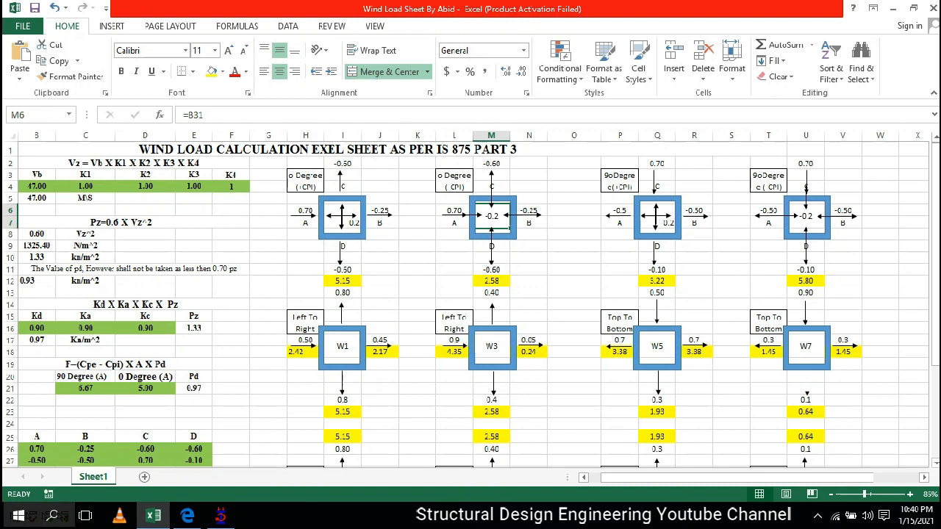
left_click(353, 222)
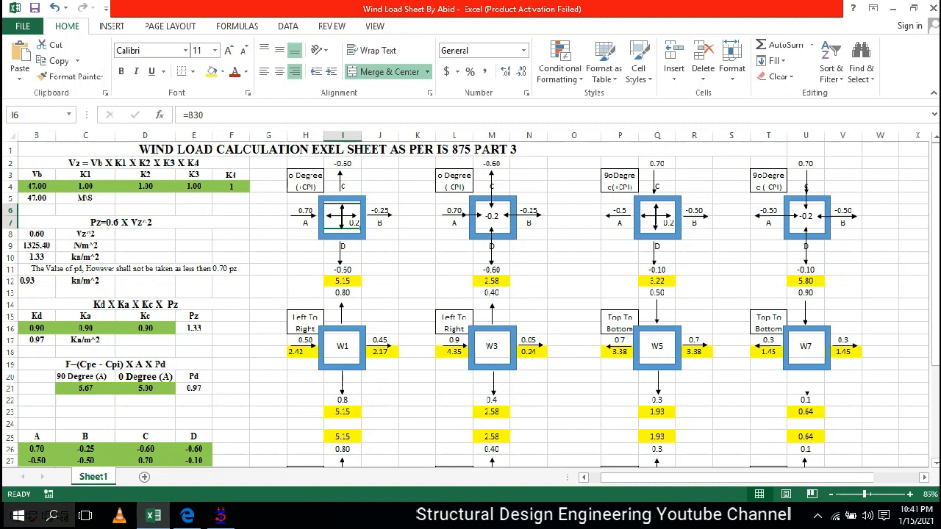
left_click(305, 341)
scroll(305, 340, "down", 1)
scroll(471, 305, "down", 3)
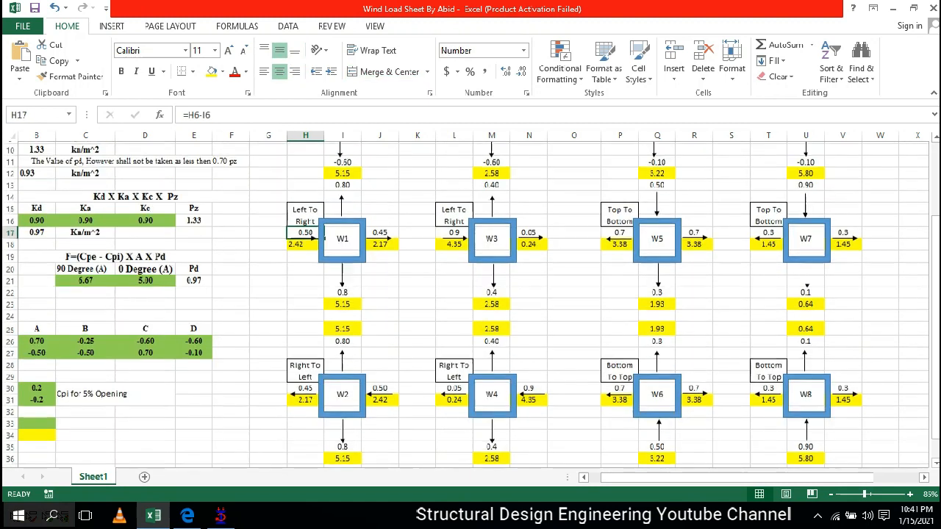
scroll(470, 305, "up", 1)
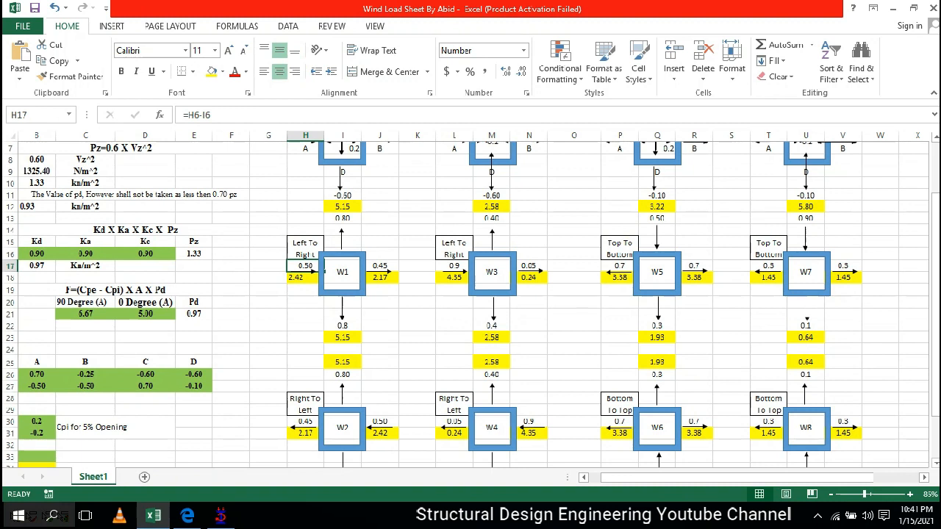
scroll(470, 305, "up", 1)
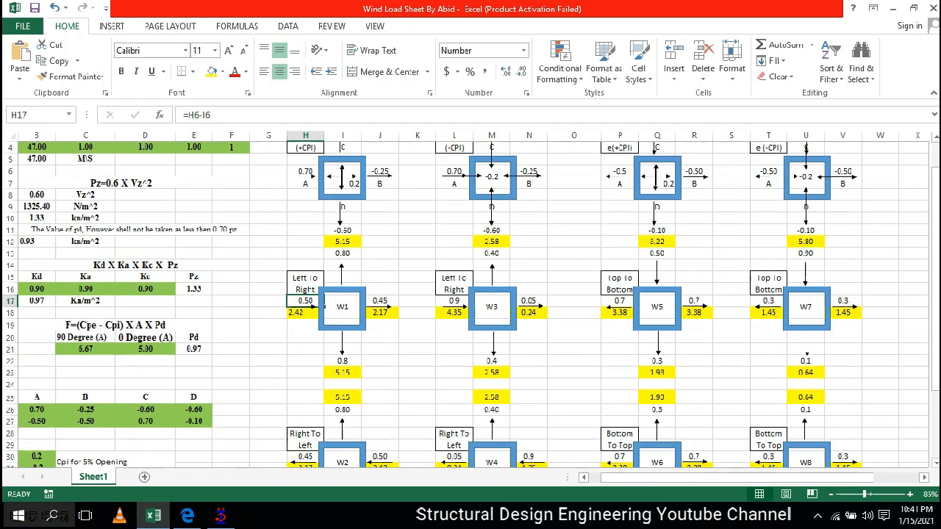
scroll(471, 305, "up", 1)
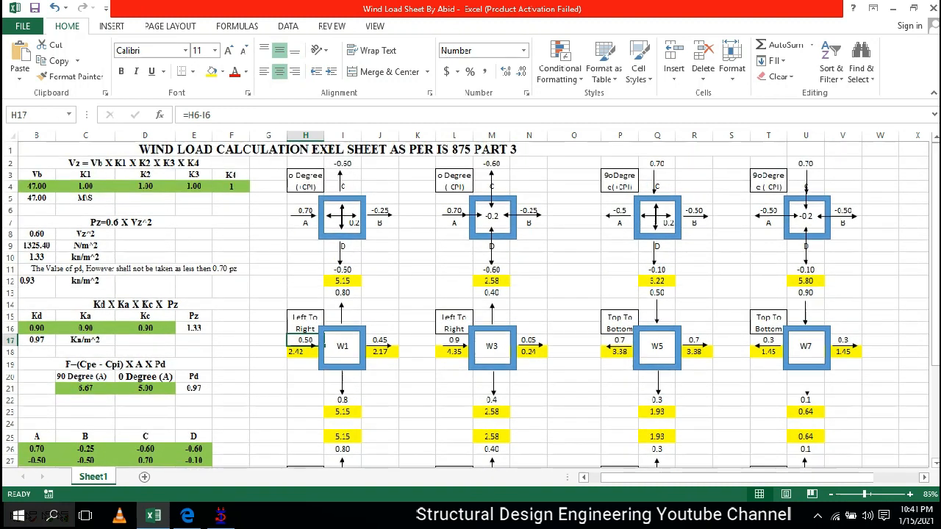
Review the four wind angle and CPI case headings and the resulting load case diagrams W1 to W8.
left_click(305, 181)
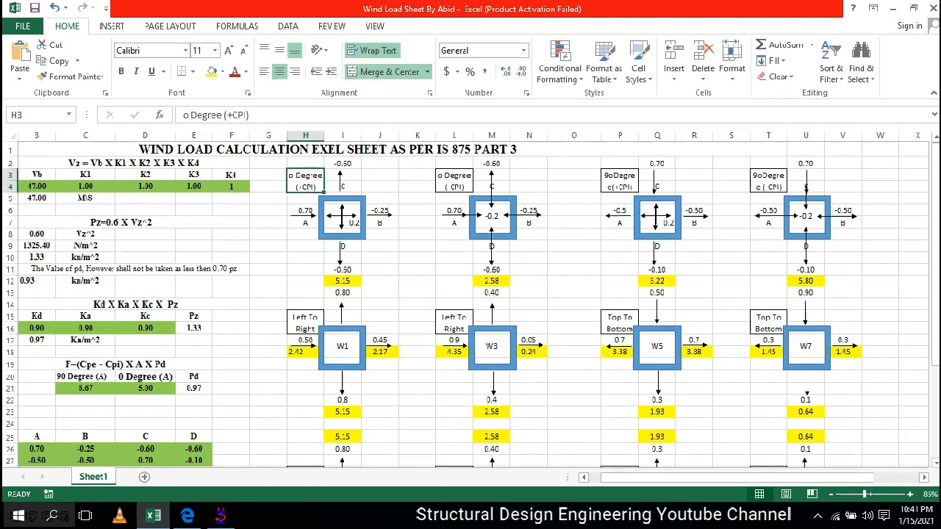
left_click(454, 181)
left_click_drag(580, 180, 617, 181)
left_click(768, 181)
scroll(471, 305, "down", 3)
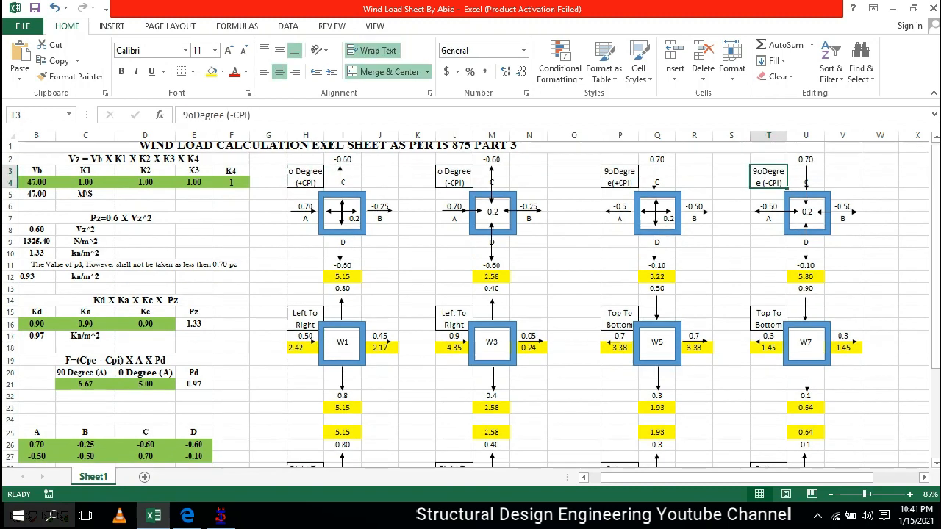
left_click_drag(268, 194, 853, 435)
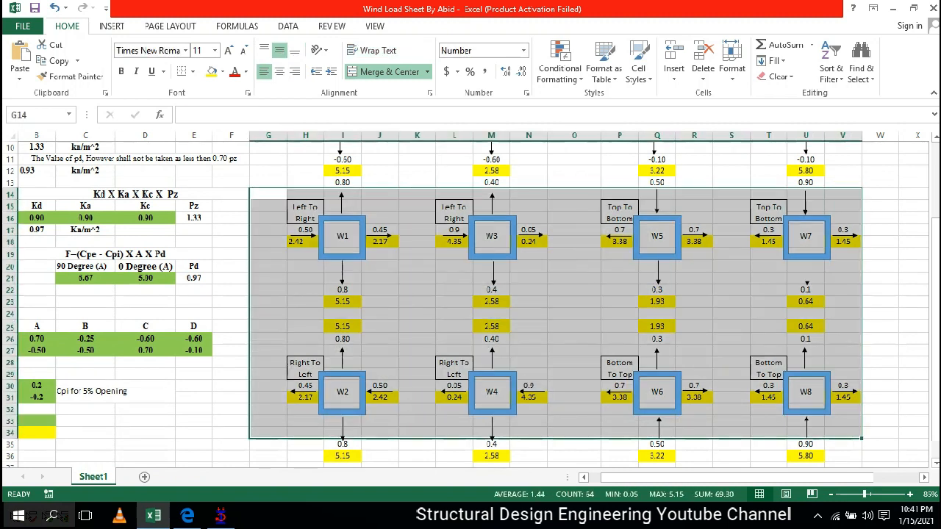
left_click(491, 217)
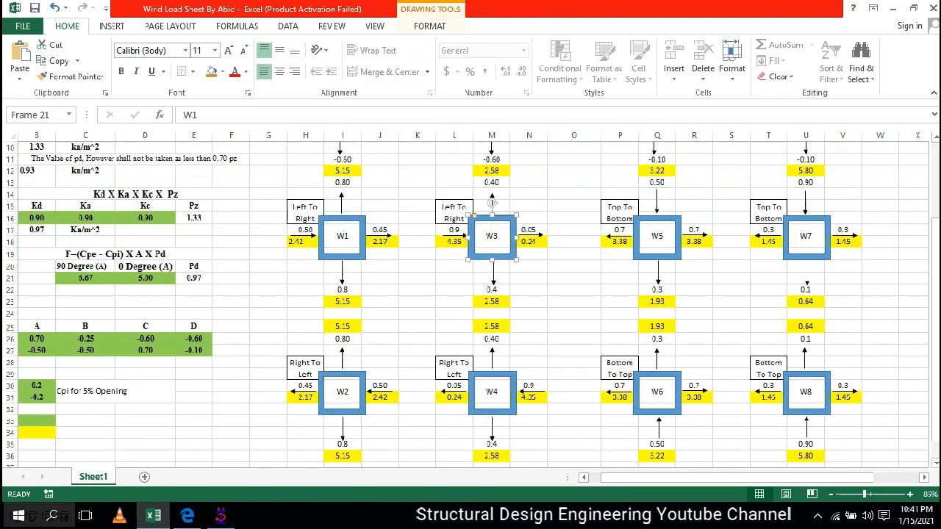
left_click(342, 392)
left_click(492, 236)
left_click(492, 392)
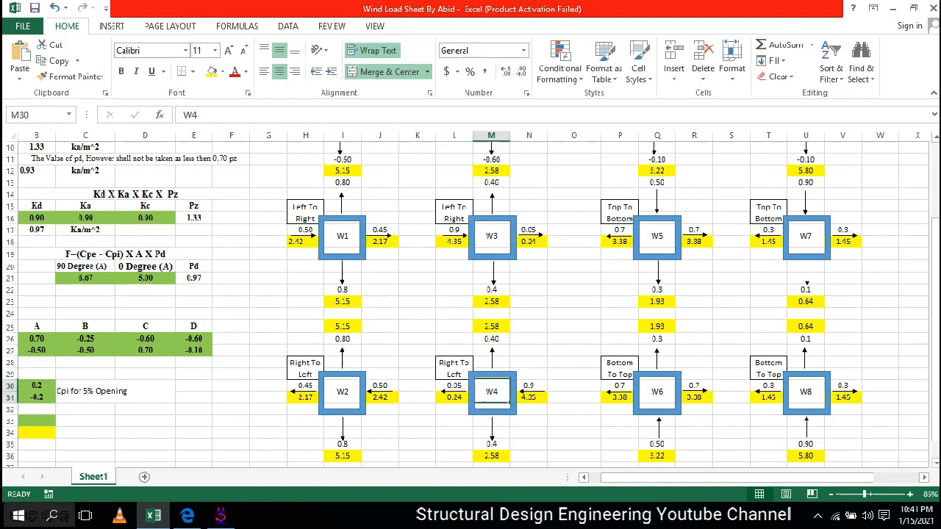
left_click(657, 236)
left_click(657, 392)
left_click(806, 236)
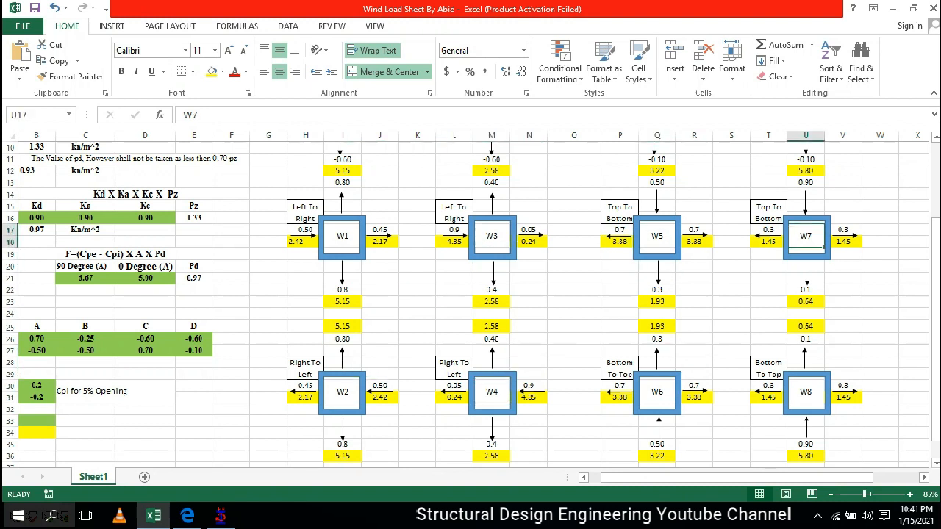
left_click(807, 392)
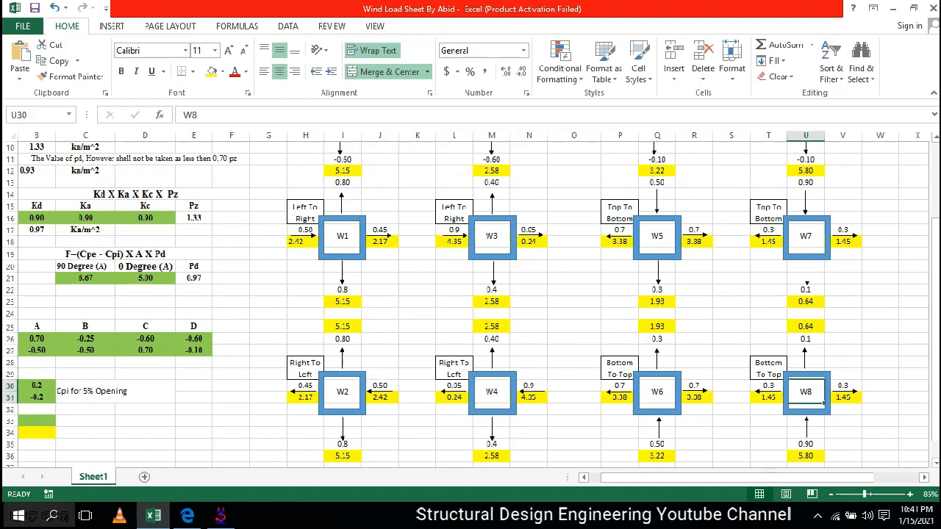
Examine the internal coefficient and face B's external coefficient and arrow in the 90 degree (-CPI) diagram.
scroll(470, 304, "up", 3)
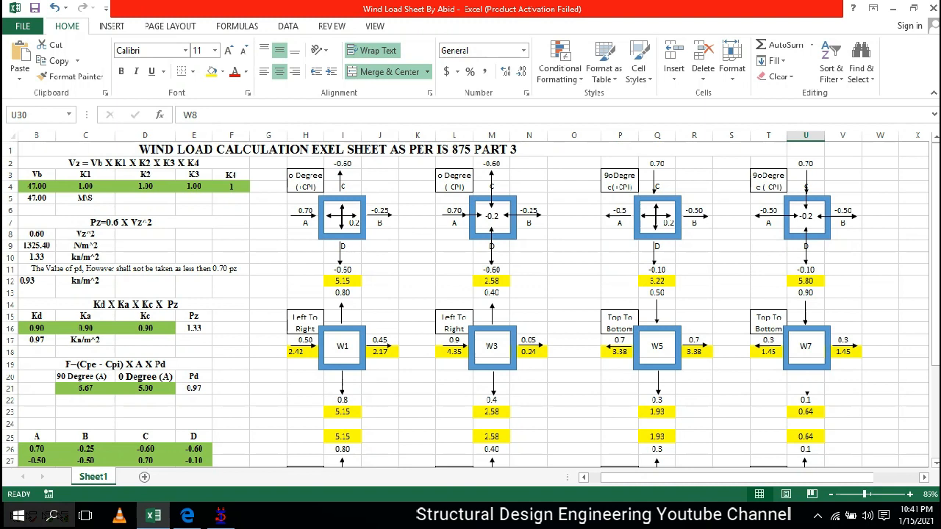
left_click(805, 216)
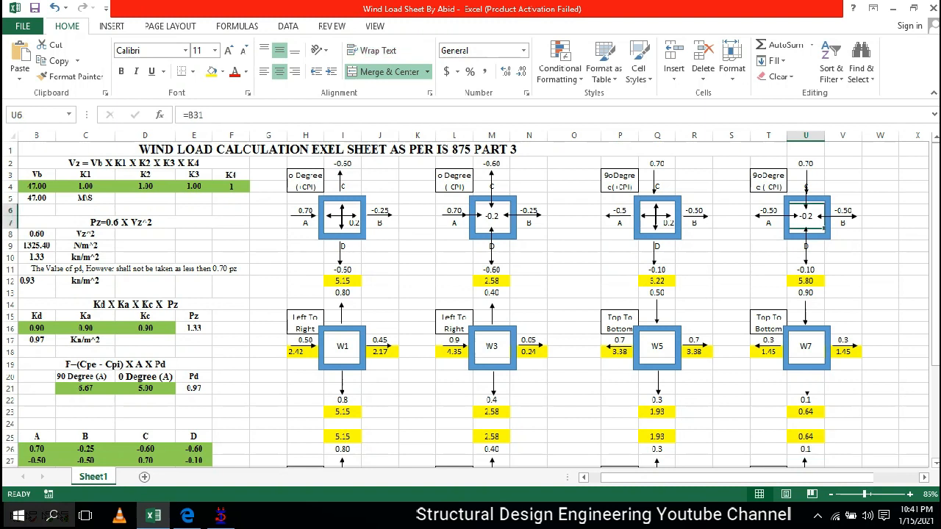
left_click(806, 197)
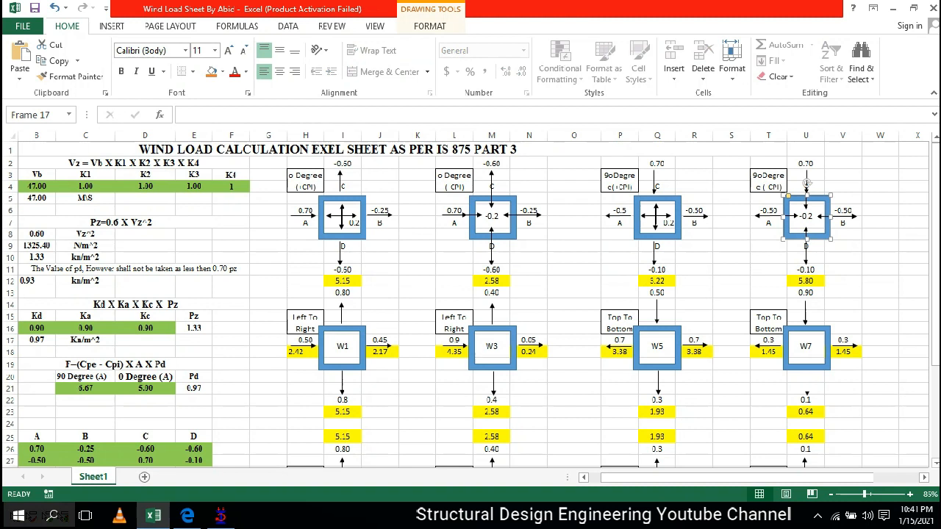
left_click(843, 211)
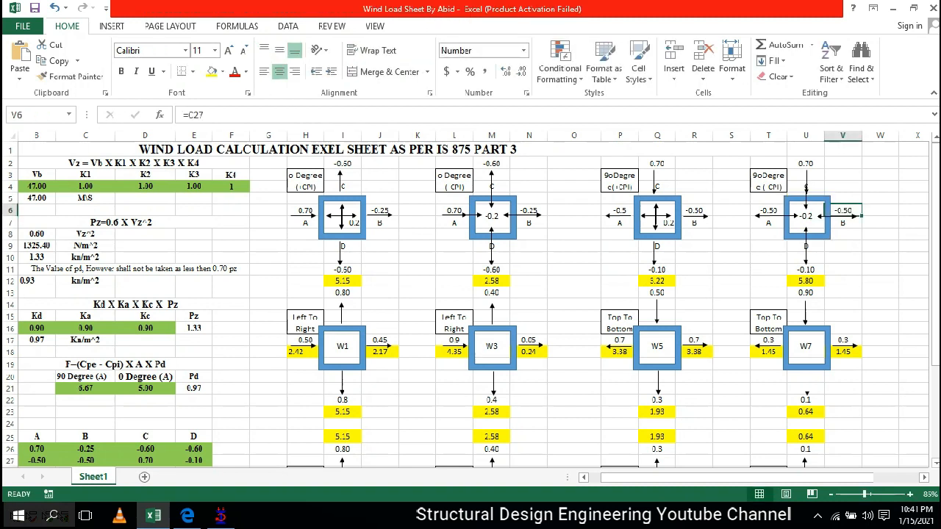
left_click(879, 234)
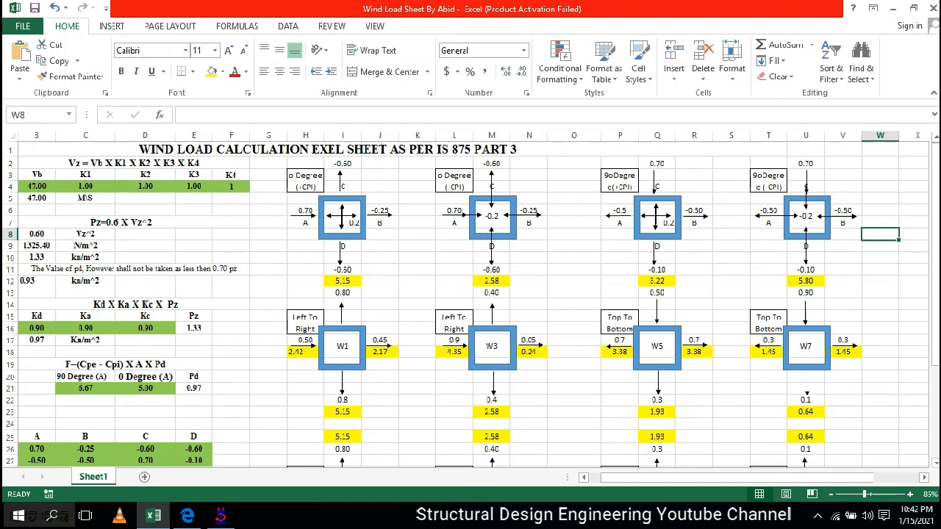
left_click(844, 216)
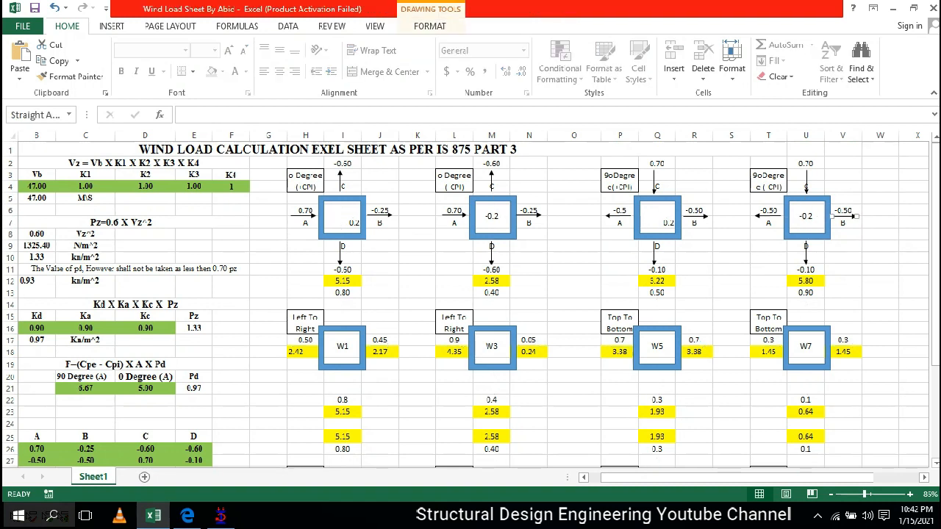
left_click(880, 235)
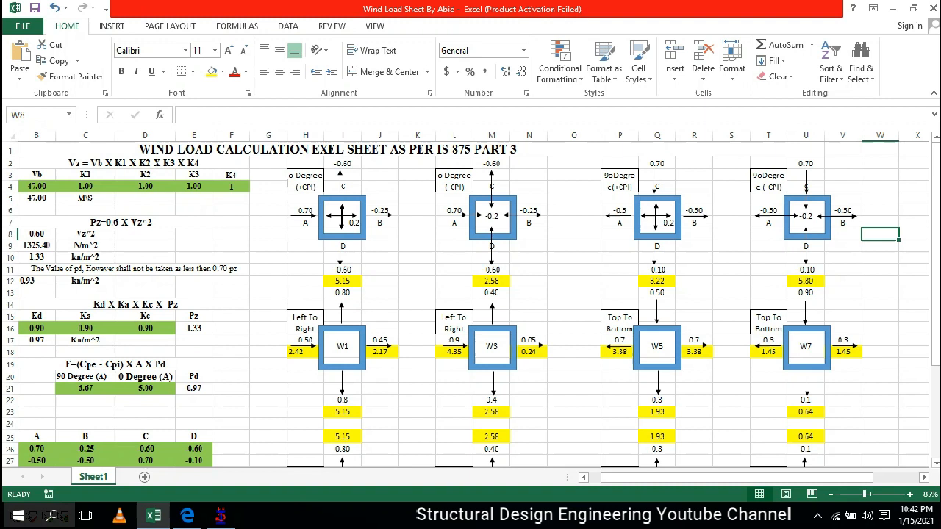
left_click(844, 216)
left_click(880, 235)
left_click(843, 210)
left_click(805, 217)
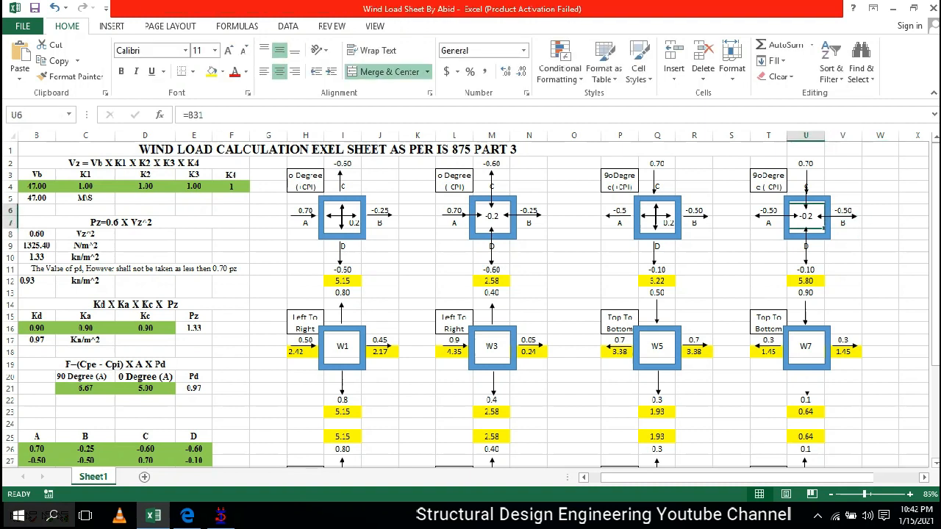
Check face B's coefficients for the 90 degree (-CPI) case and compare the four coefficient diagrams with load cases W1, W3, W5 and W7.
left_click(844, 346)
left_click(843, 340)
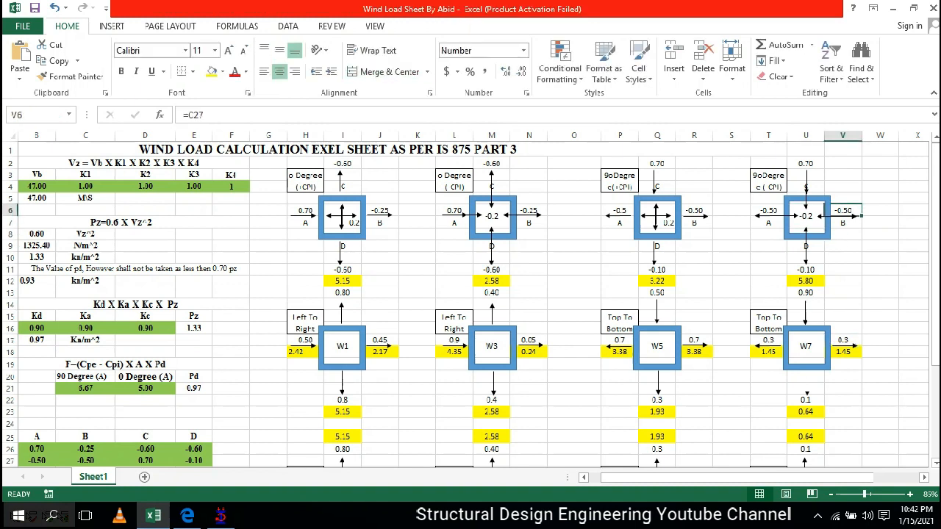
scroll(470, 305, "down", 1)
scroll(470, 305, "down", 1)
left_click_drag(268, 142, 845, 234)
left_click_drag(268, 265, 844, 337)
Review the Left To Right and Top To Bottom wind direction labels of load cases W1, W3, W5 and W7.
left_click(305, 284)
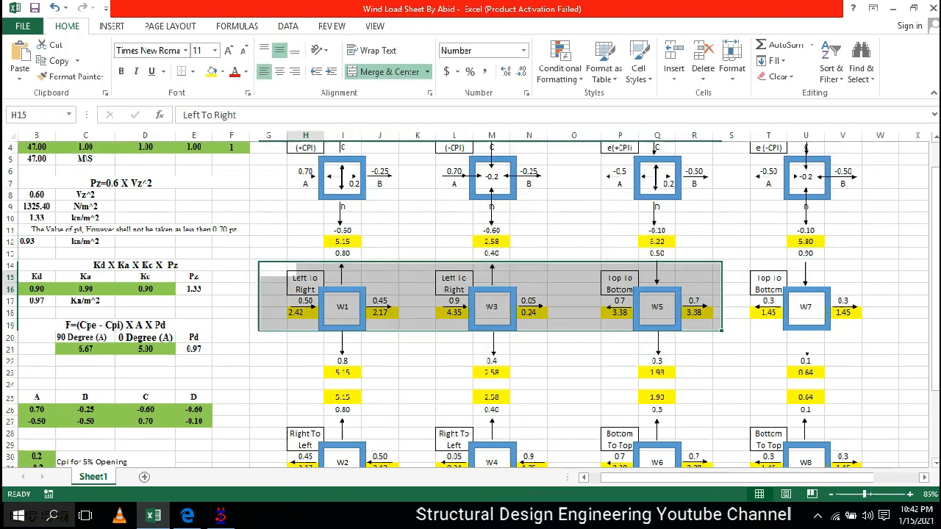
left_click(453, 284)
left_click(618, 283)
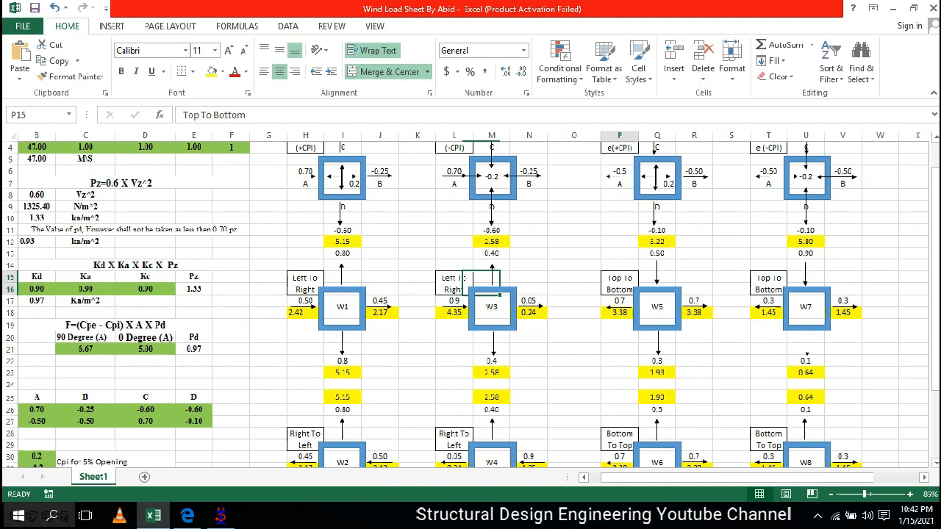
left_click(768, 284)
left_click(305, 284)
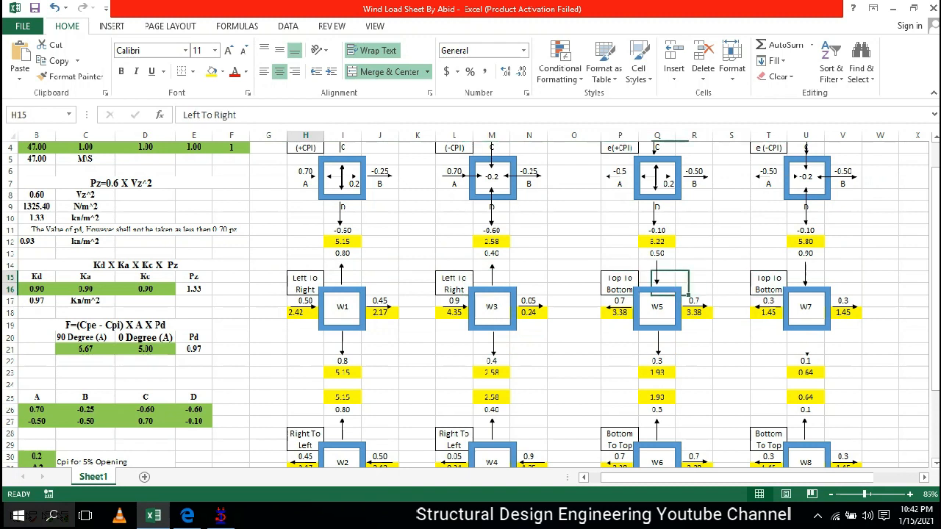
mouse_move(305, 284)
left_mouse_down()
mouse_move(566, 323)
mouse_move(845, 348)
left_mouse_up()
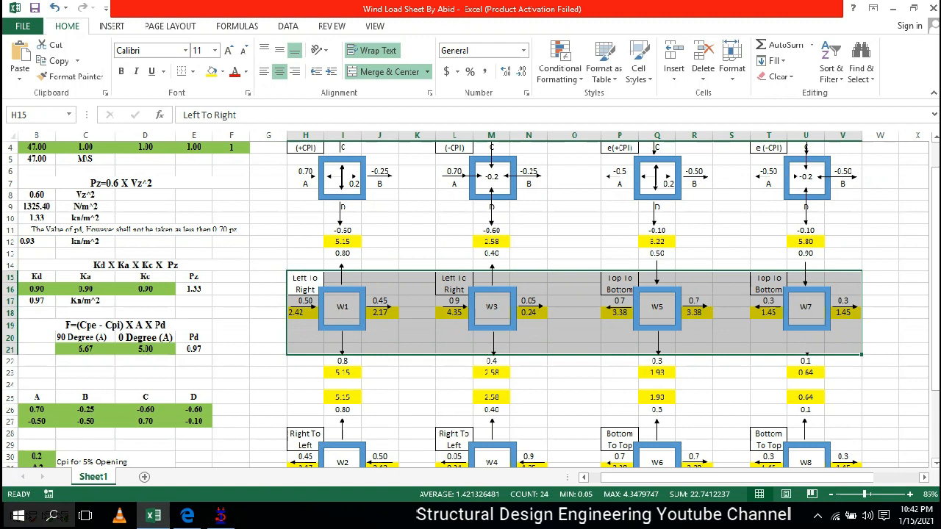
left_click(454, 283)
scroll(470, 302, "up", 1)
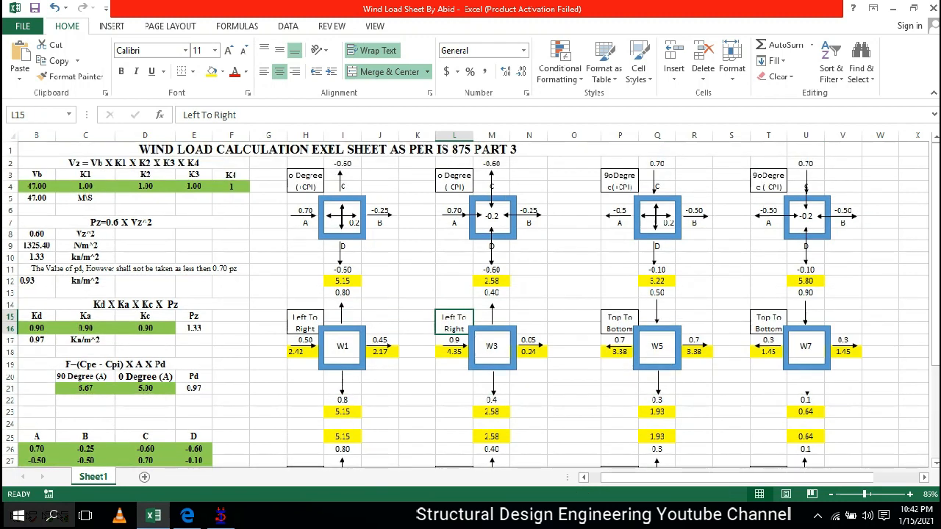
left_click(619, 322)
left_click(768, 322)
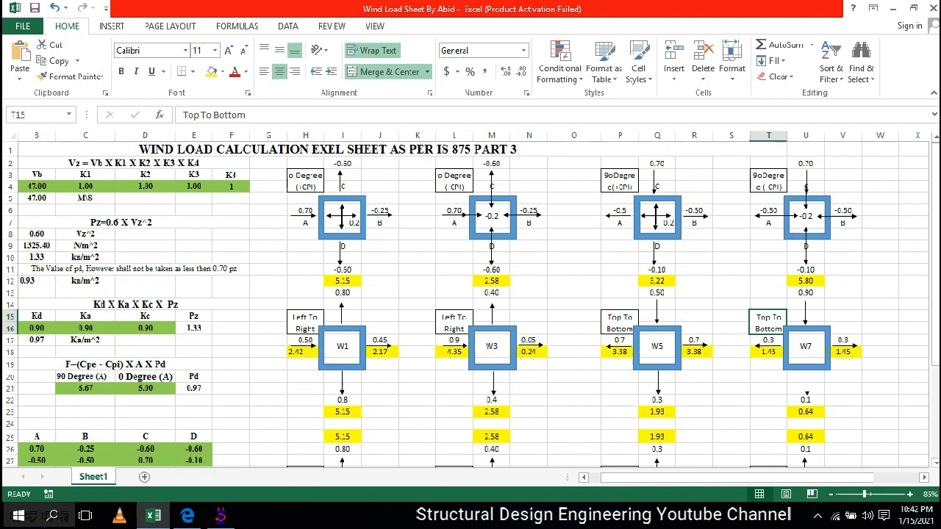
left_click(305, 322)
left_click(453, 322)
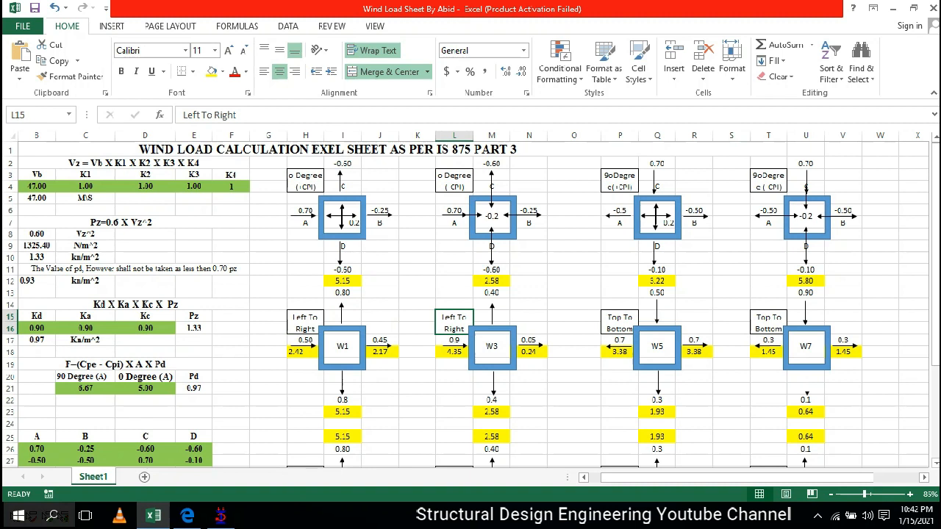
Compare the 0 and 90 degree coefficient diagrams with the upper and lower rows of load case diagrams W1 to W8.
scroll(471, 305, "down", 2)
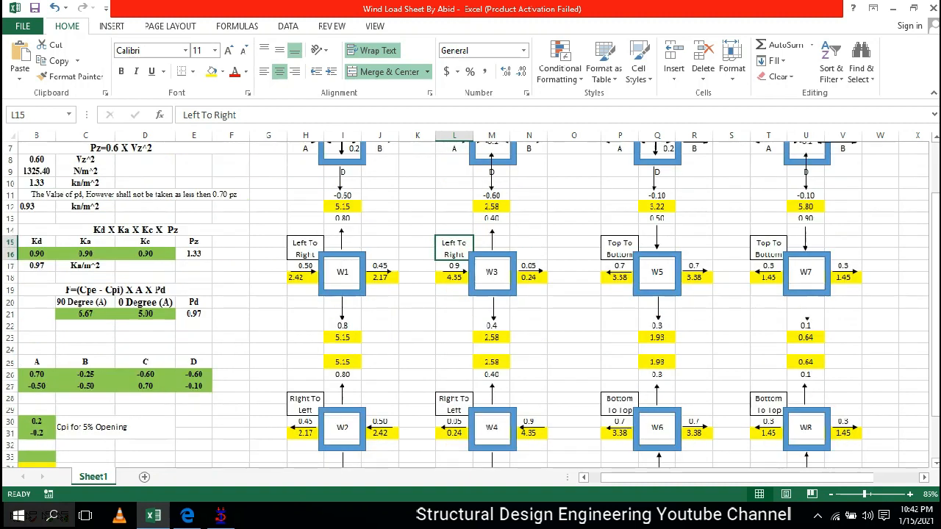
scroll(470, 305, "down", 1)
left_click_drag(305, 171, 896, 294)
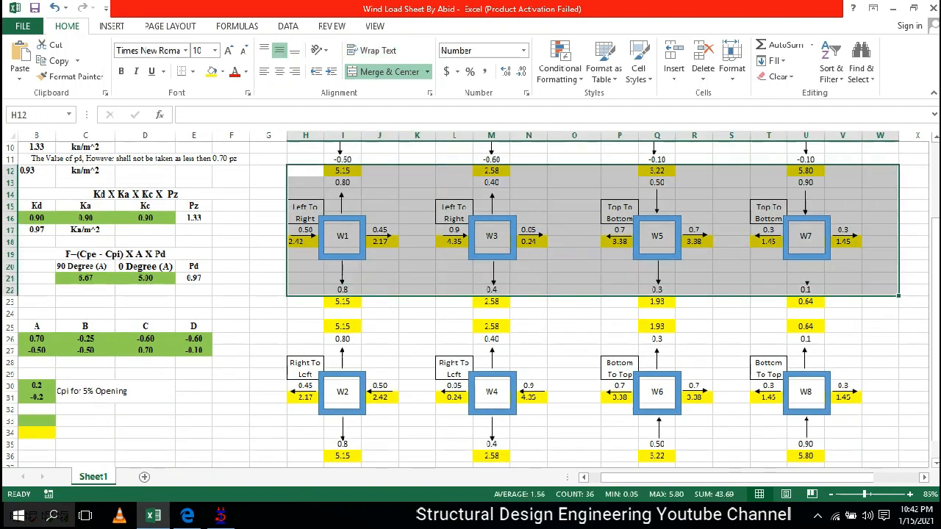
scroll(471, 305, "up", 2)
scroll(470, 305, "down", 3)
scroll(470, 305, "up", 4)
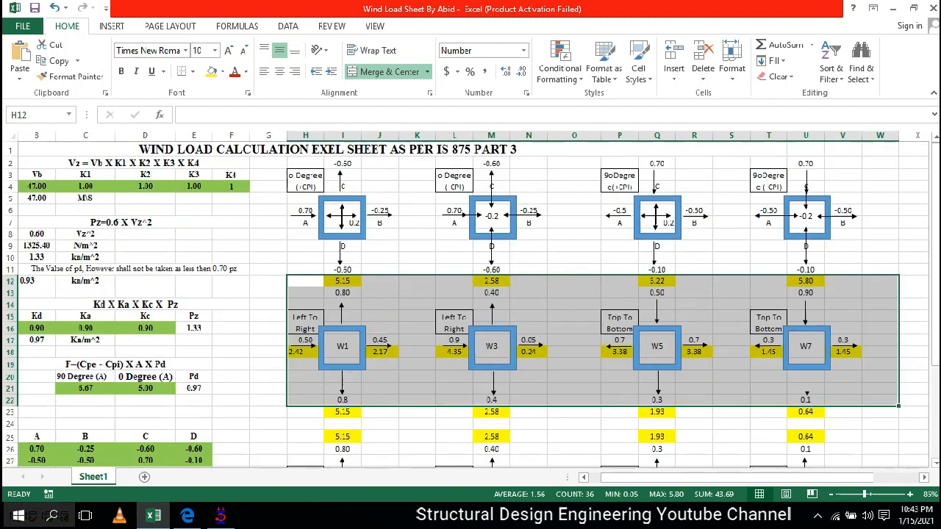
left_click_drag(268, 163, 881, 257)
left_click_drag(268, 281, 880, 388)
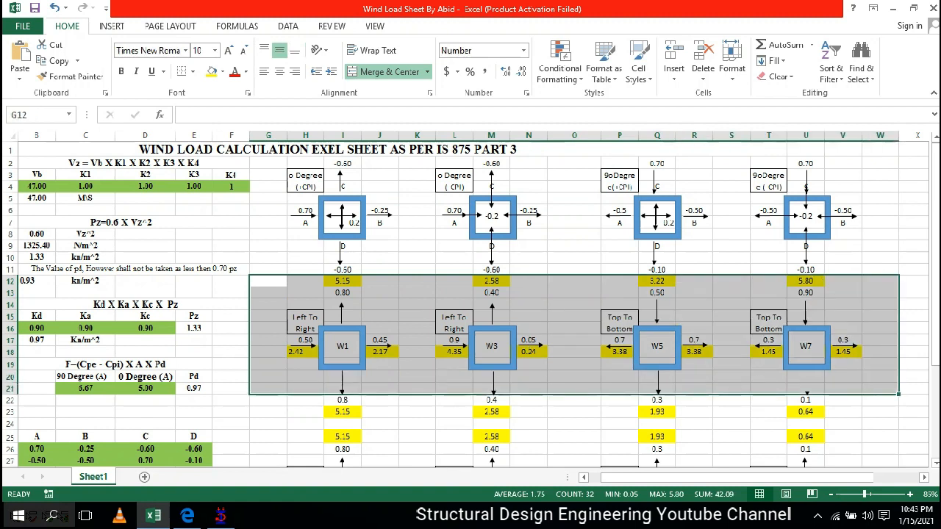
scroll(471, 305, "down", 3)
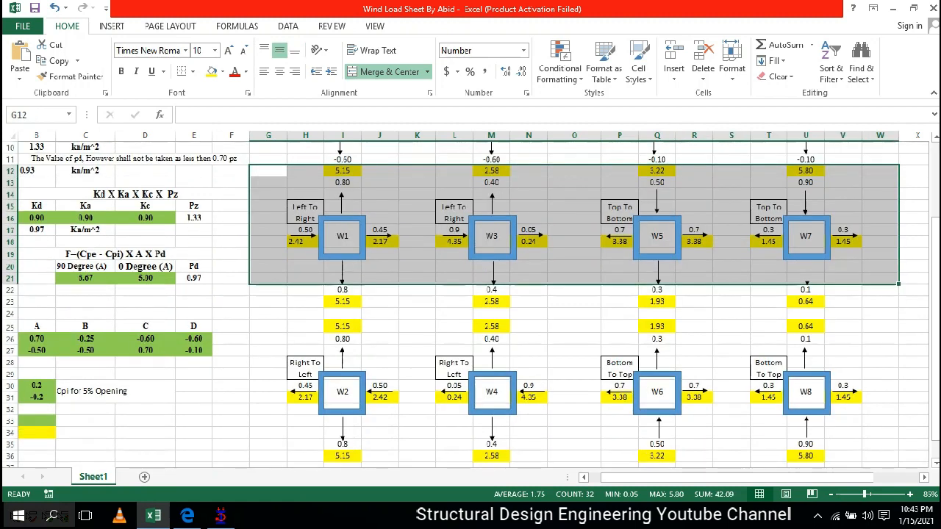
Compare the Left To Right cases W1 and W3 with their Right To Left counterparts W2 and W4.
left_click(321, 395)
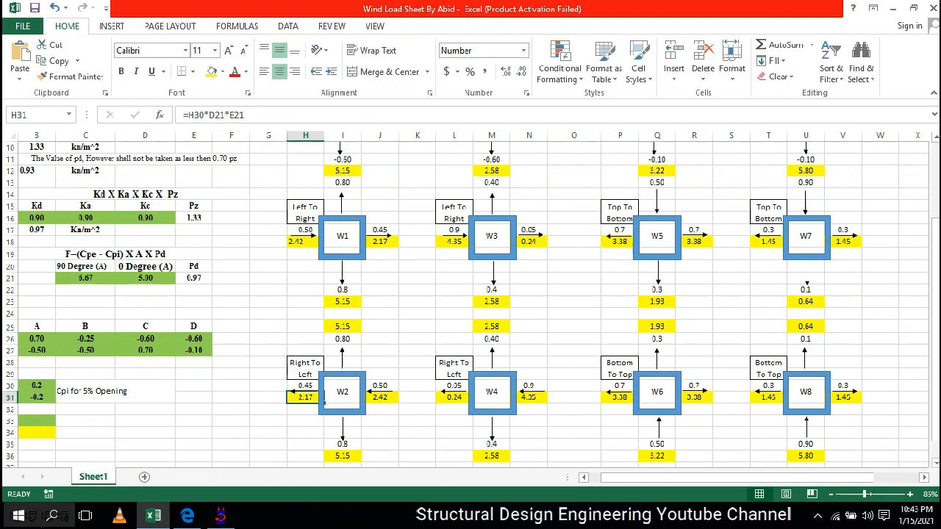
left_click(324, 378)
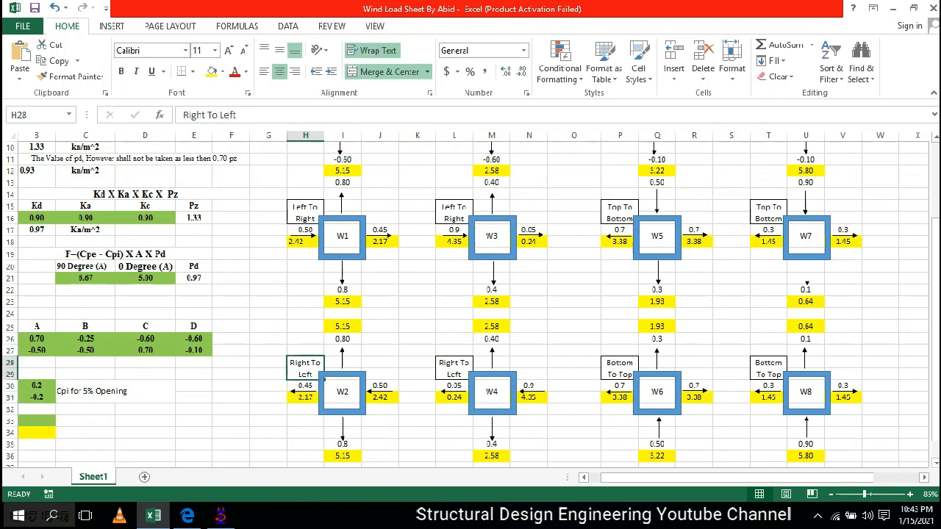
left_click(305, 212)
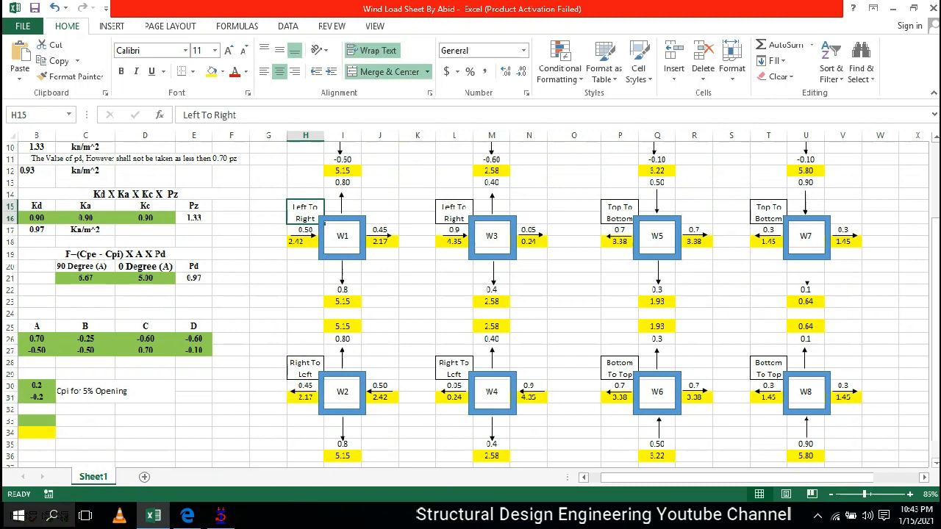
left_click(305, 368)
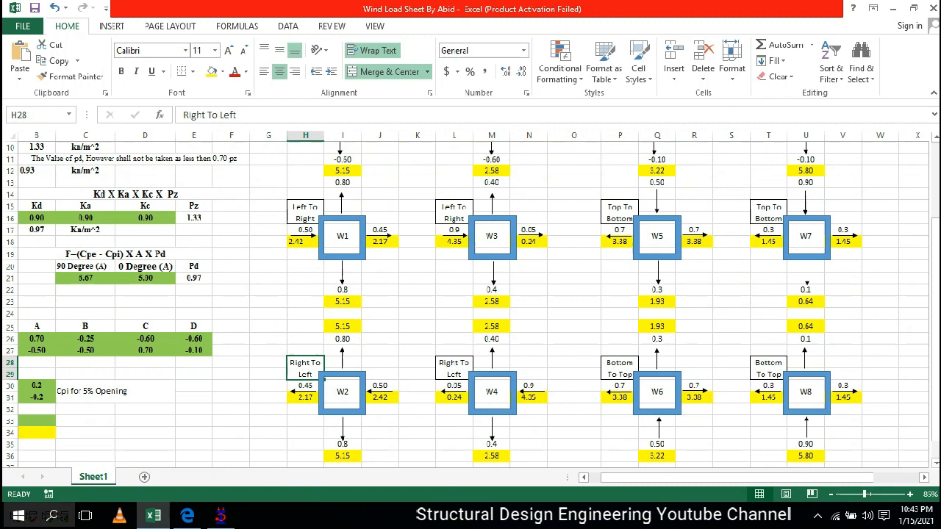
left_click(305, 213)
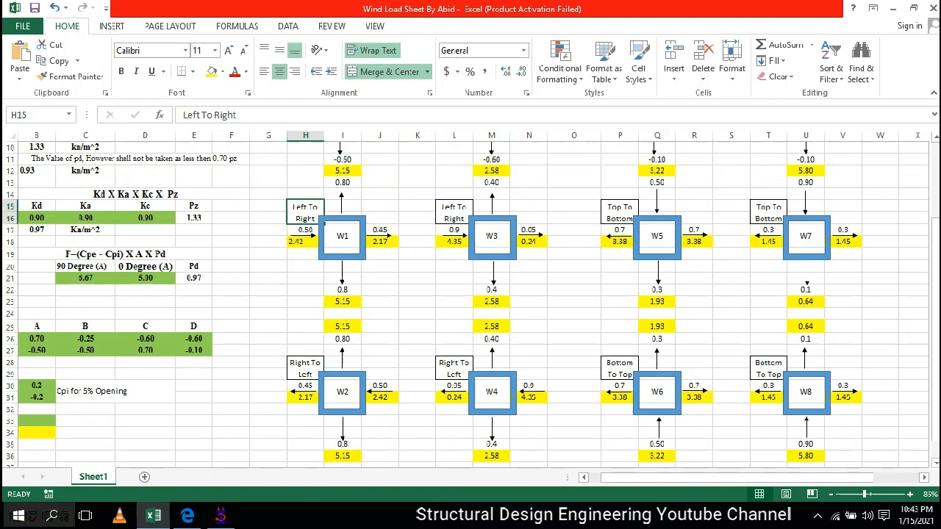
left_click(305, 368)
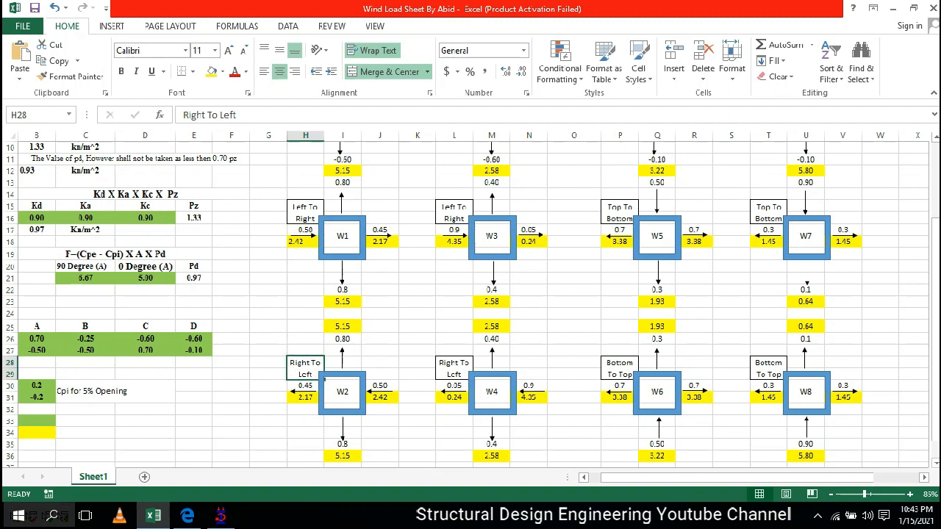
left_click(454, 212)
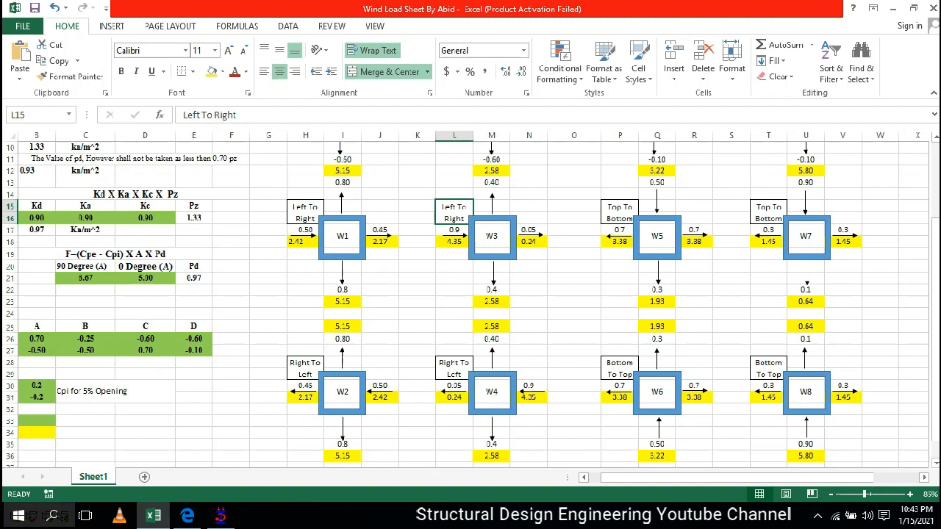
left_click(454, 368)
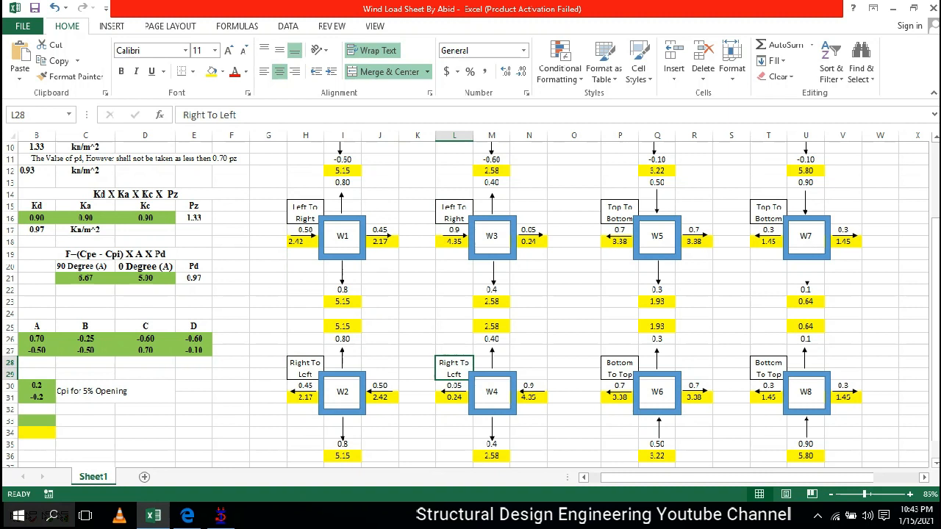
Compare the Top To Bottom case W5 with the Bottom To Top case W6, and check W7's wind direction label.
scroll(471, 305, "up", 1)
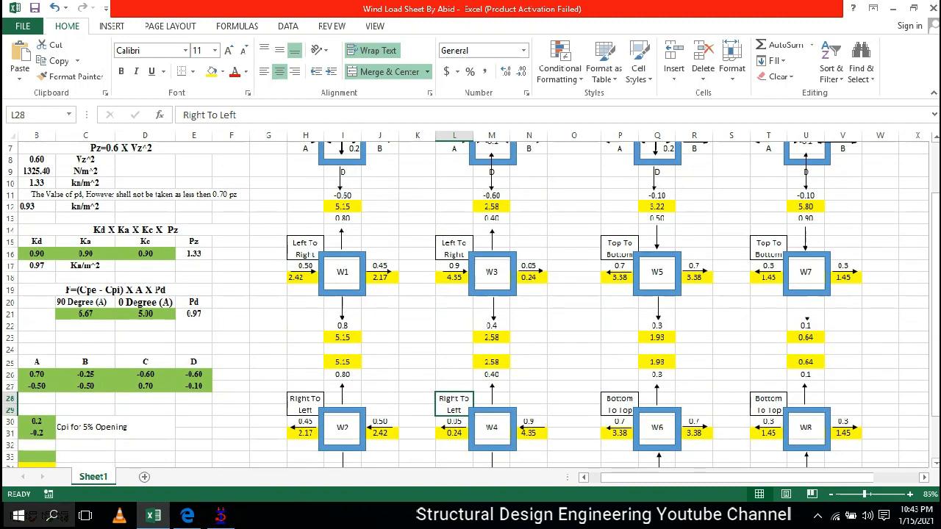
left_click(619, 248)
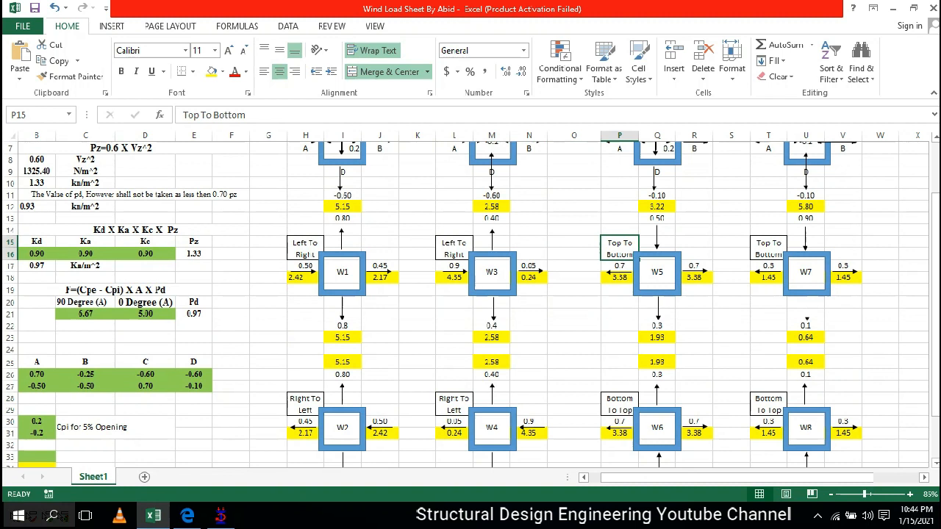
scroll(470, 305, "down", 2)
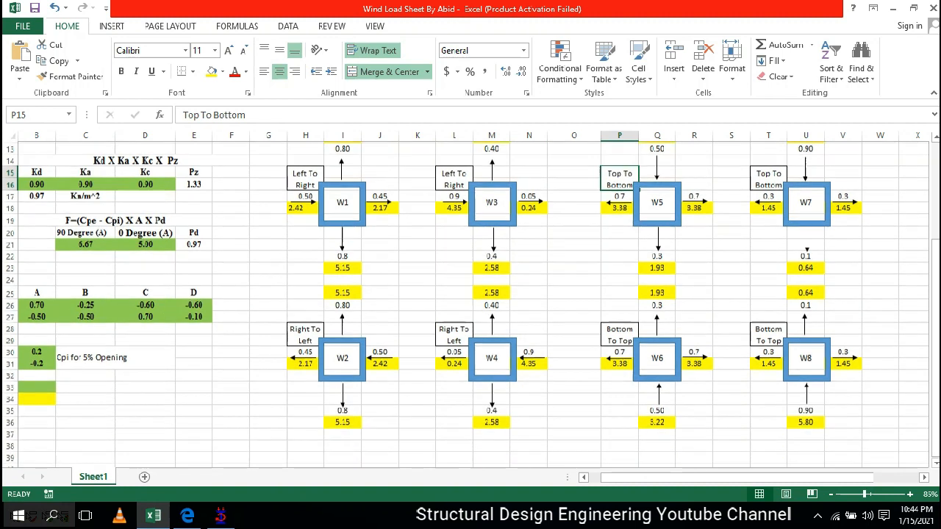
left_click(619, 333)
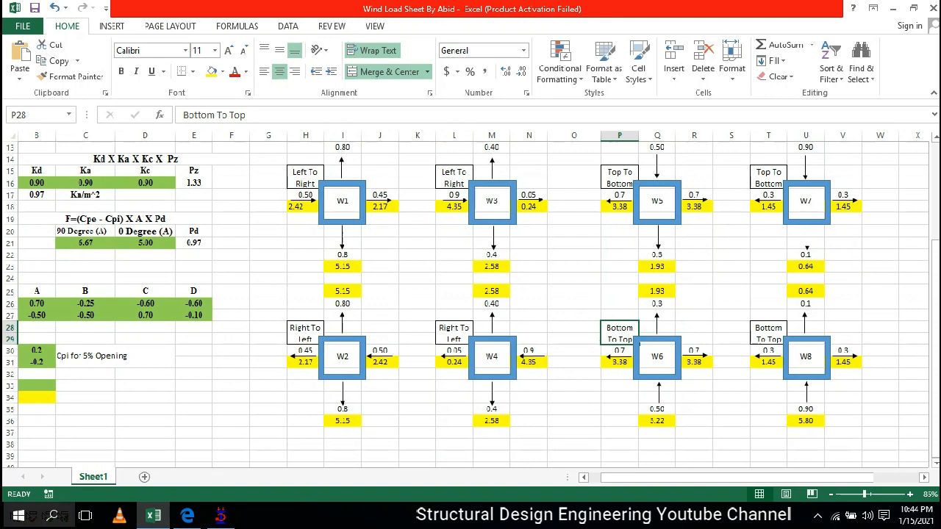
left_click(768, 177)
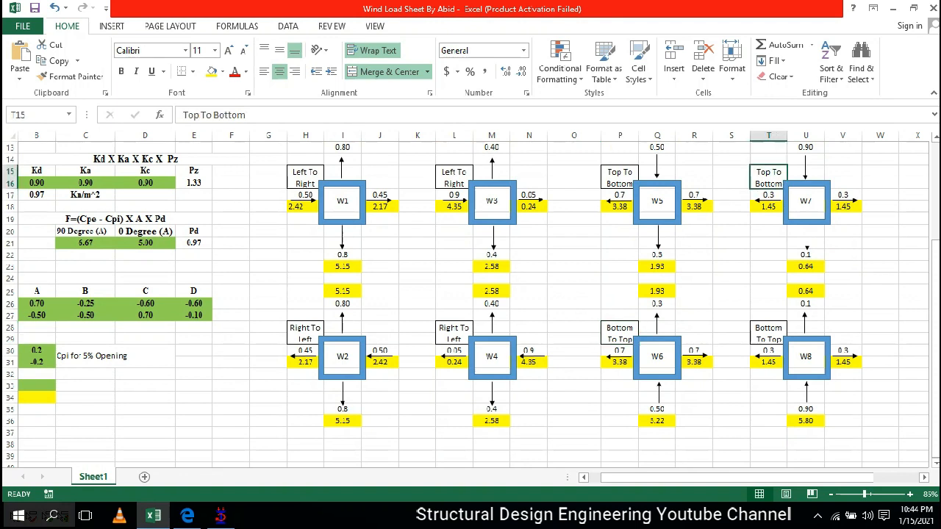
Review the row of 0 and 90 degree coefficient diagrams against the row of resulting load cases W1, W3, W5 and W7.
scroll(470, 305, "up", 3)
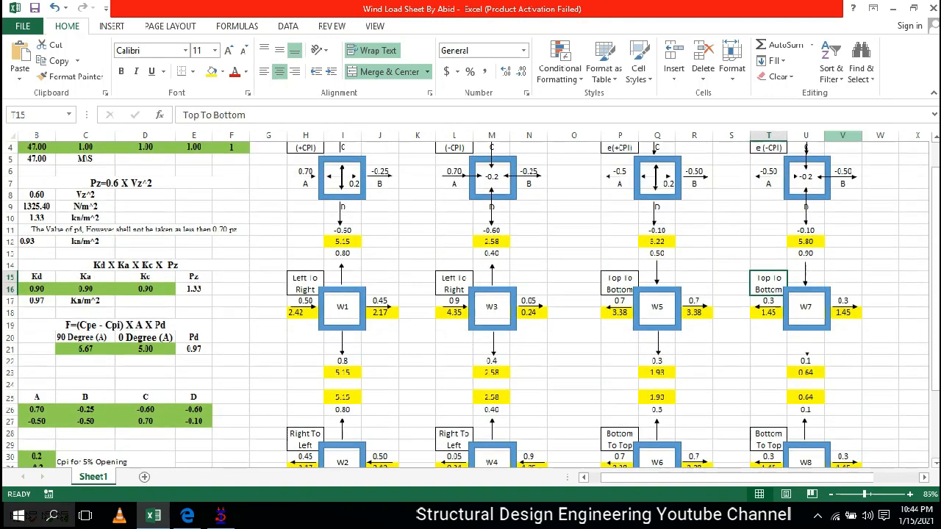
scroll(471, 305, "up", 1)
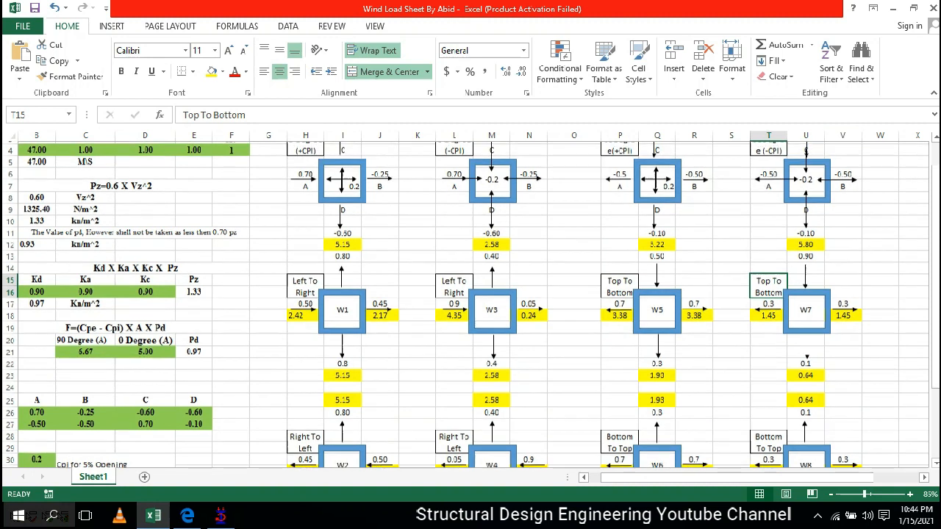
scroll(470, 305, "up", 1)
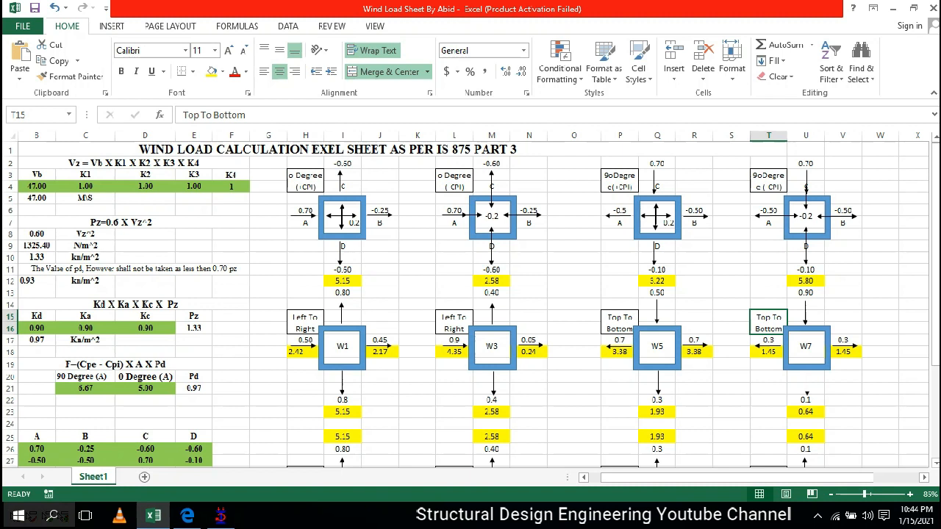
left_click(305, 164)
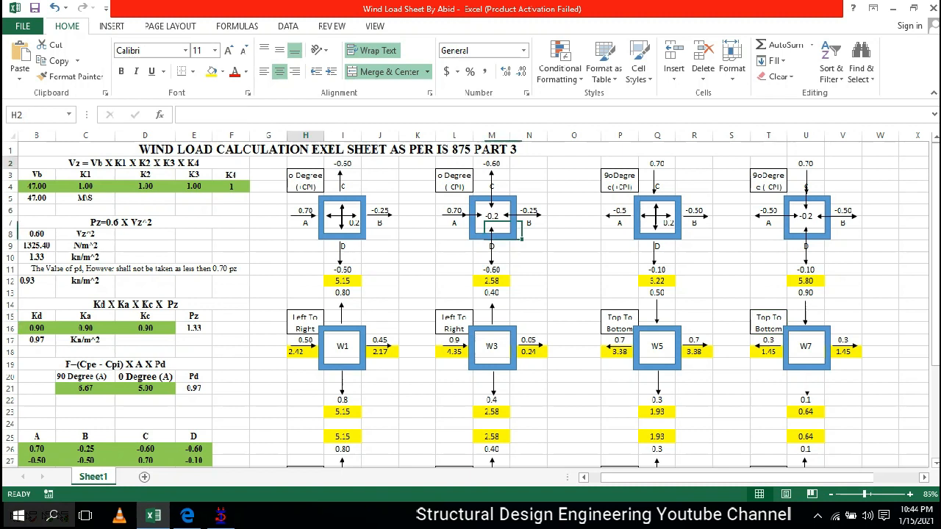
left_click_drag(305, 163, 842, 246)
left_click_drag(268, 292, 843, 387)
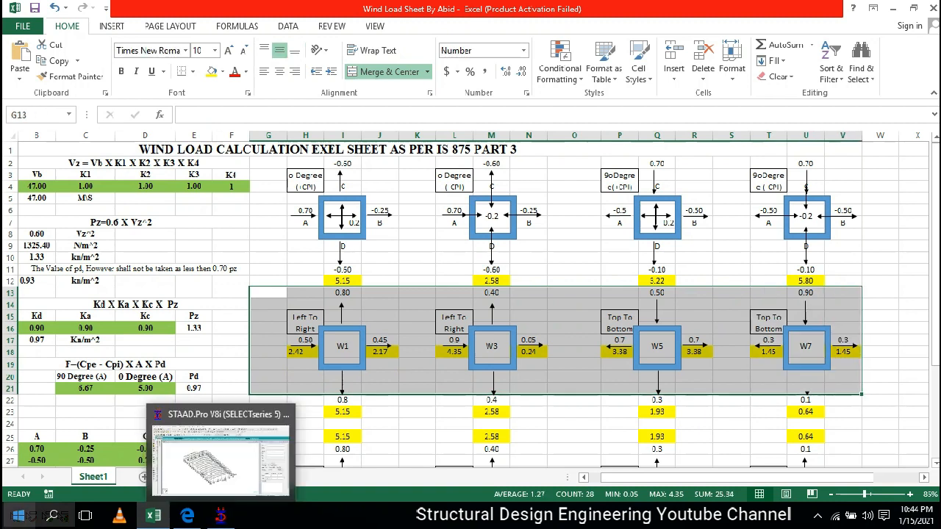
Compare the Top To Bottom case W7 with the Bottom To Top case W8.
scroll(470, 294, "down", 2)
scroll(471, 293, "down", 2)
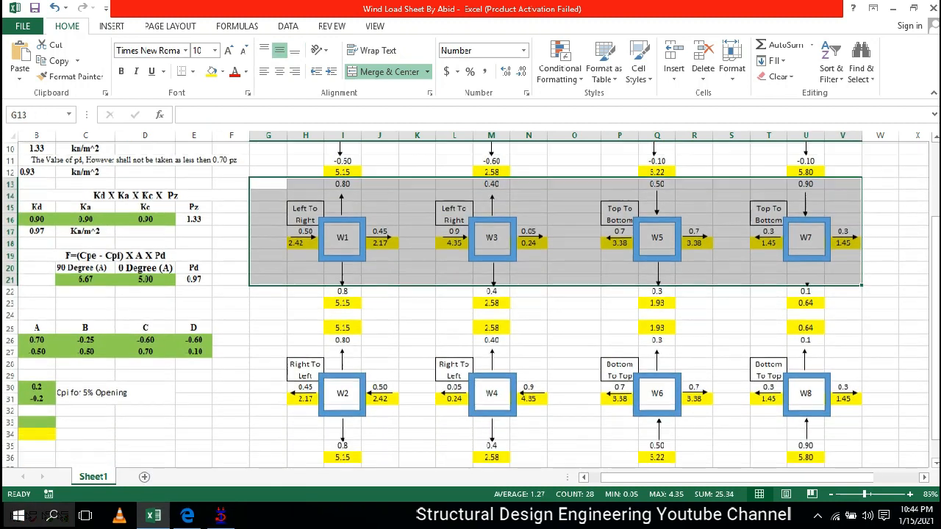
left_click(805, 160)
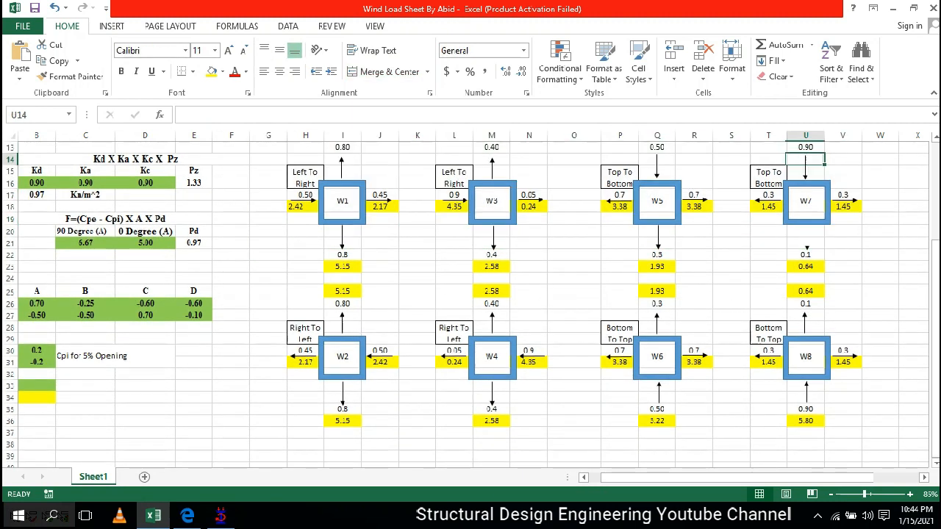
left_click(768, 177)
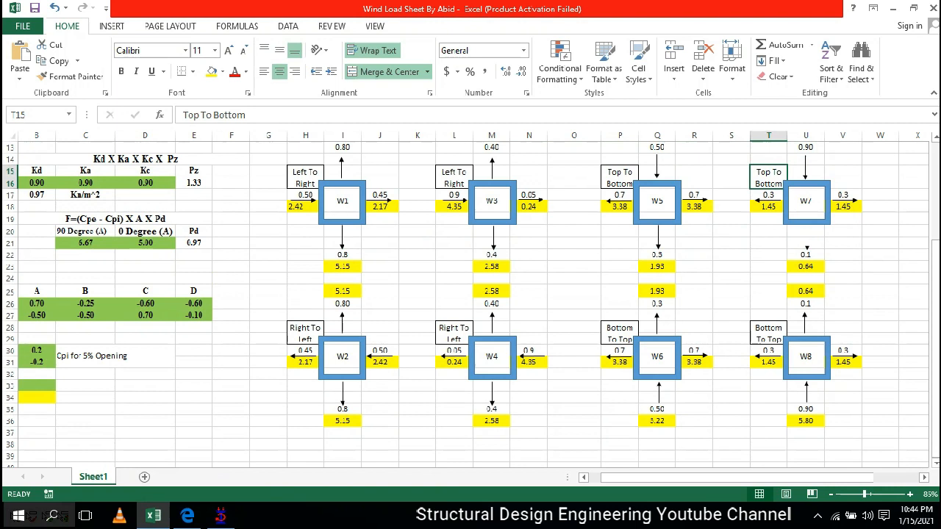
left_click(768, 333)
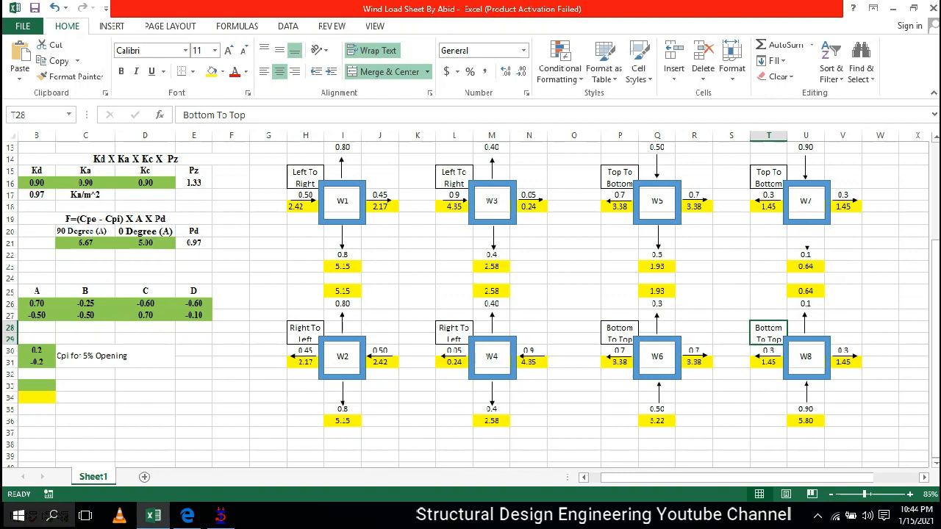
Review the wind direction labels of the paired cases: Left To Right against Right To Left, and Top To Bottom against Bottom To Top.
left_click(620, 333)
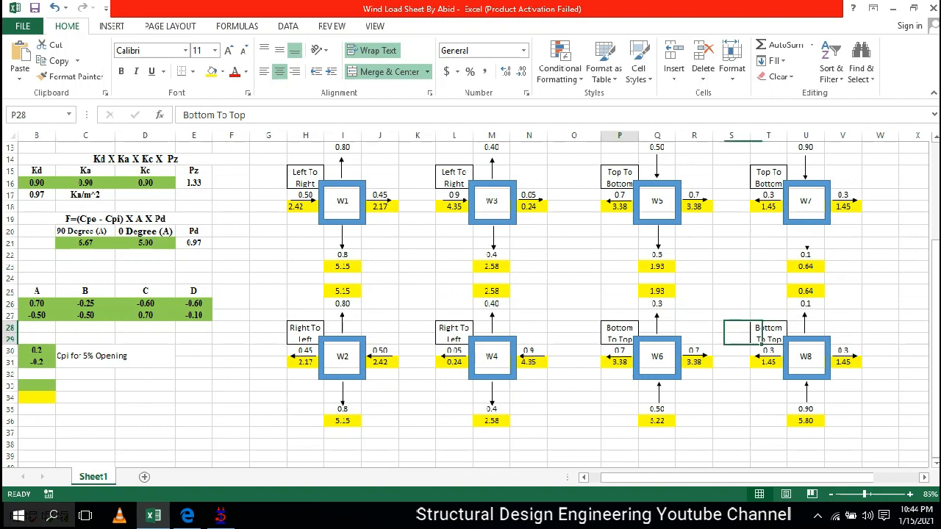
left_click(454, 333)
left_click(305, 333)
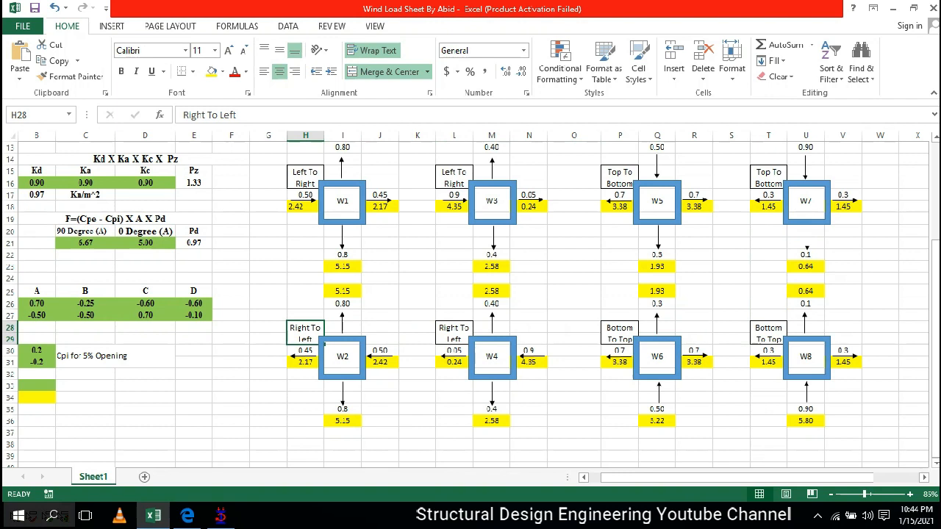
left_click(454, 177)
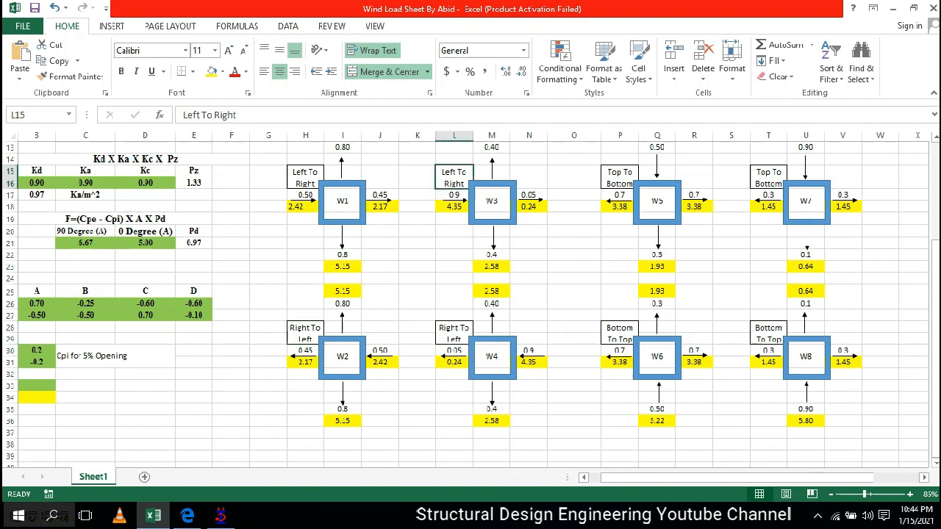
left_click(305, 177)
left_click(620, 334)
left_click(768, 334)
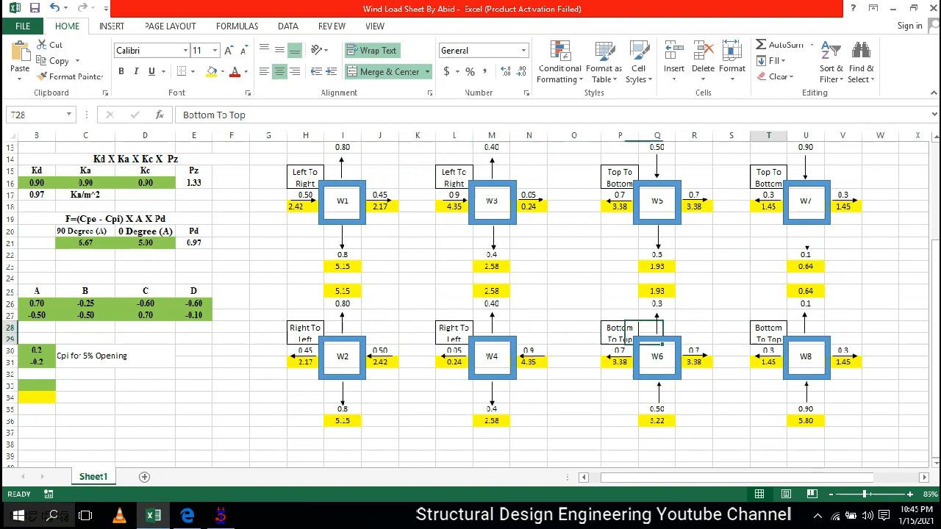
left_click(619, 178)
left_click(768, 178)
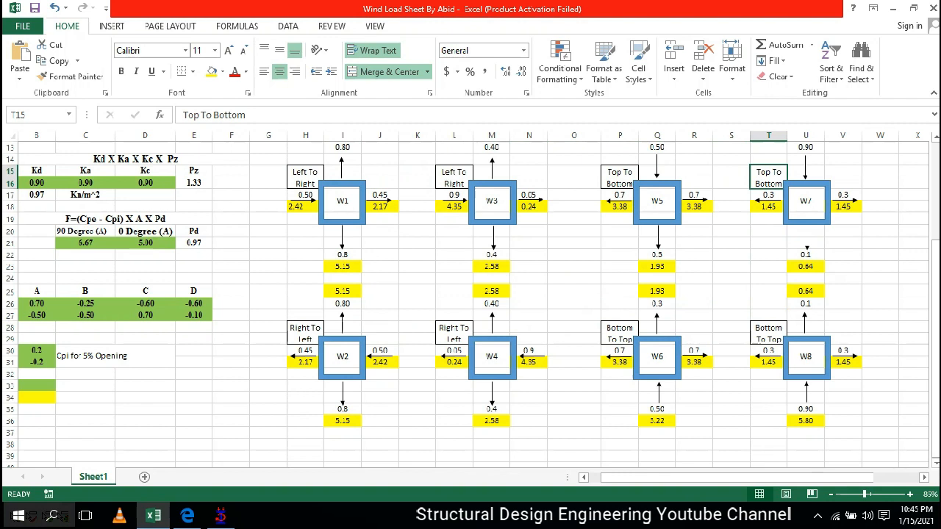
Compare the windward coefficient above W5 with its linked counterpart below W6, and look over both rows of load cases.
scroll(470, 305, "up", 1)
left_click(656, 182)
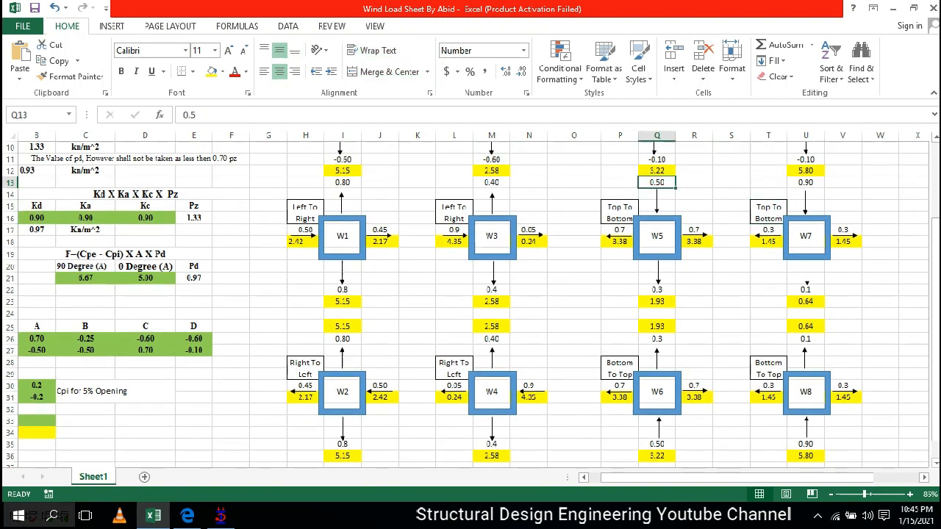
left_click(656, 444)
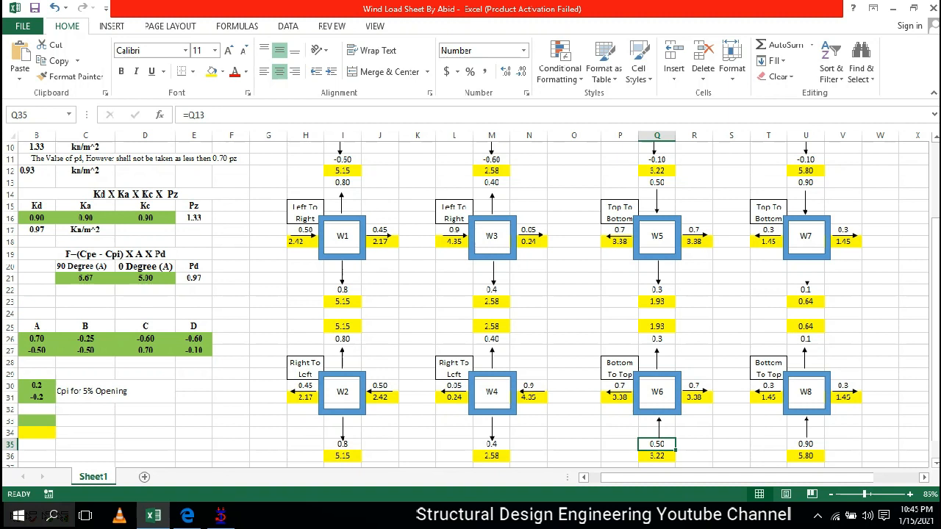
left_click(693, 302)
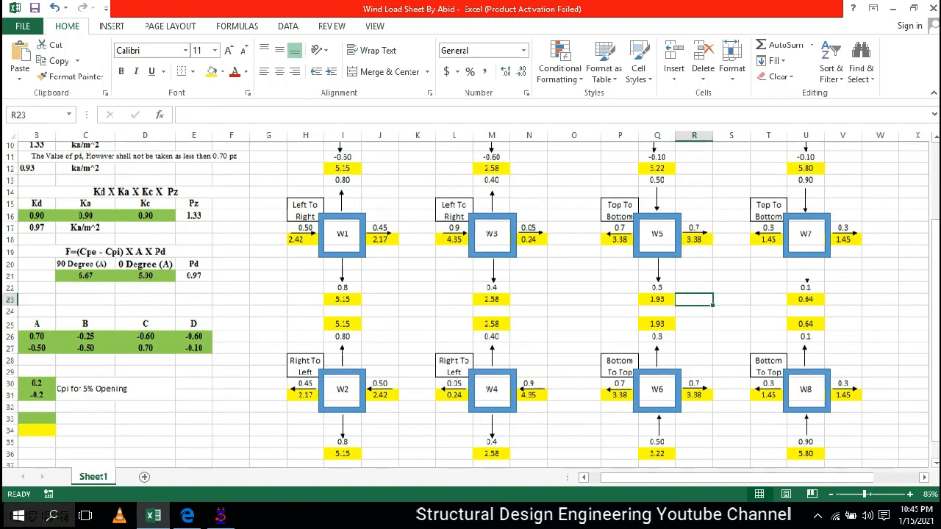
scroll(471, 301, "down", 1)
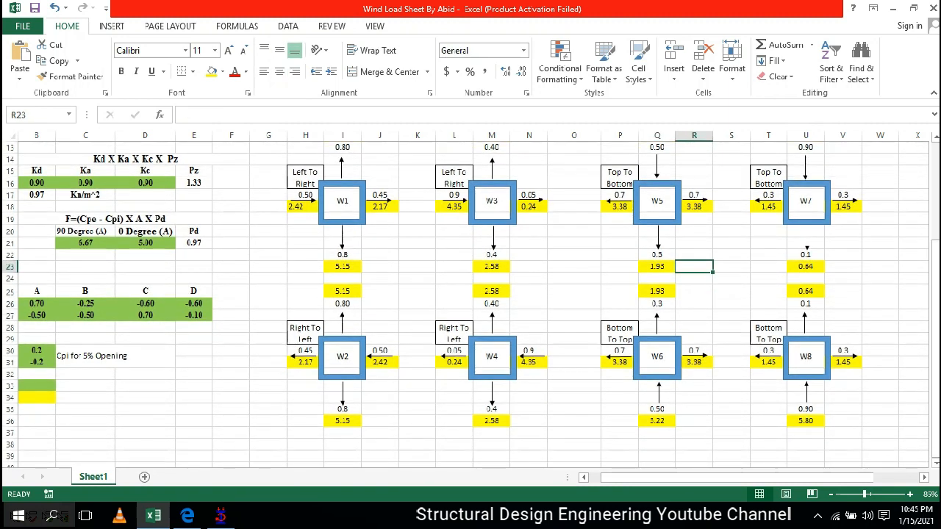
left_click(529, 291)
scroll(529, 291, "down", 1)
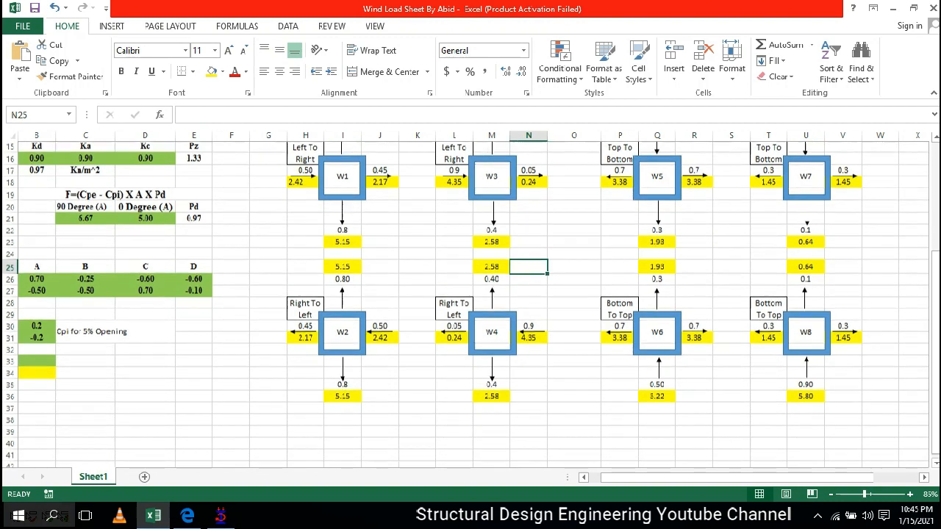
scroll(470, 305, "up", 1)
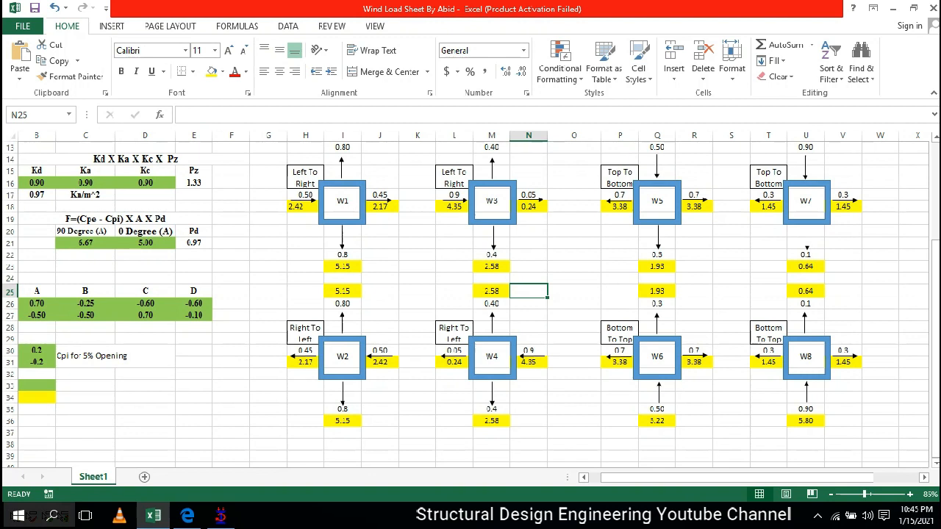
Compare the side coefficients of W3 with those of W4, checking which W3 cells the W4 values reference.
left_click(453, 333)
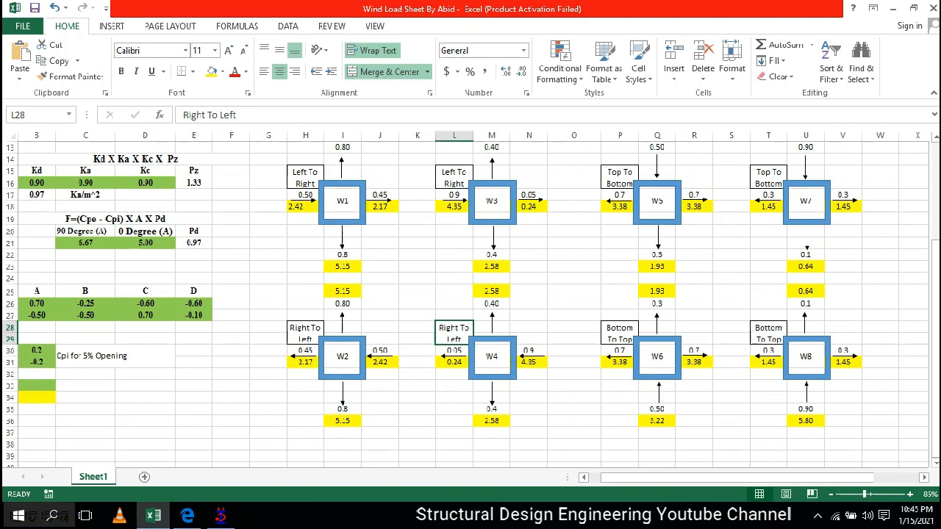
key("Up")
key("Up")
key("Up")
key("Up")
key("Up")
key("Up")
key("Up")
key("Up")
key("Up")
key("Up")
key("Up")
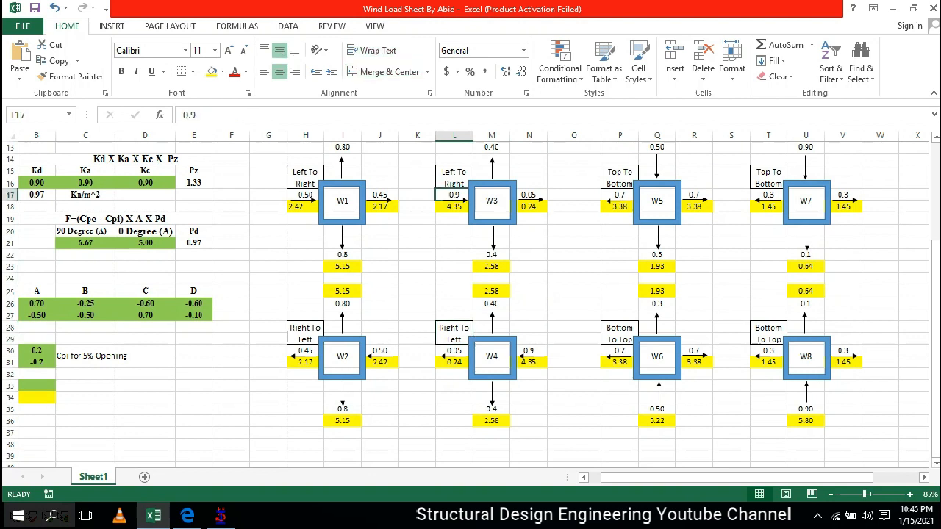
left_click(528, 351)
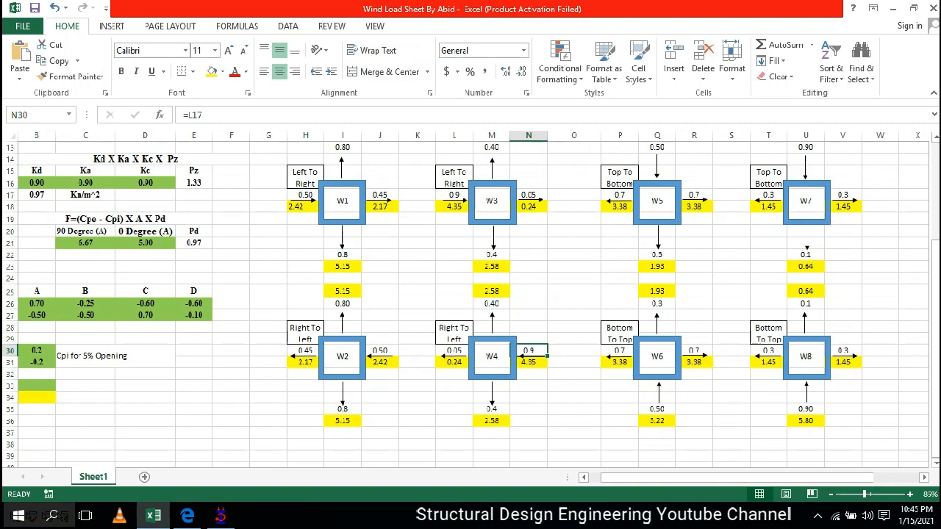
left_click(529, 195)
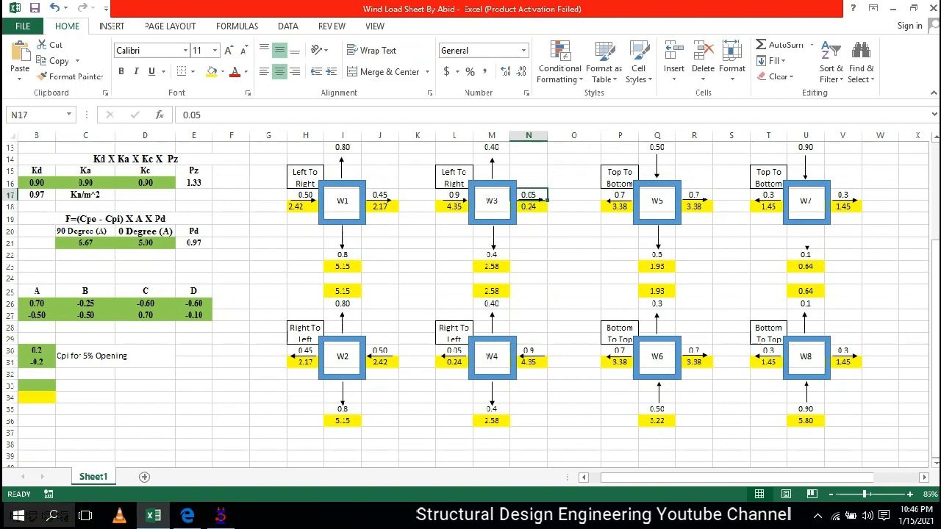
left_click(455, 351)
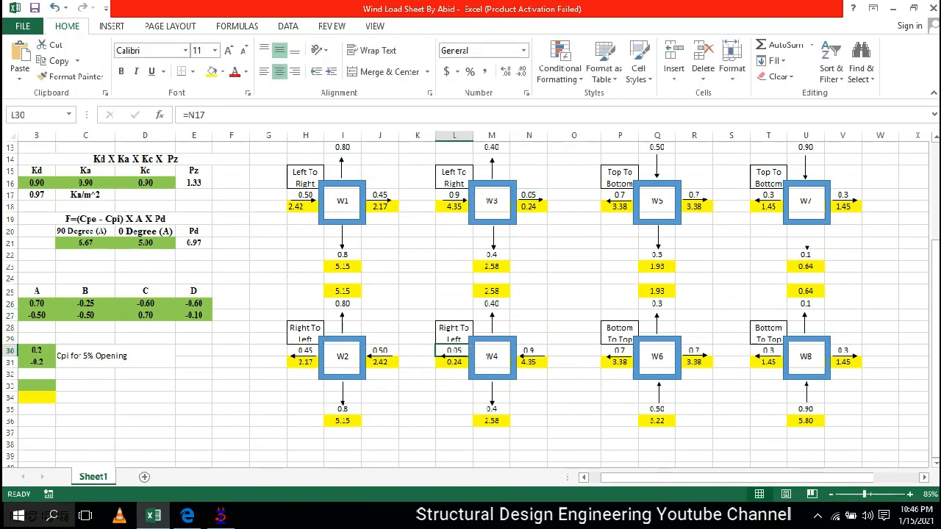
Check the formula of W2's windward load output against the individual member wind load formula F=(Cpe - Cpi) X A X Pd.
scroll(471, 302, "down", 1)
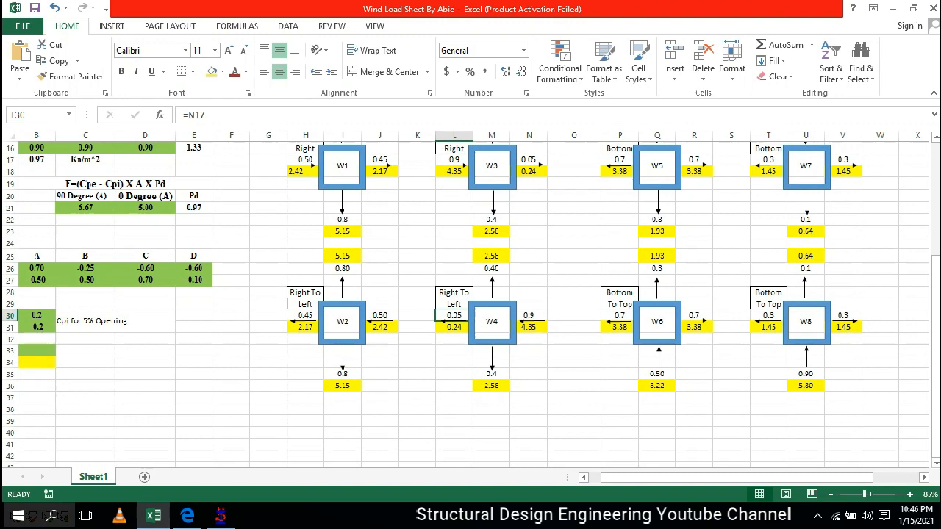
left_click(380, 322)
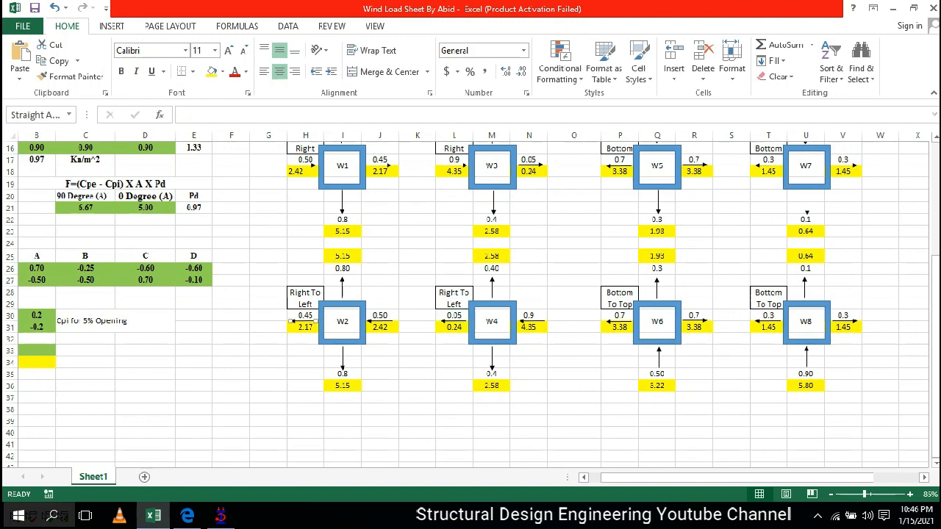
left_click(380, 327)
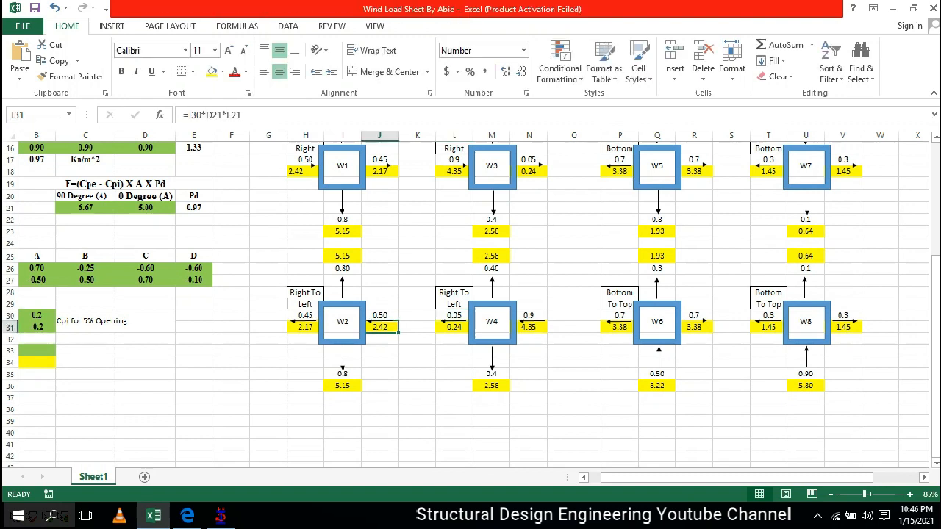
left_click_drag(645, 477, 632, 477)
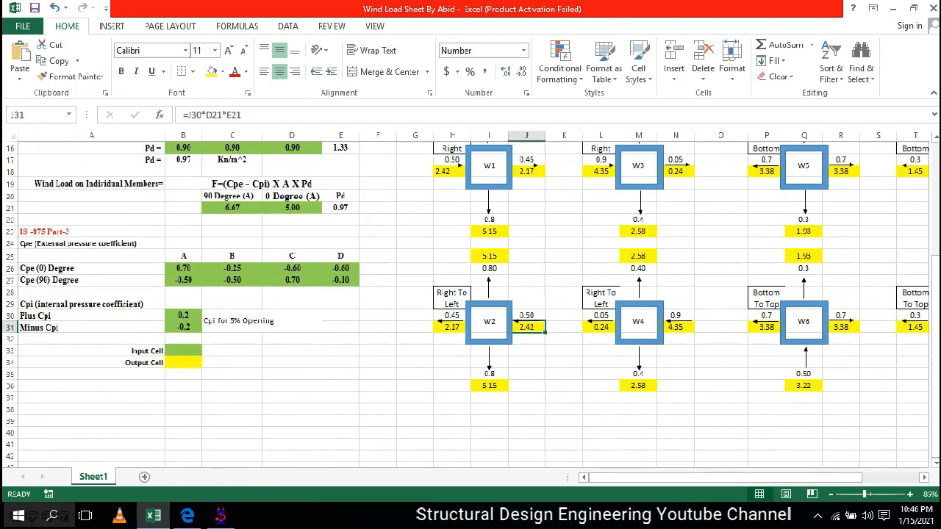
left_click(261, 184)
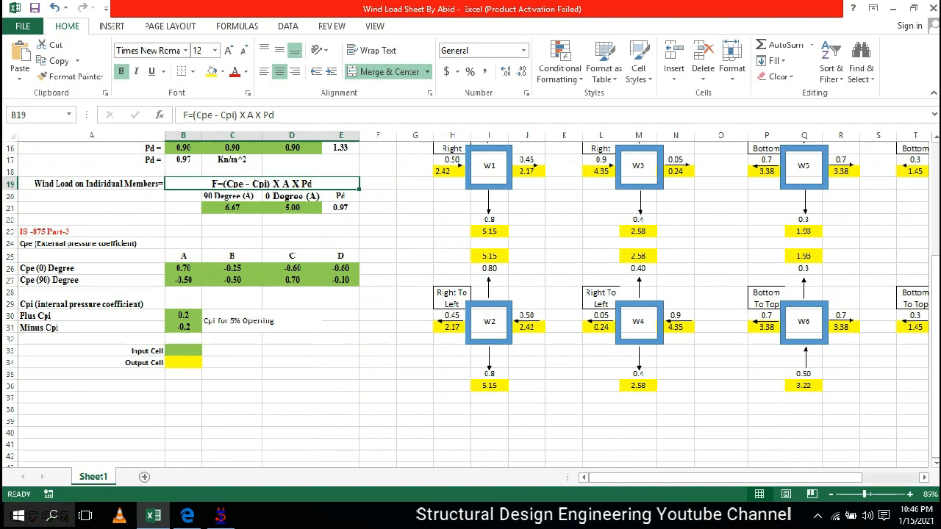
Trace how the external coefficients and internal 0.2 in the 0 Degree (+CPI) diagram lead to W1's net coefficient on side D.
scroll(470, 301, "up", 3)
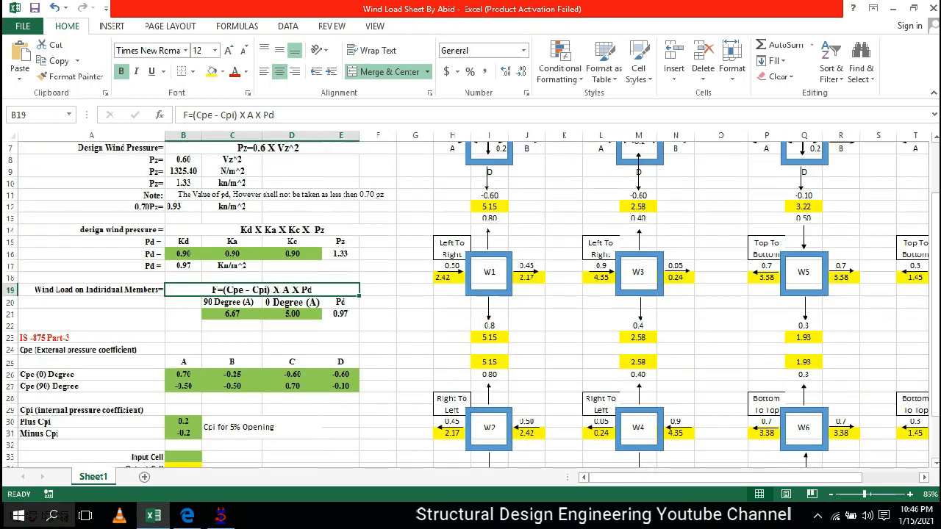
scroll(470, 305, "up", 2)
left_click(451, 211)
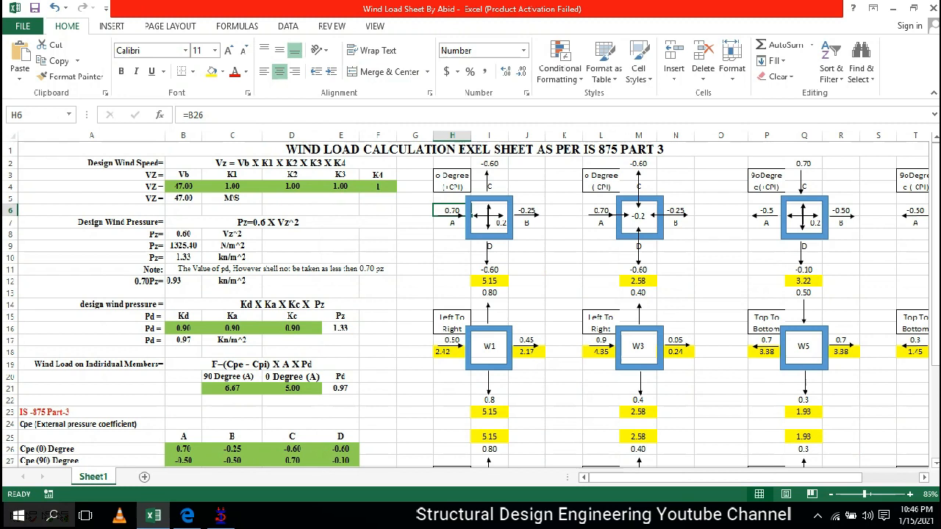
left_click(499, 222)
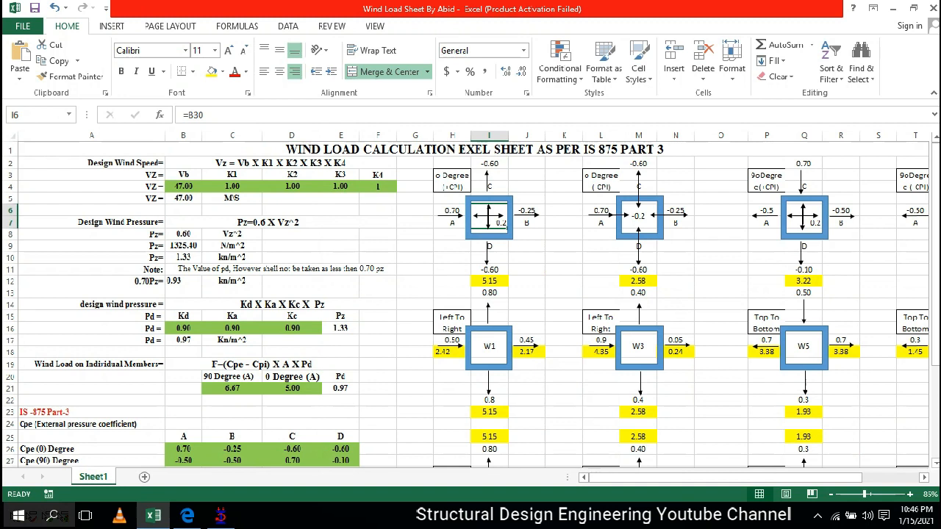
left_click(490, 269)
left_click(497, 222)
scroll(470, 308, "down", 1)
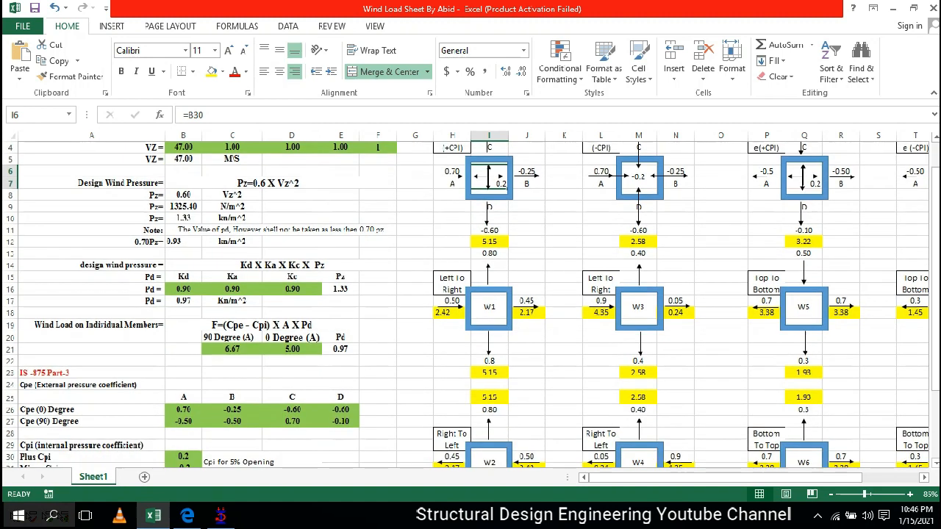
left_click(489, 361)
scroll(489, 360, "down", 1)
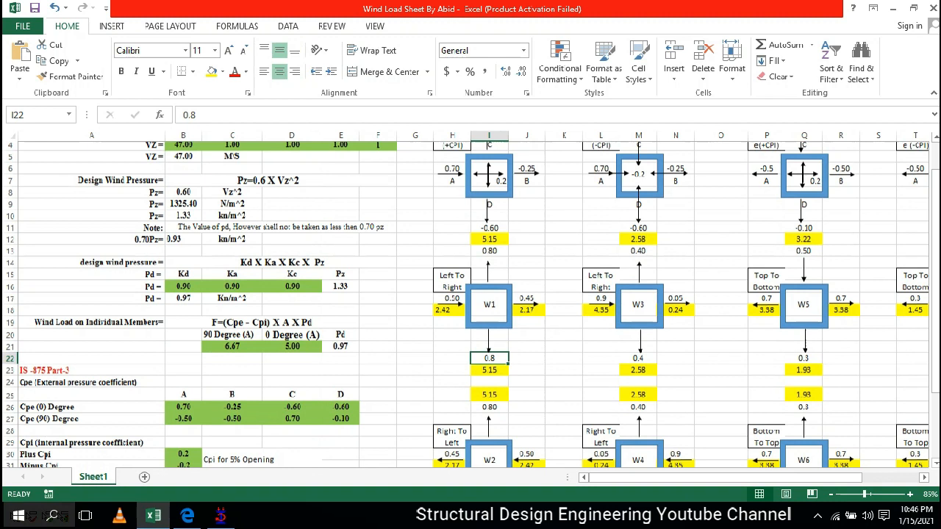
scroll(471, 307, "down", 1)
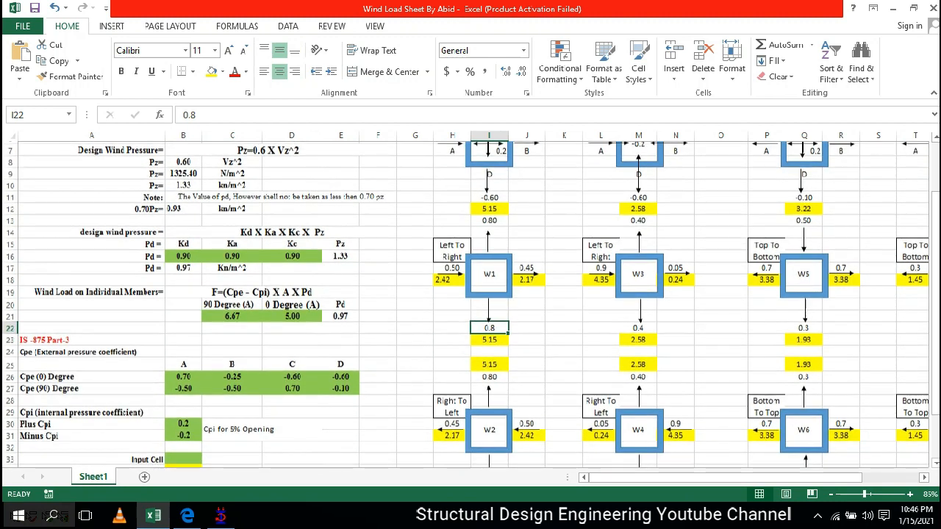
Relate the 0 and 90 degree coefficient diagrams to the F=(Cpe - Cpi) X A X Pd formula, checking its area and Pd values.
scroll(470, 307, "up", 2)
left_click_drag(452, 180, 857, 258)
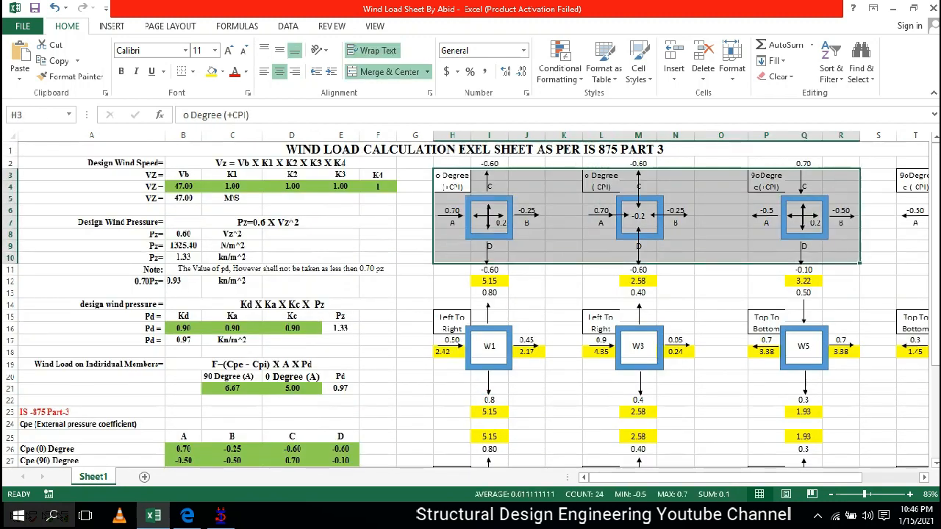
left_click(262, 364)
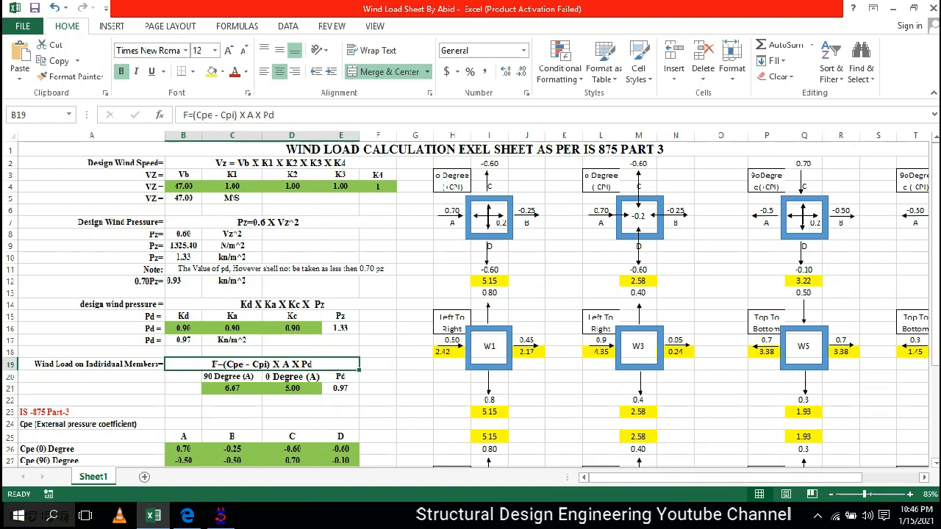
left_click(232, 388)
left_click(291, 388)
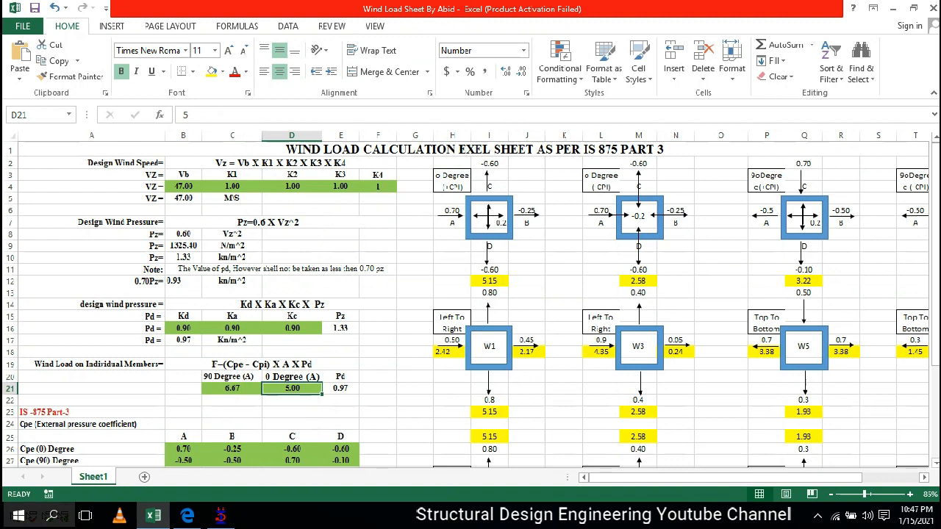
left_click(262, 365)
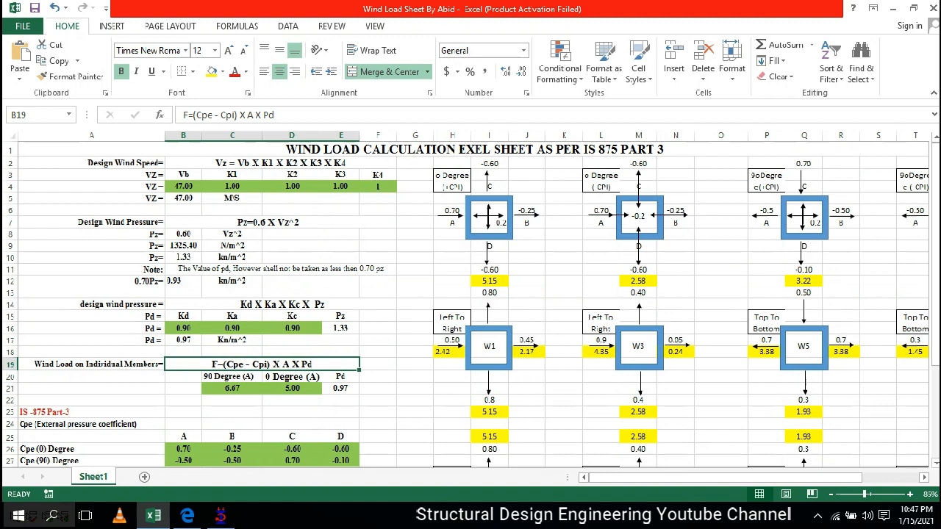
left_click(341, 388)
left_click(182, 341)
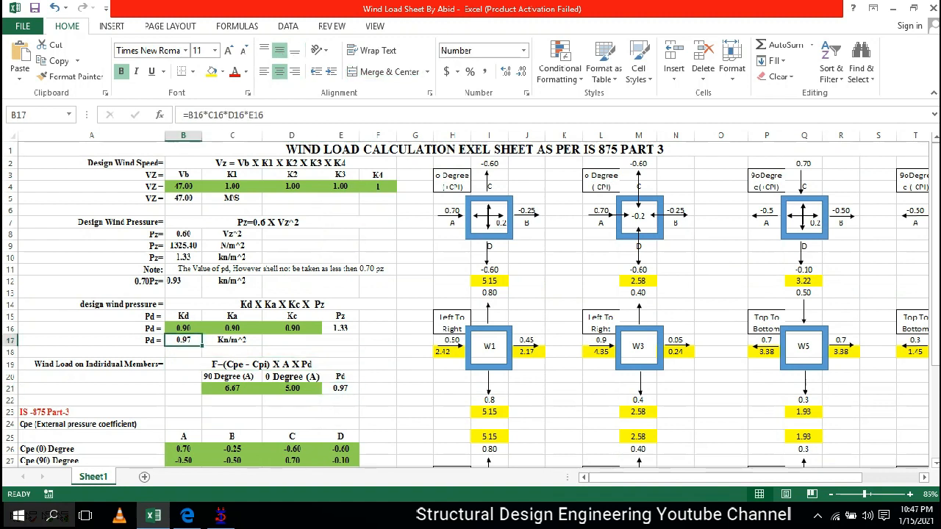
left_click(340, 388)
Inspect the formulas behind the yellow load outputs around W1 and on both sides of W3.
left_click(489, 281)
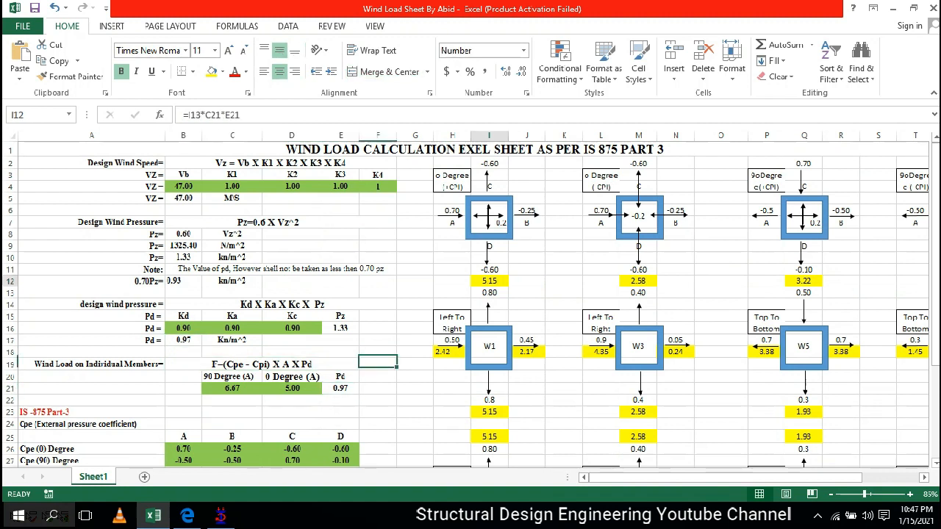
left_click(450, 345)
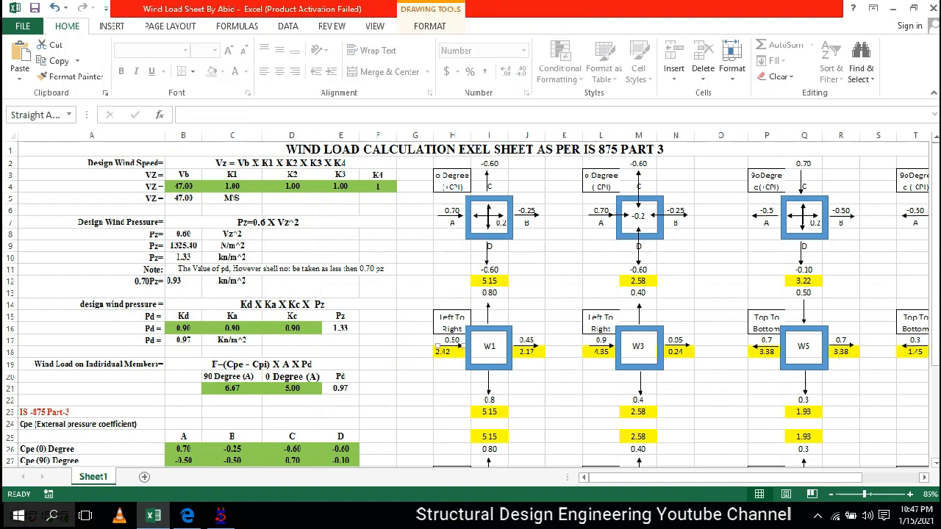
left_click(527, 352)
left_click(601, 353)
left_click(675, 353)
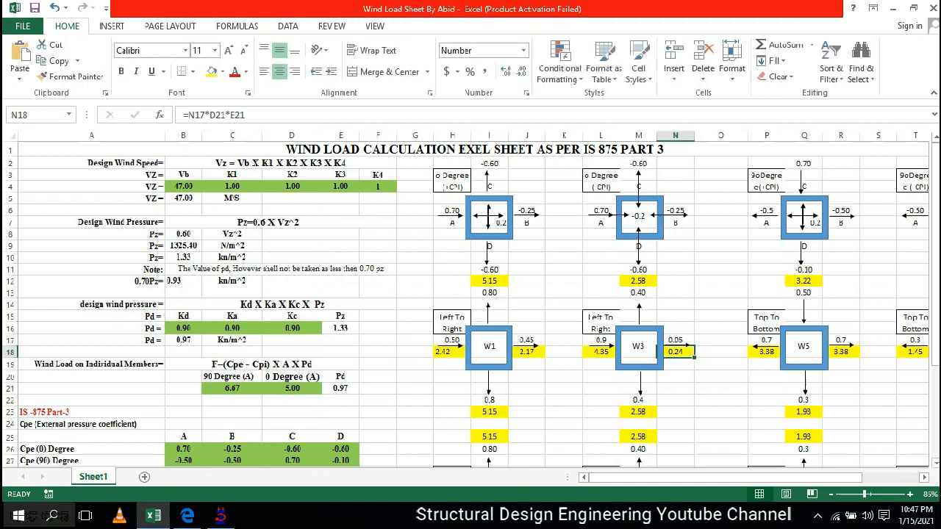
Compare the net coefficients around W1 with the wind direction of W3 and the opposite-direction case W2.
left_click(526, 340)
left_click(451, 340)
left_click(488, 294)
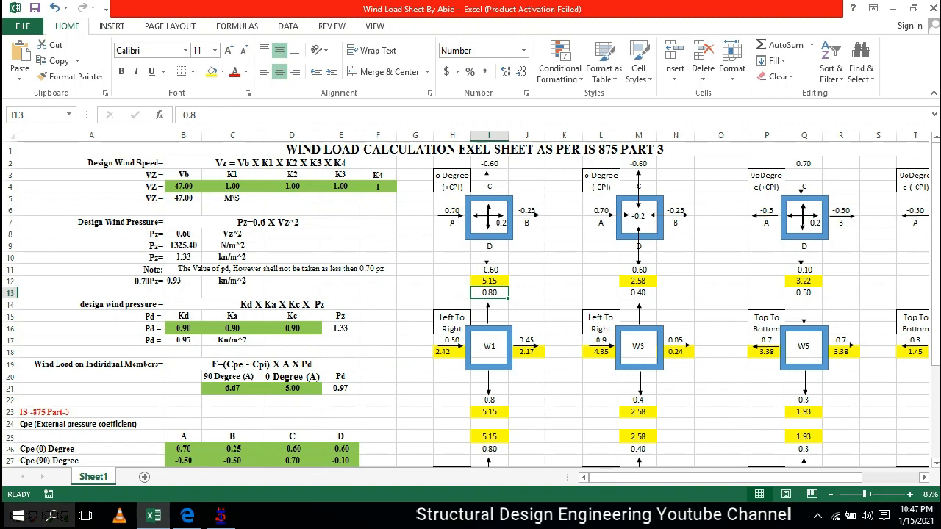
left_click(601, 323)
scroll(600, 324, "down", 3)
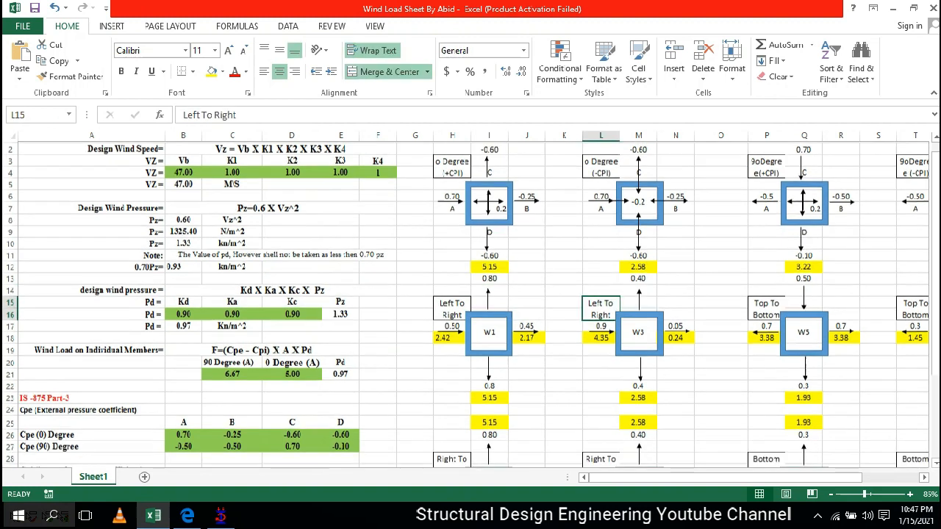
left_click(489, 409)
scroll(470, 293, "down", 1)
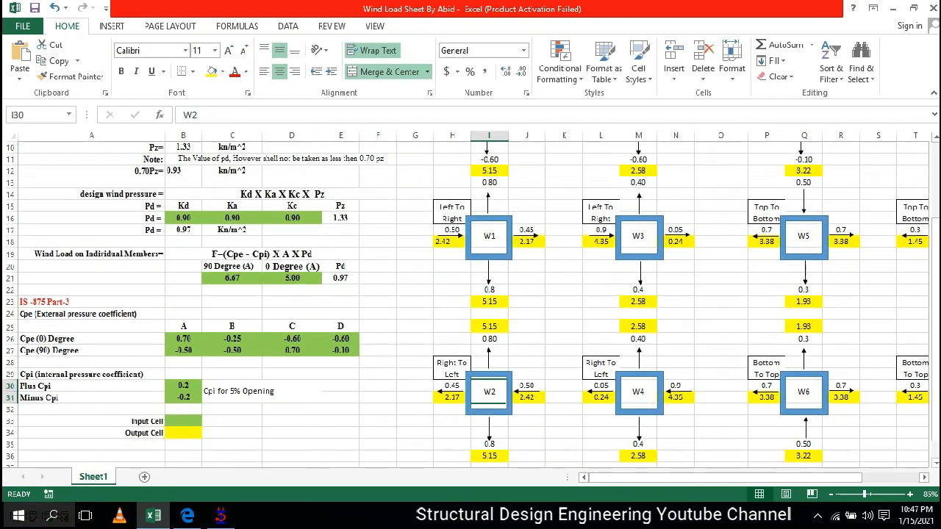
scroll(470, 308, "up", 1)
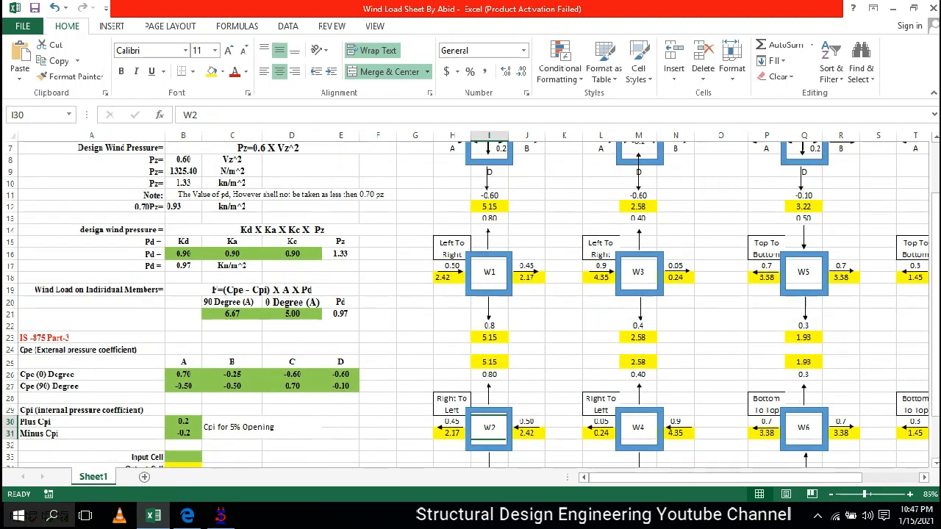
Read the net pressure coefficients on all four sides of W1.
left_click(452, 266)
left_click(526, 266)
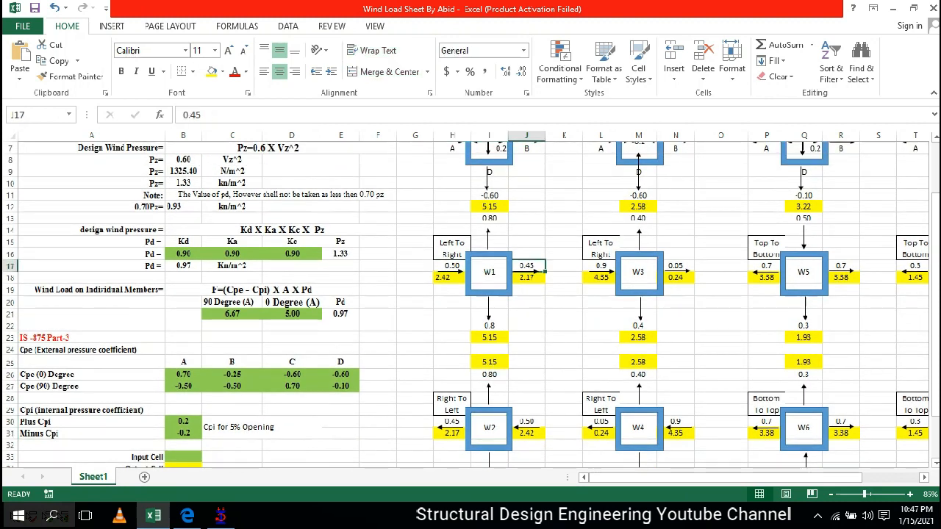
left_click(489, 218)
left_click(488, 326)
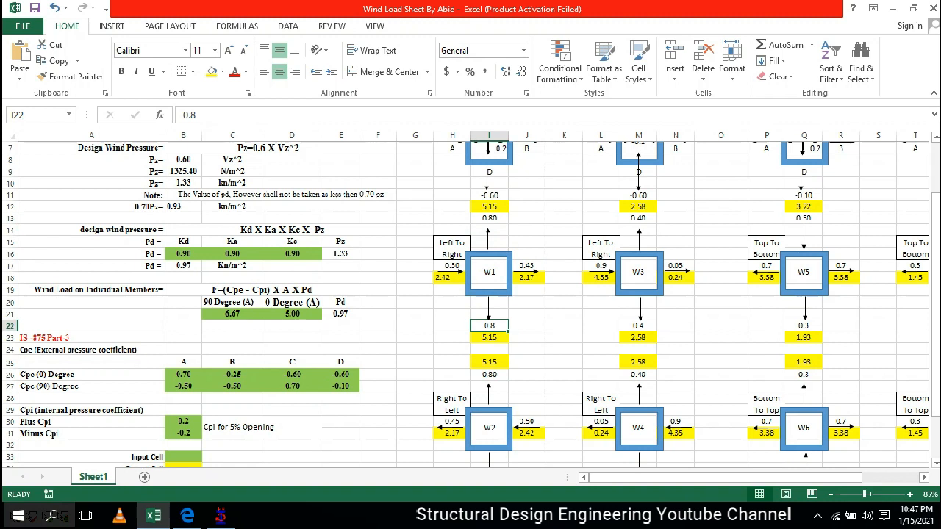
Relate F=(Cpe - Cpi) X A X Pd and the 90 and 0 degree areas to W1's windward load formula.
left_click(262, 290)
left_click(232, 314)
left_click(292, 314)
double_click(450, 277)
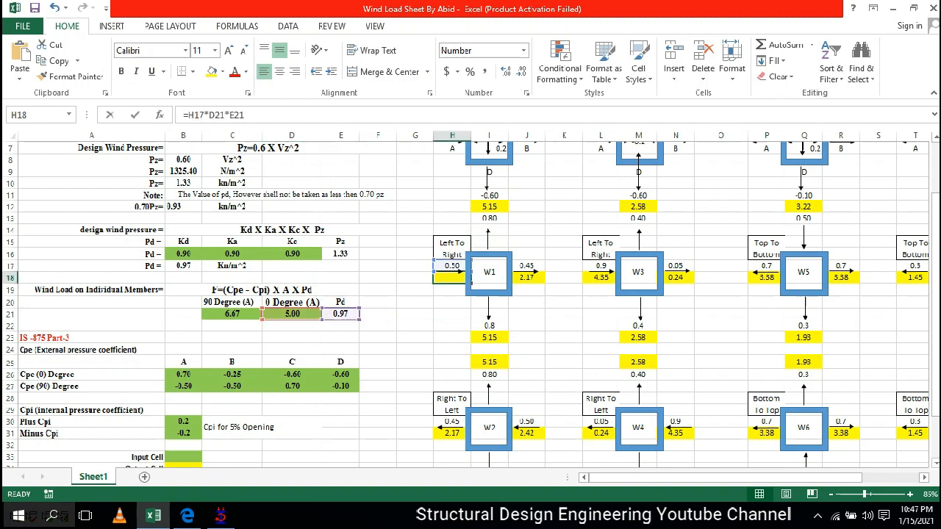
key("Escape")
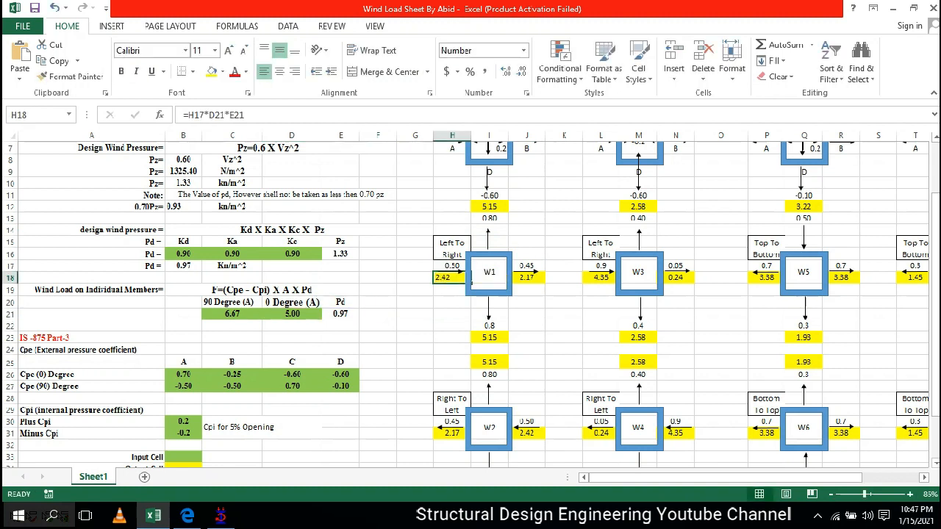
Trace the Pd used in W1's windward load back to the design wind pressure formula with Kd, Ka, Kc and Pz.
left_click(340, 314)
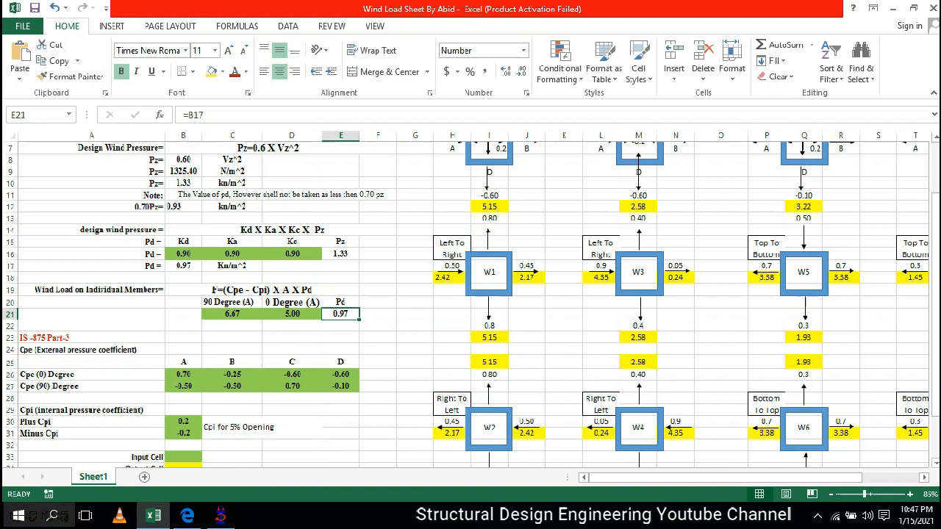
double_click(450, 278)
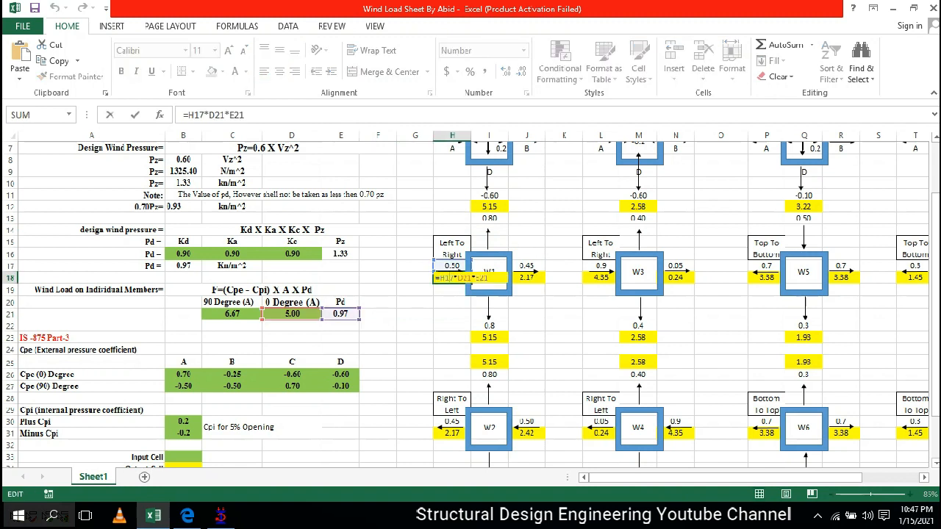
key("ctrl+Return")
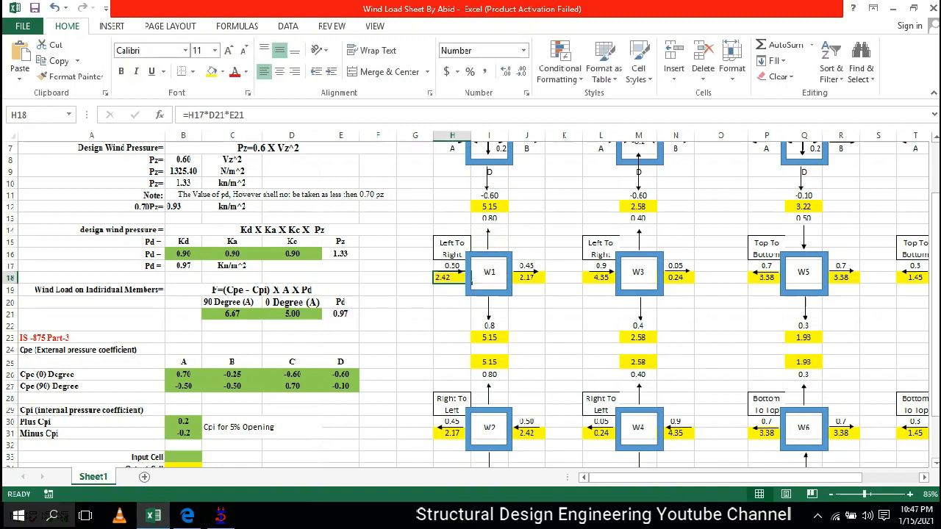
double_click(183, 266)
key("Escape")
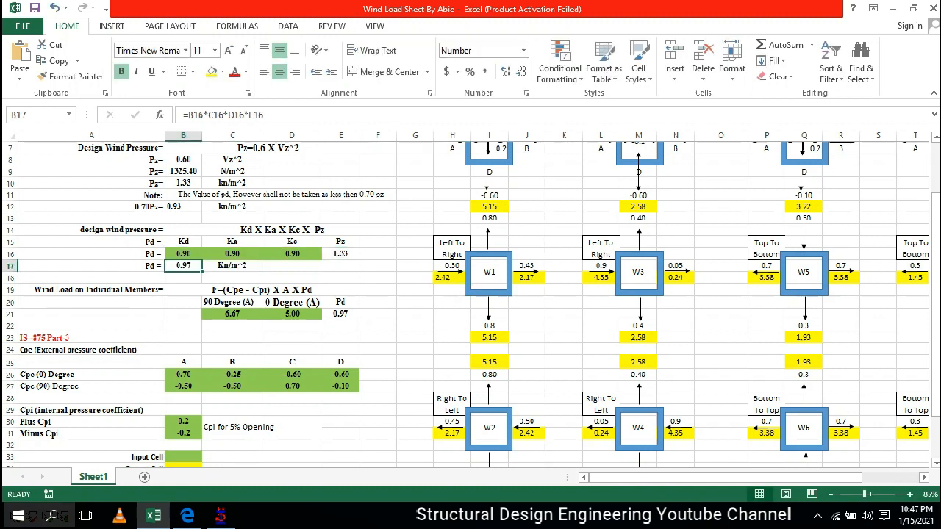
scroll(415, 206, "up", 1)
left_click(415, 207)
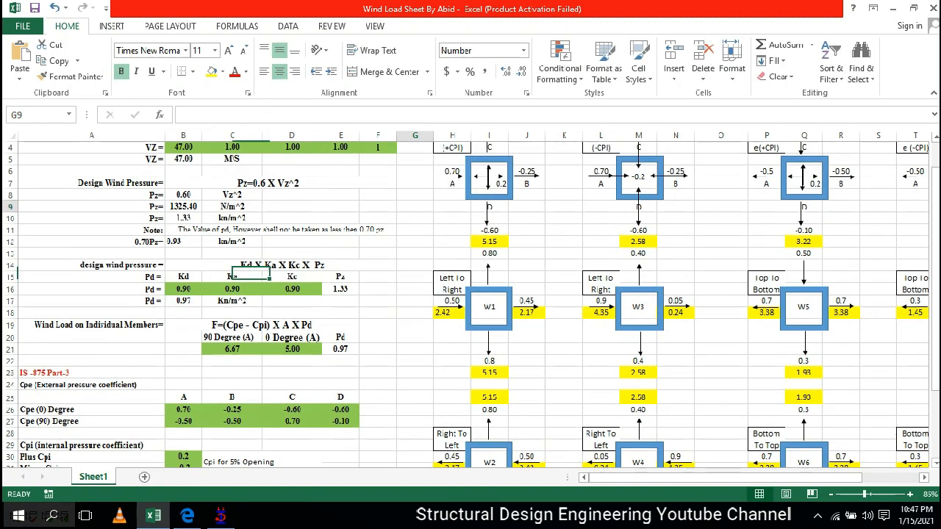
left_click_drag(415, 206, 794, 446)
scroll(793, 446, "up", 2)
left_click_drag(779, 478, 737, 478)
scroll(470, 316, "up", 2)
left_click(341, 245)
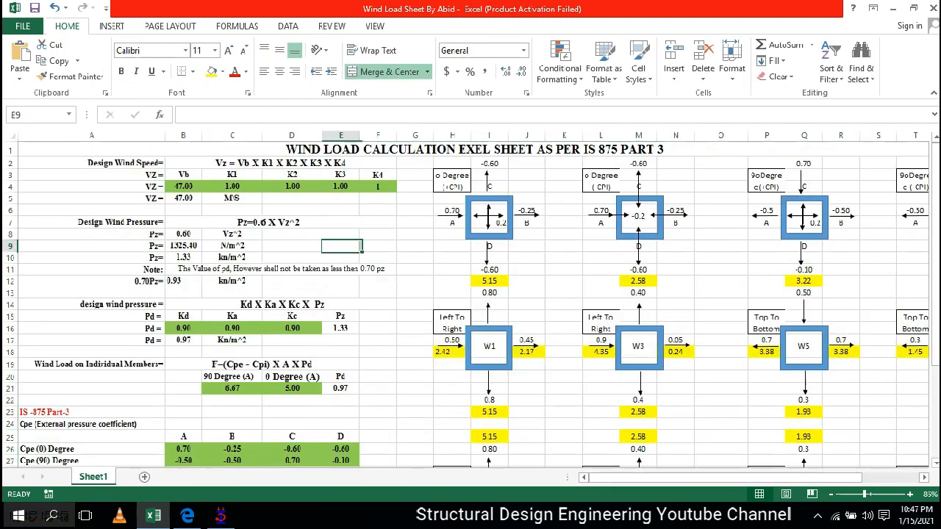
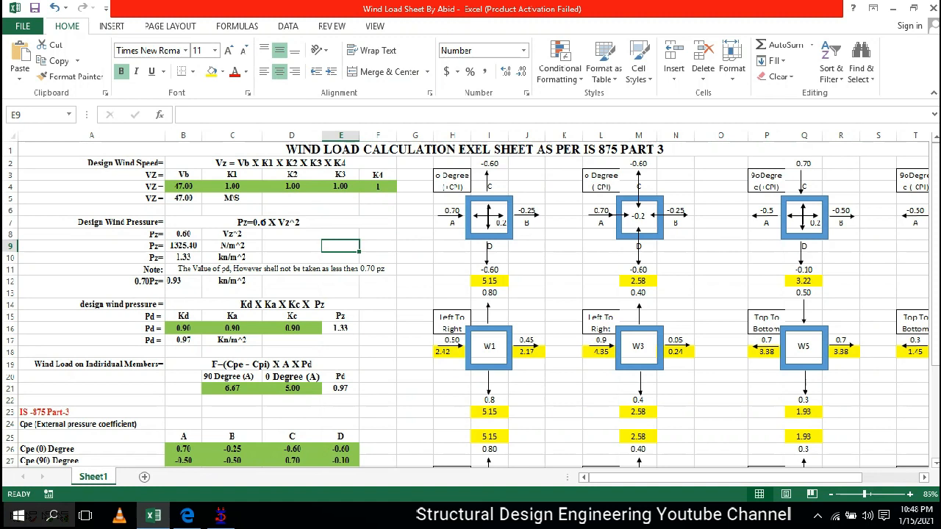
Look over the load diagrams of cases W1 to W8, comparing W1 with its opposite-direction case W2.
scroll(470, 305, "down", 2)
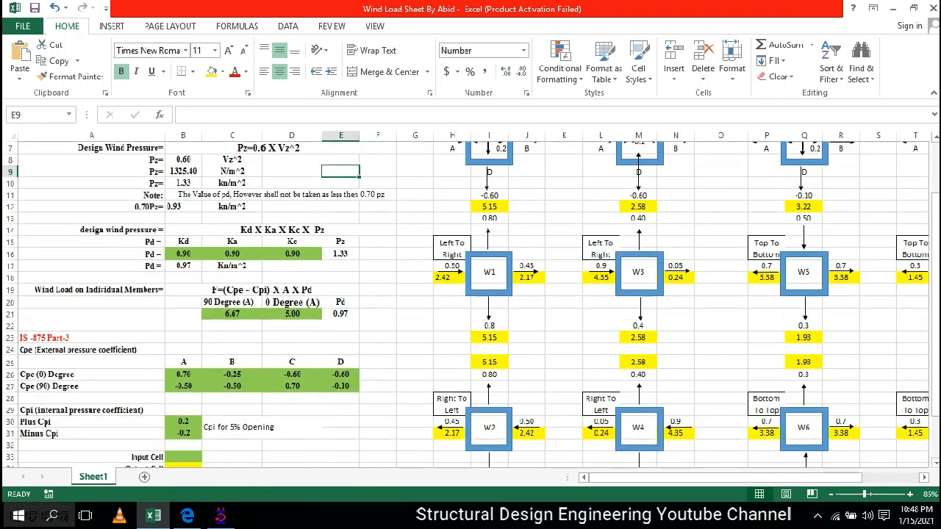
scroll(470, 305, "down", 2)
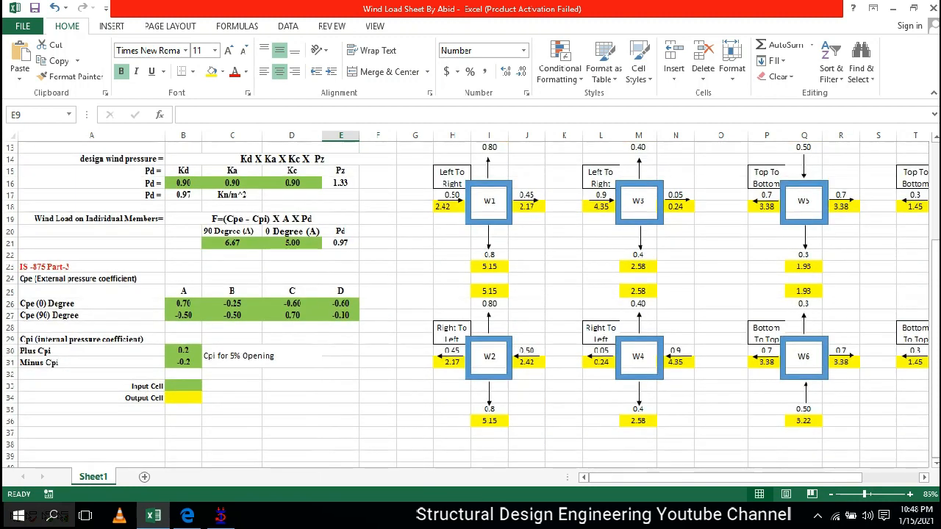
scroll(470, 305, "right", 1)
scroll(470, 305, "up", 1)
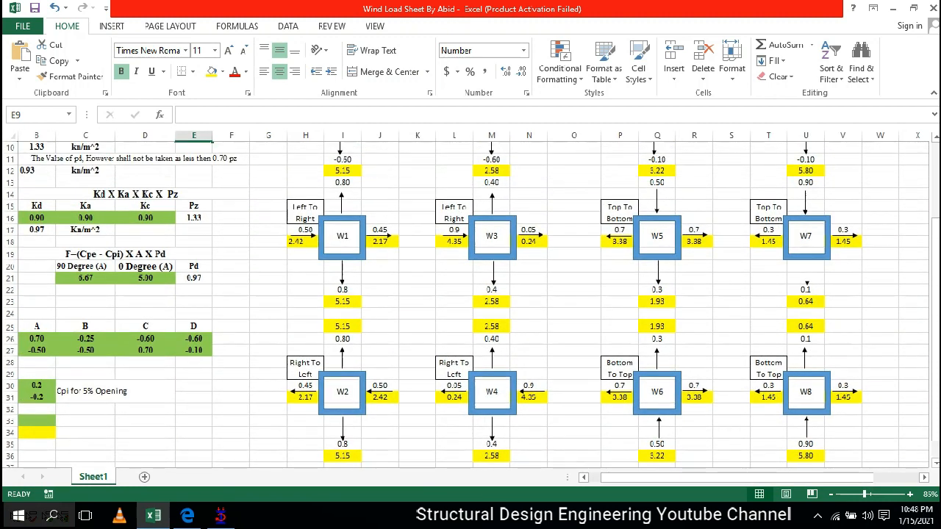
left_click(343, 237)
left_click(343, 391)
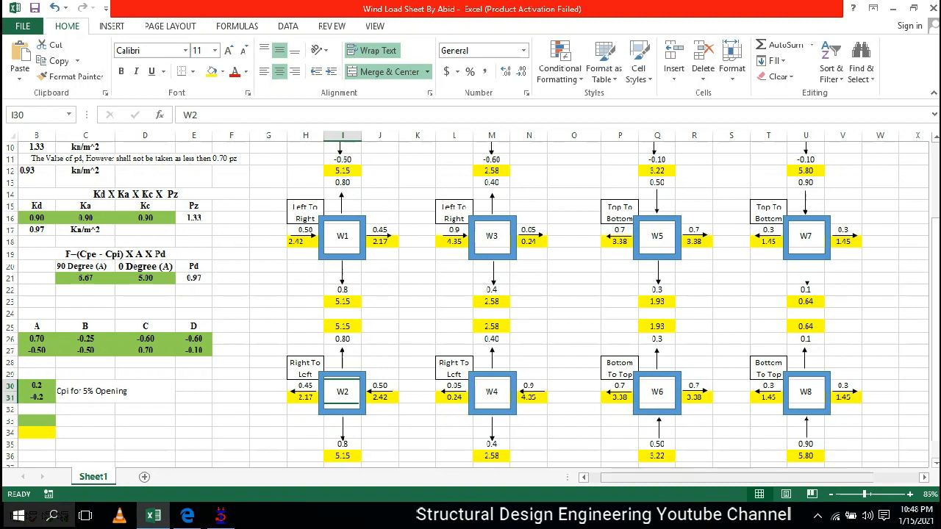
left_click_drag(721, 478, 706, 478)
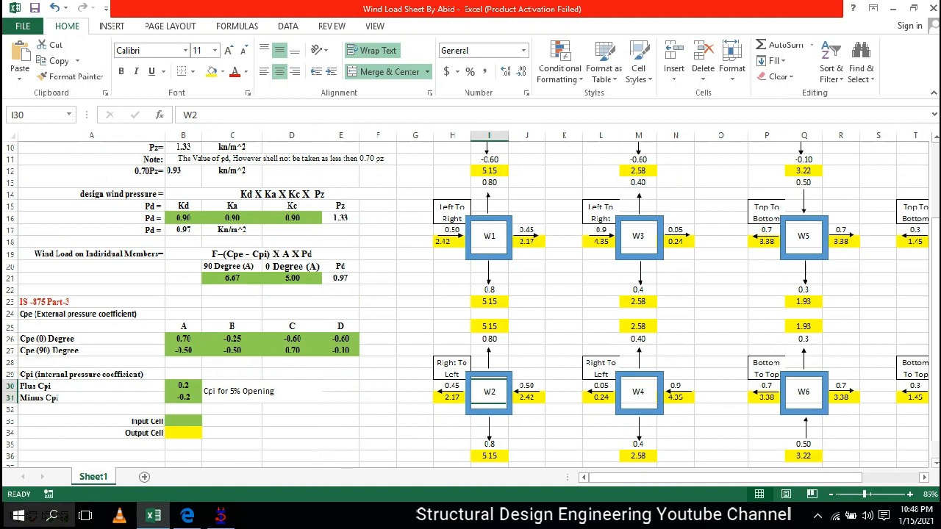
Switch to the STAAD.Pro model and expand the load case details in its load definitions.
left_click(220, 516)
left_click(34, 246)
left_click(55, 316)
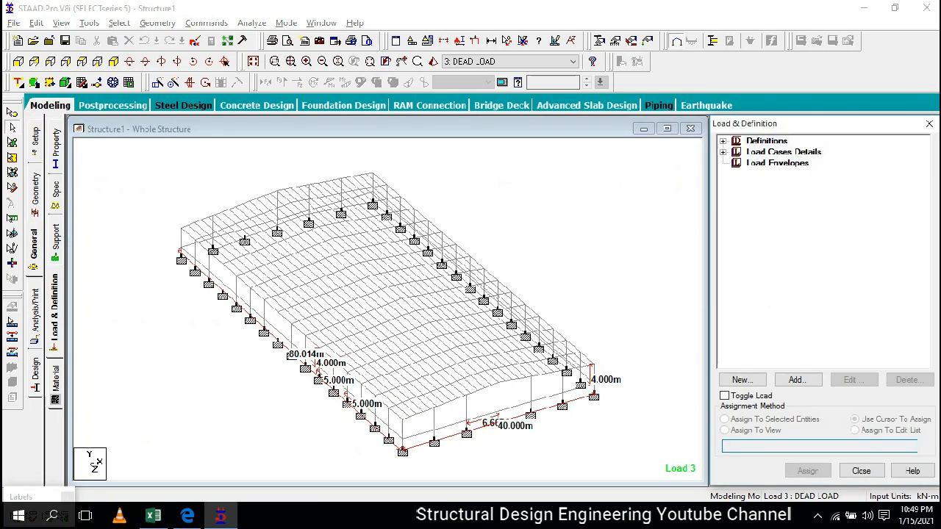
left_click(783, 152)
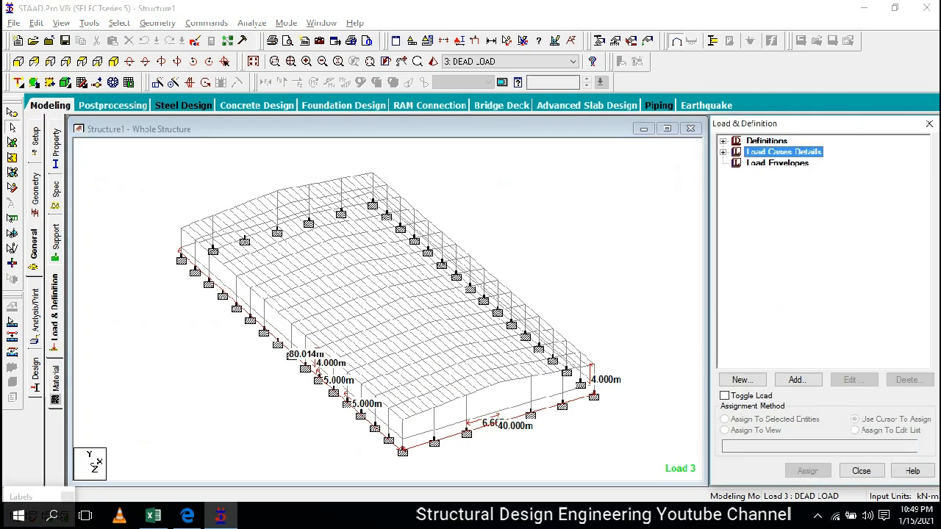
left_click(723, 152)
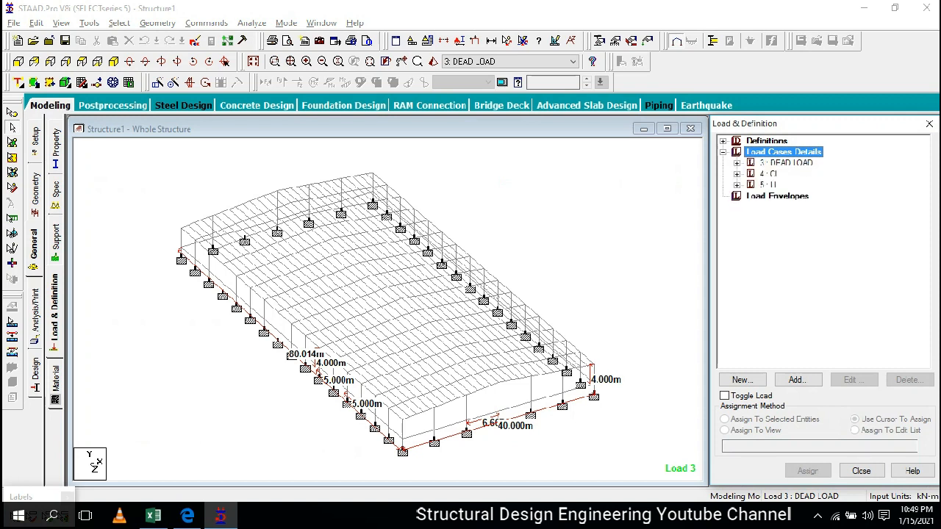
Go through the existing load cases DEAD LOAD, CL and LL in the load case list.
left_click(786, 164)
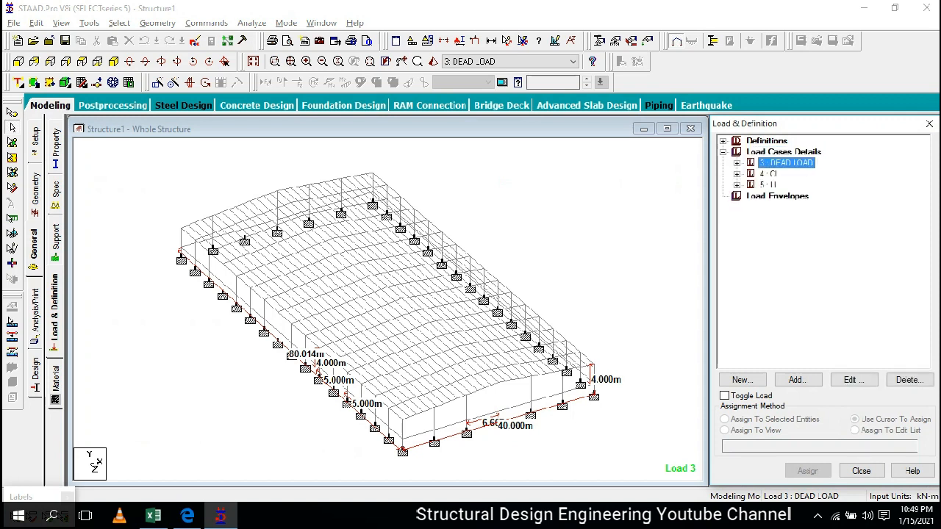
left_click(769, 174)
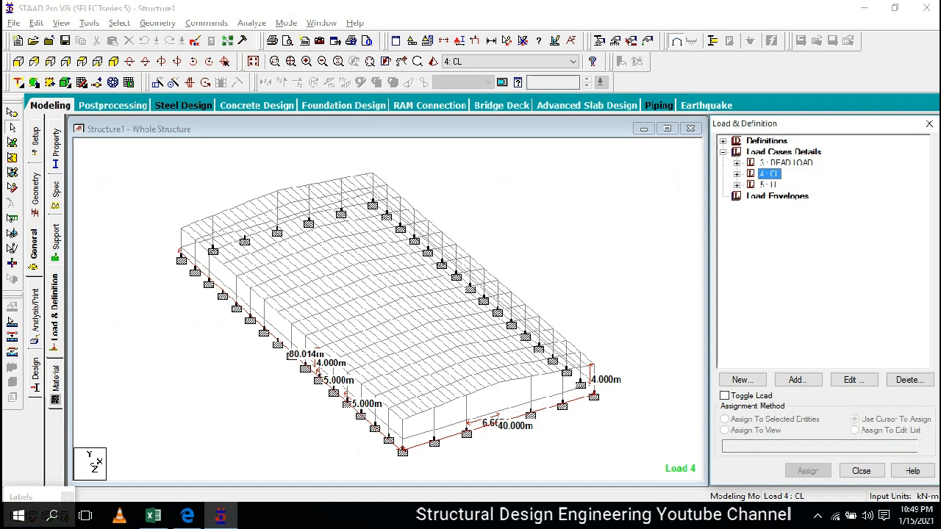
left_click(769, 185)
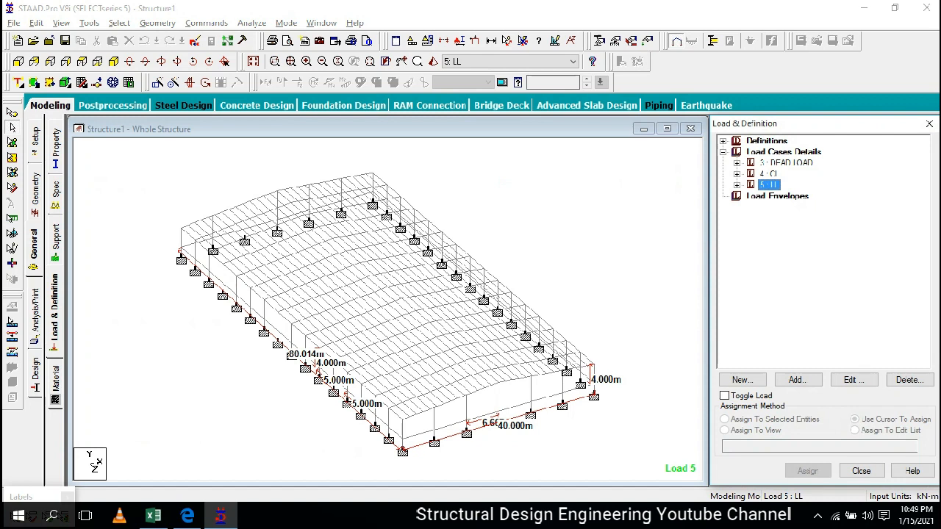
left_click(785, 163)
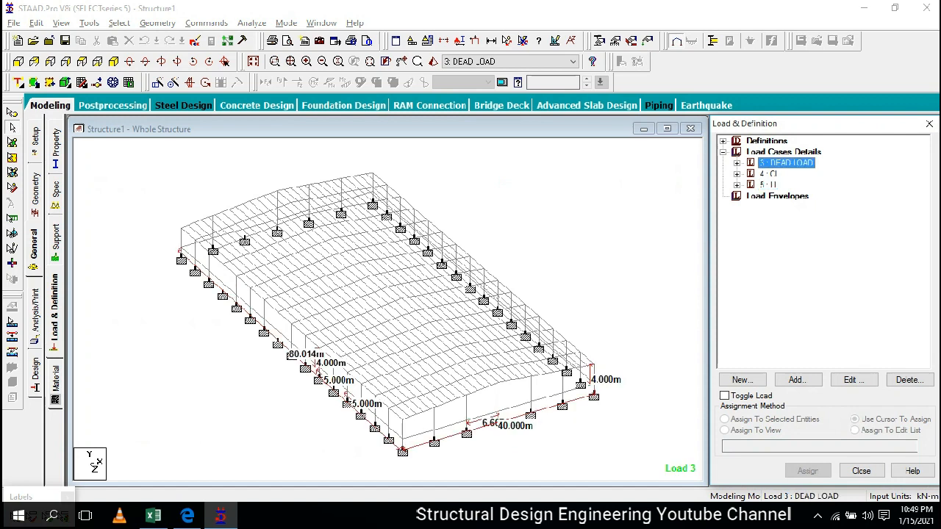
left_click(768, 174)
left_click(768, 185)
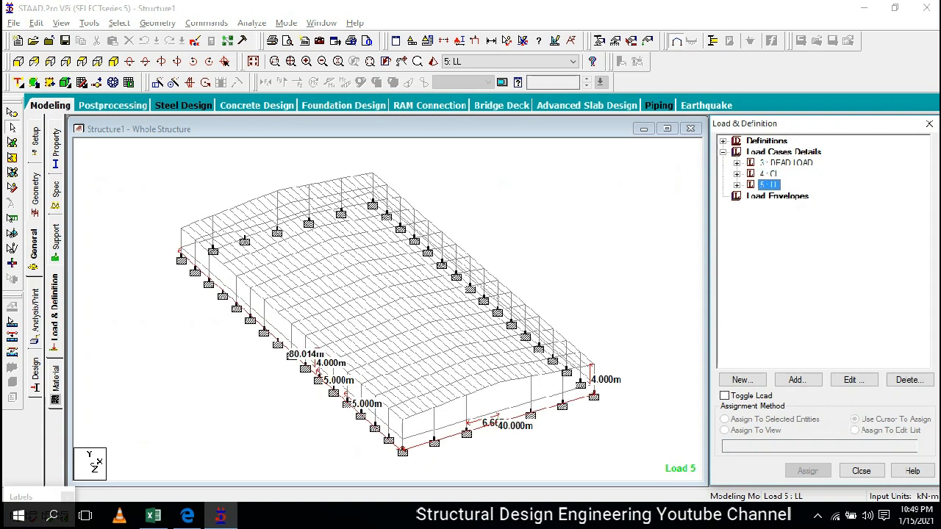
left_click(785, 163)
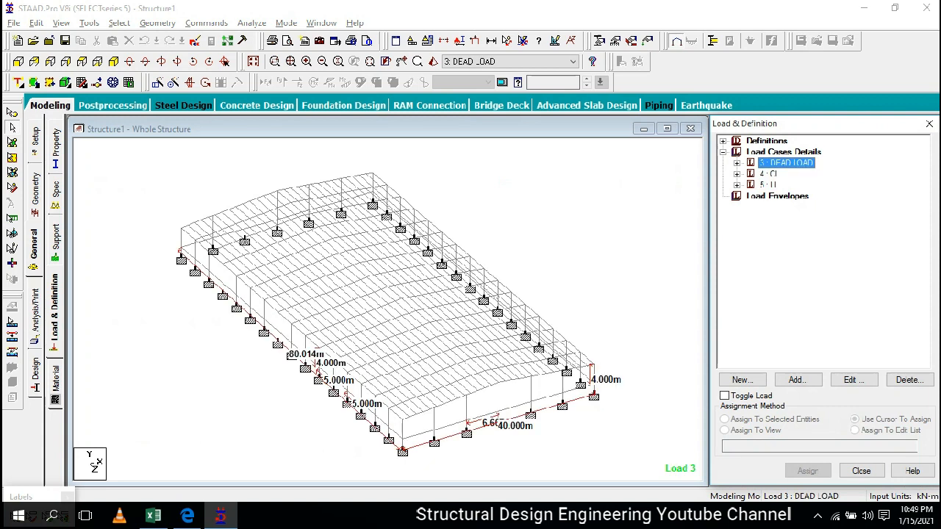
left_click(769, 174)
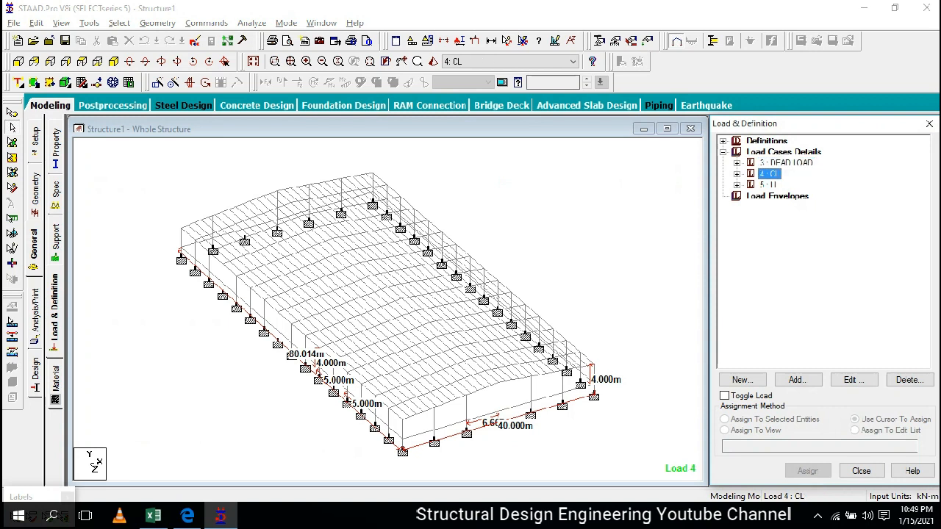
left_click(769, 185)
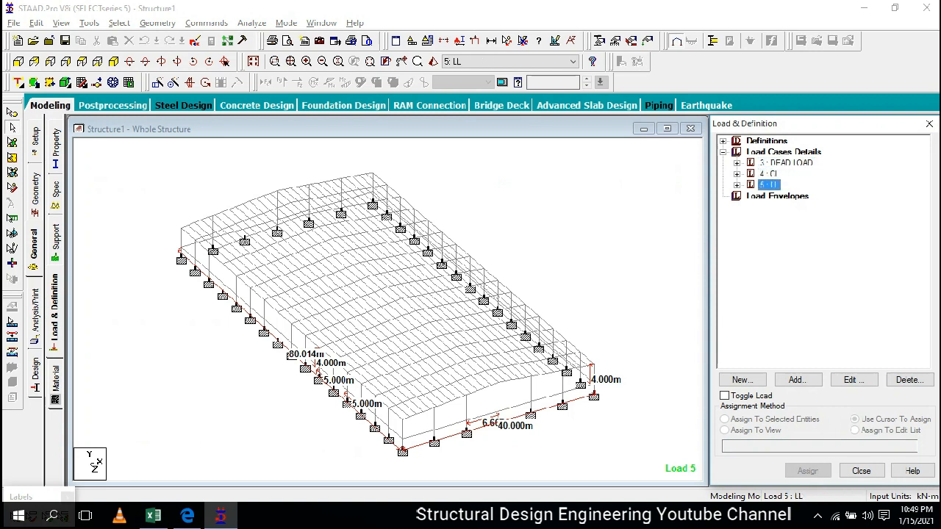
Add primary load case number 6 with loading type Wind and title W1.
left_click(783, 153)
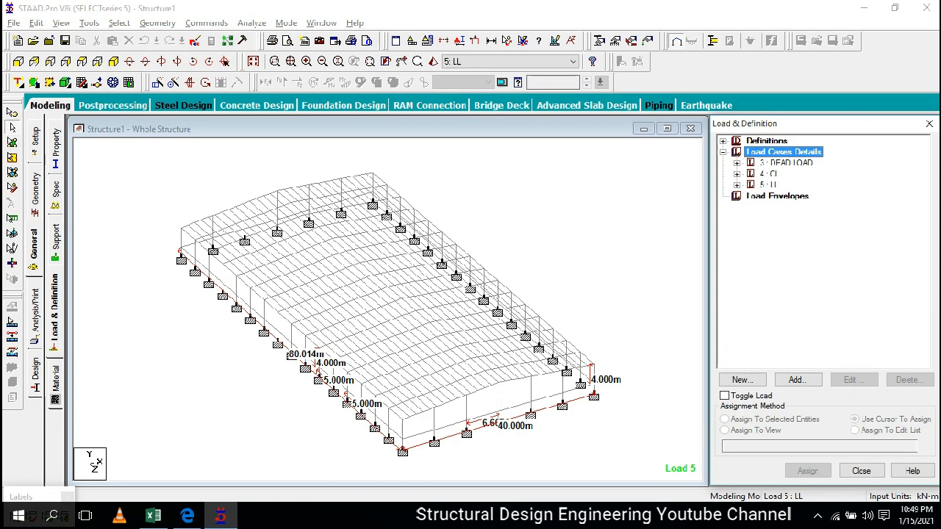
left_click(797, 380)
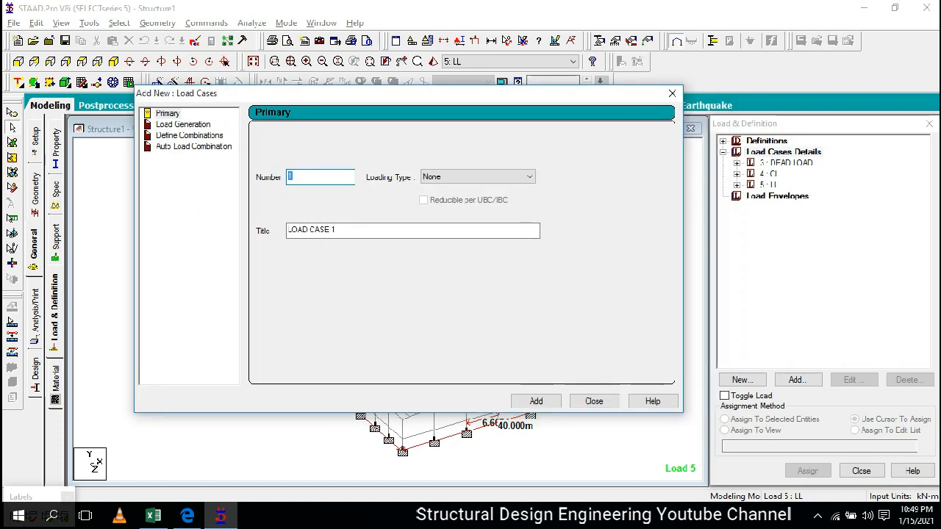
type("6")
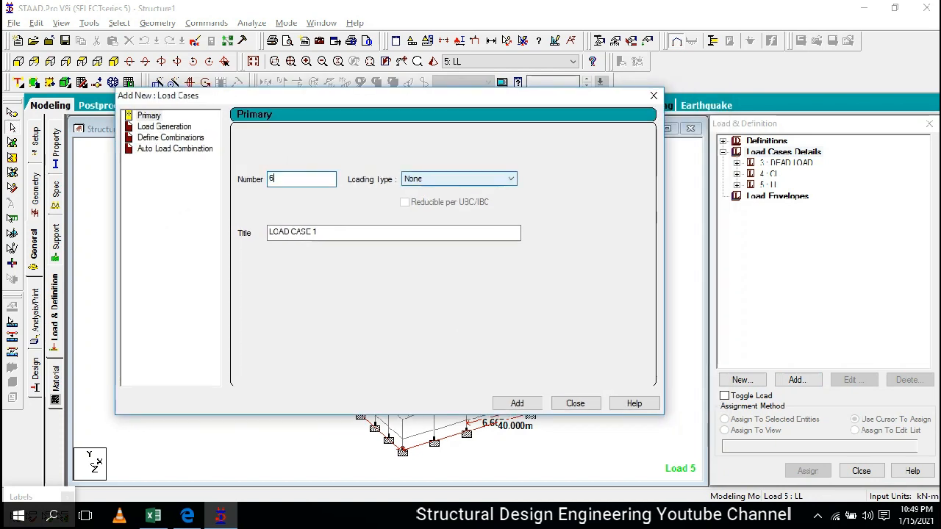
left_click(458, 180)
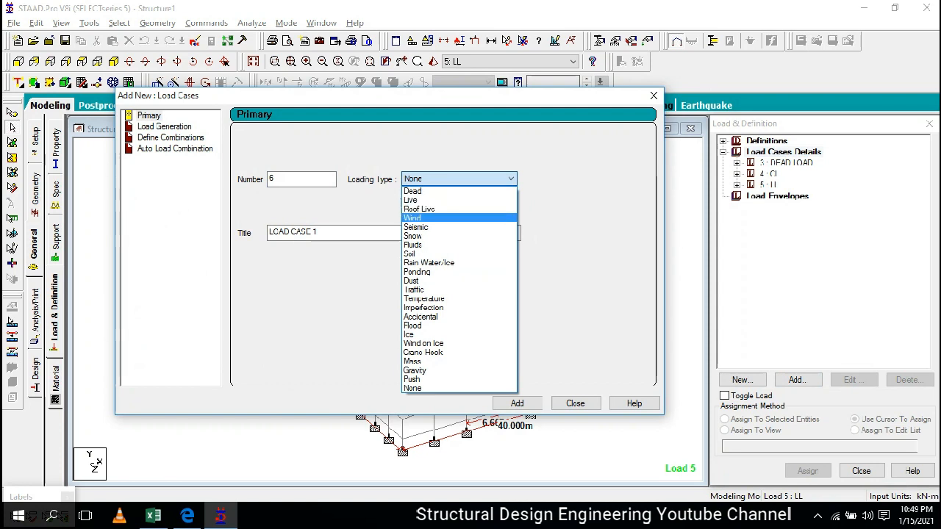
key("Return")
key("Tab")
type("W1")
key("Return")
Add wind load case number 7 titled W2.
double_click(287, 178)
type("7")
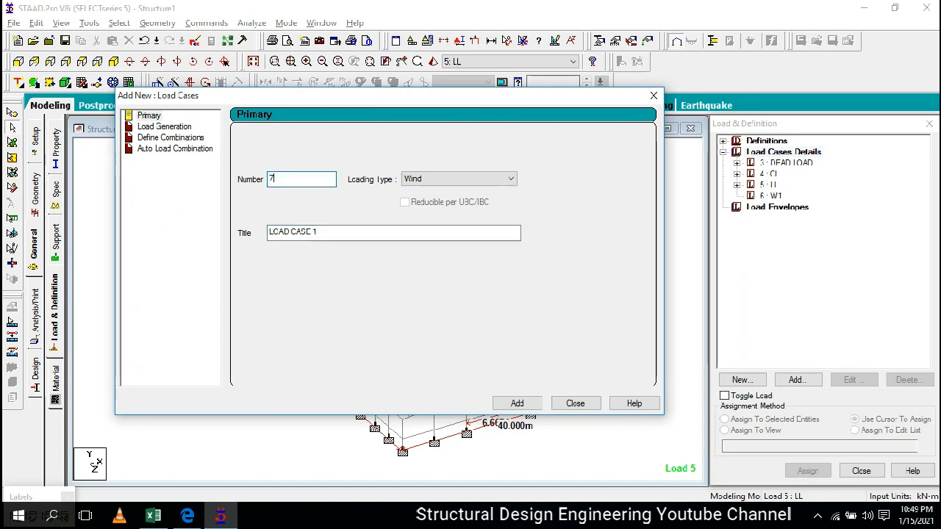
key("Tab")
key("Tab")
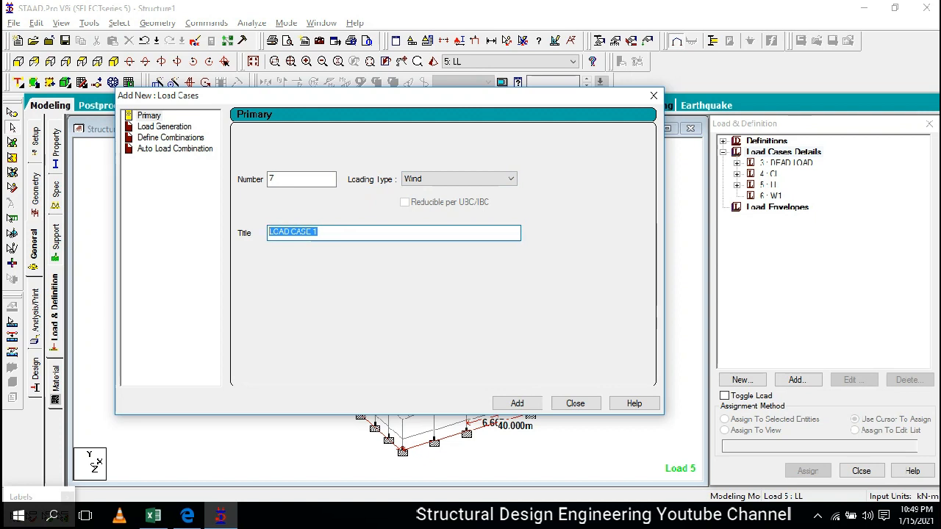
type("w1")
key("BackSpace")
key("BackSpace")
type("w1")
key("BackSpace")
key("BackSpace")
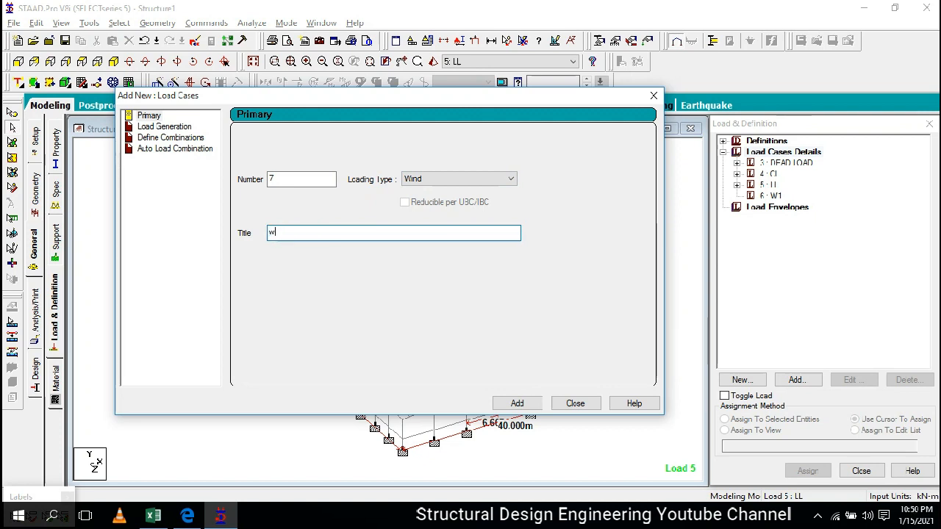
type("W2")
key("Return")
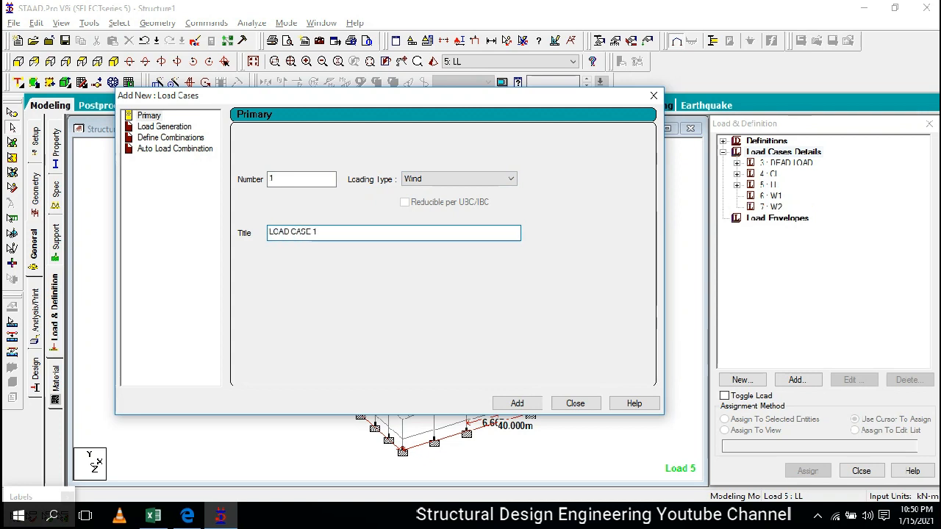
Add wind load case number 8 titled W3.
double_click(272, 179)
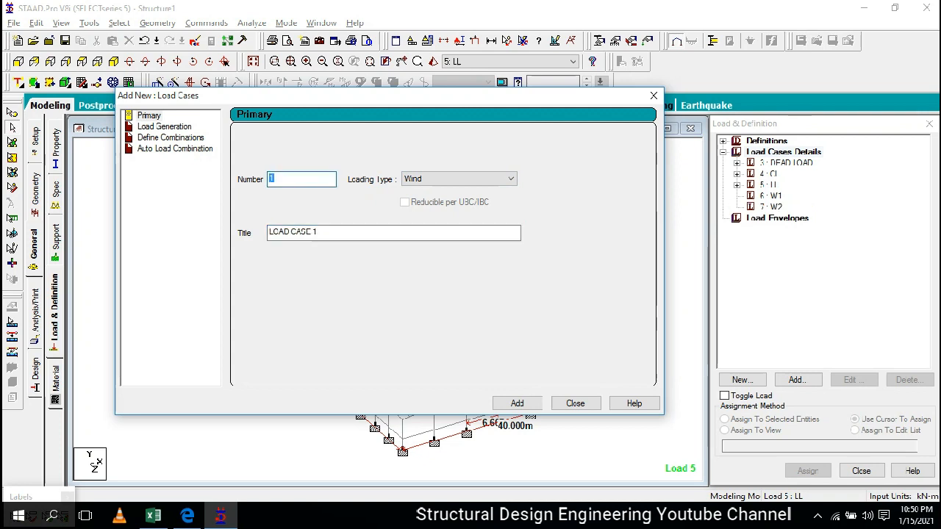
type("8")
key("Tab")
type("W3")
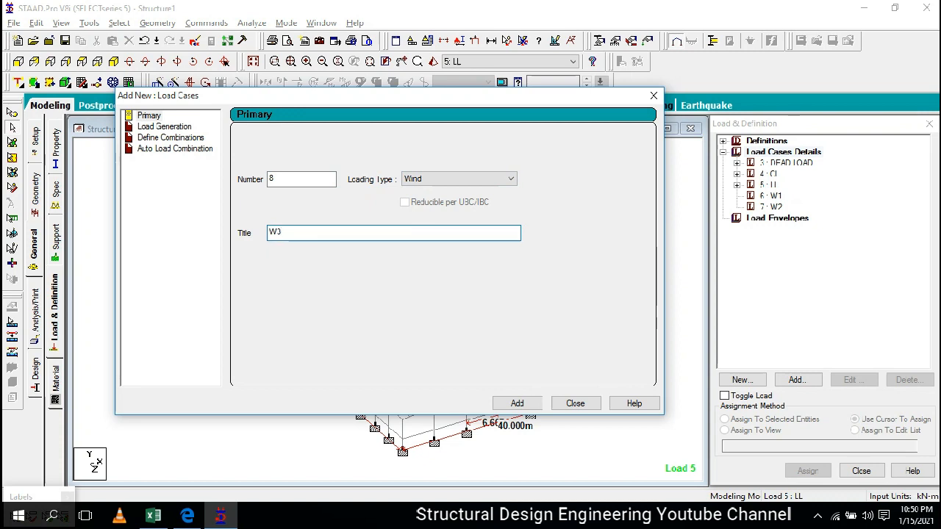
key("Return")
Add wind load case number 9 titled W4.
double_click(272, 179)
type("9")
key("Tab")
type("W4")
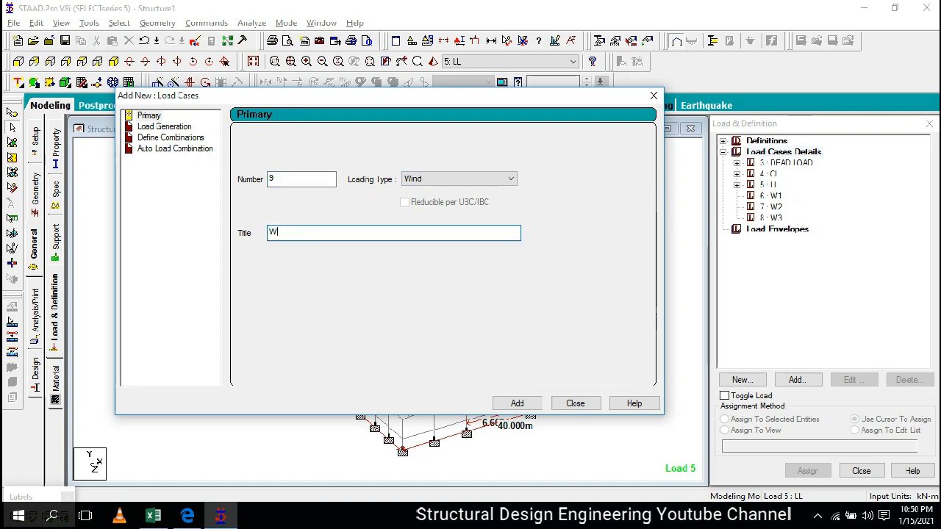
key("Return")
Add wind load cases number 10 titled W5 and number 11 titled W6.
type("10")
key("Tab")
type("W5")
key("Return")
type("11")
key("Tab")
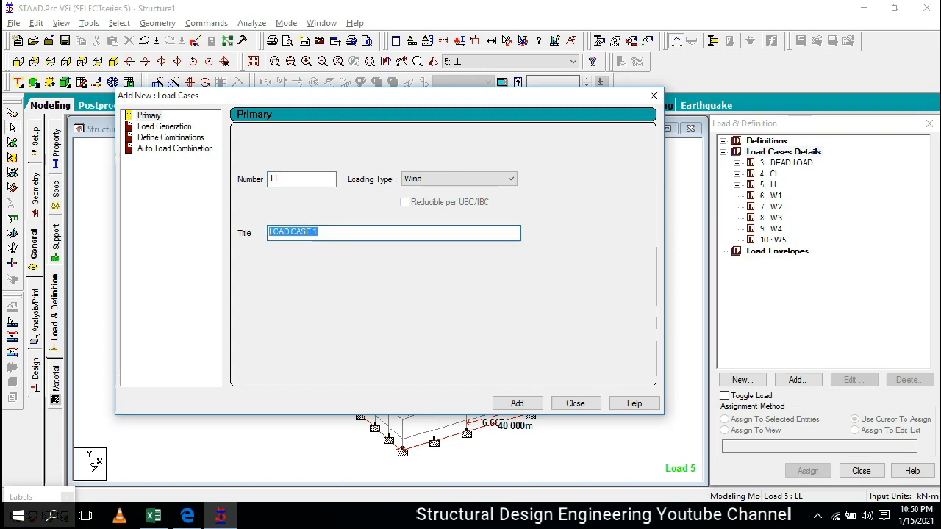
type("W6")
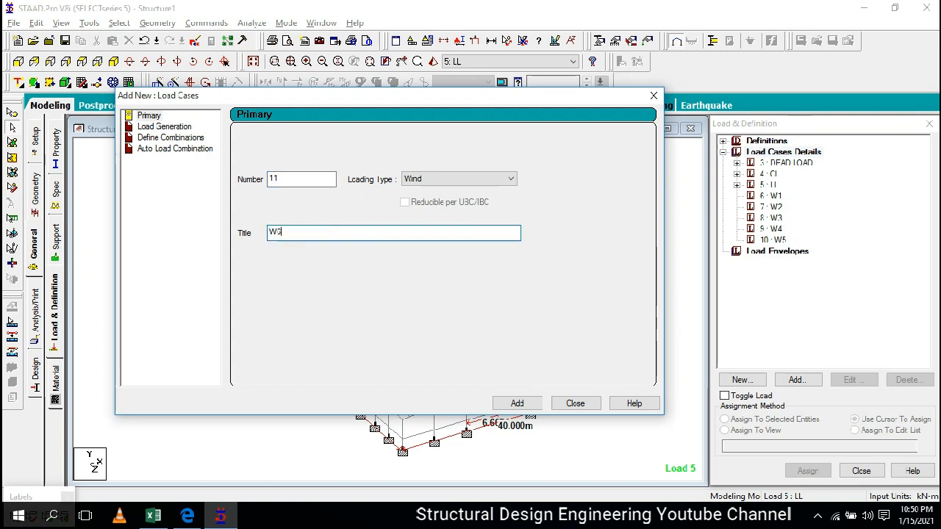
key("Return")
Add wind load cases number 12 titled W7 and number 13 titled W8, and finish adding load cases.
type("12")
key("Tab")
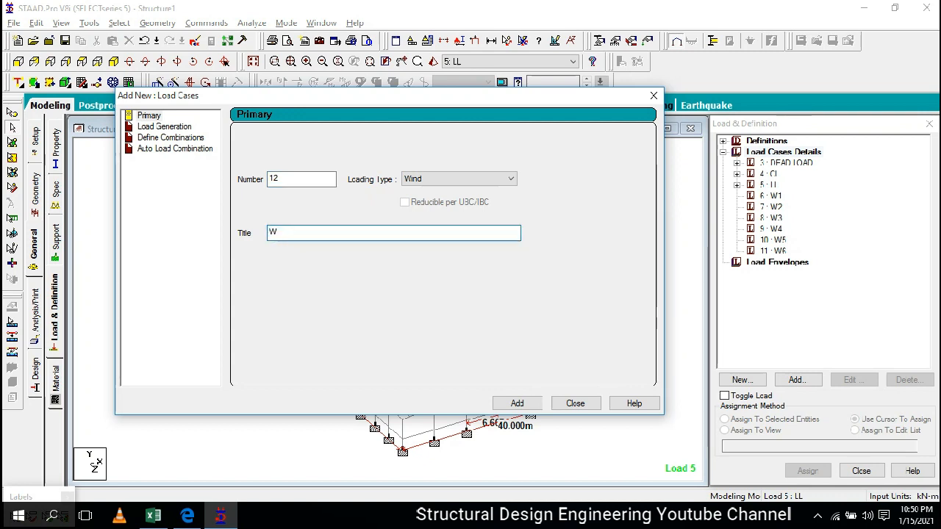
type("7")
key("Return")
type("3")
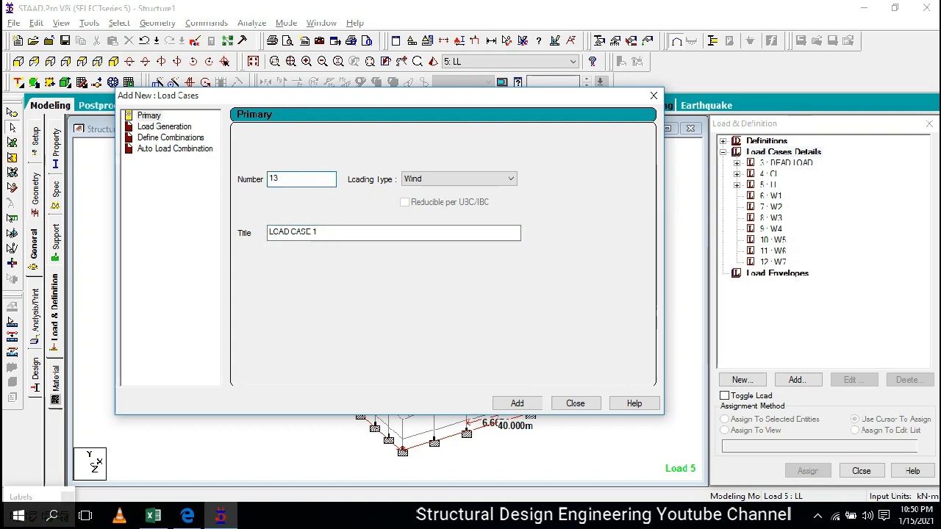
key("Tab")
type("W8")
key("Return")
left_click(576, 403)
Go through the new load cases W1 to W8 in the load case list and compare them with LL.
left_click(770, 196)
left_click(771, 206)
left_click(771, 196)
left_click(771, 207)
left_click(771, 218)
left_click(771, 228)
left_click(773, 240)
left_click(773, 250)
left_click(773, 262)
left_click(772, 273)
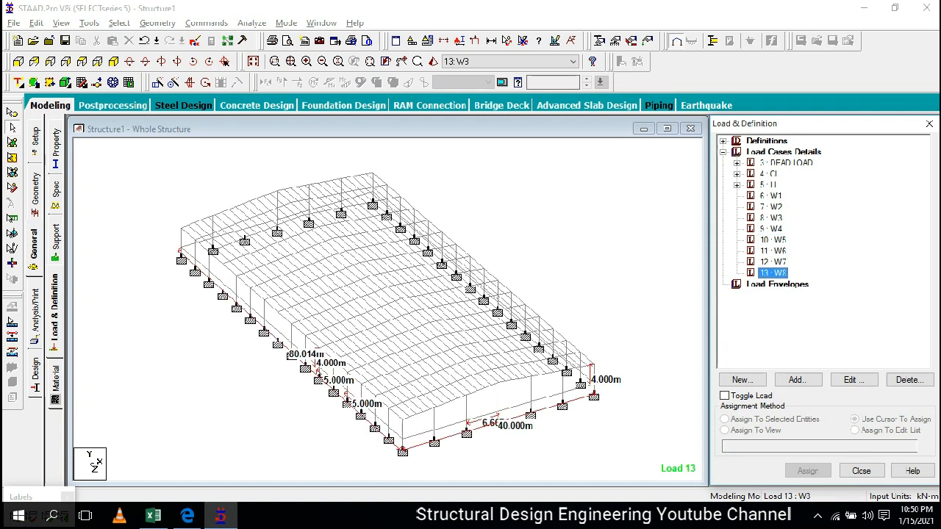
left_click(769, 184)
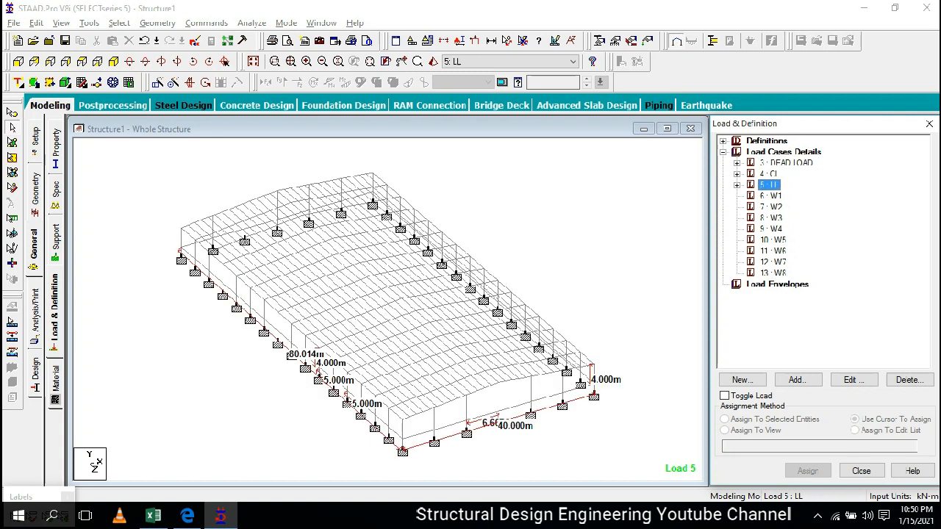
left_click(771, 195)
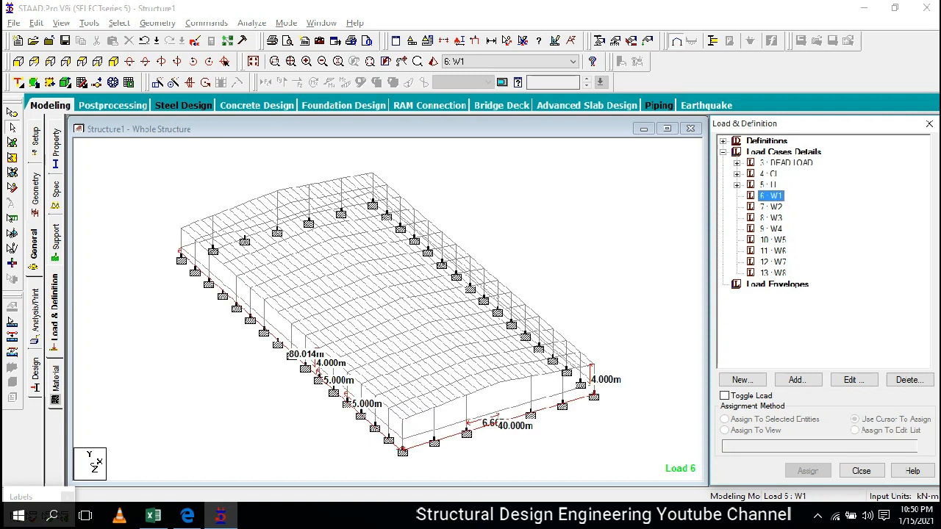
left_click(773, 273)
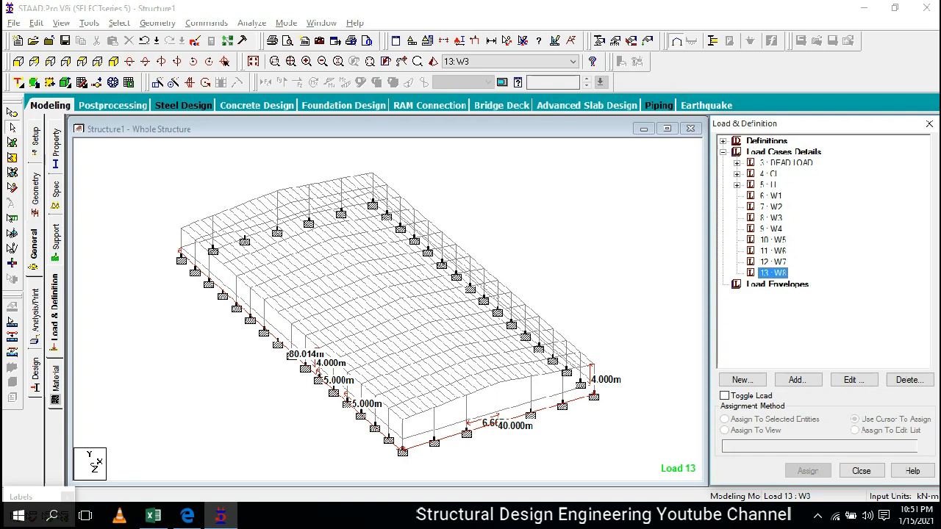
Select all beams parallel to the Y axis and show only these columns in the view.
left_click(119, 22)
mouse_move(261, 269)
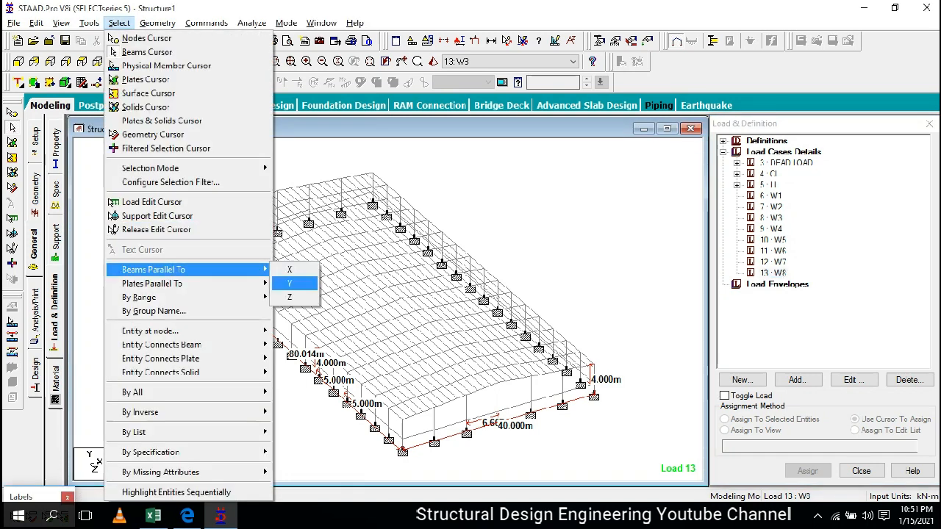
left_click(286, 284)
left_click(61, 23)
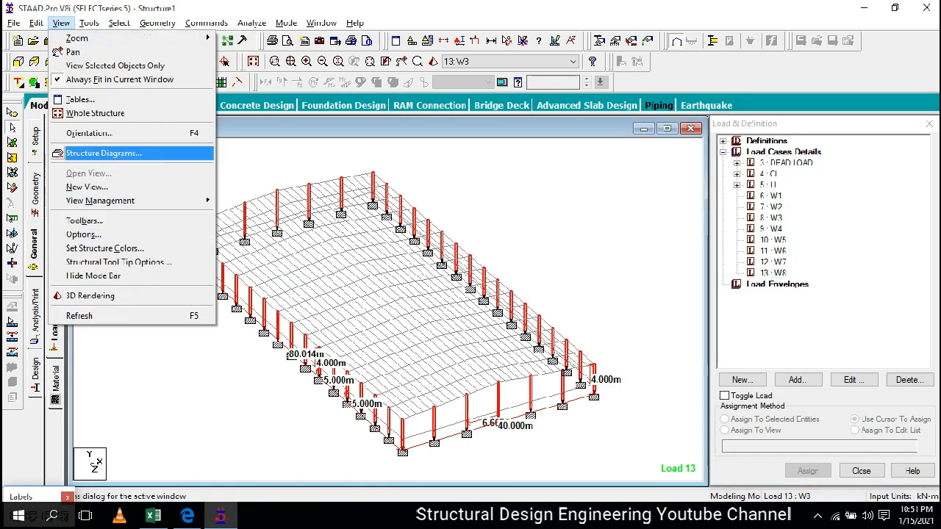
left_click(117, 65)
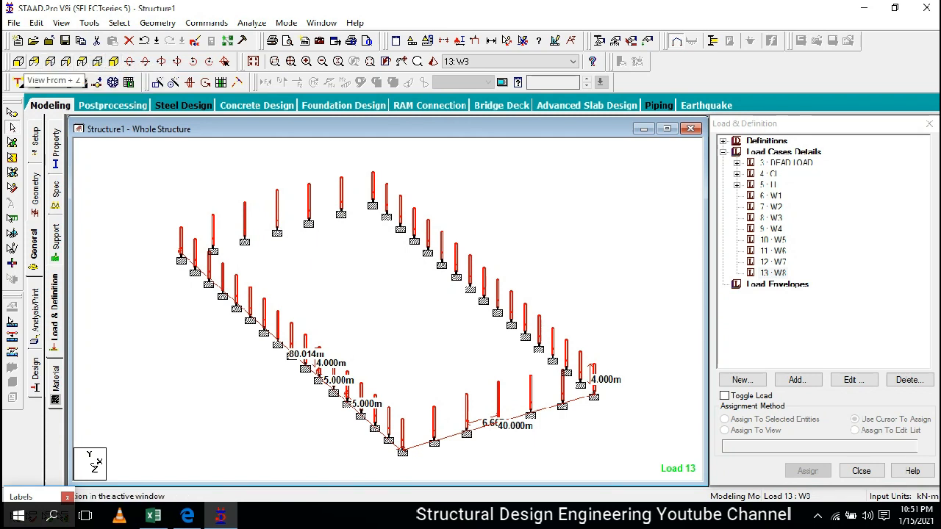
In the +Z front view, select the upper segments of all columns, leaving out the short segments above the supports.
left_click(34, 82)
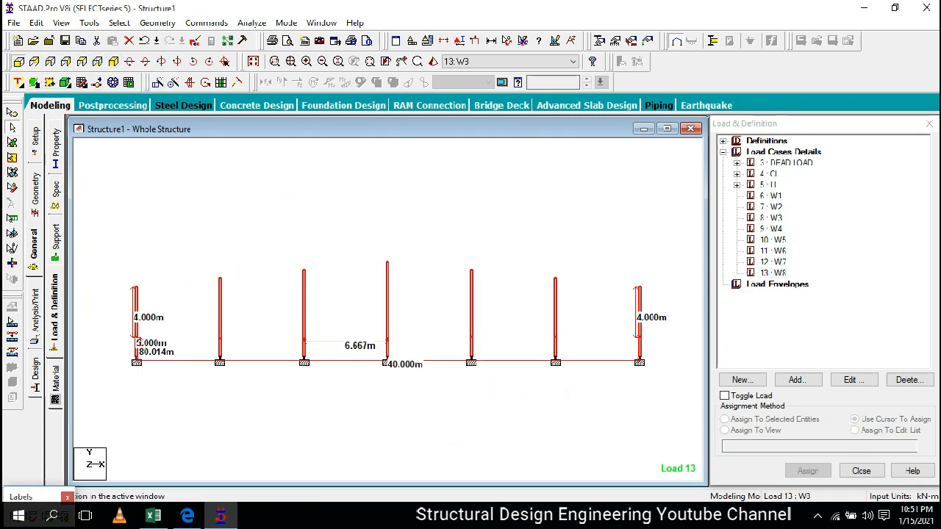
left_click(294, 199)
scroll(294, 198, "down", 1)
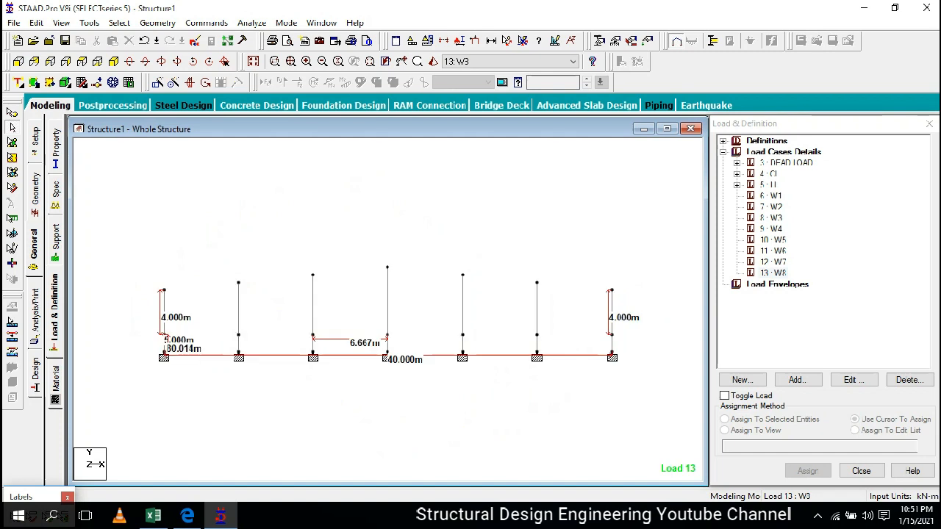
left_click_drag(628, 425, 150, 330)
left_click_drag(113, 215, 631, 321)
left_click(638, 326)
left_click_drag(109, 240, 646, 327)
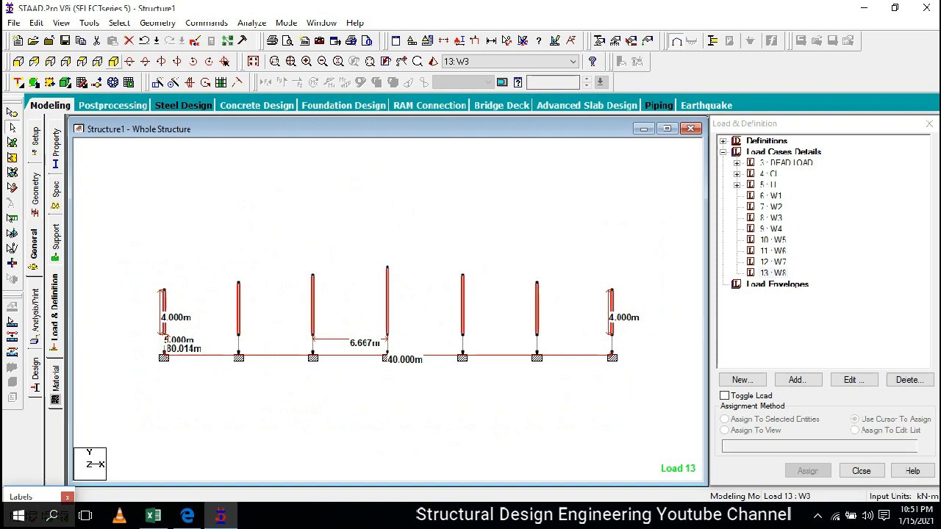
Open the selected upper column segments in a new view, accept the auto save, and look at them in plan.
left_click(114, 62)
right_click(485, 358)
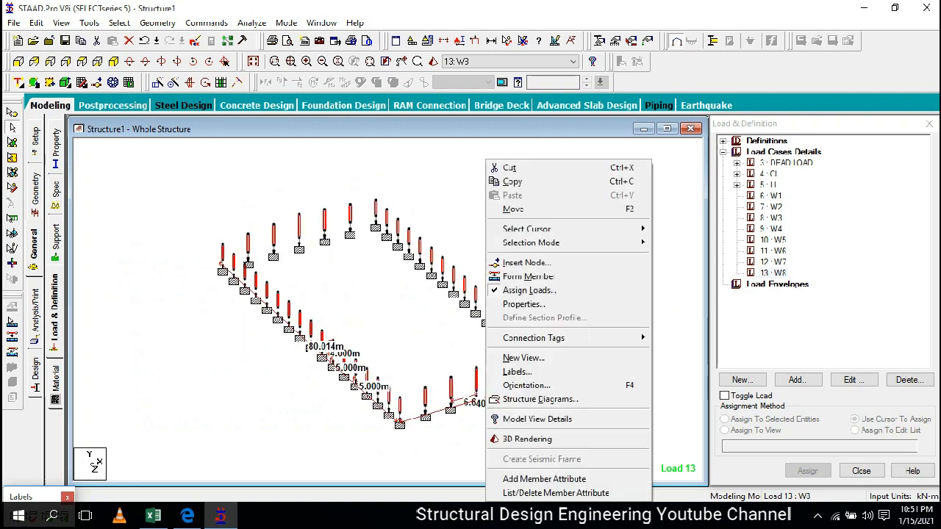
left_click(549, 358)
left_click(558, 240)
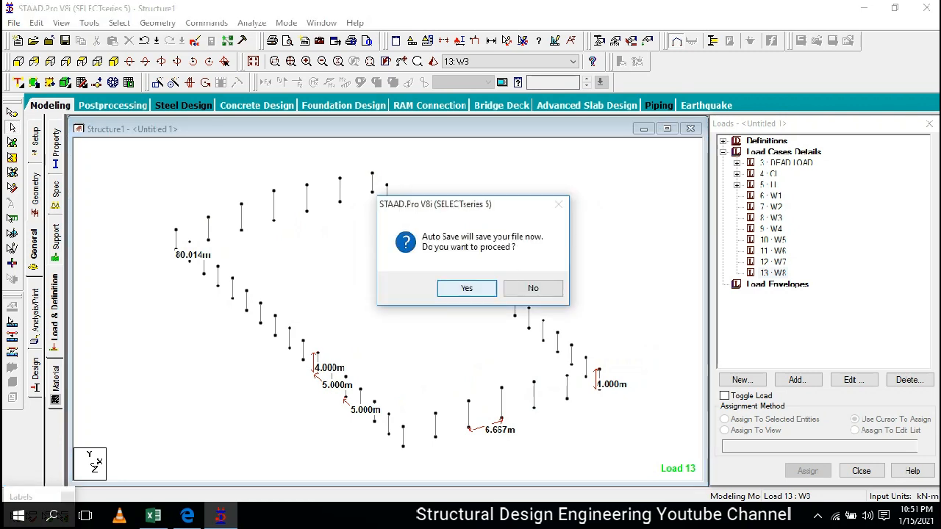
key("Return")
key("Return")
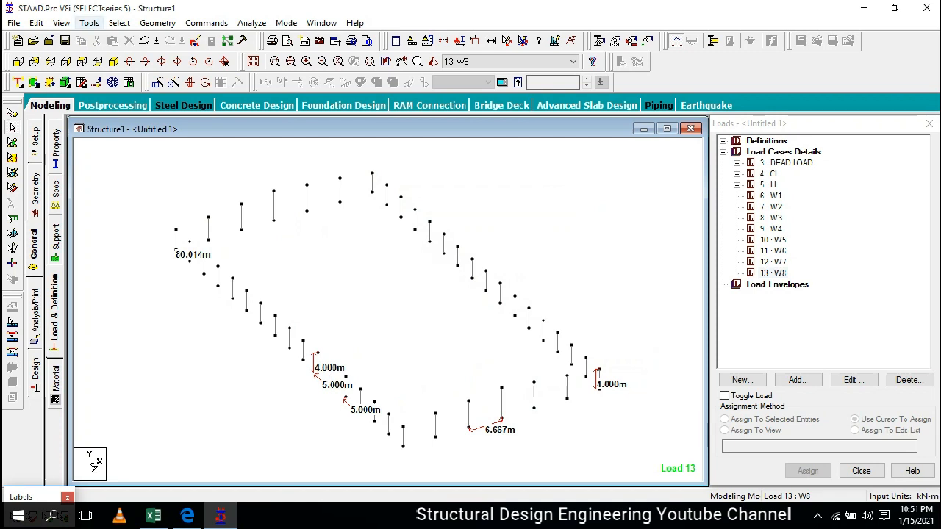
left_click(81, 62)
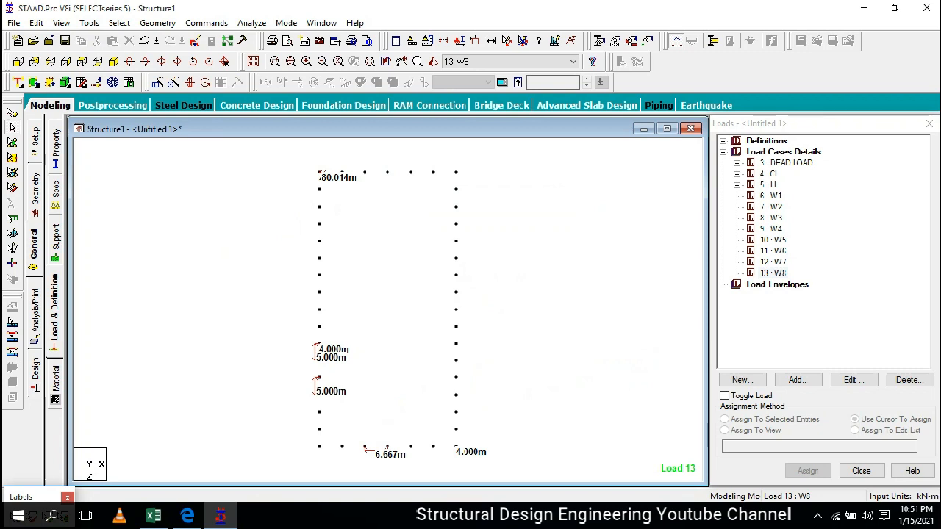
Make W1 the active load case and switch to the Excel wind load sheet to check W1's windward, leeward and side-face loads.
left_click(771, 196)
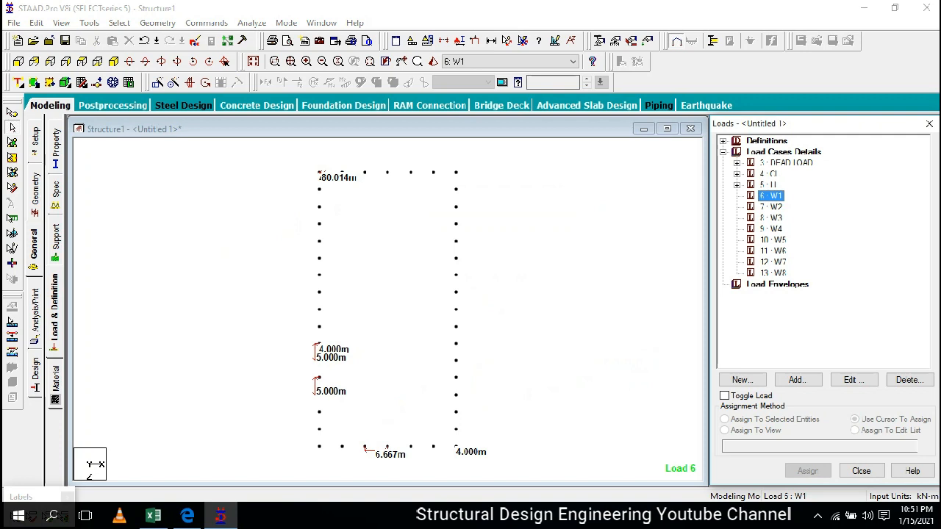
key("alt+Tab")
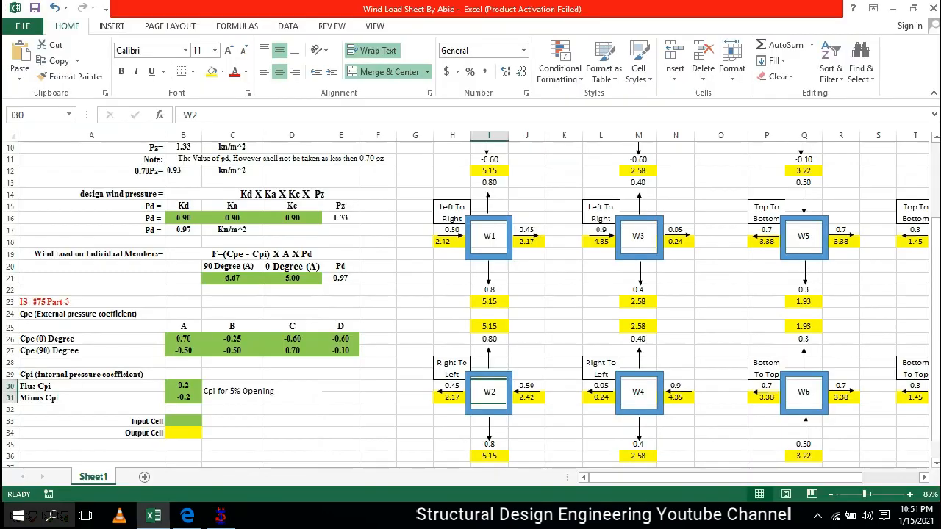
left_click(488, 236)
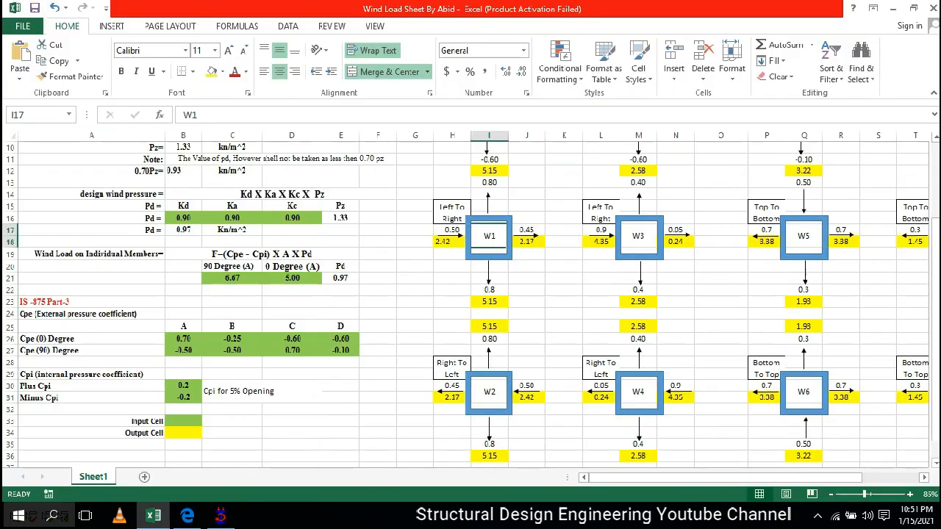
left_click(450, 241)
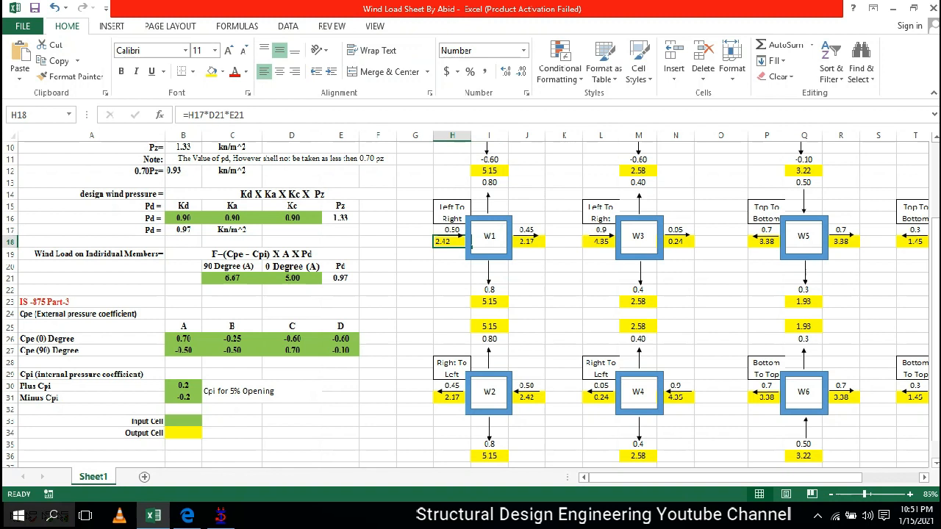
left_click(526, 241)
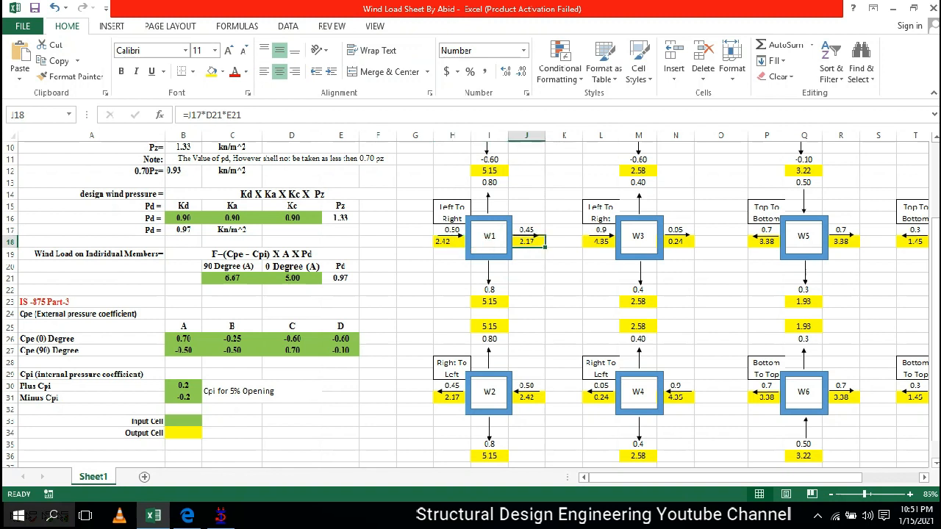
left_click(488, 171)
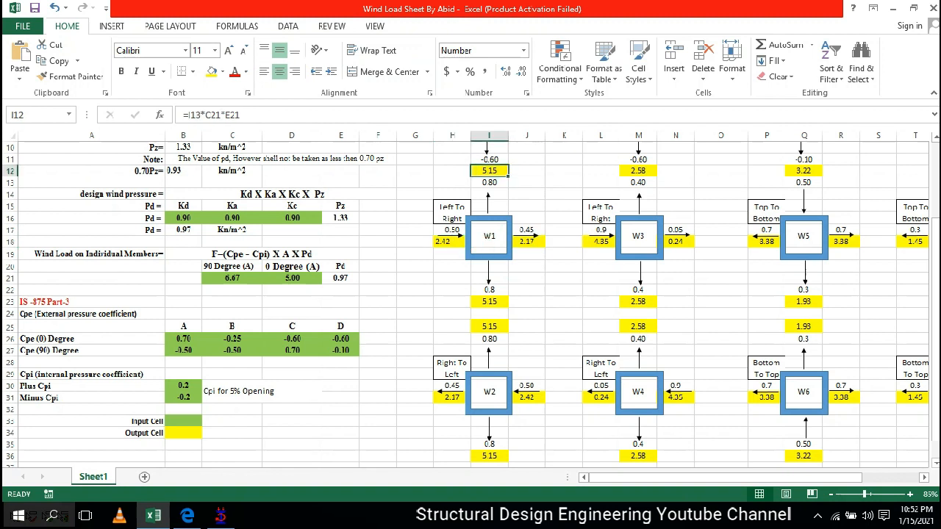
Check the formulas behind W1's lower side-face and windward loads in the Excel sheet, then return to STAAD.Pro.
left_click(489, 302)
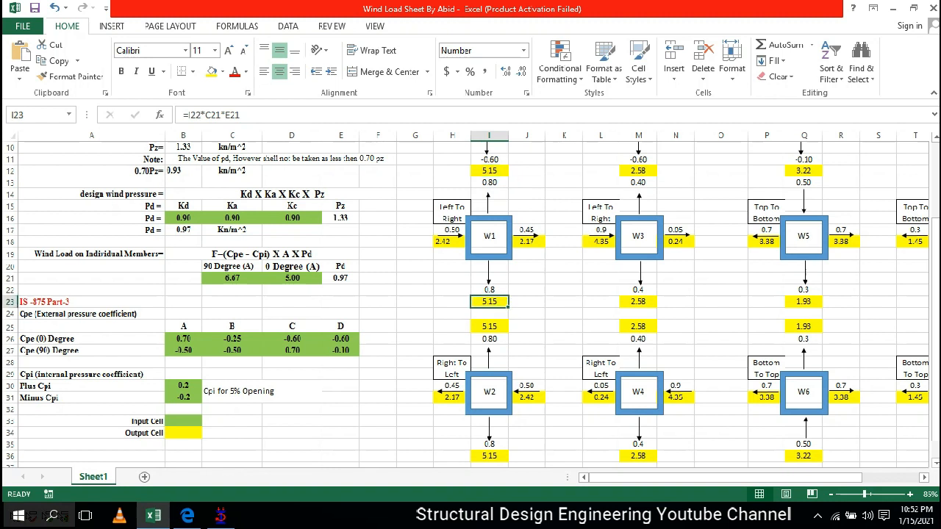
left_click(450, 242)
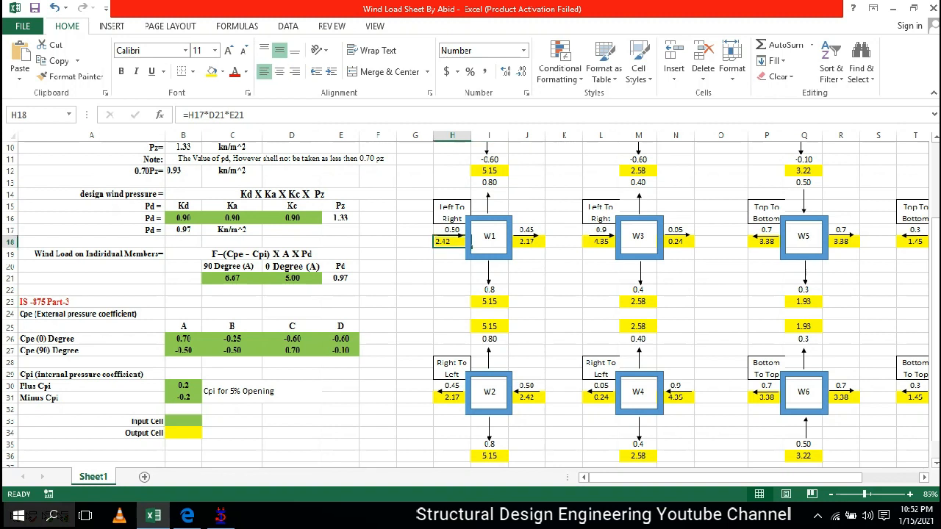
key("alt")
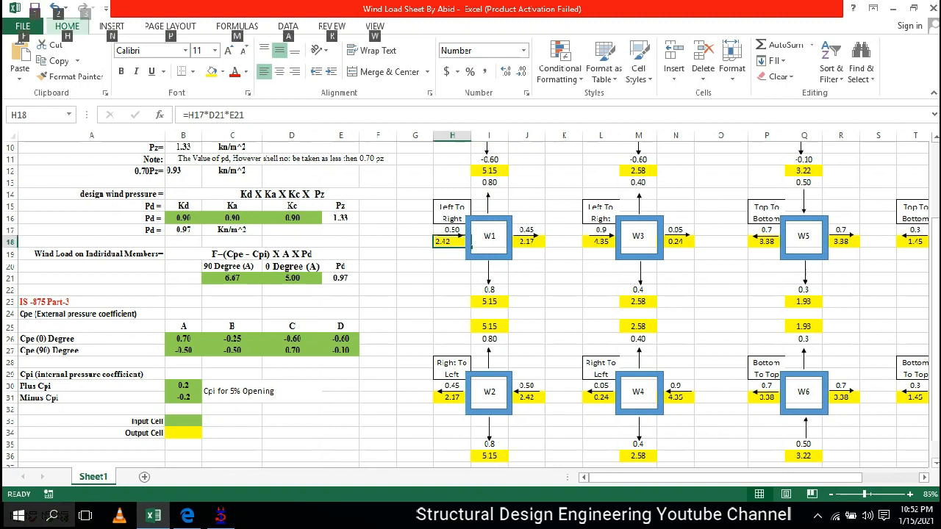
key("w")
key("alt+Tab")
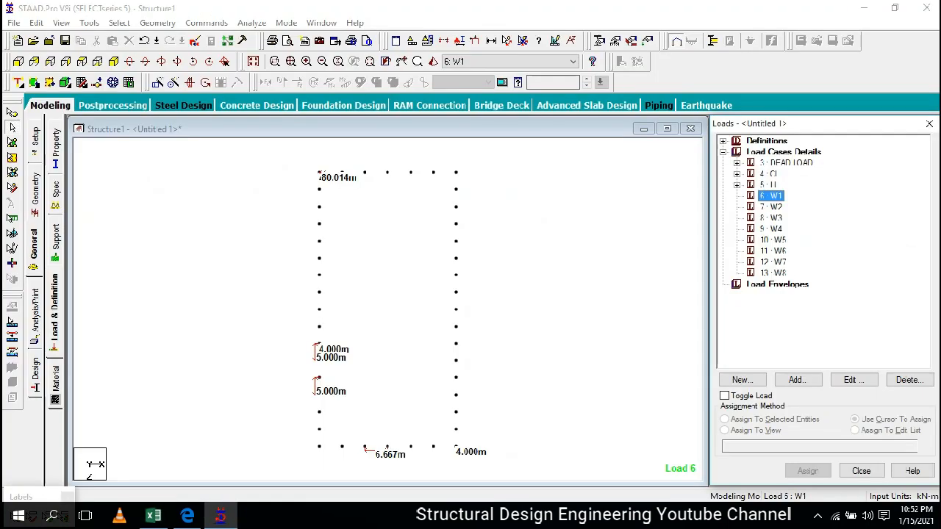
Examine the columns along the left long side in plan and isometric view, highlighting one intermediate column.
left_click_drag(302, 160, 324, 480)
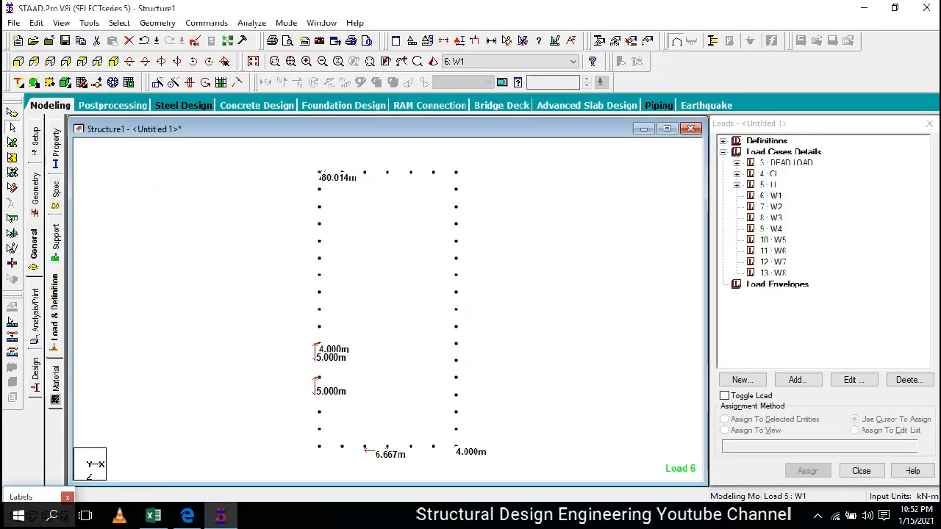
left_click_drag(309, 182, 320, 161)
left_click_drag(318, 449, 329, 460)
left_click(113, 61)
left_click_drag(353, 309, 456, 259)
left_click(364, 264)
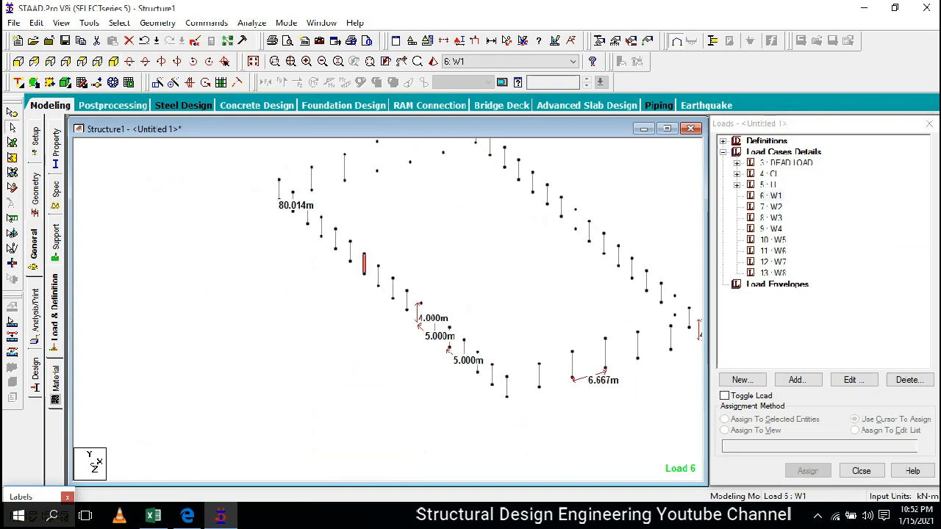
left_click(358, 241)
left_click_drag(347, 236, 365, 282)
left_click(364, 264)
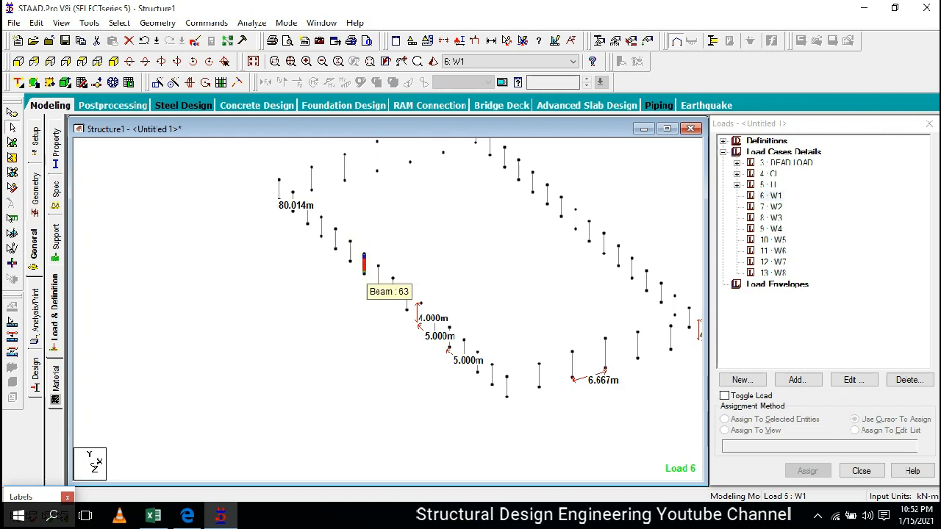
Highlight the four corner columns of the building in the isometric view.
left_click(279, 189)
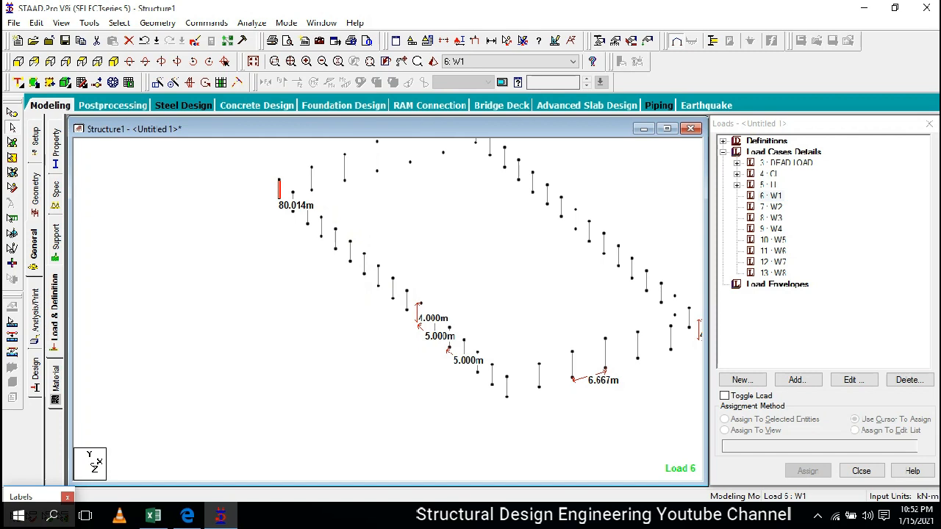
scroll(388, 310, "up", 1)
left_click_drag(388, 310, 360, 420)
scroll(393, 438, "up", 5)
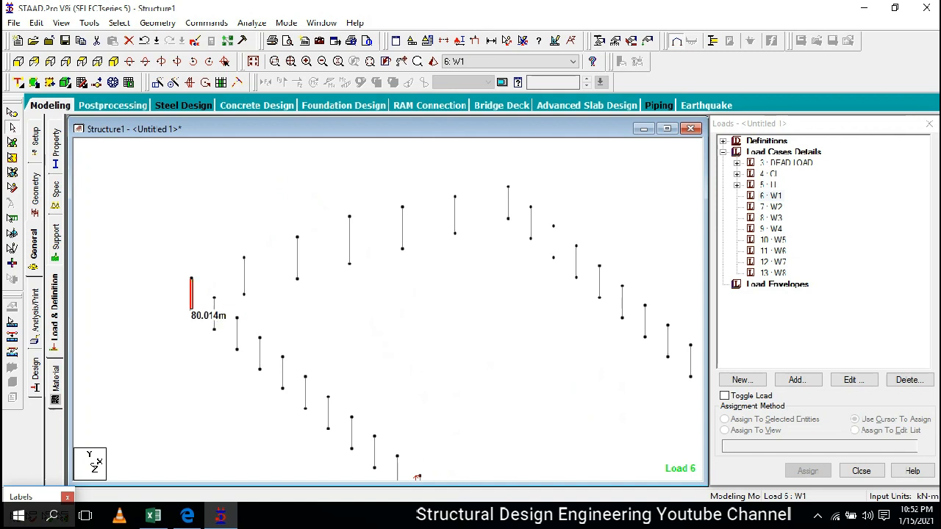
left_click_drag(546, 412, 429, 255)
scroll(429, 255, "down", 5)
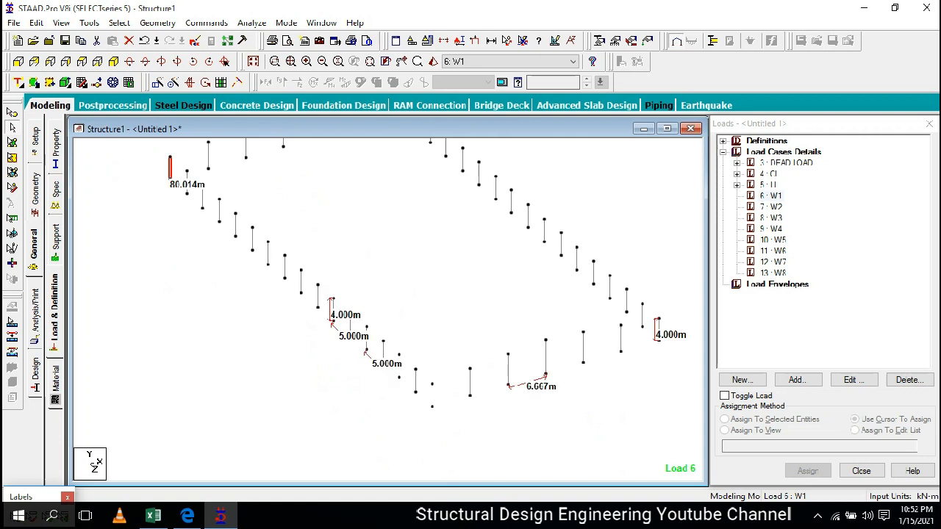
scroll(416, 456, "down", 2)
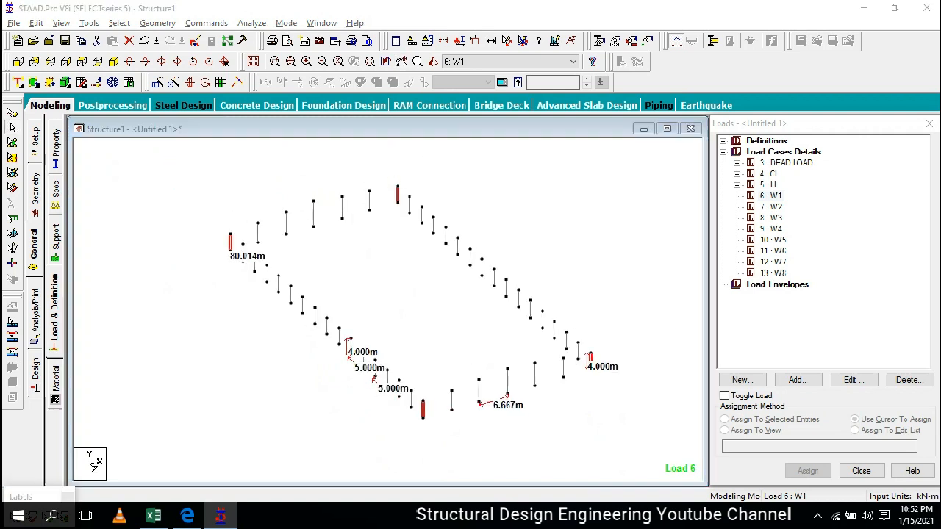
Check W1's leeward load cell in the Excel wind load sheet and return to the STAAD.Pro model.
left_click(153, 516)
left_click(526, 242)
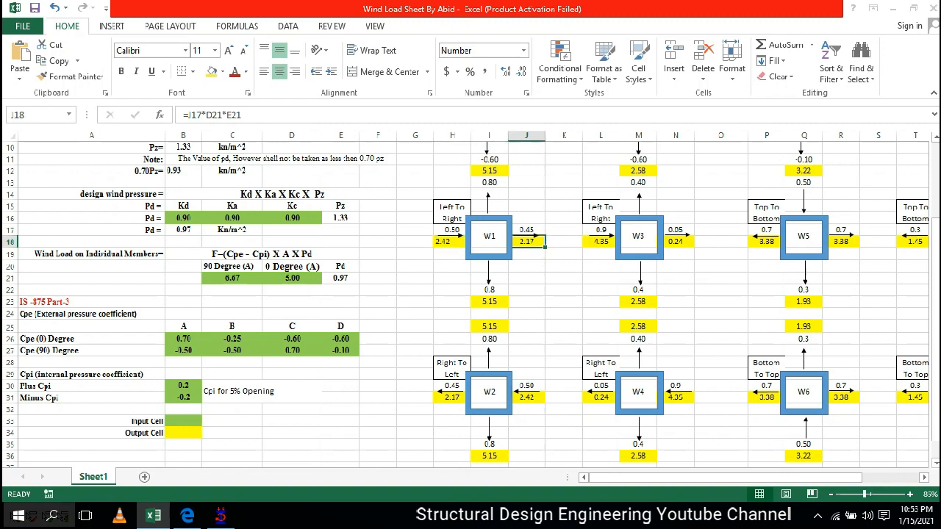
left_click(220, 516)
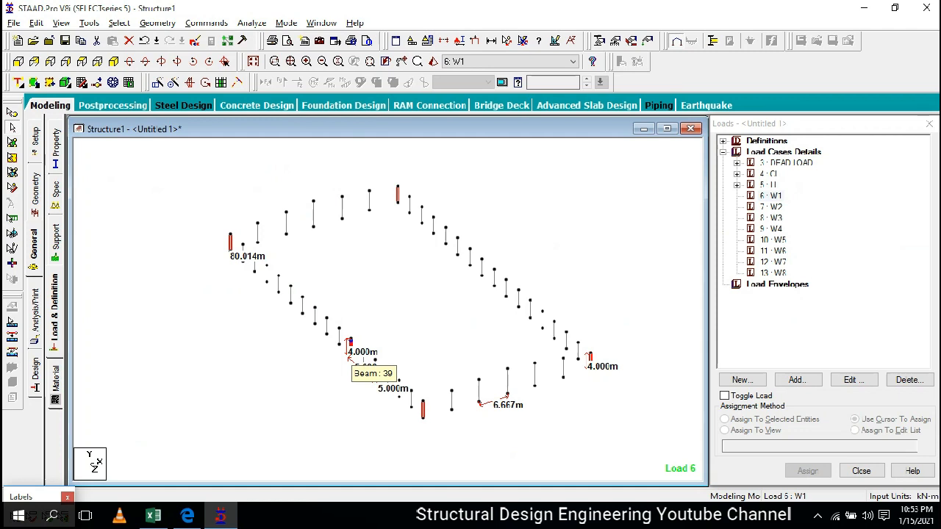
Start a uniform force member load for W1 and enter 2.42 kN/m, the windward value from the Excel sheet.
left_click(798, 380)
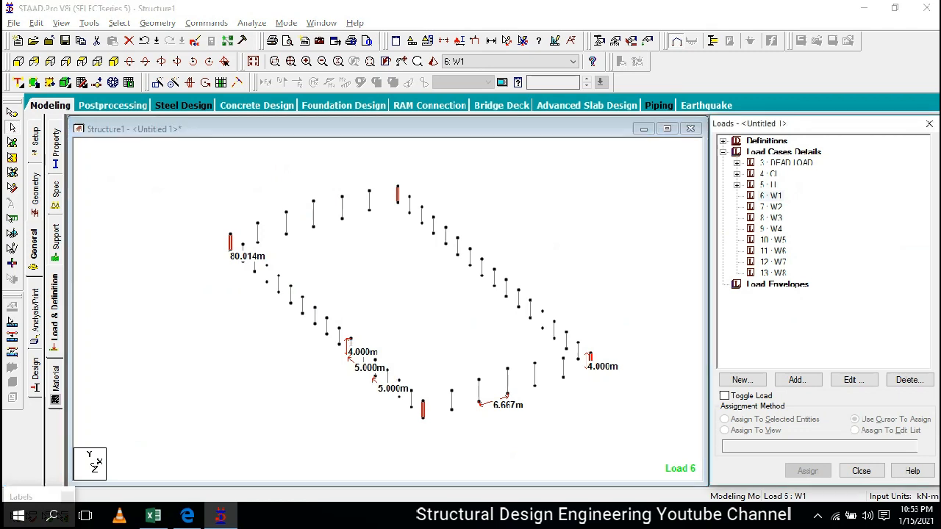
left_click(770, 196)
left_click(797, 380)
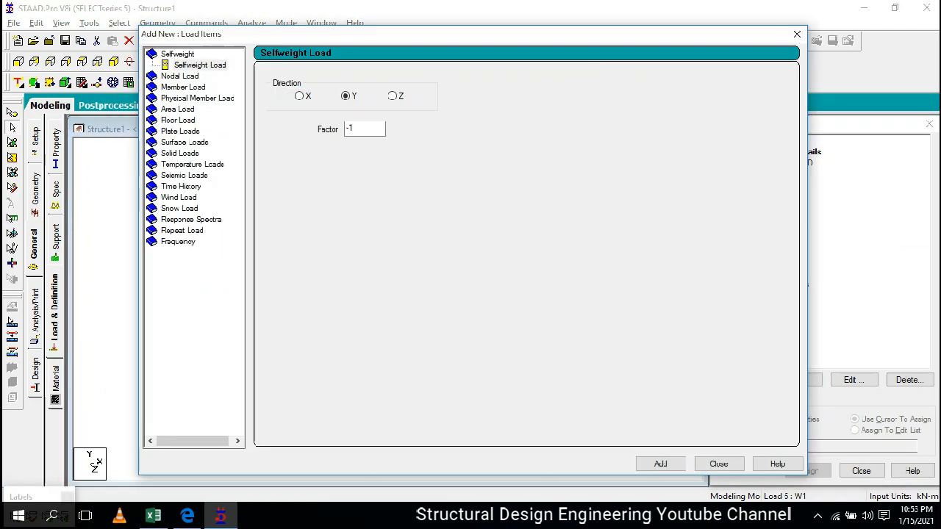
left_click(183, 87)
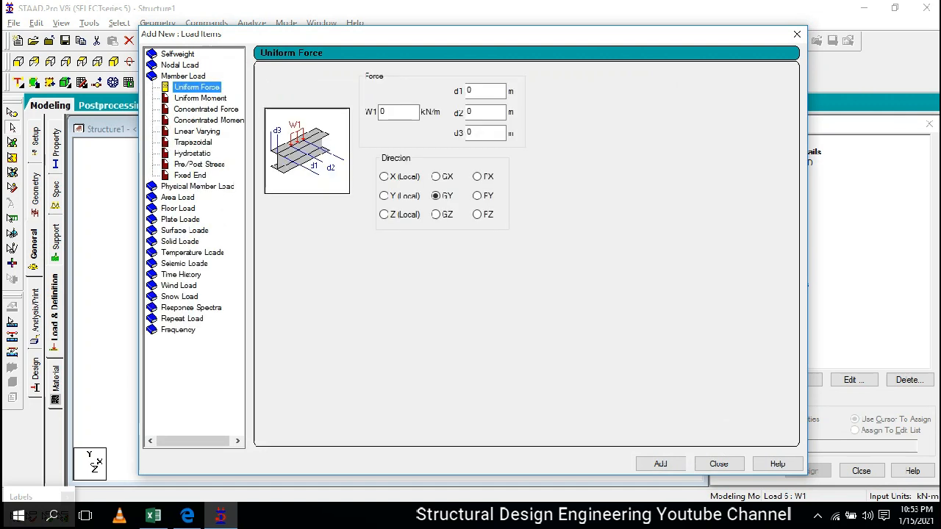
left_click_drag(440, 34, 447, 34)
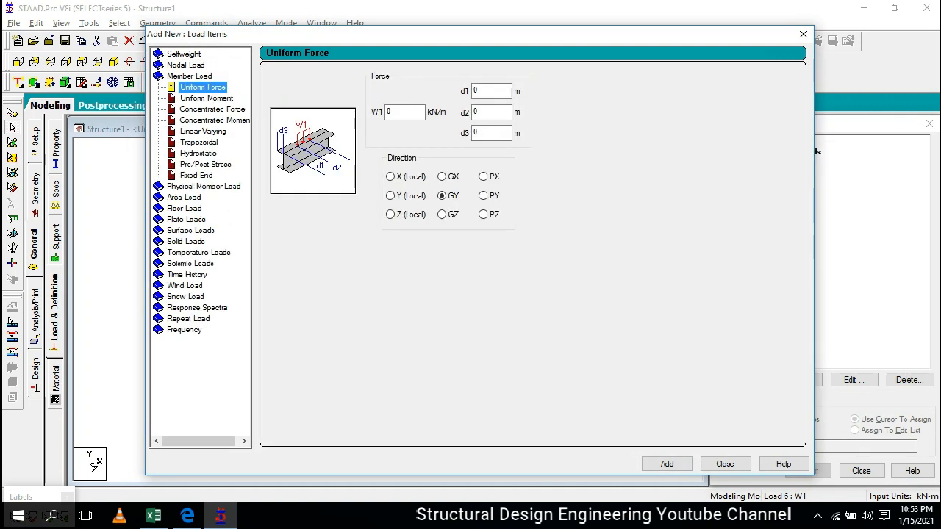
double_click(400, 112)
key("alt+Tab")
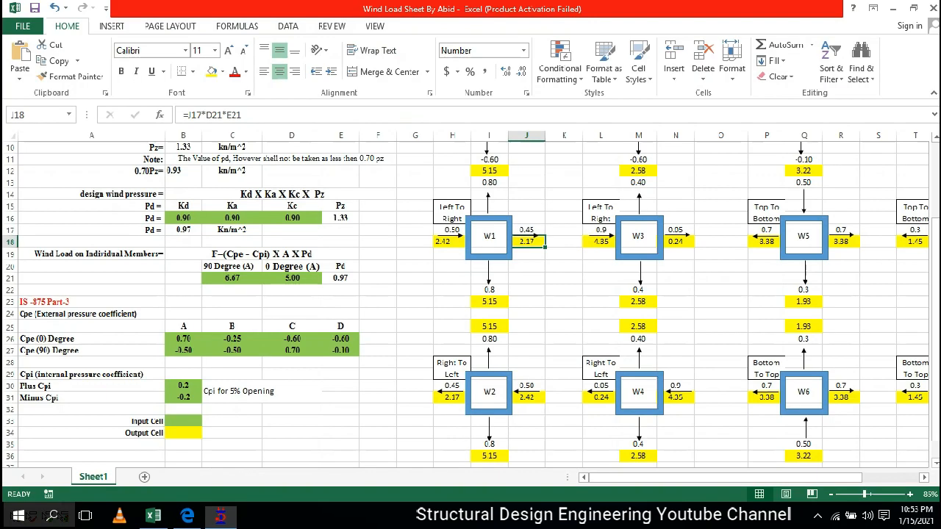
left_click(450, 236)
left_click(446, 242)
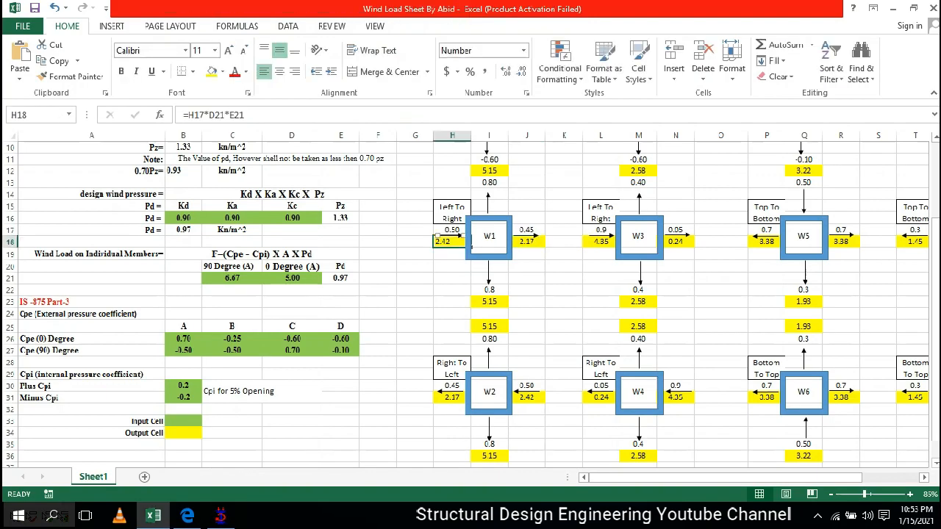
key("alt+Tab")
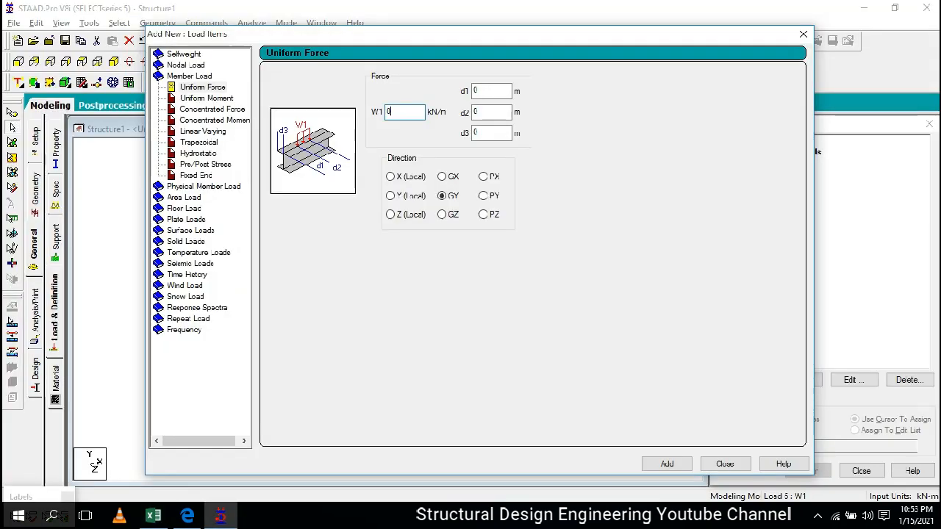
type("2.42")
Show the columns in plan view, set the load direction to GX, and add the 2.42 kN/m uniform force to W1.
left_click_drag(191, 34, 690, 61)
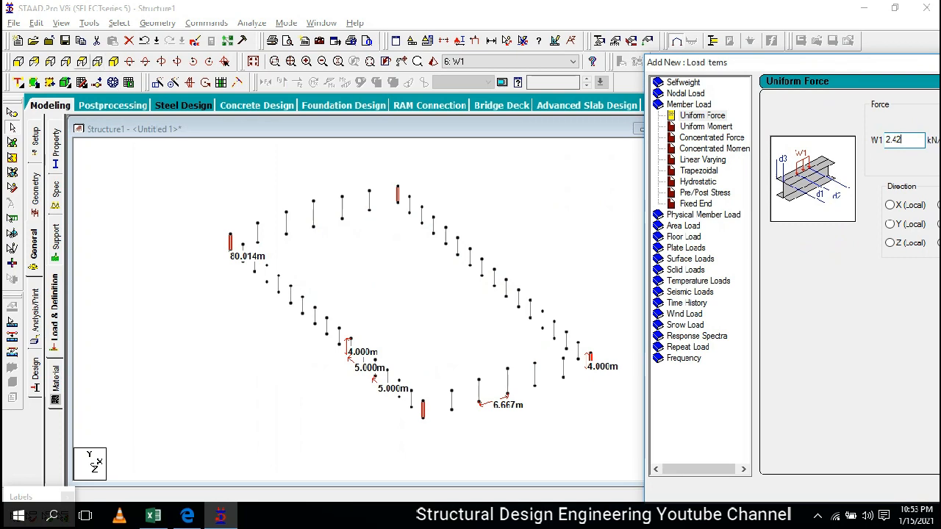
left_click(81, 62)
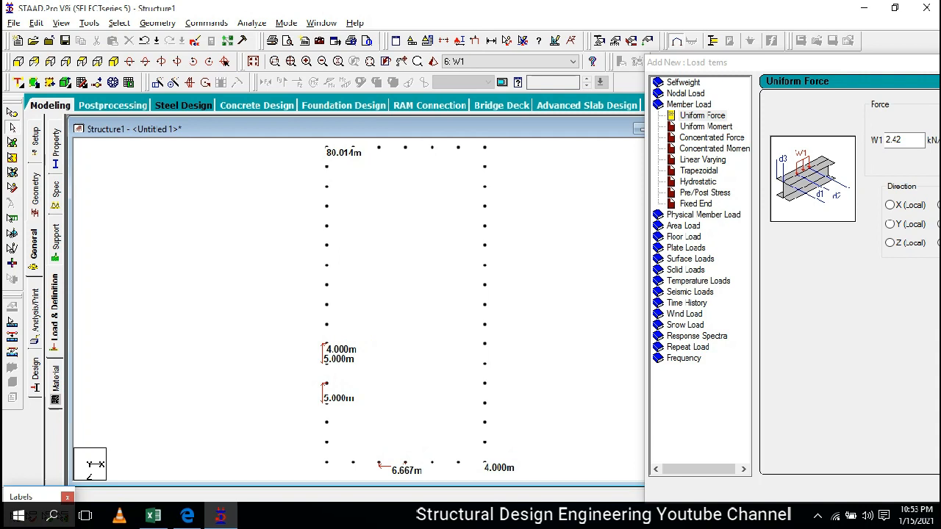
left_click_drag(794, 63, 560, 47)
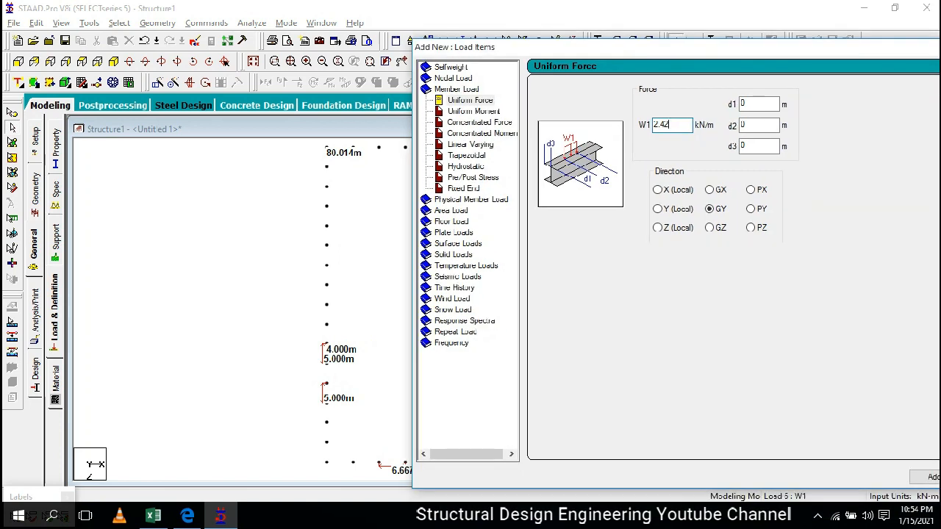
left_click(710, 190)
key("Down")
key("Down")
left_click(710, 190)
double_click(662, 125)
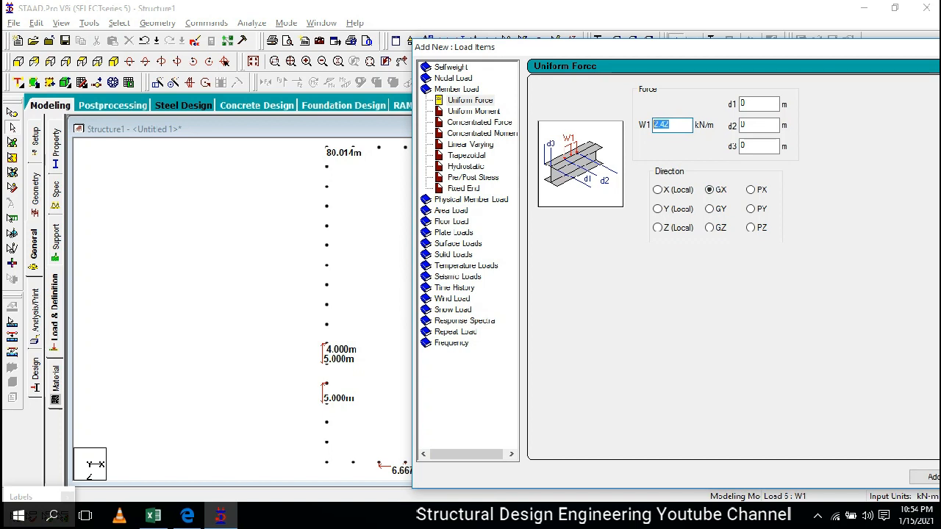
left_click_drag(455, 46, 797, 67)
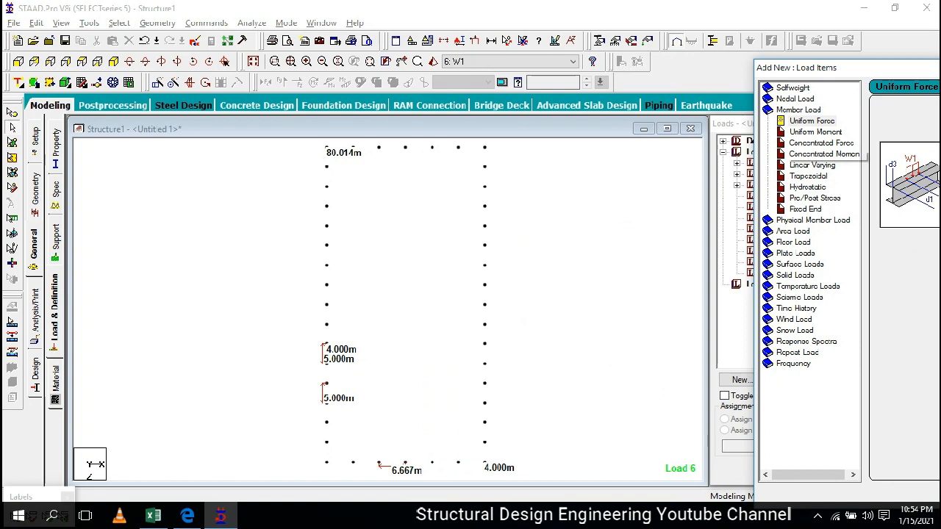
left_click_drag(808, 67, 349, 26)
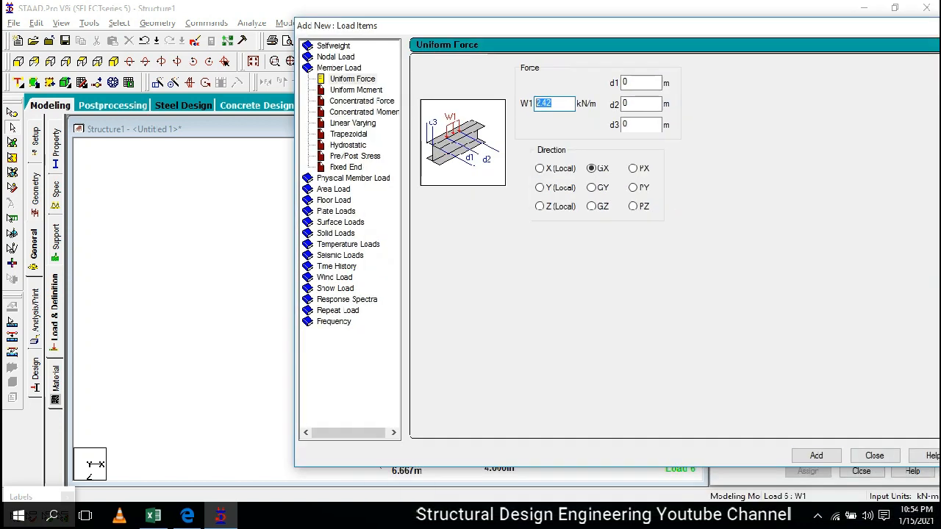
left_click(816, 455)
Add a second uniform force of 1.21 kN/m in the GX direction to W1 and close the load items dialog.
double_click(545, 104)
type("1.21")
left_click(815, 456)
left_click_drag(845, 25, 583, 49)
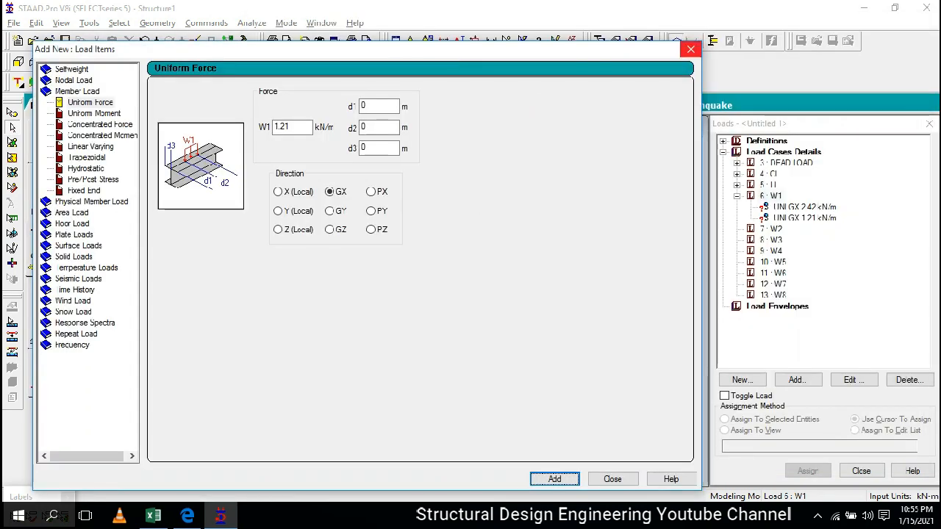
left_click(690, 49)
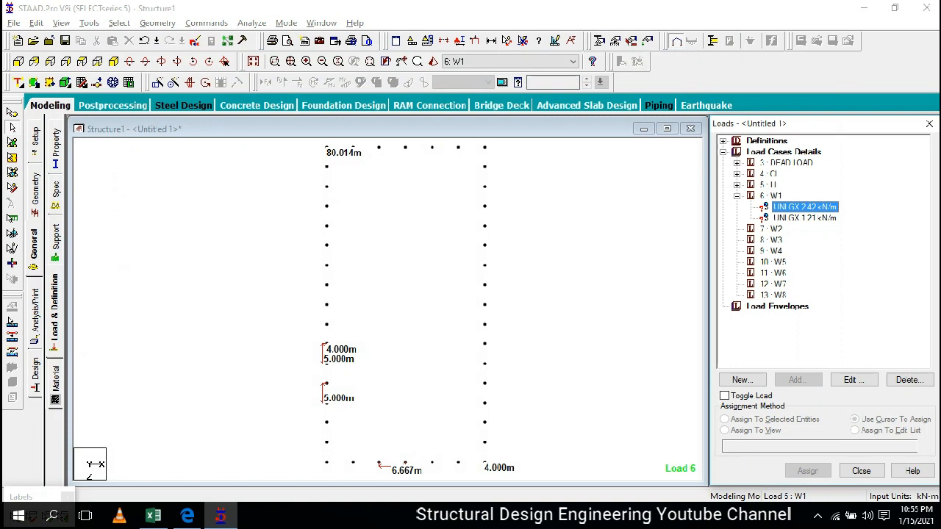
Hide the dimension labels in the column view and return to the plan orientation.
left_click(804, 218)
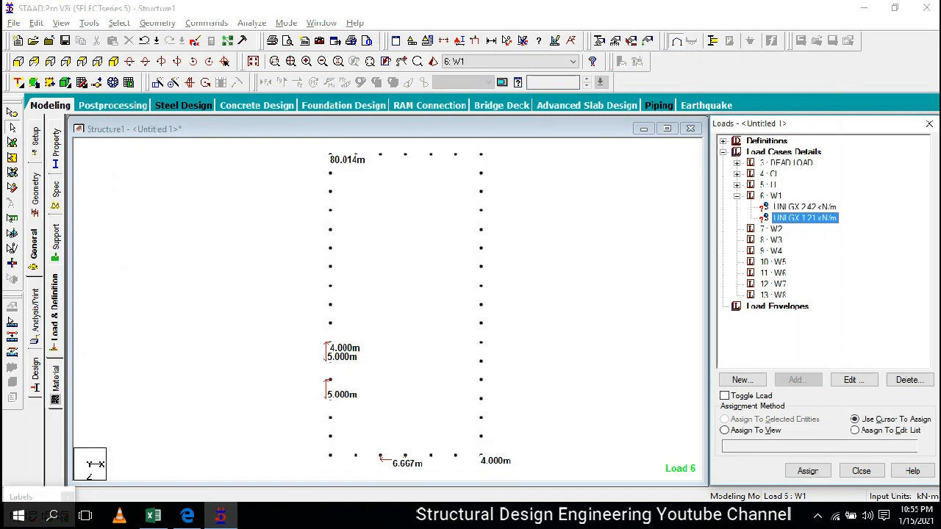
scroll(406, 305, "down", 1)
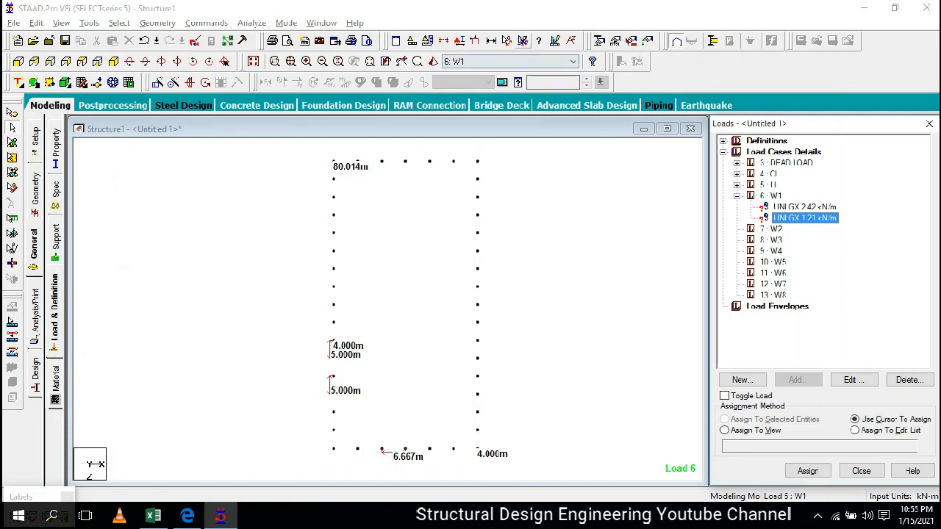
left_click(522, 41)
left_click_drag(456, 272, 425, 313)
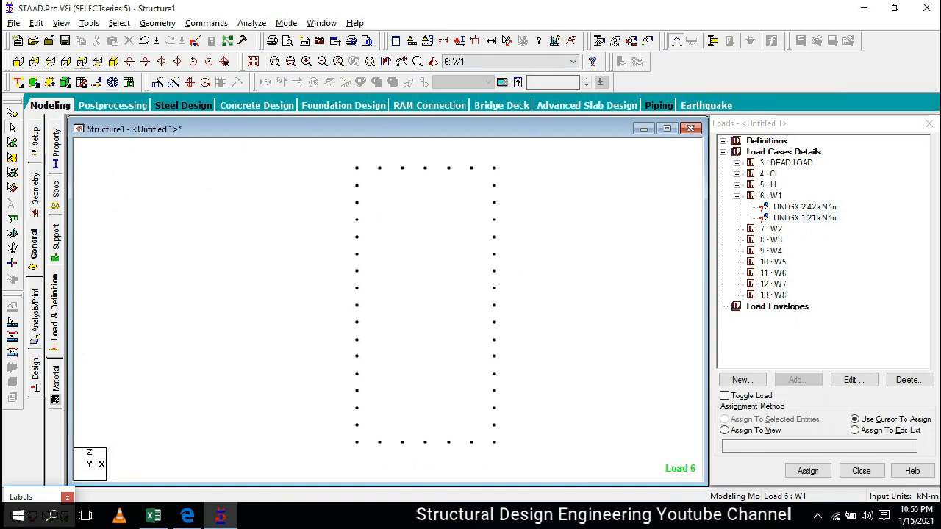
left_click_drag(425, 294, 411, 304)
Assign W1's GX 2.42 kN/m load to the intermediate columns on the left long side, leaving out both corner columns.
left_click(804, 207)
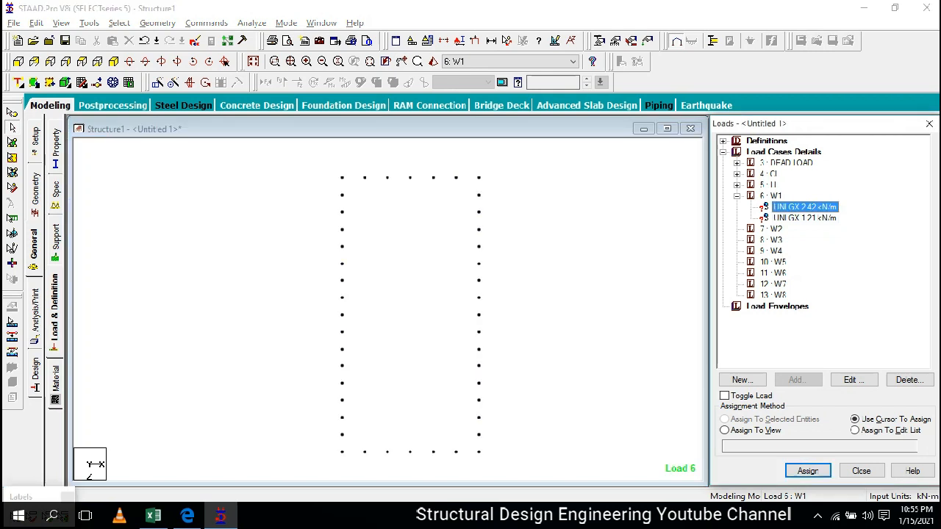
left_click_drag(332, 193, 380, 433)
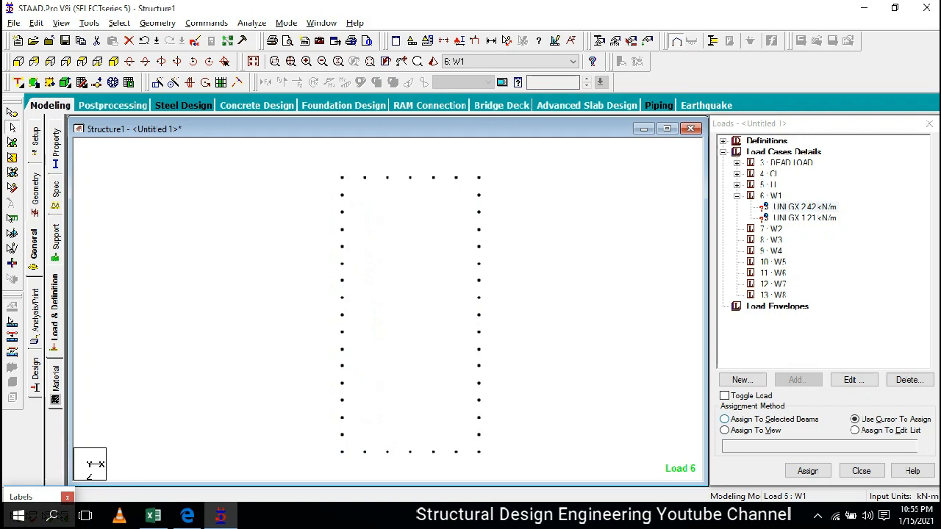
left_click(725, 419)
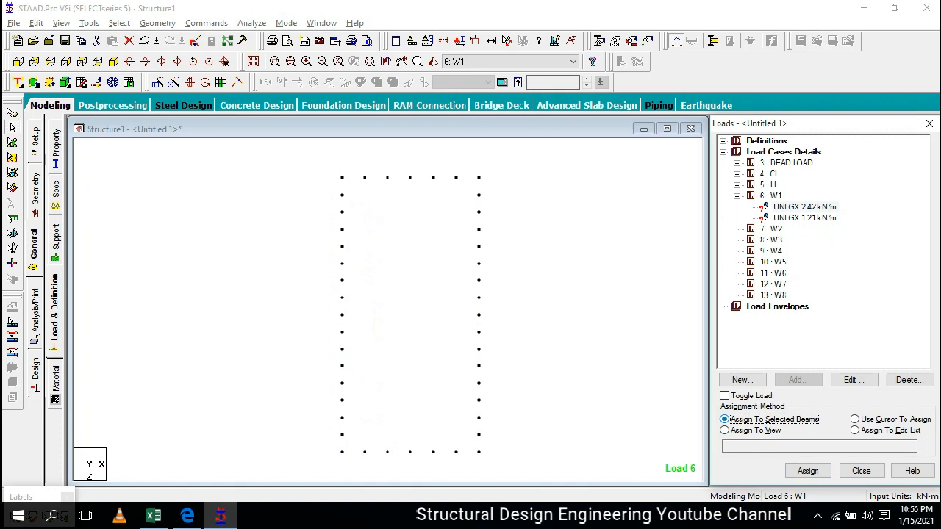
left_click(807, 470)
key("Return")
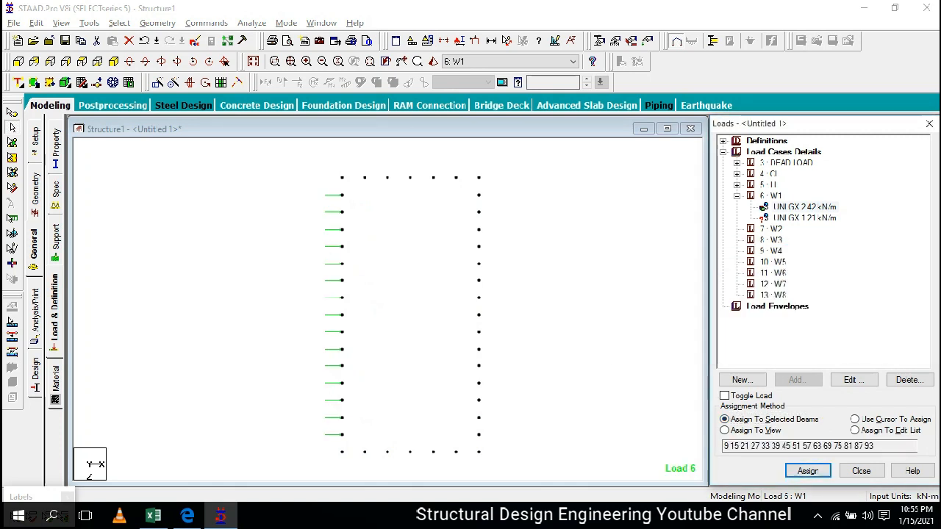
Enlarge the displayed scale of W1's load arrows so their direction on the columns can be read in plan.
scroll(411, 315, "up", 1)
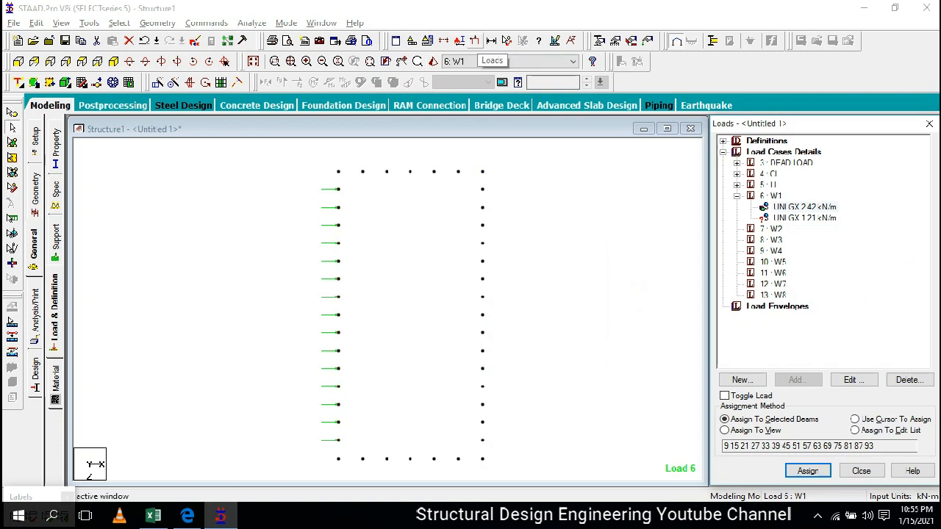
left_click(476, 42)
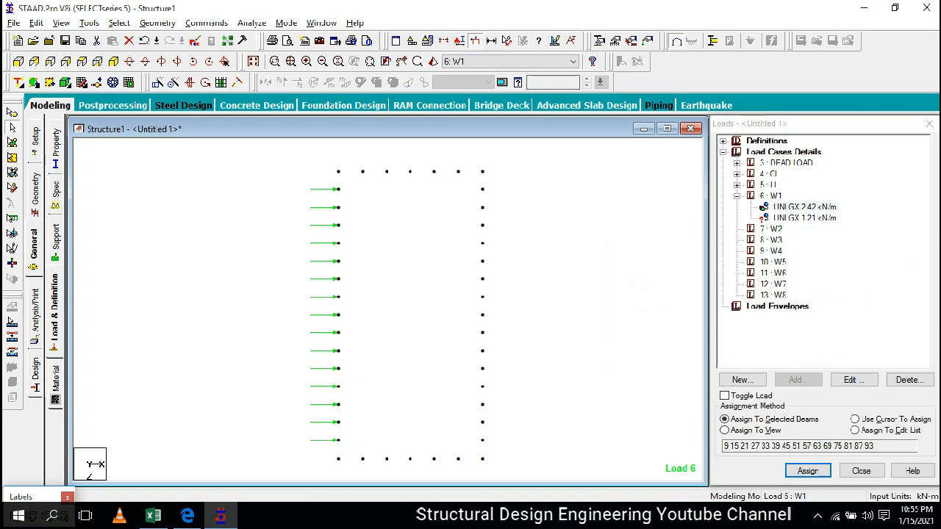
scroll(388, 308, "up", 5)
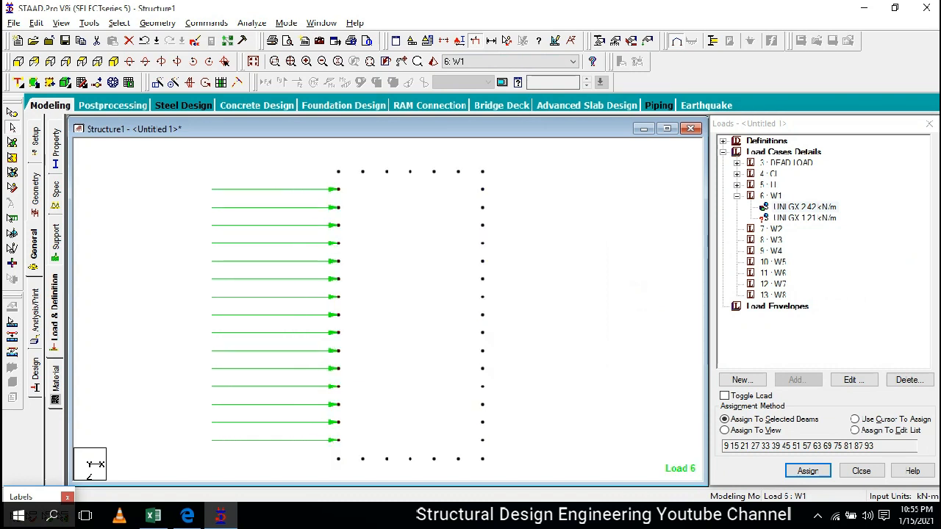
scroll(388, 309, "down", 4)
scroll(388, 309, "up", 3)
scroll(388, 309, "down", 3)
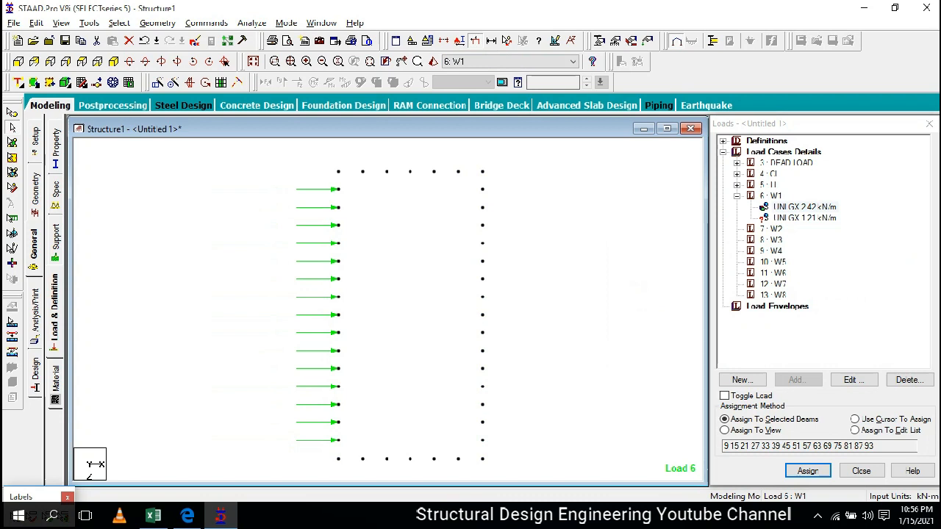
Assign W1's GX 1.21 kN/m load to the two corner columns on the left long side using Assign To Selected Beams.
left_click(804, 218)
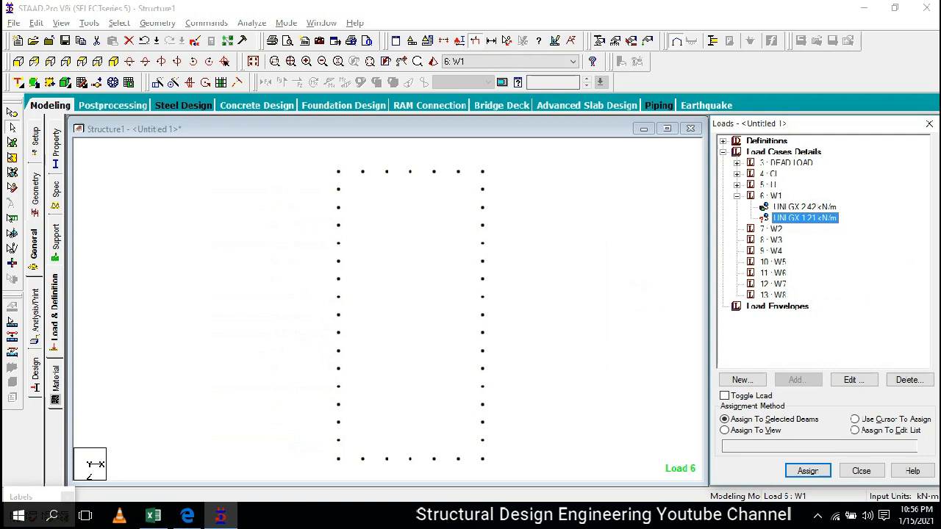
left_click(559, 235)
left_click_drag(326, 161, 347, 180)
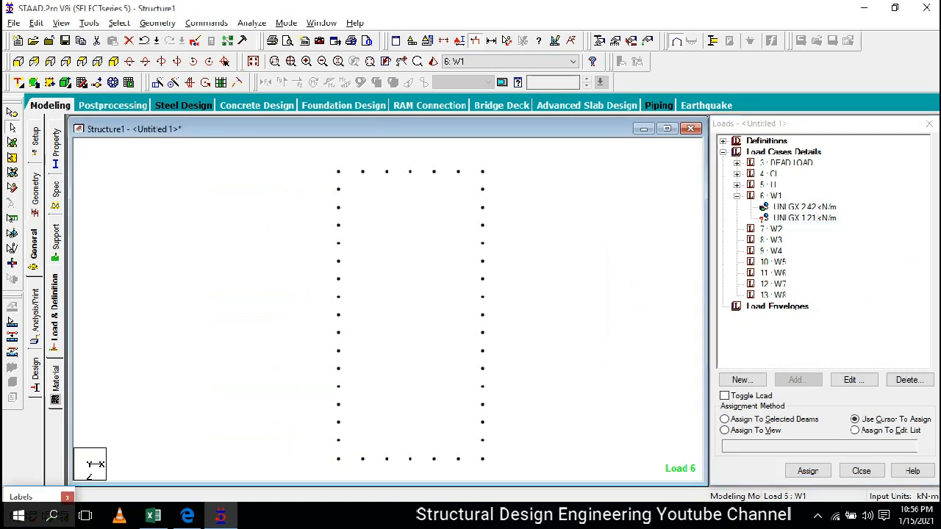
left_click(725, 419)
left_click(807, 471)
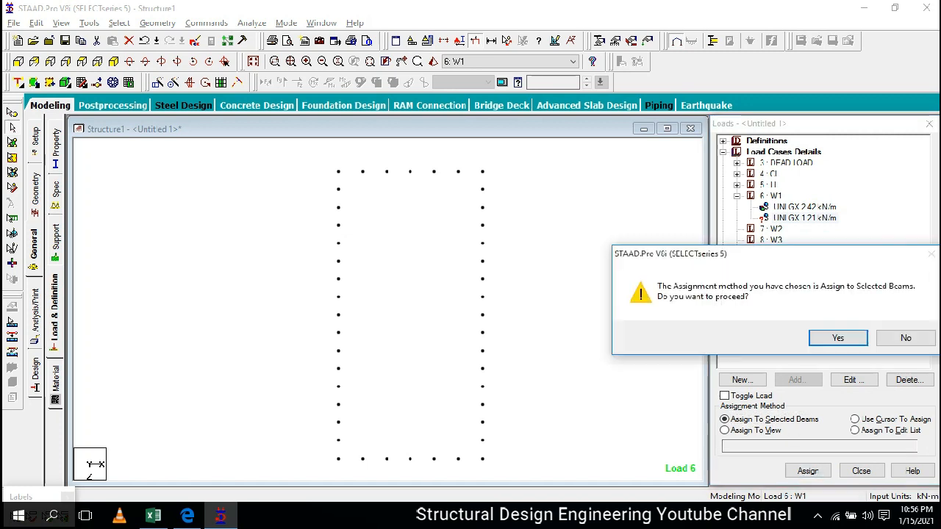
key("Return")
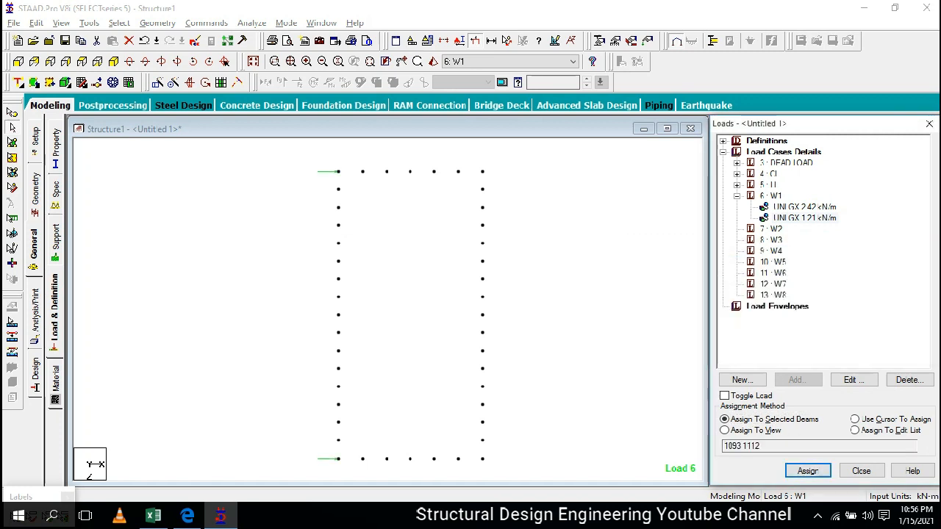
Select load case W2 and accept the auto save to save the modified structure.
scroll(410, 311, "down", 1)
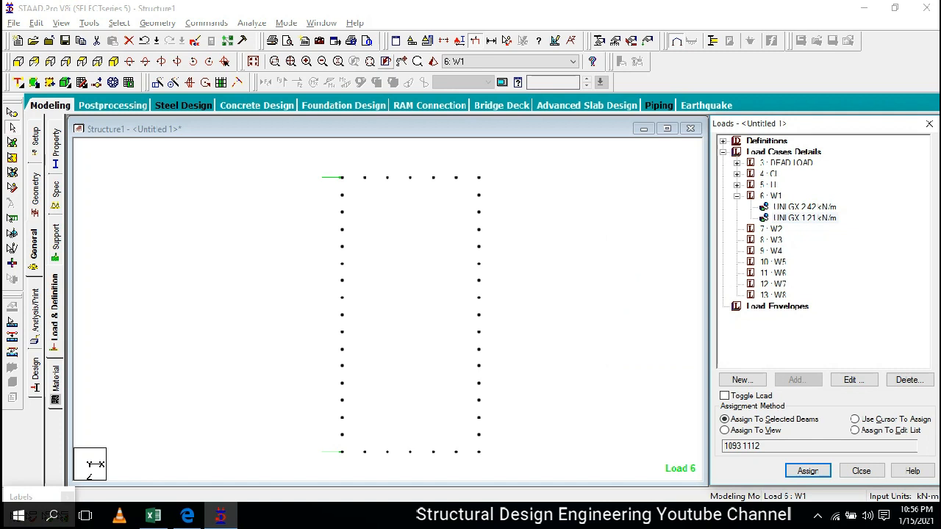
left_click(771, 228)
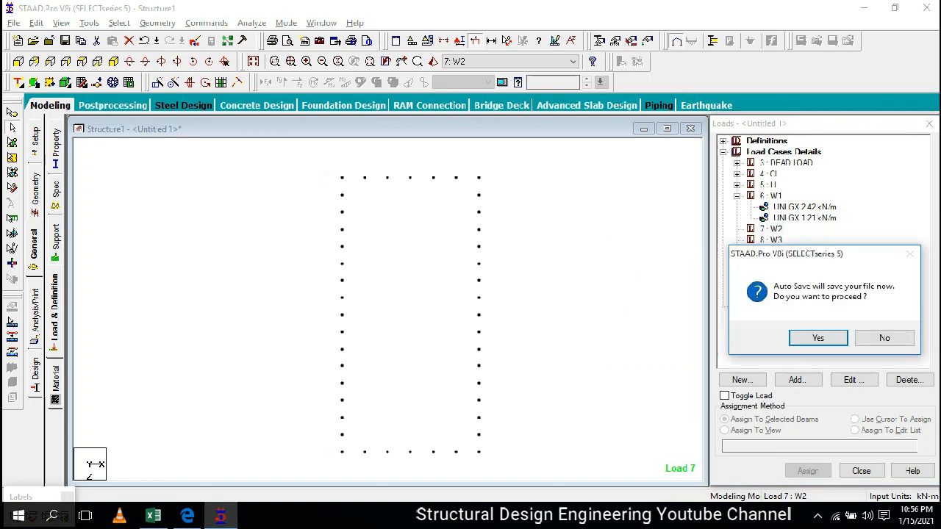
left_click(818, 337)
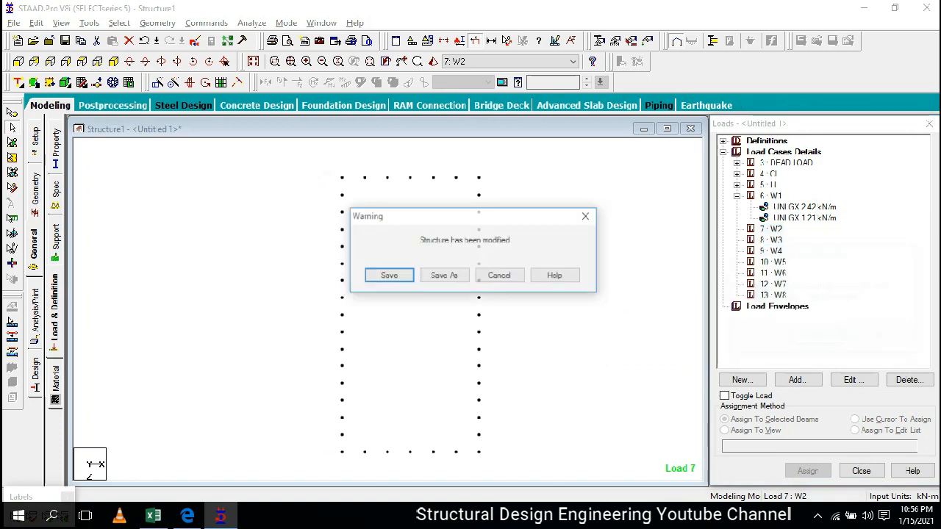
left_click(388, 275)
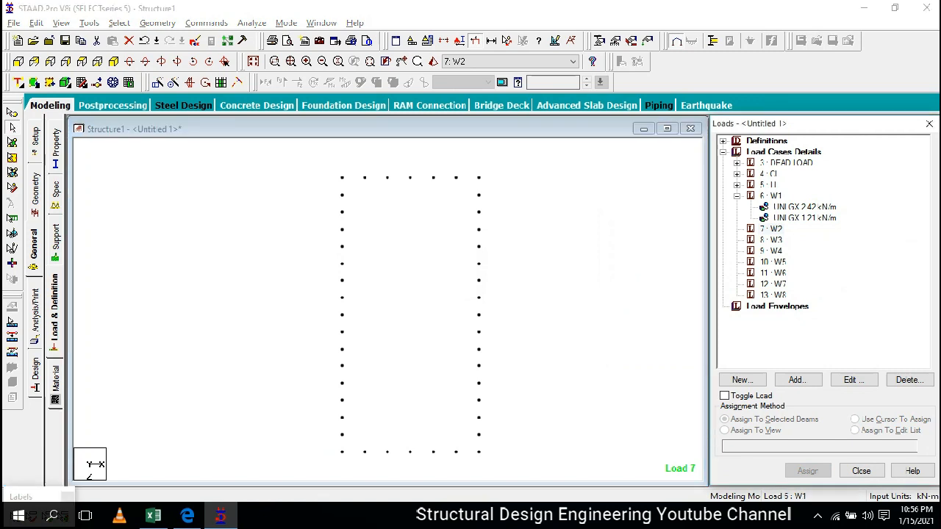
Select load case W1 and check its right-side wind load in the Excel wind load sheet.
left_click(770, 196)
key("alt+Tab")
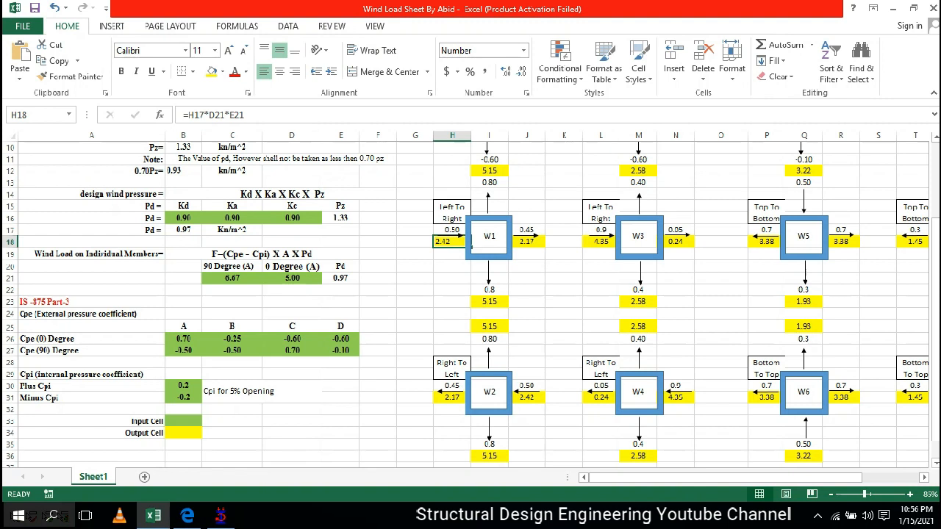
left_click(527, 242)
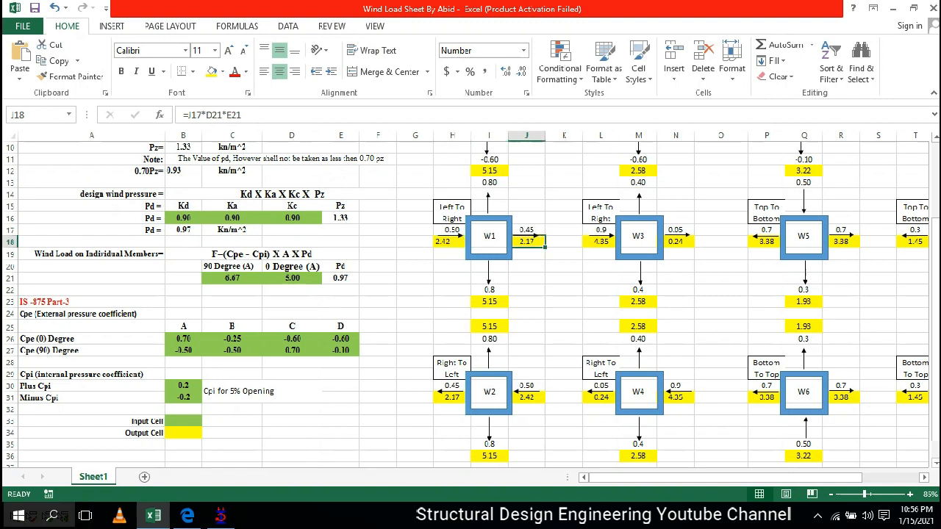
key("alt+Tab")
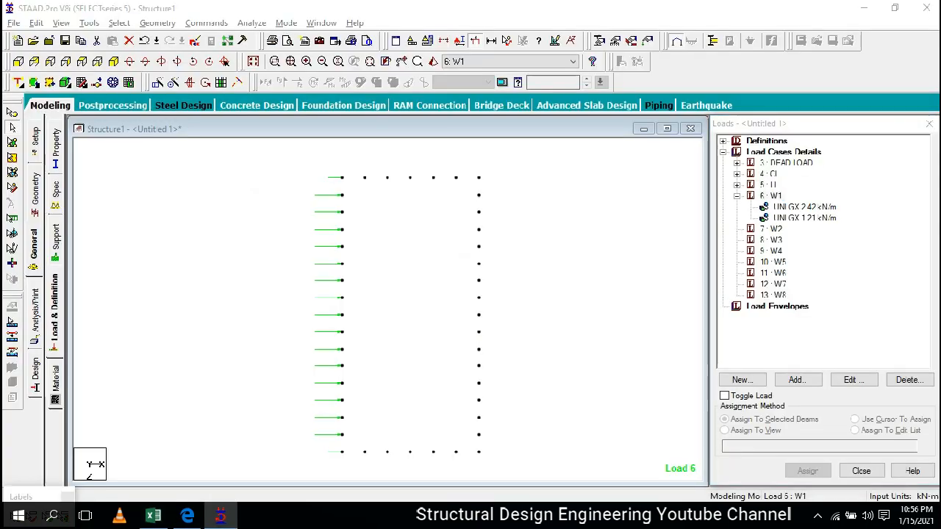
key("alt+Tab")
key("alt+Tab")
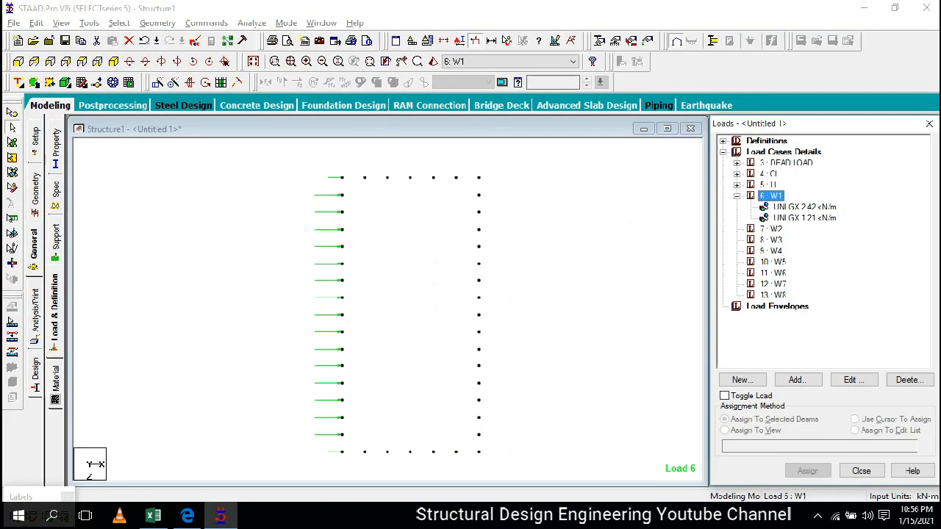
Start a new uniform force member load in W1 and set its force to 2.17 kN/m.
left_click(797, 380)
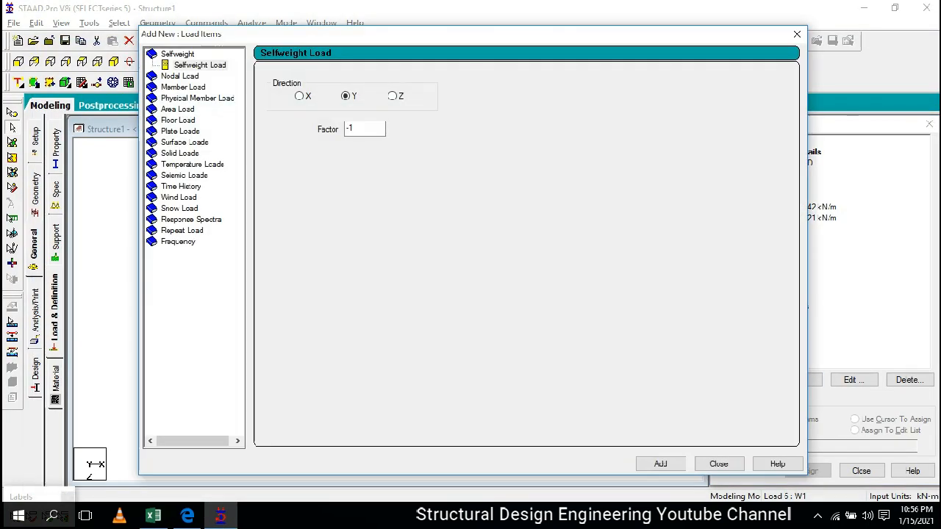
left_click(183, 87)
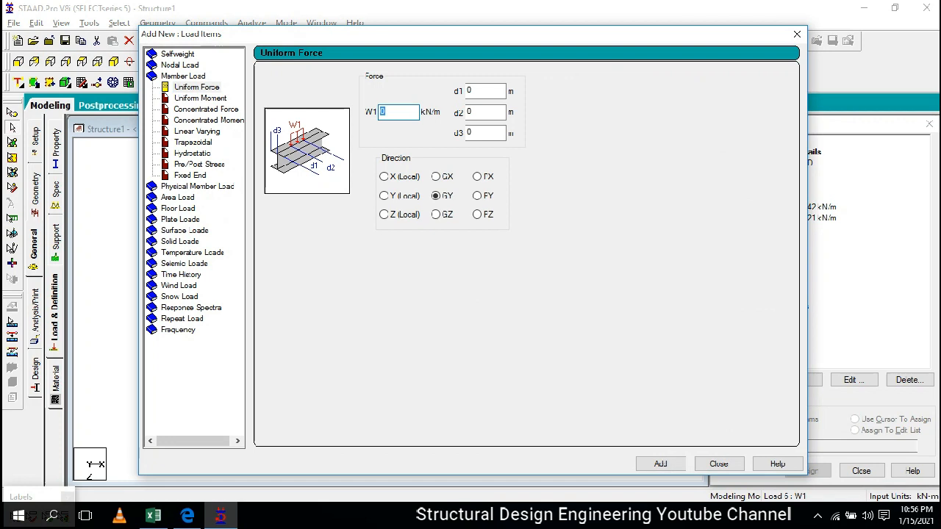
key("alt+Tab")
key("alt+Tab")
type("2.17")
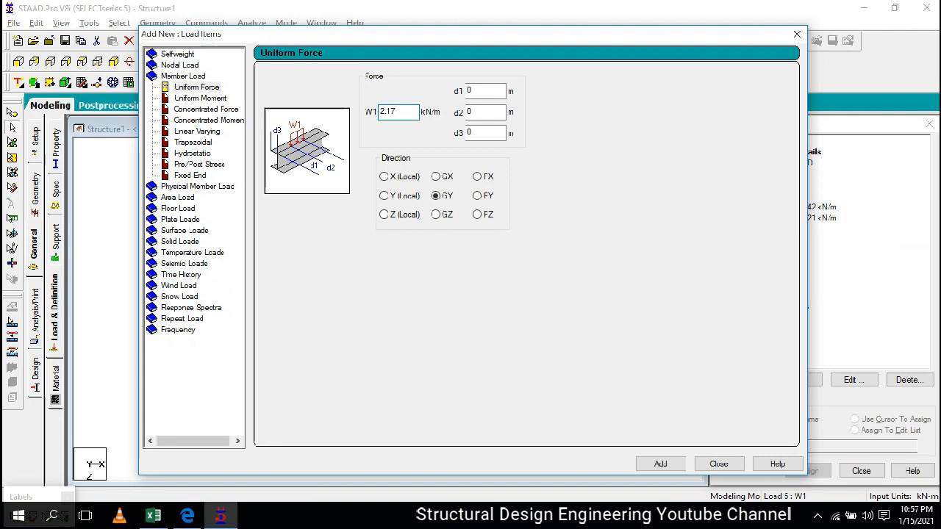
Review the W1 wind load diagram in the Excel sheet, then return to STAAD.Pro.
key("alt+Tab")
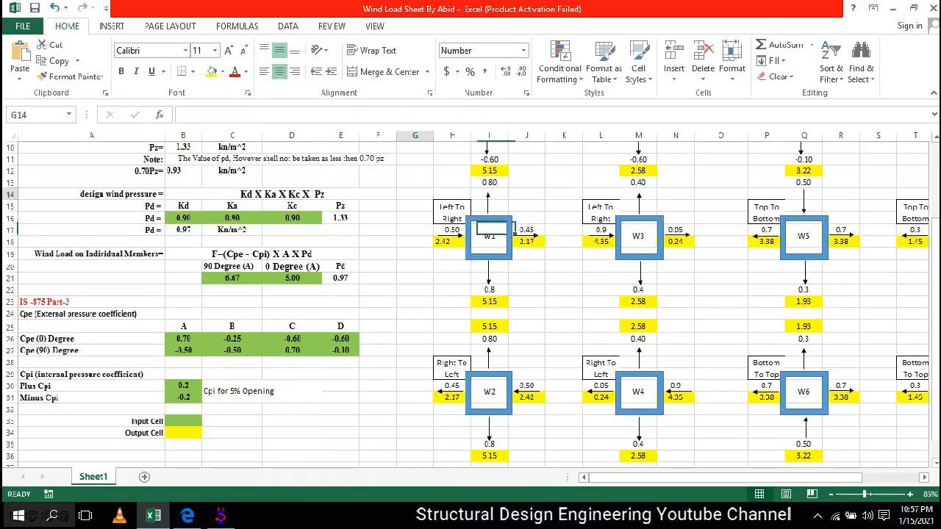
left_click_drag(413, 194, 577, 292)
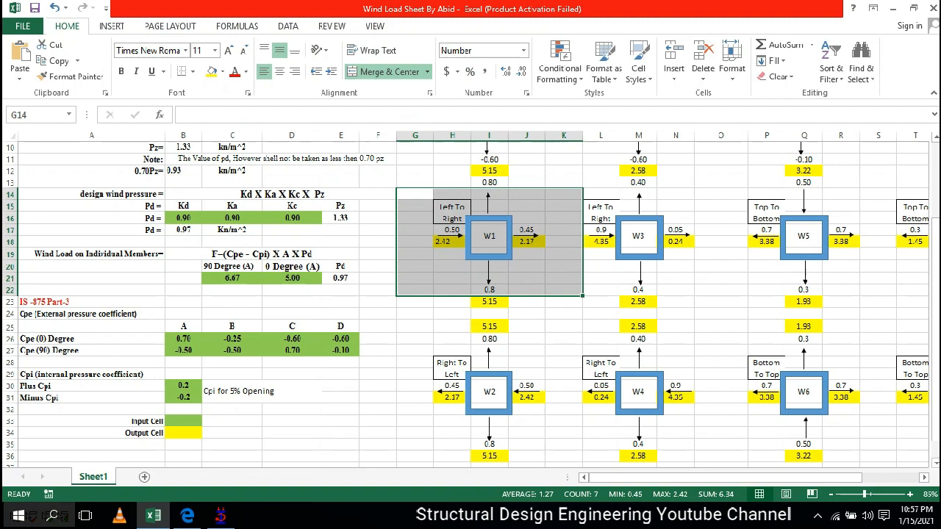
left_click(526, 254)
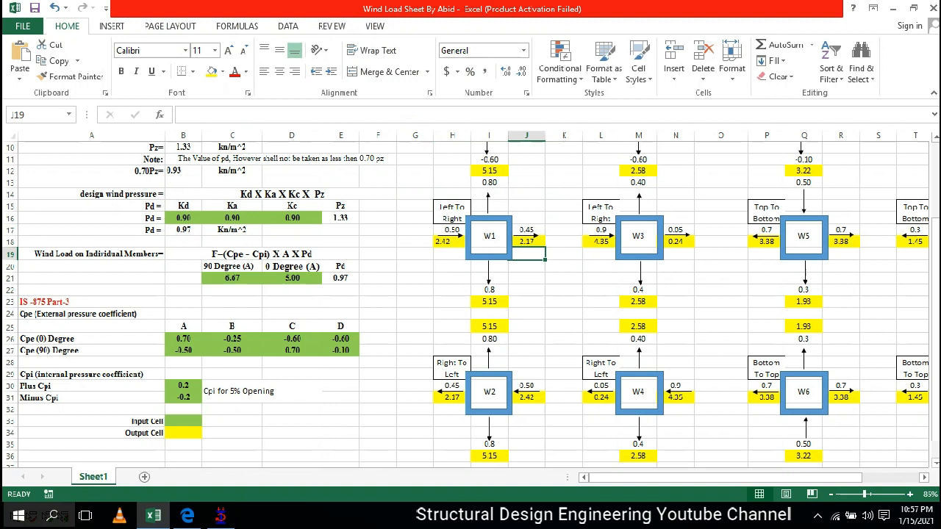
left_click(489, 218)
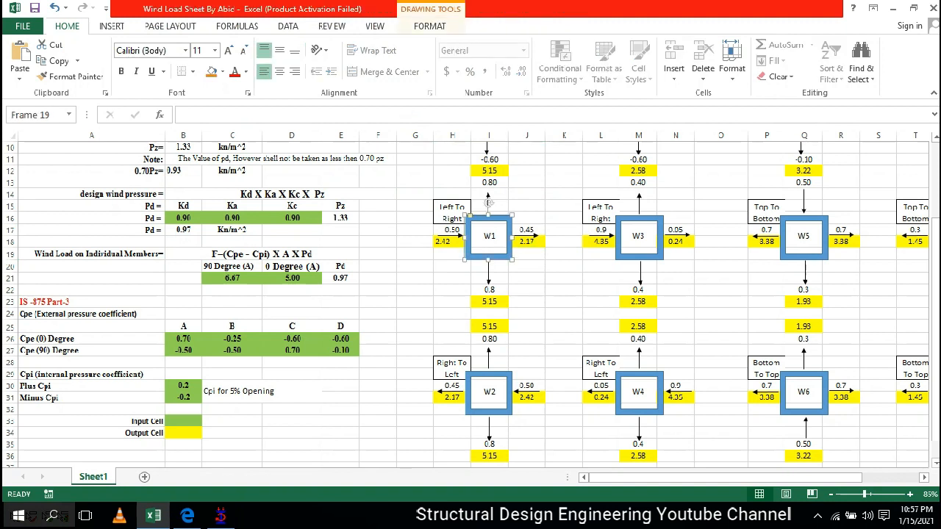
left_click(526, 241)
key("alt+Tab")
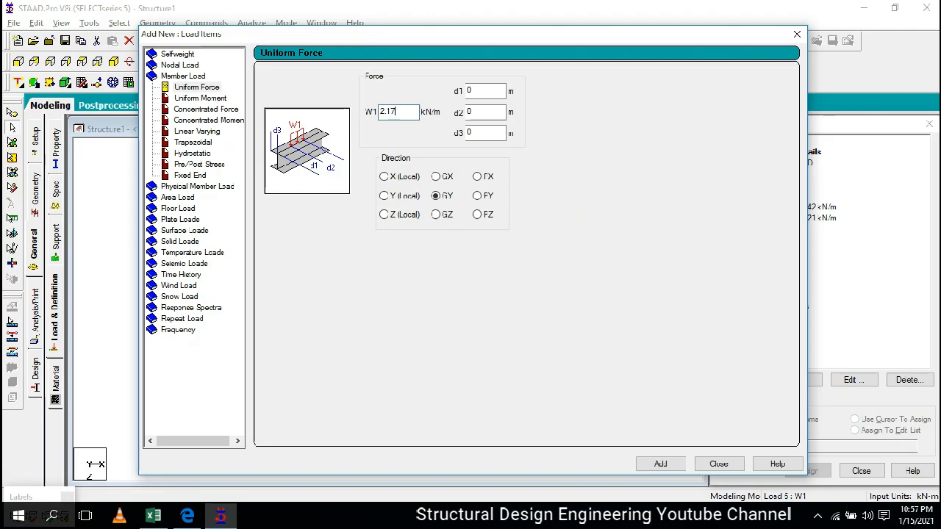
Move the load items dialog off the model and select the intermediate columns along the right long side.
left_click_drag(368, 34, 854, 51)
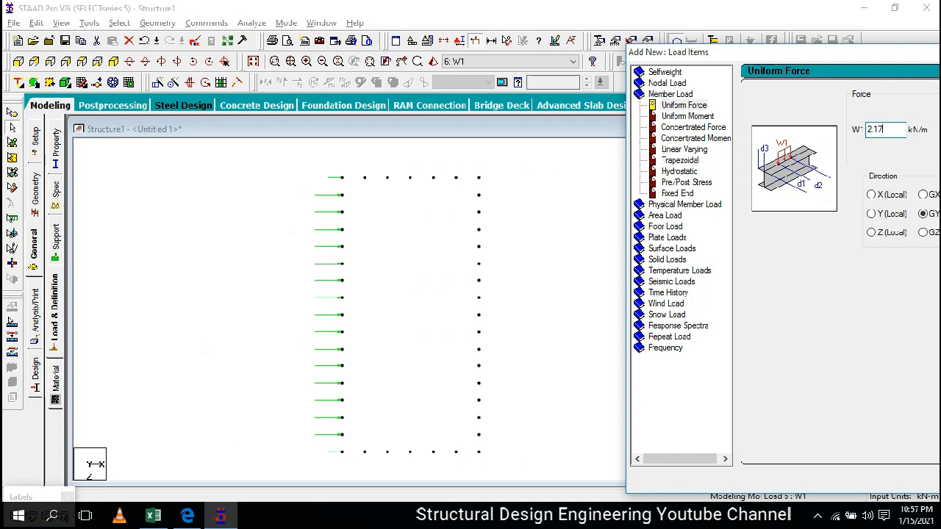
left_click(424, 280)
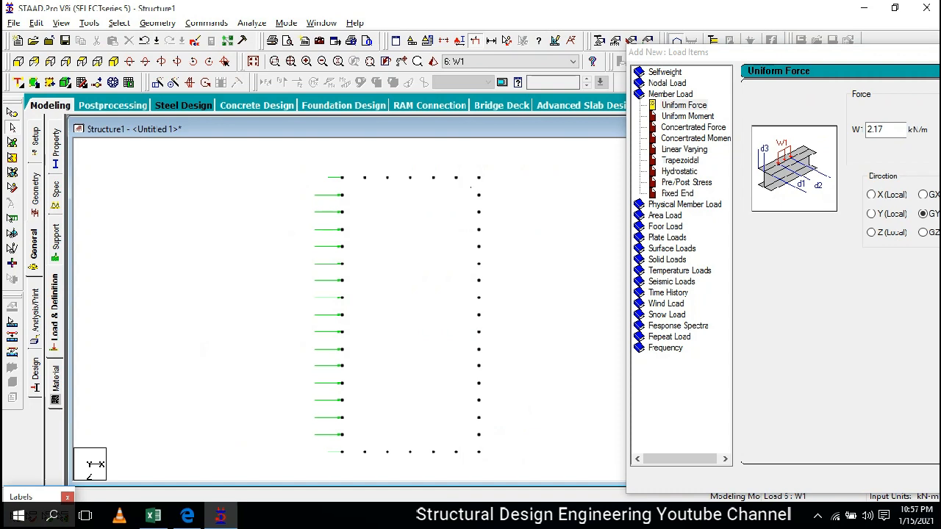
left_click_drag(497, 262, 504, 441)
Examine the load values and arrow directions in the W1 to W8 diagrams of the Excel wind load sheet.
key("alt+Tab")
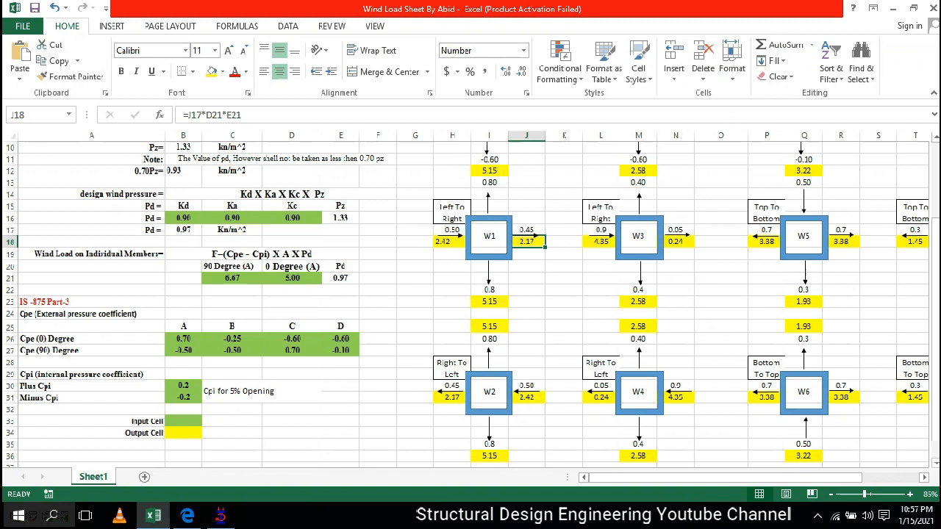
scroll(471, 294, "up", 2)
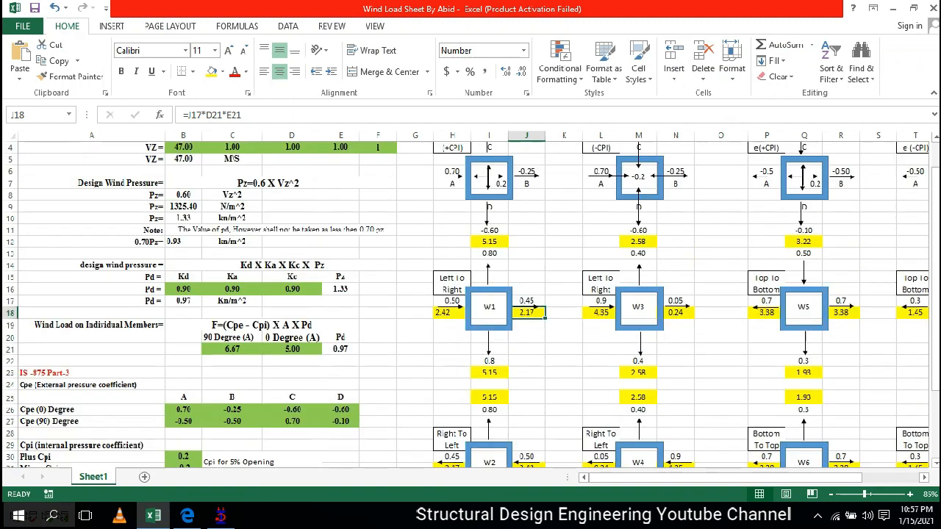
scroll(470, 305, "down", 3)
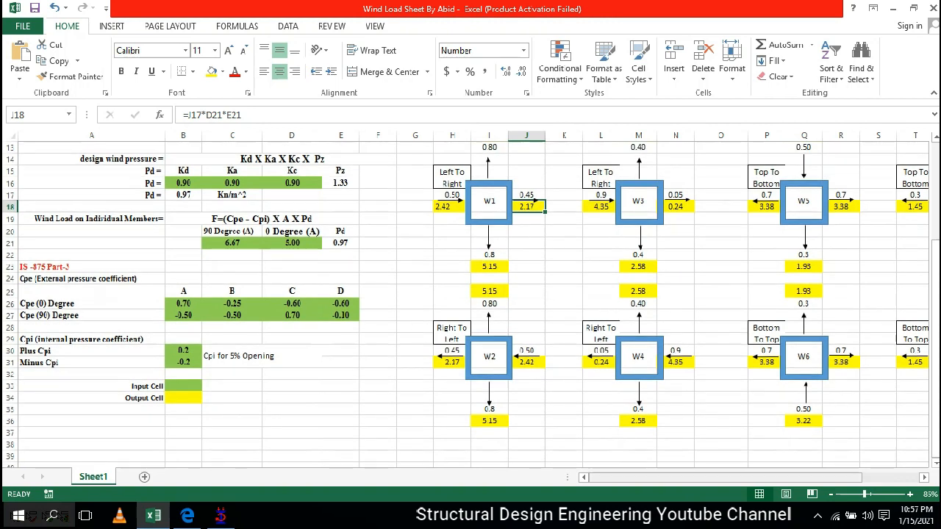
scroll(470, 305, "right", 2)
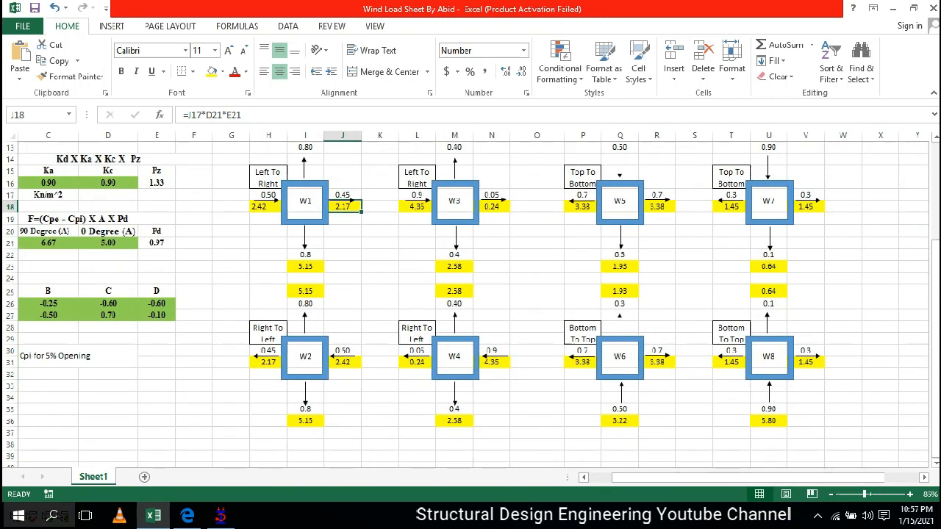
left_click(305, 200)
left_click(305, 357)
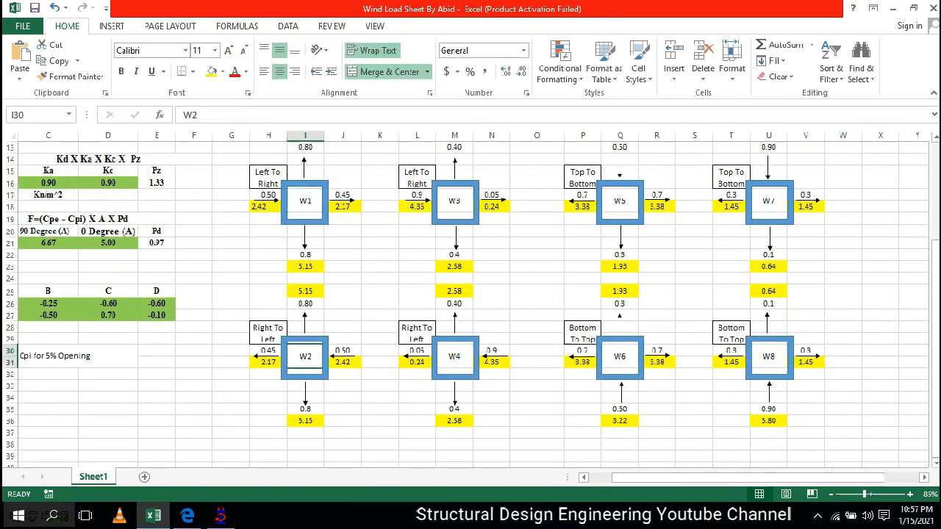
left_click(305, 200)
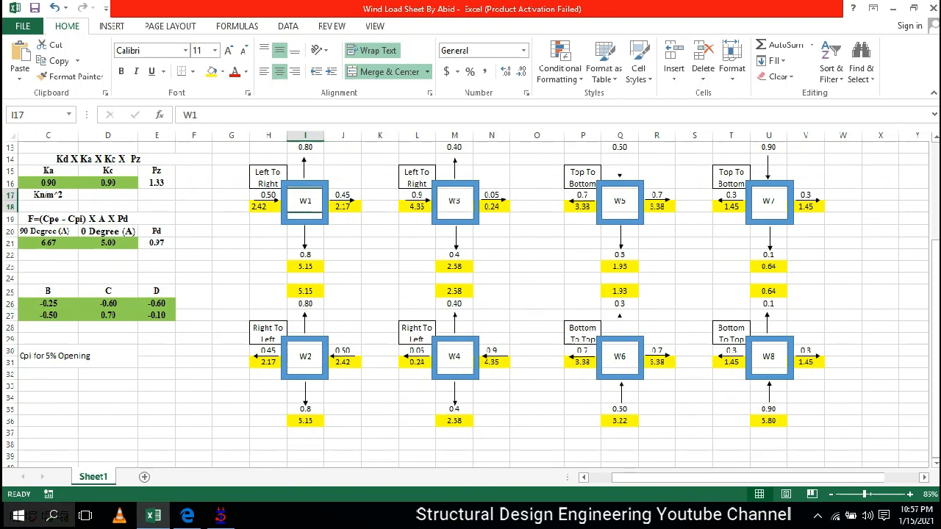
left_click(283, 208)
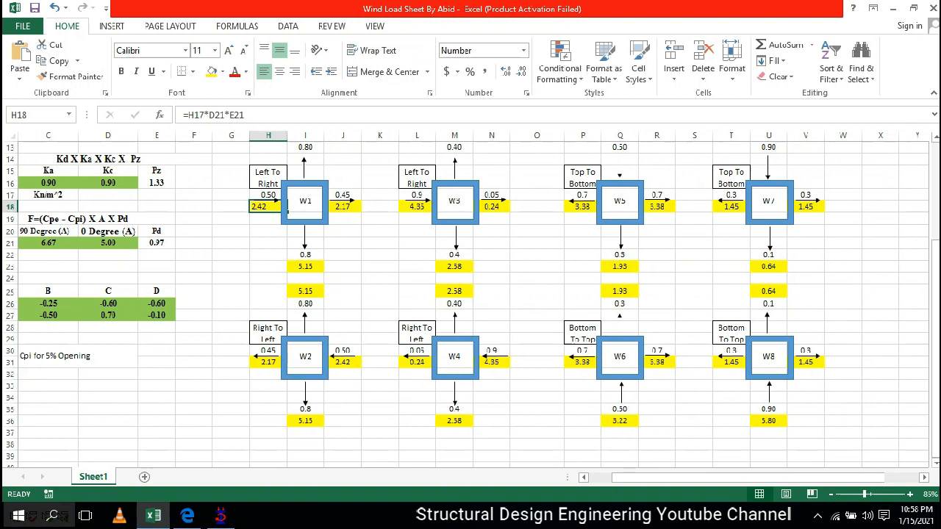
Switch back to STAAD.Pro and show the loaded columns in isometric view.
key("alt+Tab")
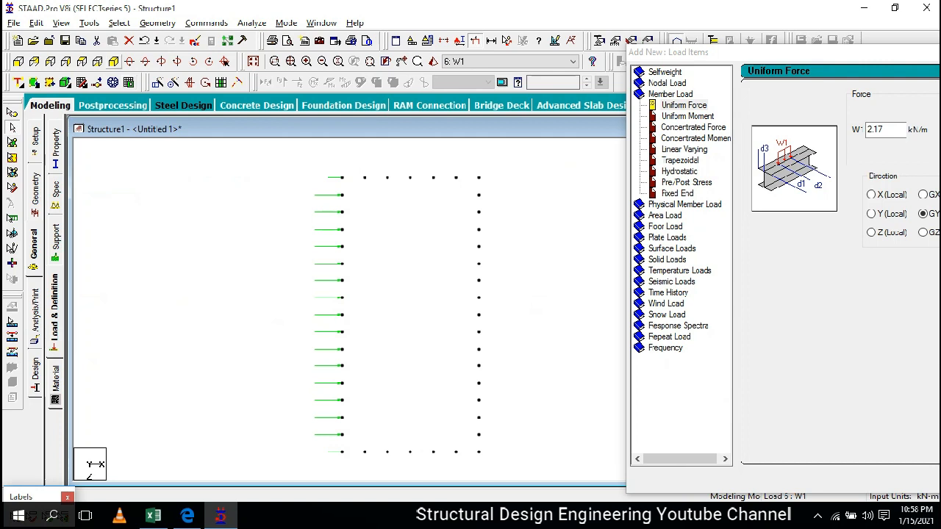
scroll(338, 309, "up", 2)
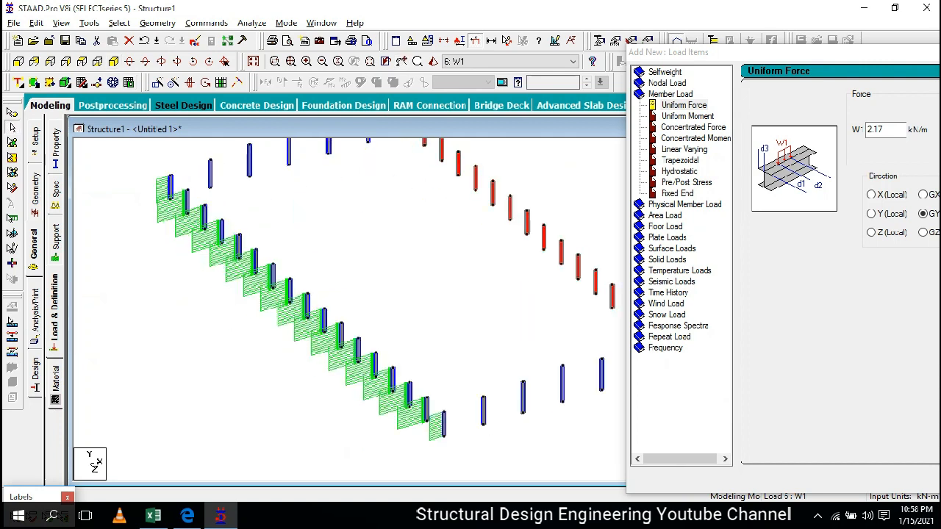
Inspect the loaded columns in isometric view, check the geometry of a short-side column, and view the model from above.
scroll(338, 309, "up", 3)
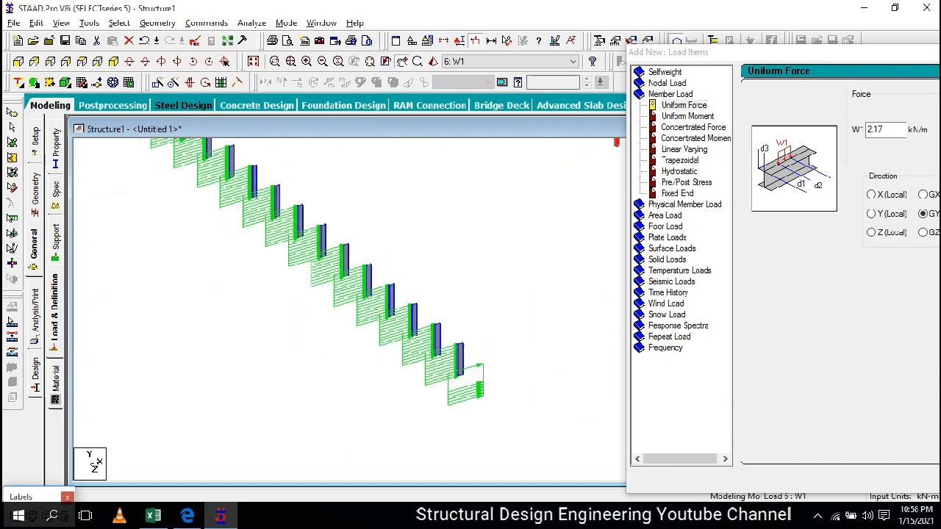
scroll(338, 309, "up", 2)
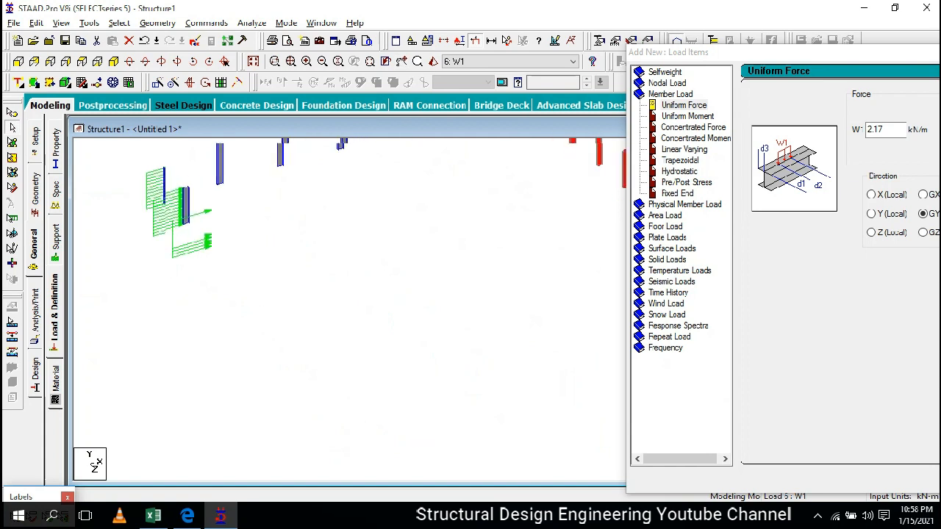
scroll(338, 308, "up", 2)
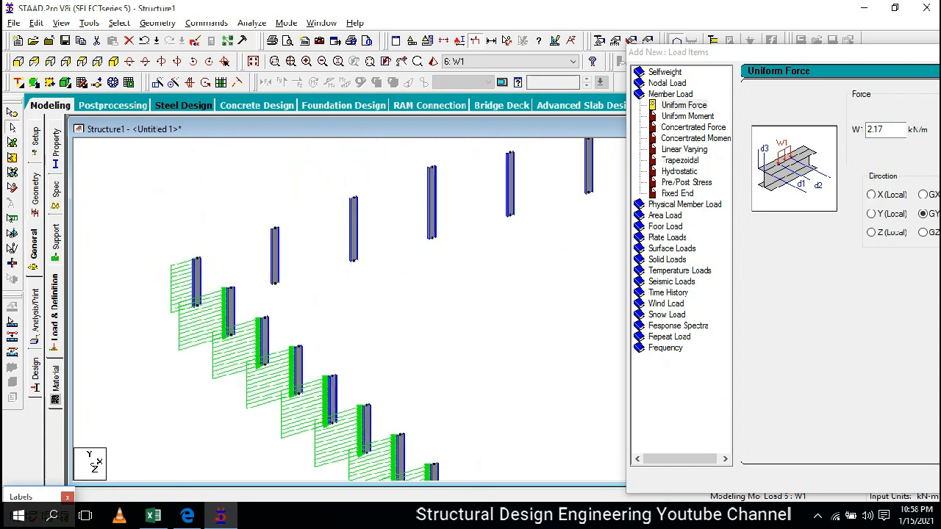
double_click(354, 228)
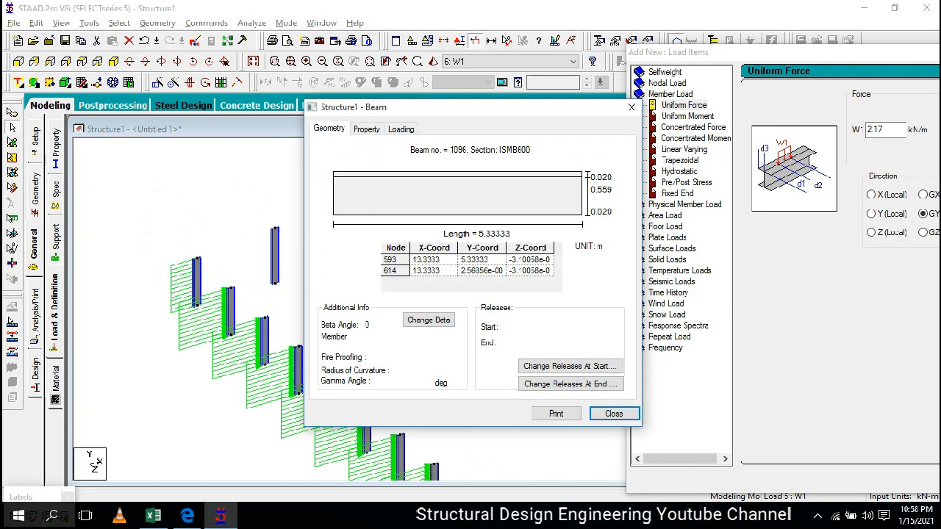
left_click(631, 106)
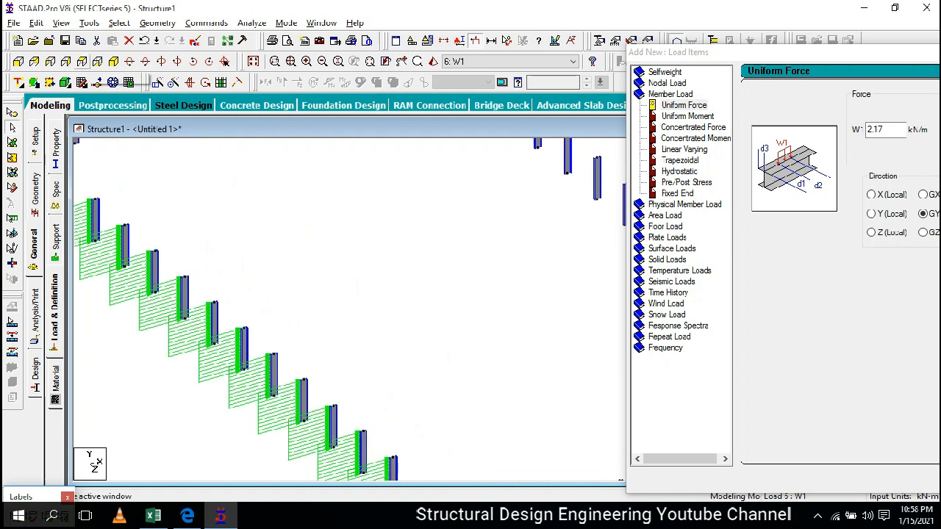
left_click(82, 62)
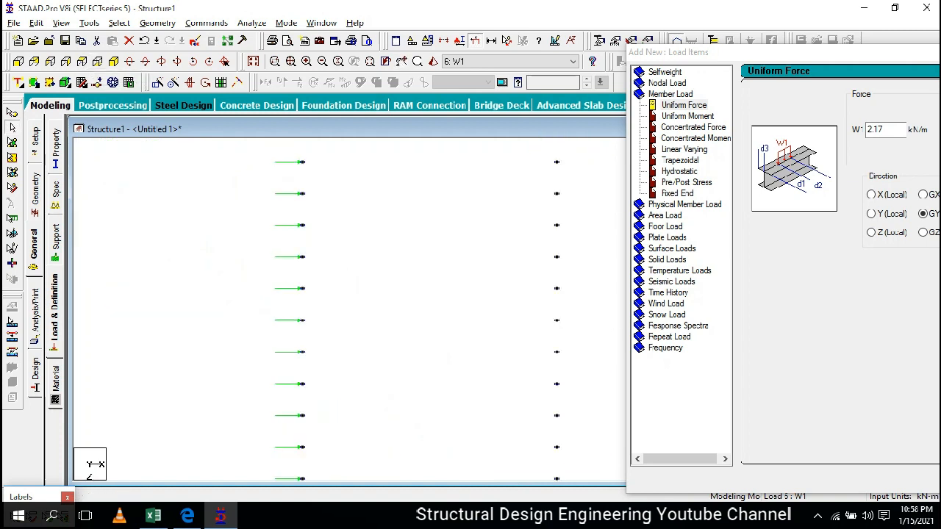
scroll(349, 312, "down", 3)
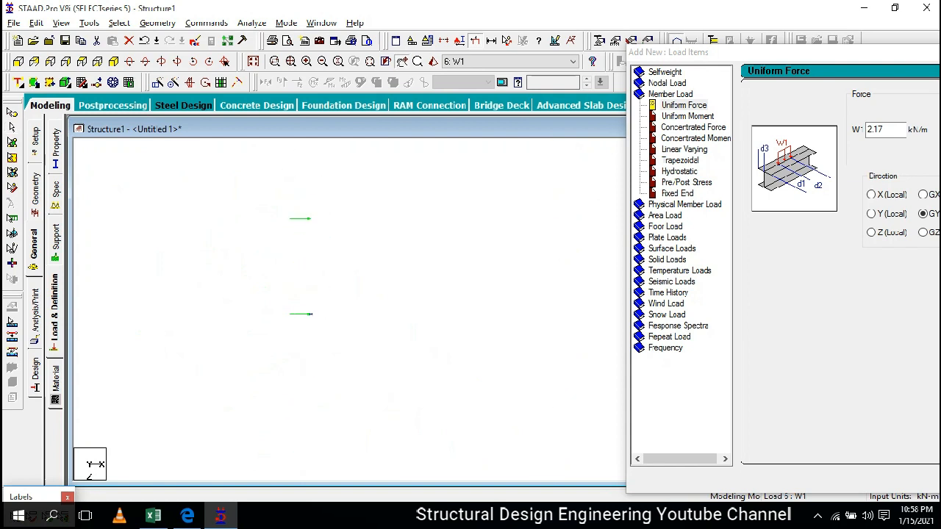
Check the right-face load of the W1 diagram in the Excel sheet and return to the load items dialog in STAAD.Pro.
left_click(153, 515)
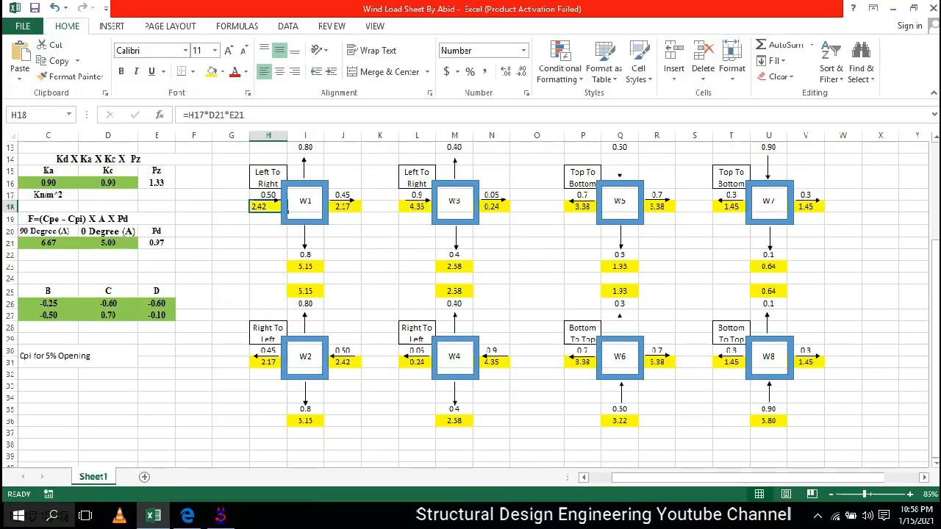
left_click(342, 206)
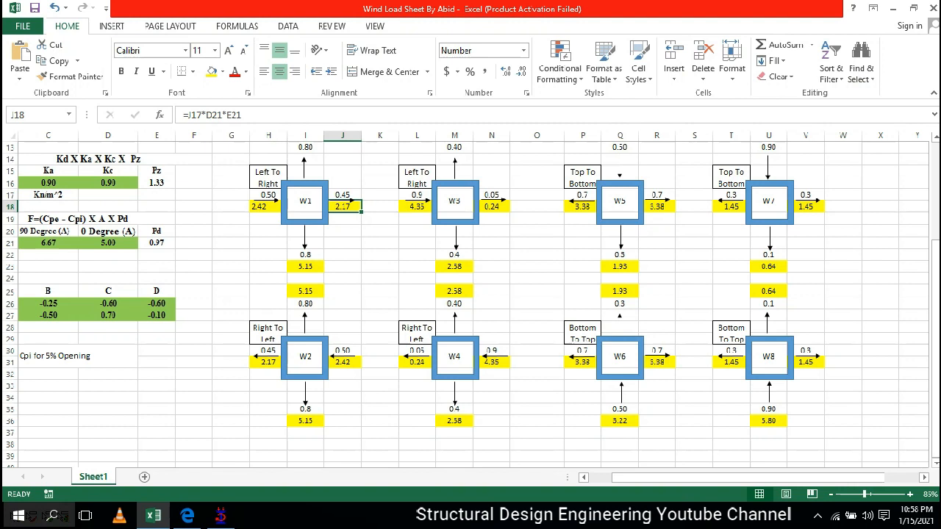
key("alt+Tab")
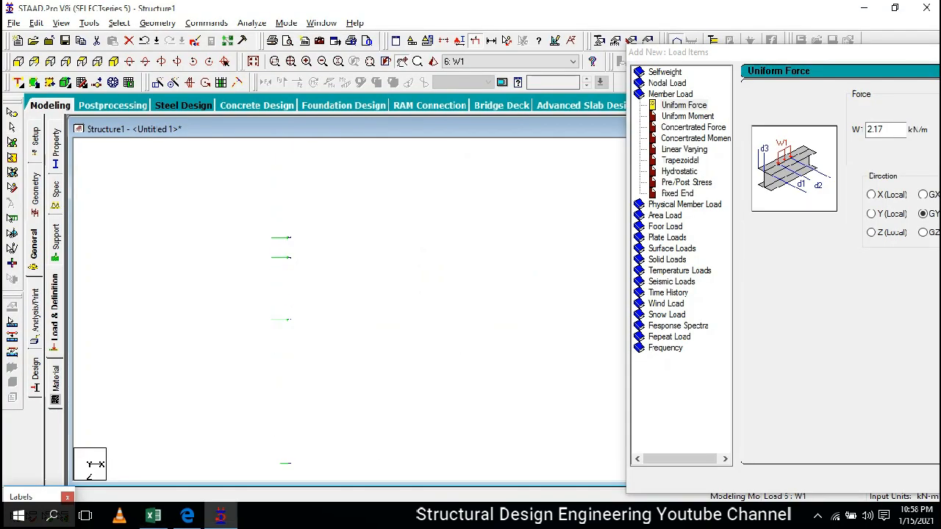
left_click_drag(438, 199, 468, 422)
left_click_drag(728, 52, 276, 57)
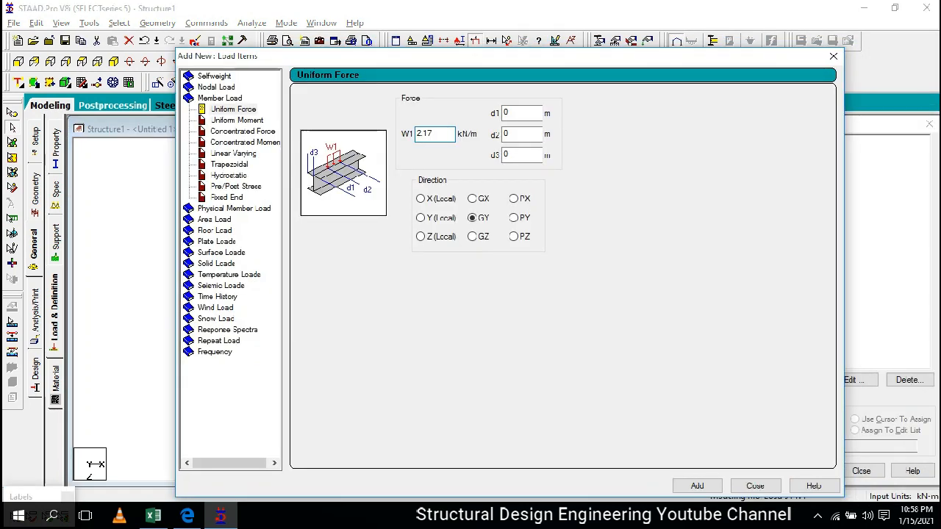
Add a uniform member force of 1 kN/m in the GX direction to load case W1 and close the dialog.
left_click_drag(438, 134, 413, 133)
type("1")
left_click(472, 198)
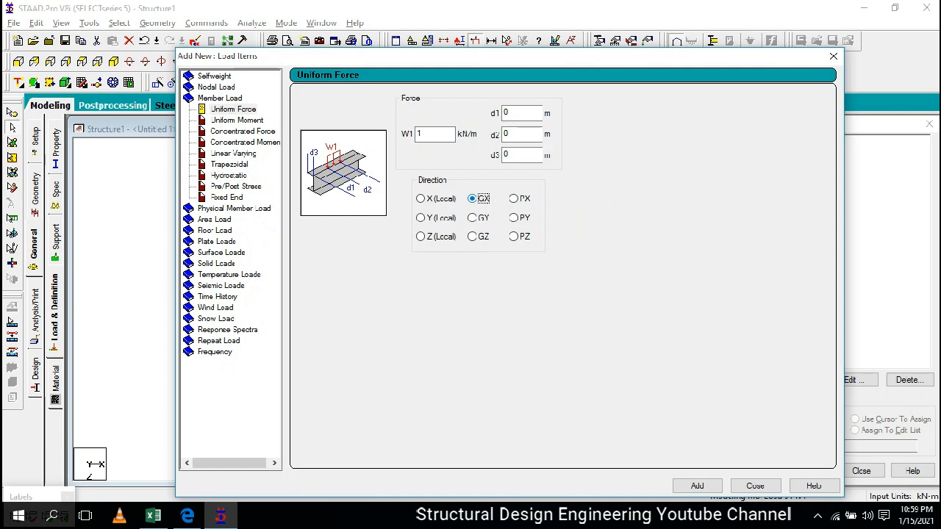
double_click(423, 134)
left_click(417, 134)
type("-")
key("BackSpace")
left_click(697, 486)
left_click(755, 486)
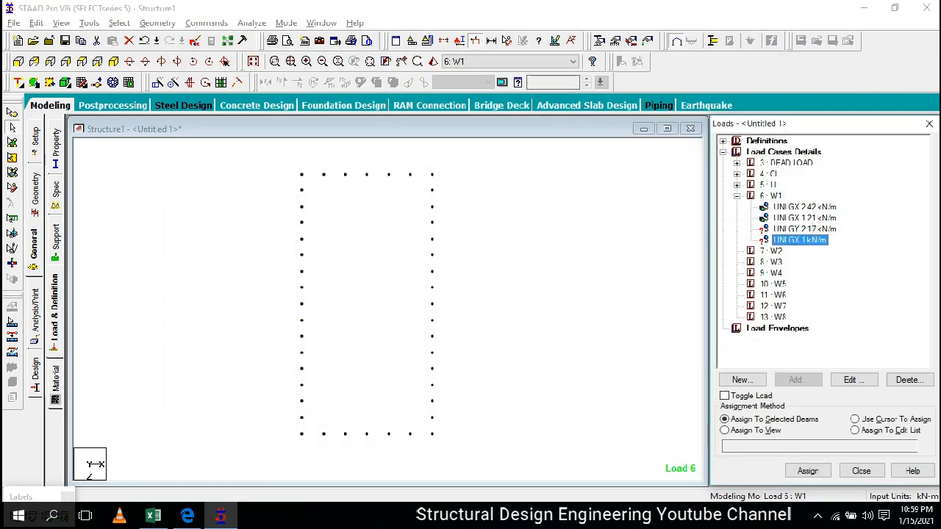
Assign the GY 2.17 kN/m load of W1 to the intermediate columns along the right long side.
left_click(804, 228)
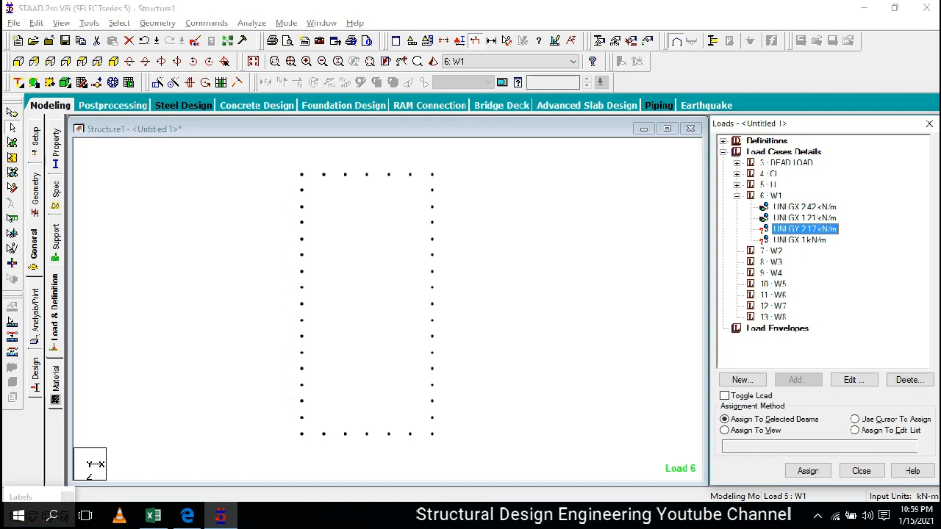
left_click(388, 308)
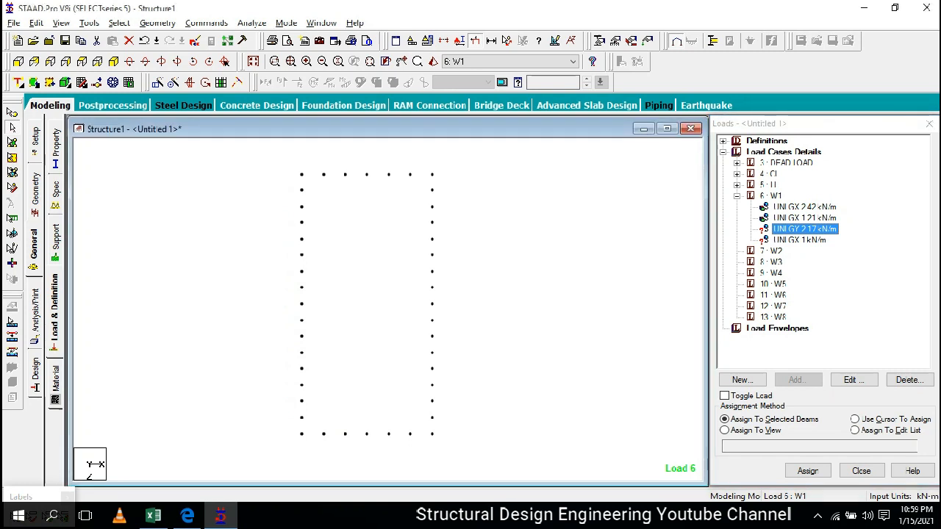
left_click_drag(499, 188, 430, 424)
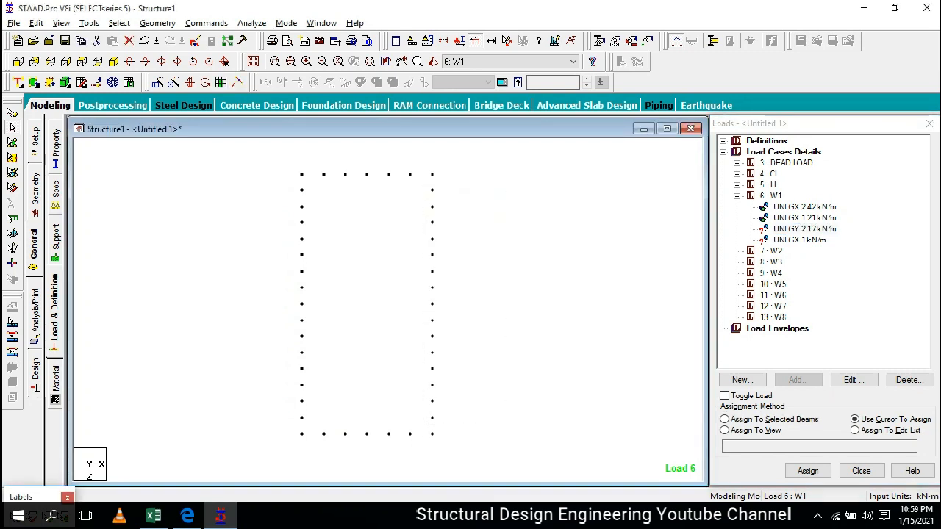
left_click(772, 419)
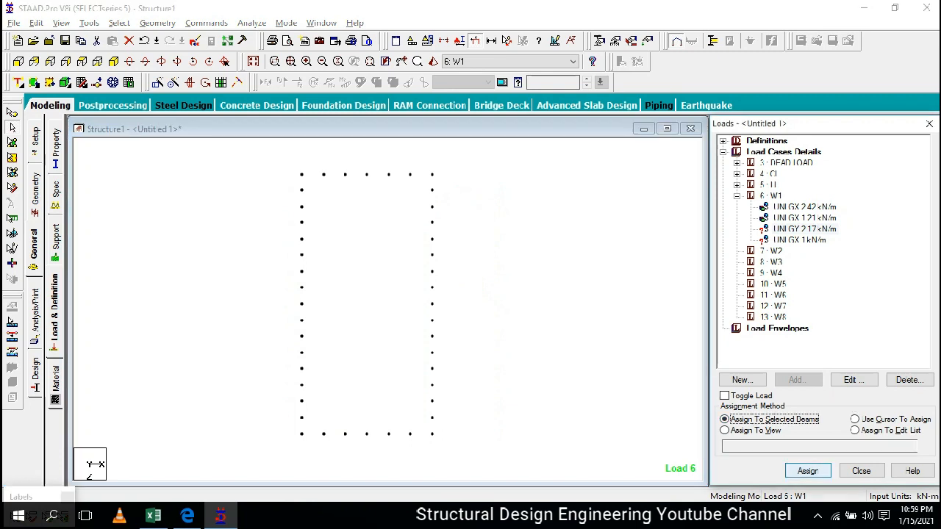
left_click(807, 470)
left_click(838, 335)
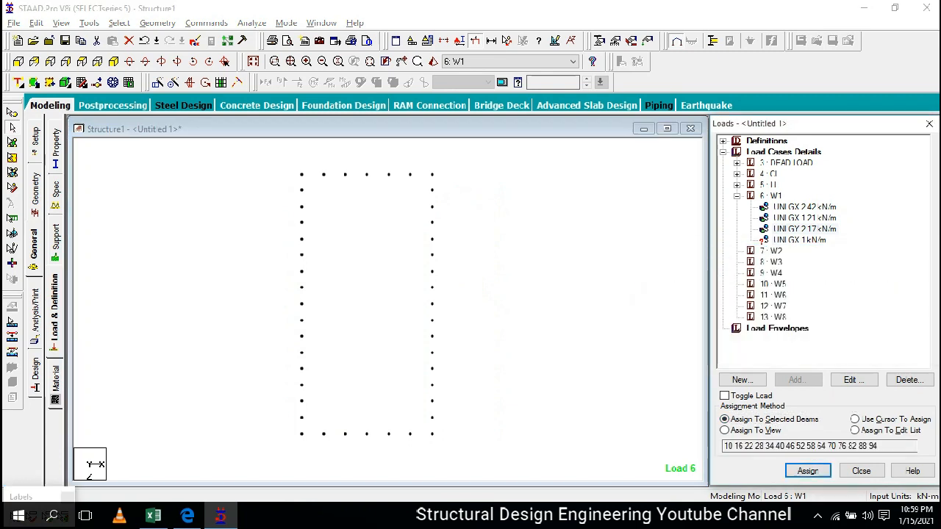
Change the direction of the 2.17 kN/m uniform force in W1 to GX.
left_click(476, 41)
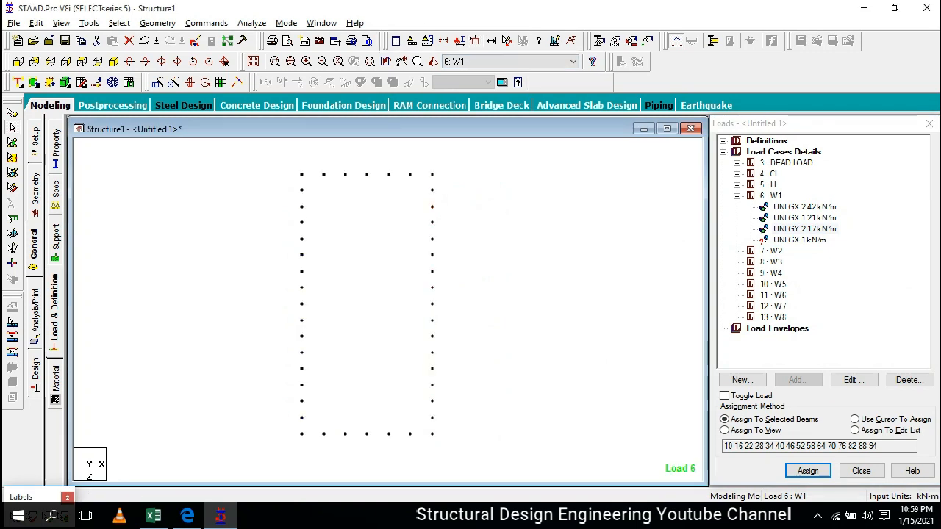
double_click(804, 228)
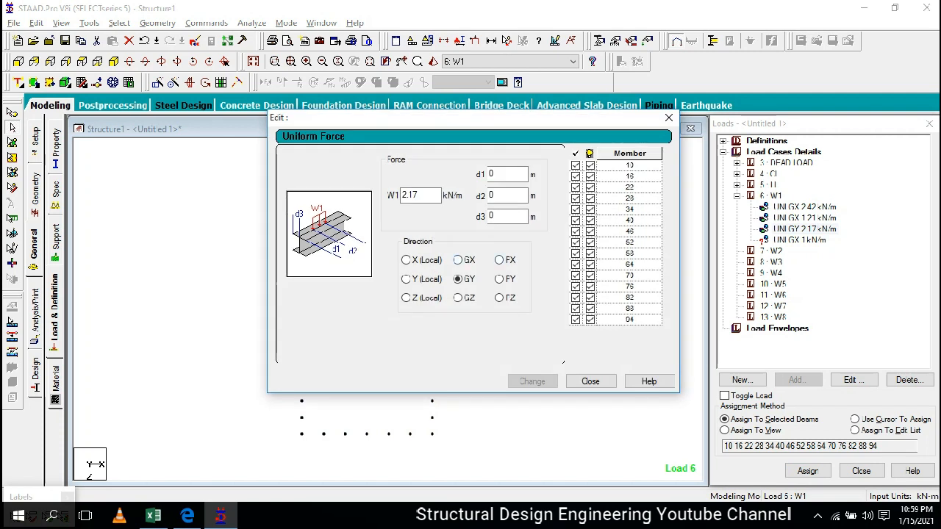
left_click(458, 260)
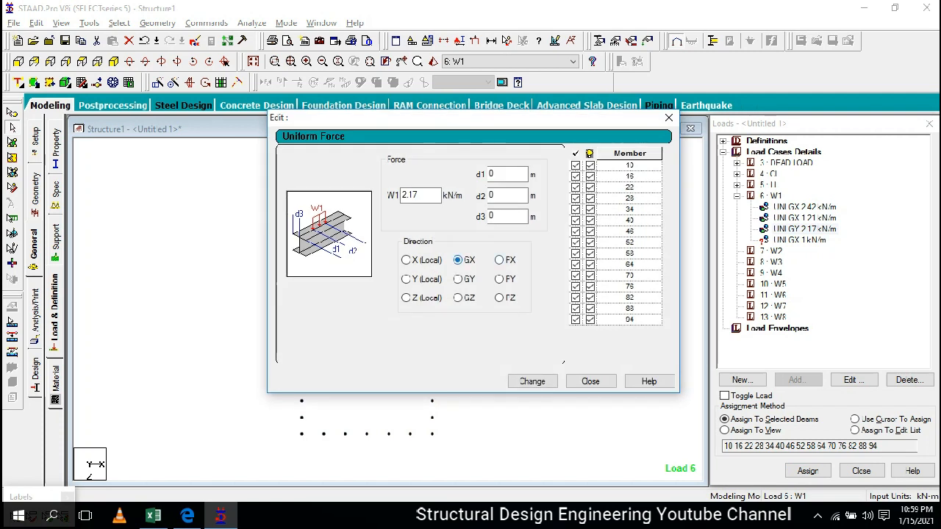
left_click(458, 279)
left_click(458, 260)
left_click(532, 380)
left_click(590, 380)
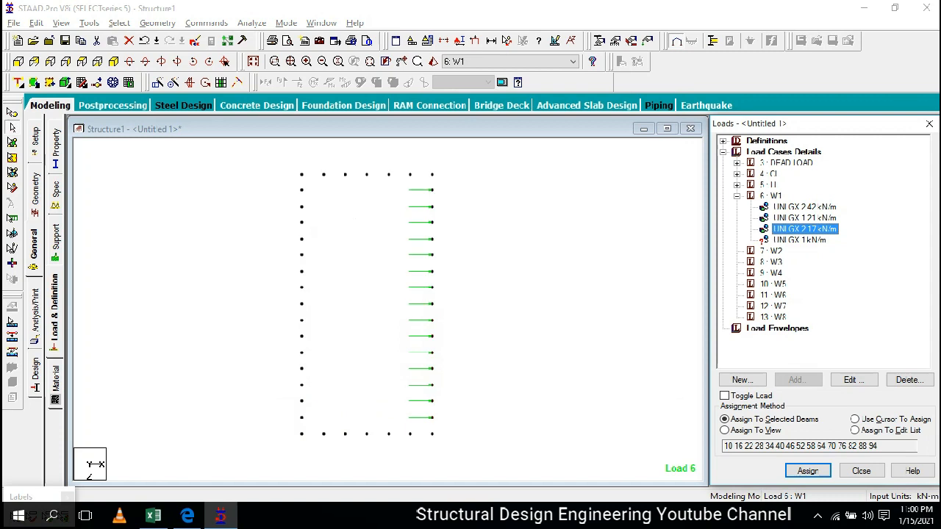
Assign the GX 1 kN/m load of W1 to the two corner columns at the ends of the right long side.
left_click(426, 425)
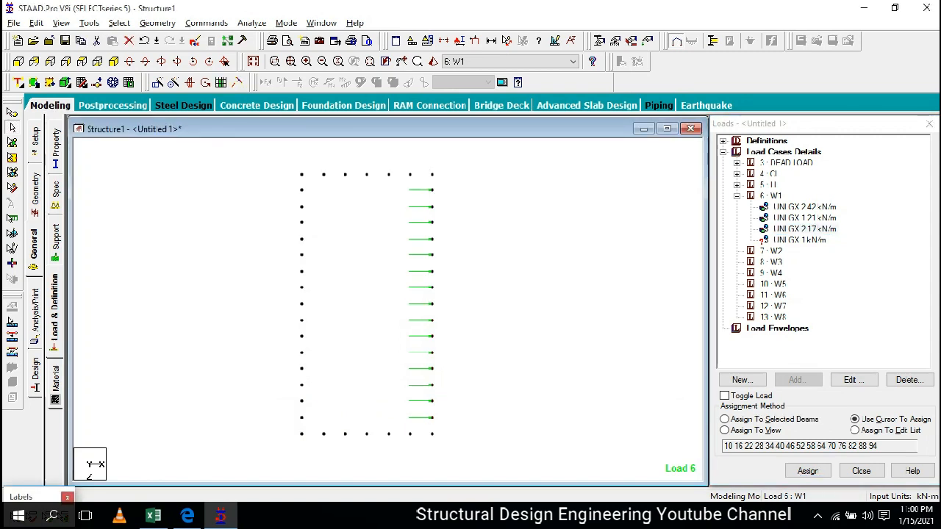
left_click(800, 241)
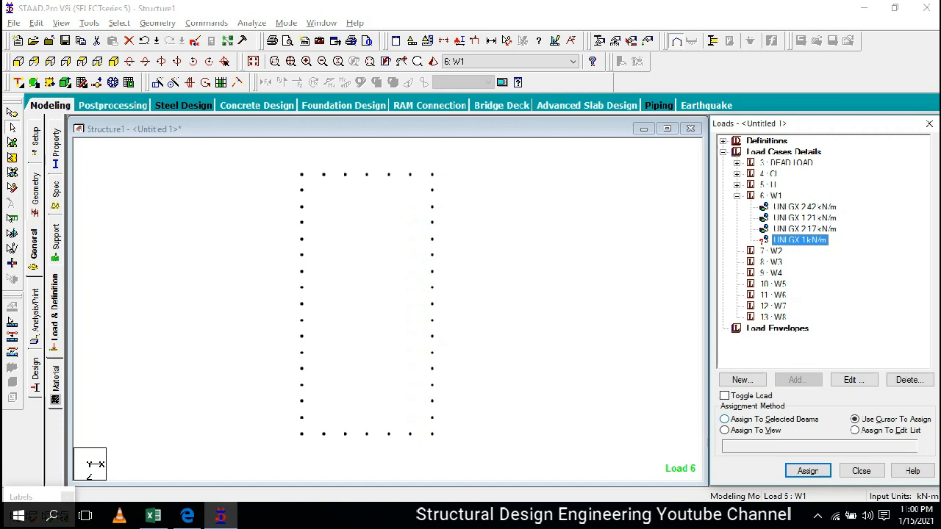
left_click_drag(426, 167, 443, 184)
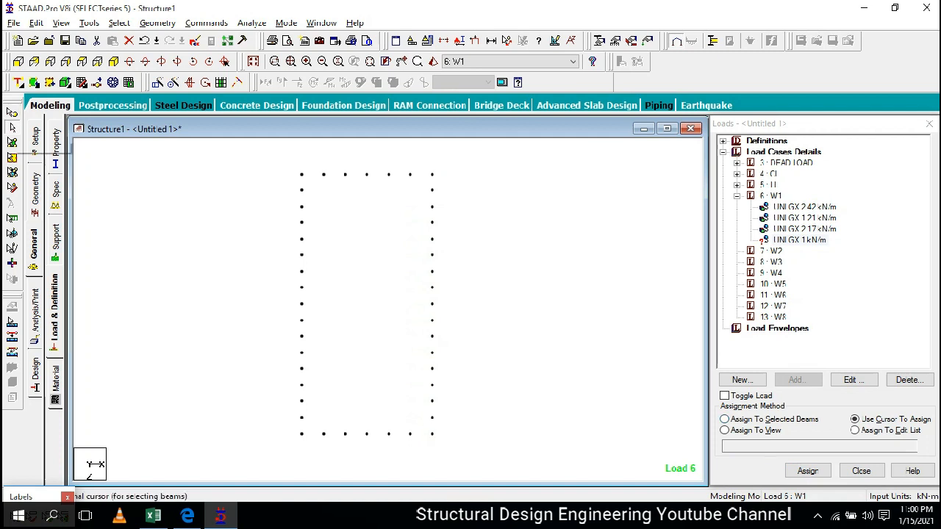
left_click(13, 112)
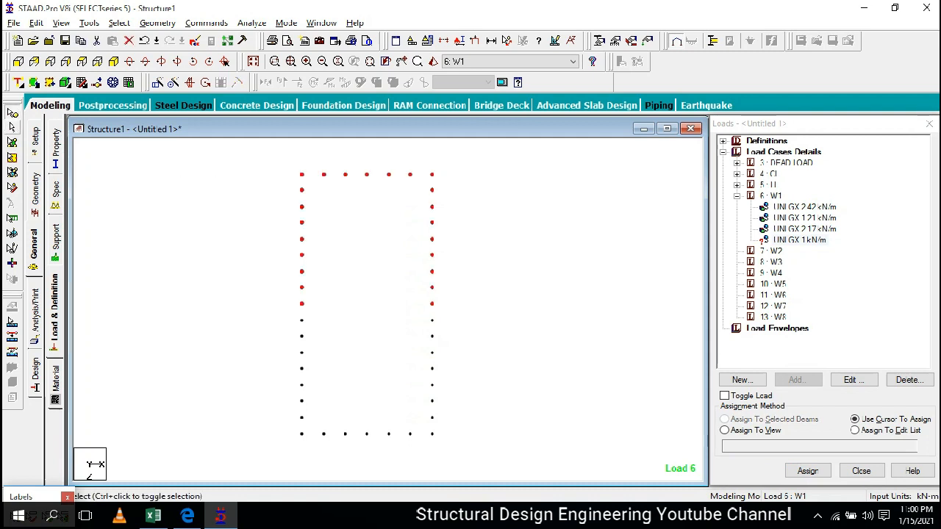
left_click(203, 163)
left_click(431, 174)
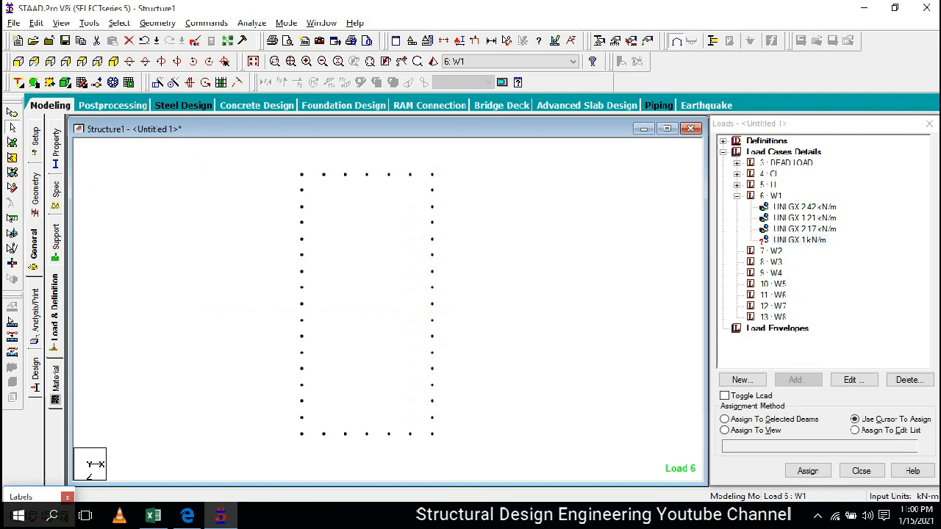
left_click(774, 419)
left_click(808, 470)
left_click(837, 337)
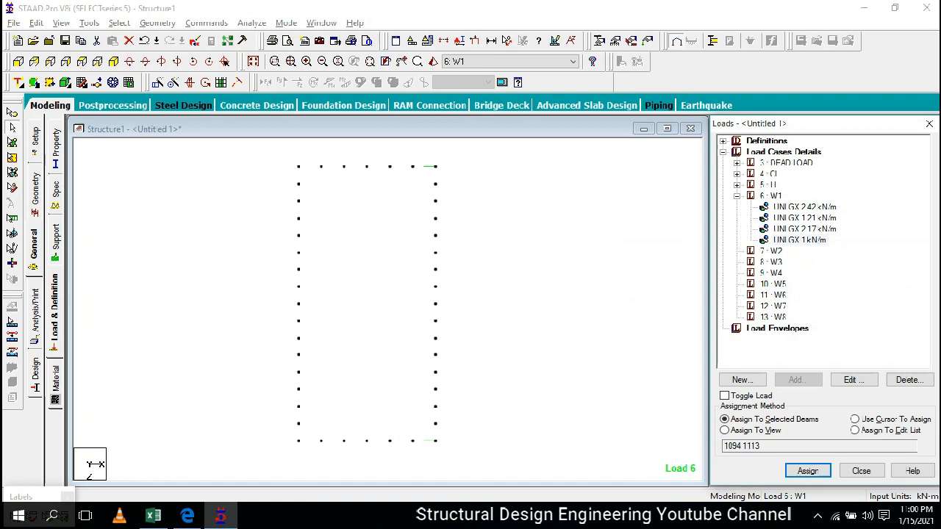
Examine the upper and lower face loads of the W1 diagram in the Excel sheet, then return to STAAD.Pro.
key("alt+Tab")
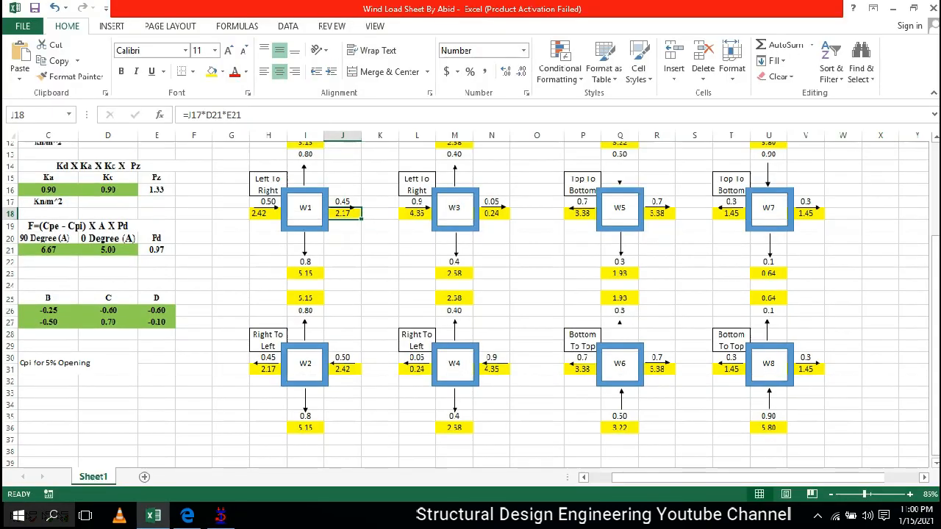
scroll(305, 235, "up", 1)
left_click(305, 235)
scroll(305, 235, "up", 1)
scroll(305, 248, "up", 1)
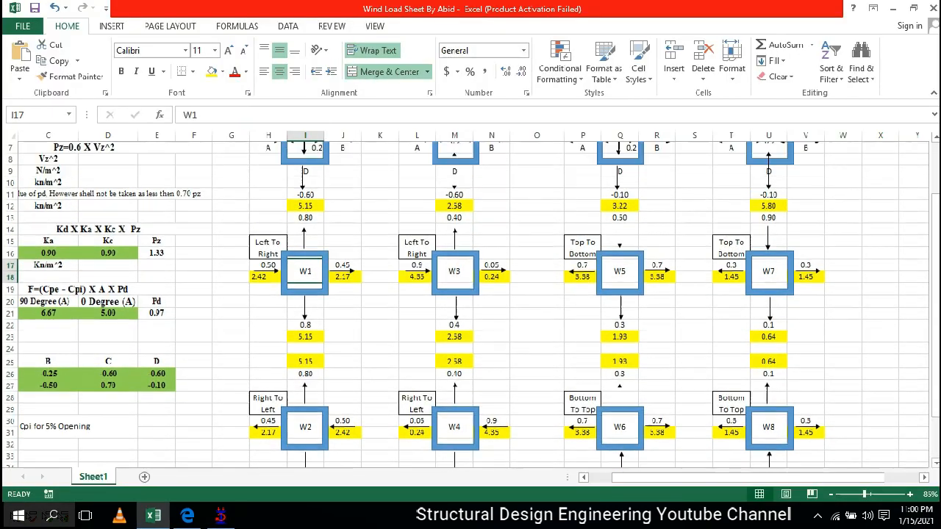
left_click(305, 206)
left_click(305, 337)
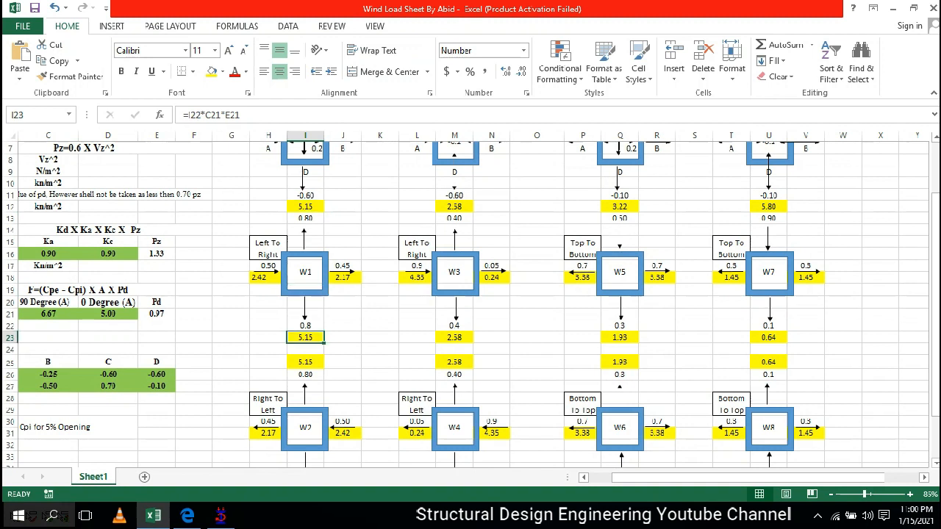
key("alt+Tab")
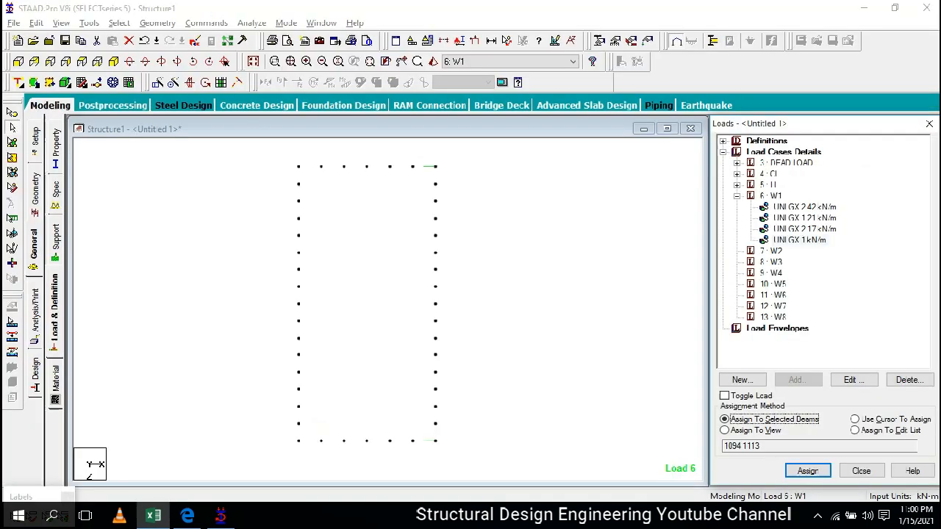
Select the intermediate columns along the upper short side and start a new uniform member force in load case W1.
left_click_drag(312, 156, 419, 182)
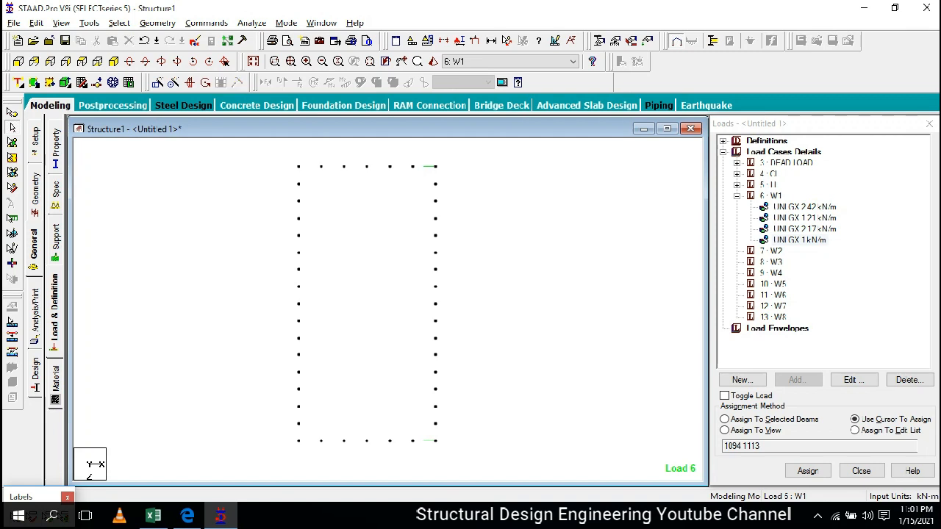
left_click_drag(313, 154, 416, 187)
left_click(770, 195)
left_click(798, 380)
left_click(183, 87)
left_click(398, 112)
Switch to the Excel sheet, copy the upper face load above the W1 diagram, and return to STAAD.Pro.
key("alt+Tab")
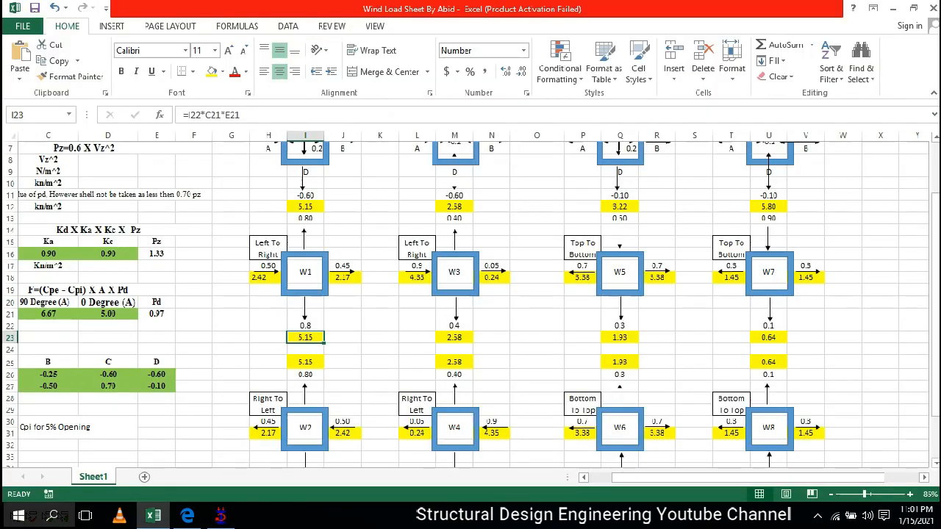
left_click(305, 206)
key("ctrl+c")
key("alt+Tab")
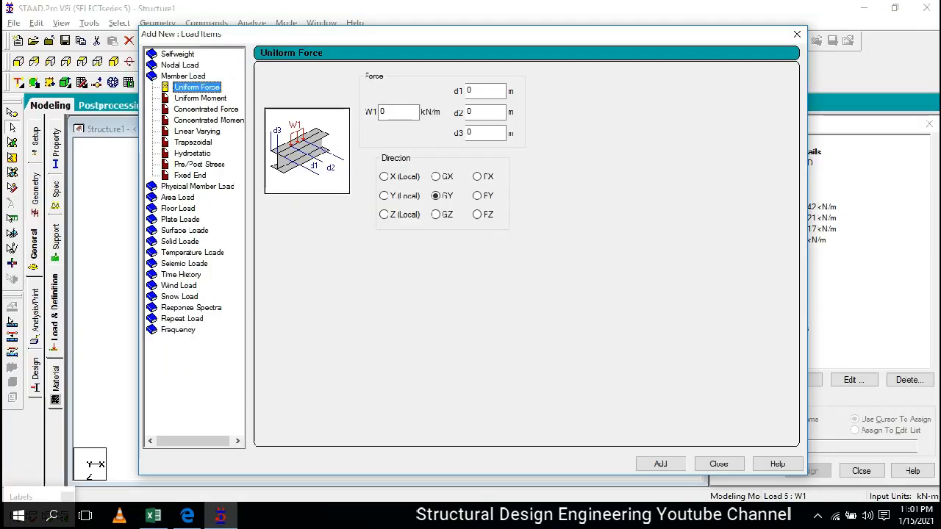
Add a uniform force of -5.15 kN/m in the GZ direction to load case W1, accepting the auto save.
type("5.15")
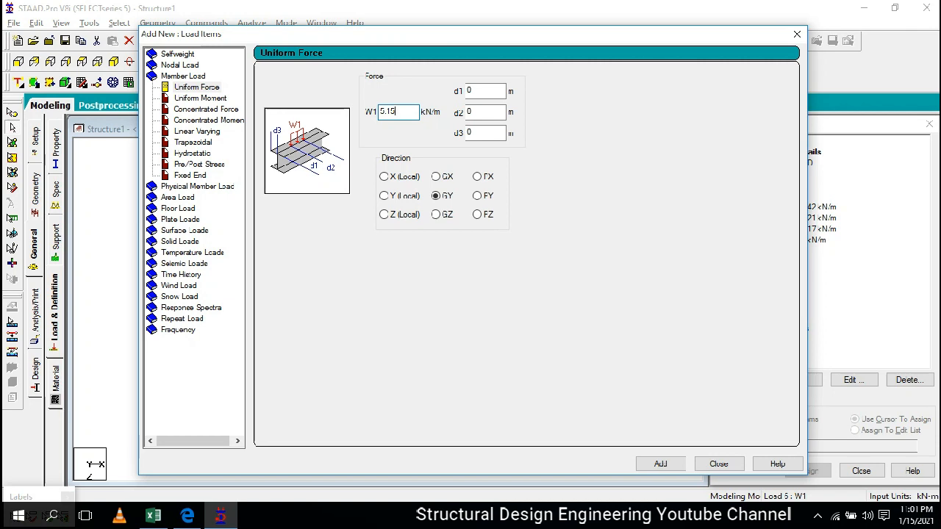
left_click(436, 215)
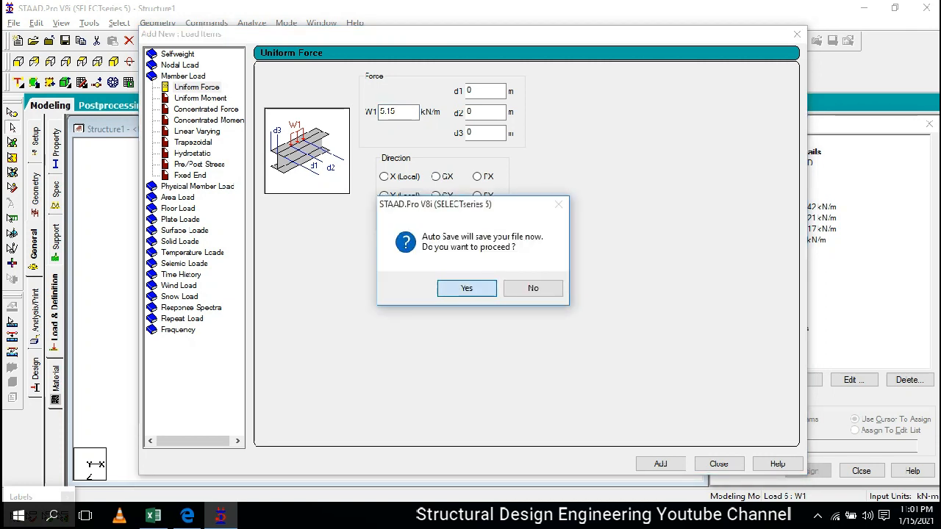
left_click(467, 288)
left_click(388, 276)
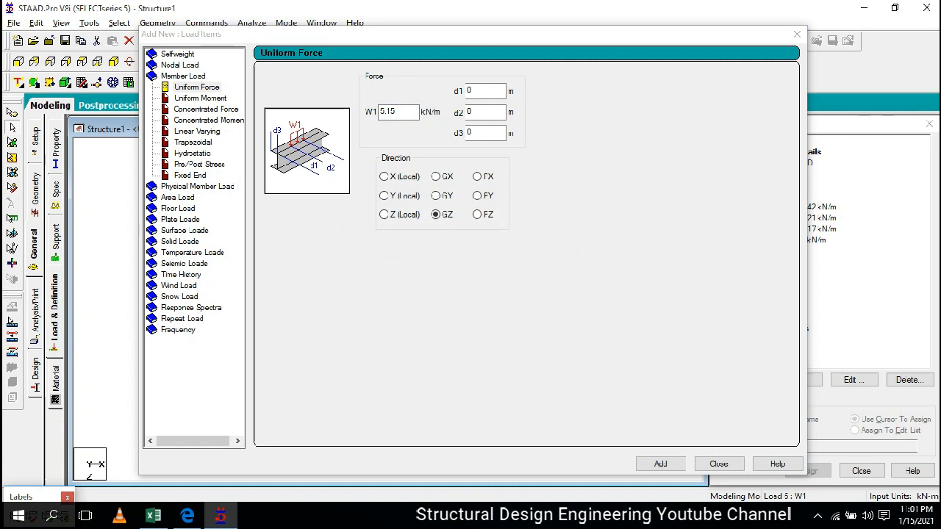
left_click(437, 215)
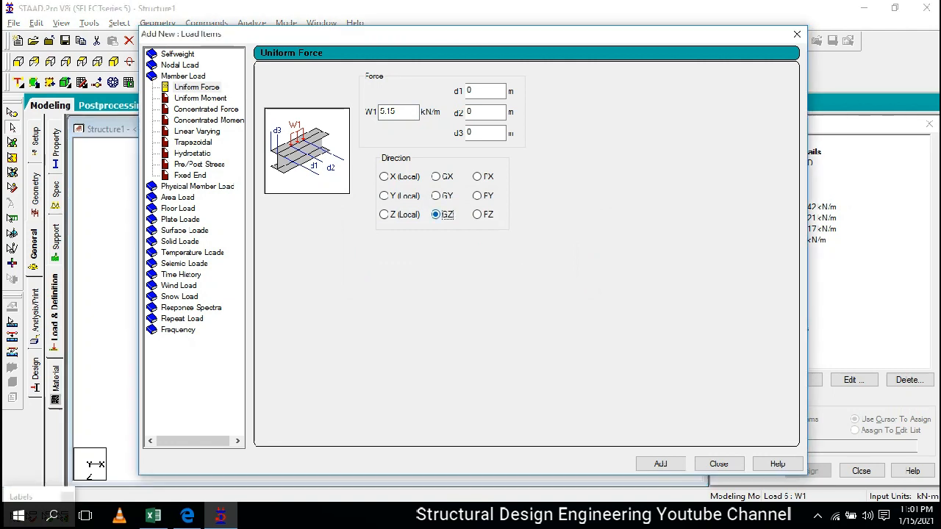
left_click(406, 112)
key("Home")
type("-")
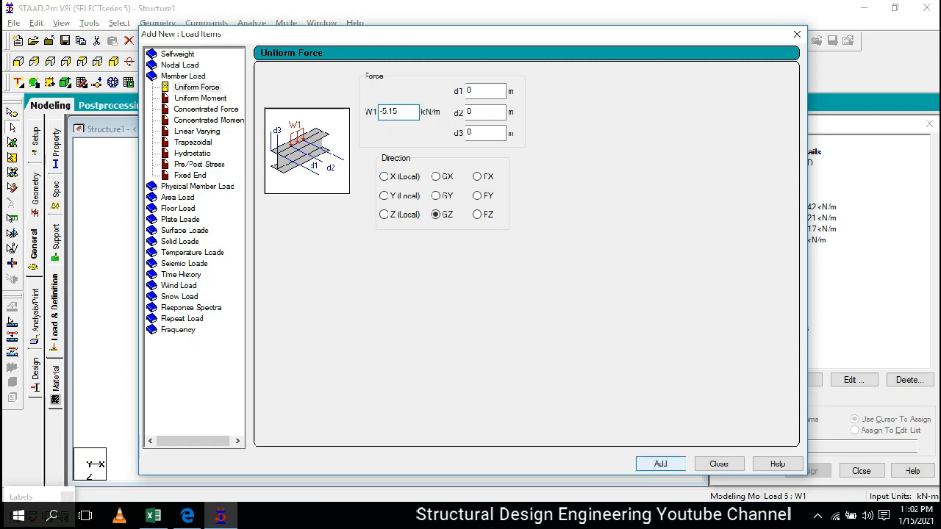
left_click(660, 464)
Add a second uniform force of -2.575 kN/m in the GZ direction to load case W1.
left_click_drag(382, 112, 401, 112)
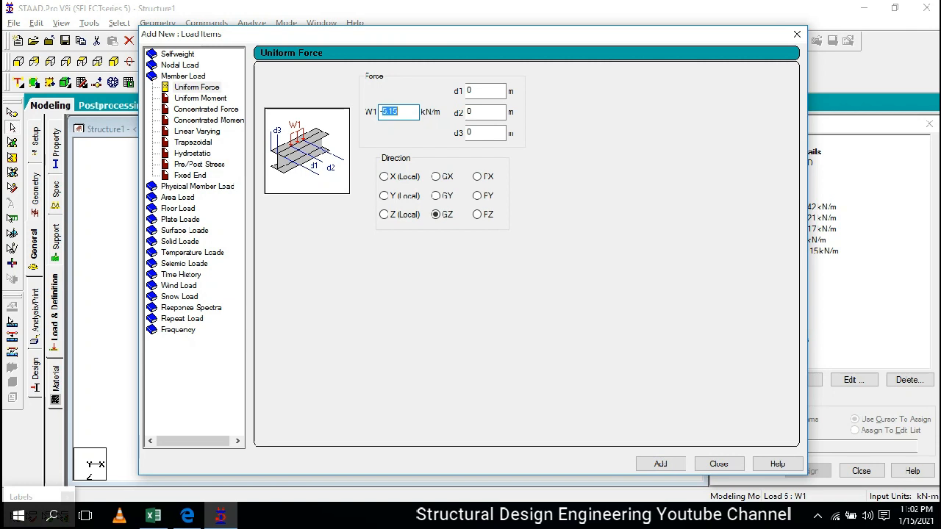
type("-2.575")
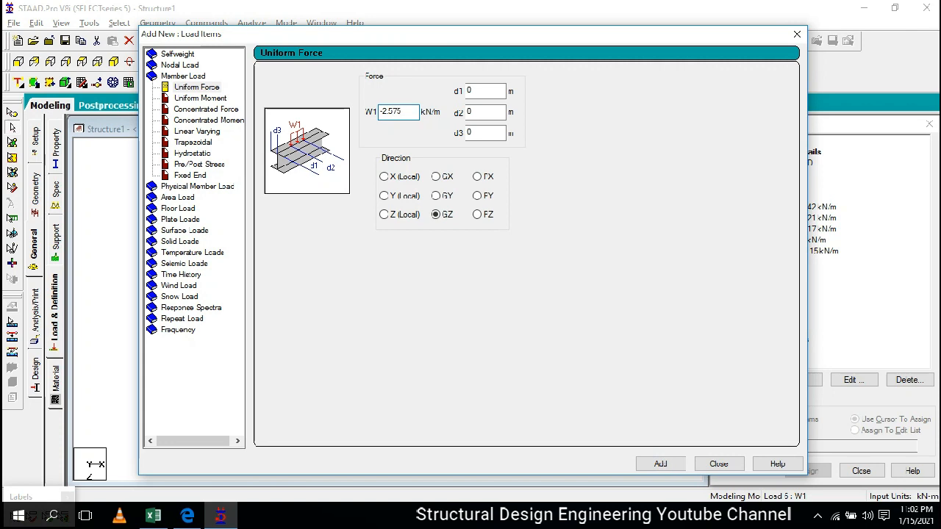
left_click(441, 215)
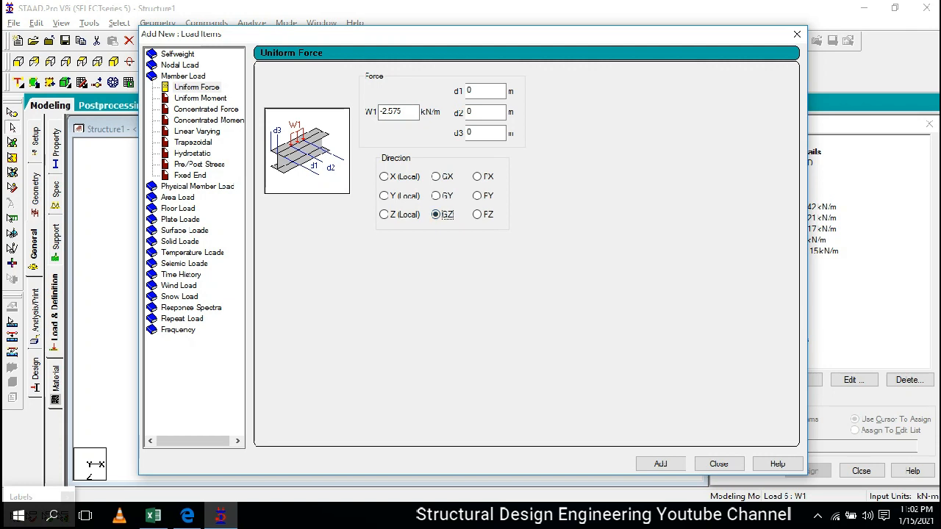
left_click(660, 464)
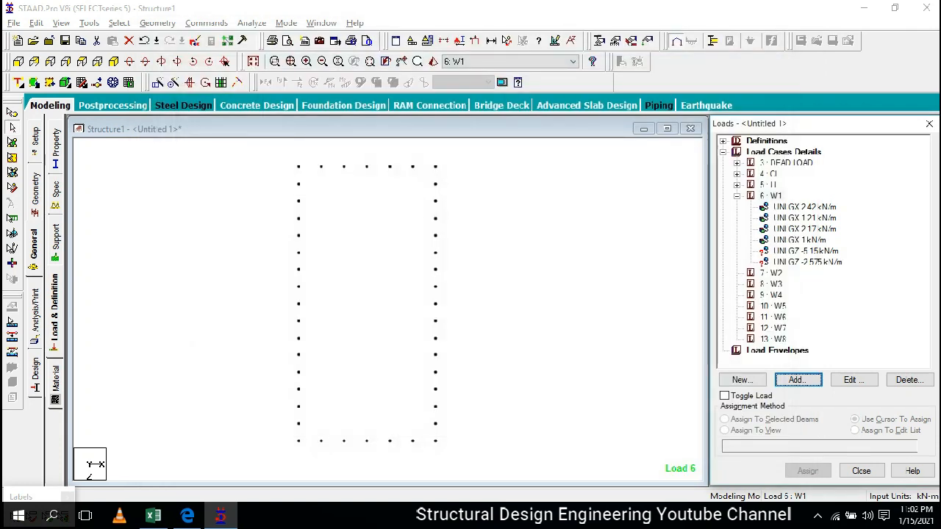
Assign the GZ -5.15 kN/m load of W1 to the five intermediate columns along the upper short side.
left_click(806, 251)
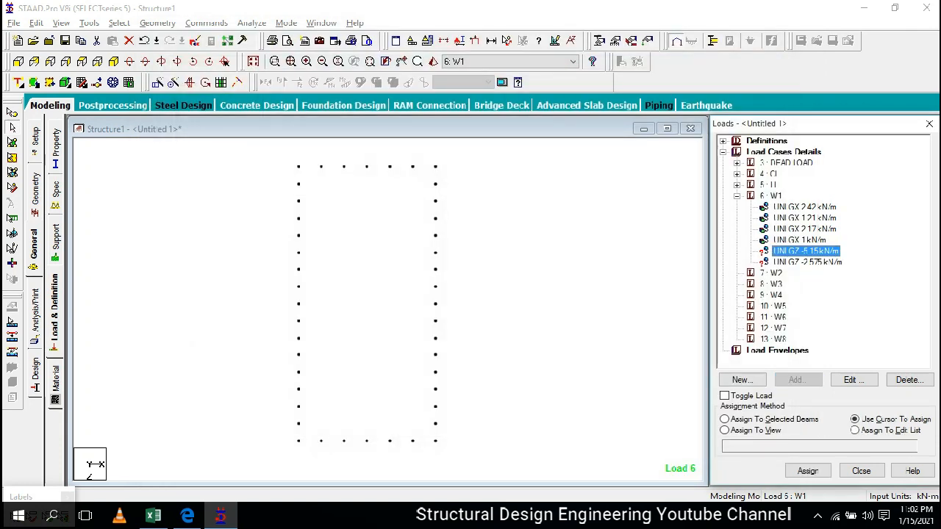
left_click(314, 155)
left_click(807, 471)
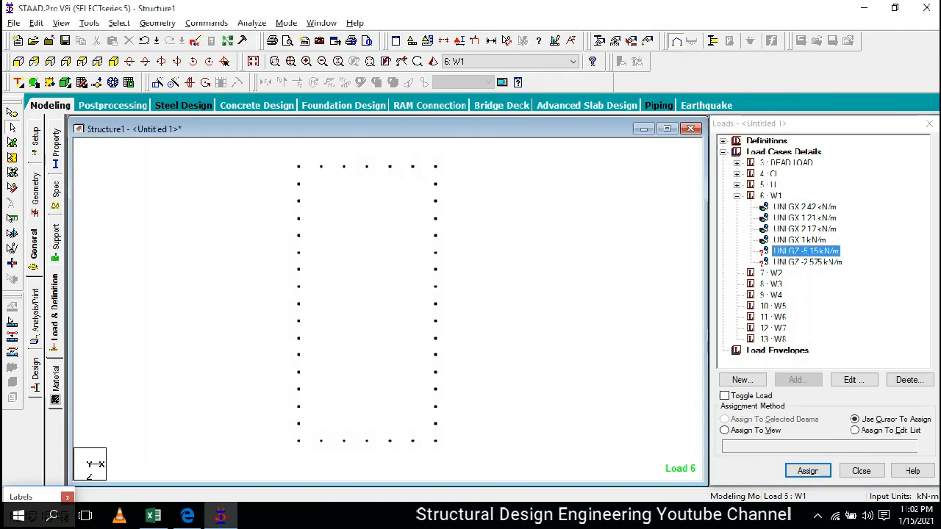
left_click_drag(312, 157, 444, 184)
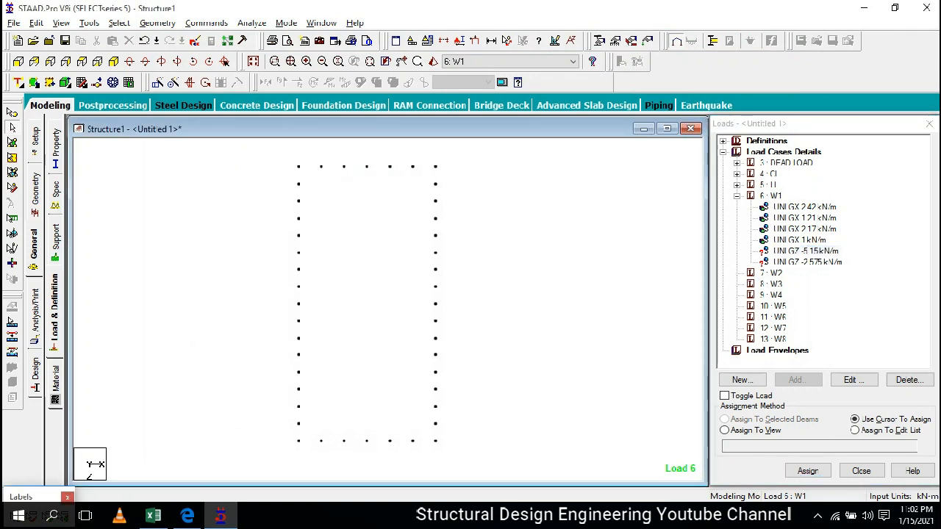
left_click(113, 62)
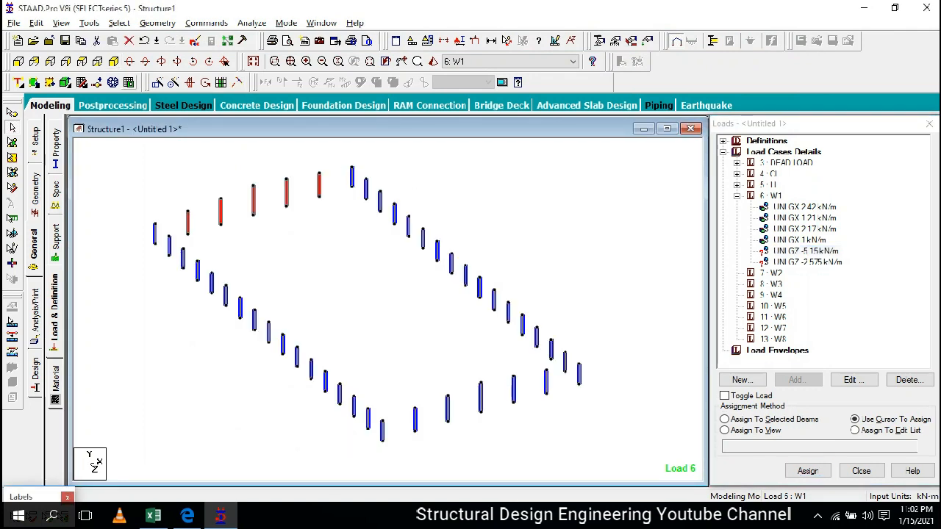
scroll(219, 147, "up", 4)
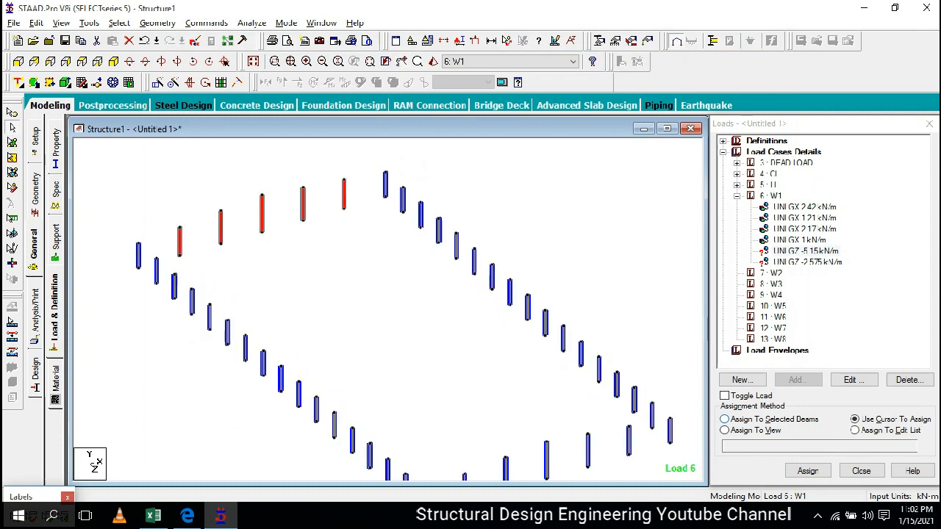
left_click(724, 419)
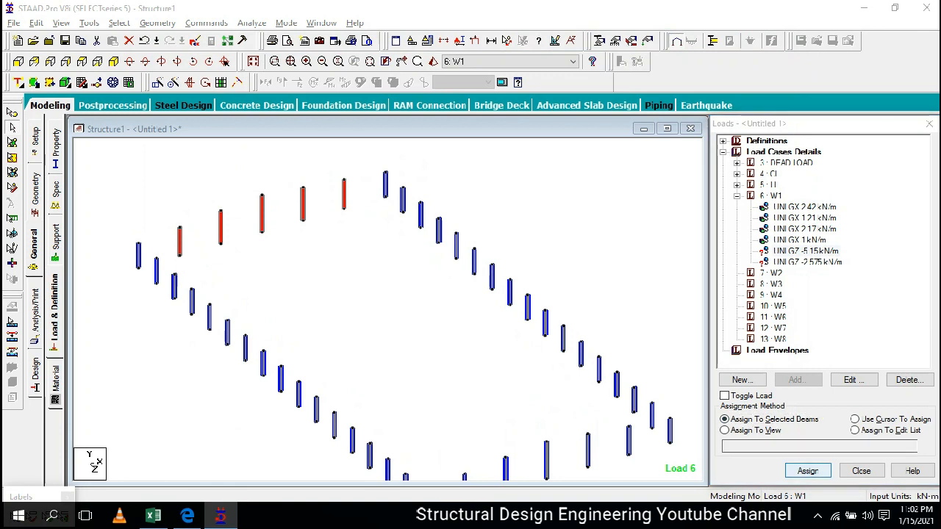
left_click(807, 470)
left_click(838, 338)
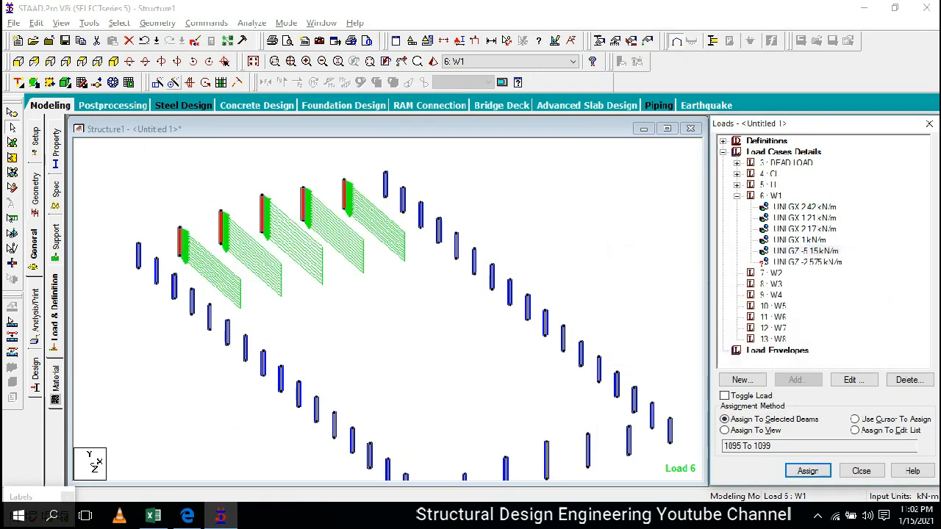
Compare the assigned load arrows in plan view with the W1 diagram in the Excel sheet, then return to STAAD.Pro.
left_click(81, 61)
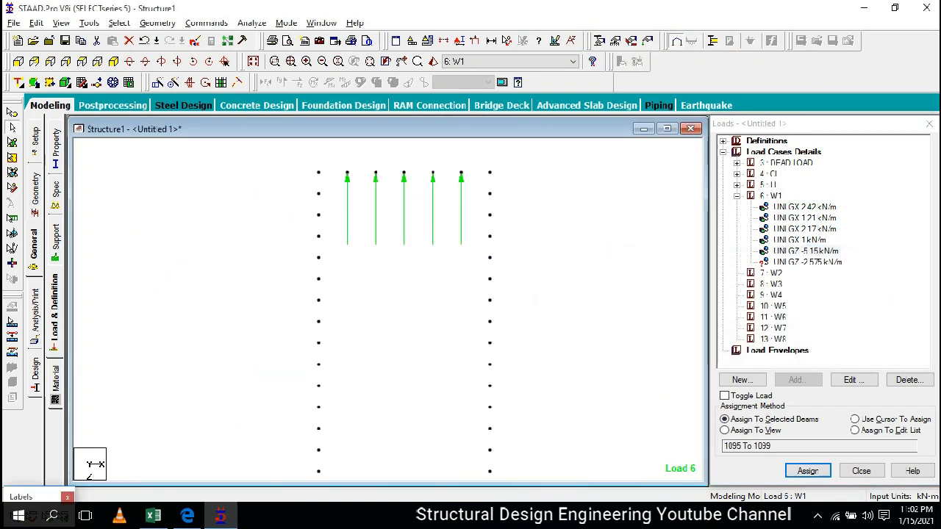
key("alt+Tab")
left_click(304, 240)
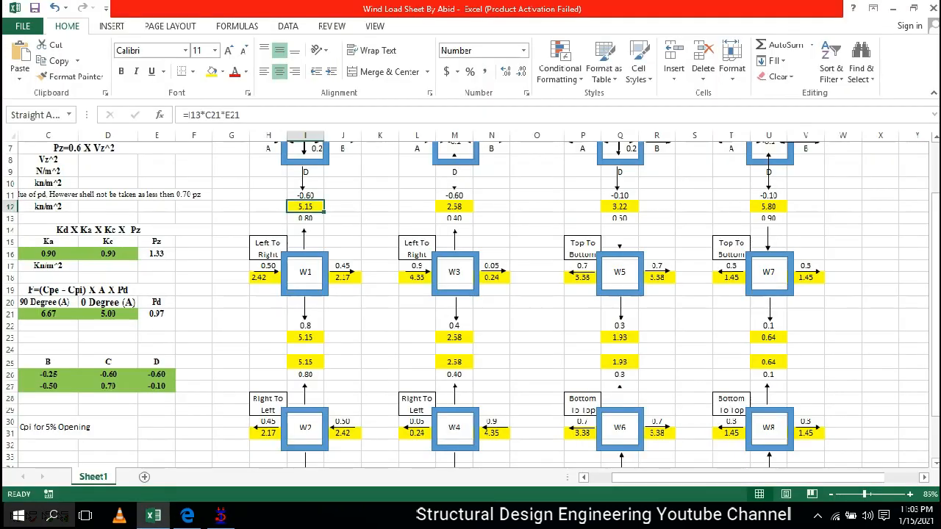
left_click(305, 273)
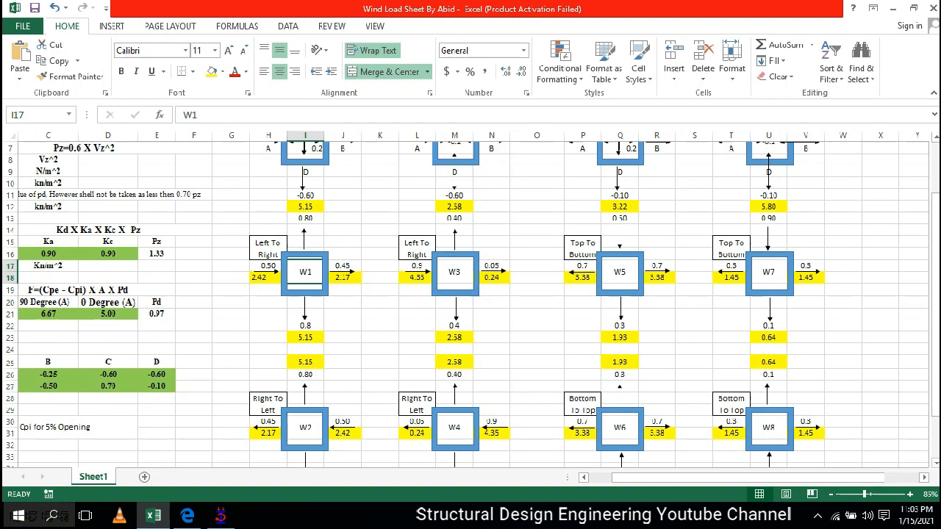
left_click_drag(220, 218, 819, 470)
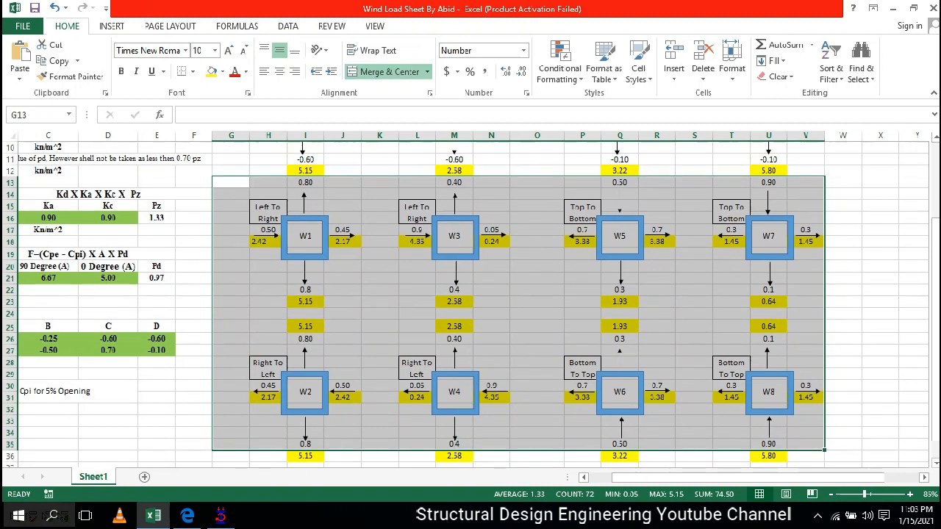
scroll(379, 242, "up", 1)
left_click(380, 241)
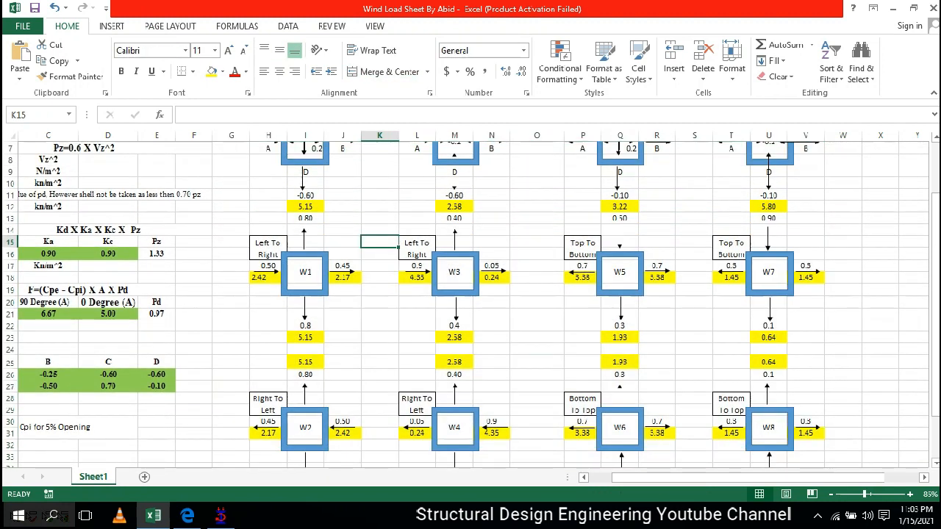
left_click(231, 219)
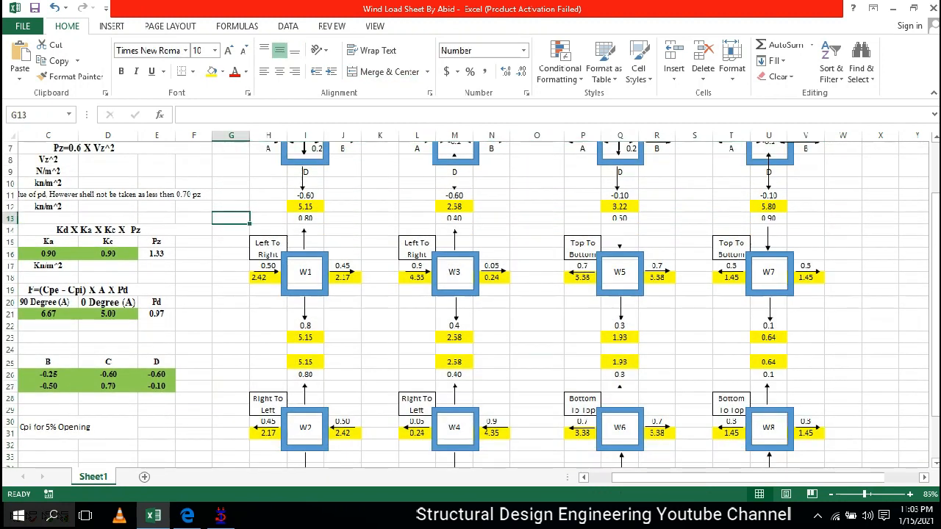
key("alt+Tab")
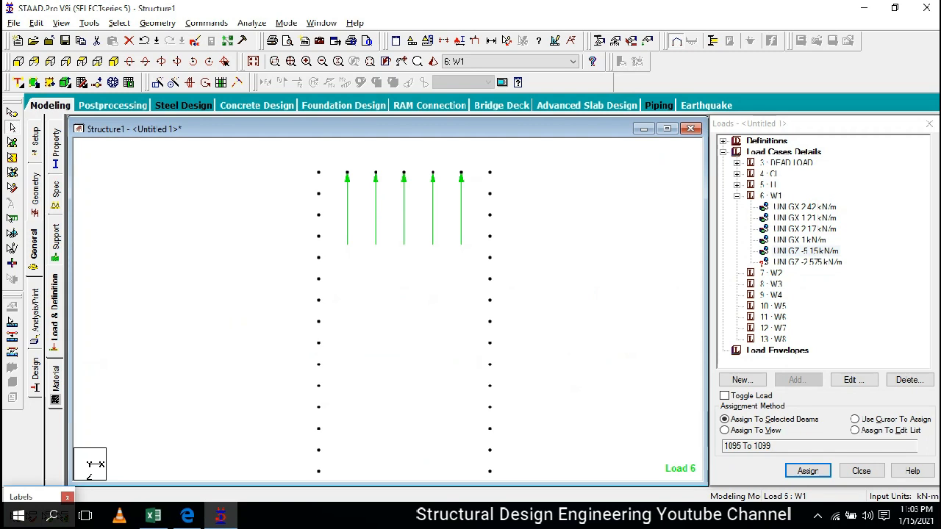
Assign the GZ -2.575 kN/m load of W1 to the two corner columns of the upper short side.
left_click(855, 419)
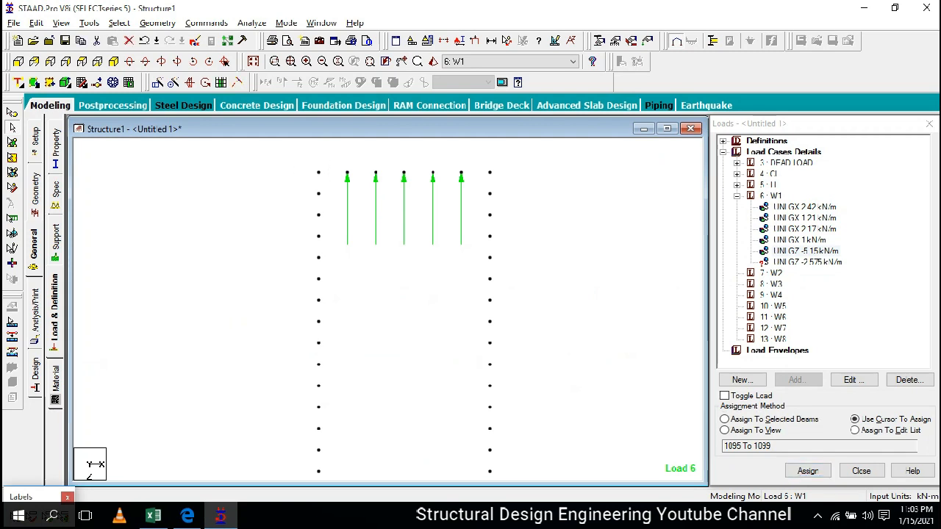
left_click(807, 262)
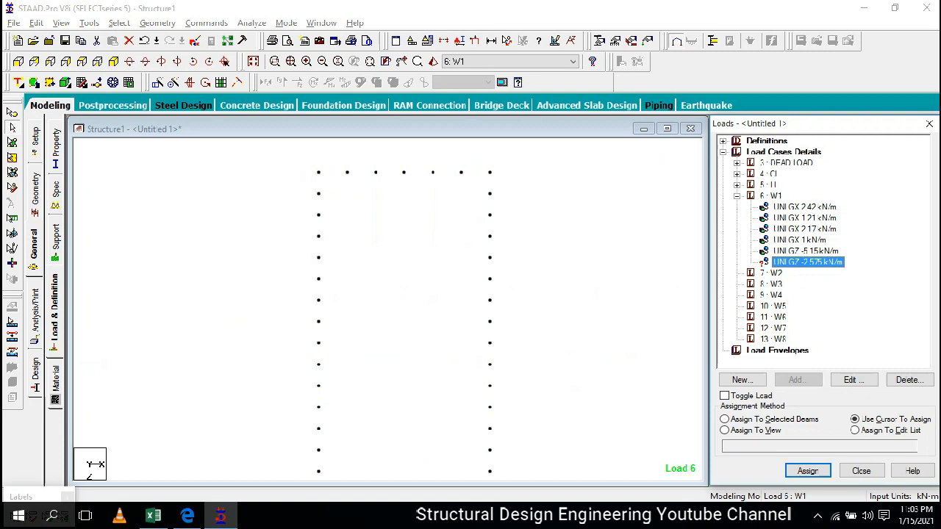
left_click(483, 156)
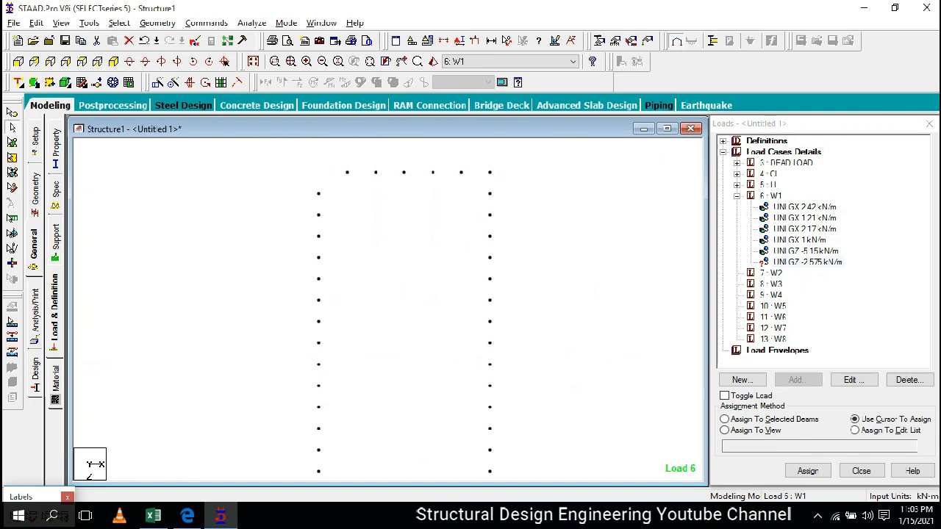
left_click(723, 419)
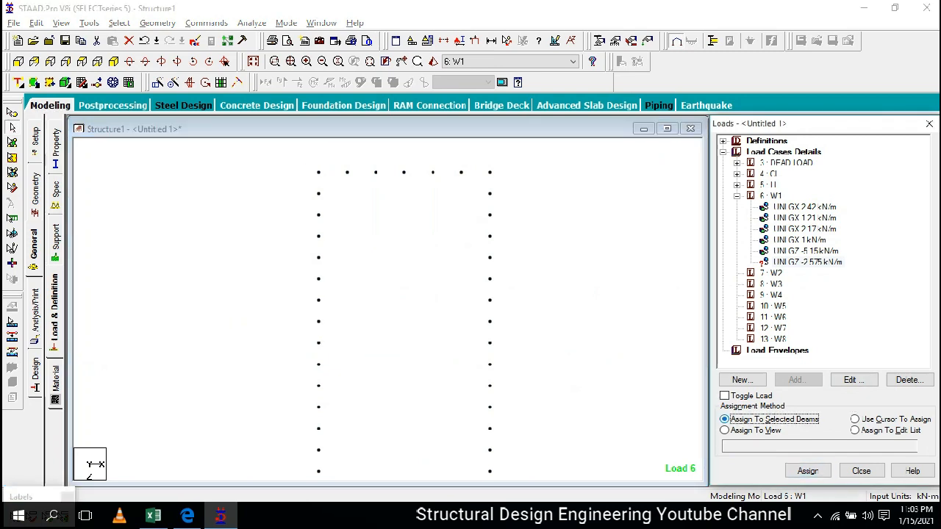
left_click(807, 471)
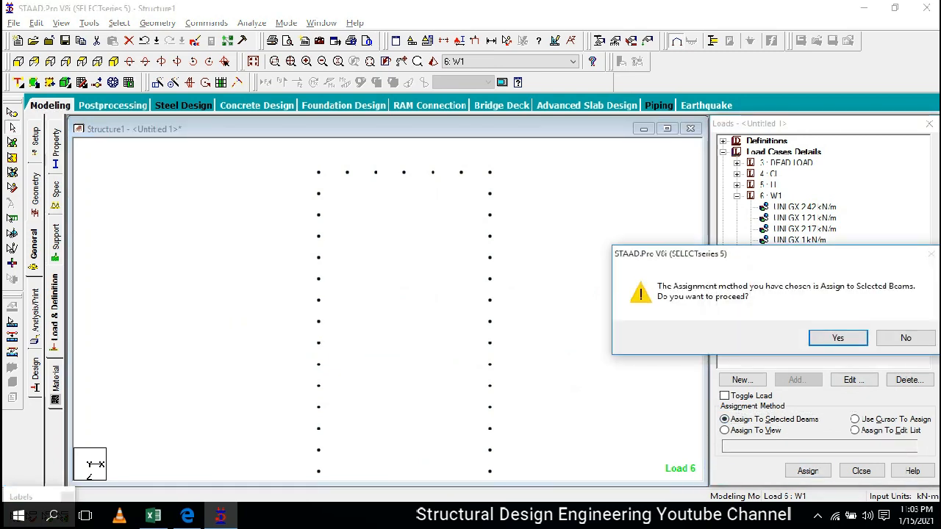
left_click(837, 338)
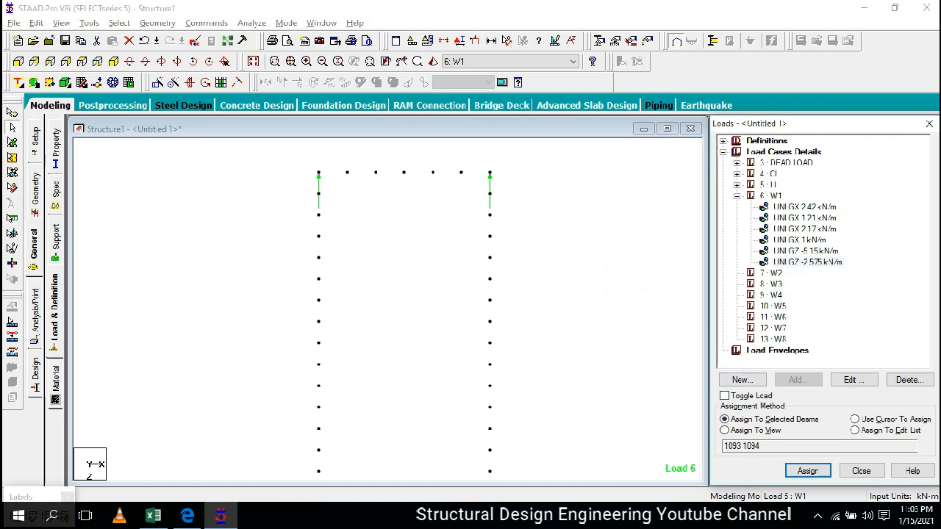
Bring the lower short side into view, examine the lower face load of W1 in the Excel sheet, and return to STAAD.Pro.
scroll(411, 331, "down", 1)
left_click_drag(412, 411, 401, 243)
key("alt+Tab")
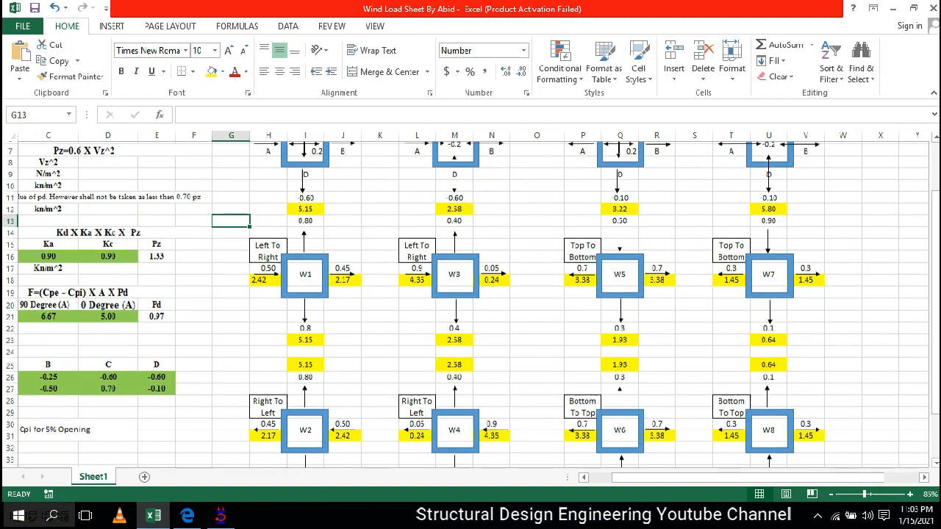
scroll(471, 301, "up", 2)
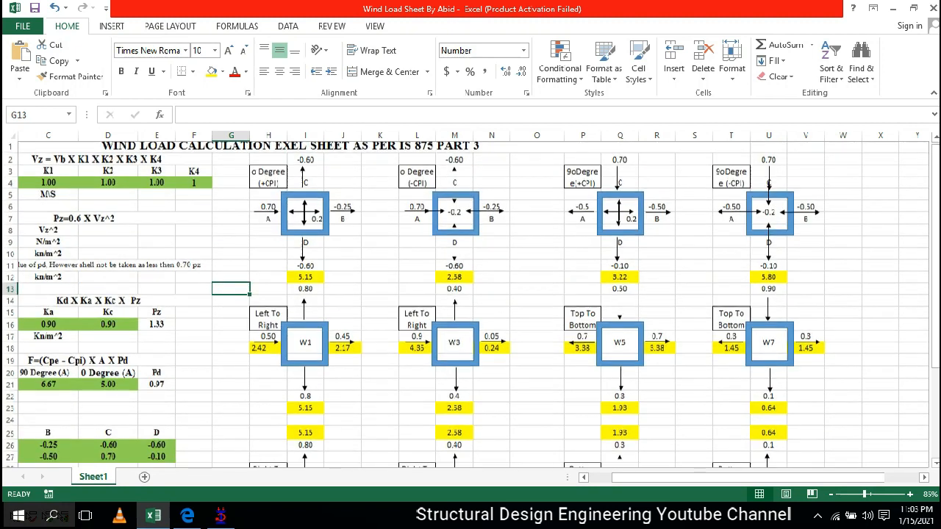
scroll(470, 301, "down", 2)
left_click(305, 337)
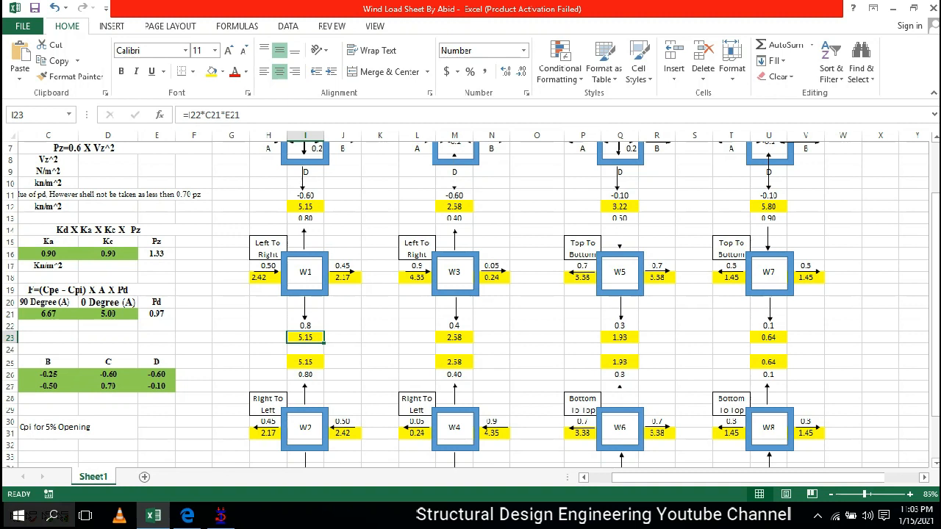
key("alt+Tab")
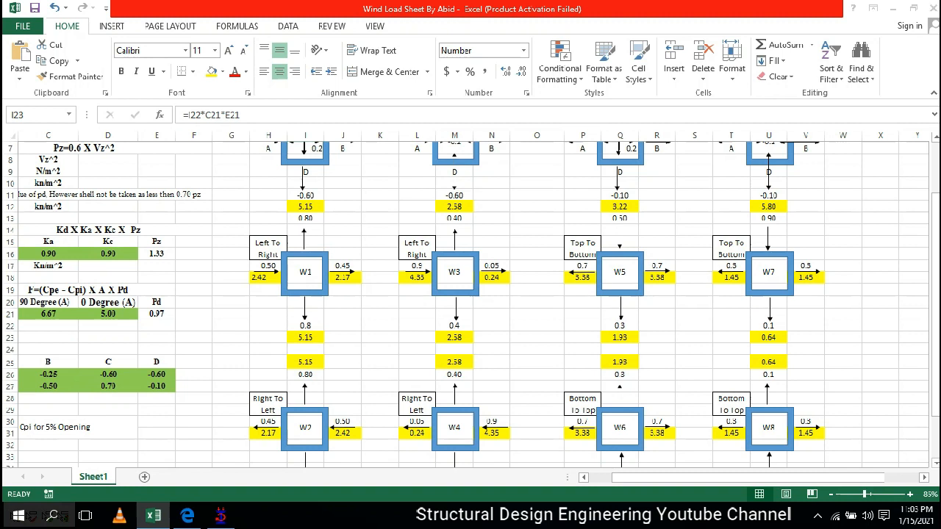
Add a uniform force of 5.15 kN/m in the GZ direction to load case W1.
left_click(771, 196)
left_click(797, 380)
left_click(183, 86)
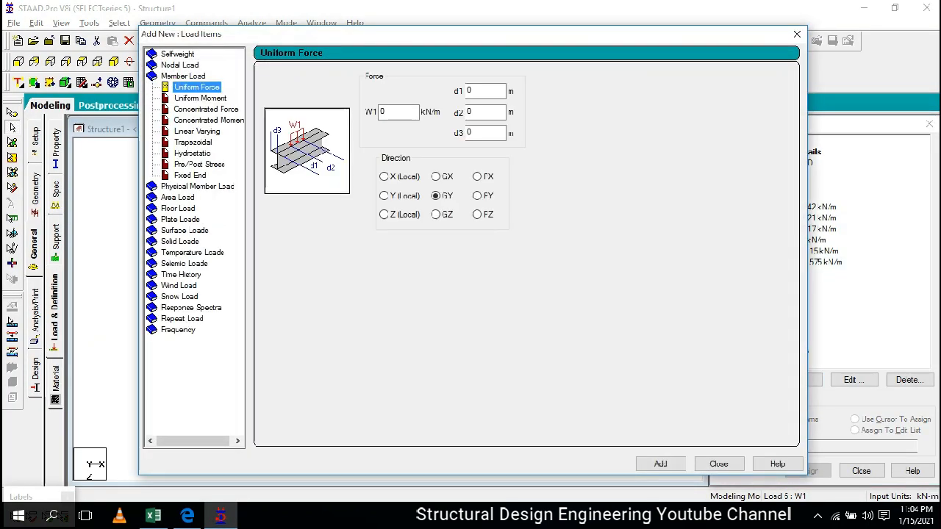
double_click(384, 112)
type("5.15")
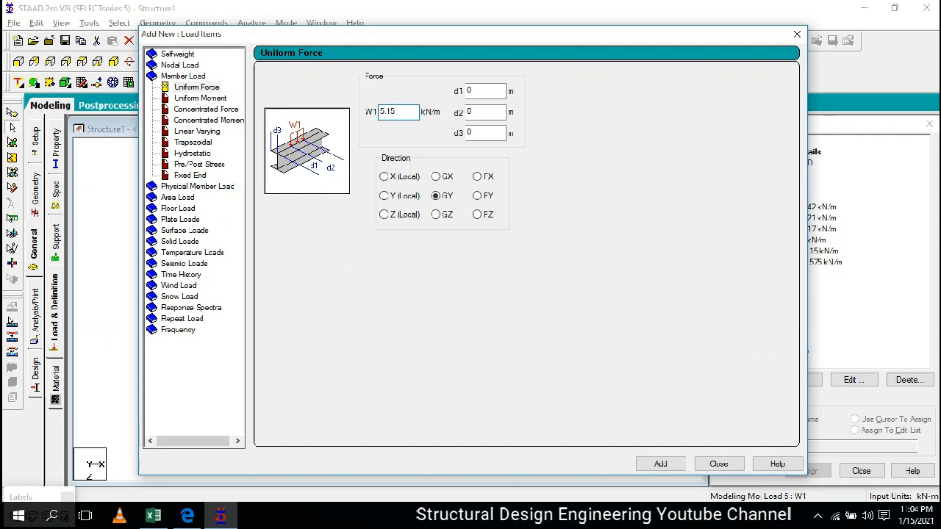
left_click(436, 215)
double_click(387, 112)
left_click(661, 464)
Add a uniform force of 2.575 kN/m in the GZ direction to W1 and finish adding load items.
left_click_drag(507, 34, 410, 33)
left_click_drag(306, 111, 277, 111)
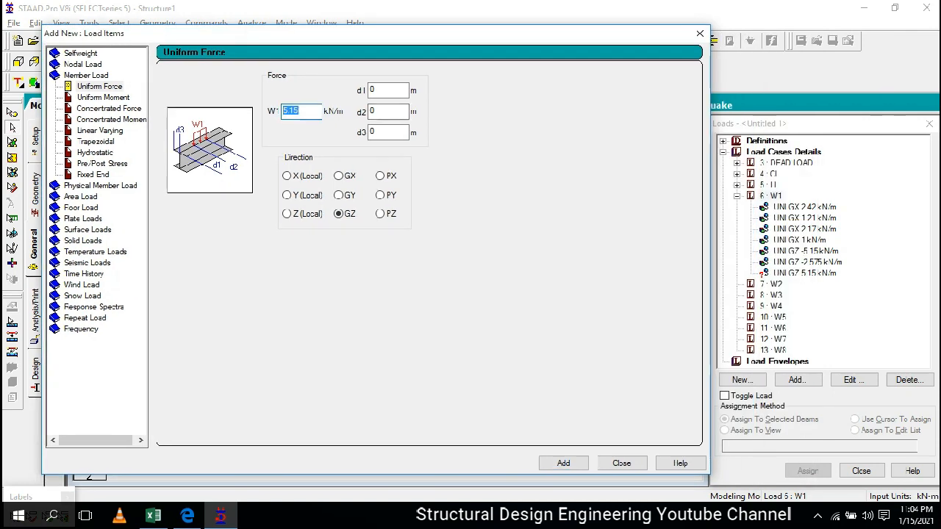
type("2.575")
left_click(339, 214)
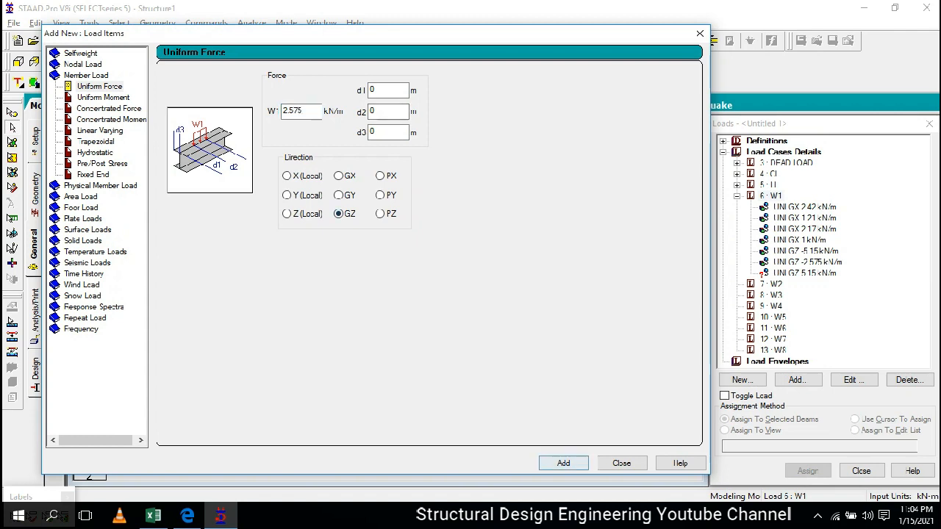
left_click(563, 463)
left_click(699, 33)
Assign the GZ 5.15 kN/m load of W1 to the five intermediate columns of the lower short side and shorten the displayed load arrows.
left_click(804, 273)
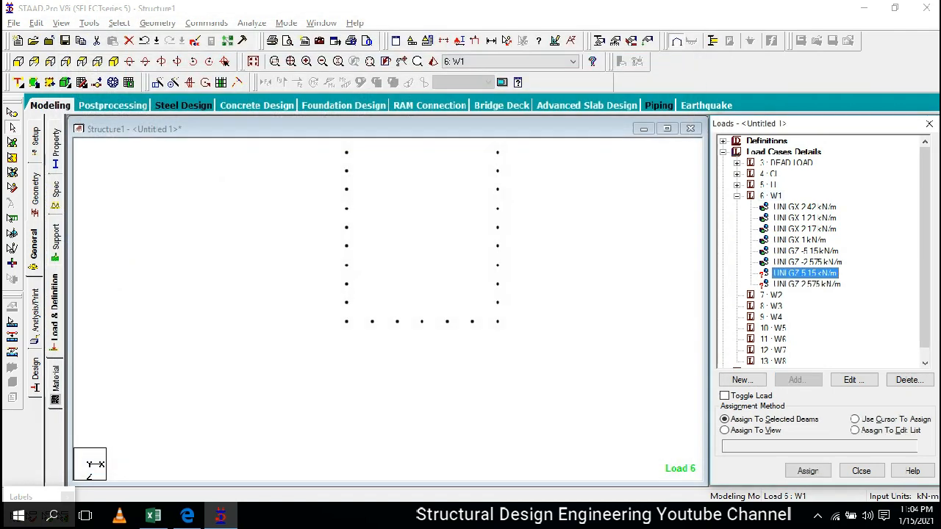
left_click(807, 284)
left_click(805, 274)
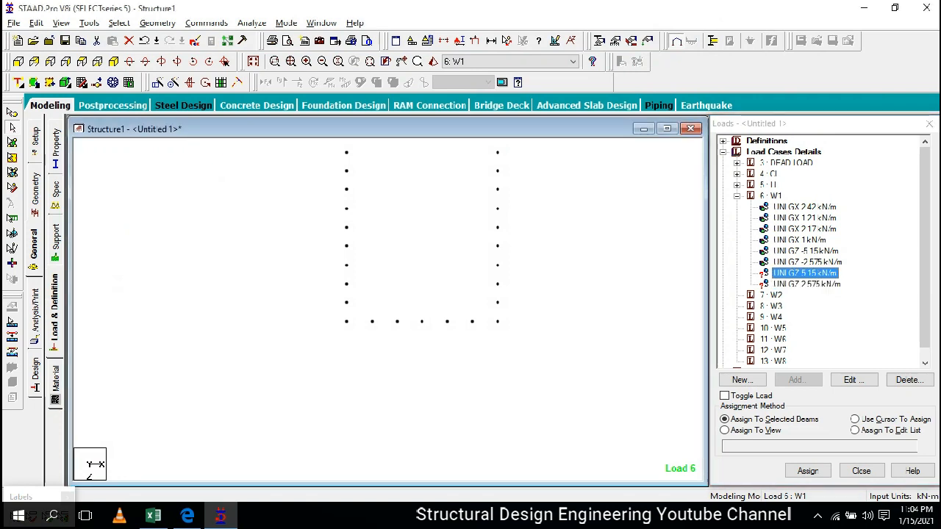
left_click(804, 274)
left_click(774, 420)
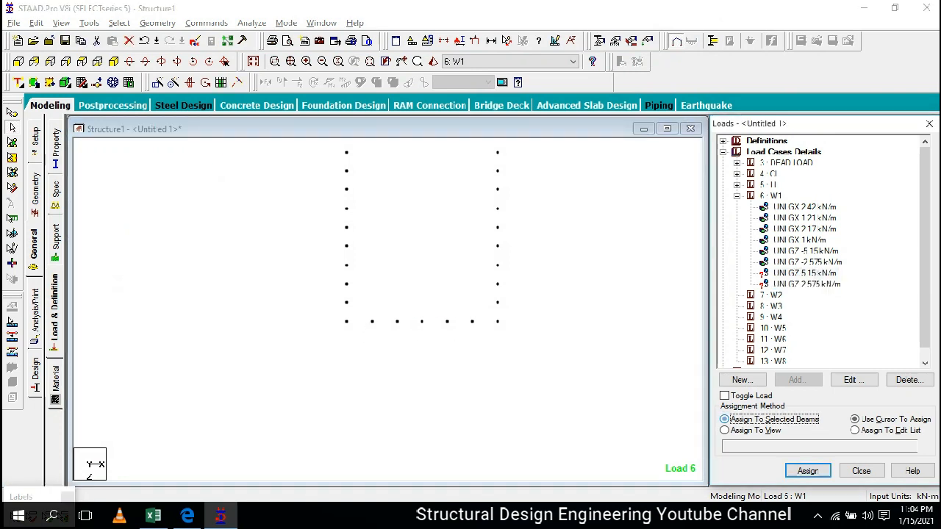
left_click(807, 470)
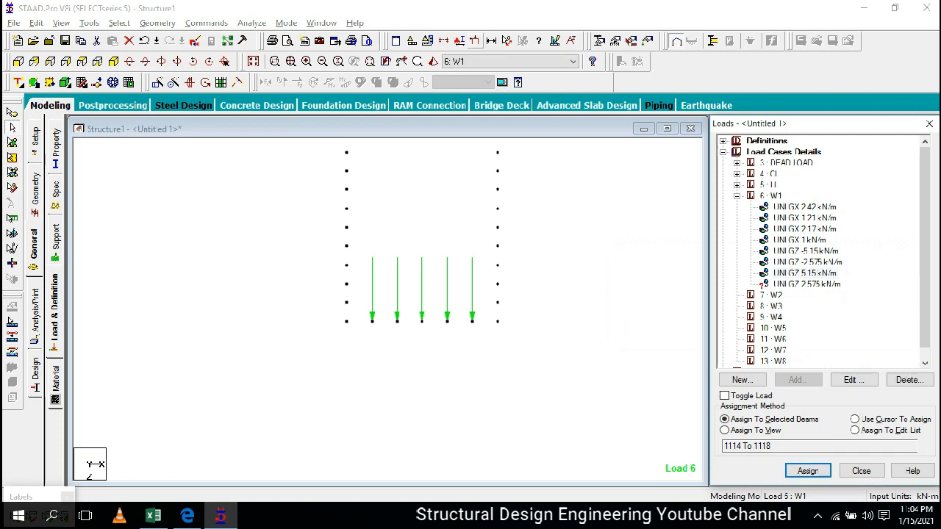
left_click(475, 42)
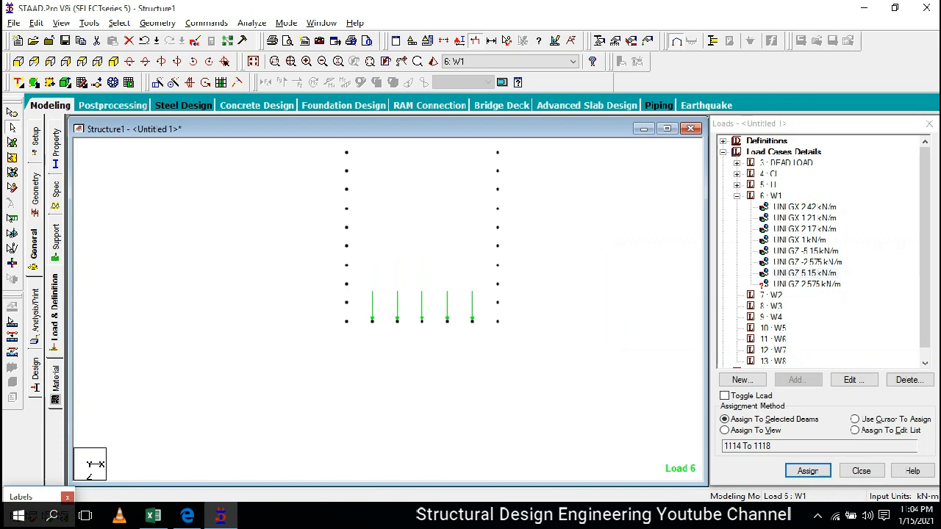
Examine the definition and assigned members of the GZ 5.15 kN/m load in W1.
scroll(422, 309, "up", 3)
scroll(422, 309, "down", 2)
scroll(422, 309, "up", 3)
scroll(421, 309, "down", 2)
left_click(401, 61)
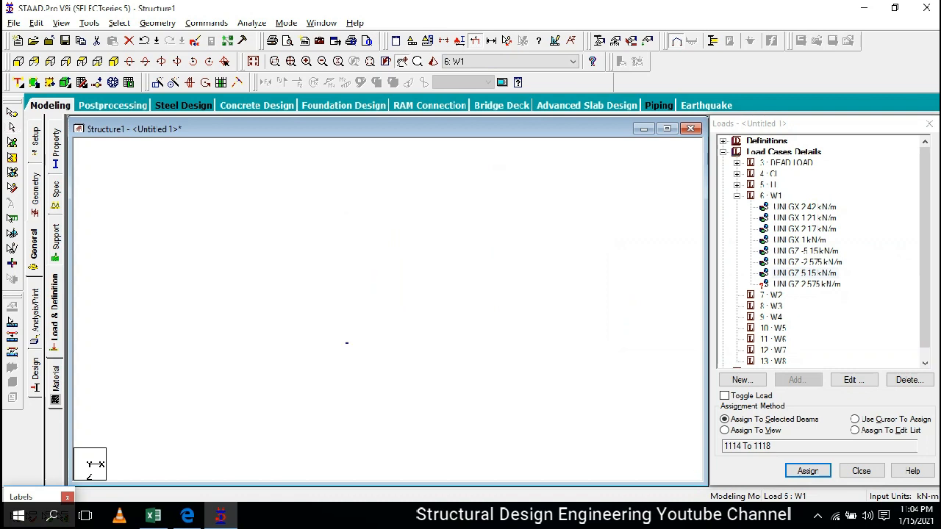
double_click(805, 273)
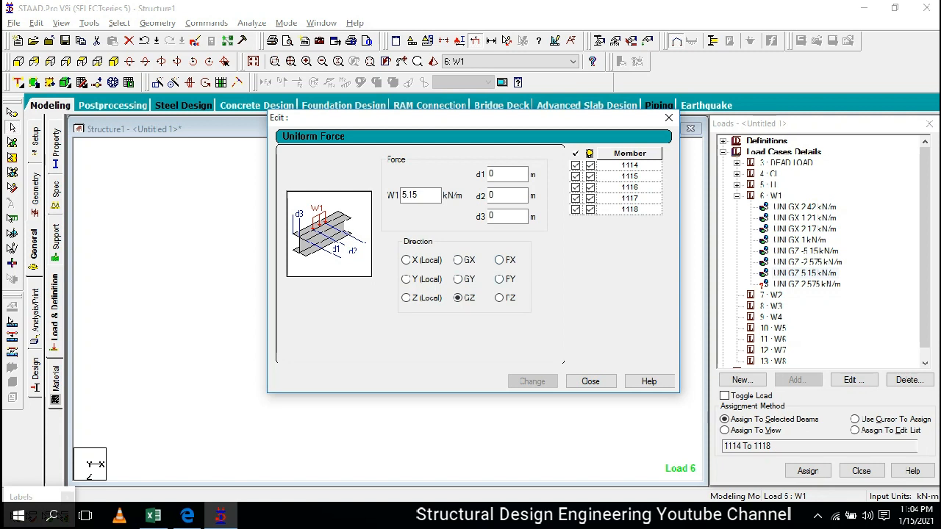
left_click(669, 118)
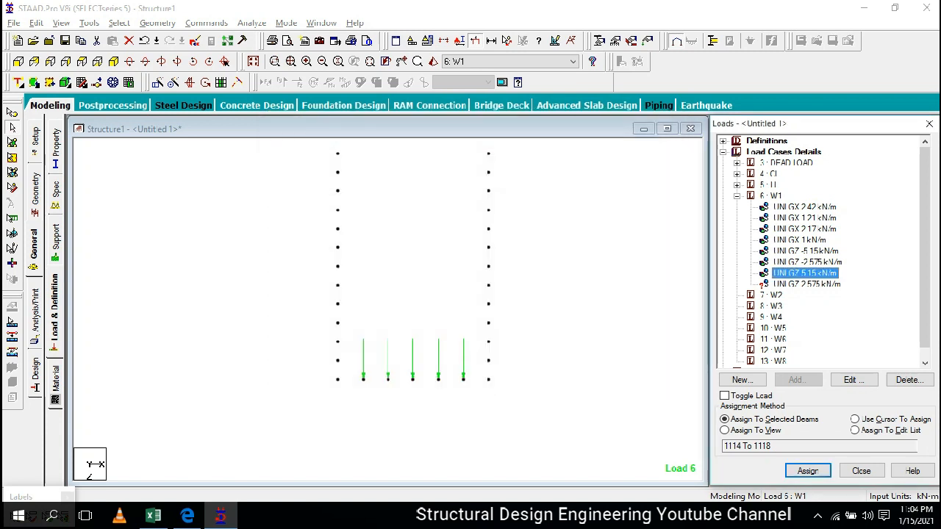
Assign the GZ 2.575 kN/m load of W1 to the two corner columns of the lower short side.
left_click(806, 285)
left_click_drag(515, 373, 479, 398)
left_click_drag(346, 372, 324, 395)
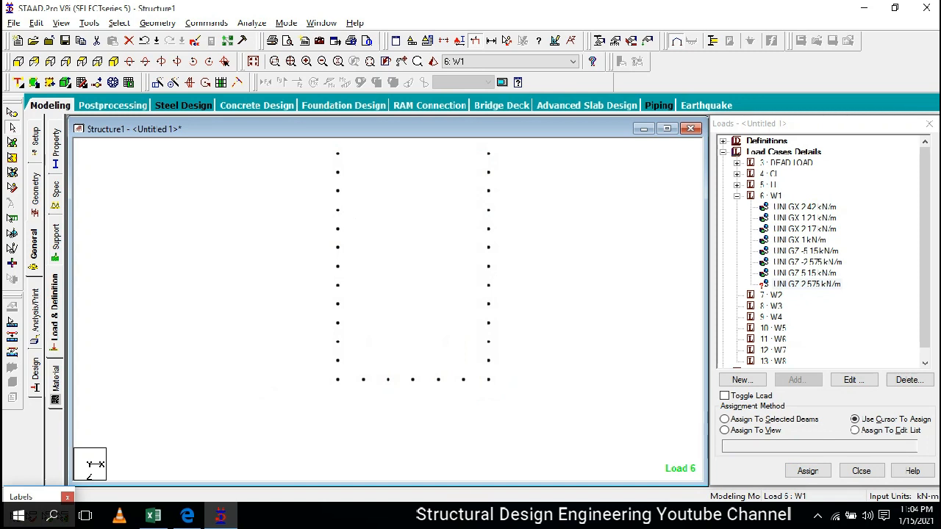
left_click(724, 419)
left_click(807, 470)
left_click(777, 335)
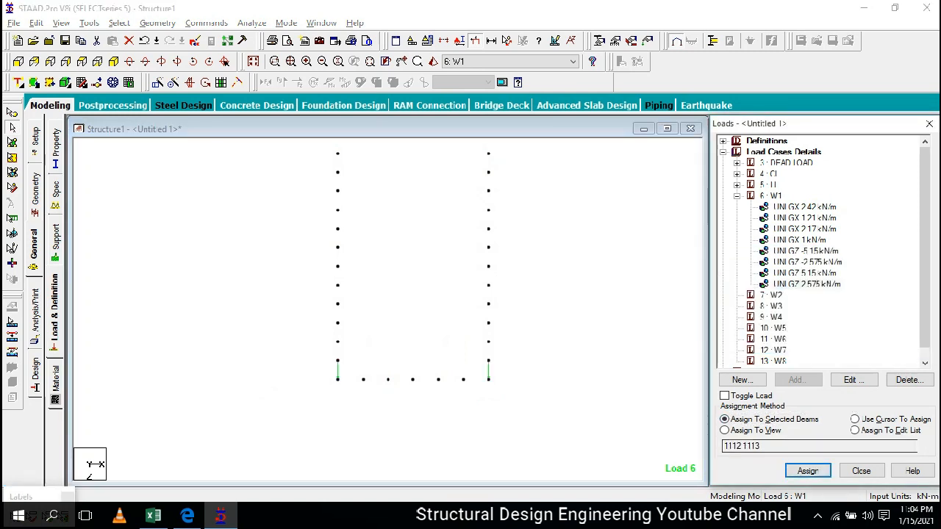
Display all W1 loads in plan, compare them with the W1 and W2 diagrams in the Excel sheet, and return to STAAD.Pro.
scroll(401, 383, "down", 4)
scroll(404, 235, "up", 3)
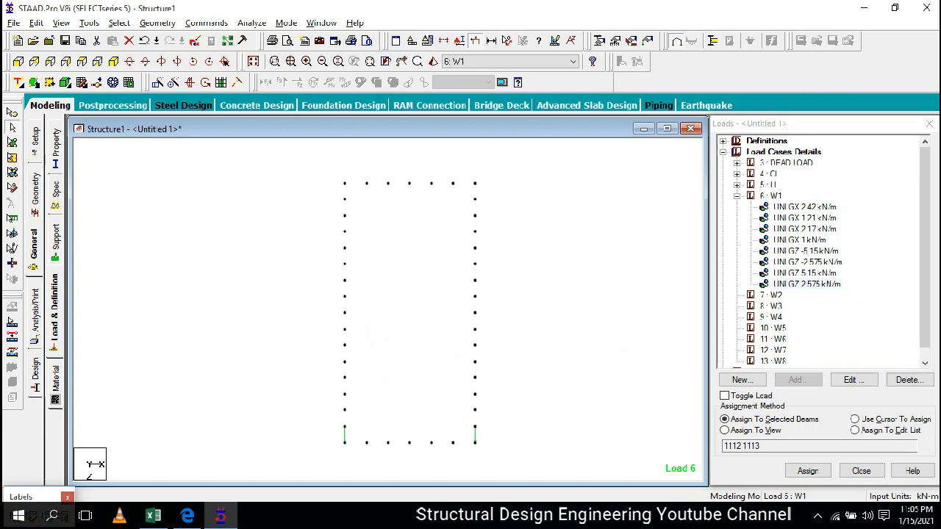
left_click(771, 196)
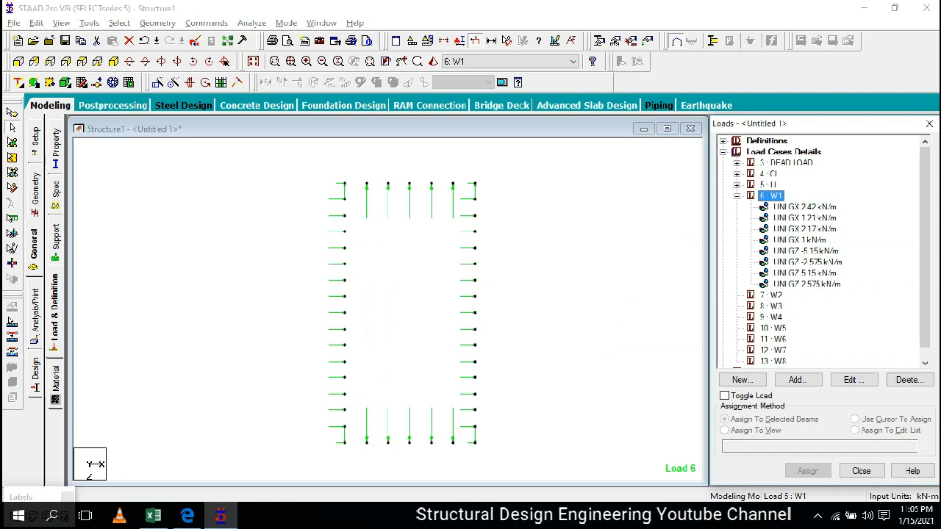
key("alt+Tab")
left_click(305, 272)
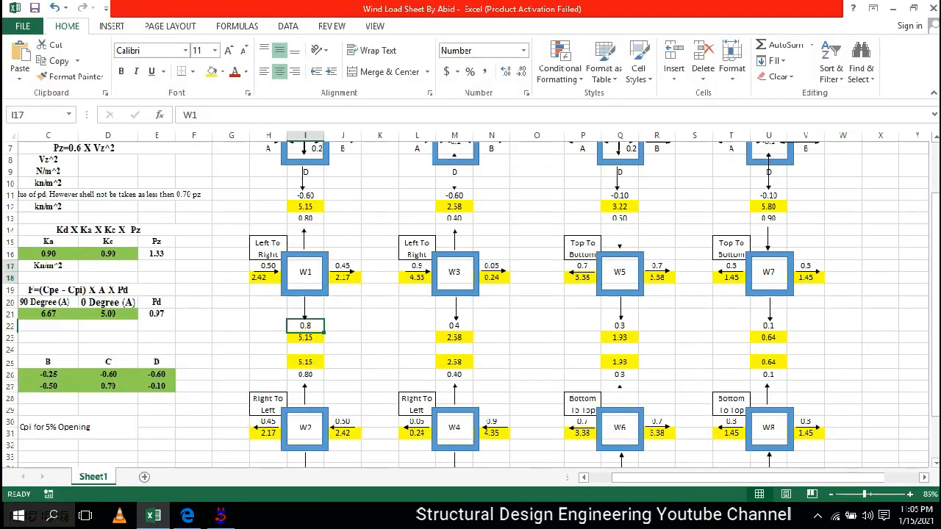
left_click(305, 428)
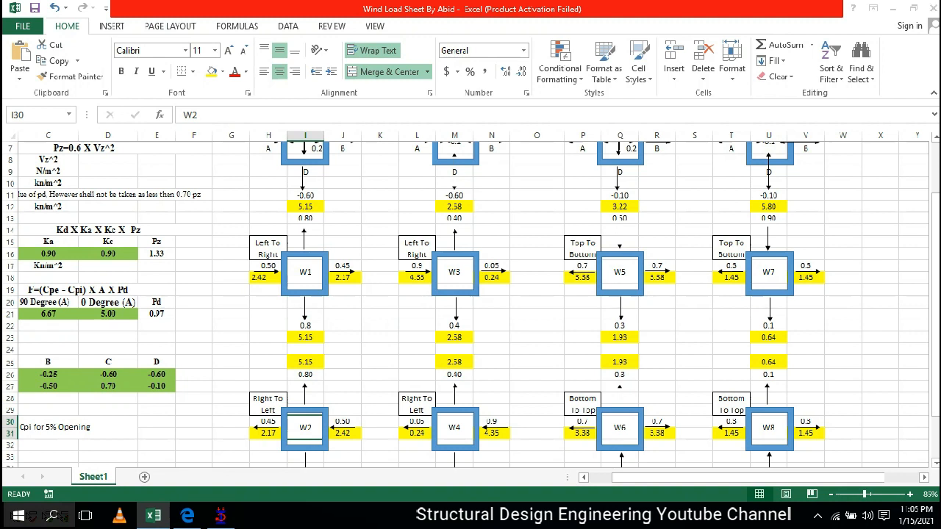
key("alt+Tab")
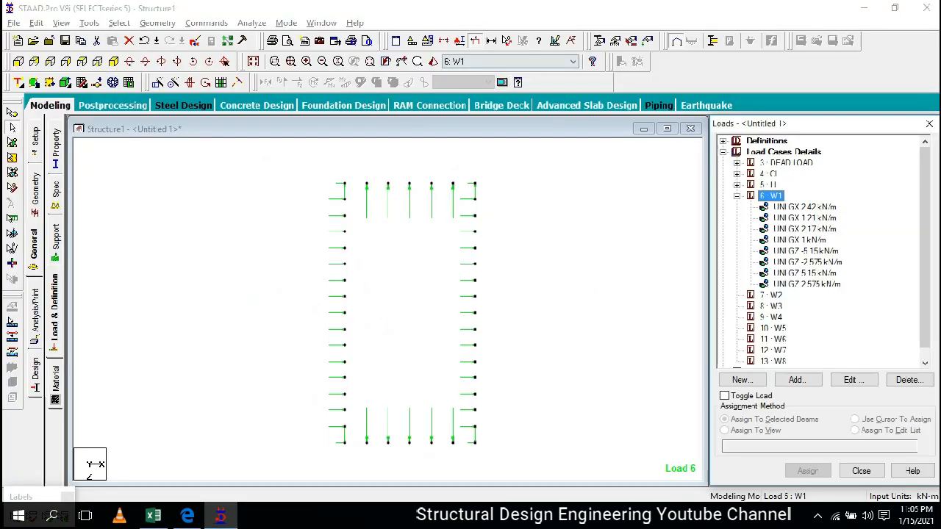
left_click(476, 41)
left_click(476, 40)
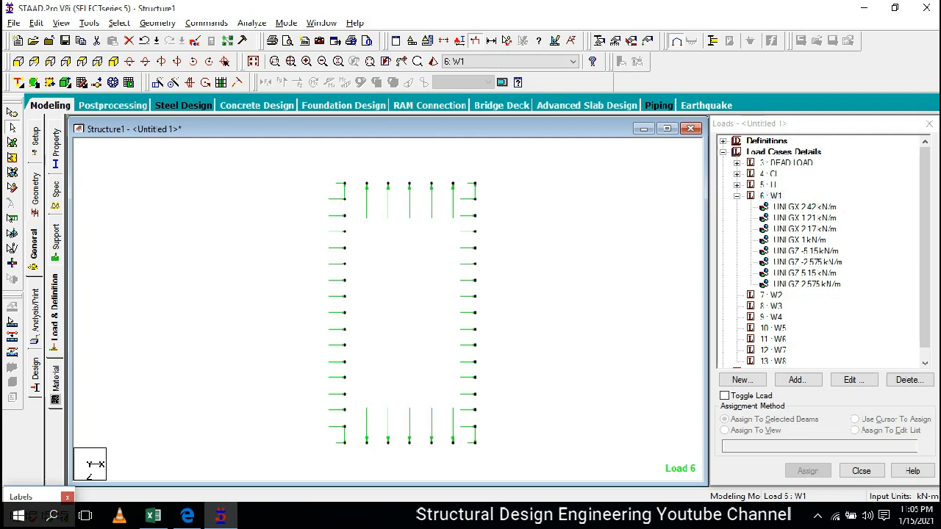
Collapse W1 and start a new uniform member force for load case W2.
left_click(736, 196)
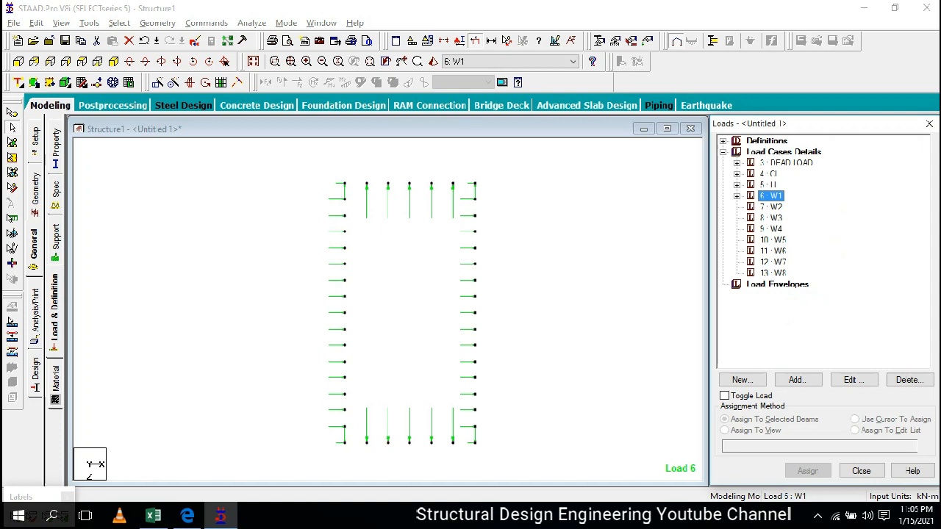
left_click(771, 208)
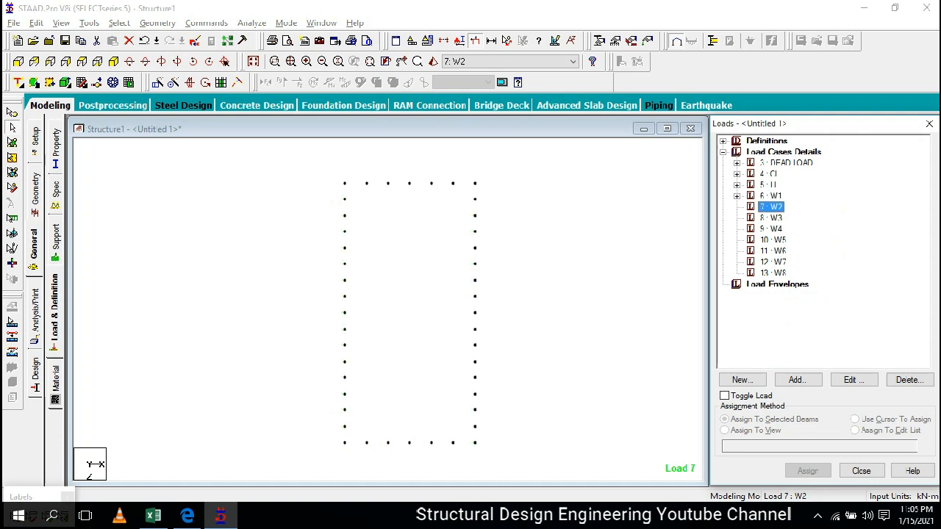
left_click(797, 380)
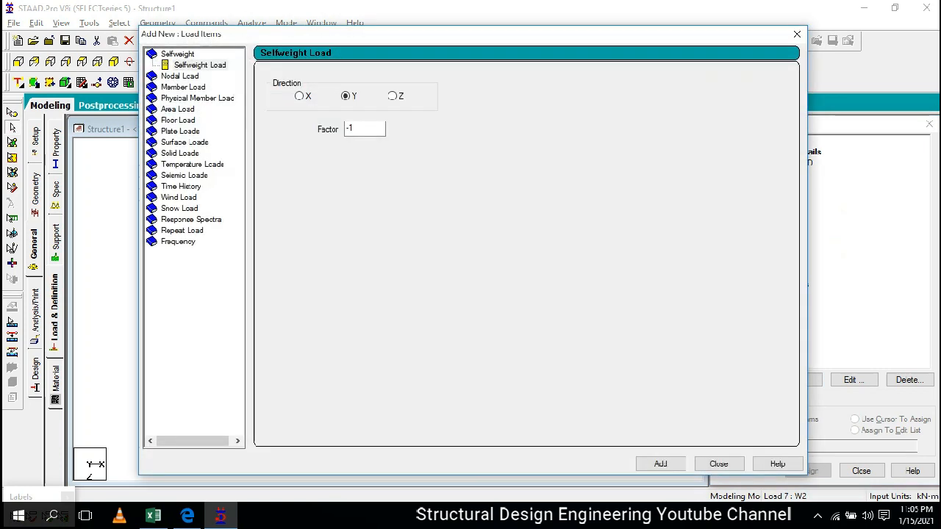
left_click(183, 87)
Examine the W2 load directions and values on each face in the Excel sheet, then return to STAAD.Pro.
key("alt+Tab")
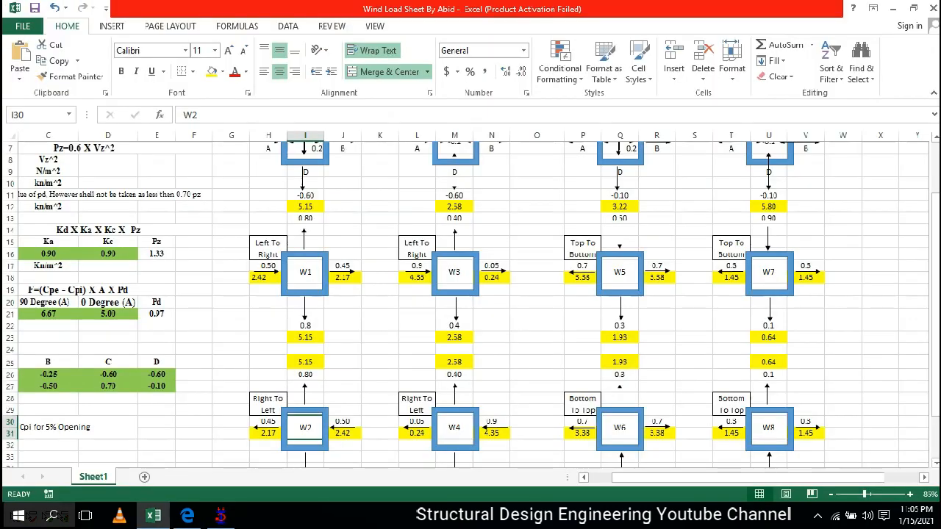
scroll(470, 301, "down", 2)
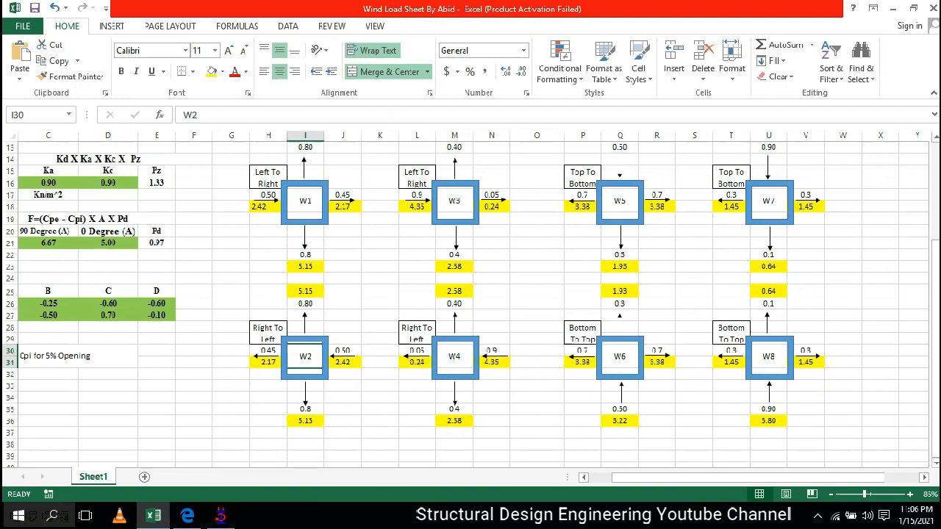
left_click(268, 374)
left_click(343, 374)
left_click(342, 328)
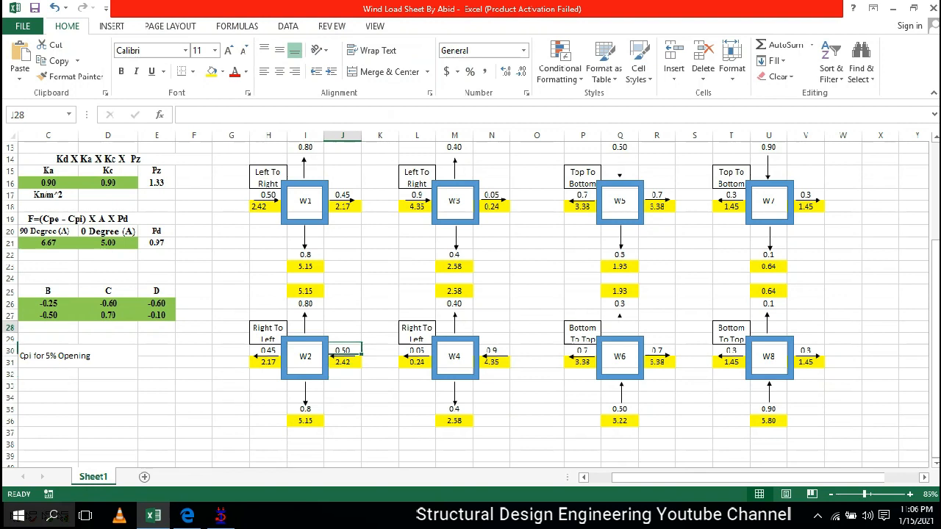
left_click(305, 410)
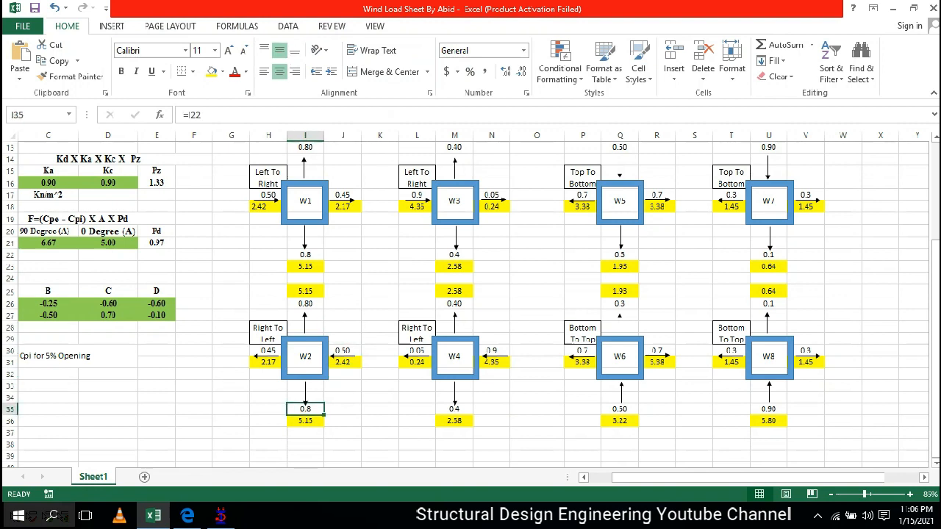
left_click(268, 362)
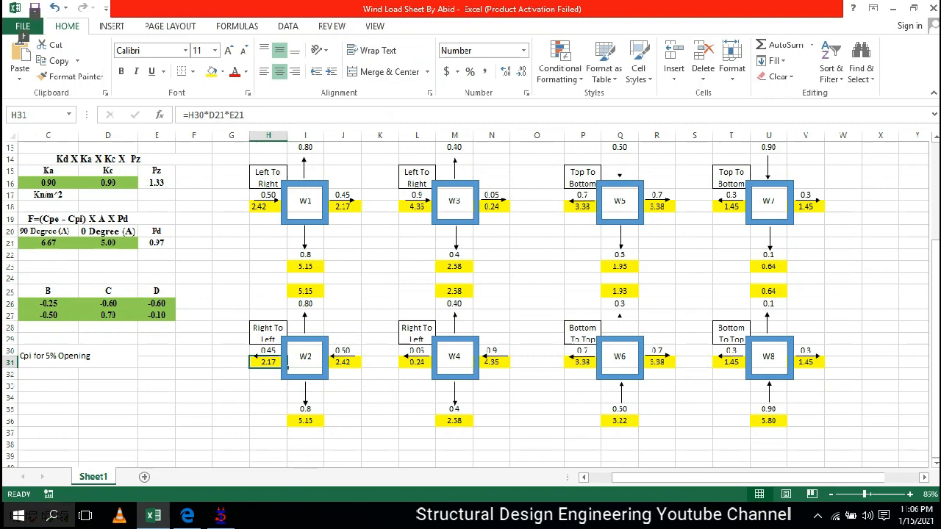
key("alt")
key("alt+Tab")
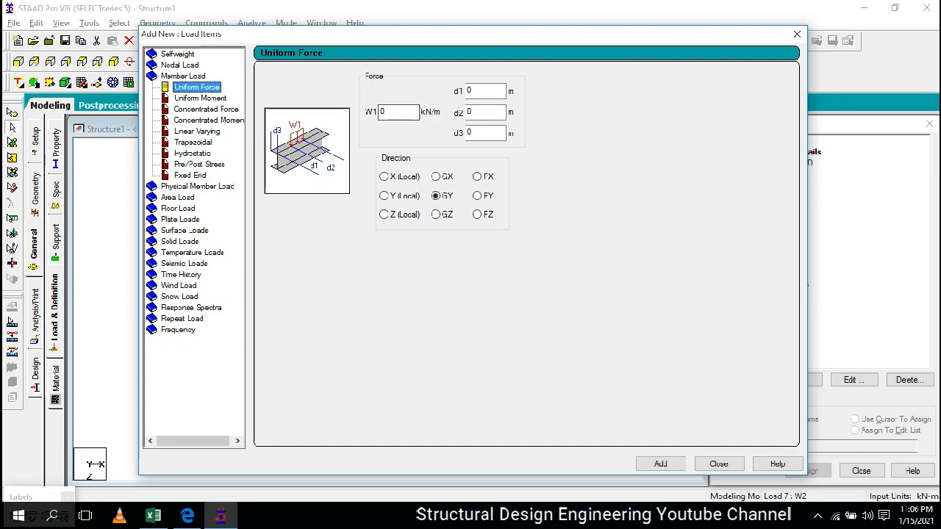
Add a uniform force of -2.17 kN/m in the GX direction to W2, checking the value against the Excel sheet.
key("alt+Tab")
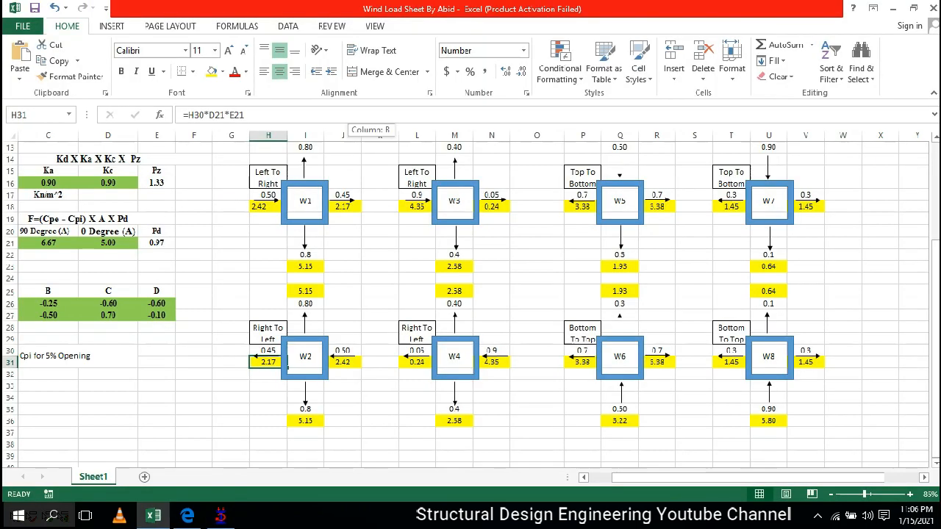
key("alt+Tab")
type("-2.17")
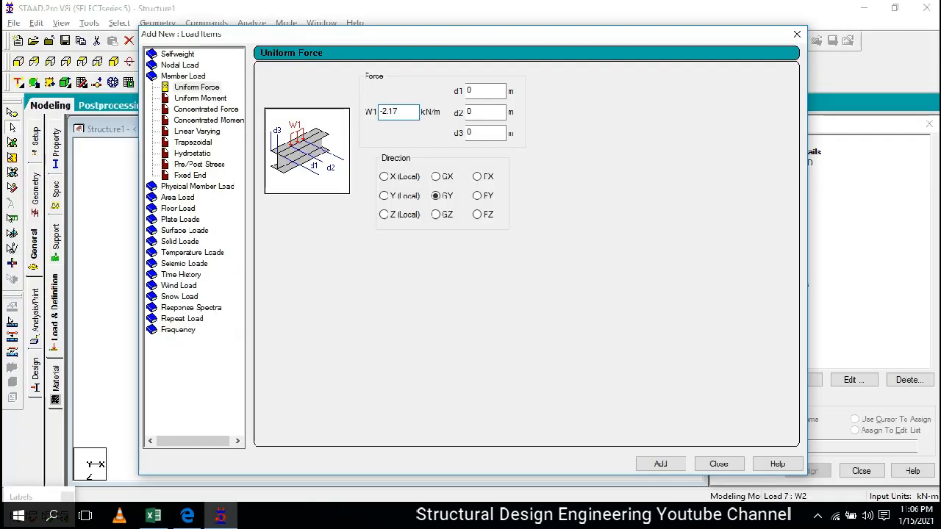
left_click(435, 215)
left_click(436, 177)
key("alt+Tab")
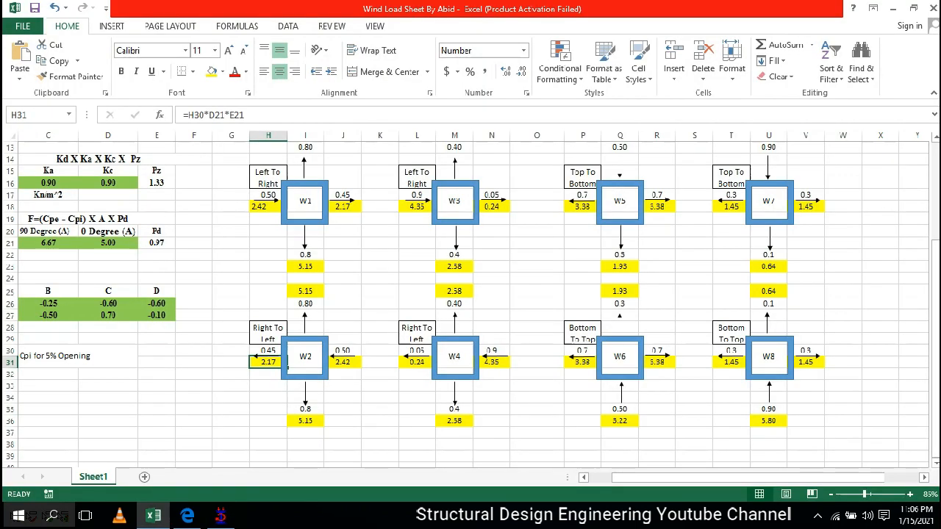
key("alt+Tab")
left_click(660, 464)
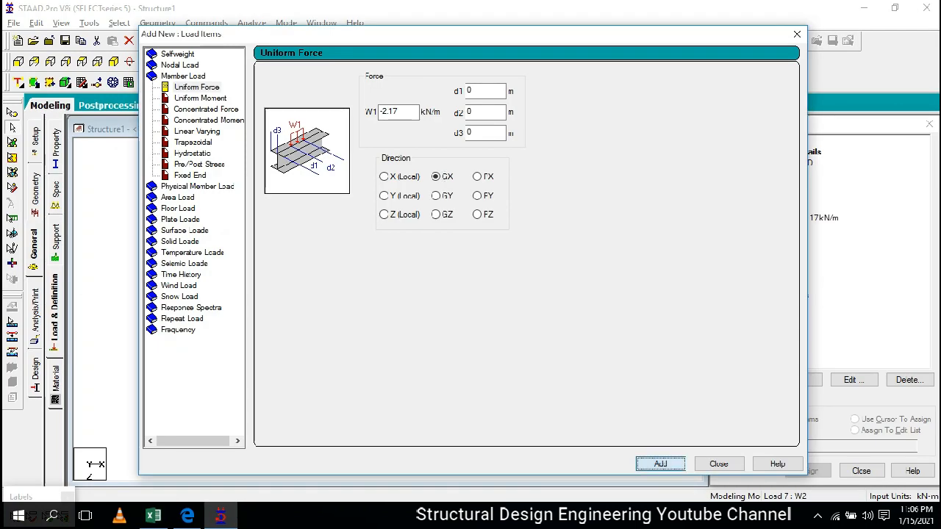
Add a uniform force of -1.0 kN/m in the GX direction to W2.
left_click_drag(382, 112, 400, 111)
type("1.0")
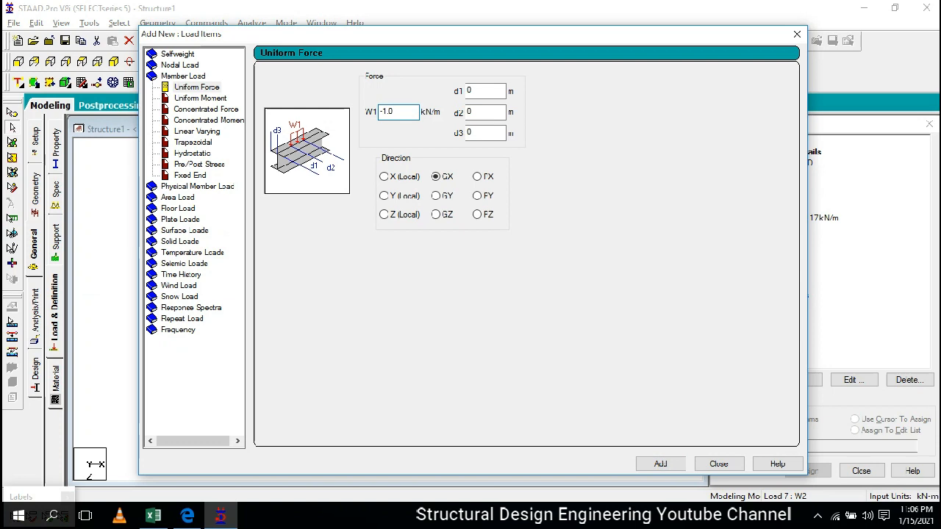
left_click(660, 463)
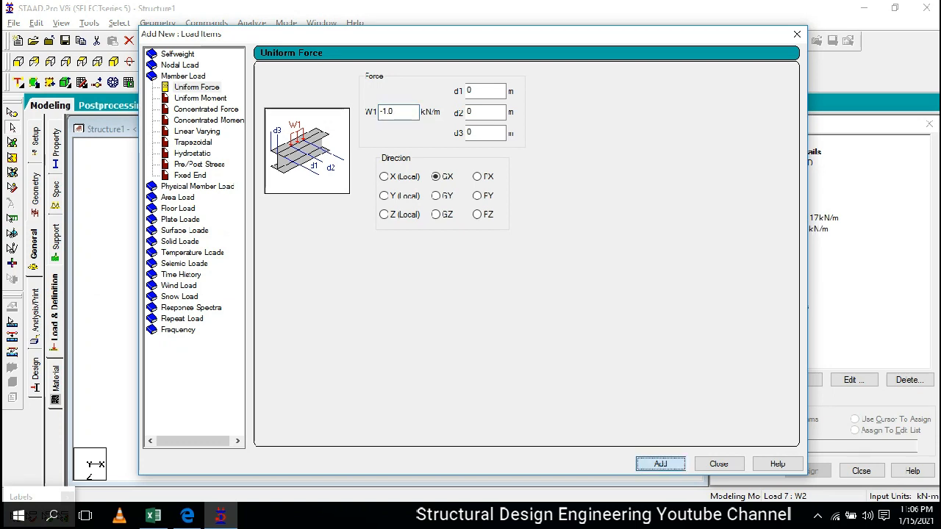
Assign the -2.17 kN/m GX load of W2 to the intermediate columns along the left long side in plan, saving the model.
left_click(796, 34)
left_click(805, 218)
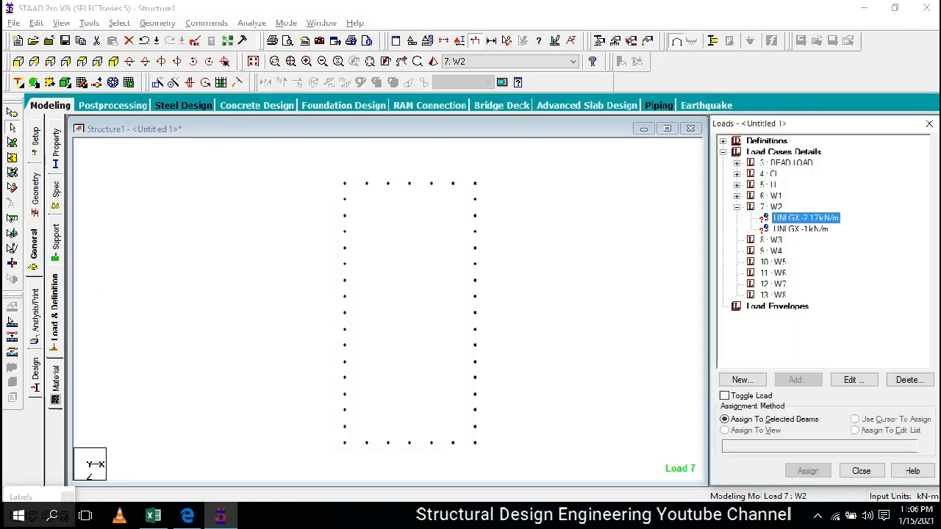
left_click(558, 280)
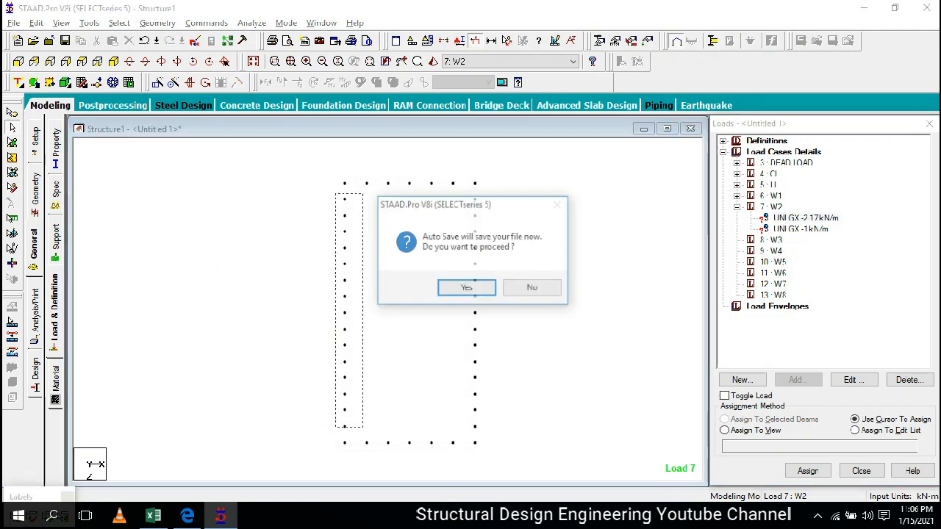
left_click(466, 288)
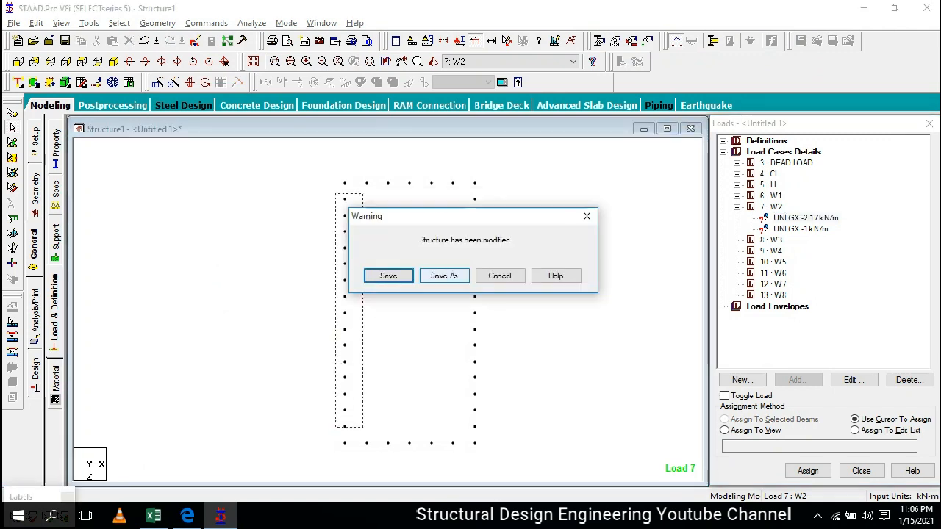
left_click(389, 276)
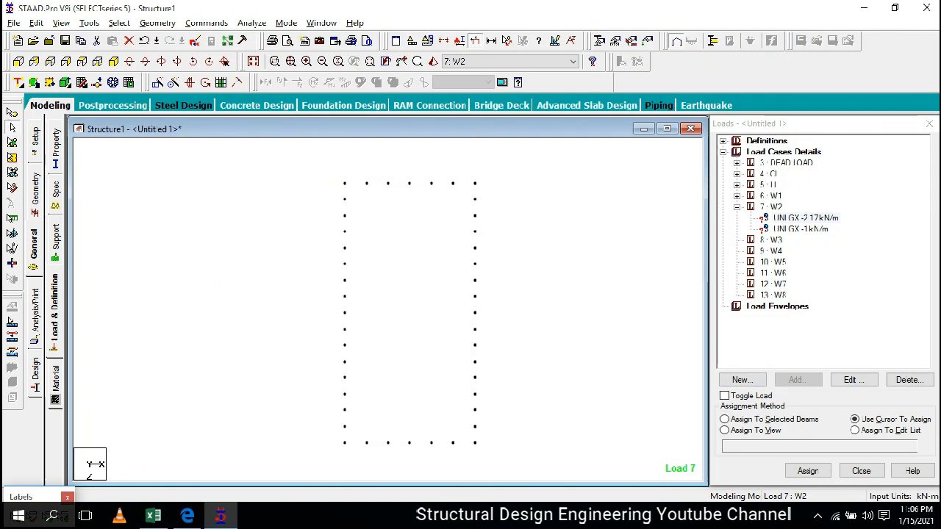
left_click(724, 419)
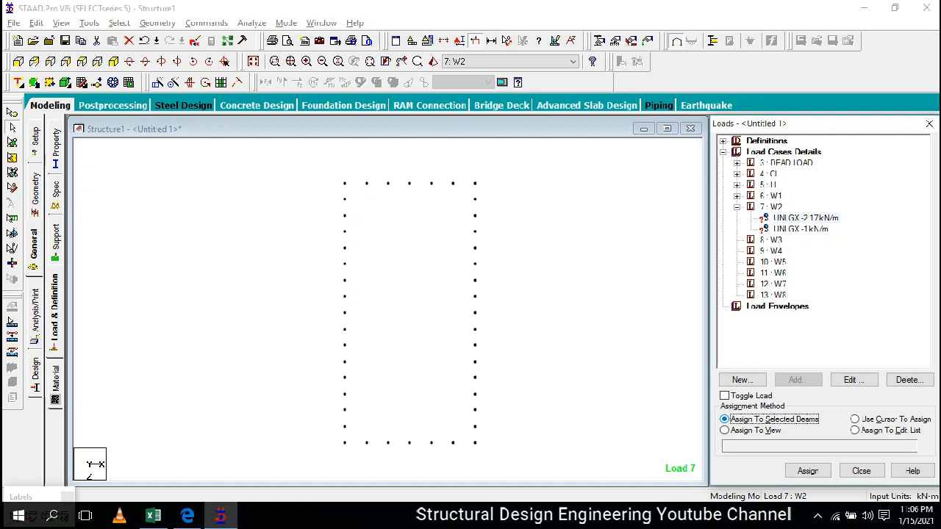
left_click(806, 471)
key("Return")
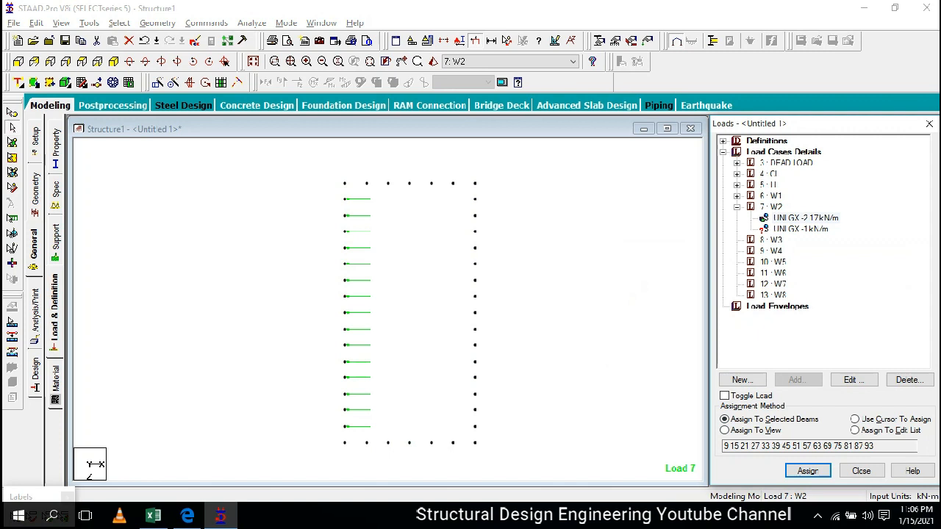
Assign the -1 kN/m GX load of W2 to the two corner columns at the ends of the left long side.
left_click(800, 230)
left_click(333, 435)
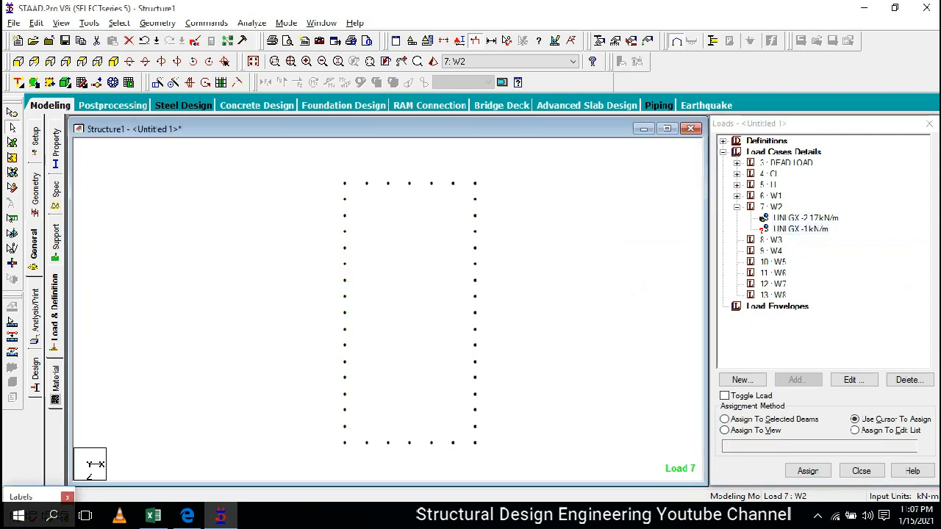
left_click(725, 419)
left_click(807, 471)
key("Return")
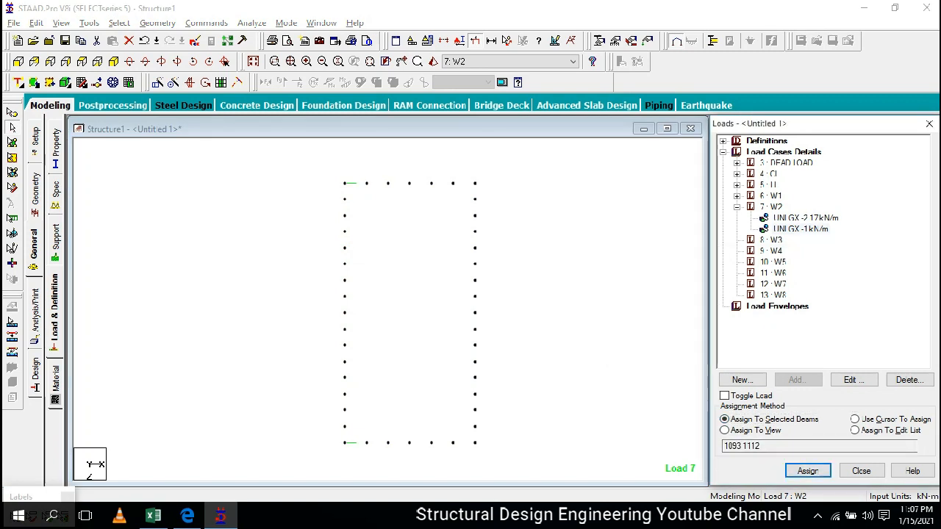
Review the W1 to W8 wind diagrams in the Excel sheet, then return to STAAD.Pro and display all loads of W2.
scroll(409, 312, "up", 1)
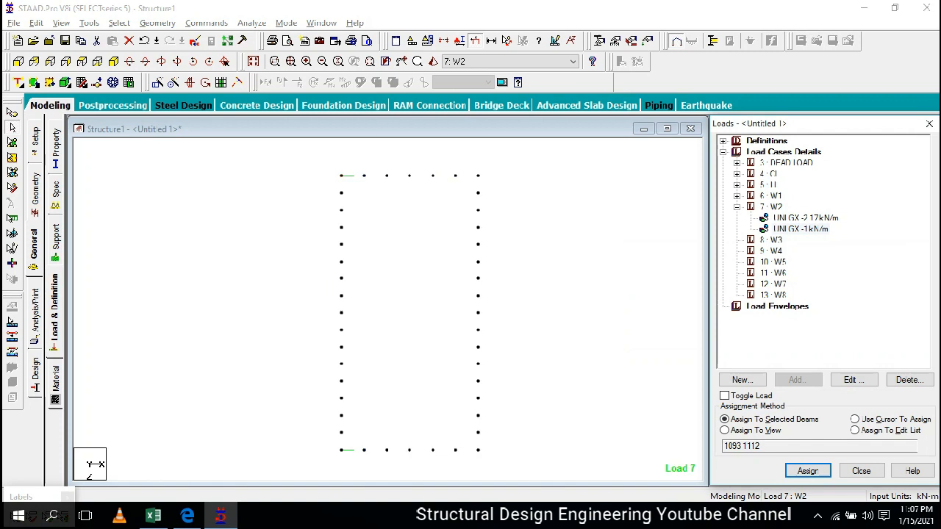
key("alt+Tab")
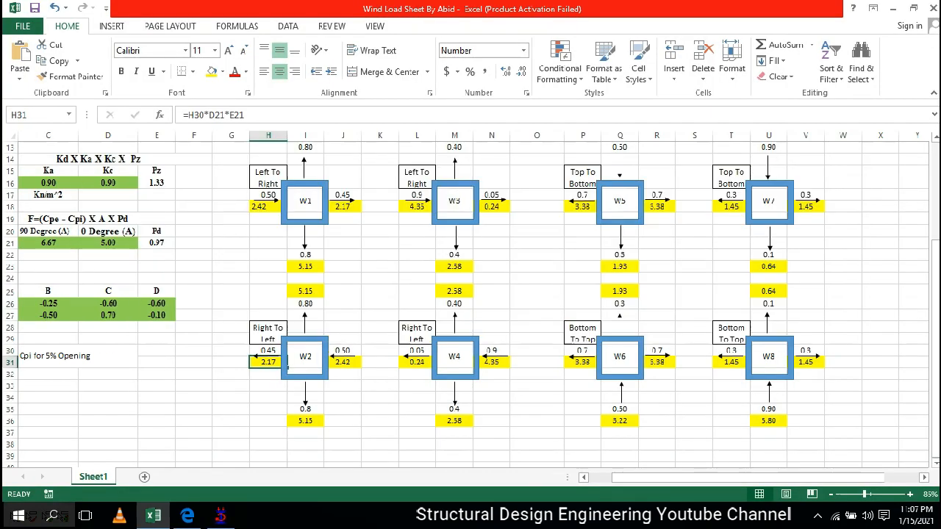
scroll(471, 303, "up", 1)
left_click_drag(221, 193, 843, 421)
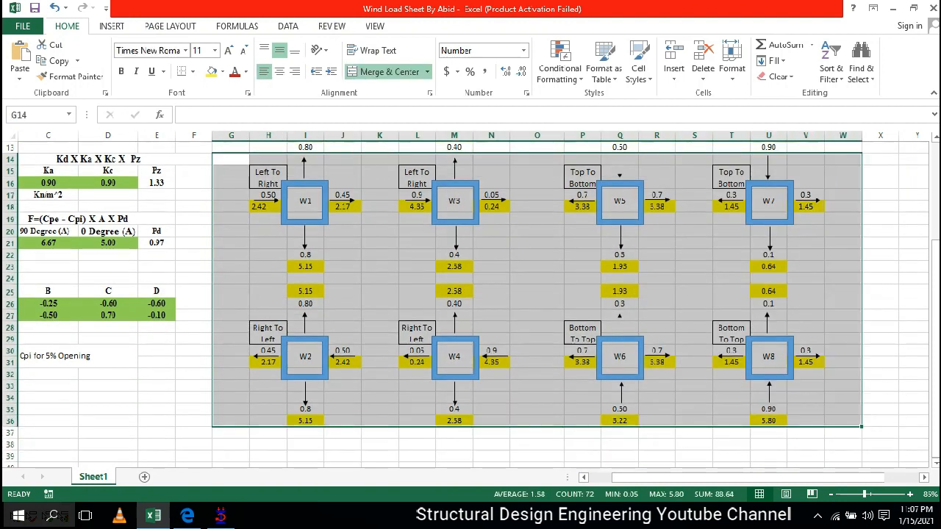
left_click(490, 292)
scroll(490, 292, "up", 1)
key("alt+Tab")
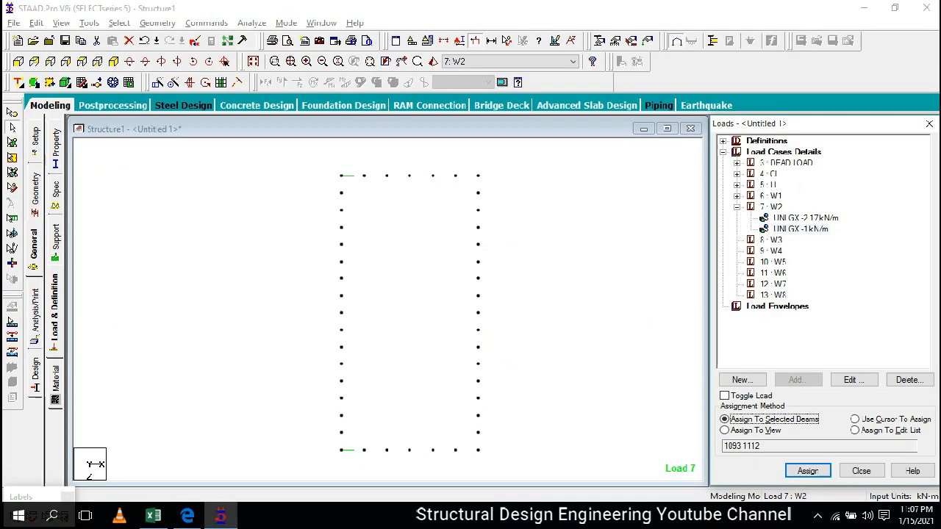
left_click(771, 207)
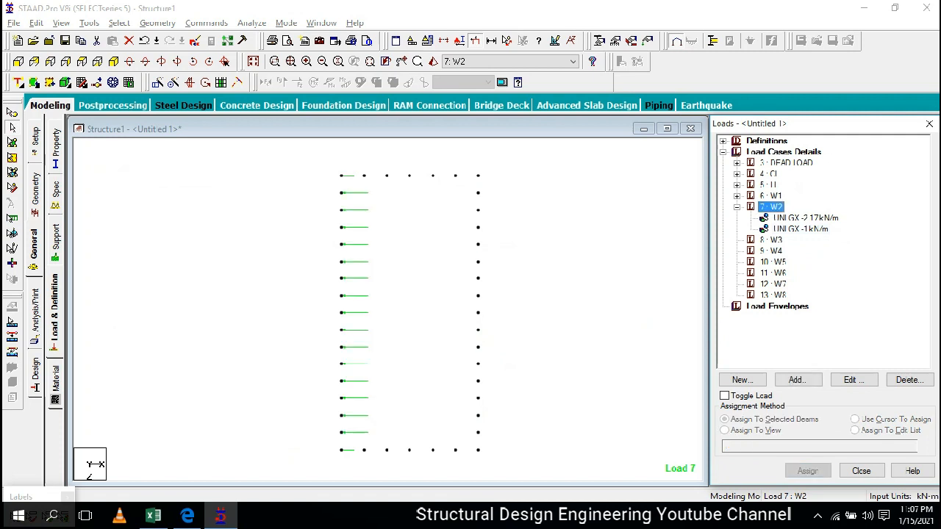
Examine the W1 to W5 wind diagrams one by one in the Excel sheet, then switch back to STAAD.Pro.
key("alt+Tab")
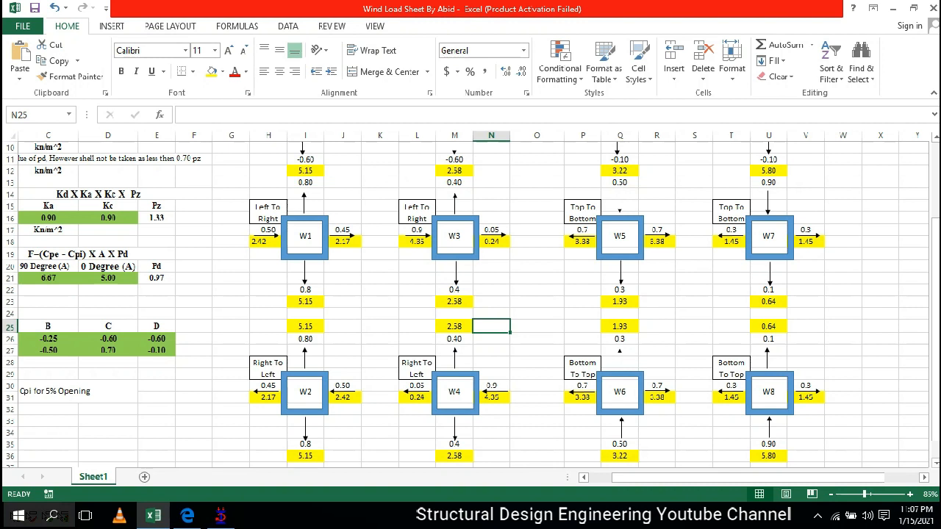
left_click_drag(220, 195, 804, 456)
left_click(305, 237)
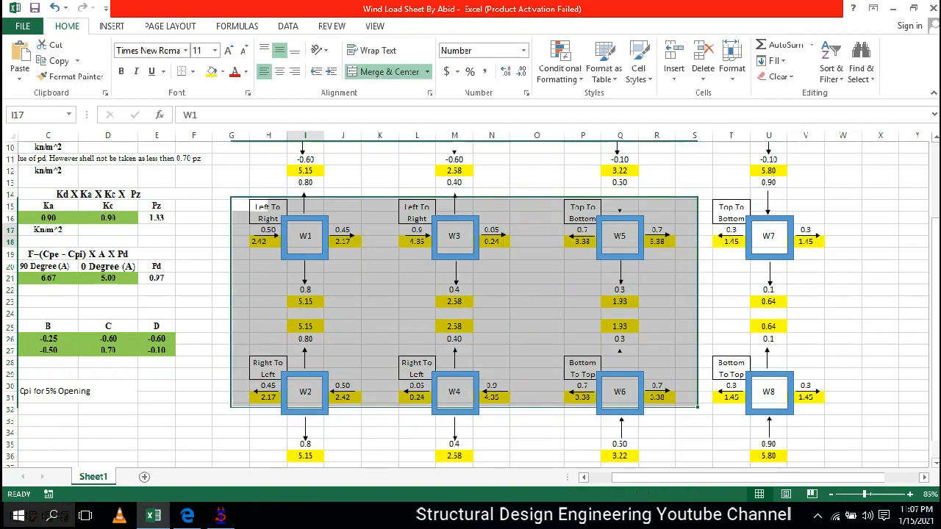
left_click(305, 391)
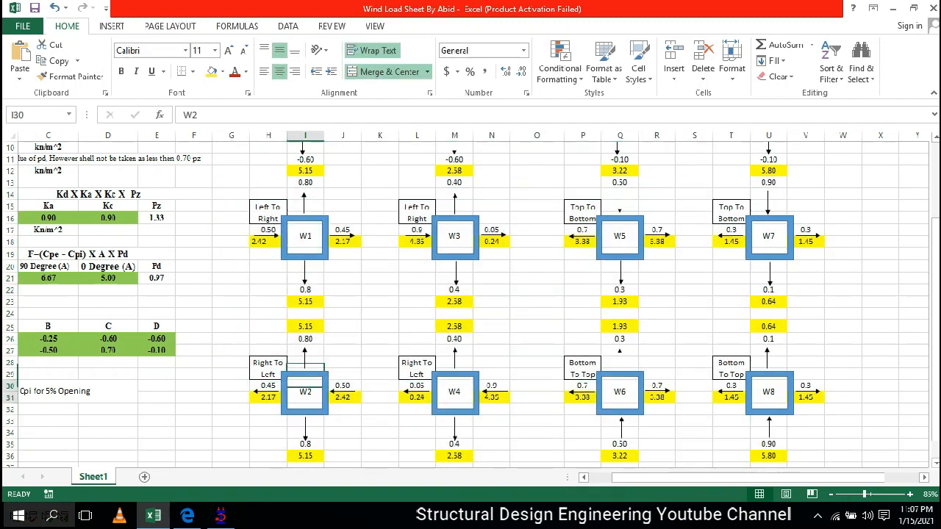
left_click(454, 236)
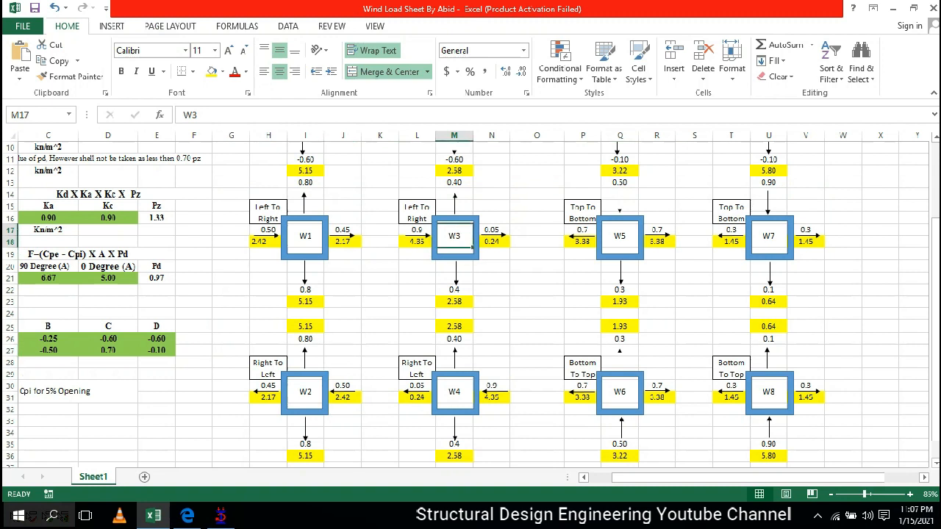
left_click(454, 392)
left_click(619, 236)
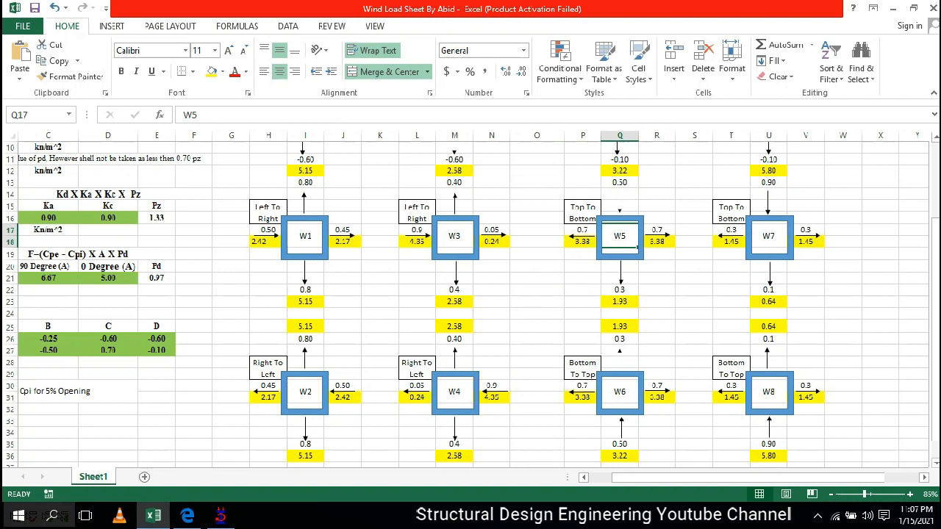
left_click(220, 514)
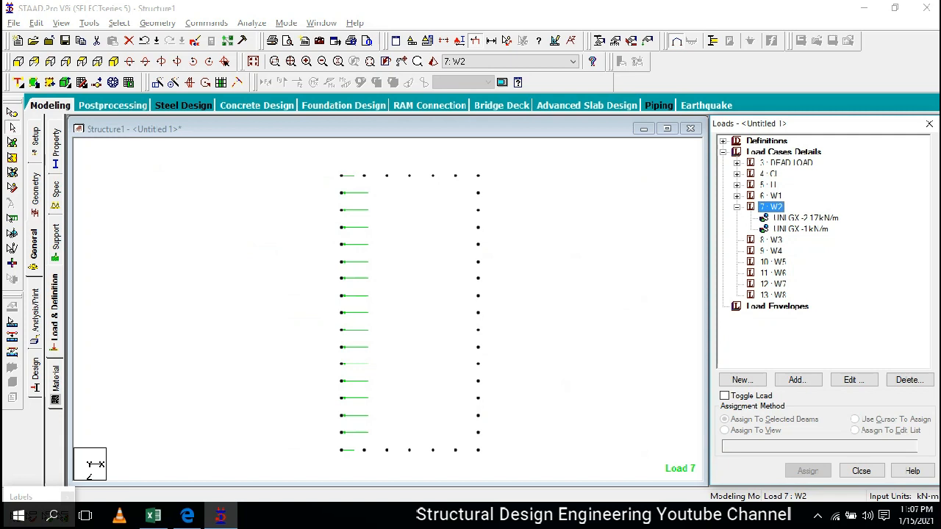
Expand load case W1 and inspect each of its member loads in the model, continuing through W2 and the following cases.
left_click(736, 196)
left_click(804, 207)
left_click(804, 218)
left_click(804, 230)
key("Down")
key("Down")
key("Down")
key("Down")
key("Down")
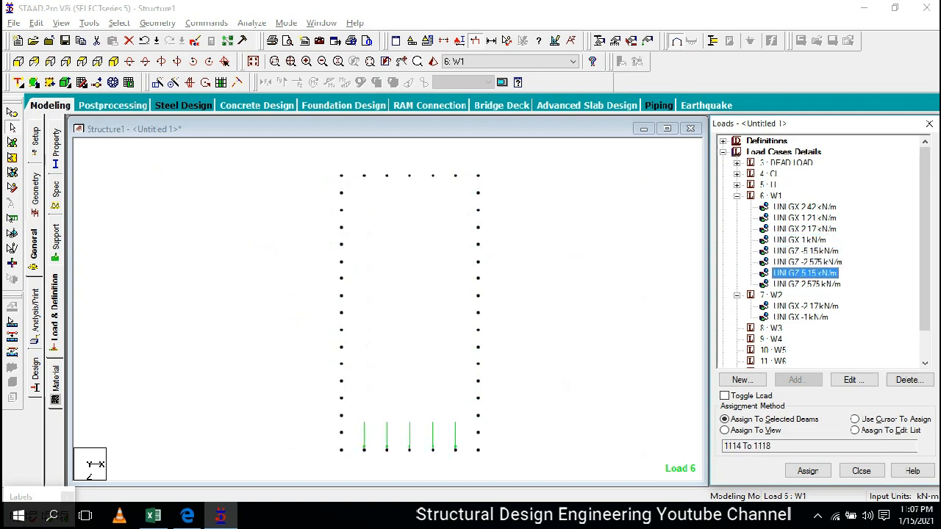
key("Down")
key("Down")
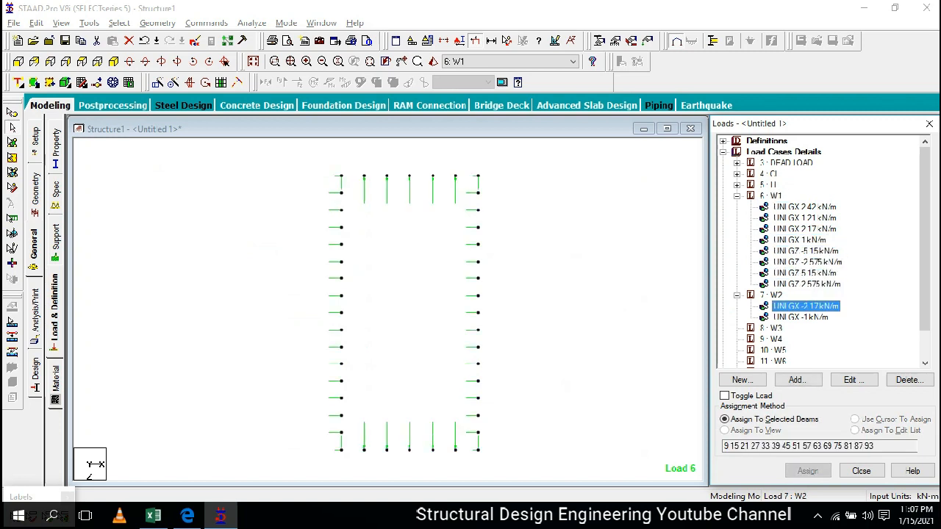
key("Down")
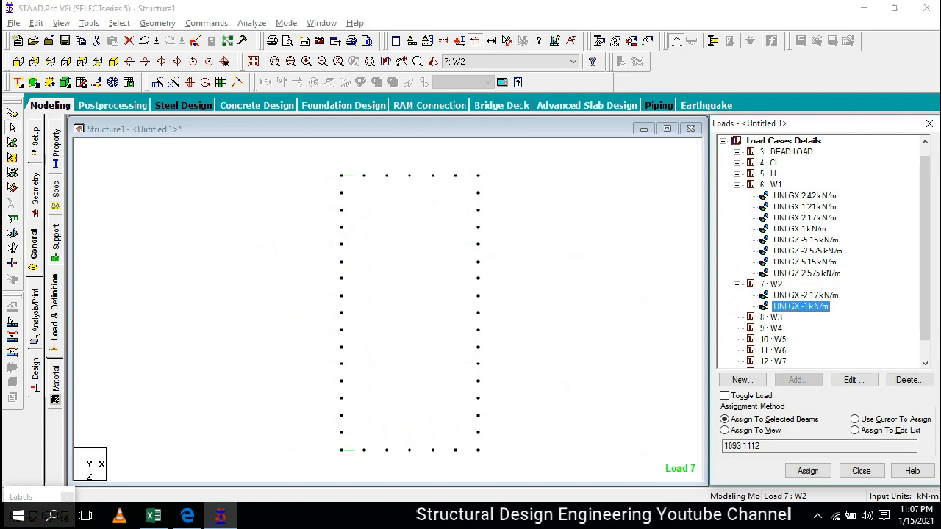
key("Down")
key("Down")
key("Down")
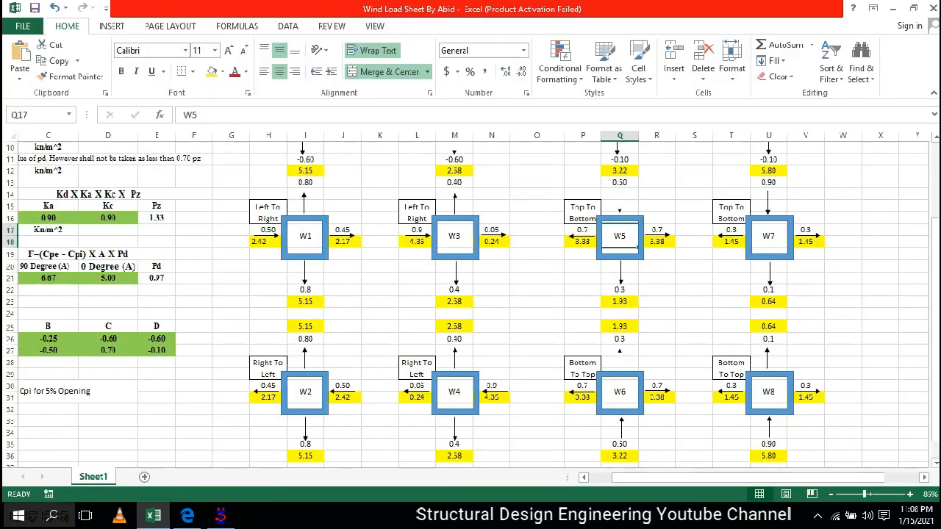
Check the W1 and W8 diagrams in the Excel sheet, then view load case W8 in STAAD.Pro.
scroll(465, 305, "down", 1)
left_click(305, 201)
left_click(768, 356)
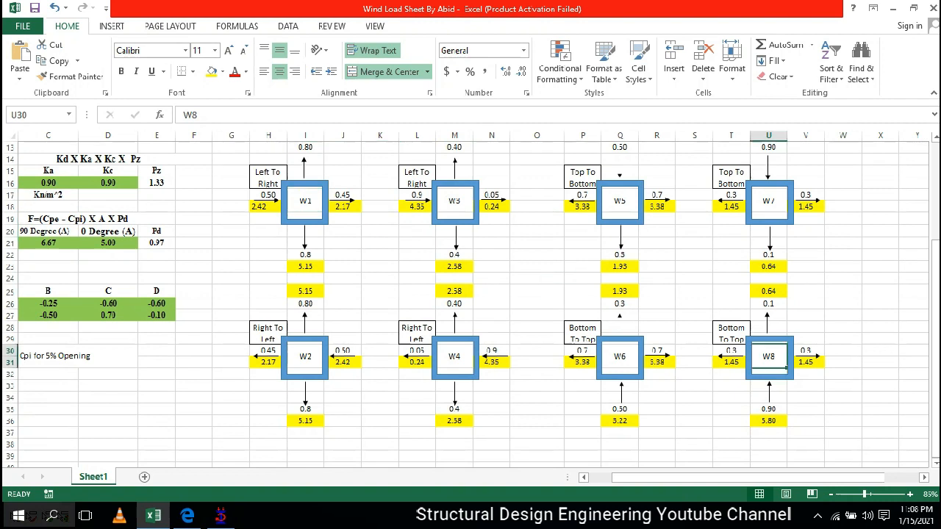
key("alt+Tab")
key("Down")
key("Down")
key("Down")
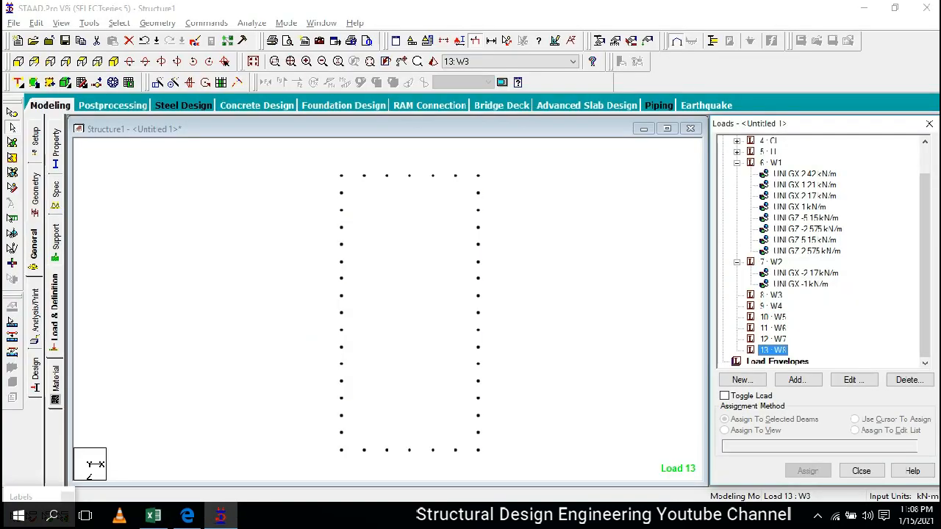
Switch to the Excel sheet and examine the wind directions and values around W5, W3 and W4.
key("alt+Tab")
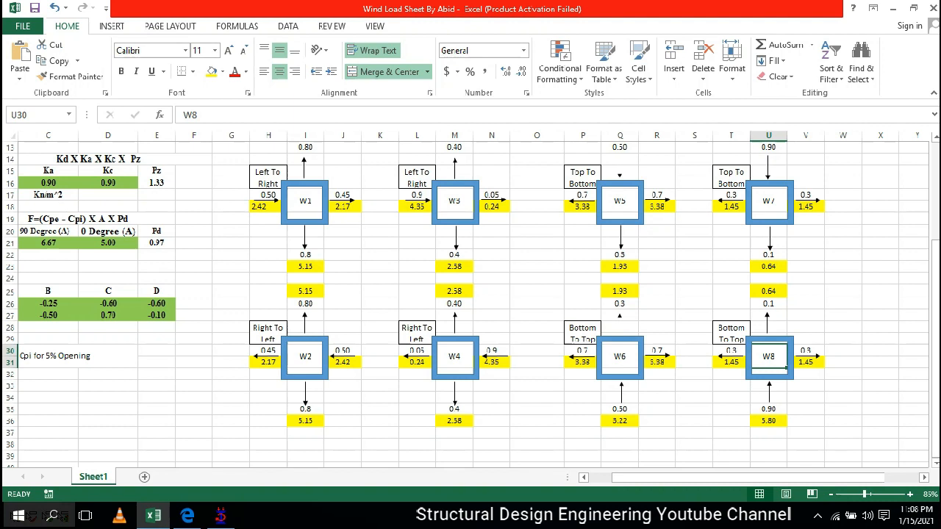
left_click(619, 201)
left_click_drag(582, 175, 657, 243)
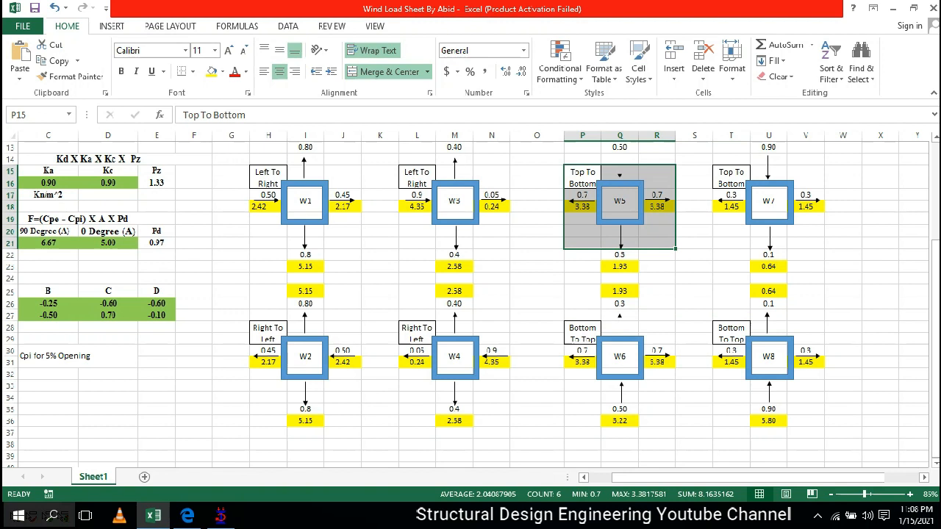
left_click_drag(416, 176, 491, 243)
left_click(454, 356)
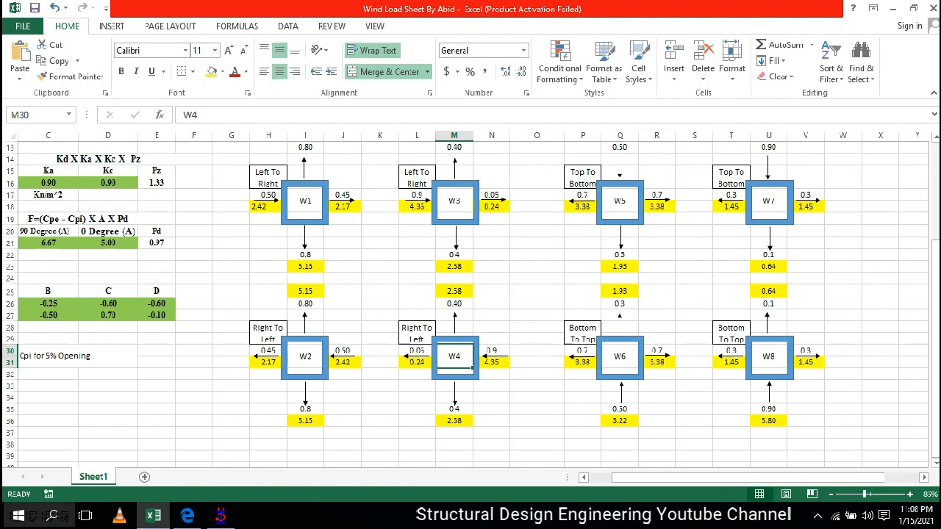
Review the complete set of wind diagrams and the IS 875 Part 3 calculations in the Excel sheet, then return to STAAD.Pro.
scroll(470, 294, "up", 1)
scroll(470, 294, "up", 2)
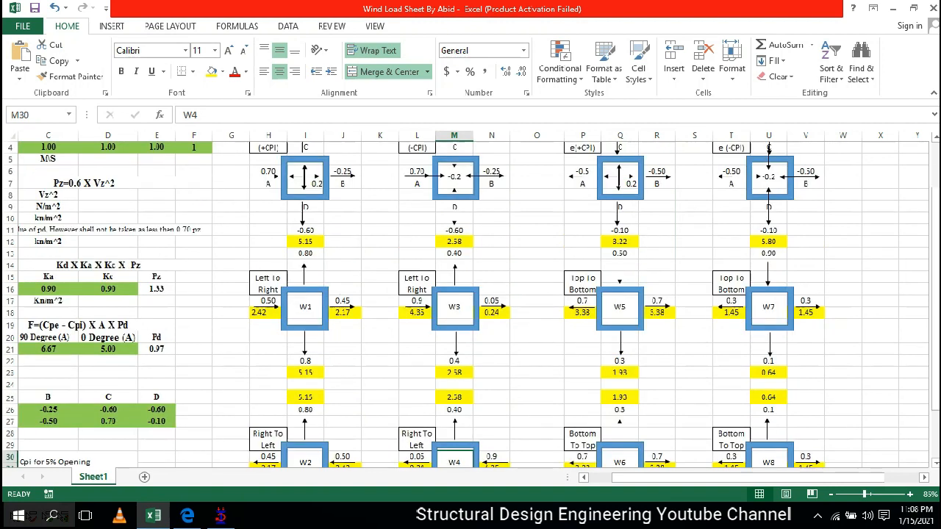
left_click_drag(231, 253, 819, 444)
left_click(694, 456)
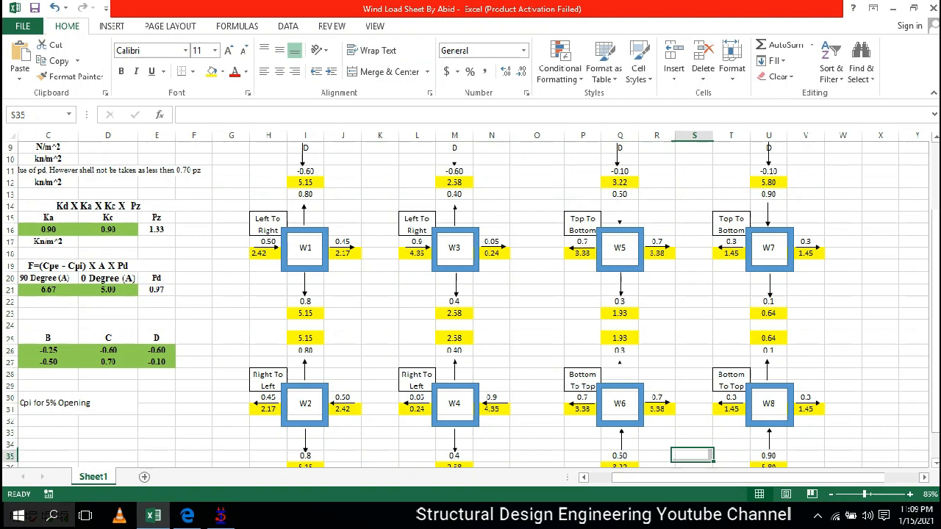
scroll(693, 456, "down", 1)
left_click_drag(842, 432, 220, 154)
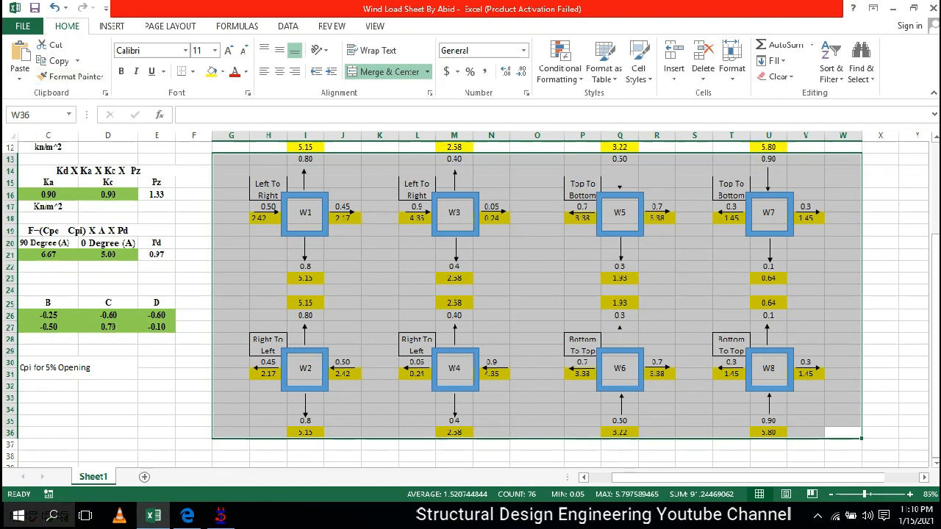
scroll(470, 305, "up", 4)
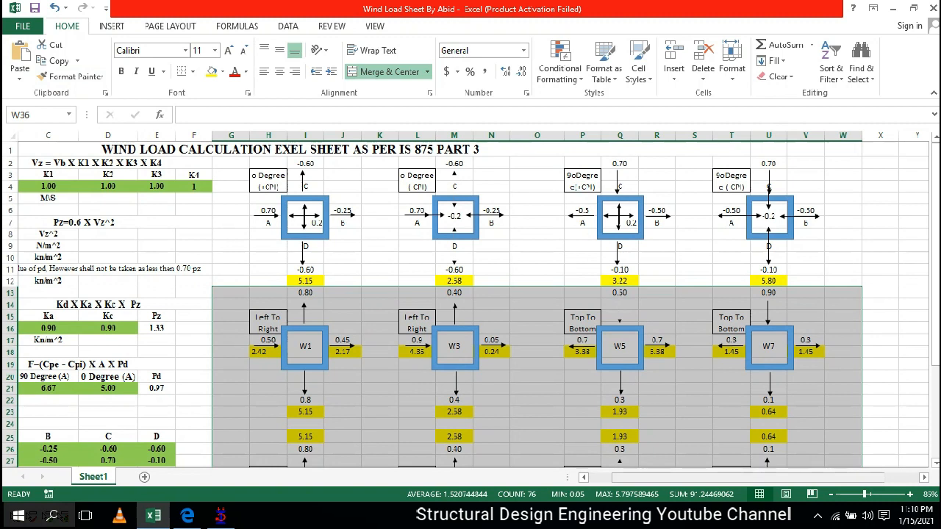
left_click_drag(641, 477, 615, 477)
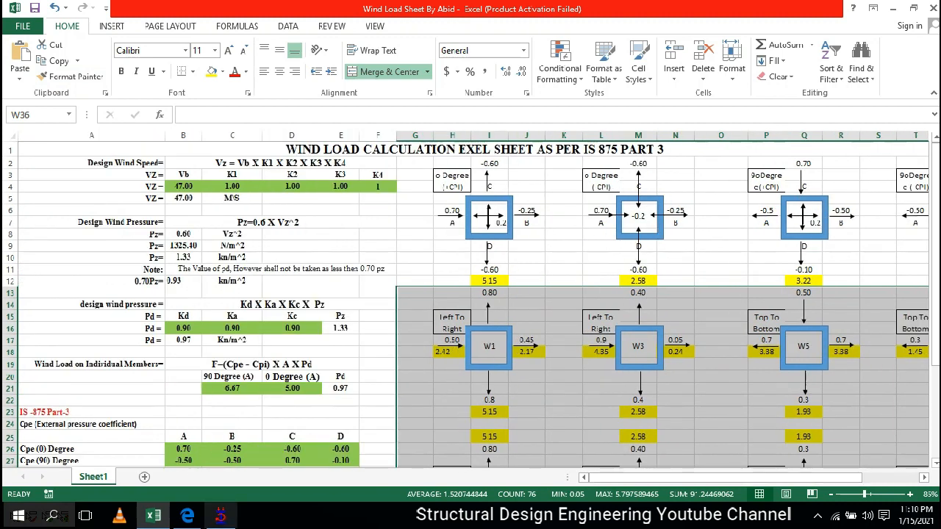
left_click(221, 515)
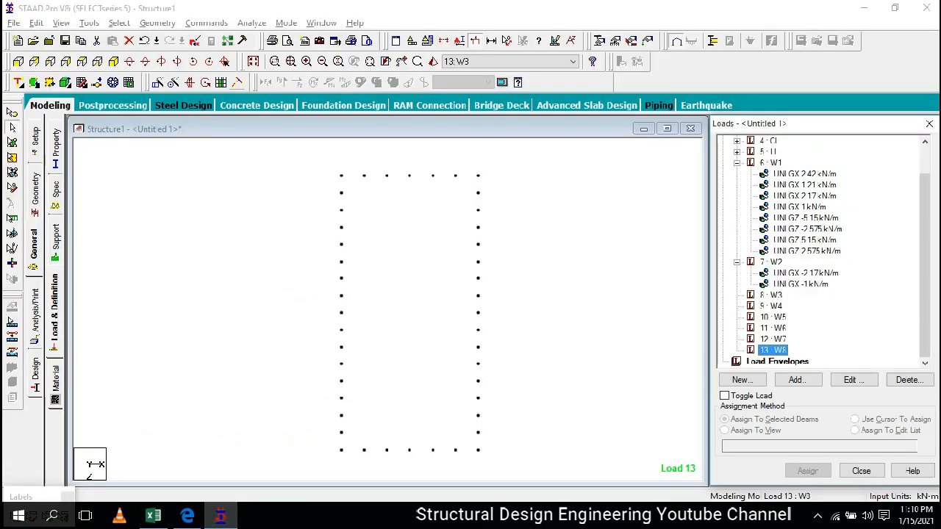
Display the whole structure in top view and select the roof beams of the first interior transverse frame from the upper gable.
left_click(253, 62)
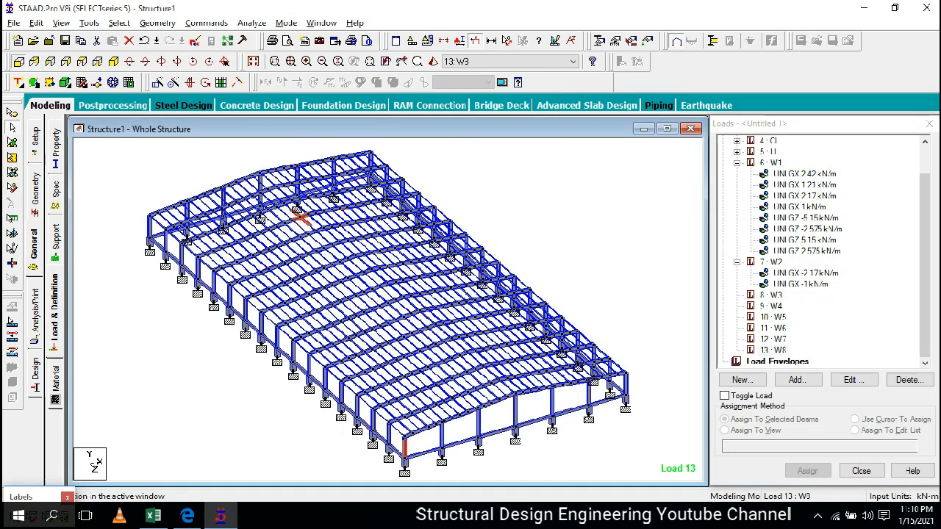
left_click(18, 62)
left_click(81, 61)
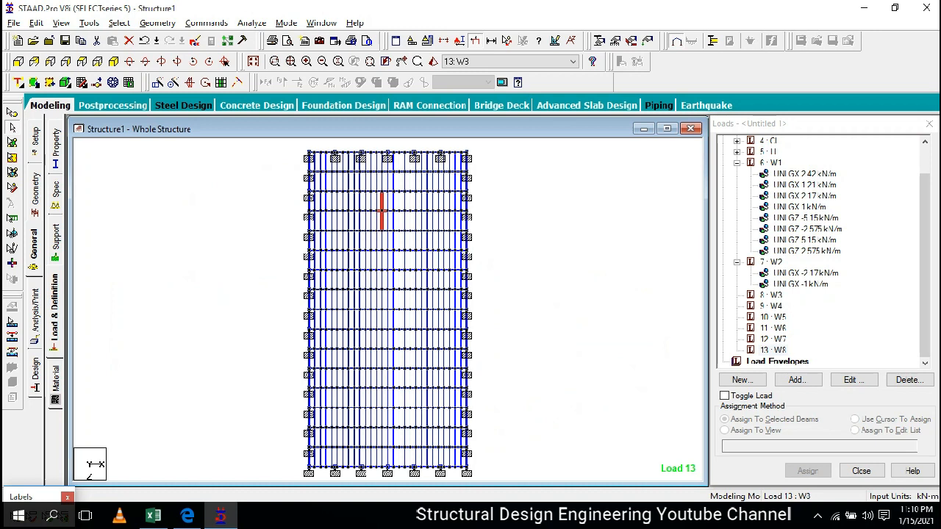
left_click(382, 211)
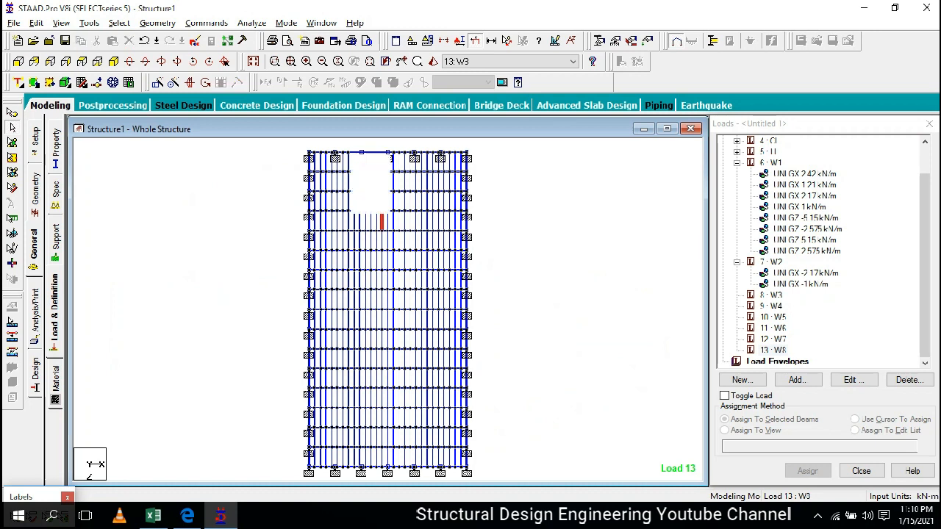
left_click_drag(297, 166, 491, 178)
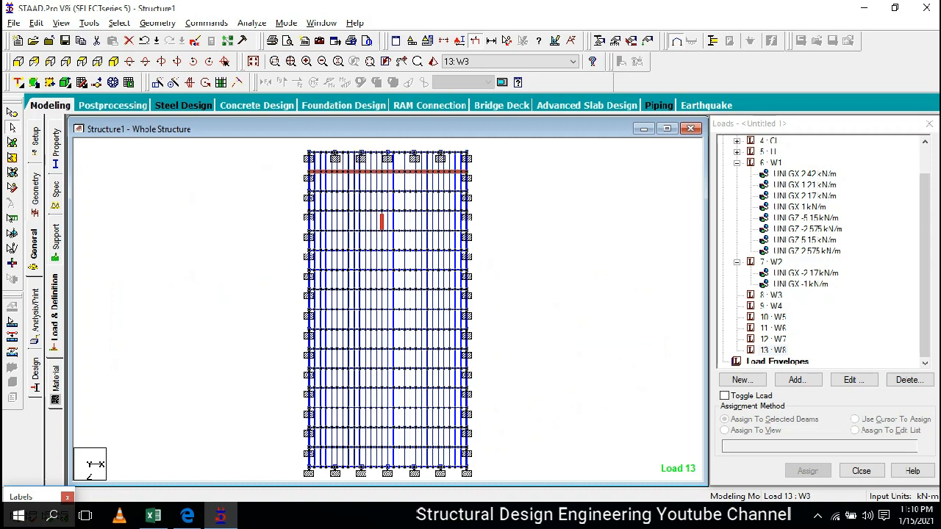